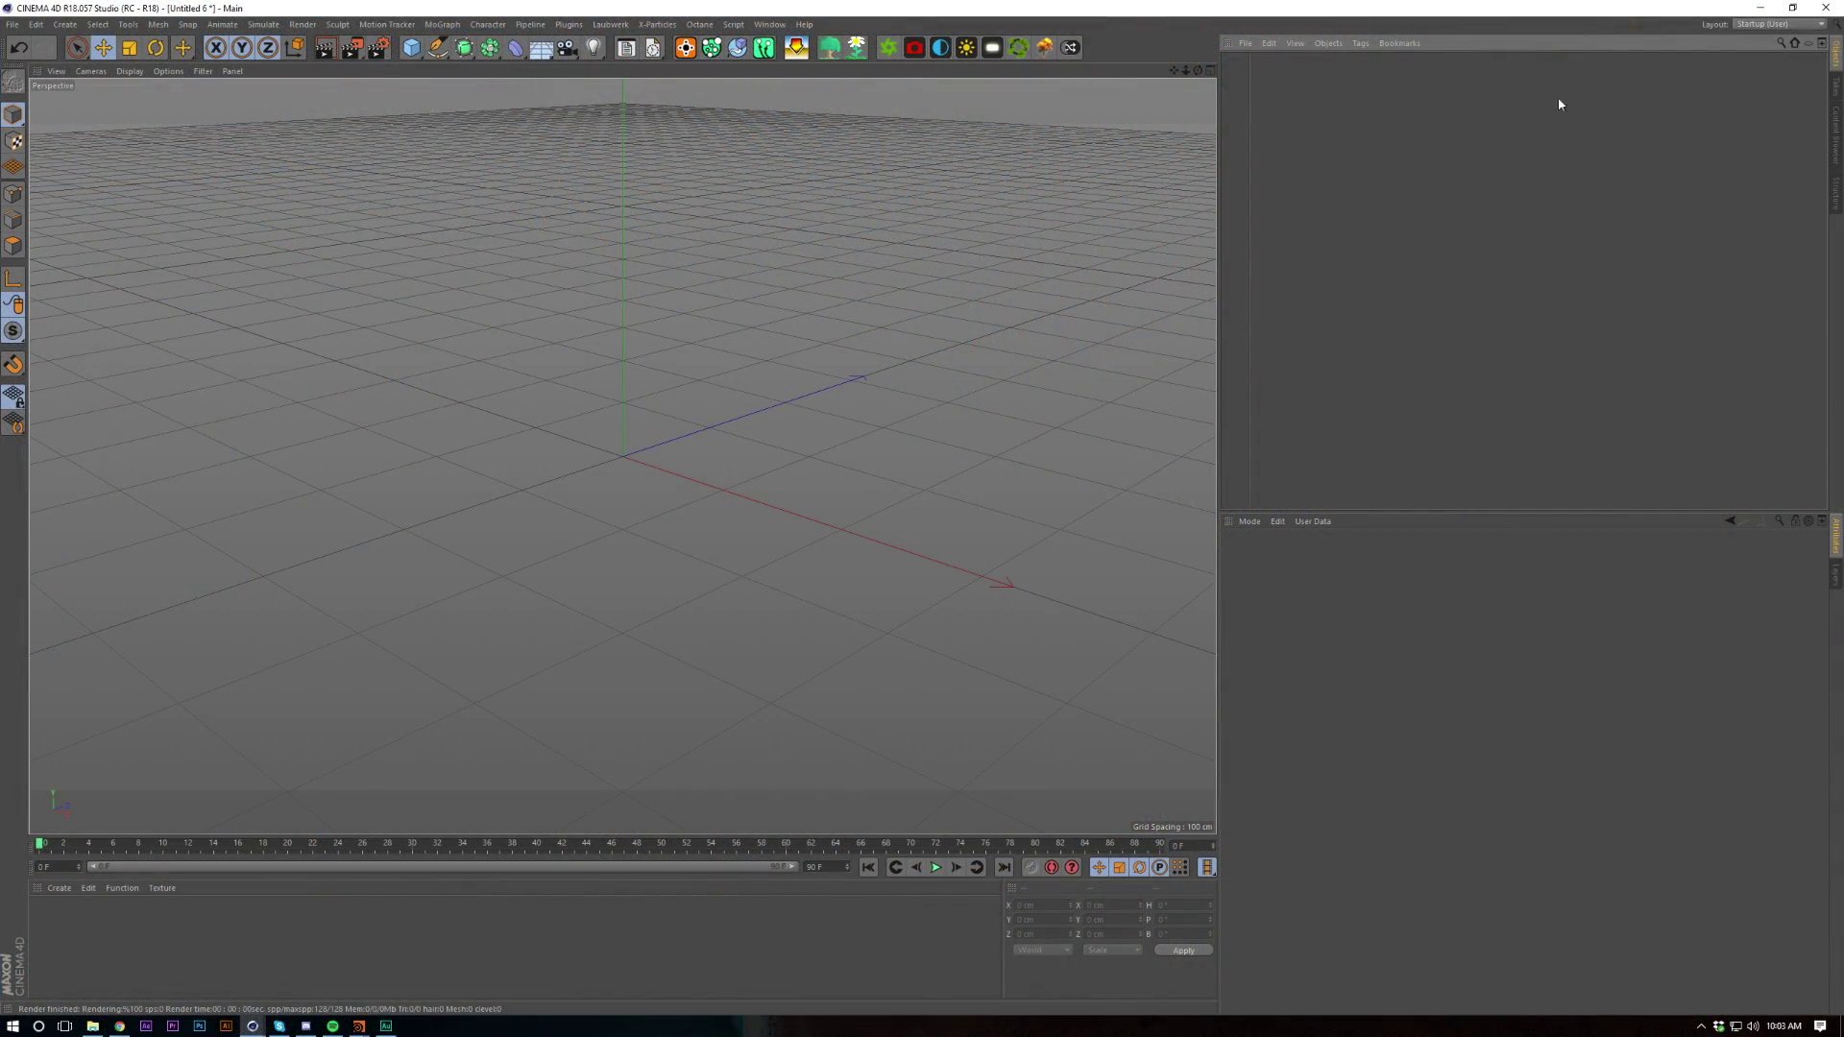
# Switch Cinema 4D to the Single Screen (User) layout
pyautogui.click(1785, 30)
pyautogui.click(1787, 30)
pyautogui.click(1781, 24)
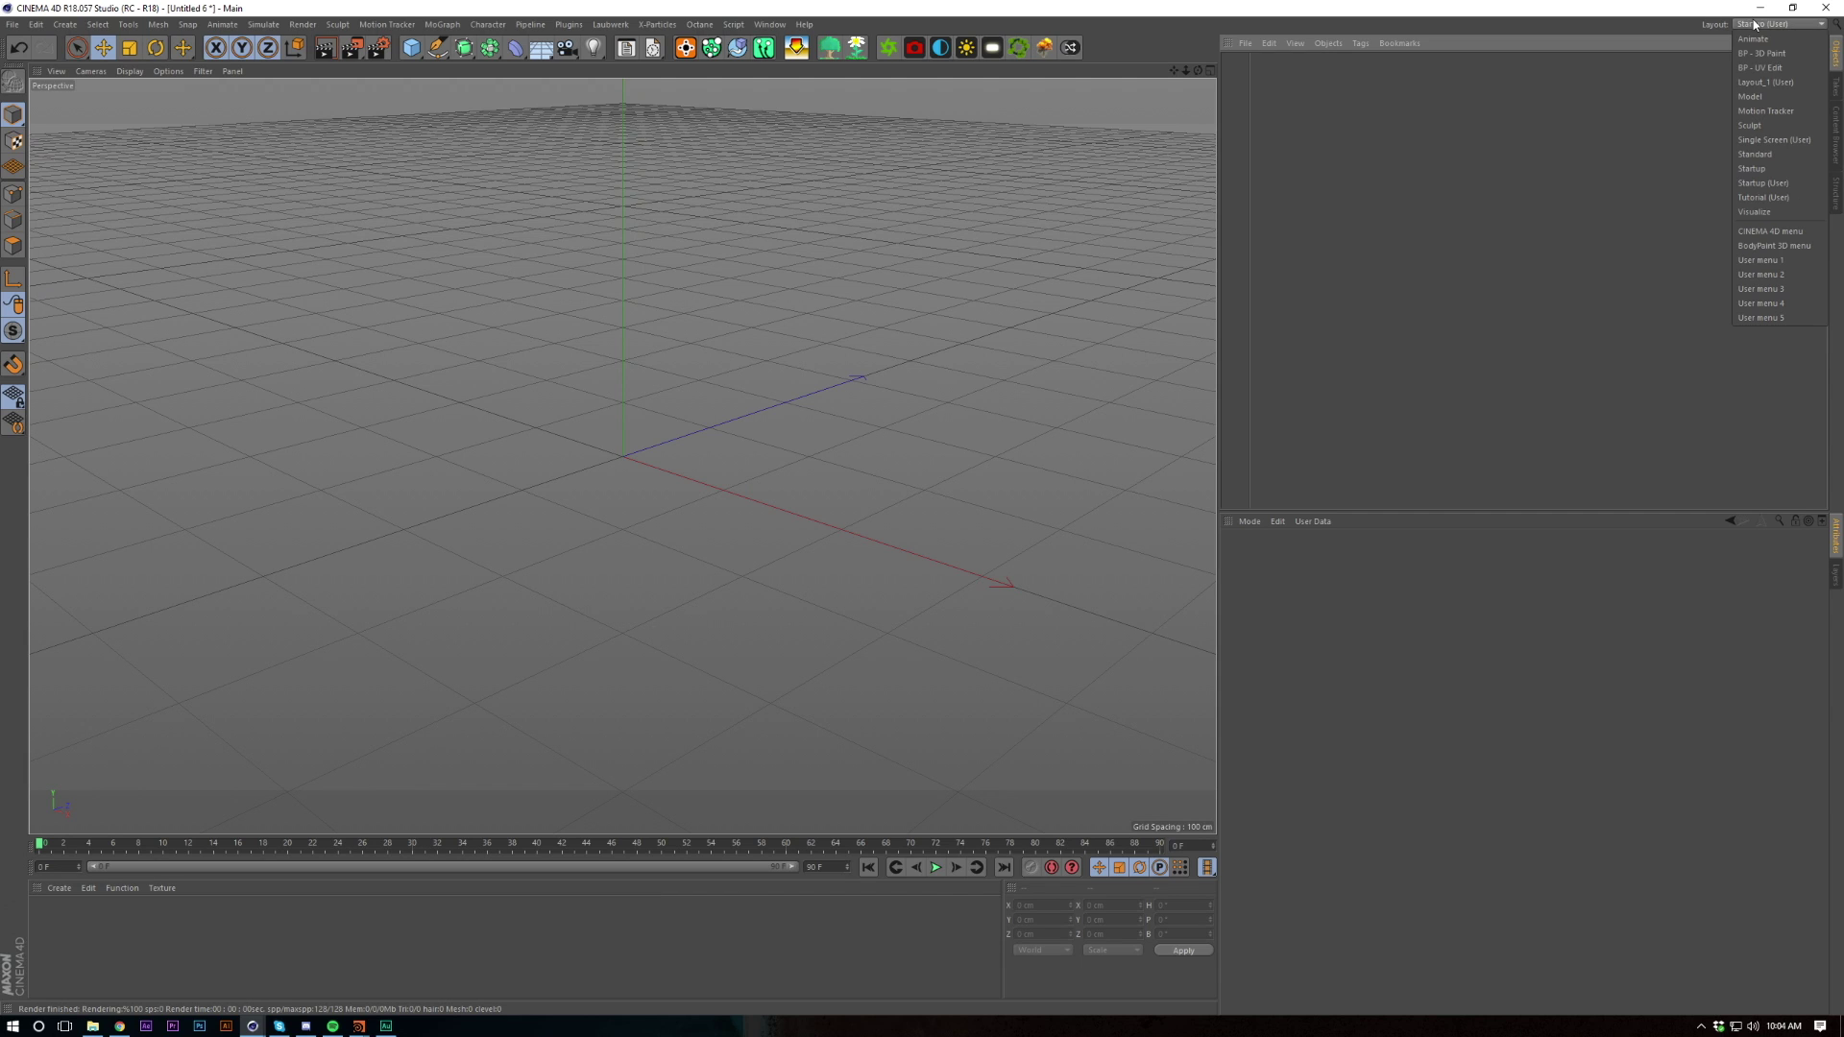
pyautogui.click(1775, 140)
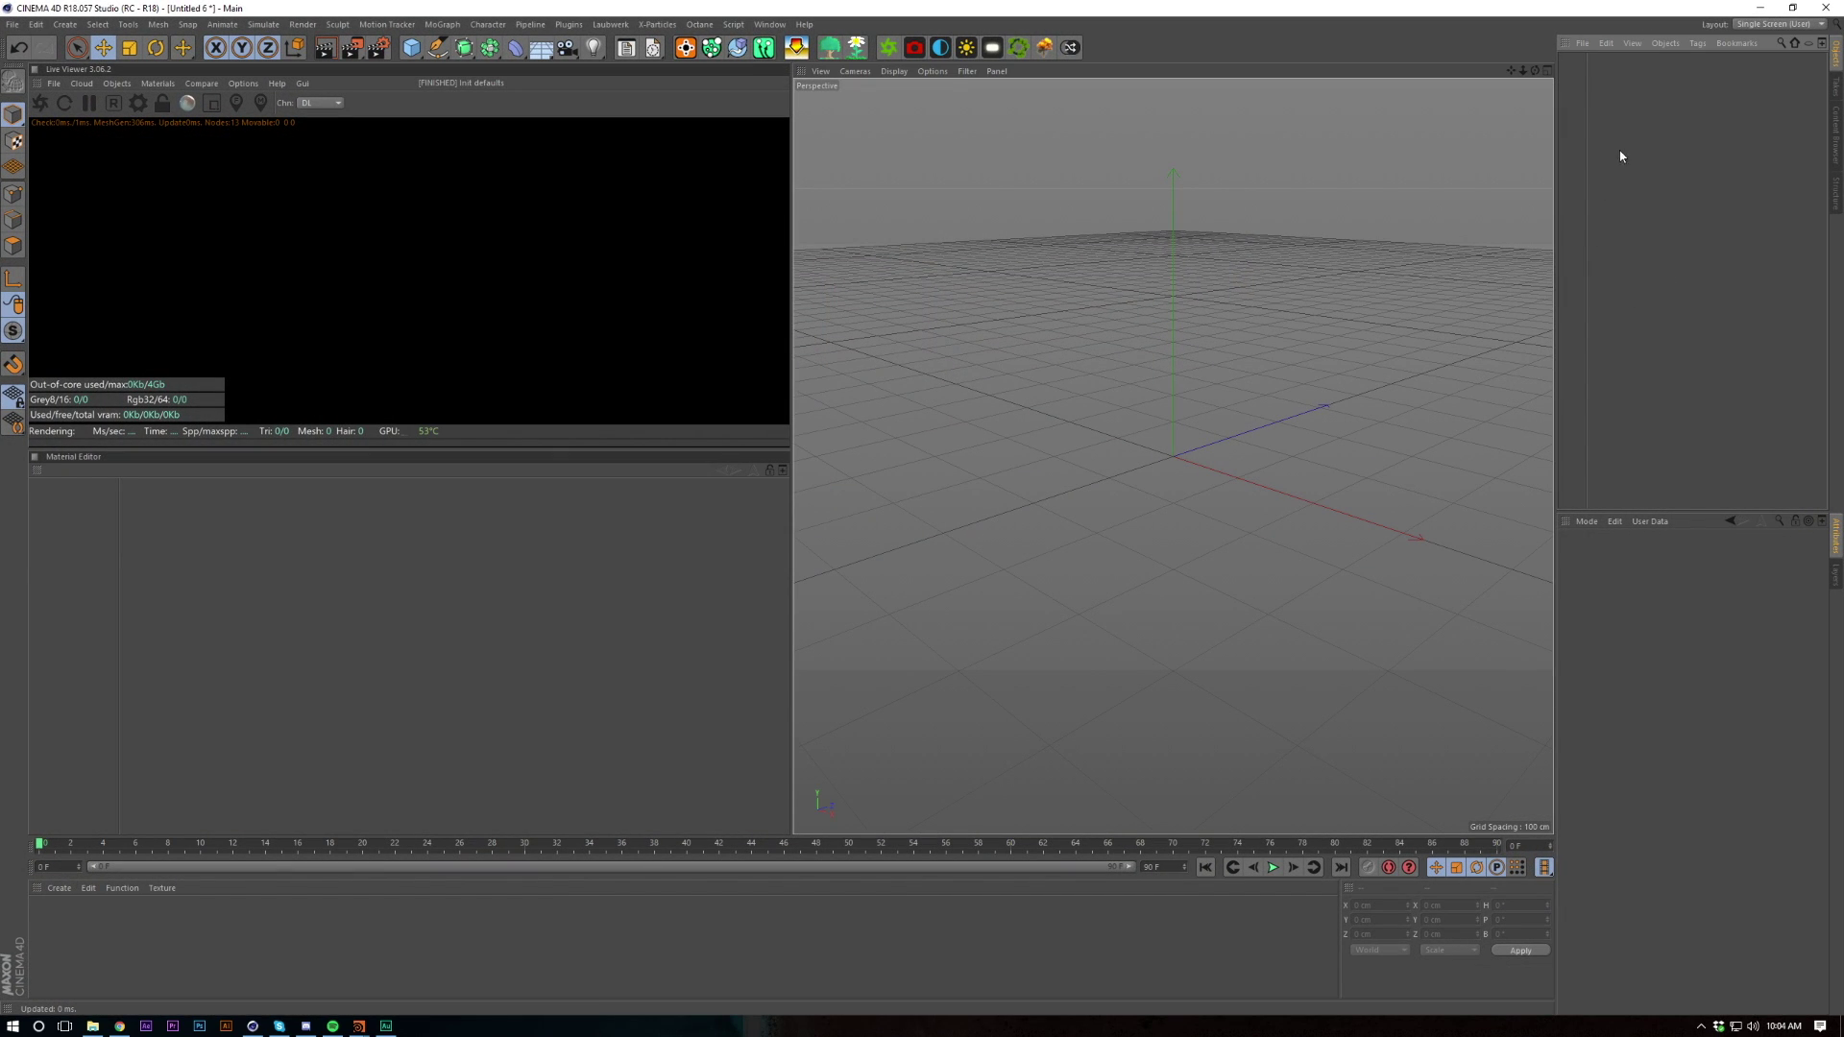
# Add an Octane Volume object and set its Size X, Y and Z to 150 cm
pyautogui.click(125, 88)
pyautogui.click(154, 220)
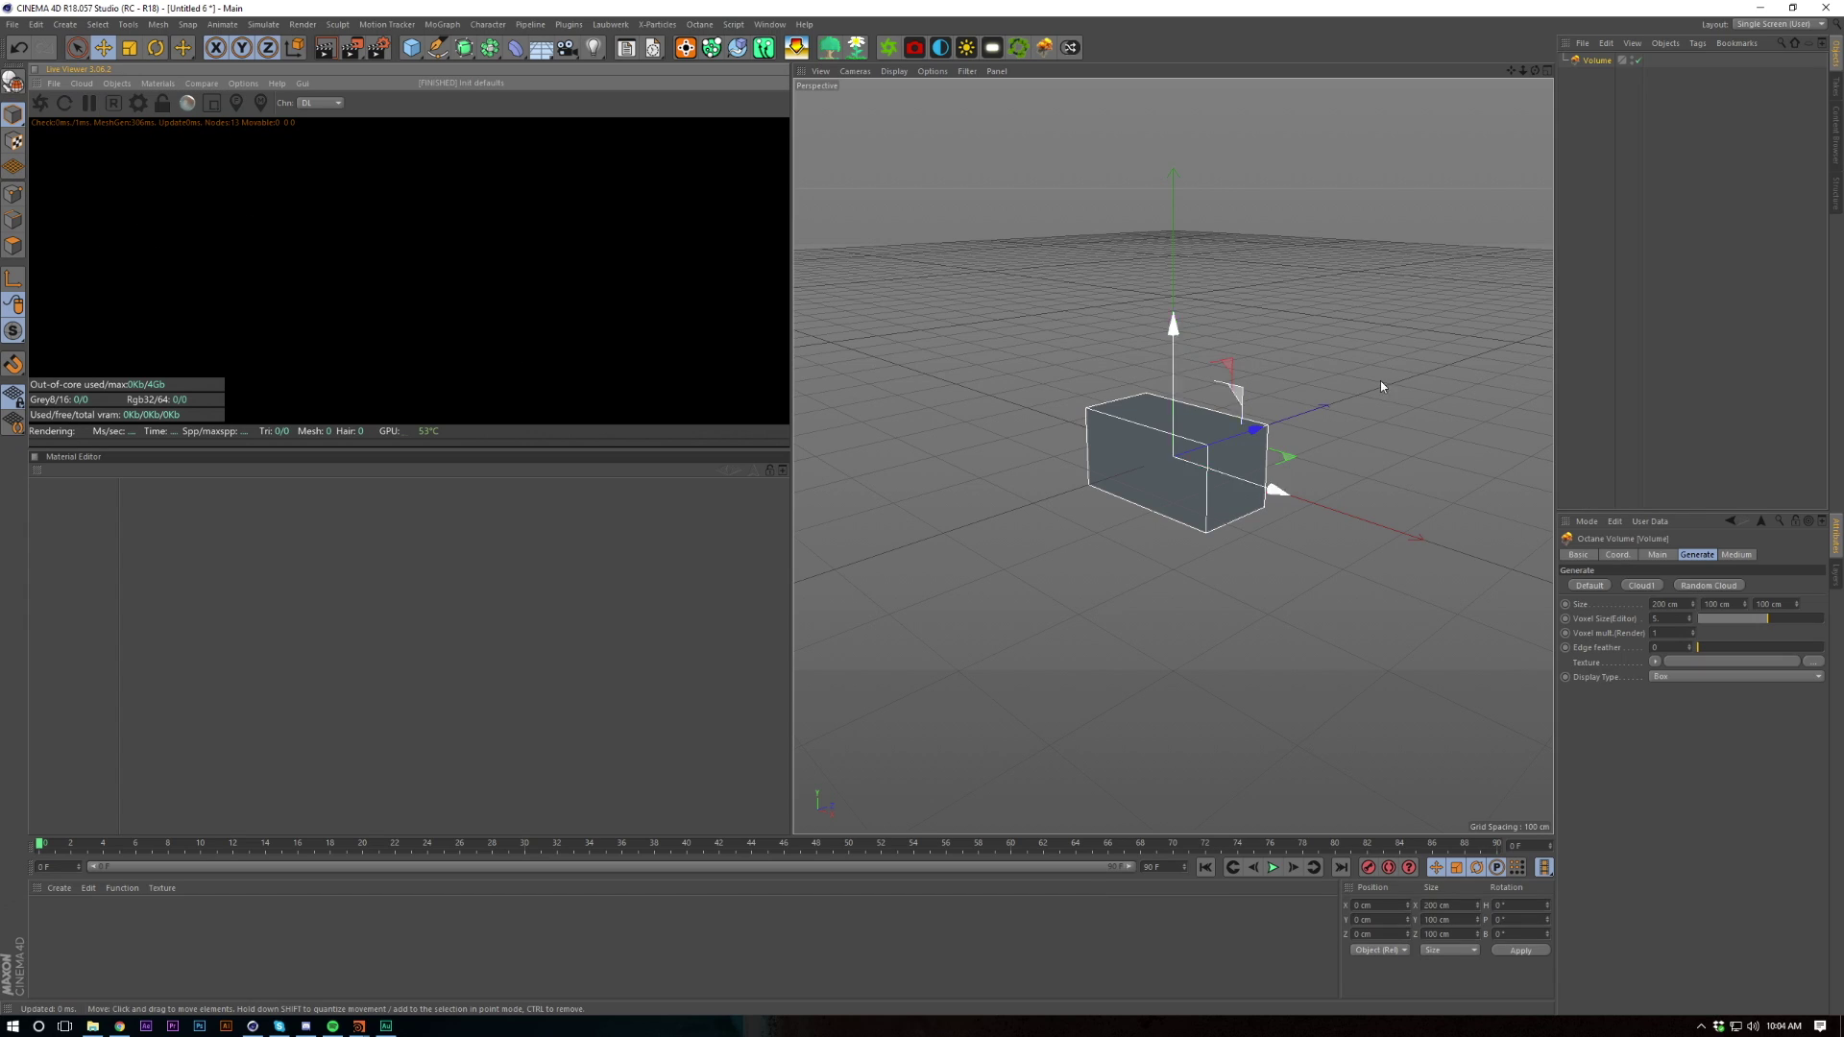
pyautogui.click(1668, 605)
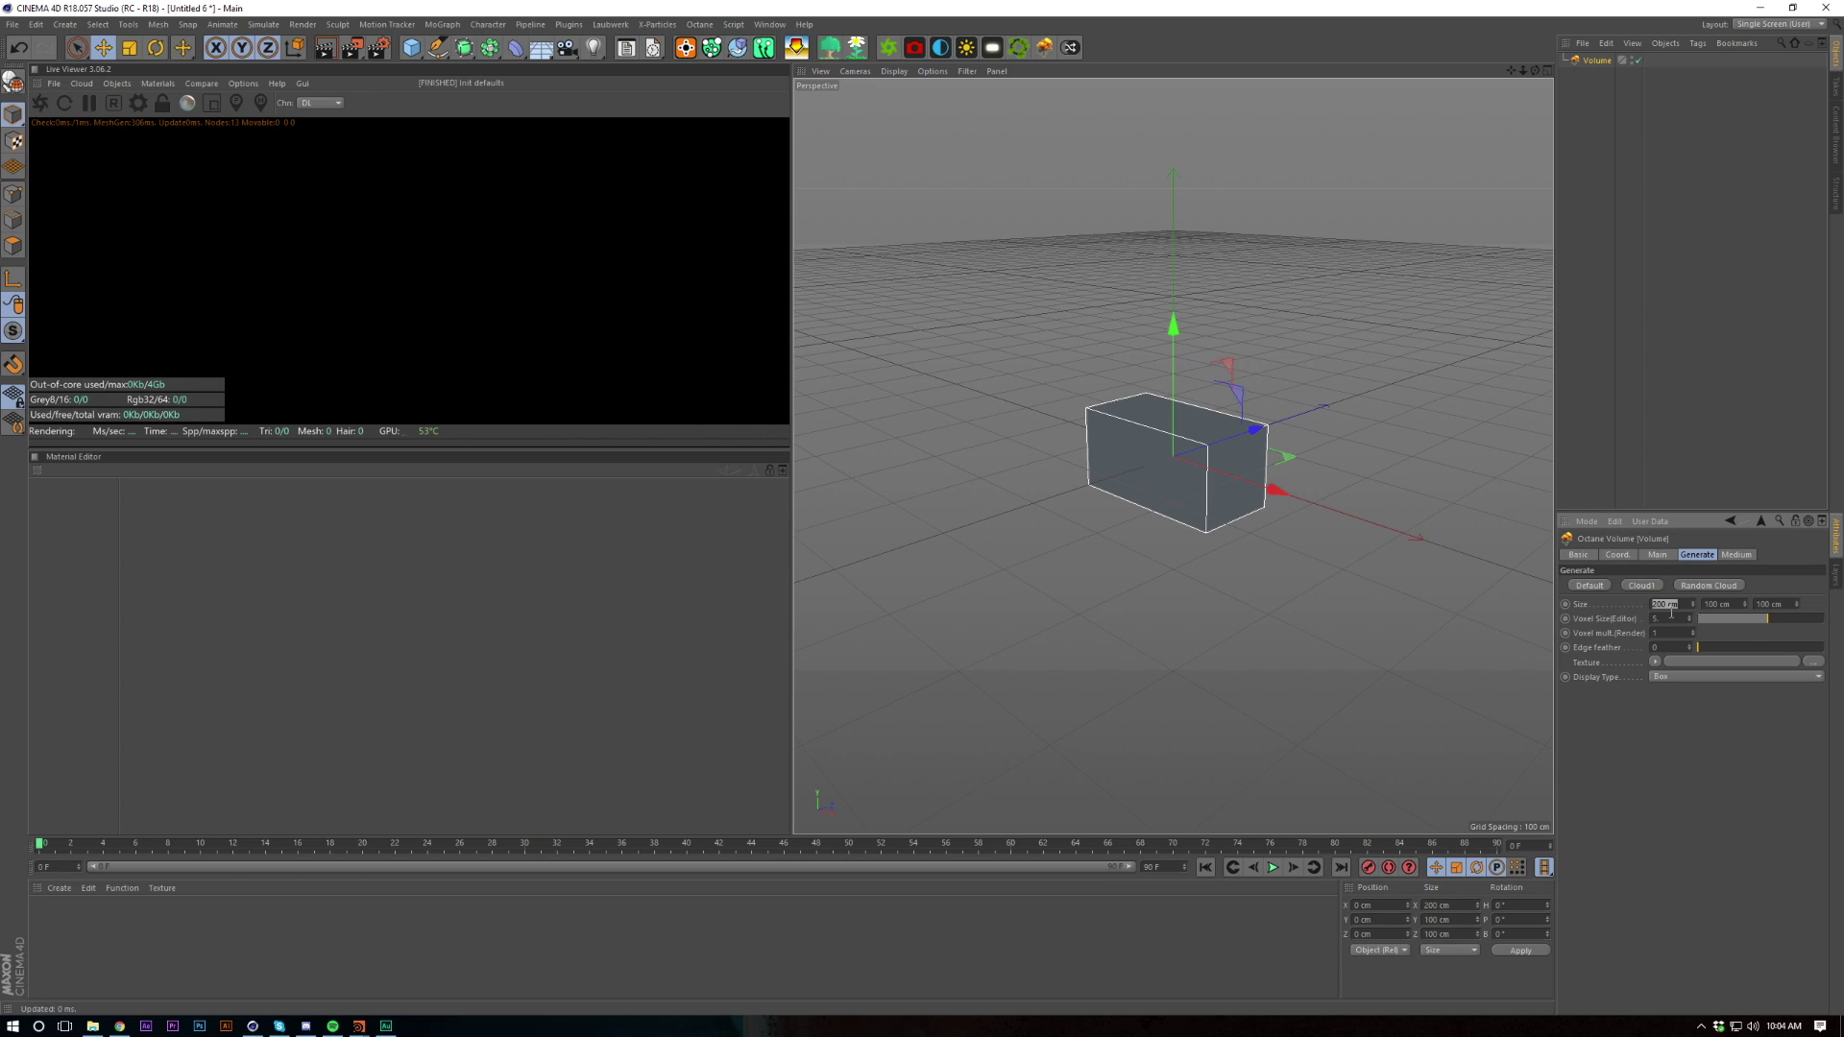
pyautogui.click(1666, 619)
pyautogui.hotkey('shift', 'Tab')
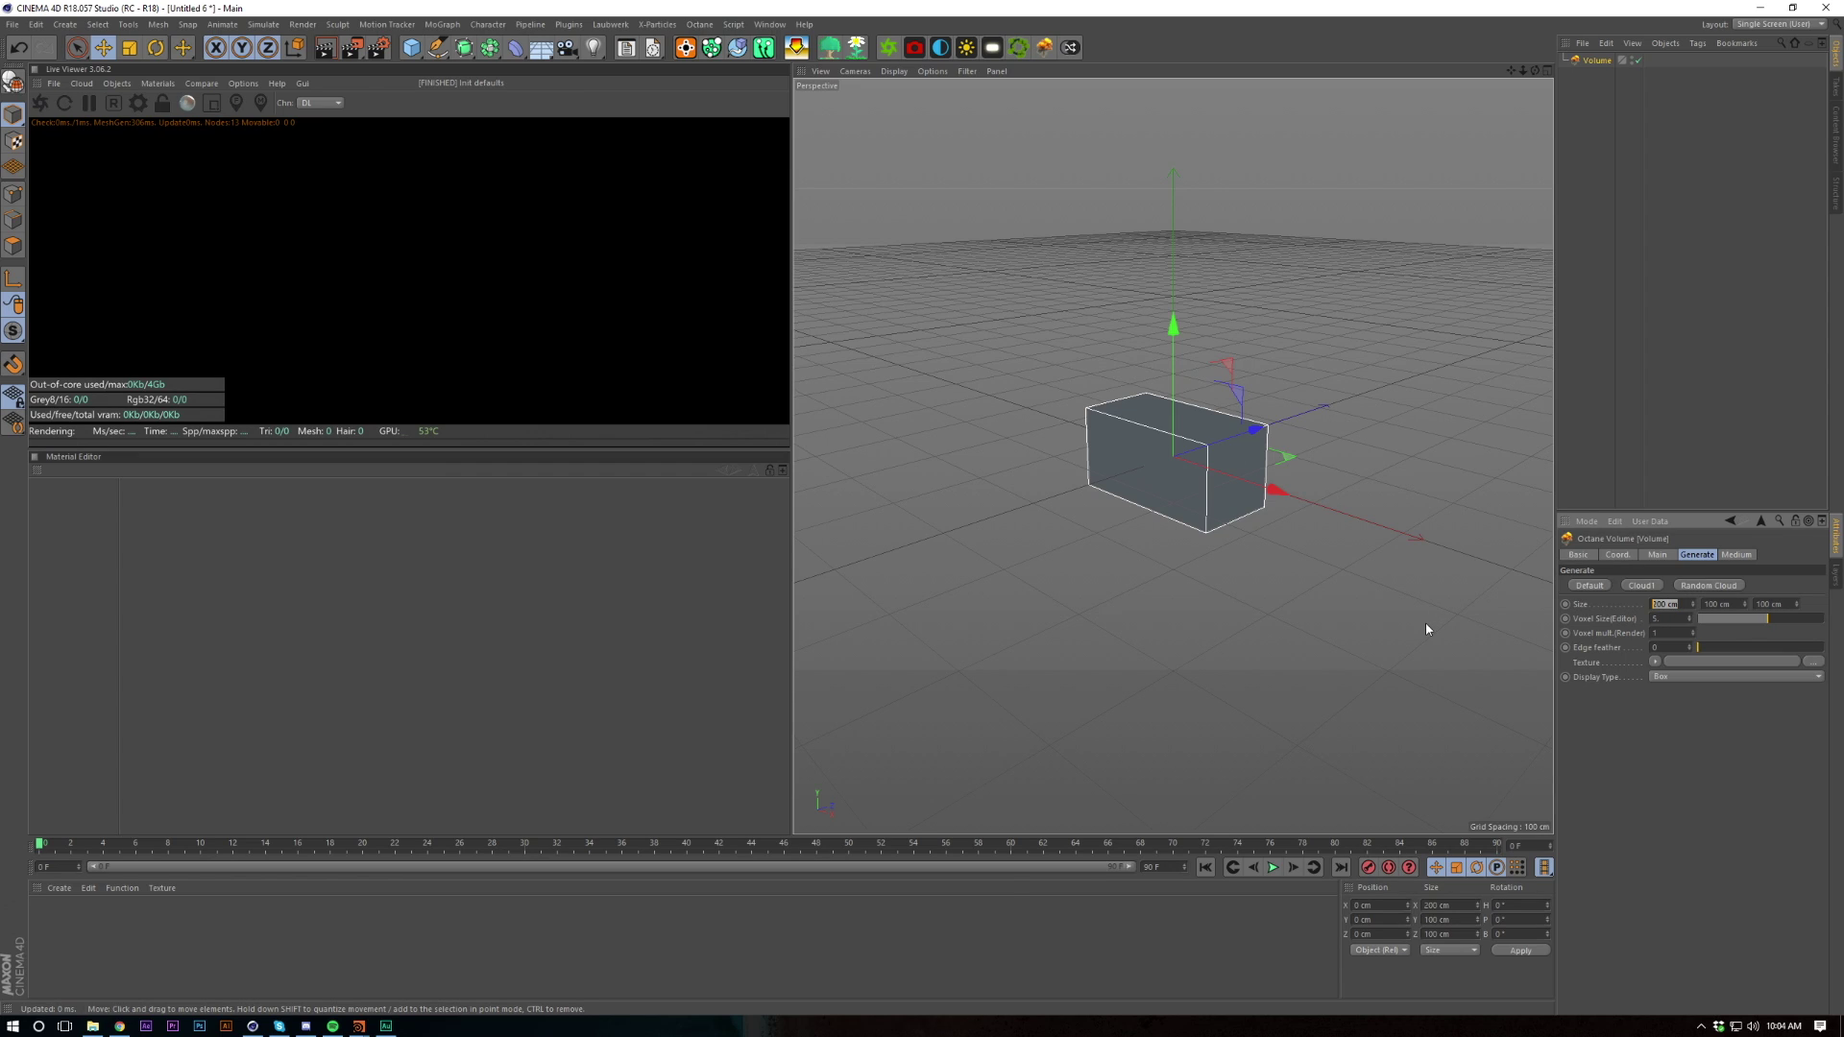
pyautogui.write('150')
pyautogui.press('Tab')
pyautogui.write('150')
pyautogui.press('Return')
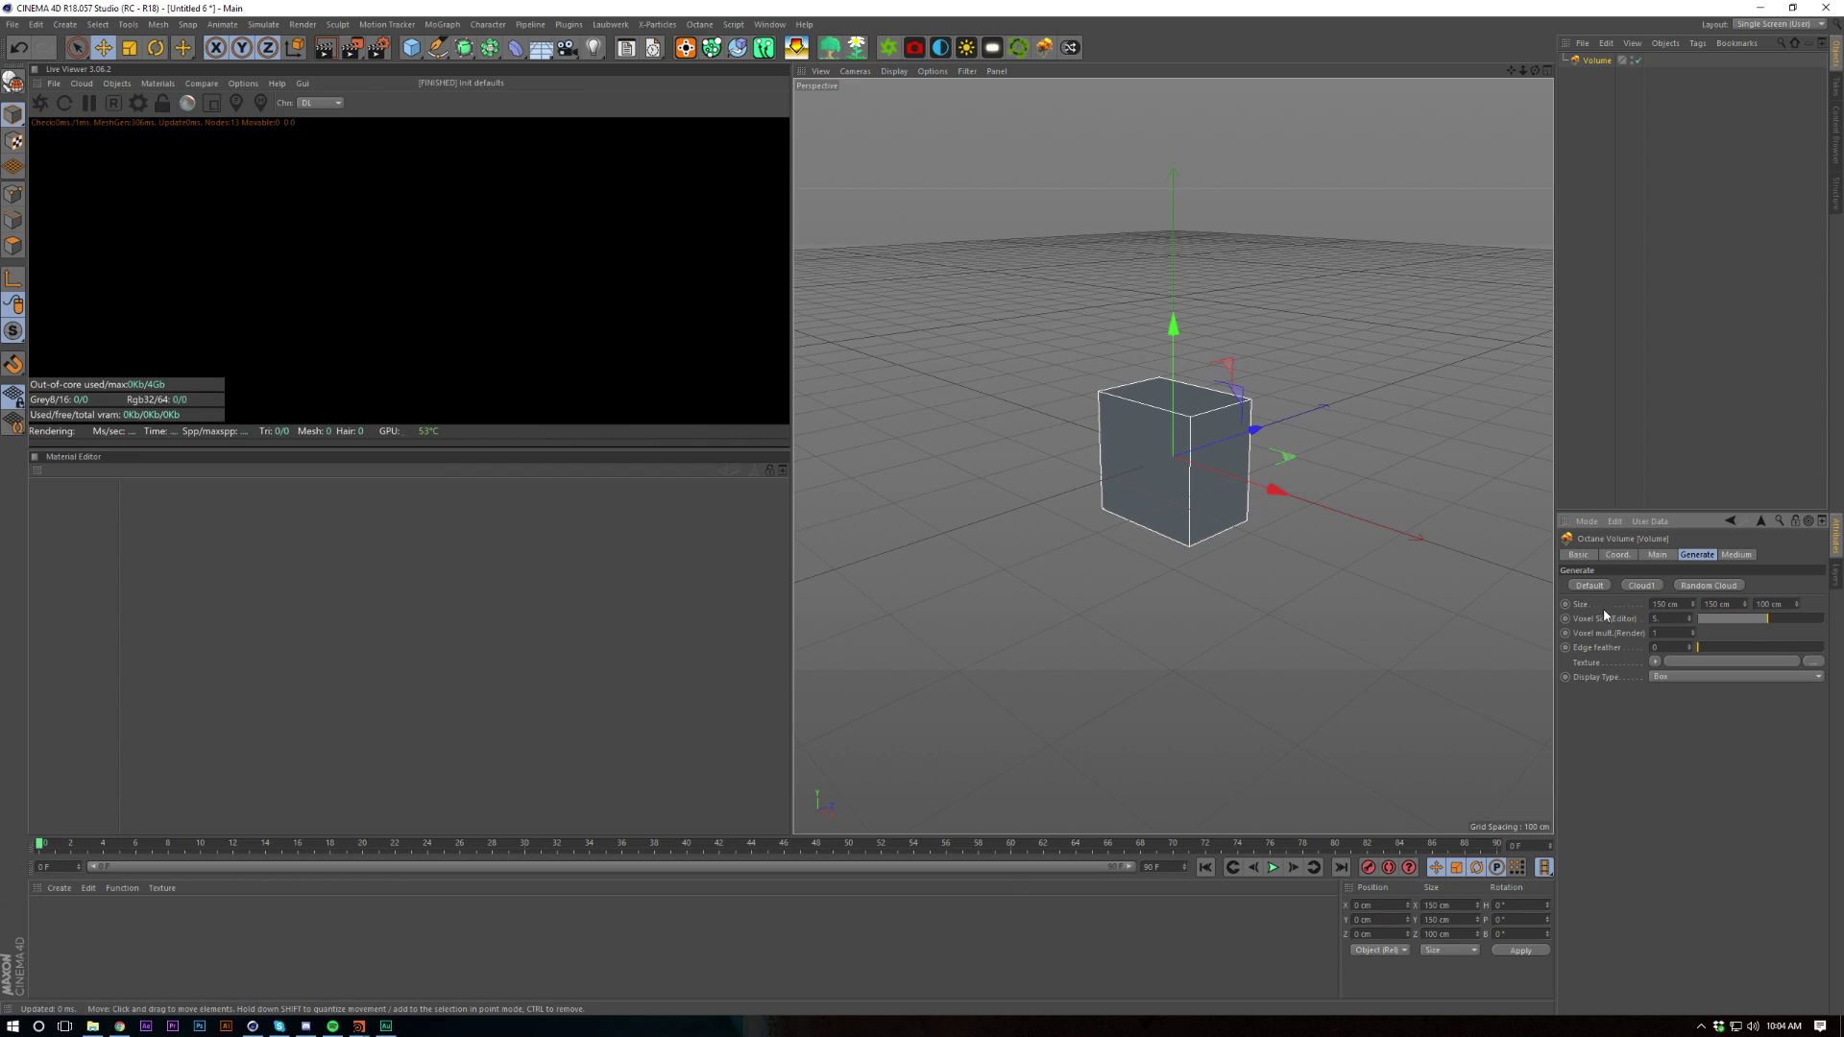
pyautogui.click(1775, 608)
pyautogui.write('150')
pyautogui.press('Return')
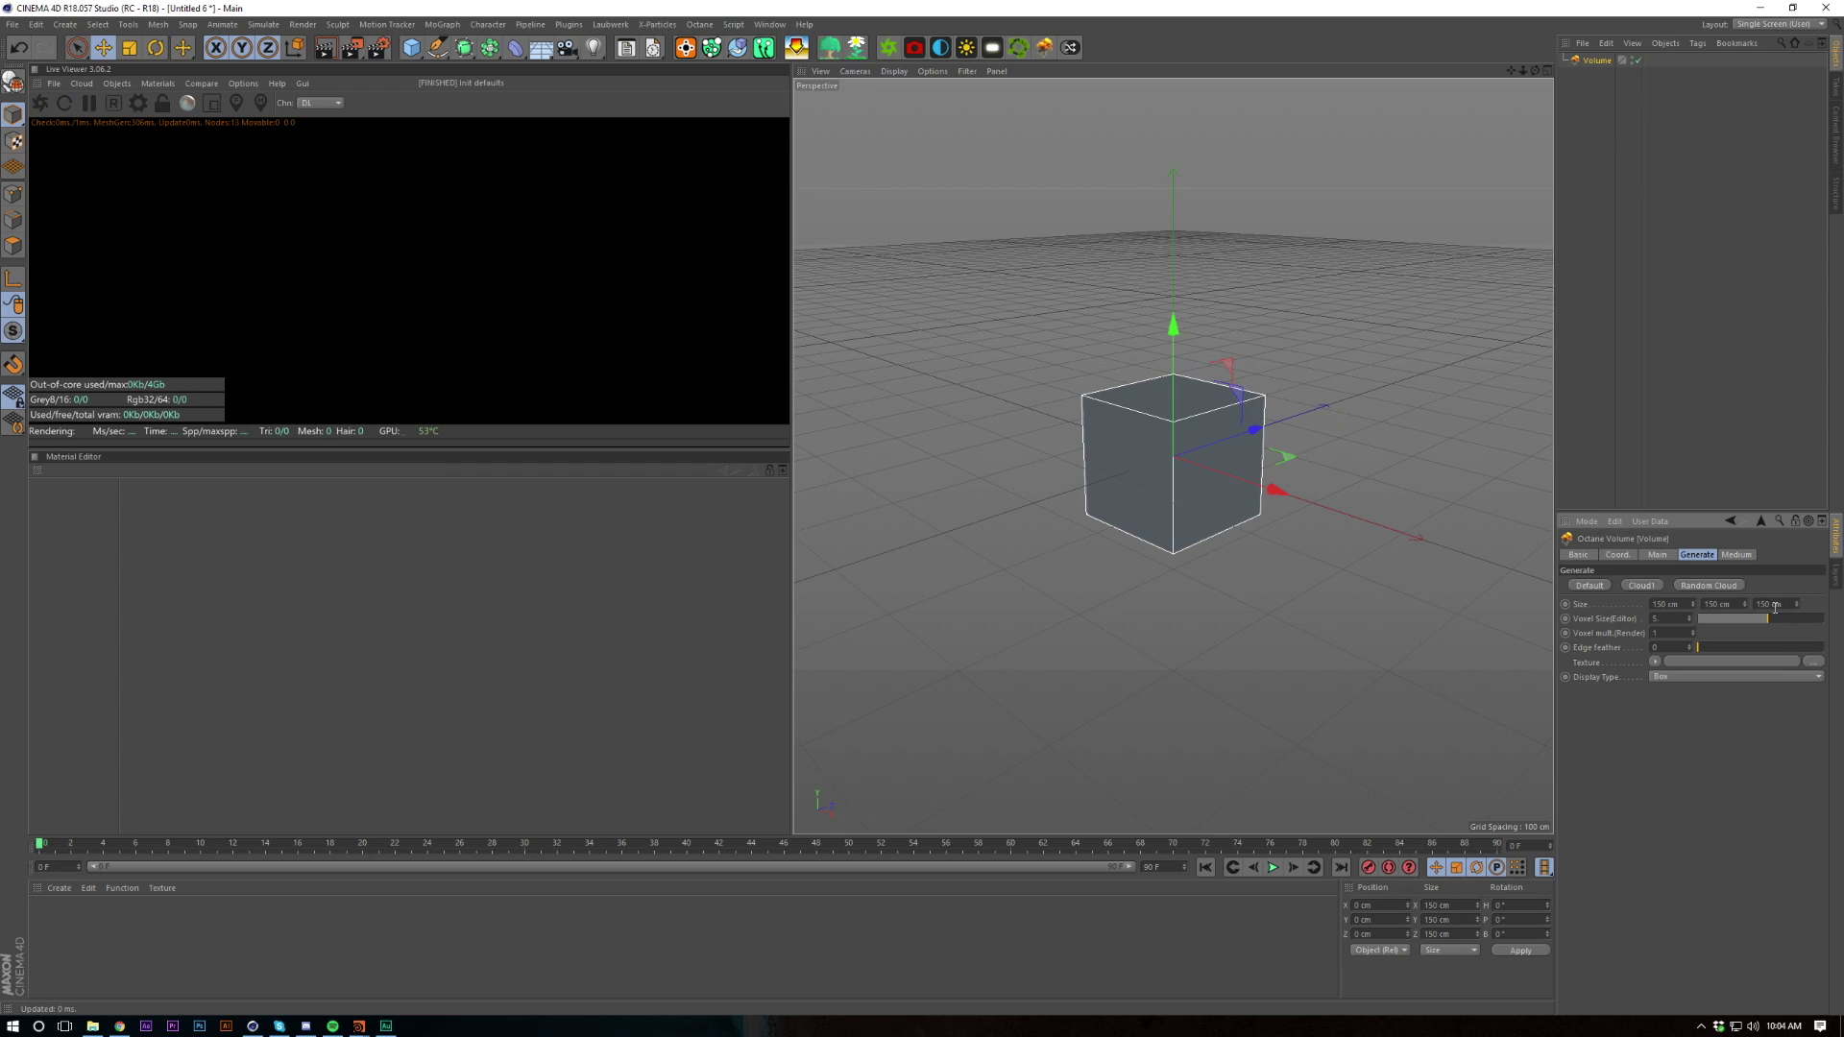
pyautogui.click(1669, 477)
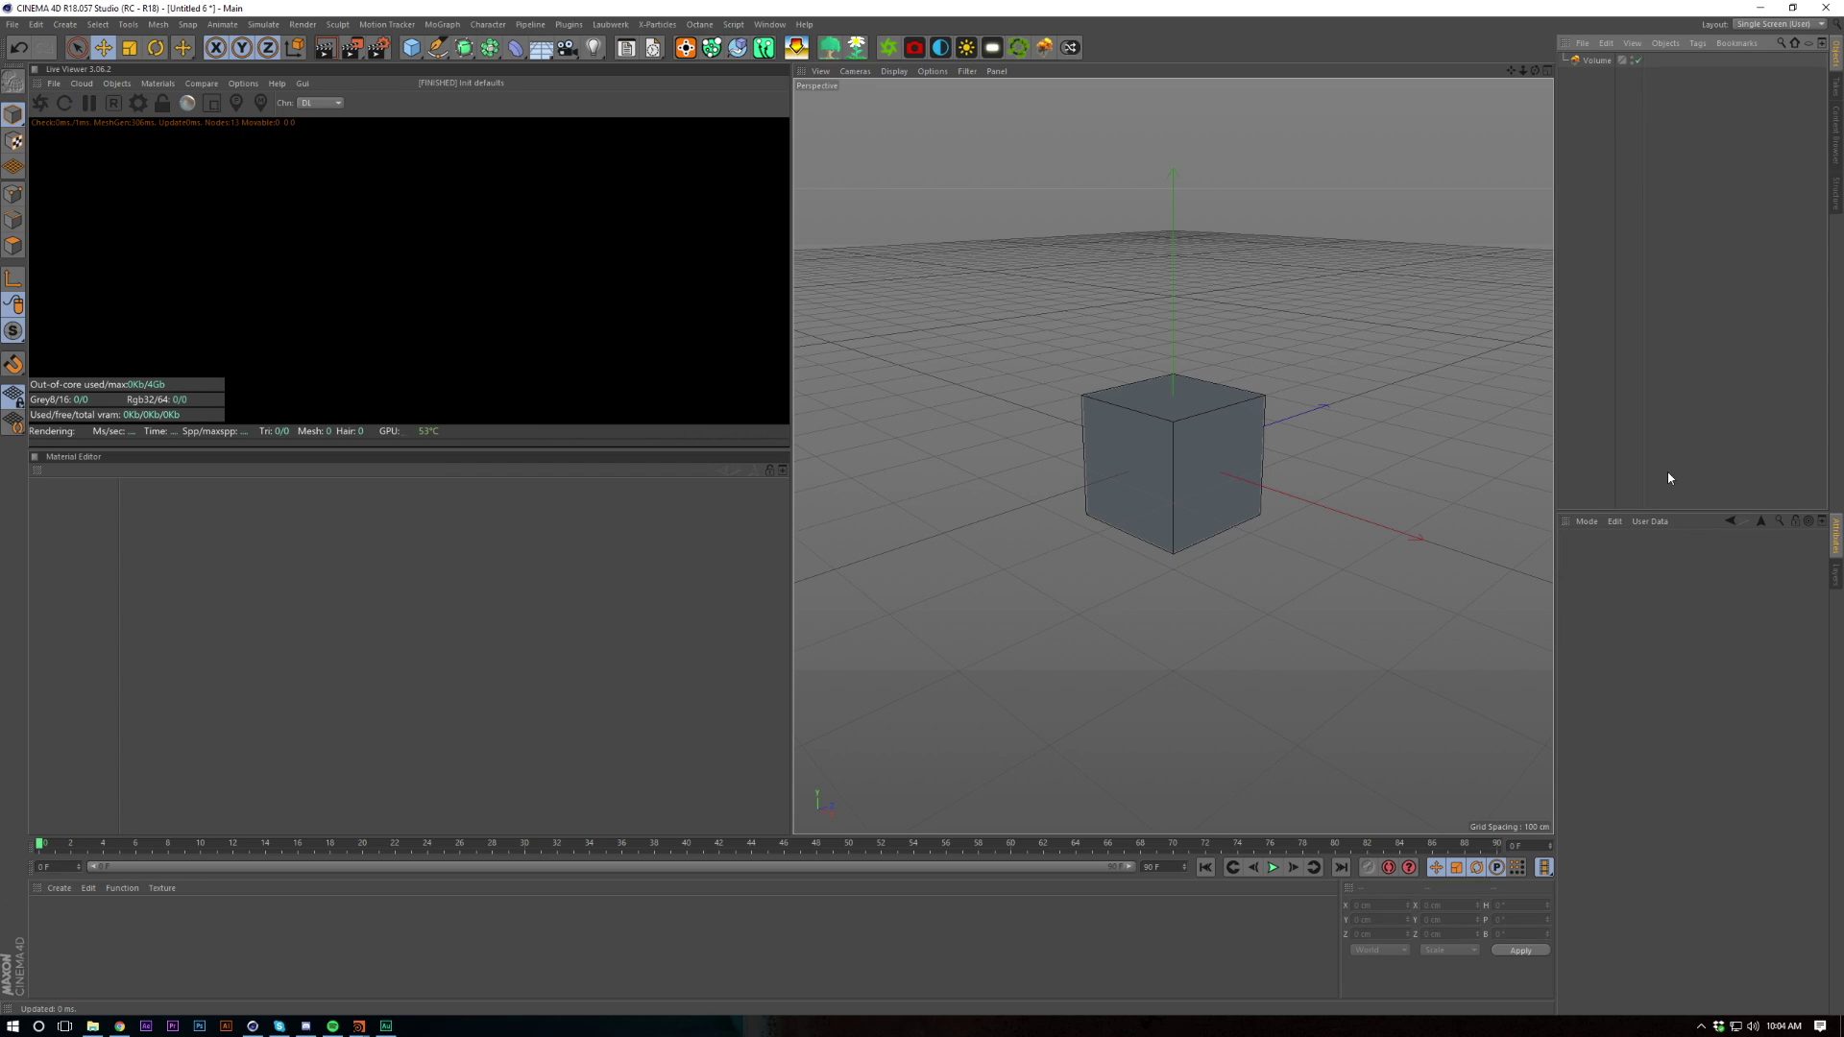
pyautogui.click(1596, 60)
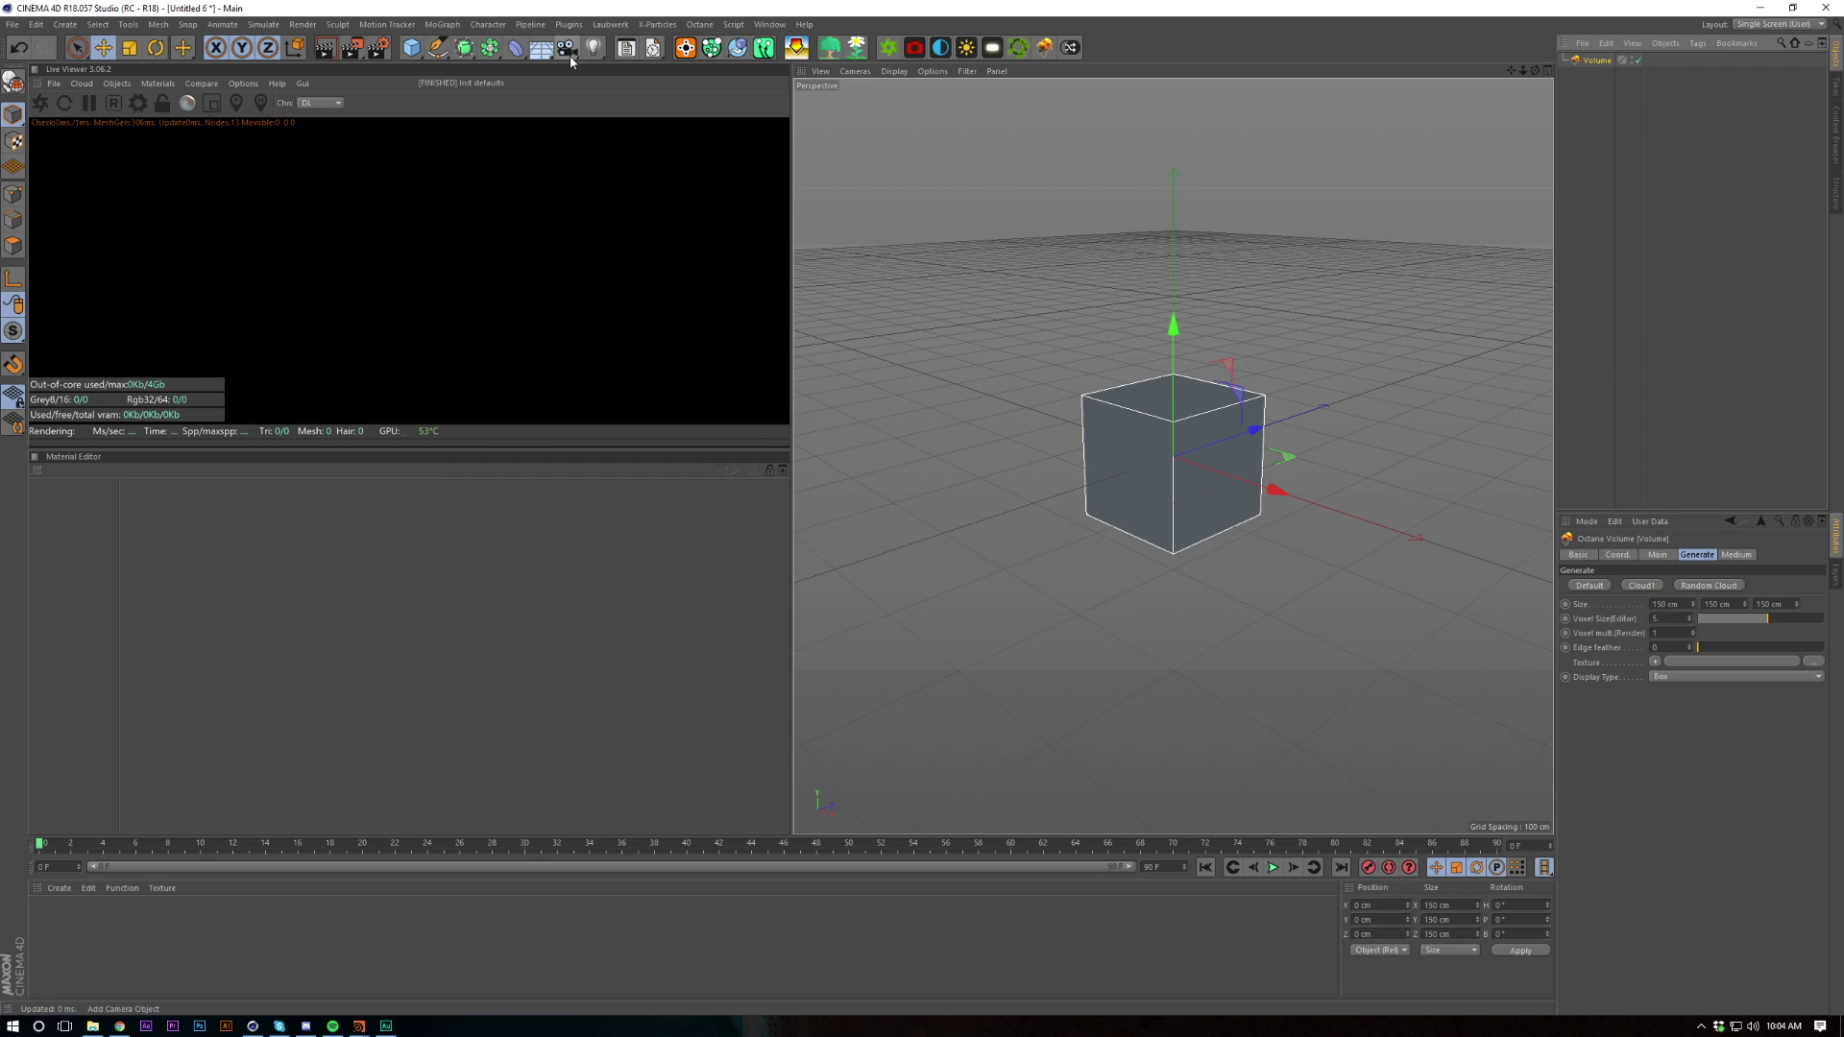
pyautogui.keyDown('shift'); pyautogui.moveTo(411, 47); pyautogui.dragTo(684, 92); pyautogui.keyUp('shift')
pyautogui.click(1706, 293)
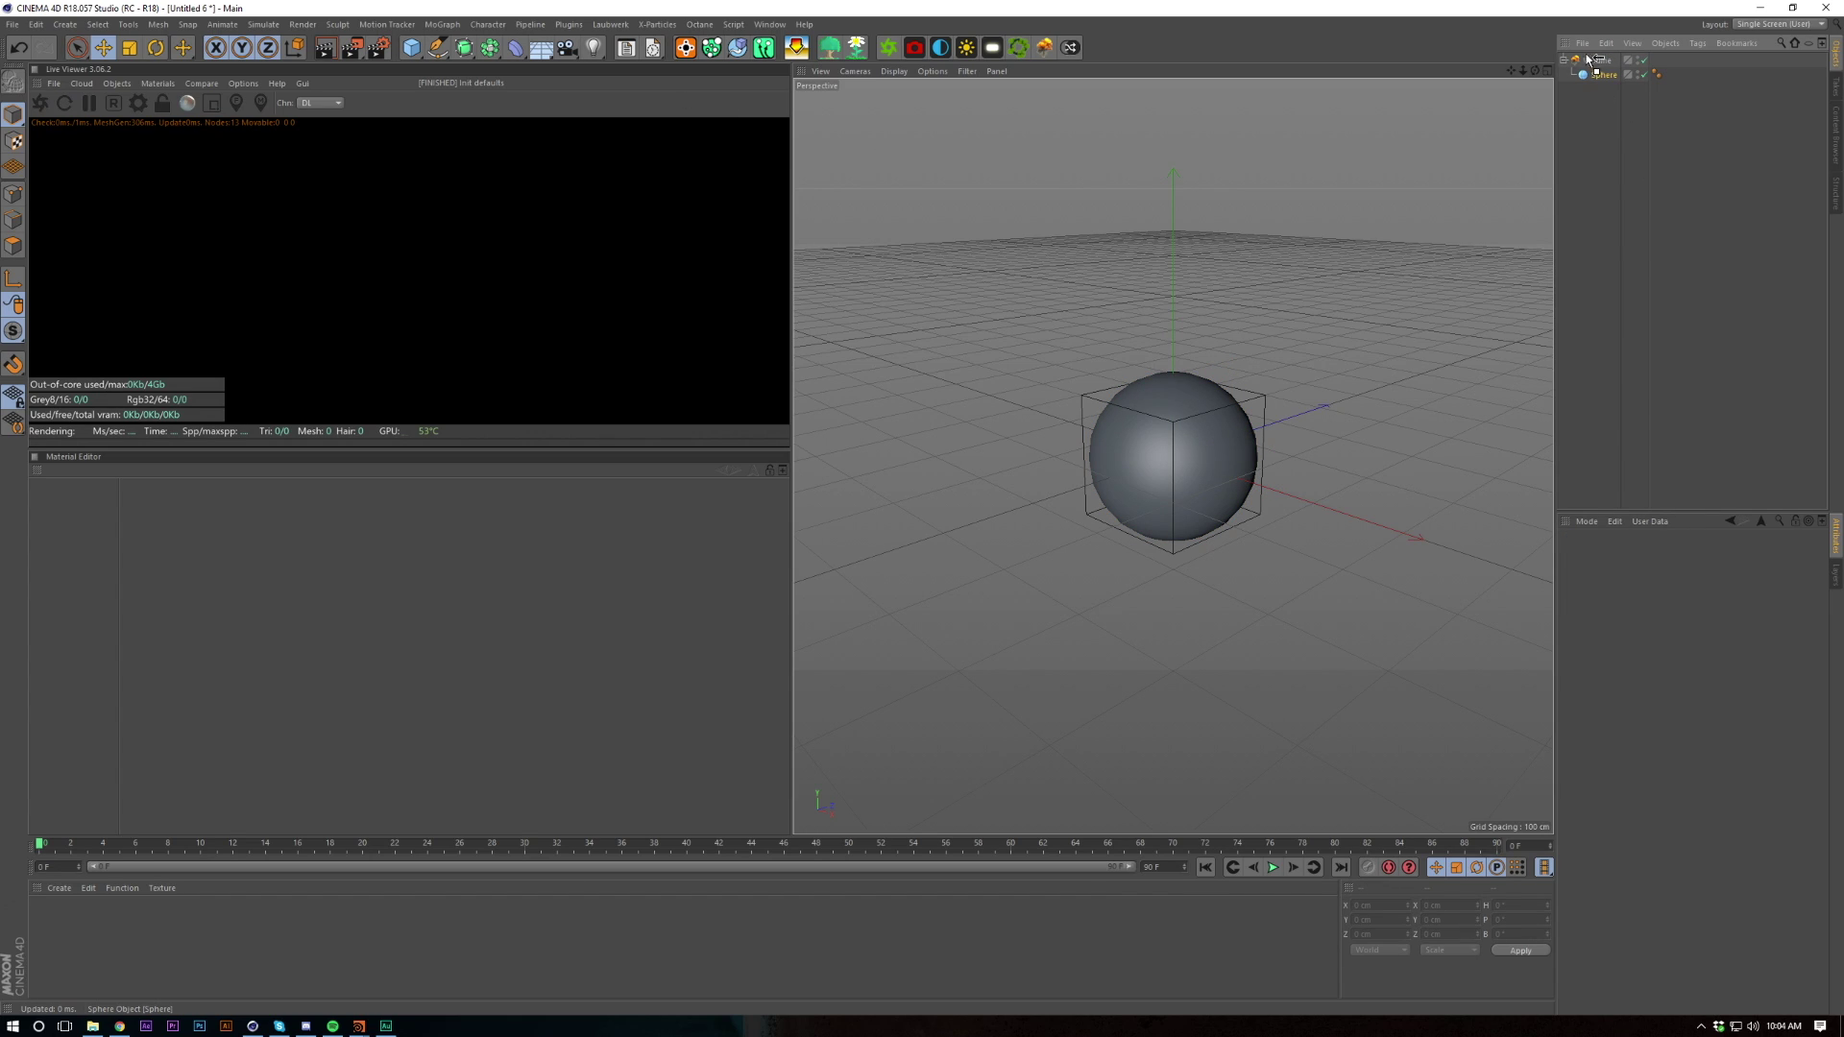
pyautogui.moveTo(1603, 75); pyautogui.dragTo(1590, 65)
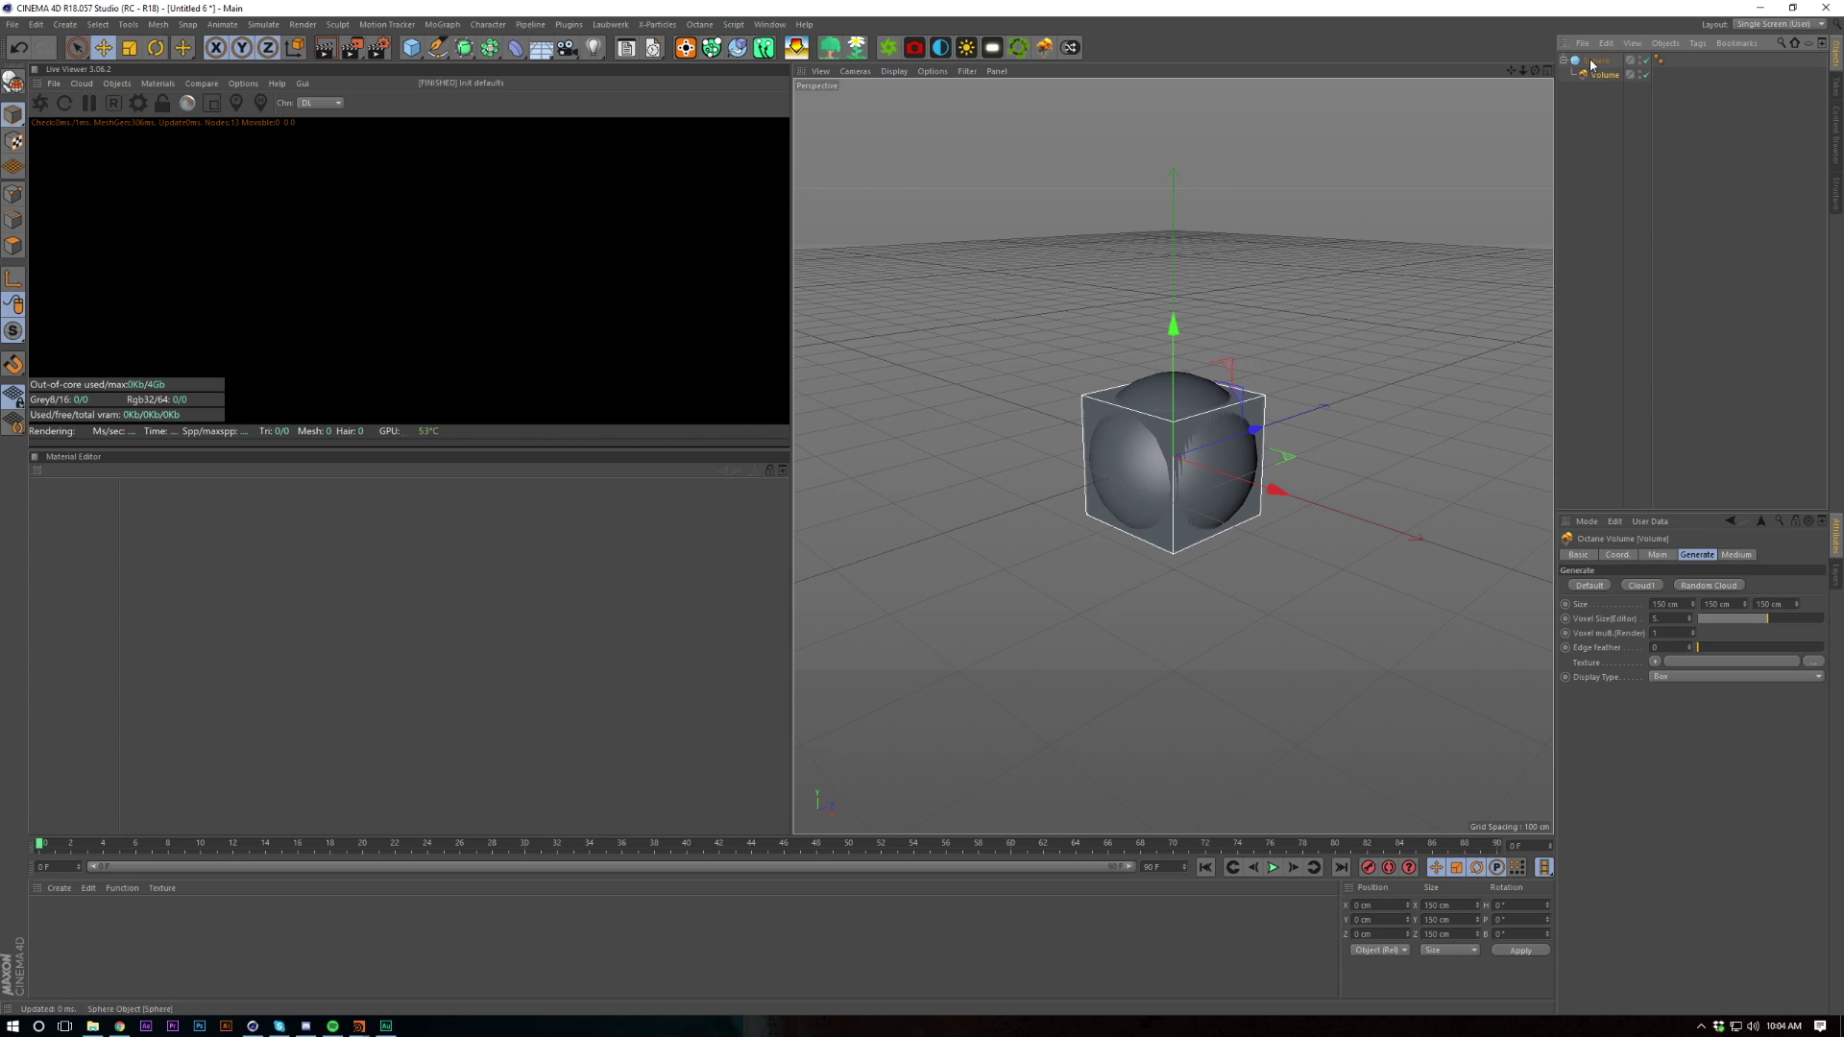
pyautogui.click(1602, 102)
pyautogui.click(1604, 75)
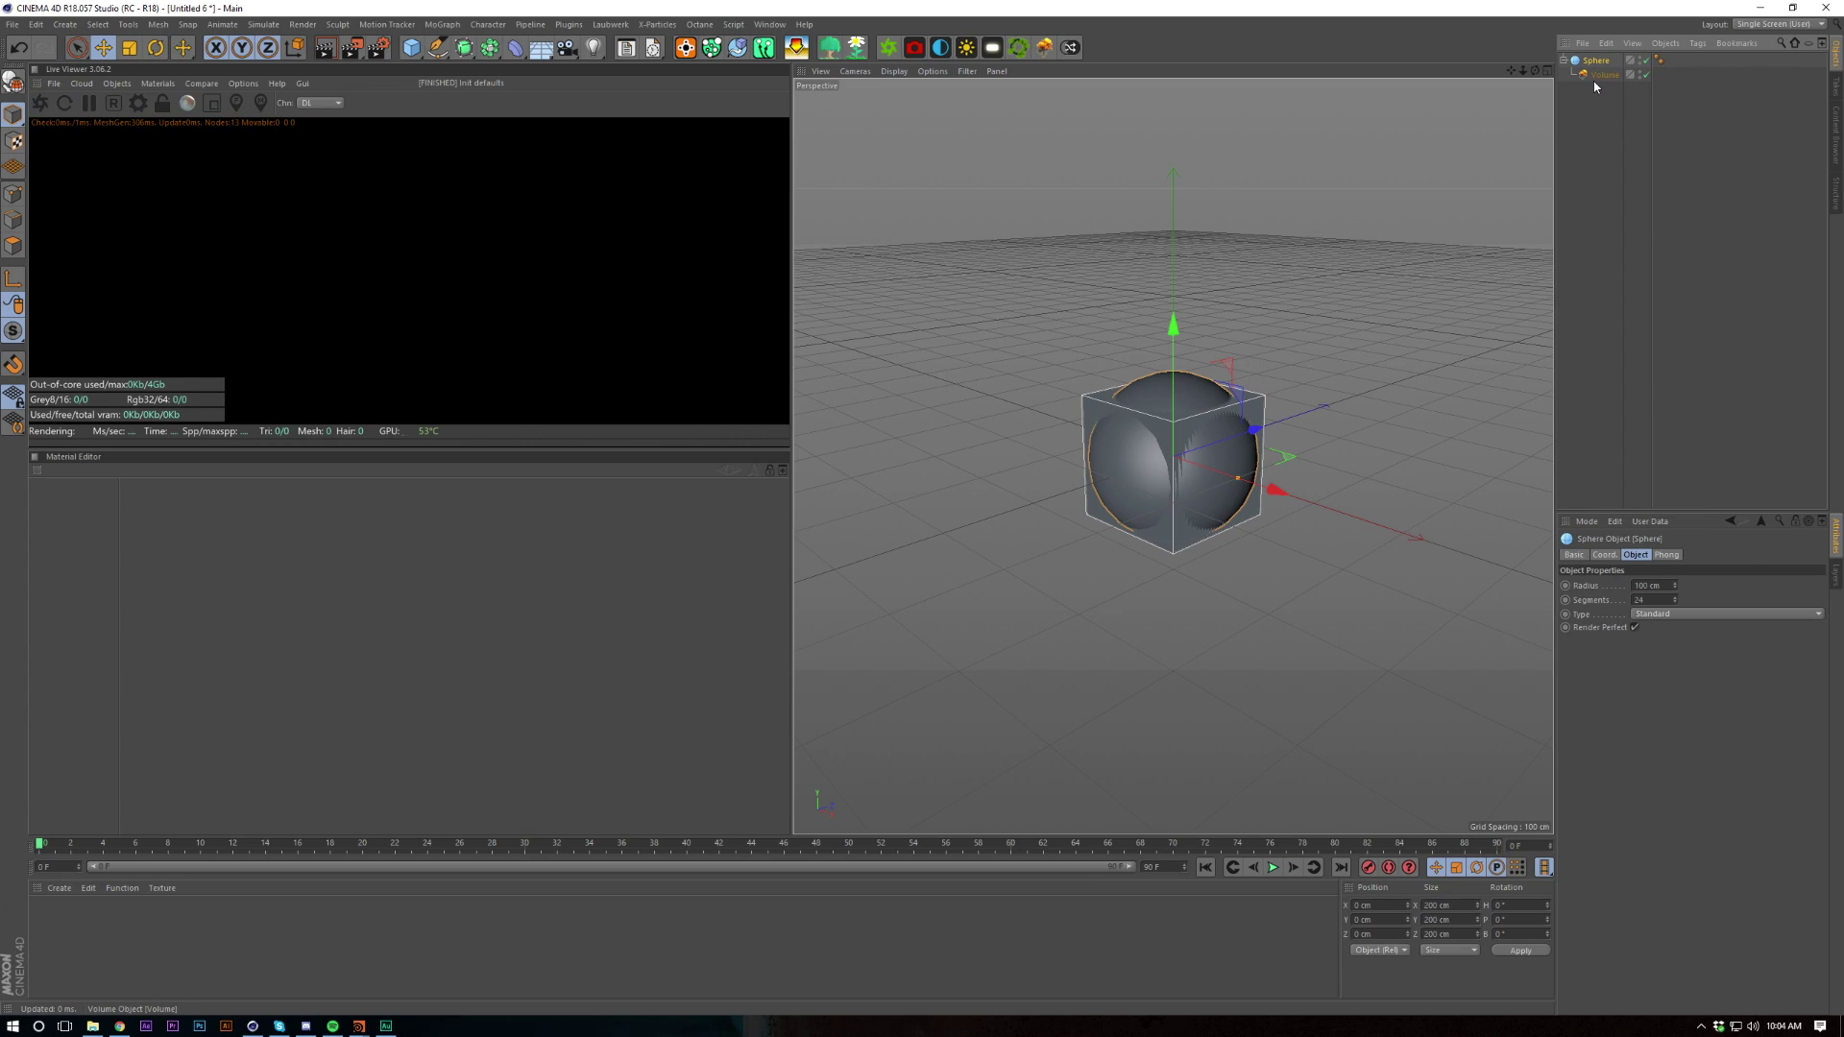
pyautogui.moveTo(1605, 77)
pyautogui.mouseDown()
pyautogui.moveTo(1585, 50)
pyautogui.moveTo(1599, 68)
pyautogui.mouseUp()
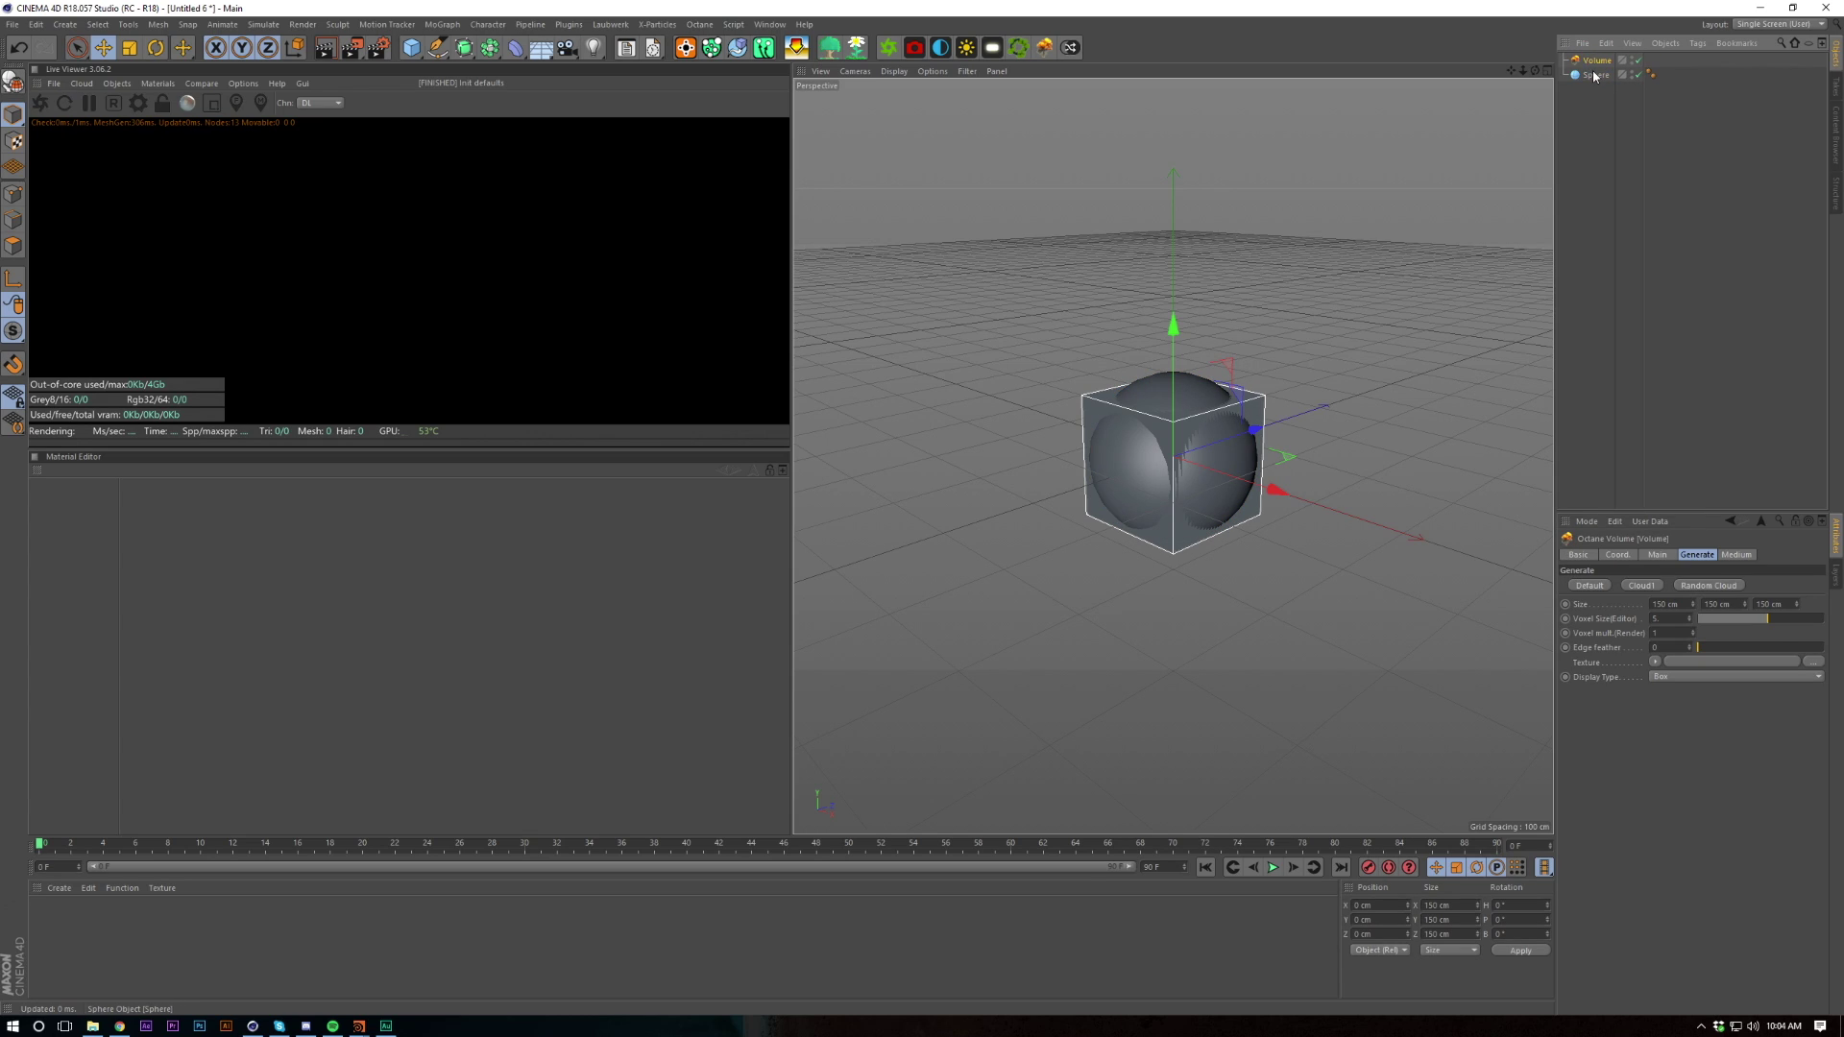
pyautogui.click(1609, 75)
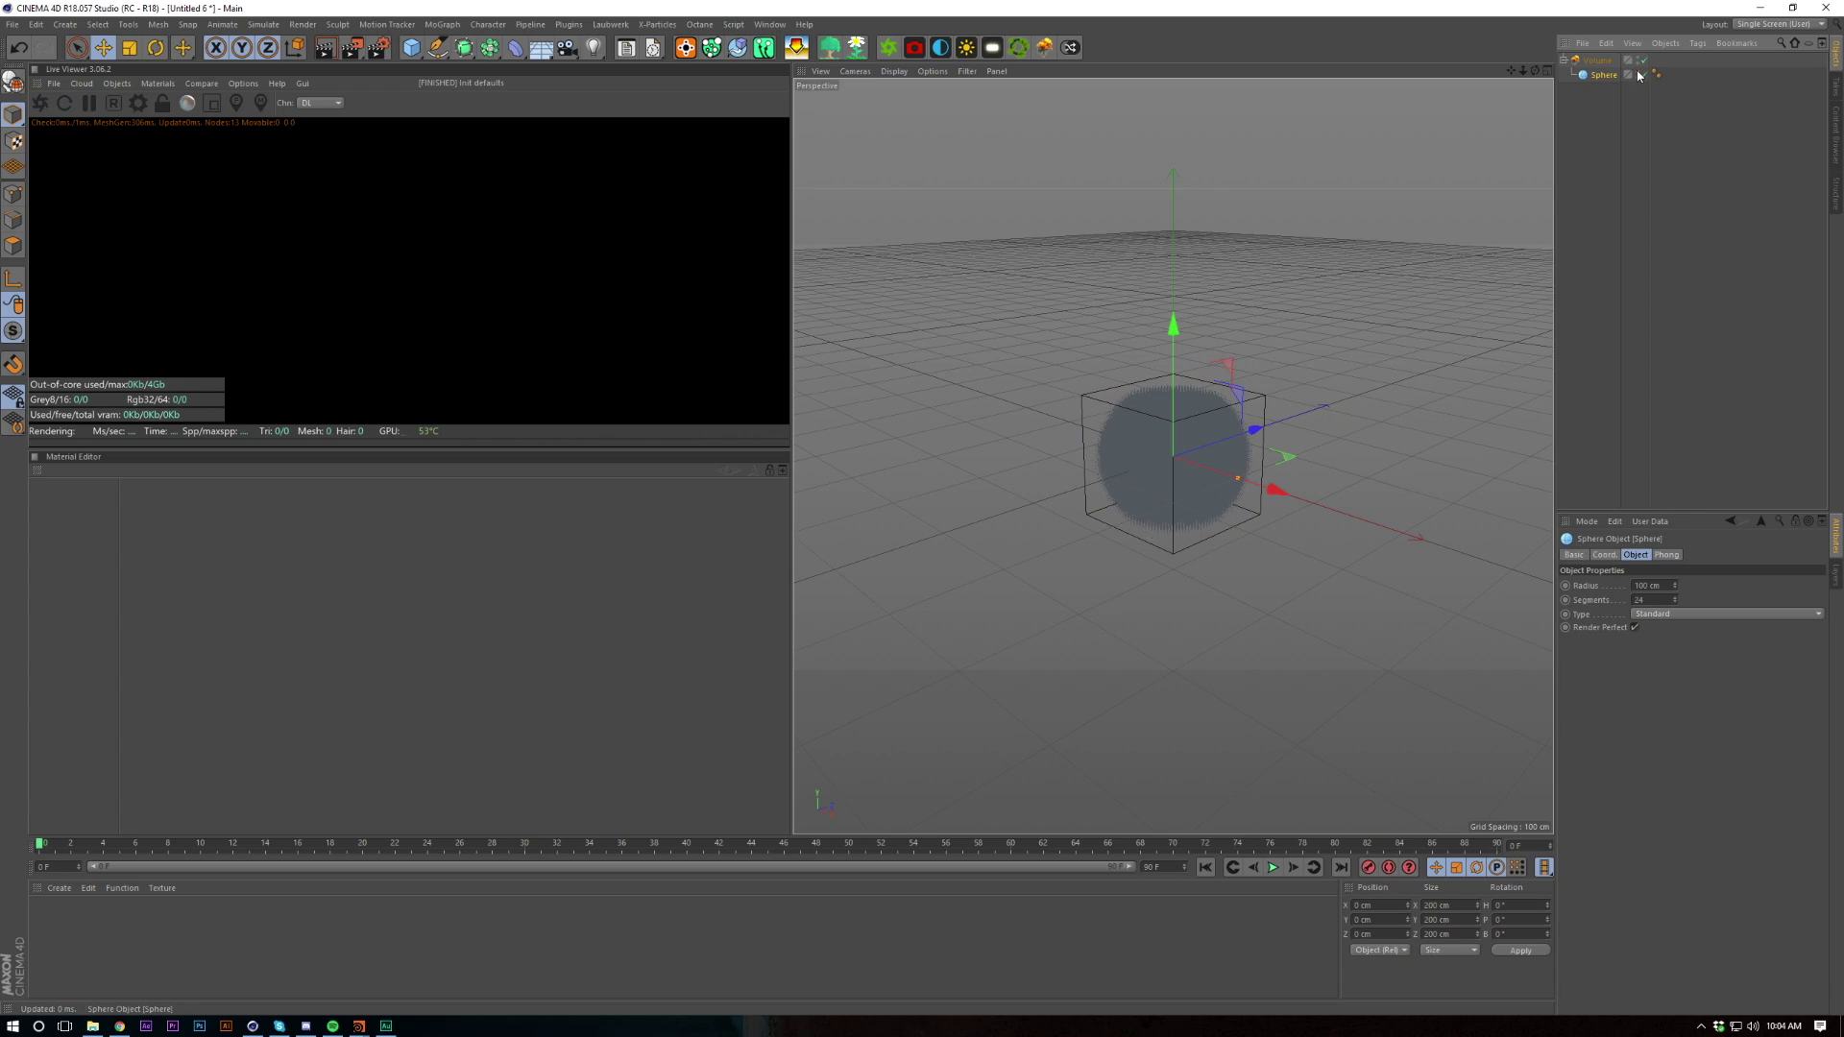
pyautogui.moveTo(1602, 75); pyautogui.dragTo(1595, 84)
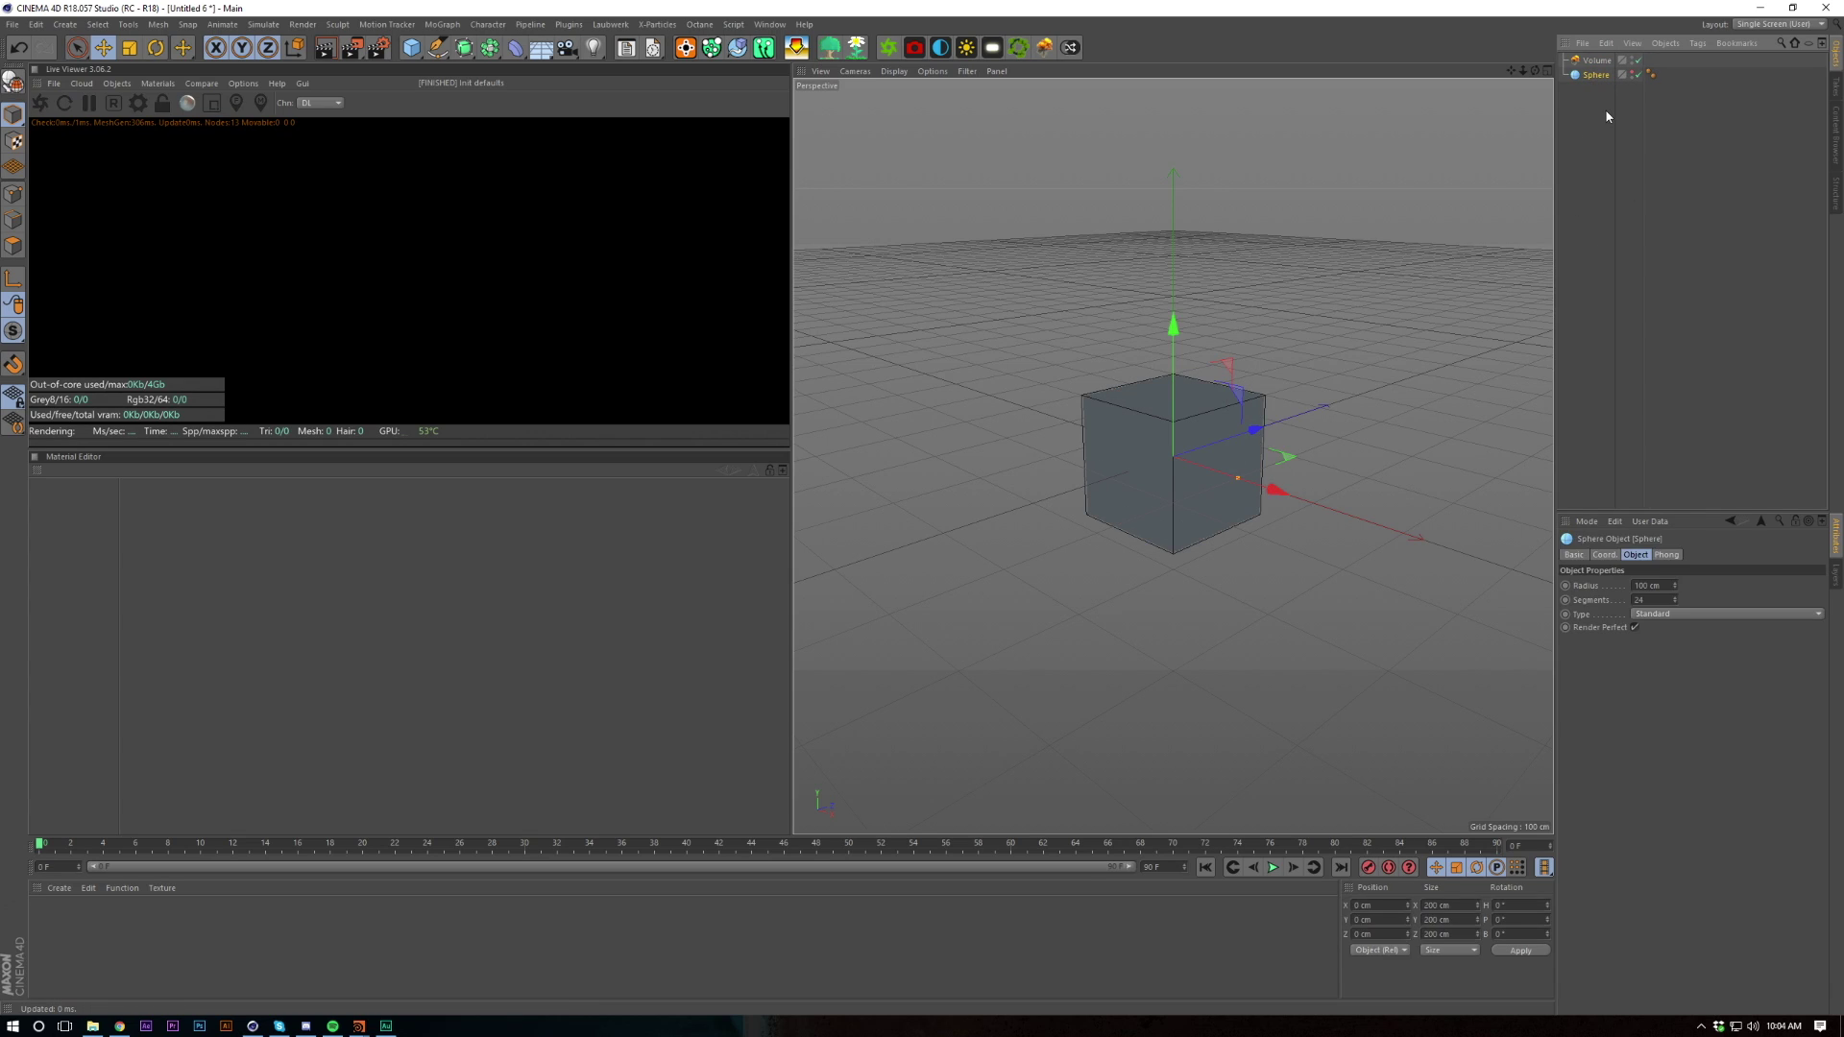
pyautogui.press('Delete')
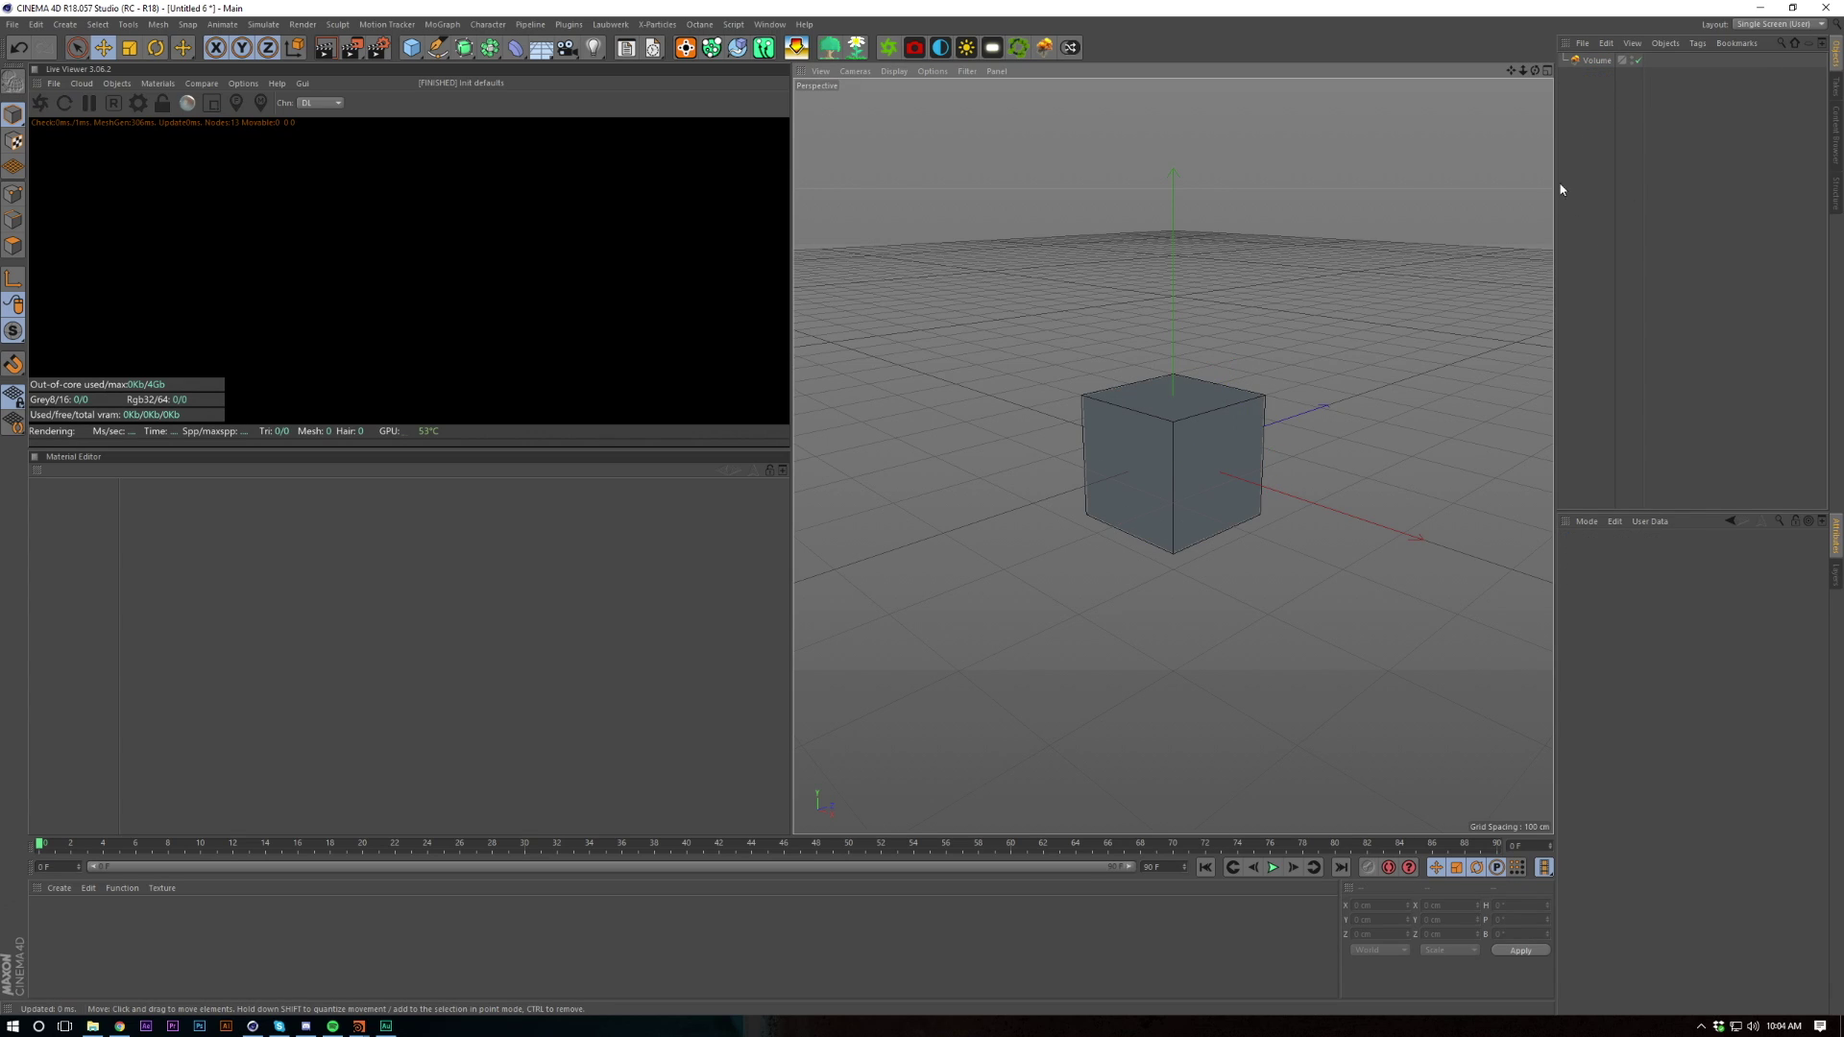
# Assign a Noise texture to the fog volume's Texture slot
pyautogui.click(1596, 60)
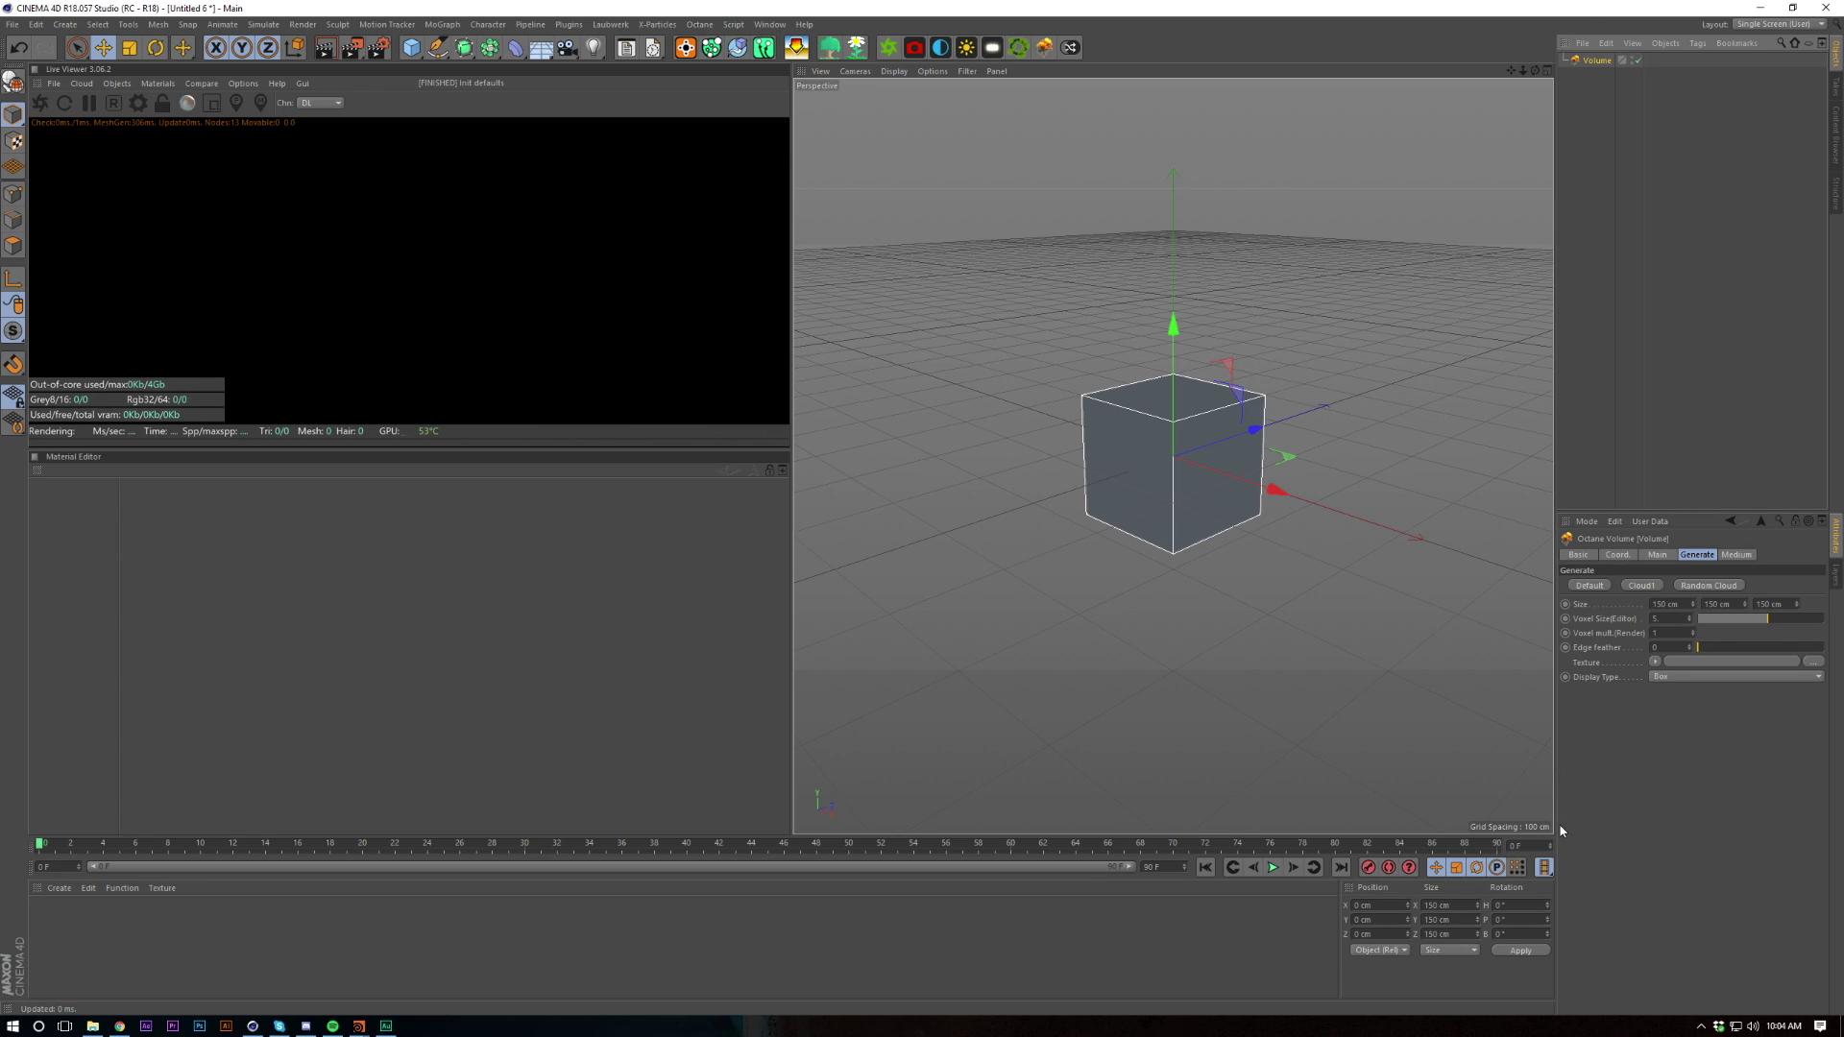
pyautogui.click(1654, 661)
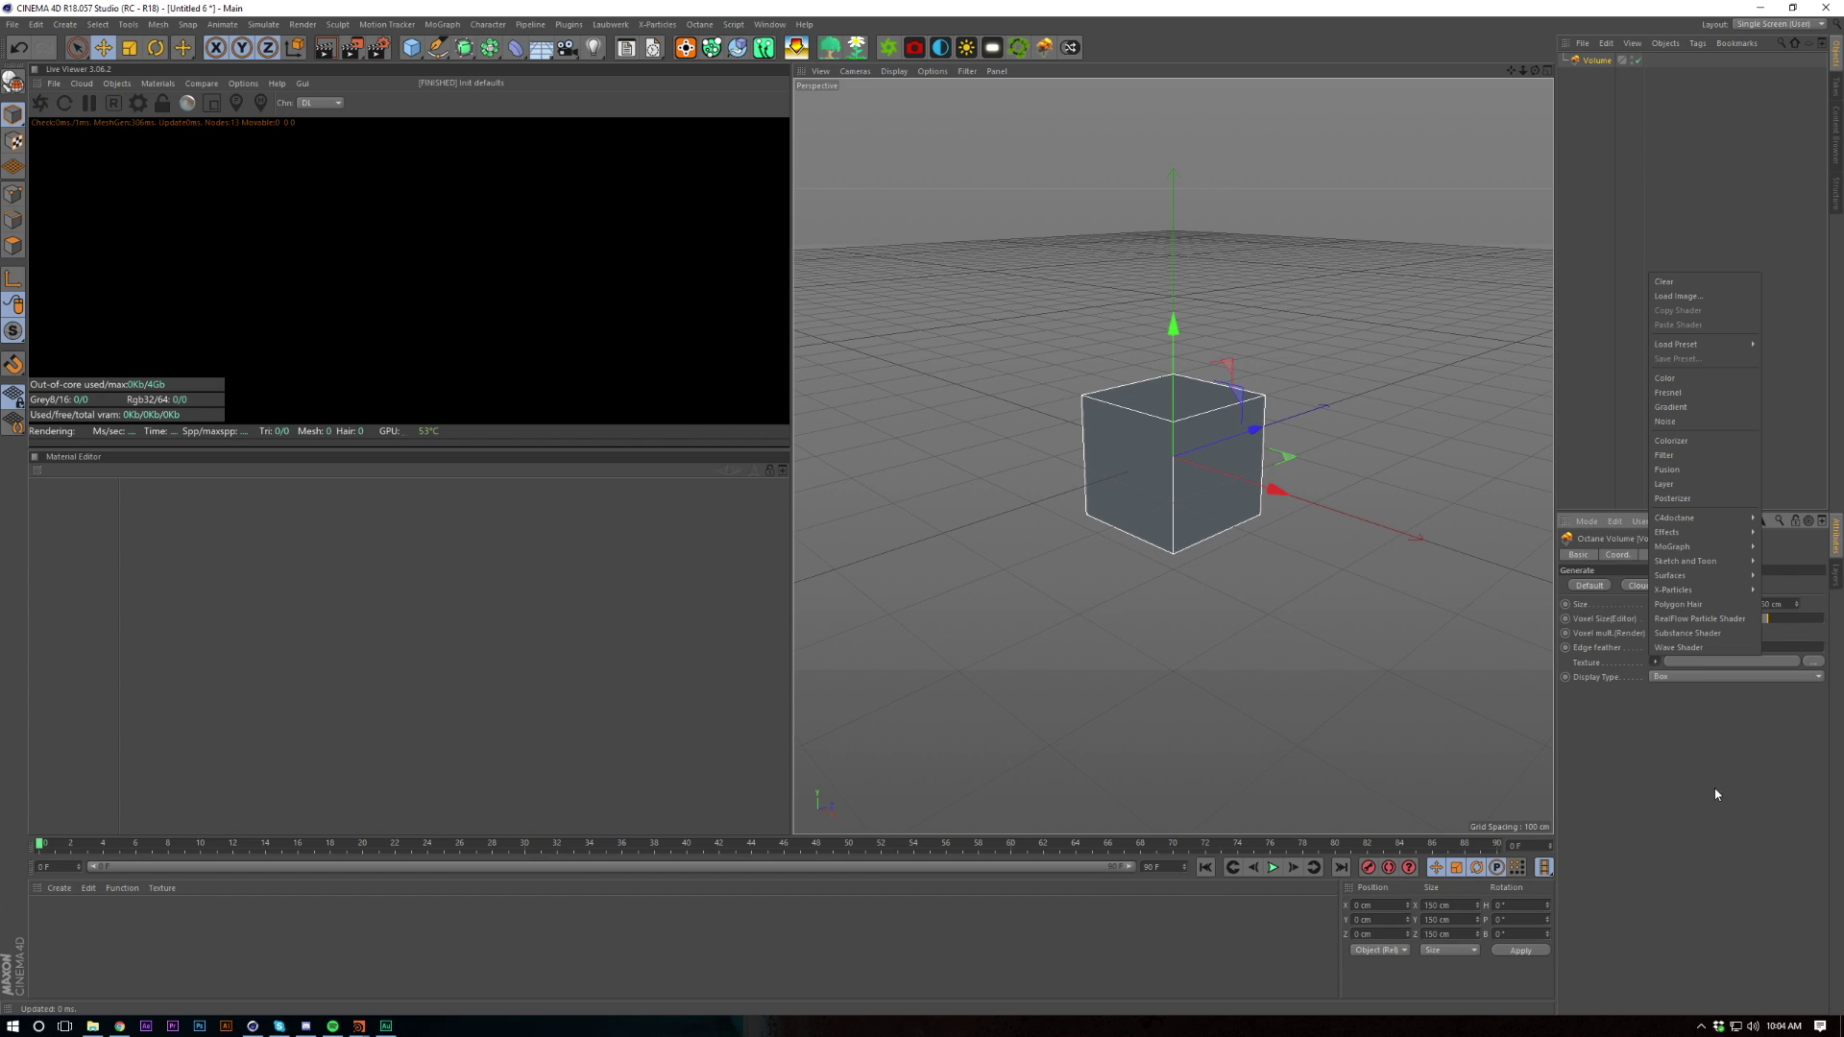
pyautogui.click(1703, 450)
pyautogui.click(1669, 682)
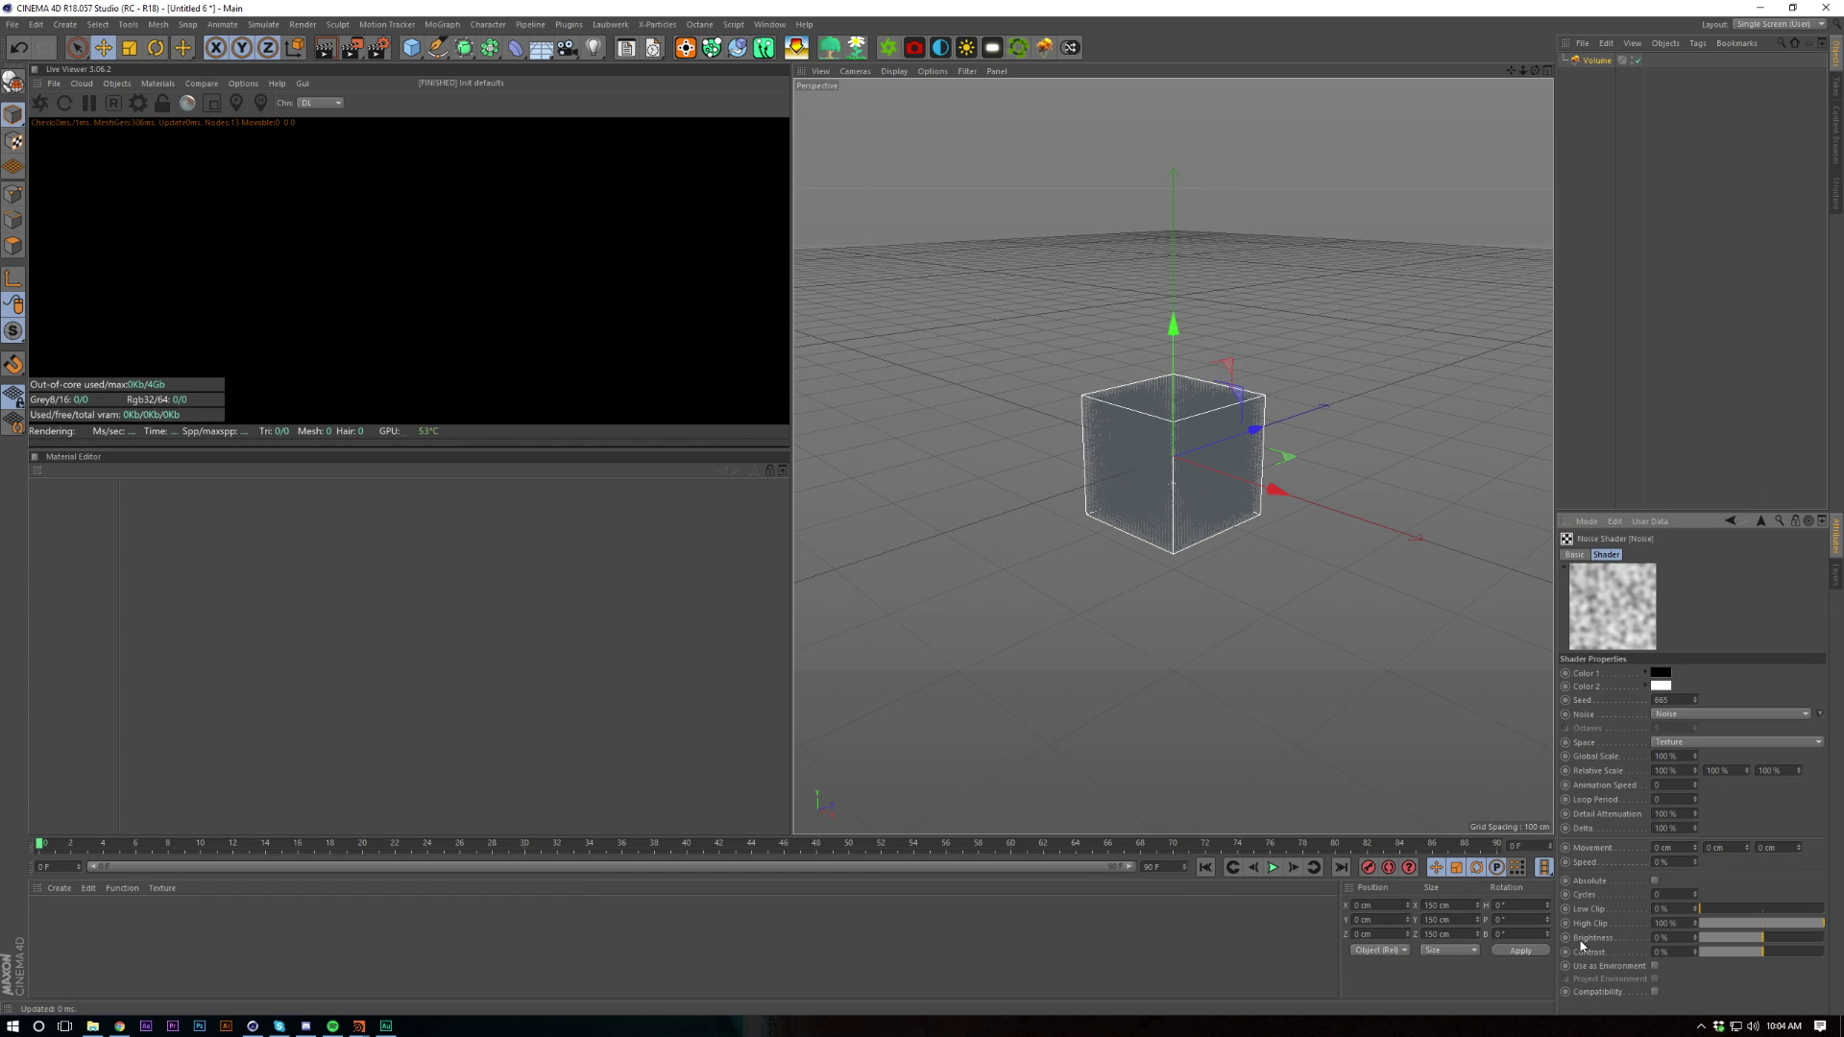
# Set the noise Global Scale to 1250 % and Contrast to 57 %
pyautogui.doubleClick(1672, 756)
pyautogui.write('1500')
pyautogui.press('Return')
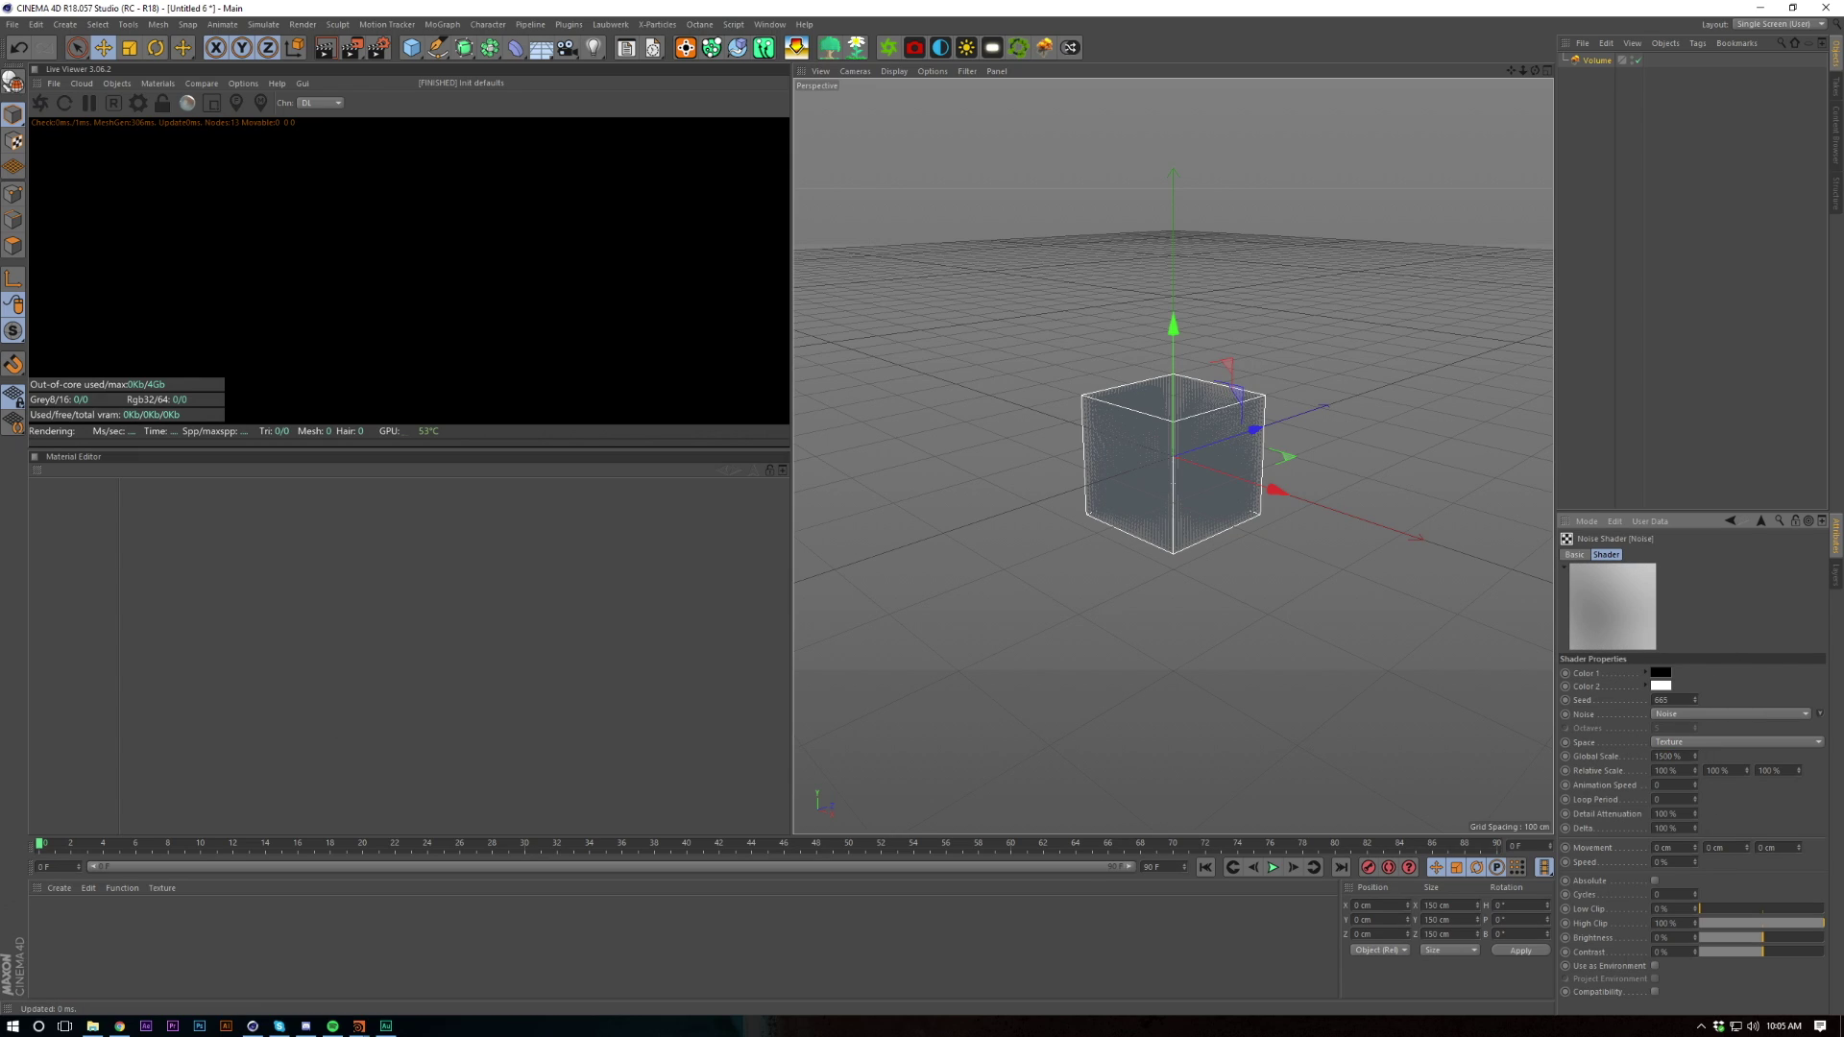
pyautogui.doubleClick(1671, 756)
pyautogui.write('1250')
pyautogui.press('Return')
pyautogui.moveTo(1766, 952); pyautogui.dragTo(1801, 956)
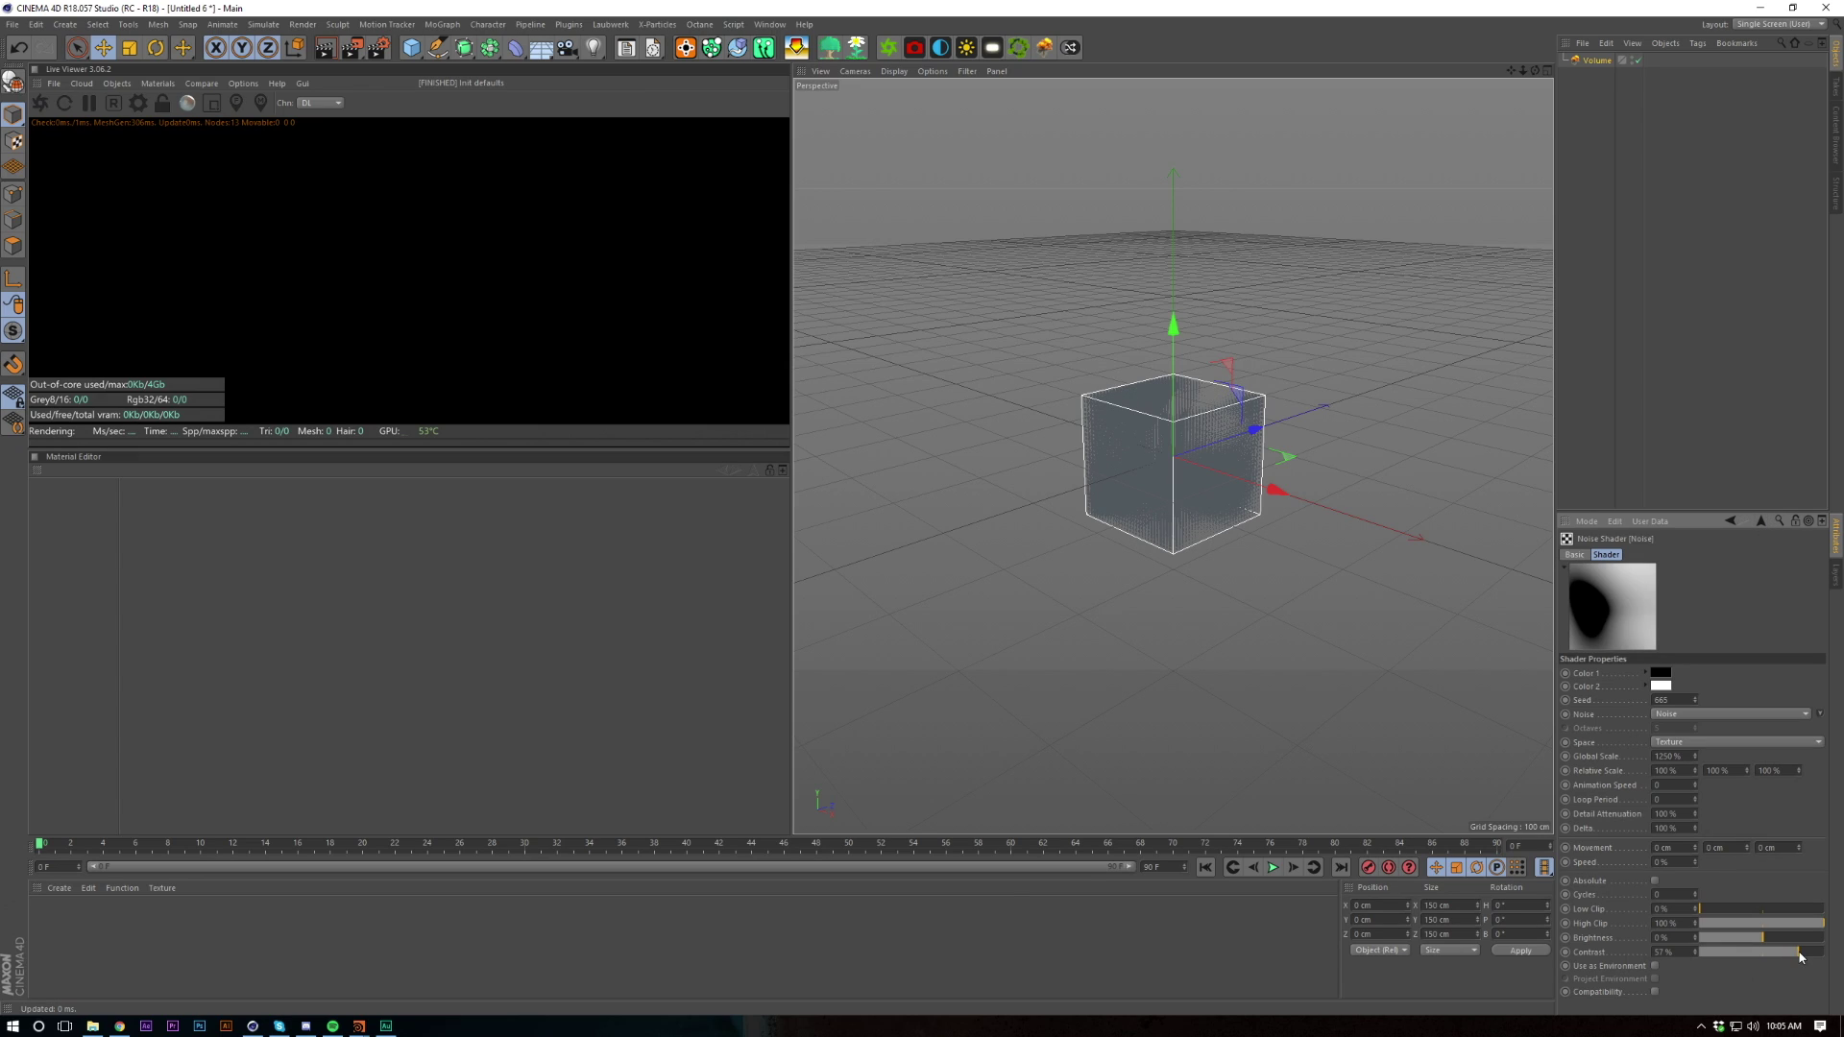
# Add an Octane camera and give it an Align to Spline tag
pyautogui.click(1751, 314)
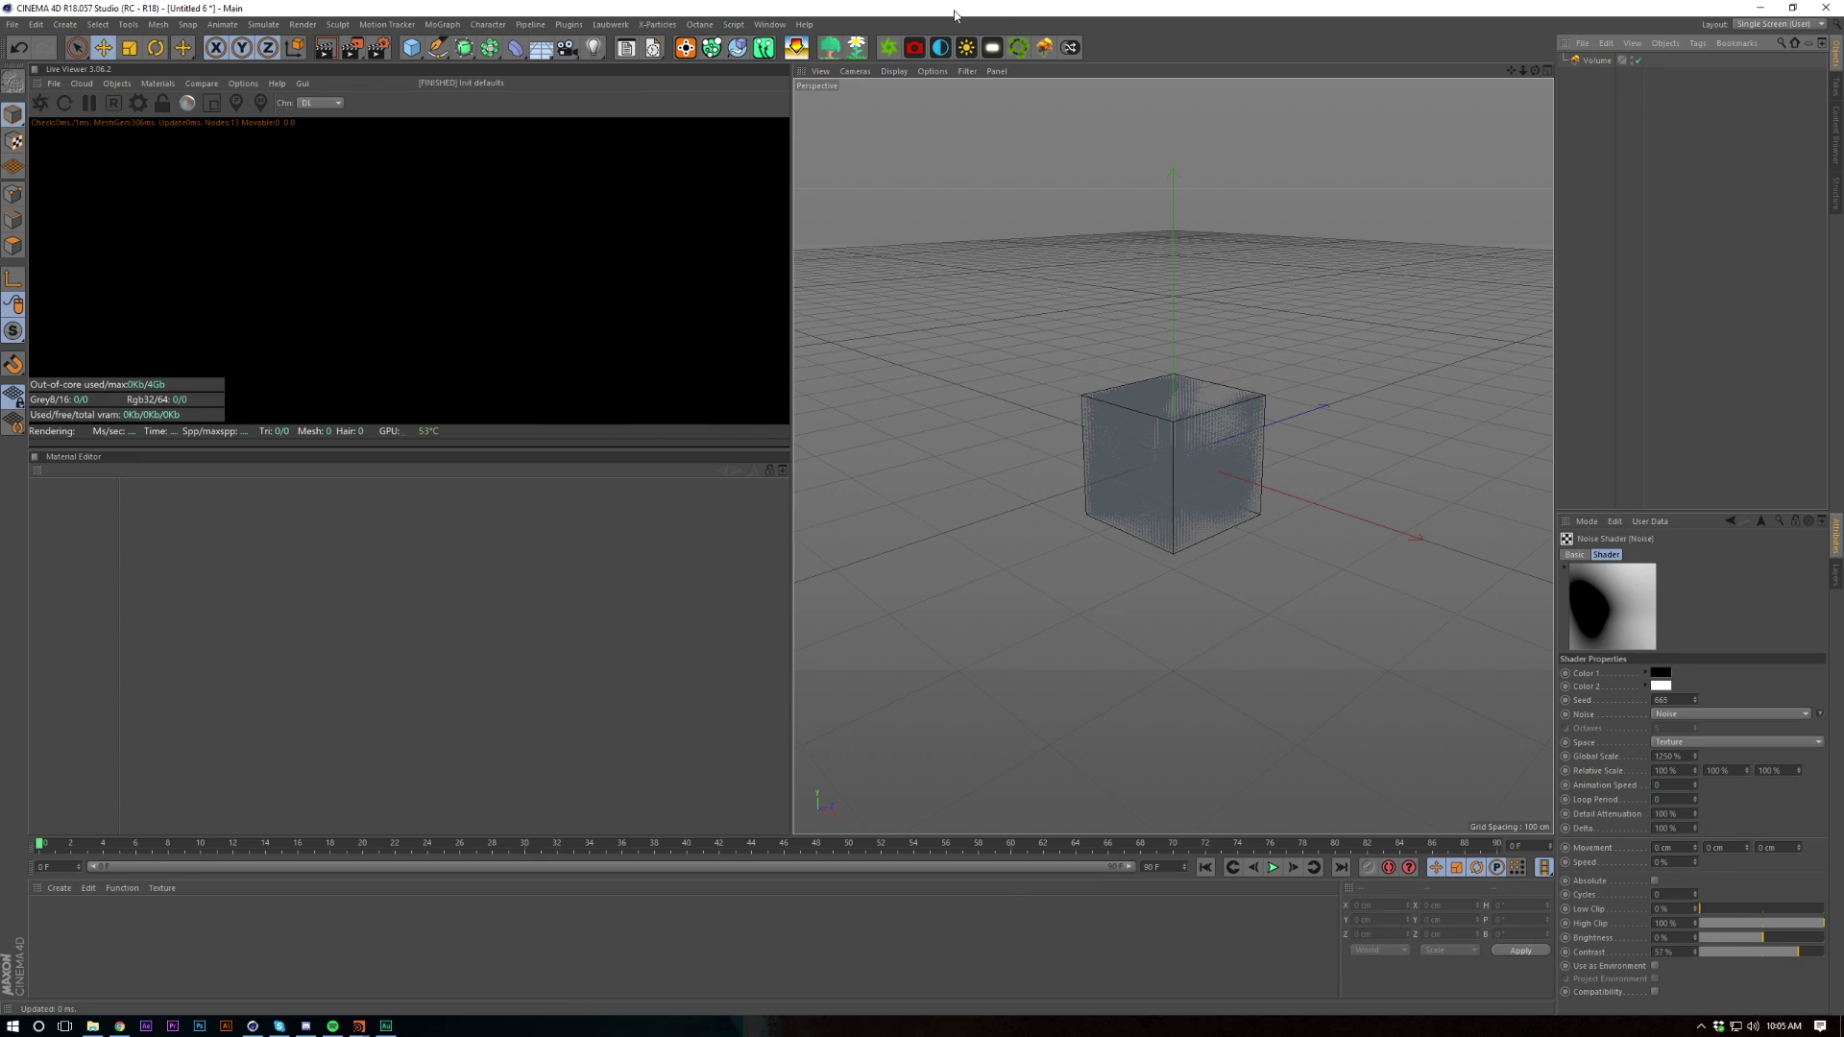
pyautogui.click(915, 47)
pyautogui.click(1612, 59)
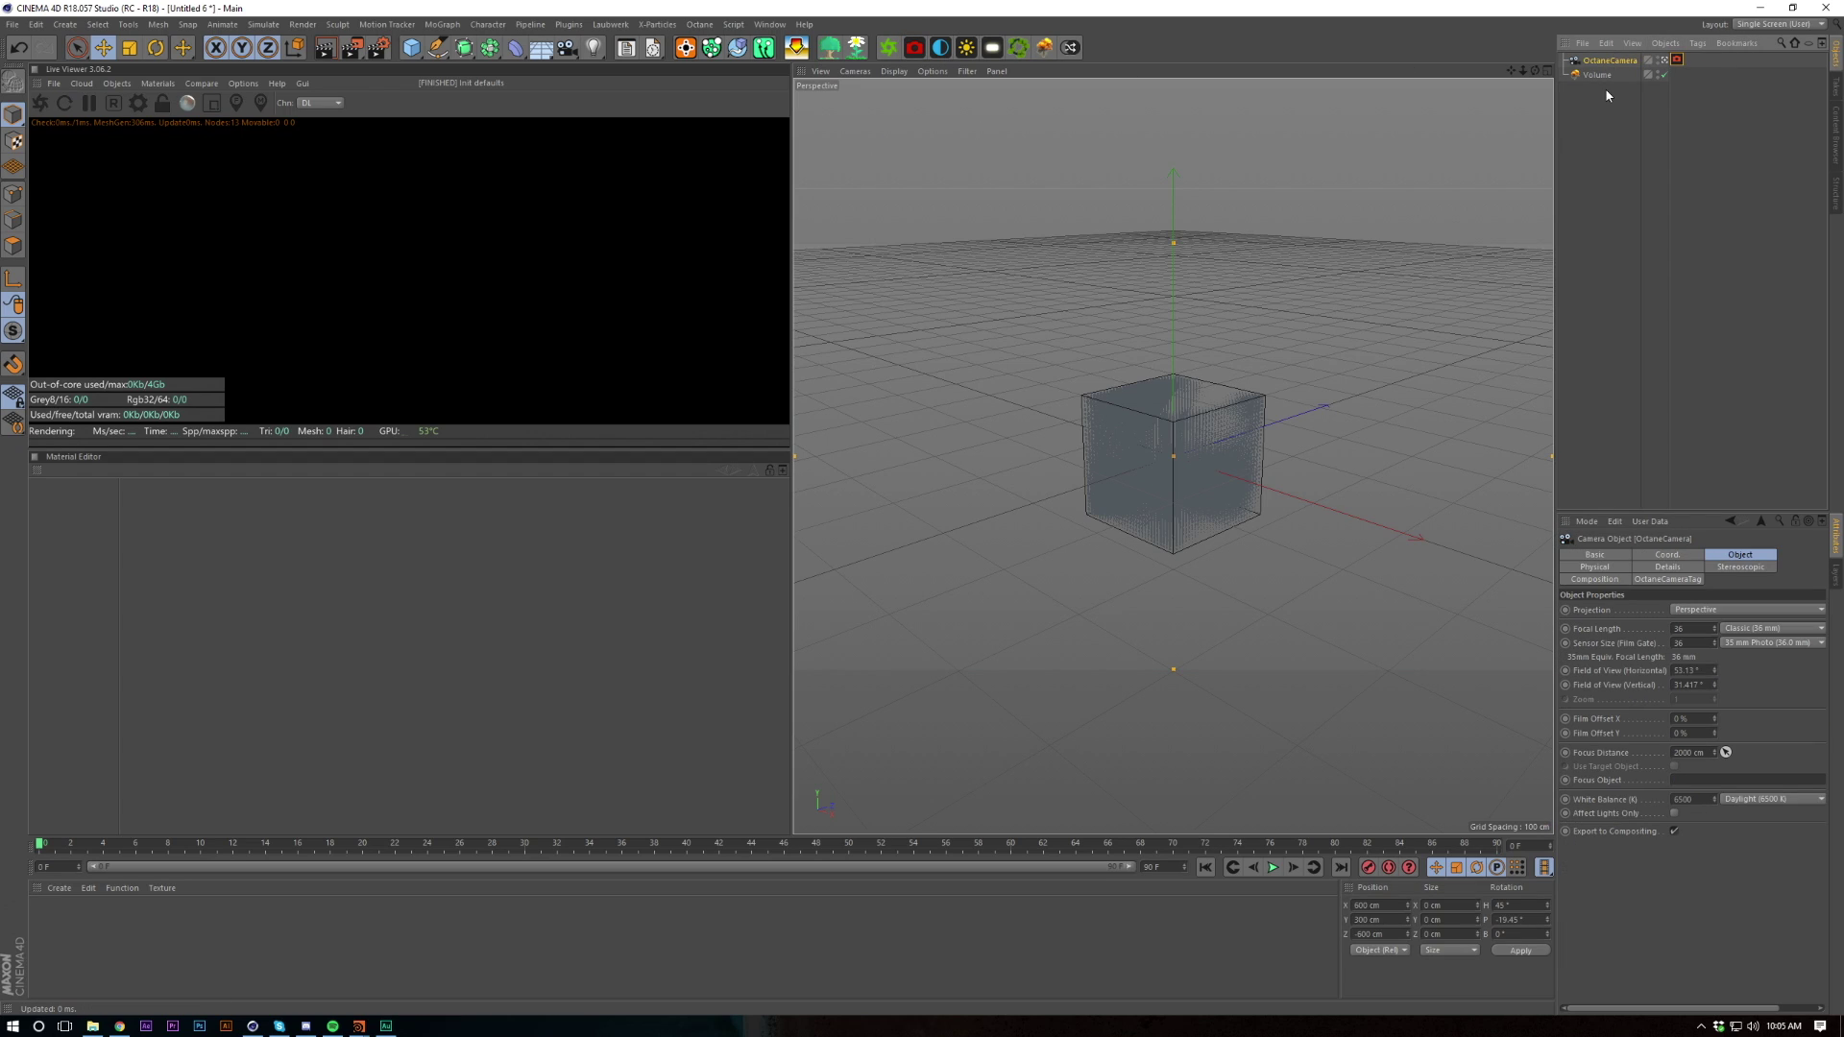
pyautogui.hotkey('shift', 'c')
pyautogui.press('Escape')
pyautogui.rightClick(1611, 62)
pyautogui.moveTo(1638, 69)
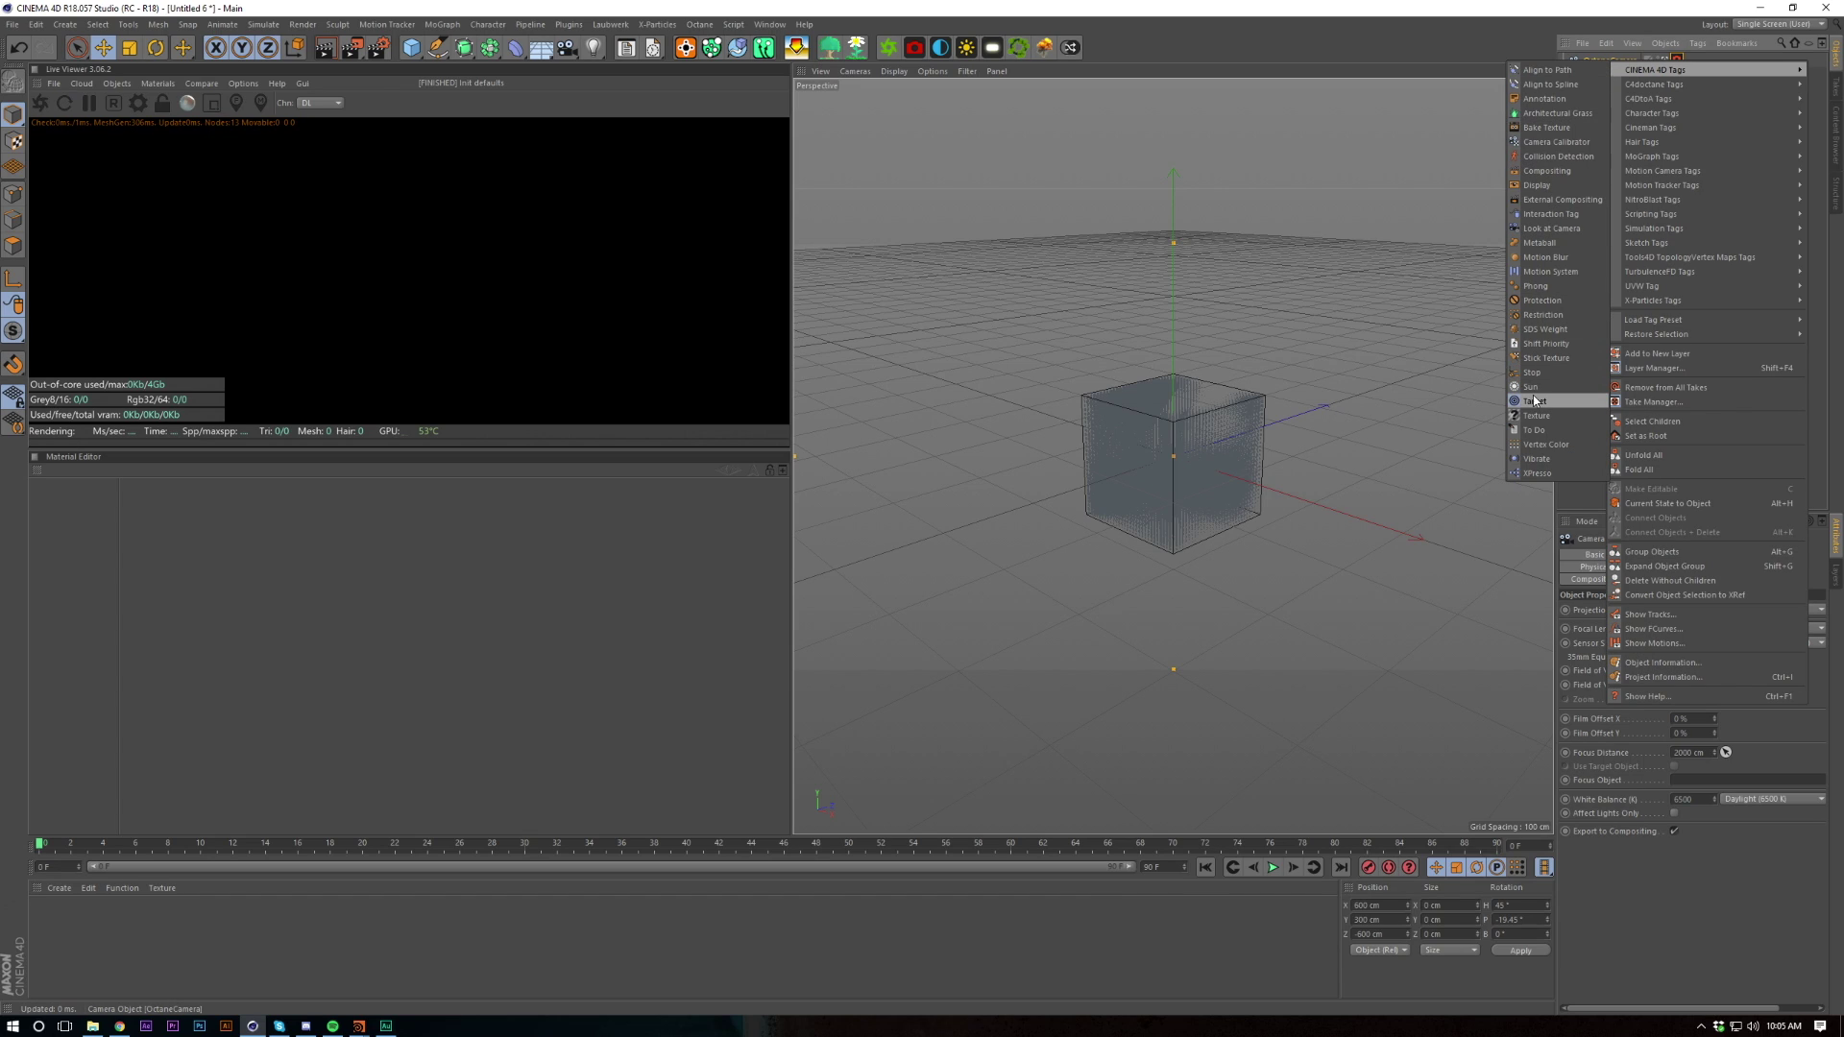
pyautogui.click(1550, 84)
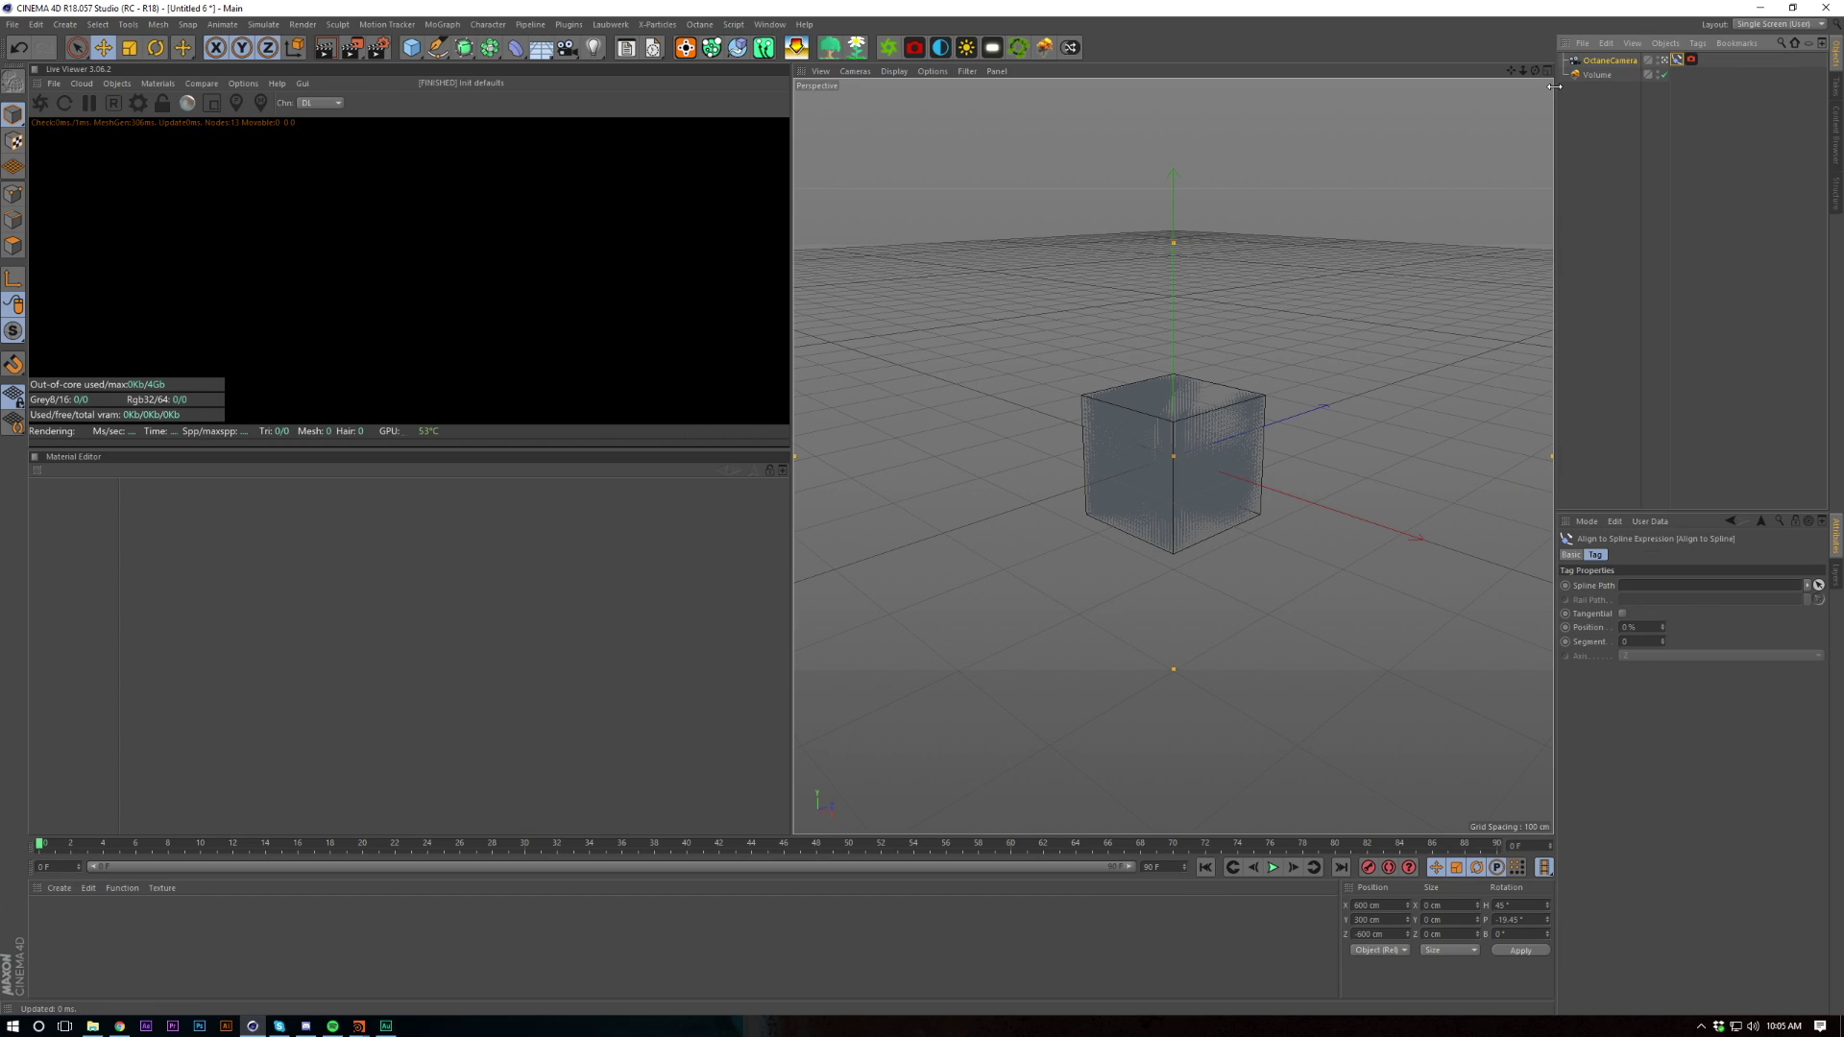
pyautogui.rightClick(1709, 295)
pyautogui.press('Escape')
# Add a Circle spline rotated to -45° heading
pyautogui.click(437, 48)
pyautogui.click(604, 92)
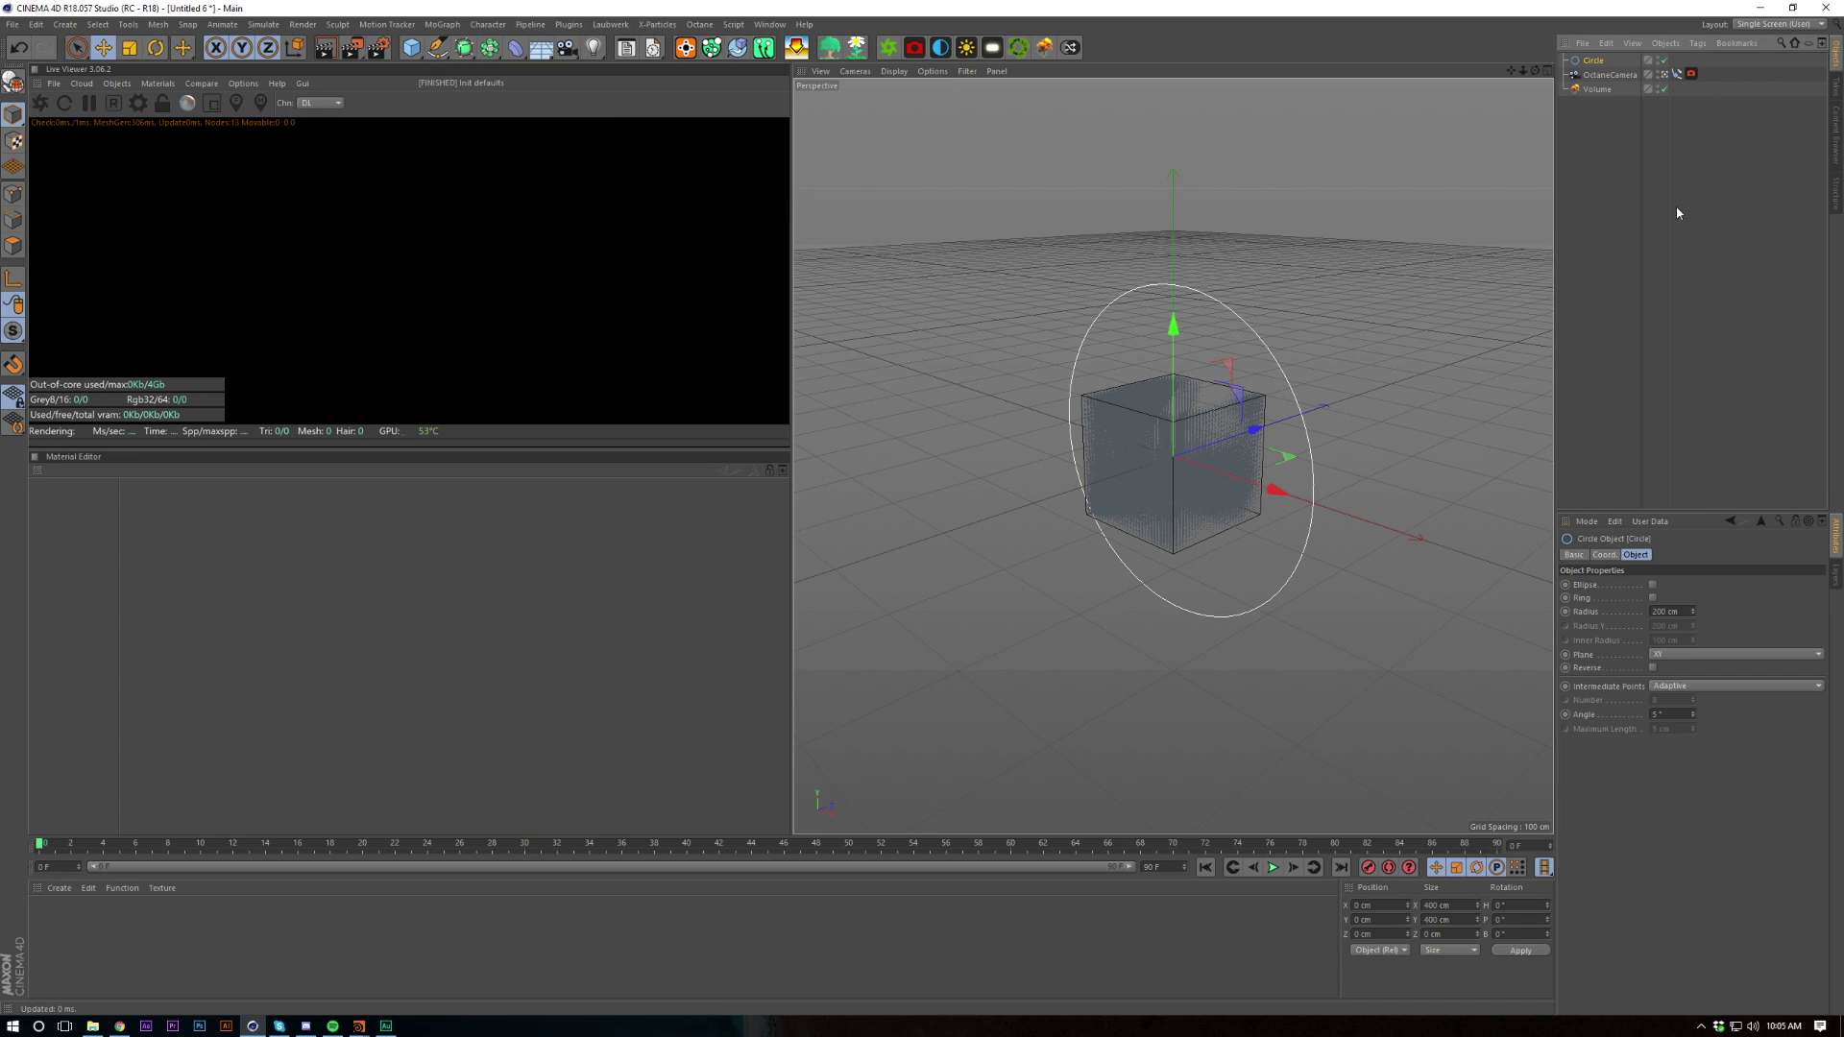
pyautogui.click(1605, 555)
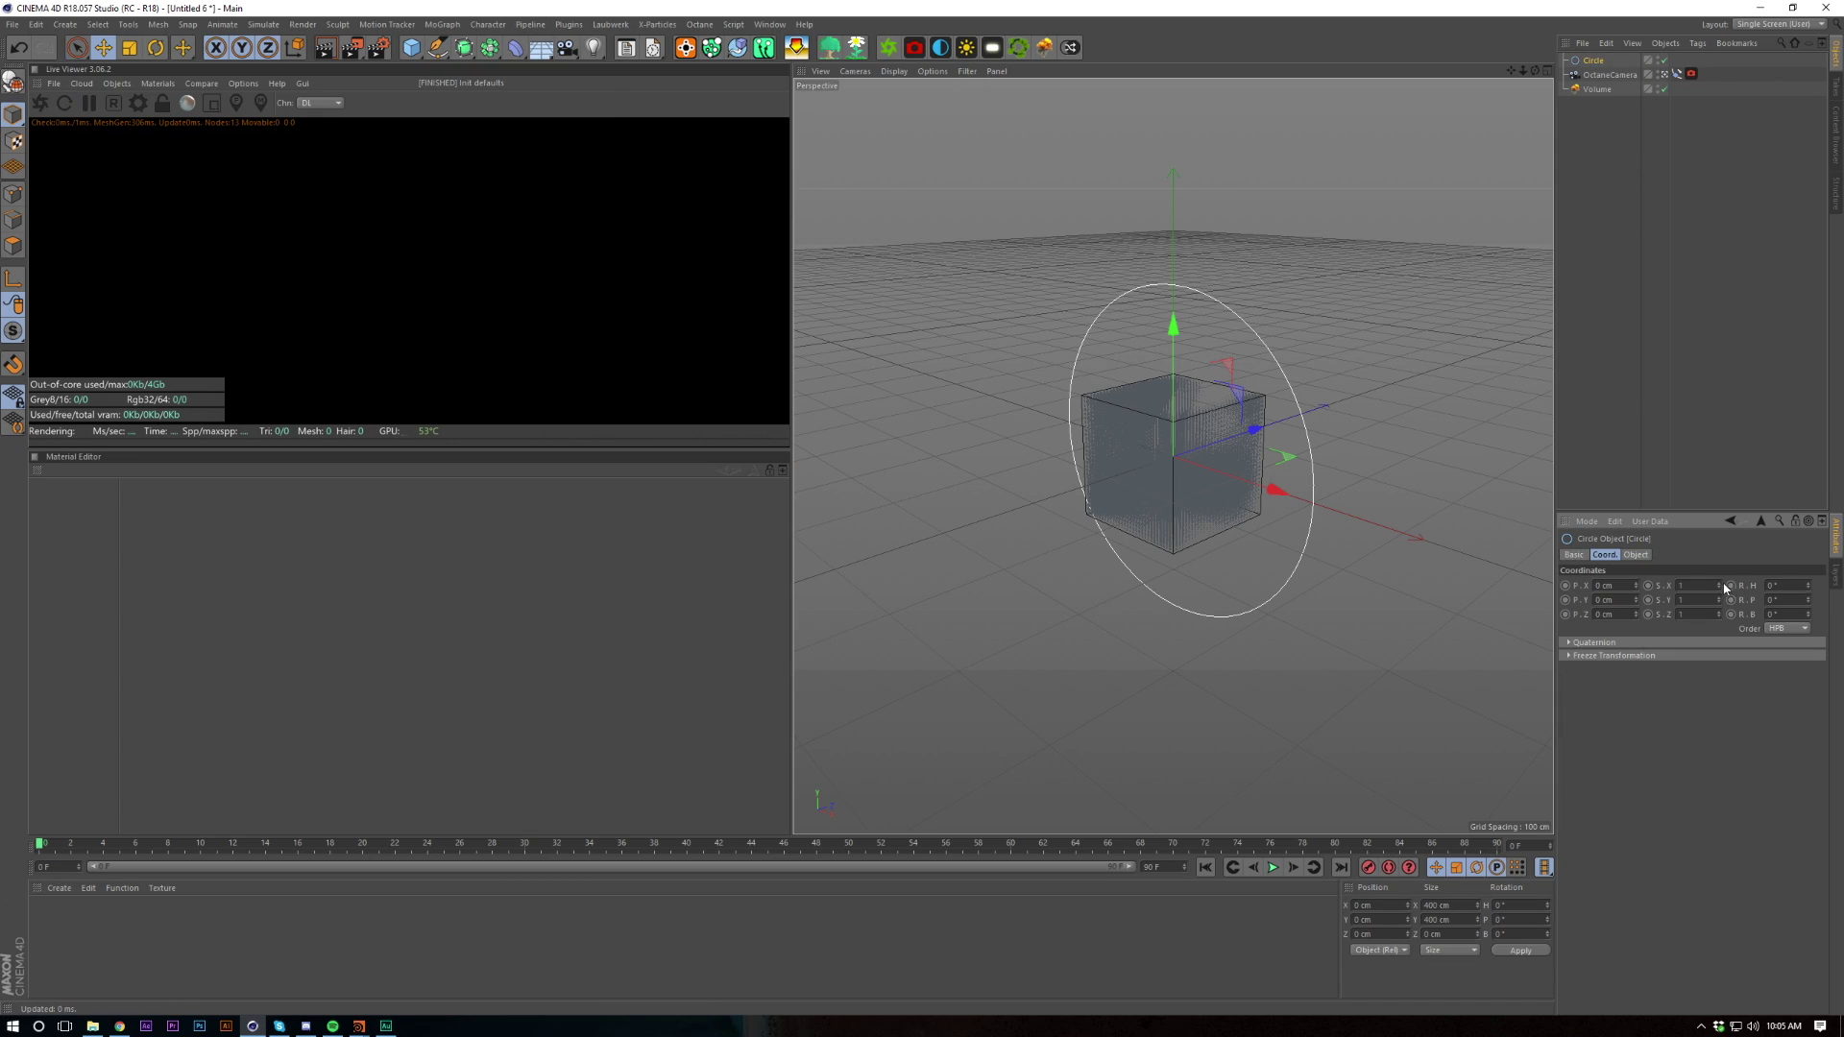
pyautogui.click(1777, 585)
pyautogui.write('45')
pyautogui.press('Return')
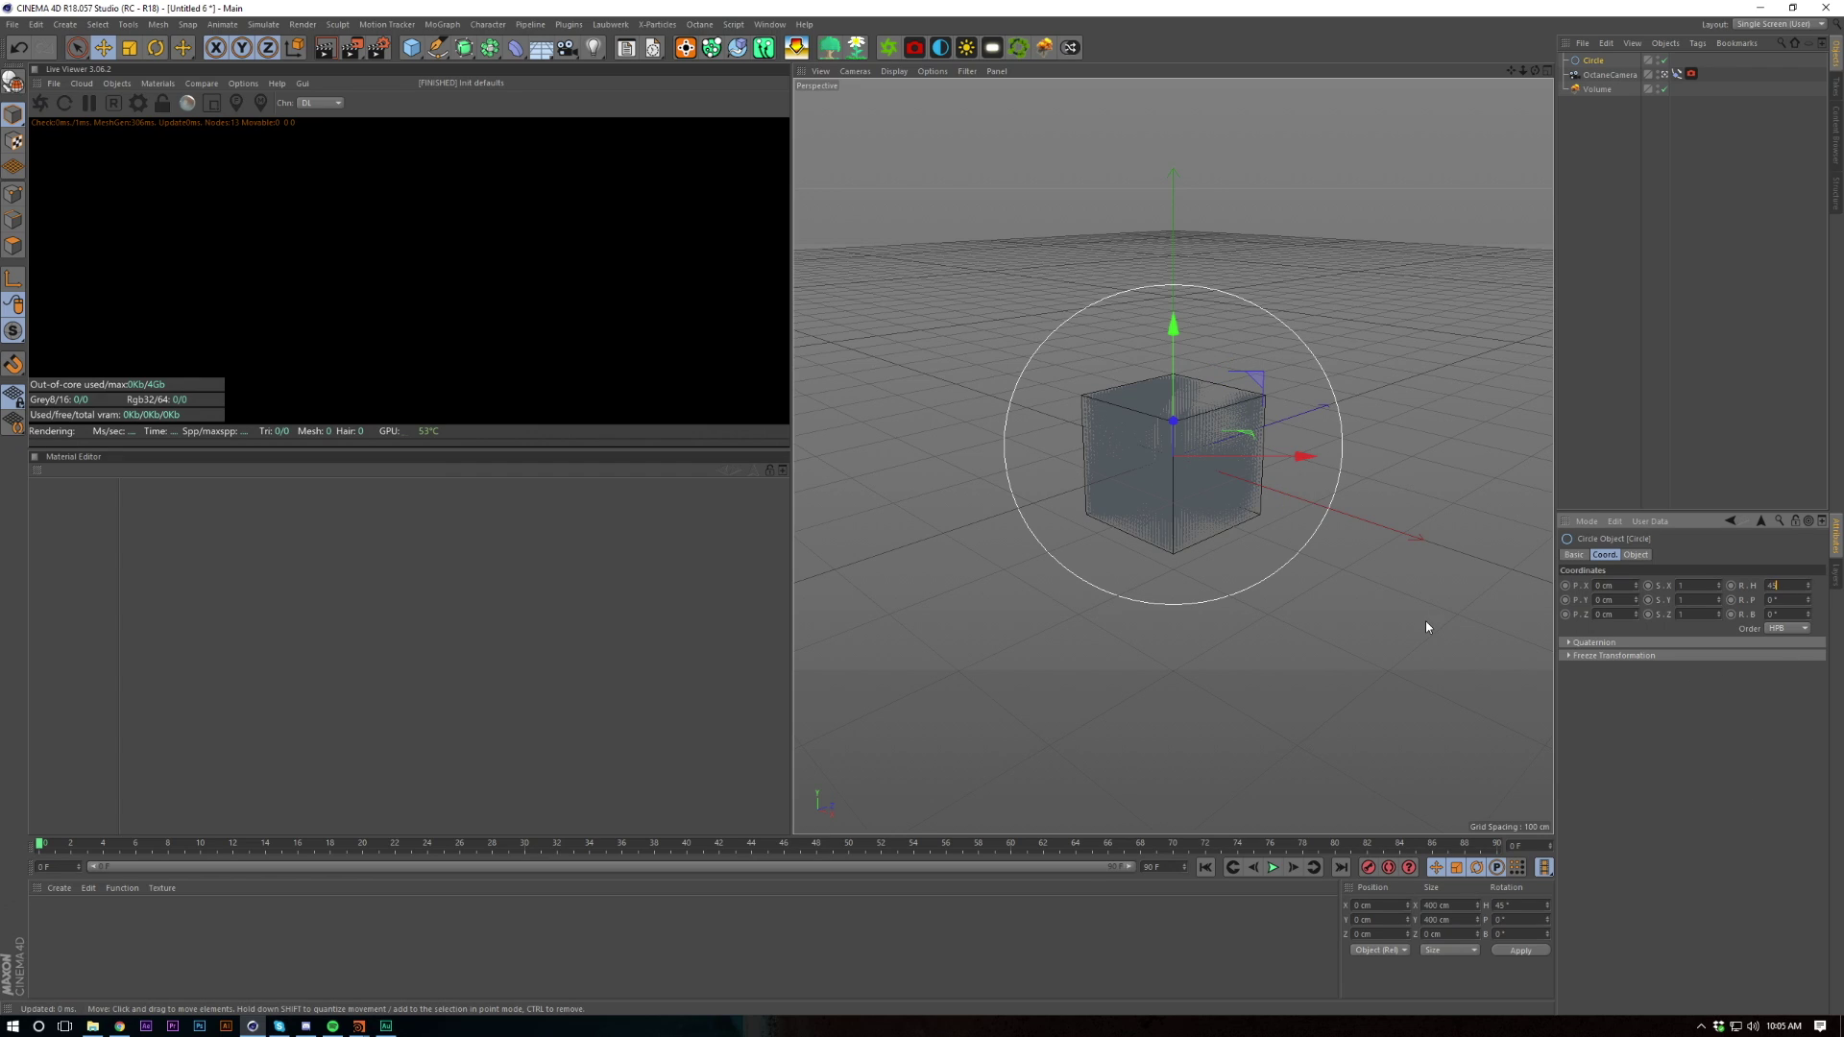
pyautogui.write('-45')
pyautogui.press('Return')
pyautogui.press('t')
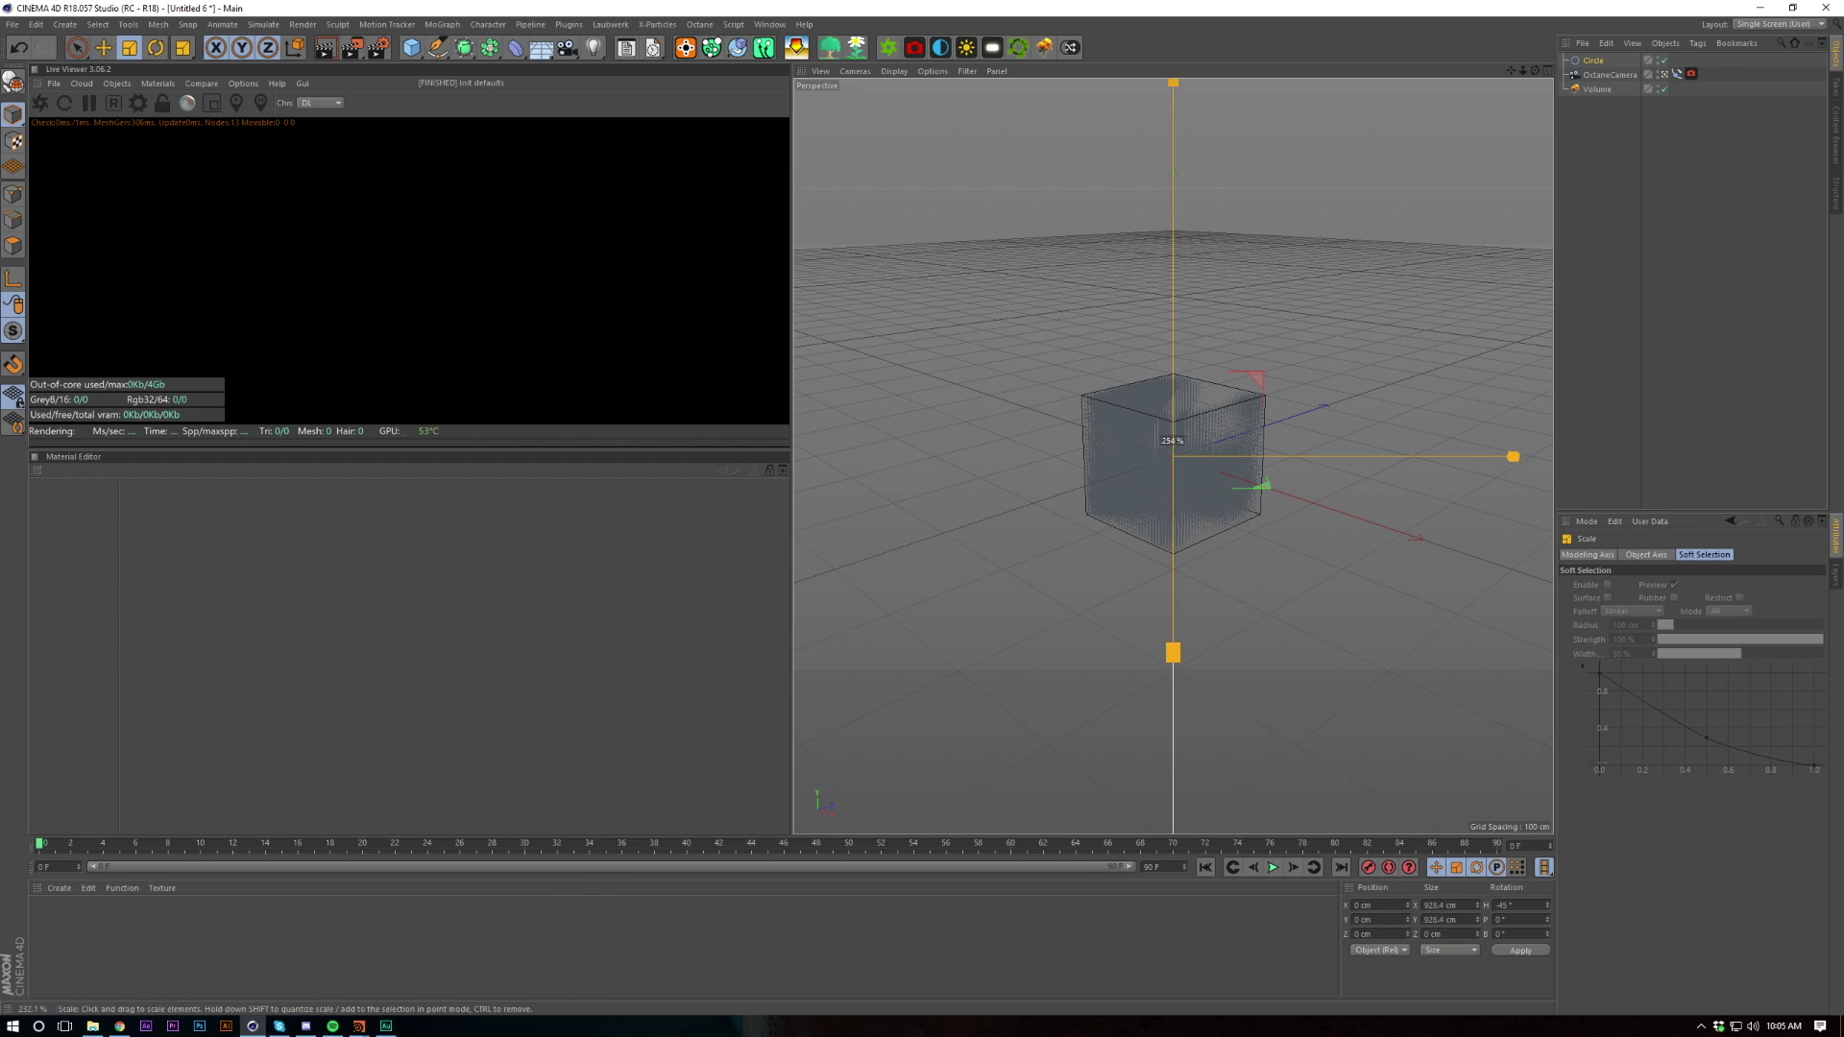
pyautogui.click(1598, 186)
pyautogui.hotkey('shift', 'c')
pyautogui.press('Escape')
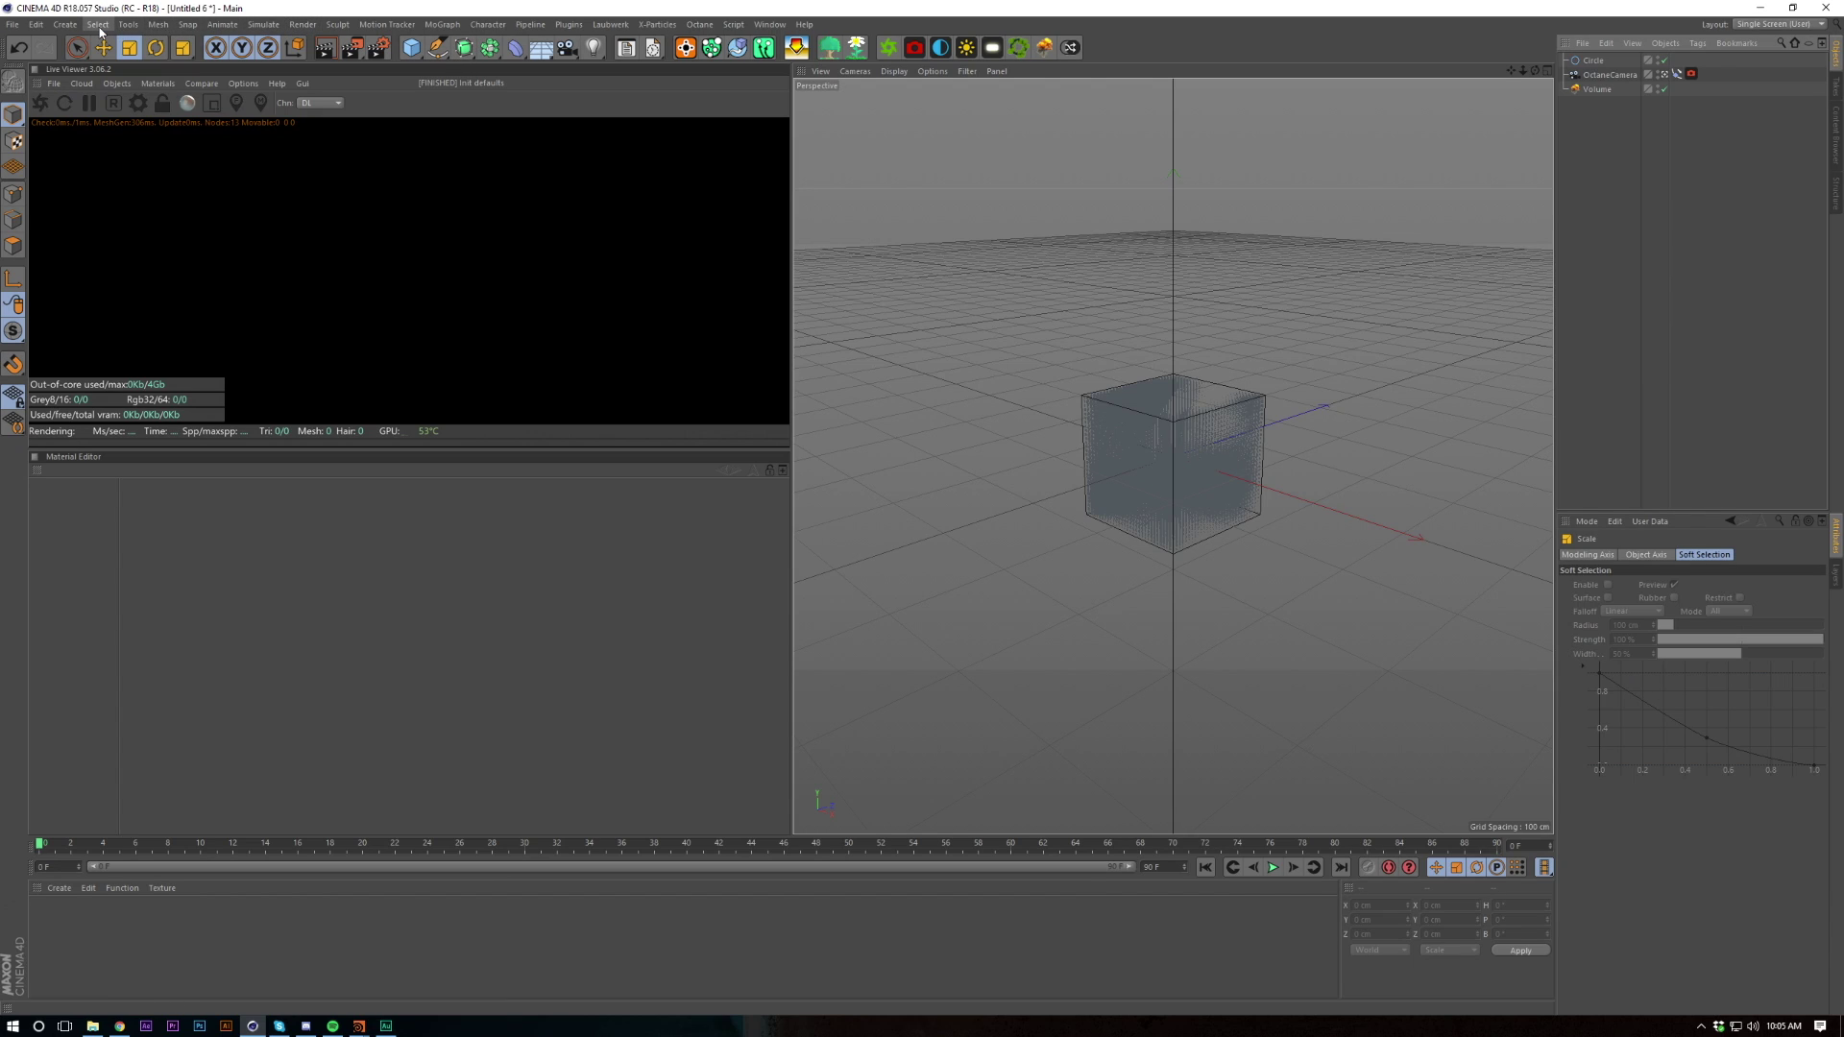
# Add a Null object named 'target'
pyautogui.click(66, 24)
pyautogui.moveTo(81, 54)
pyautogui.click(140, 50)
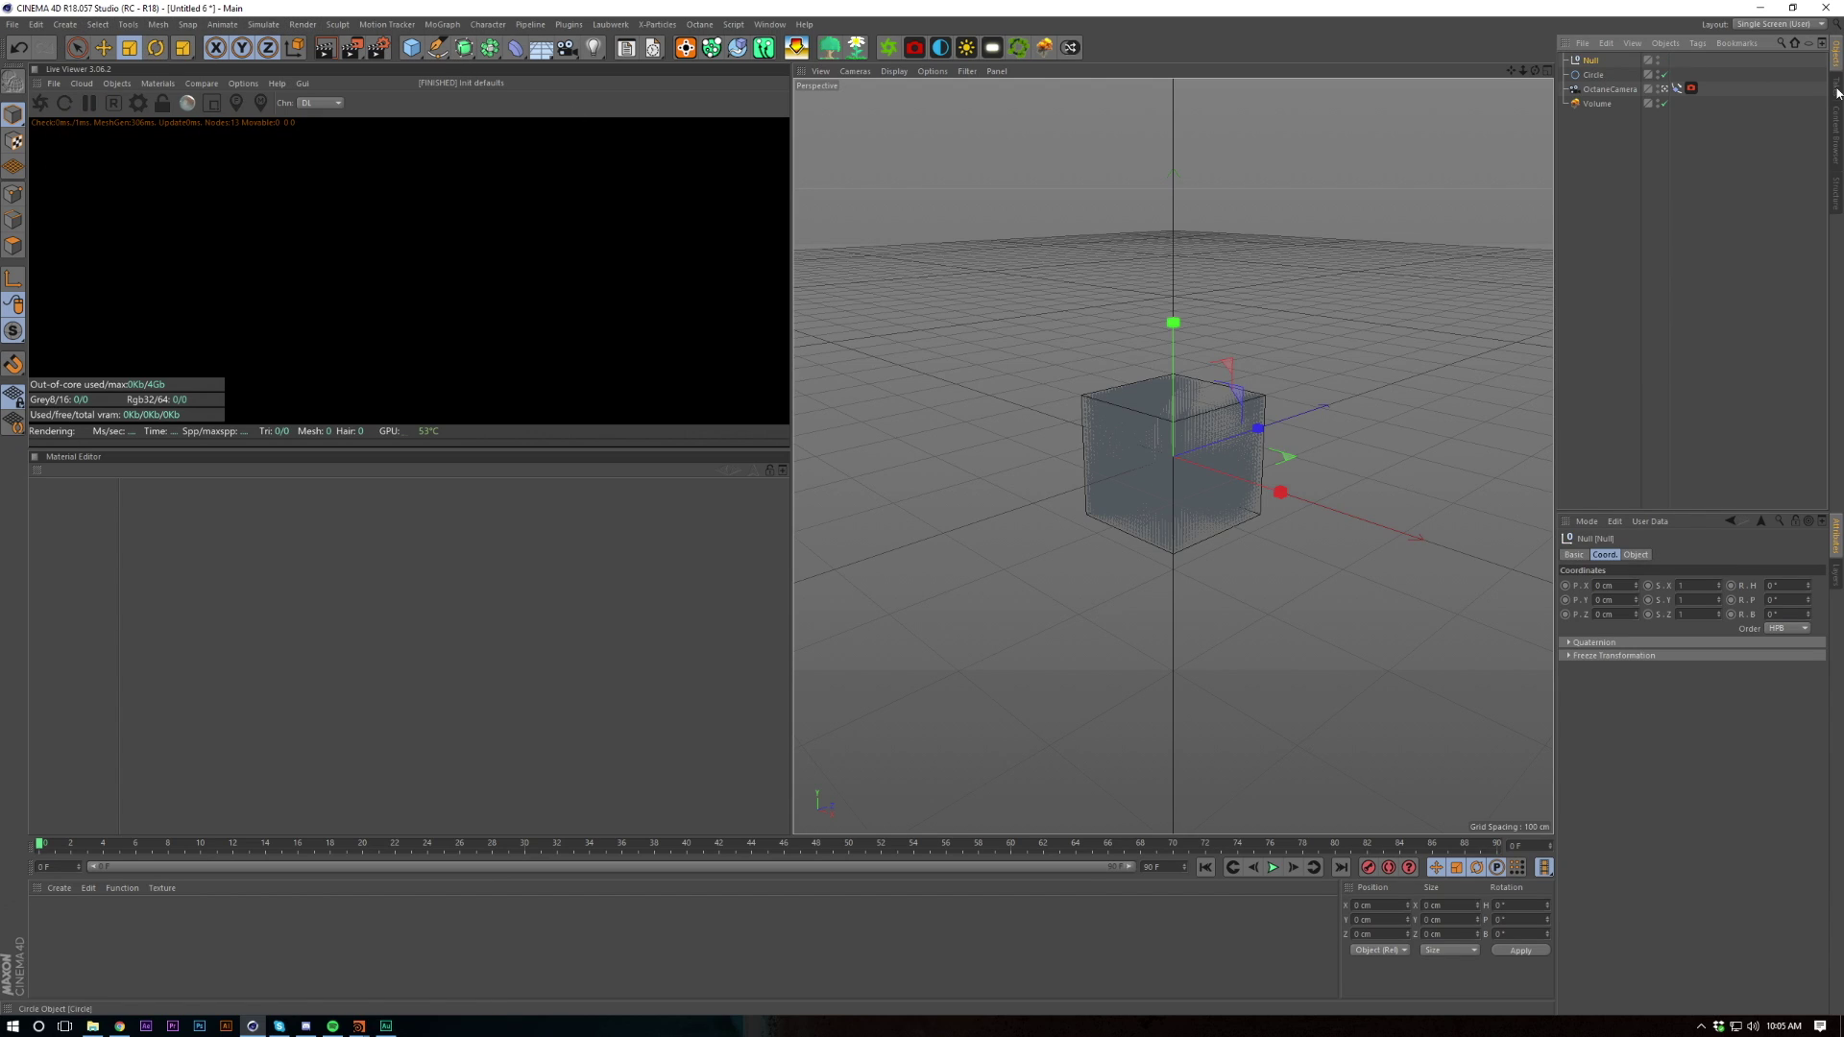
pyautogui.write('target')
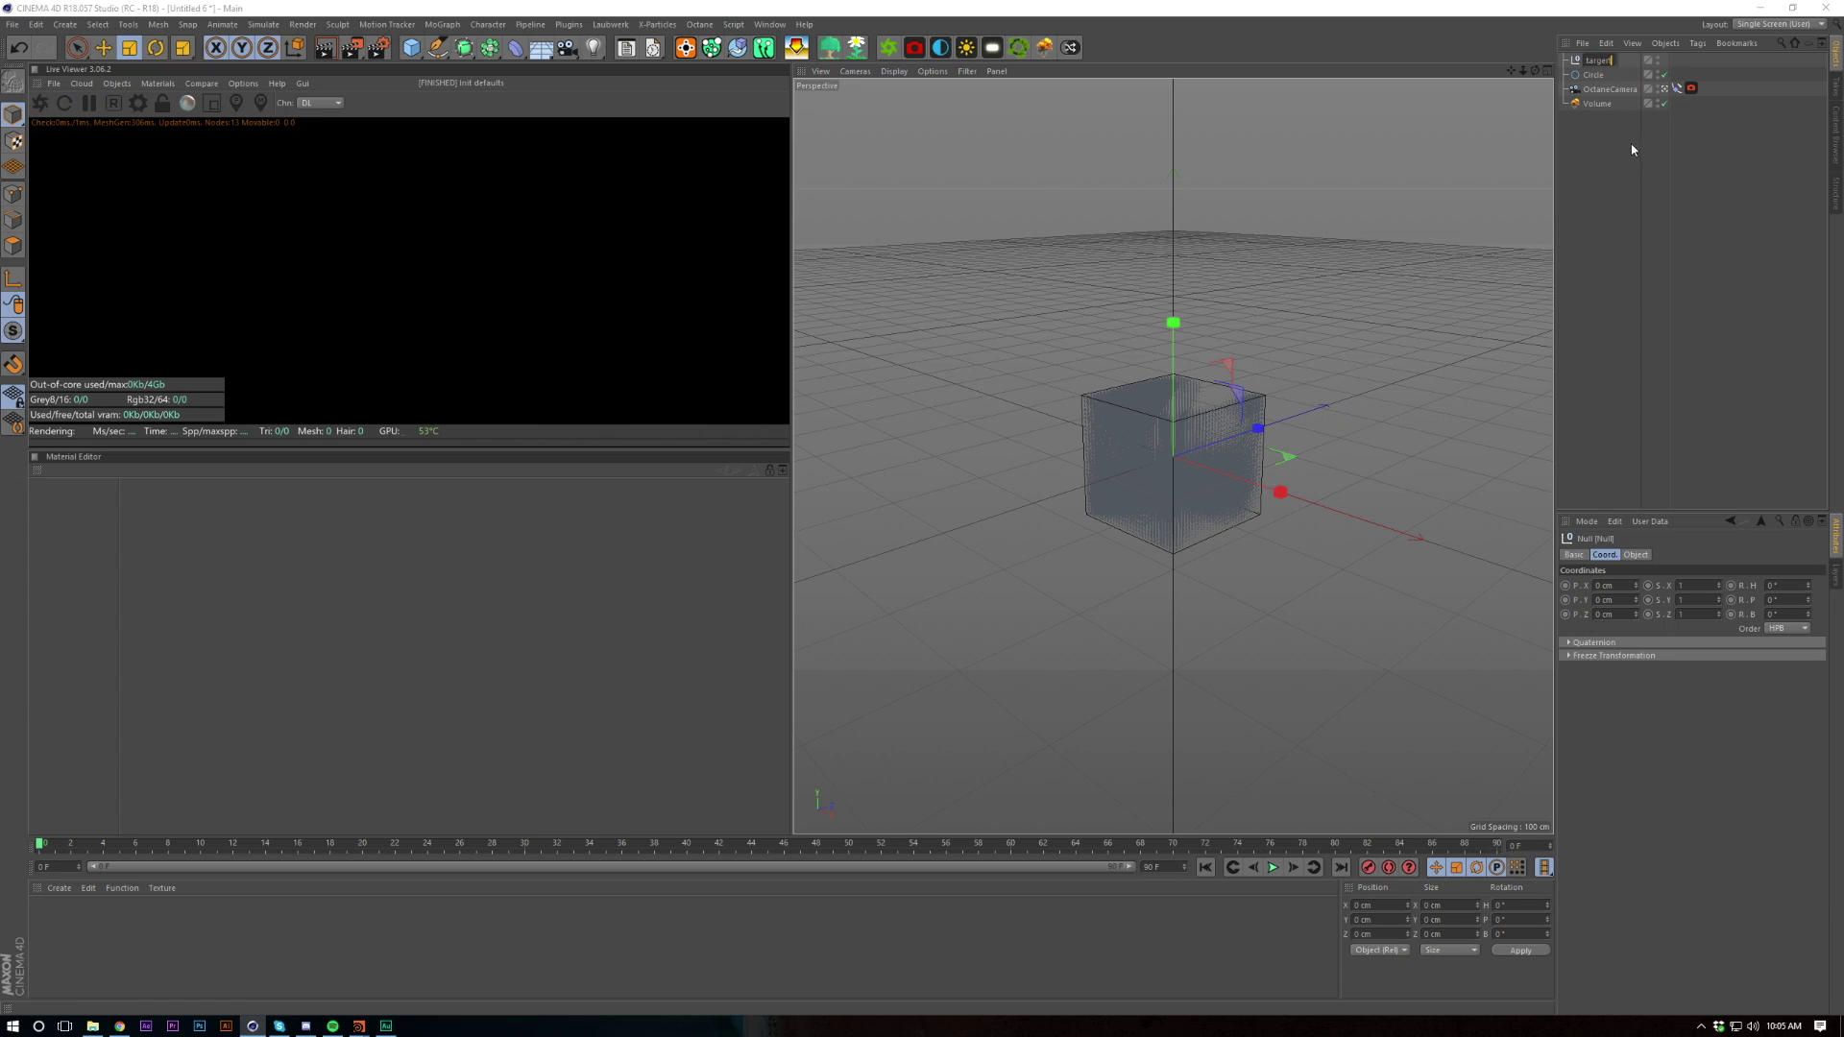
pyautogui.press('Return')
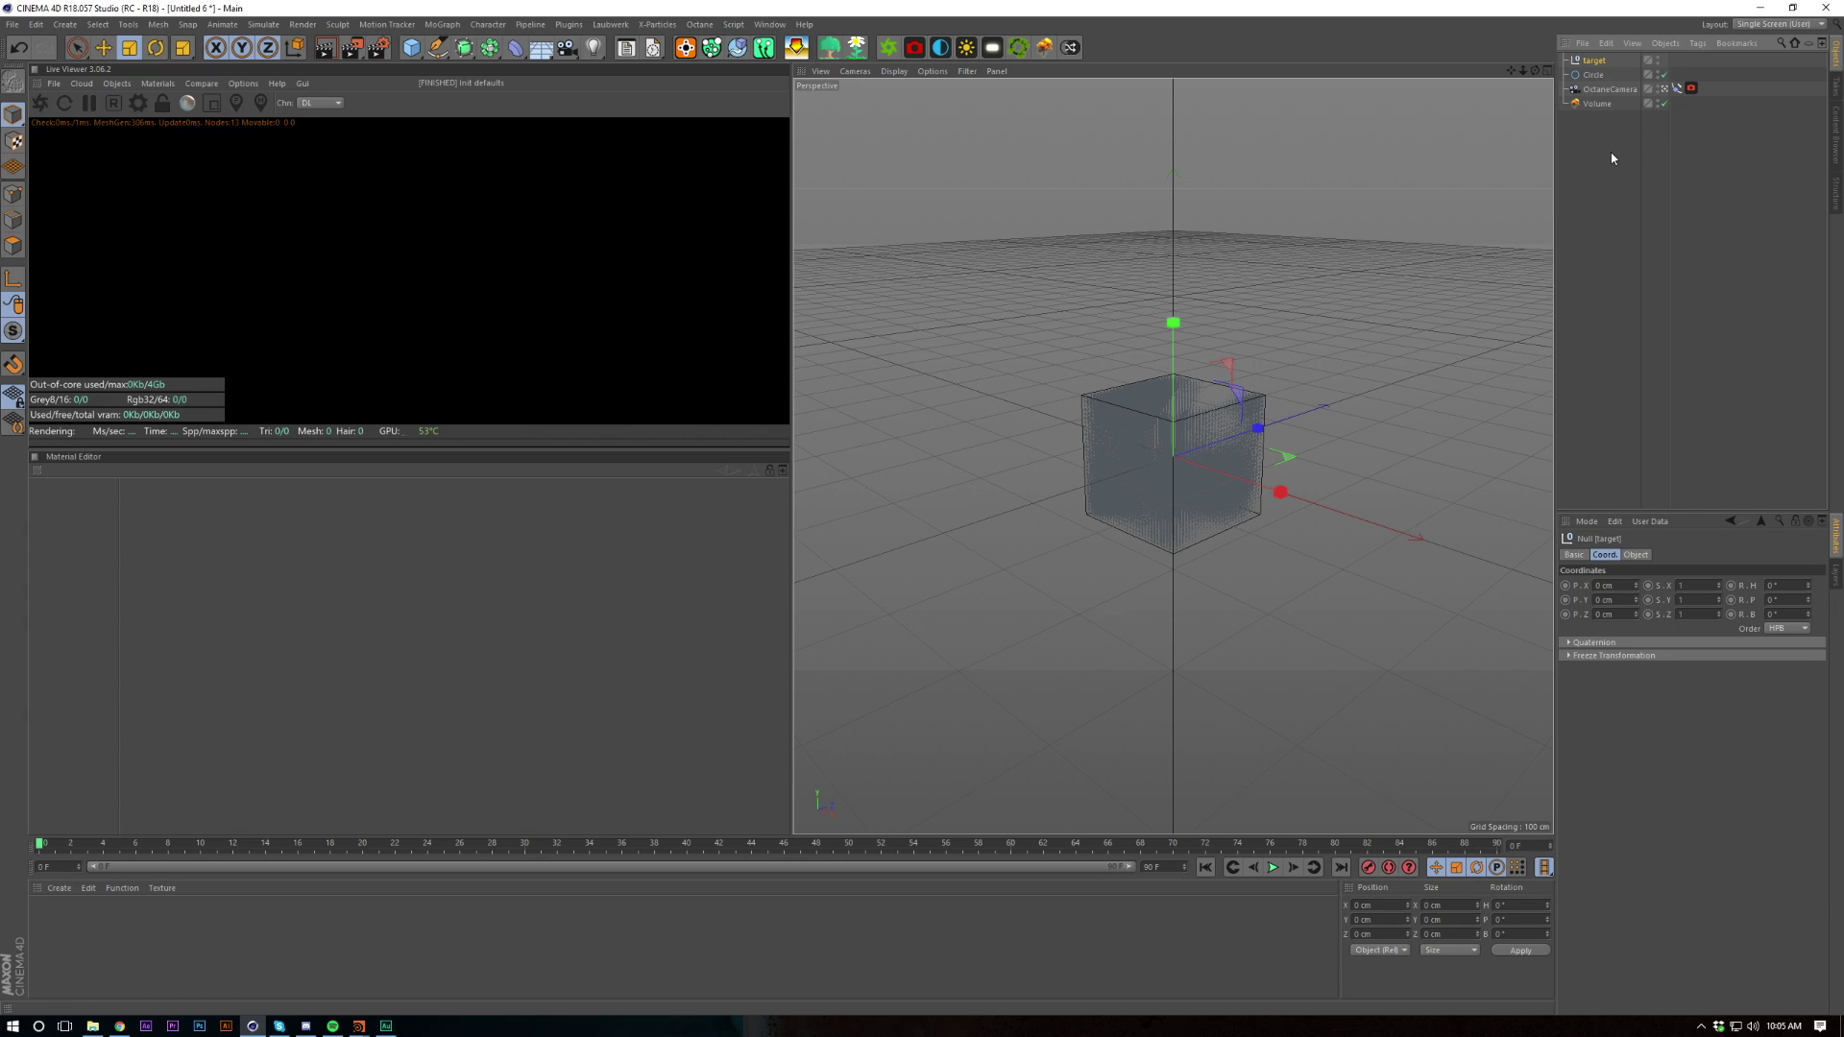
# Give the Octane camera a Target tag aimed at the target null
pyautogui.rightClick(1610, 88)
pyautogui.moveTo(1622, 92)
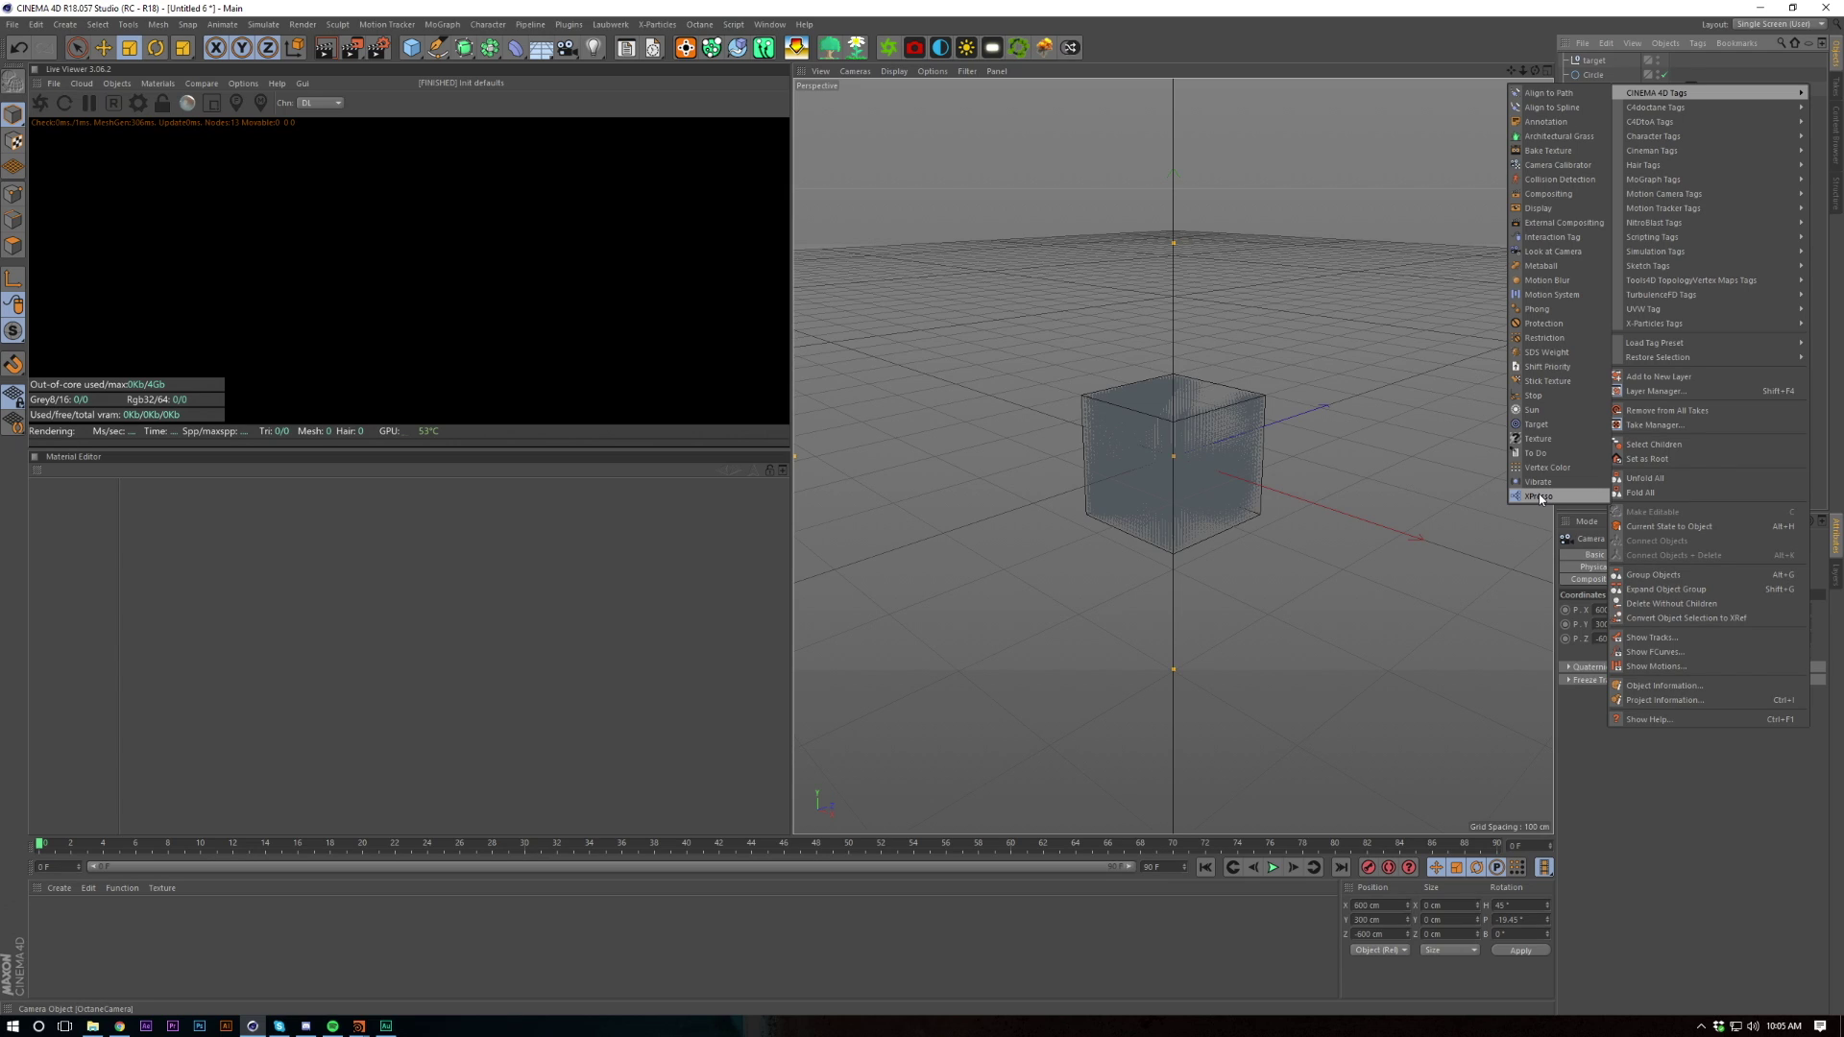
pyautogui.click(1537, 424)
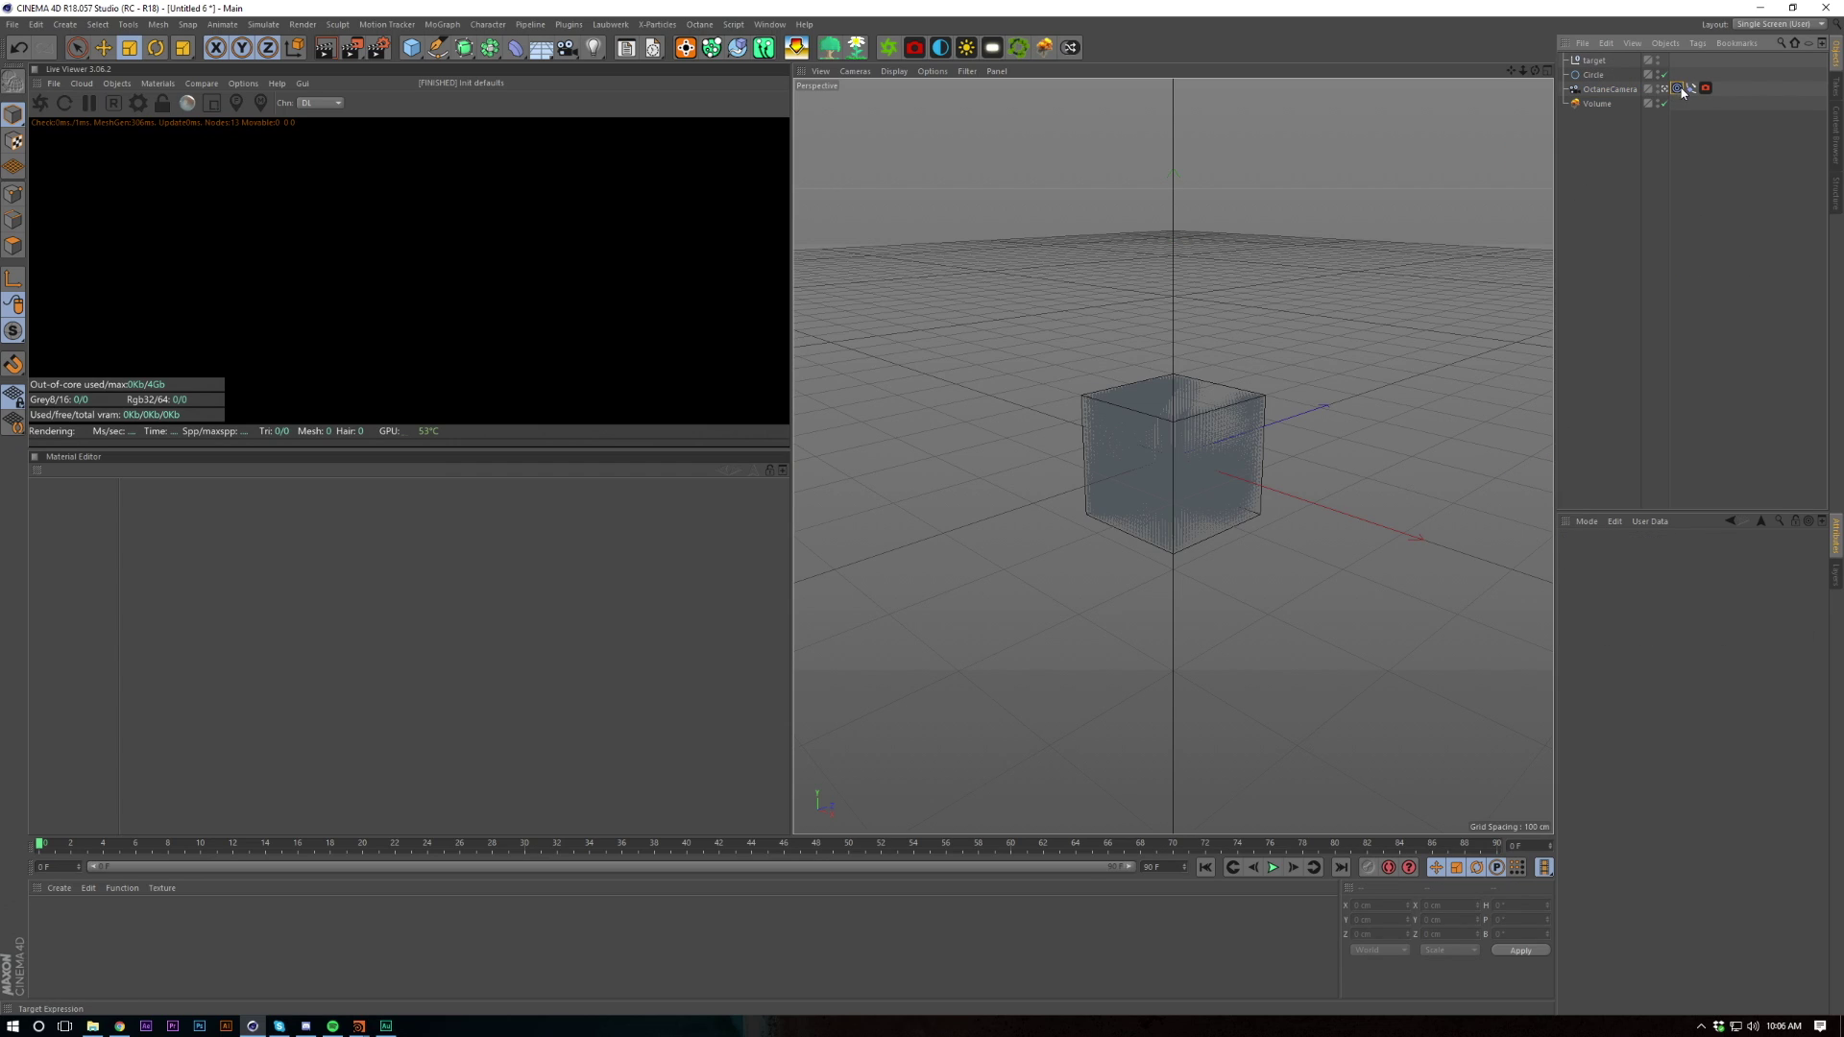
pyautogui.moveTo(1593, 60); pyautogui.dragTo(1645, 587)
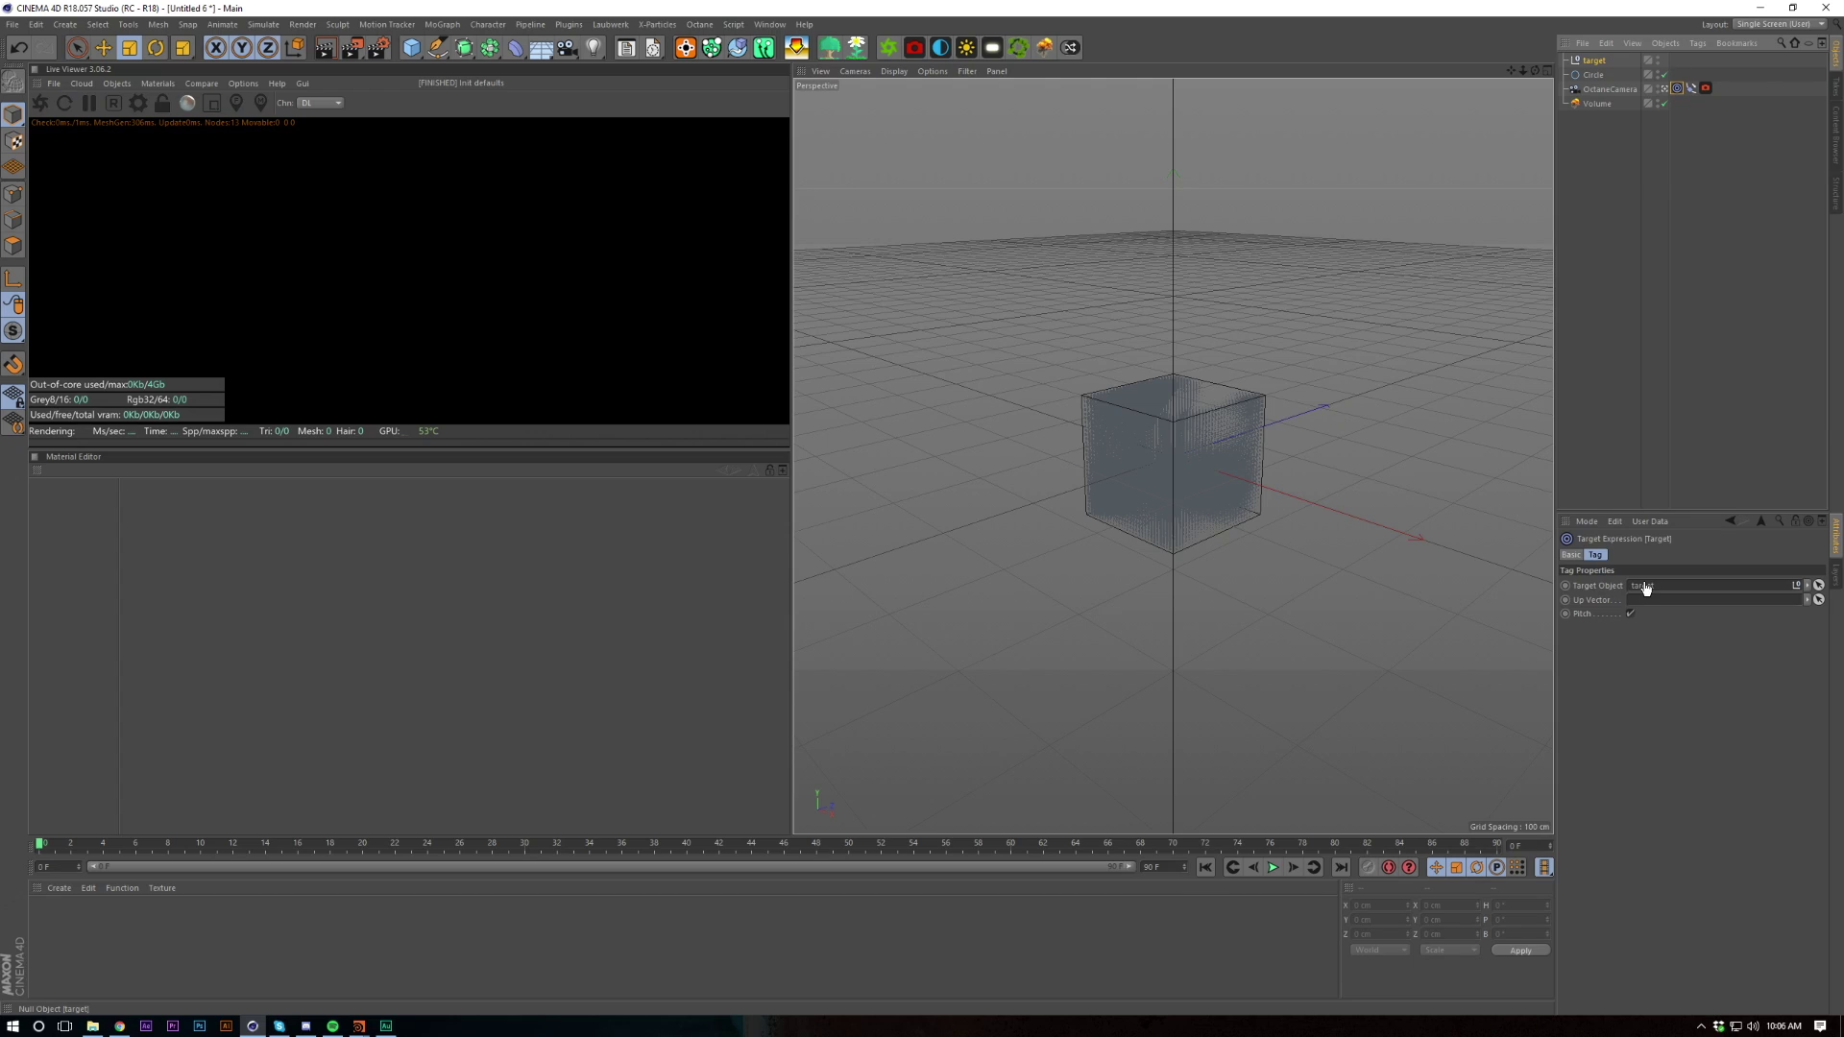
# Set the Align to Spline path to Circle and move the camera along it to 10%
pyautogui.click(1691, 89)
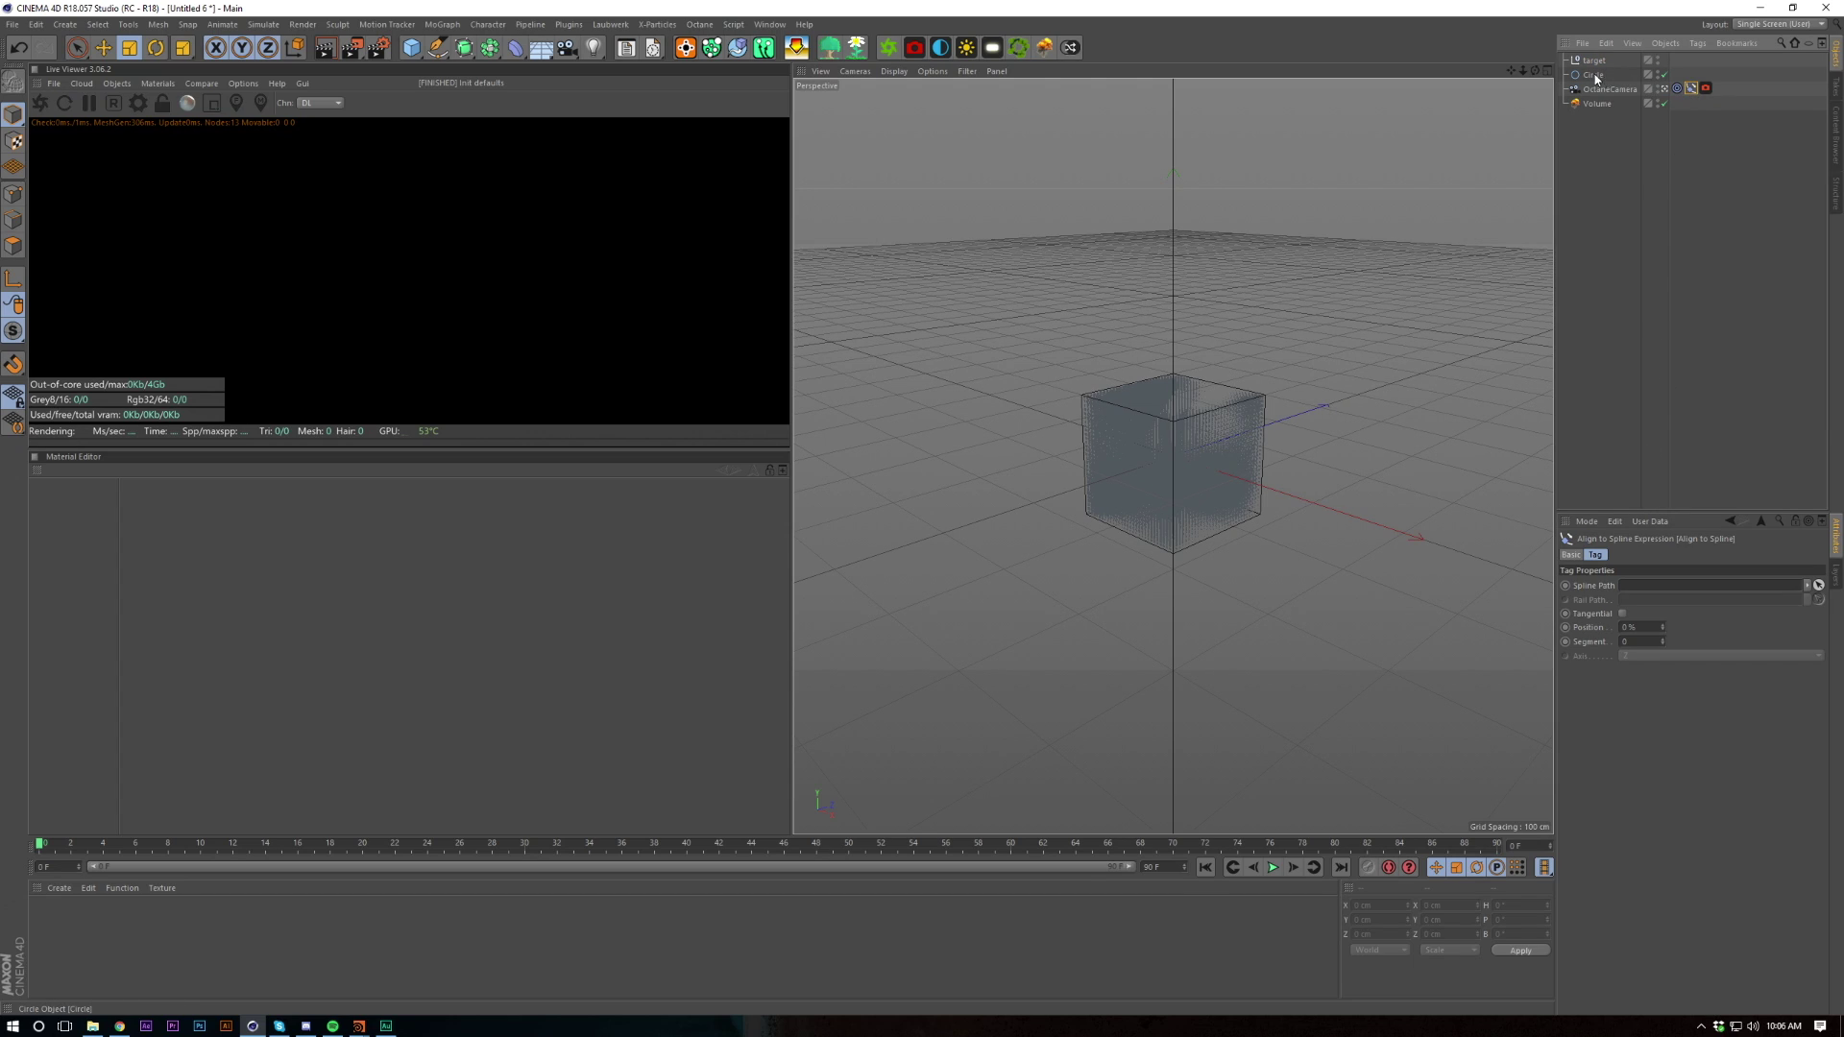
pyautogui.moveTo(1593, 74); pyautogui.dragTo(1644, 585)
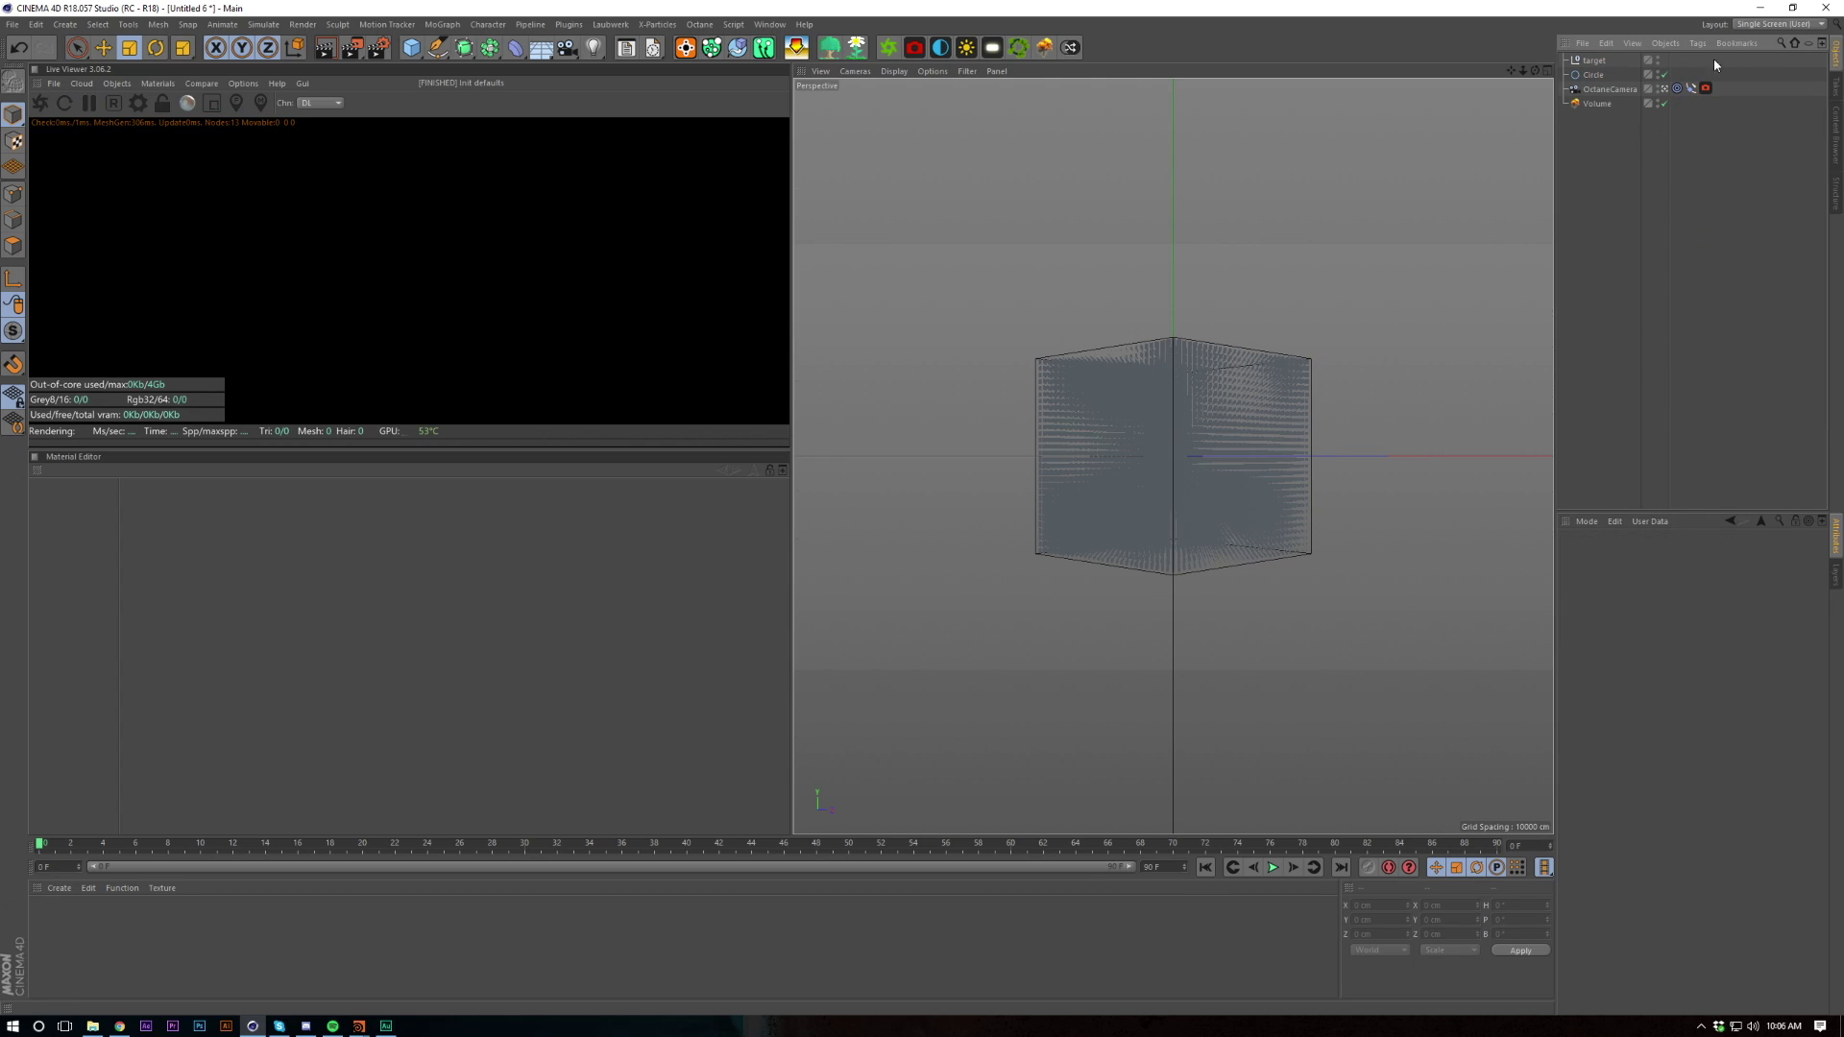
pyautogui.moveTo(1669, 627); pyautogui.dragTo(1670, 624)
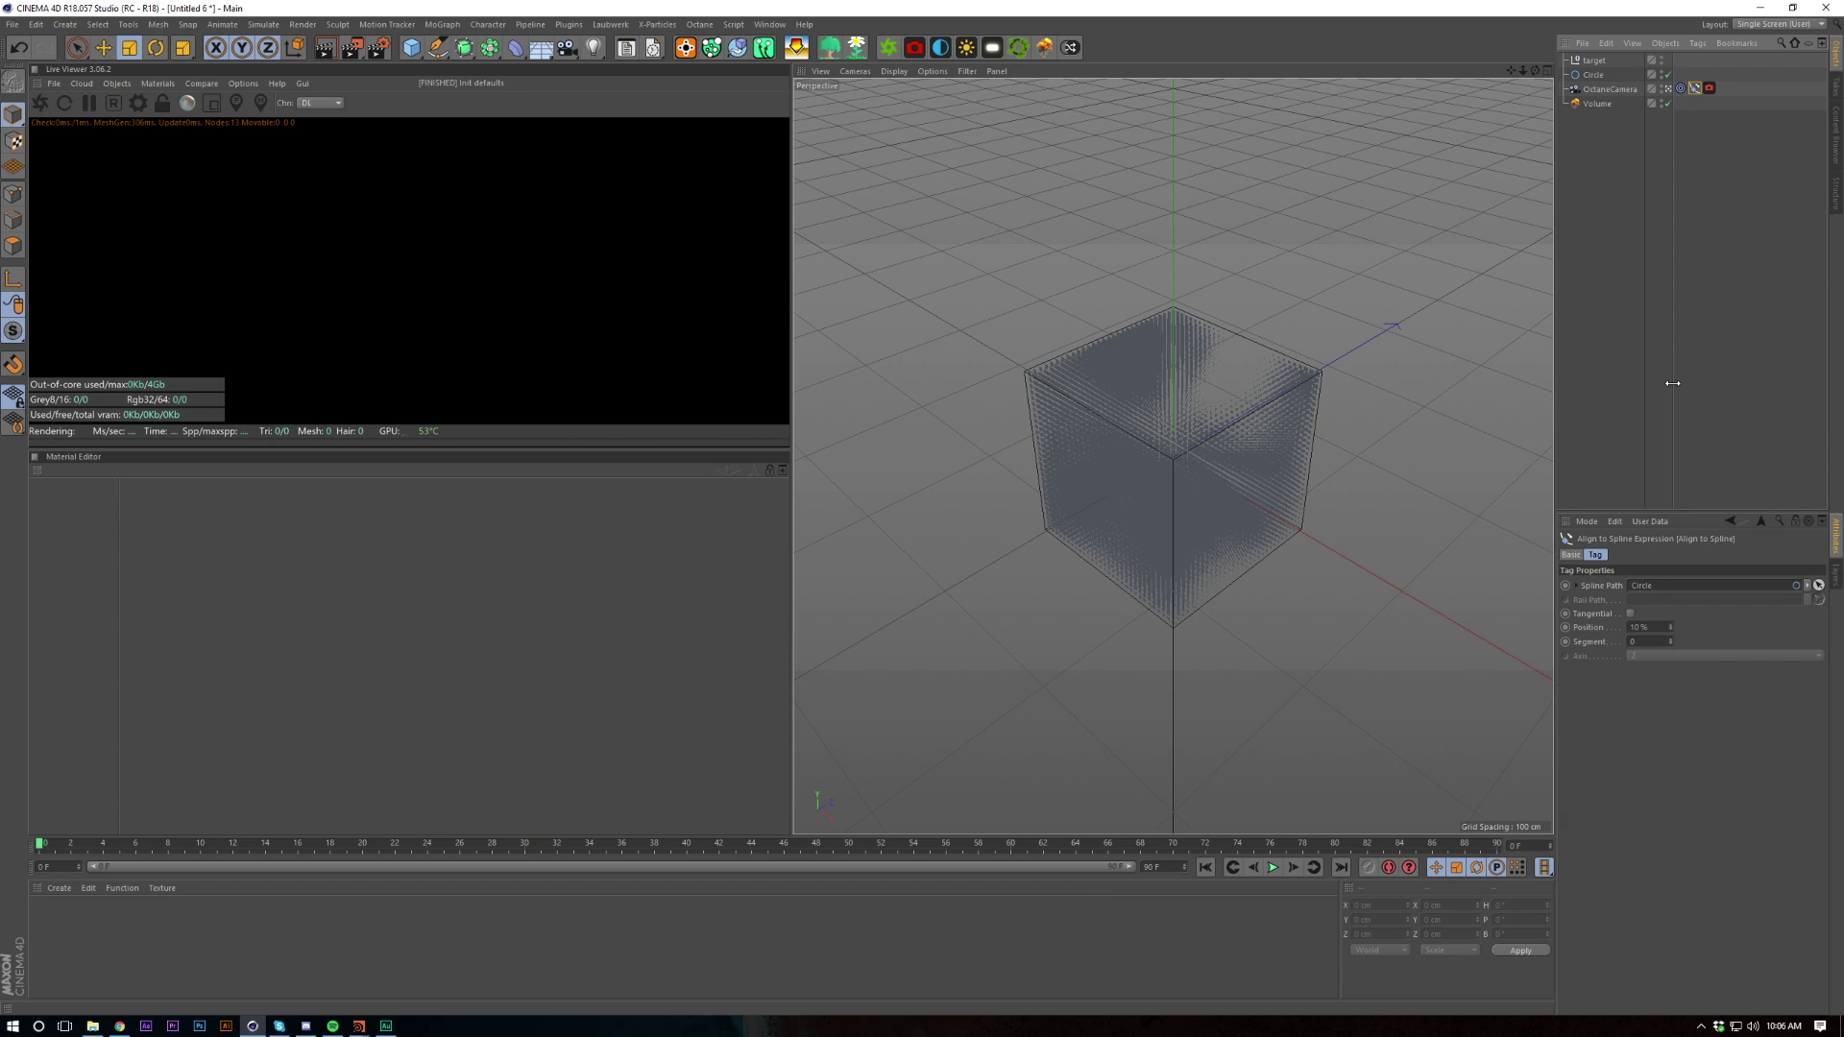
pyautogui.click(1653, 260)
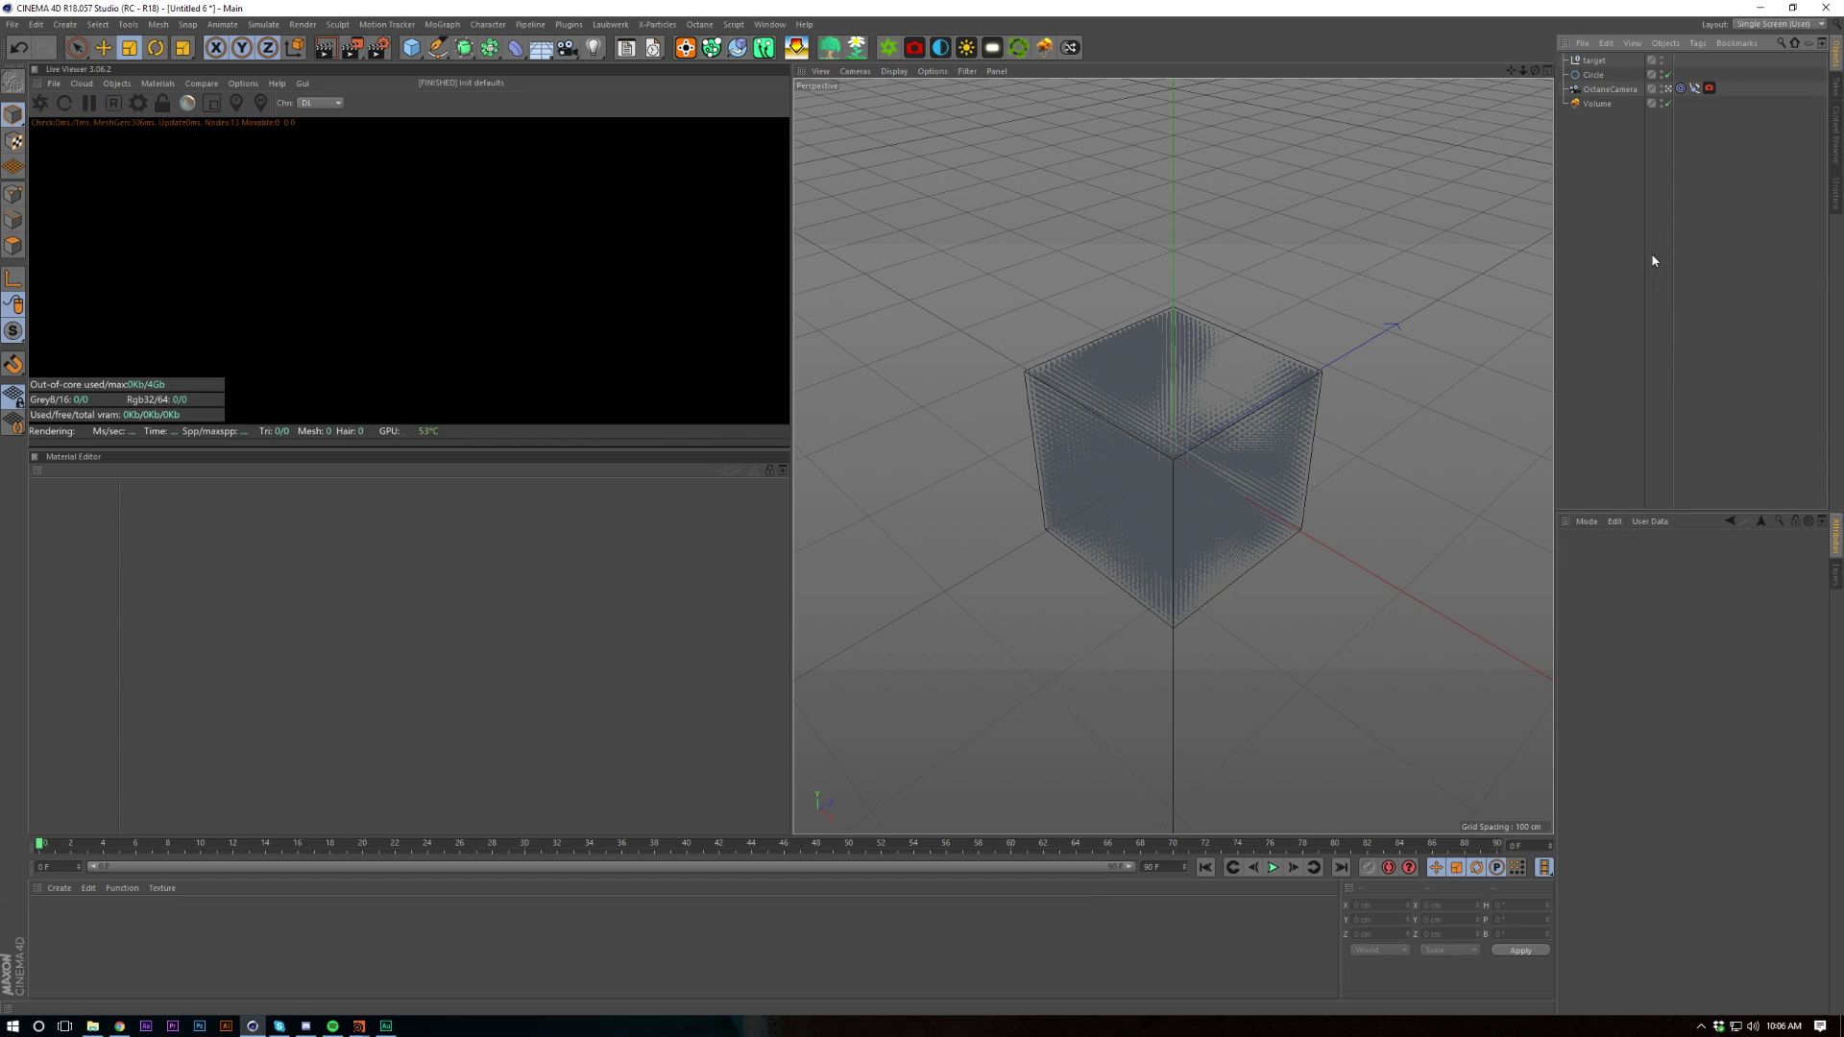
pyautogui.click(1595, 103)
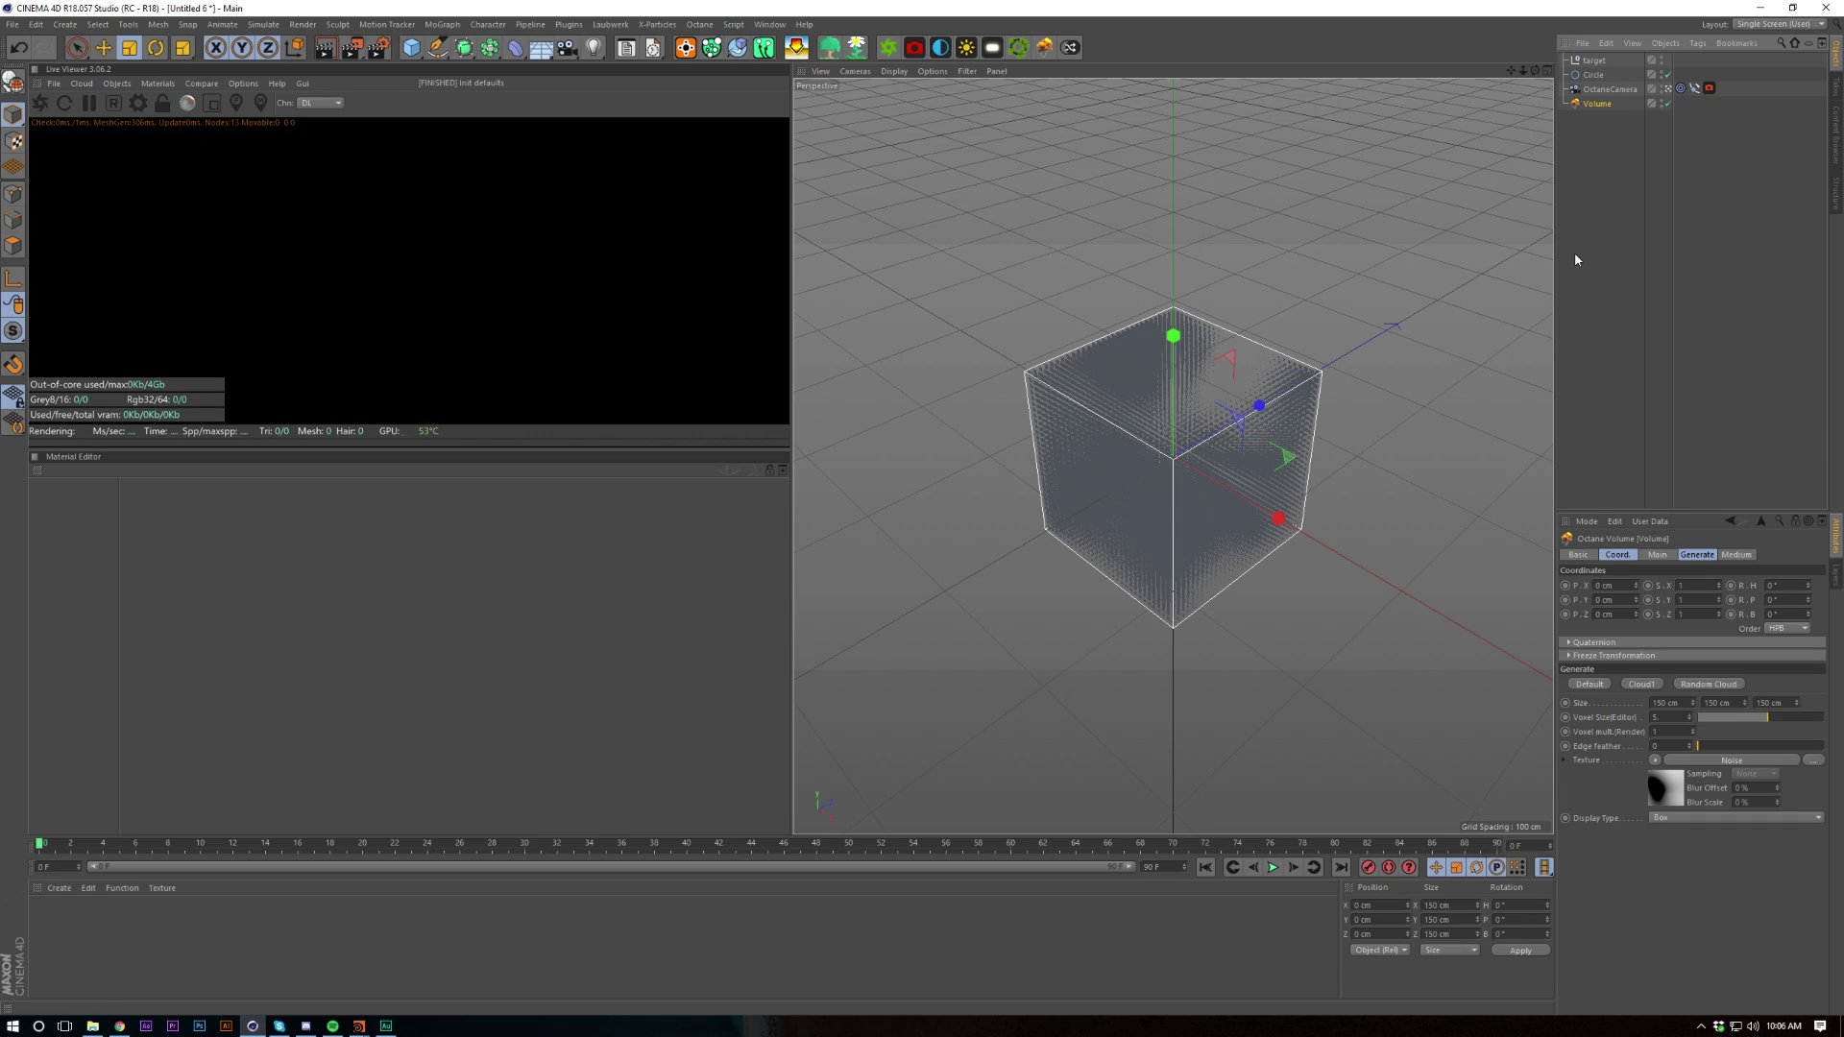
pyautogui.click(1690, 269)
# Start the Octane live render and add an Octane area light
pyautogui.click(1668, 363)
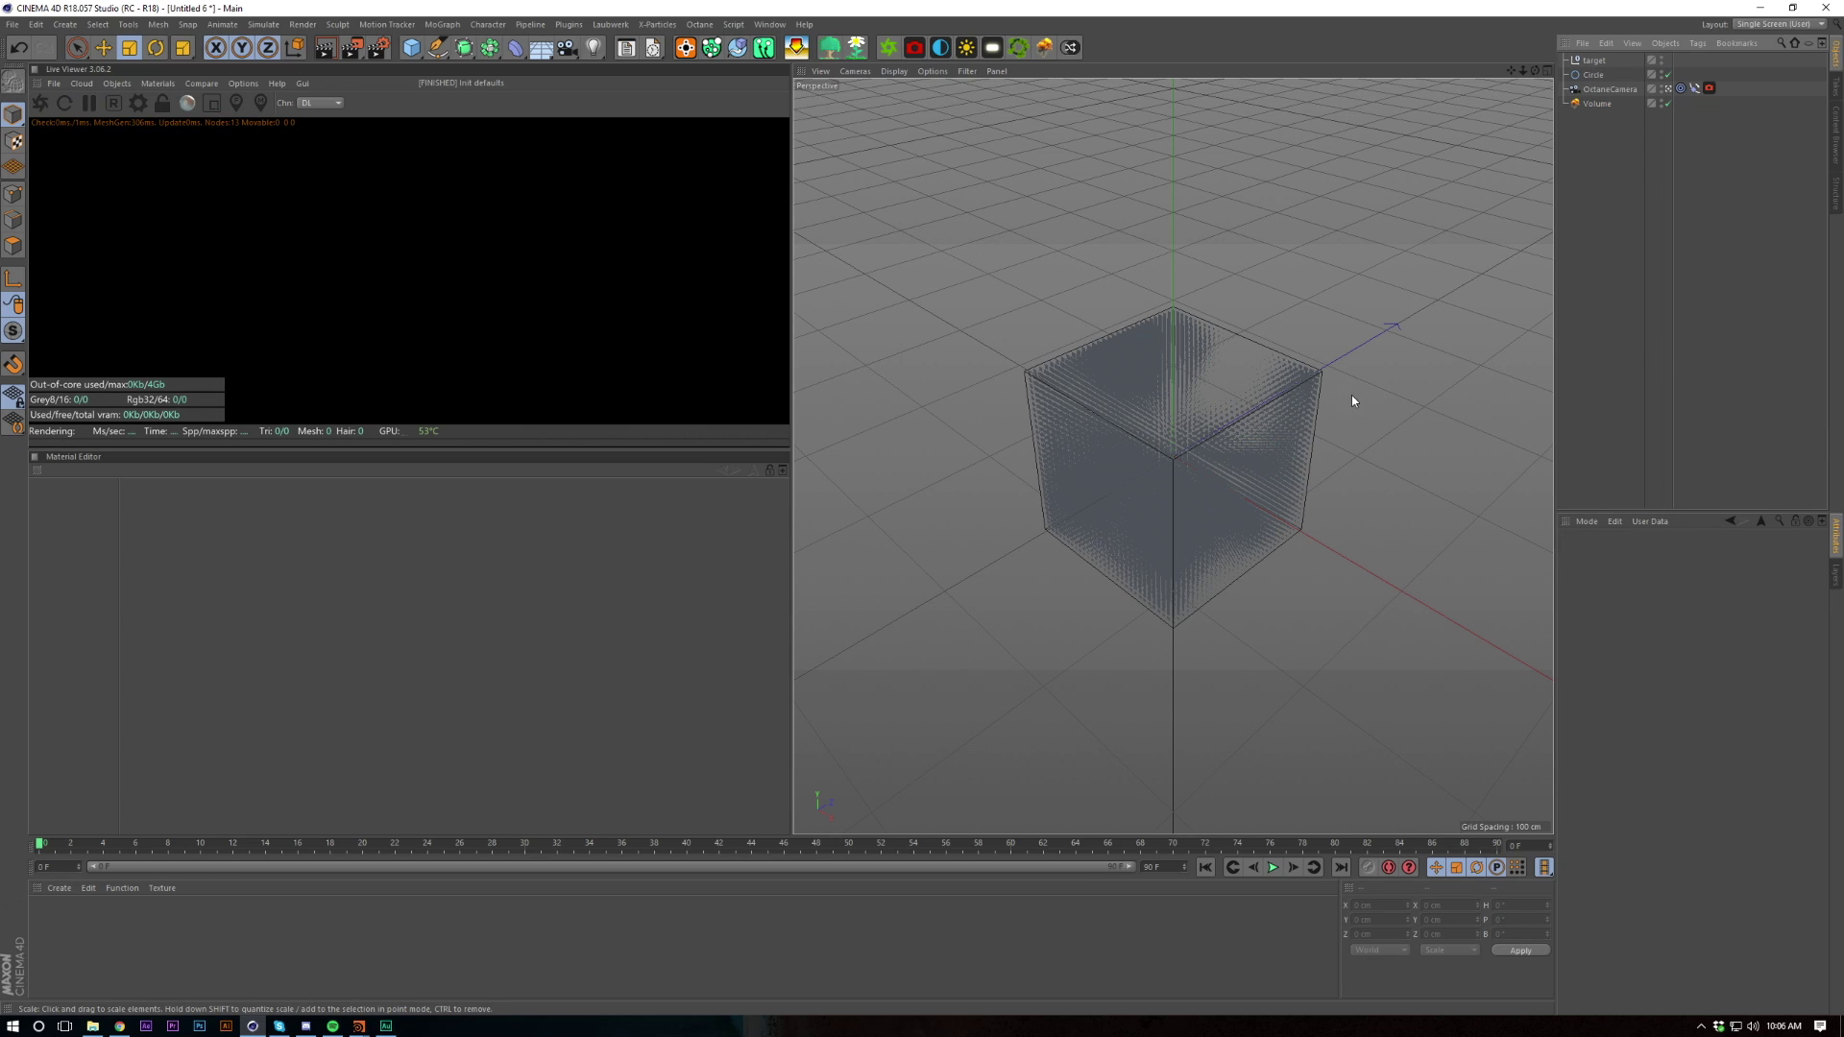
pyautogui.click(40, 104)
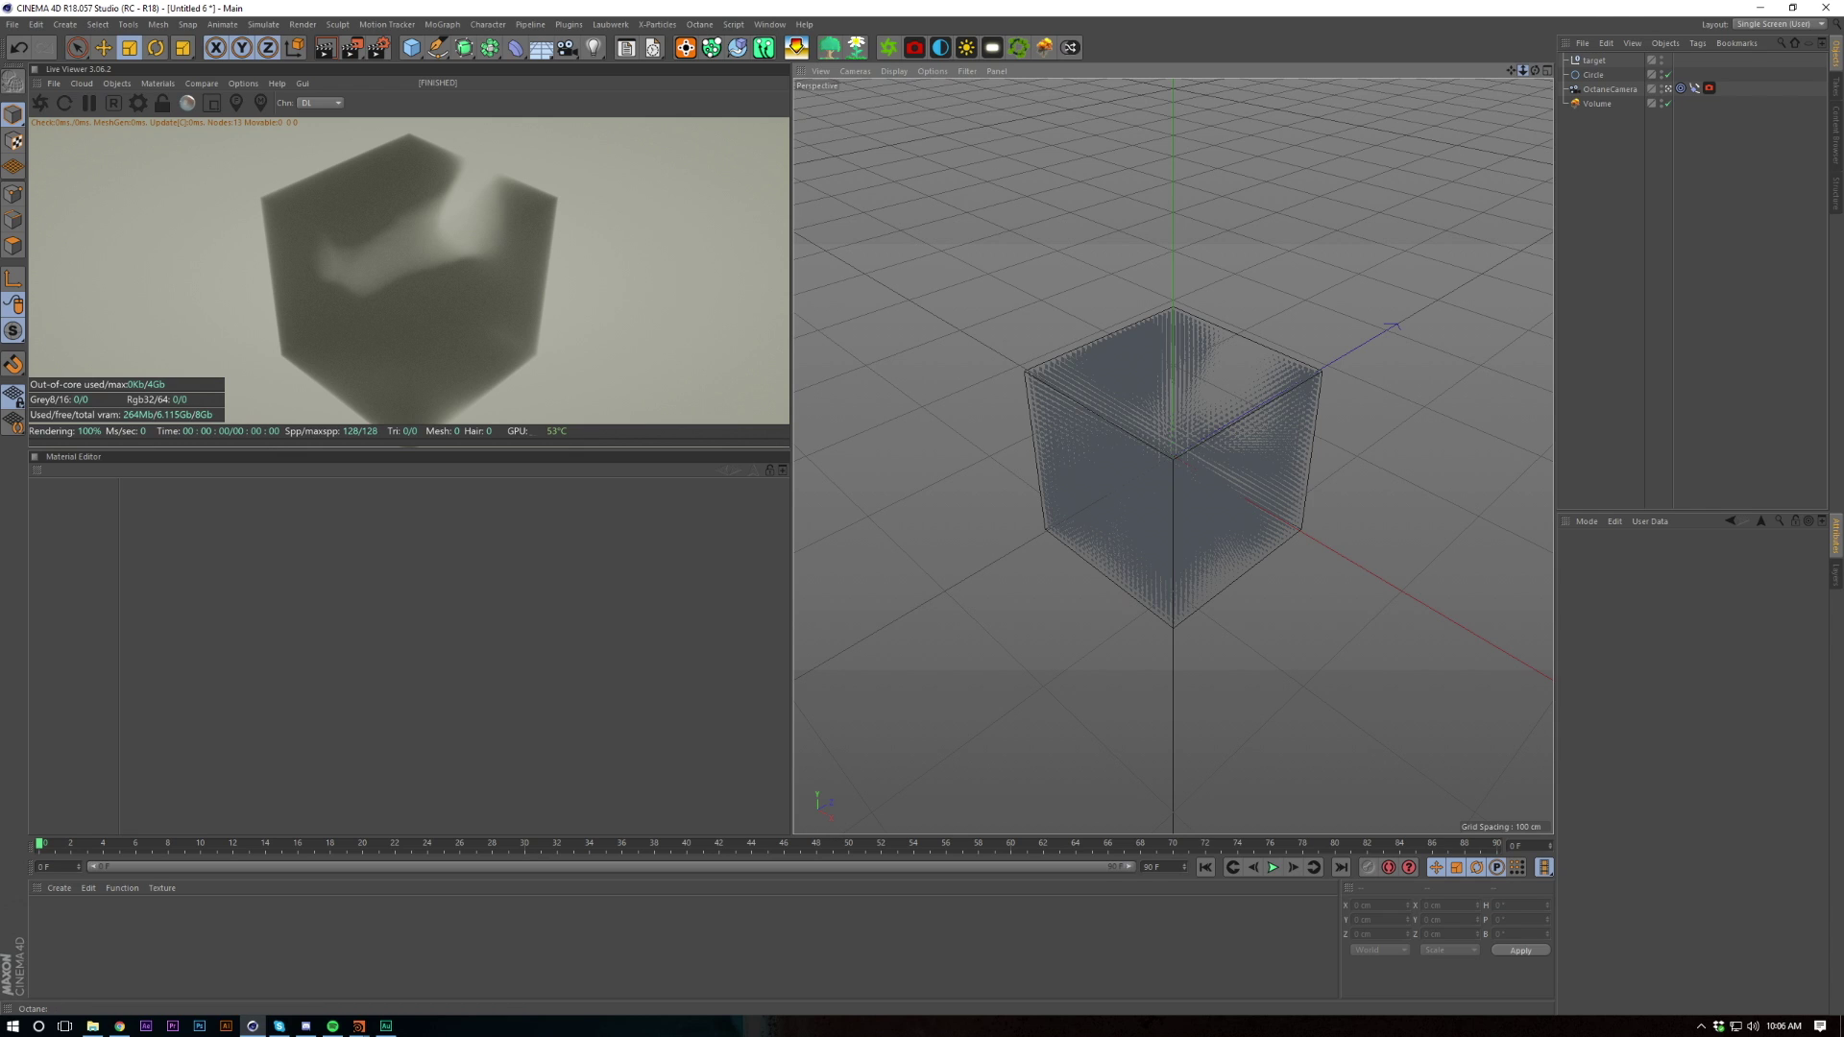
pyautogui.scroll(-3, 1515, 296)
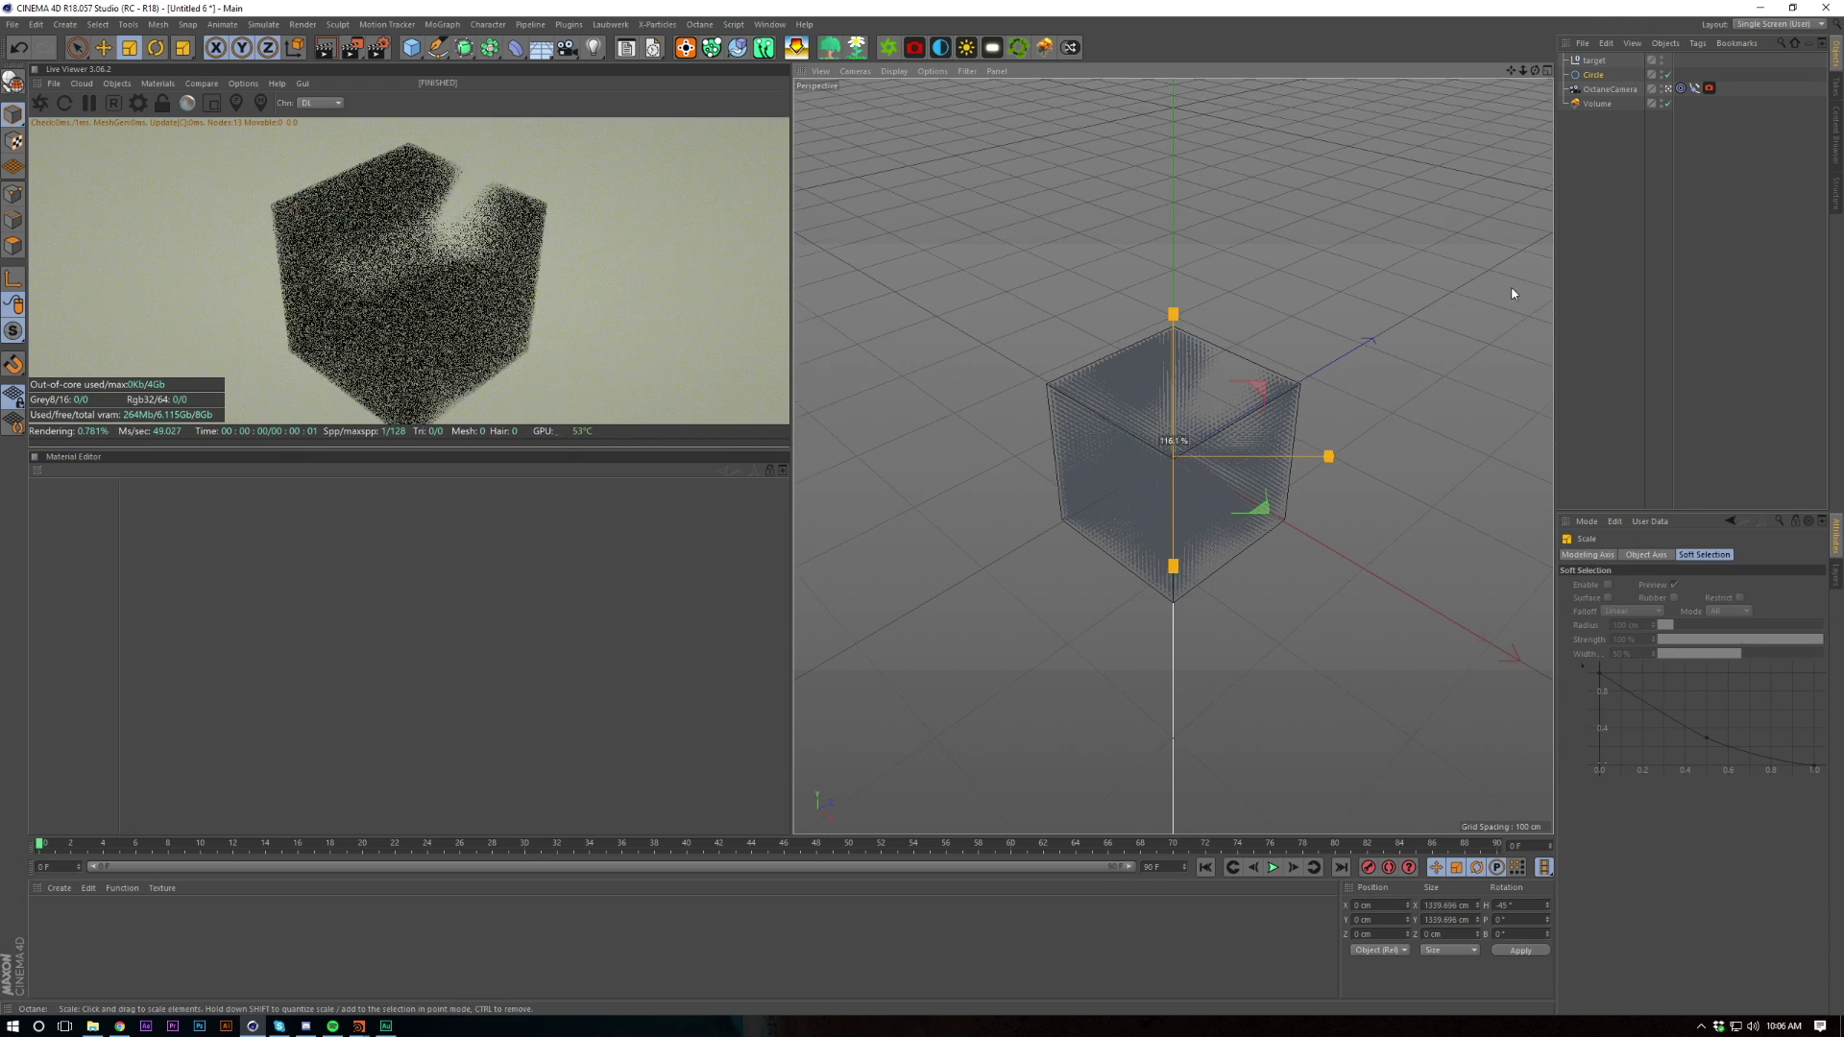
pyautogui.click(119, 85)
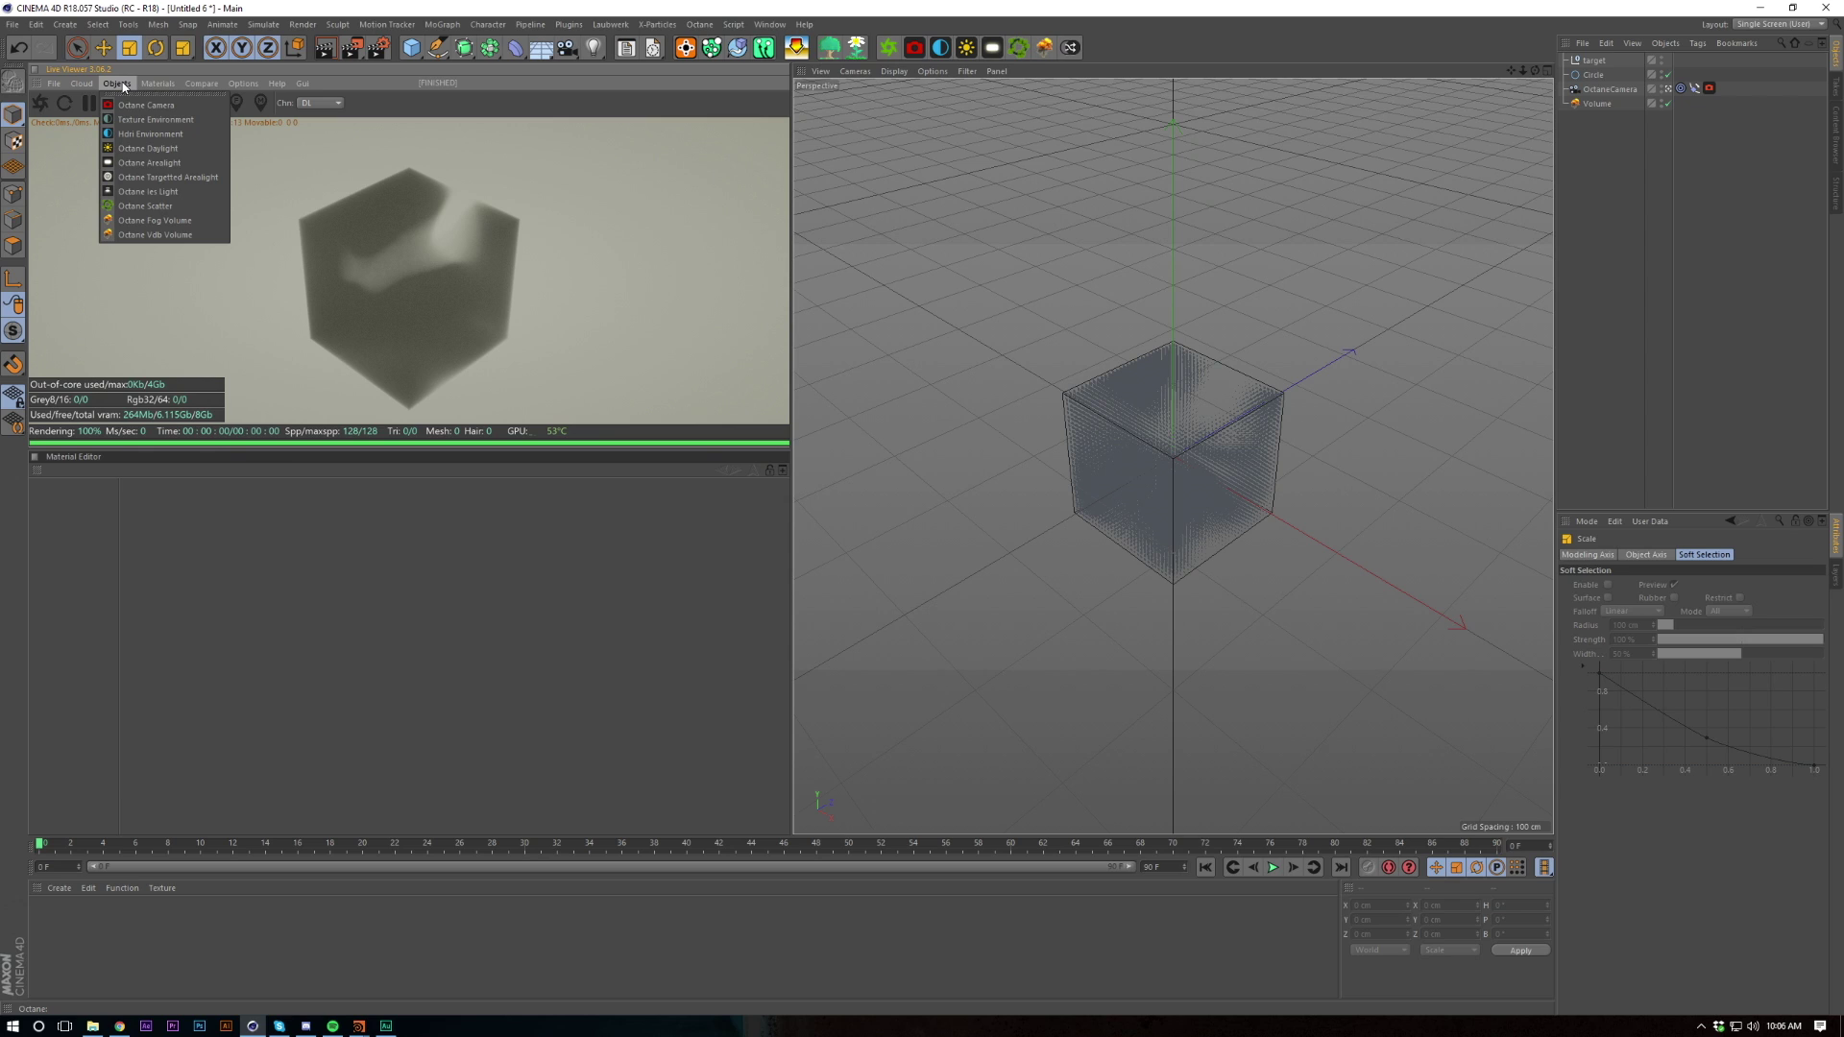
pyautogui.click(149, 163)
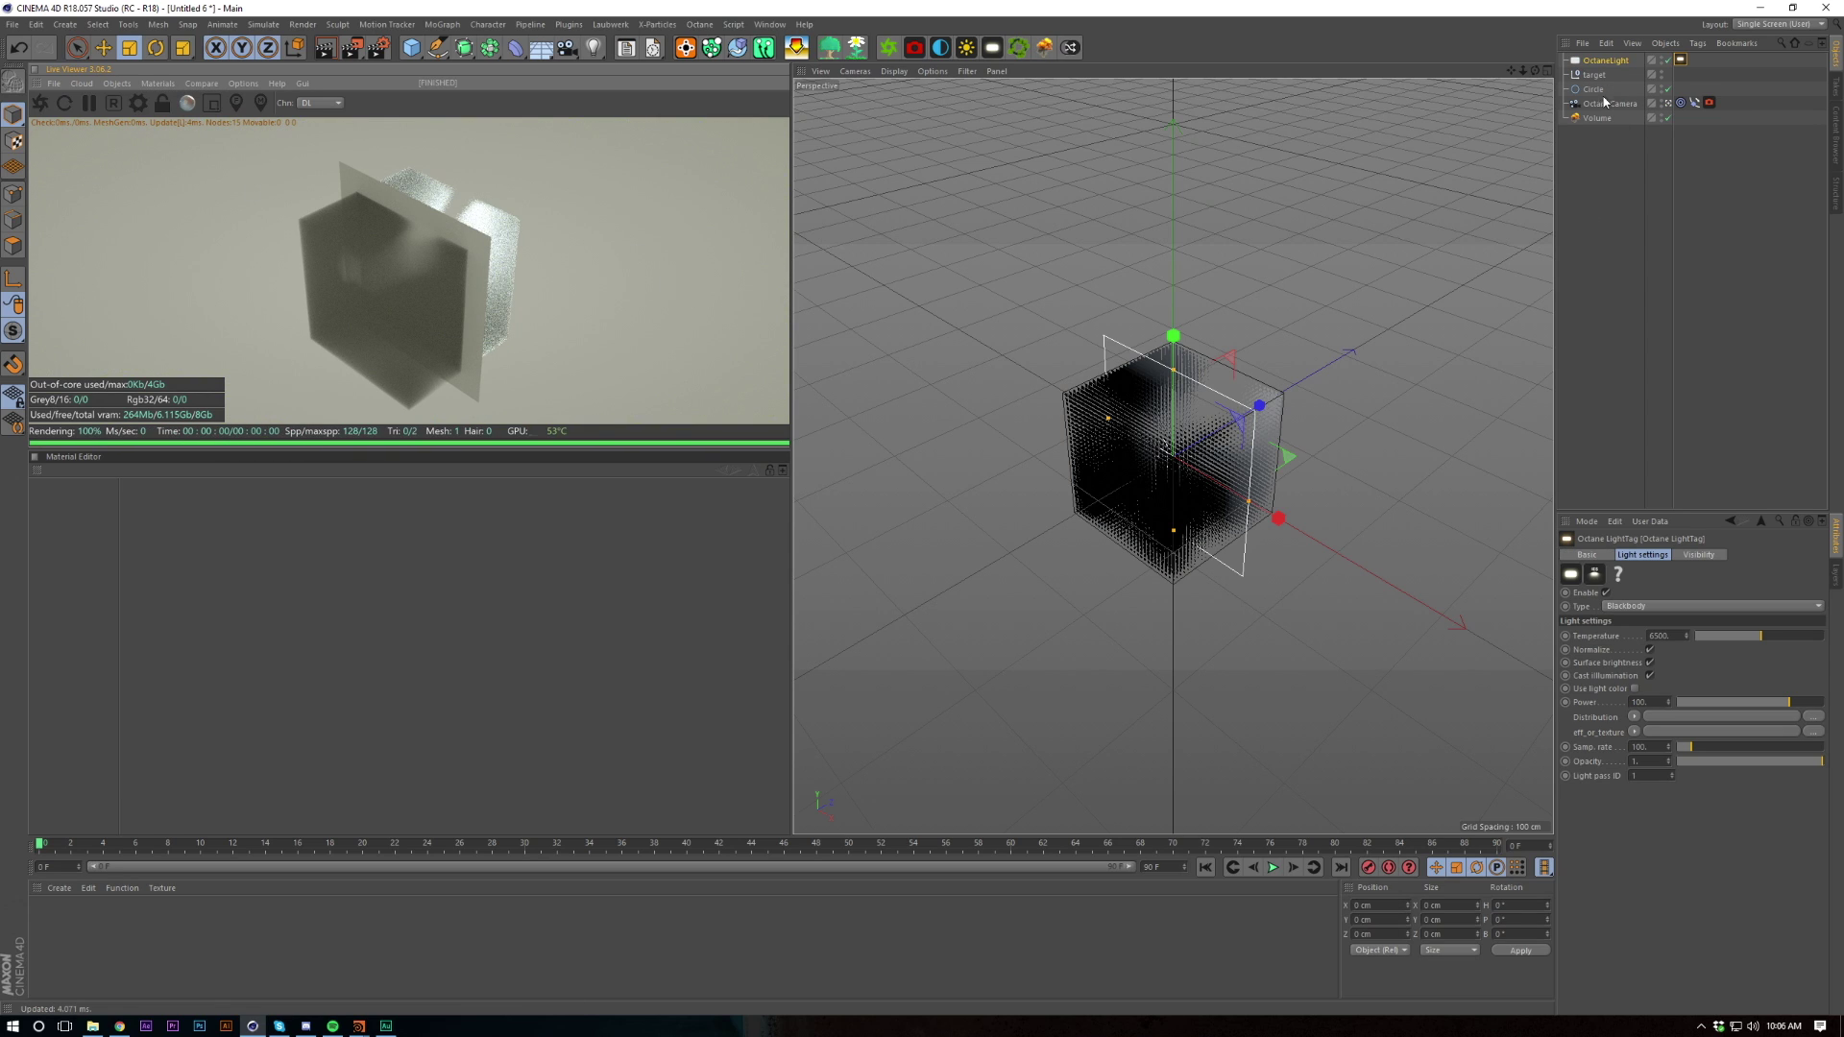
# Rotate the area light 90° sideways, move it beside the cube and shrink it
pyautogui.press('r')
pyautogui.moveTo(1239, 499); pyautogui.dragTo(1306, 465)
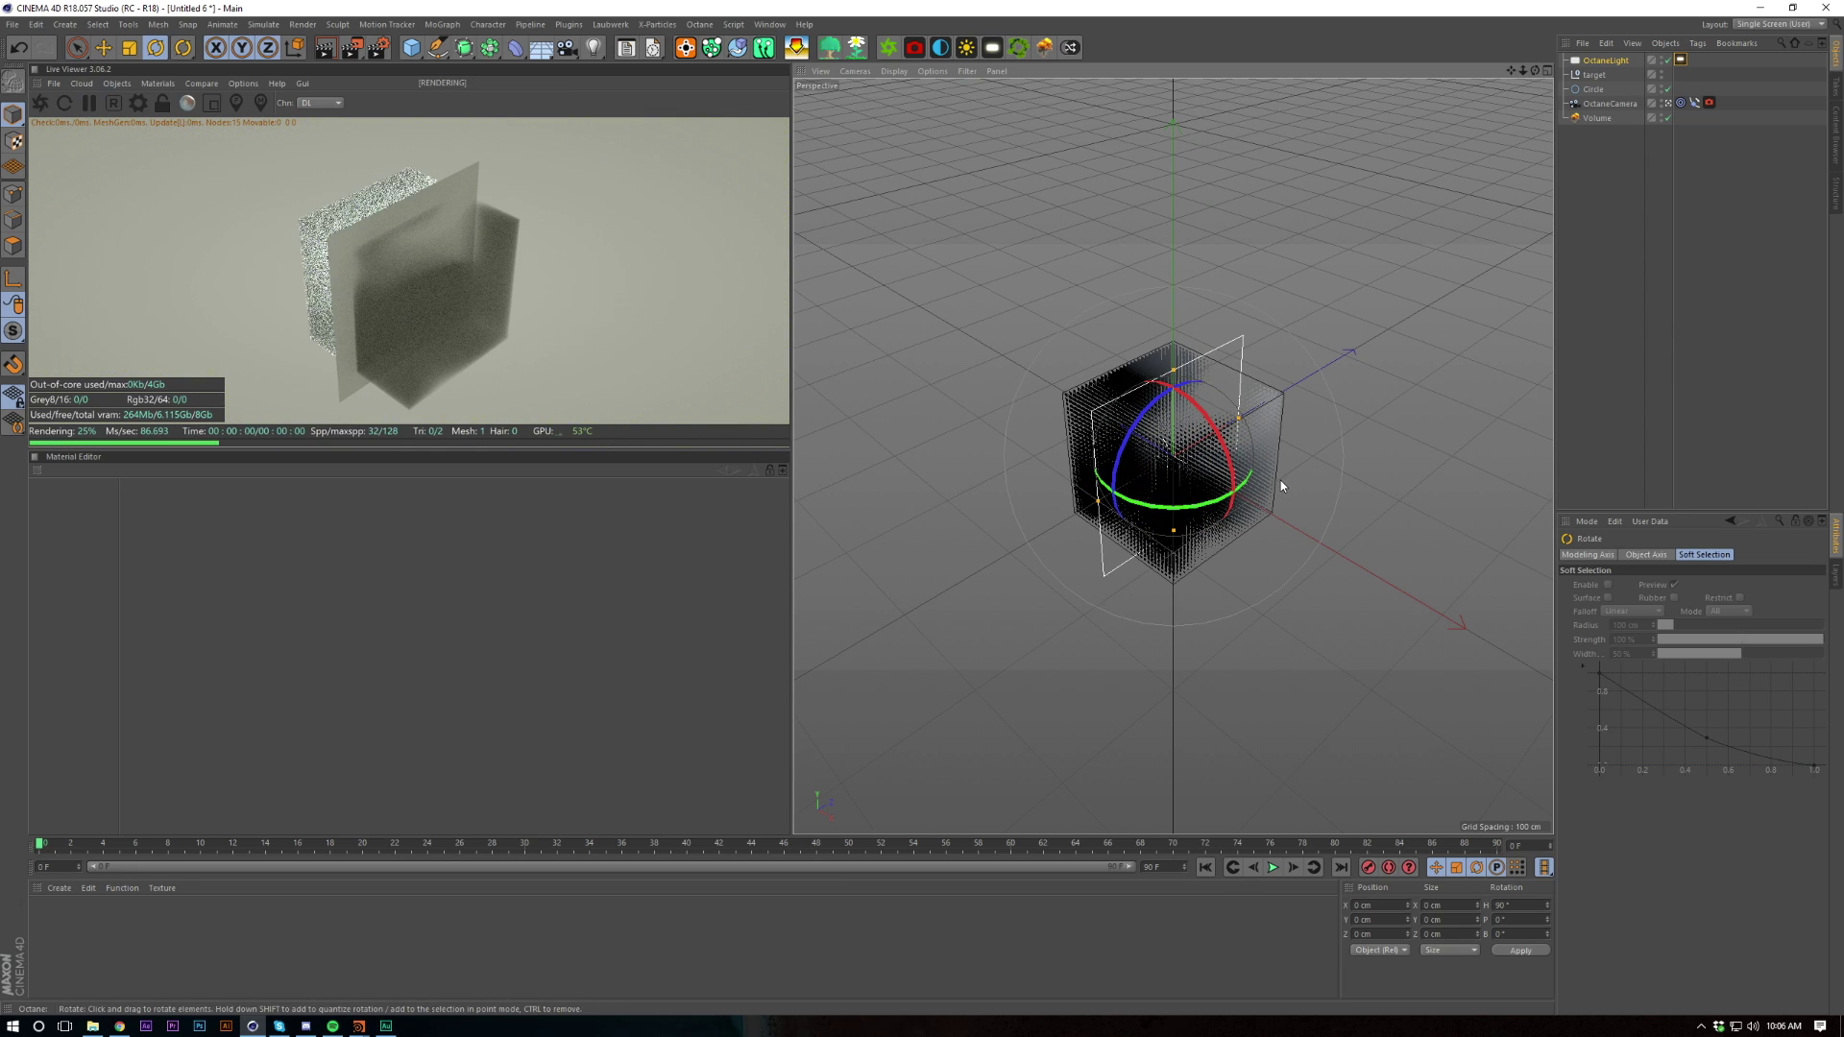
pyautogui.press('e')
pyautogui.moveTo(1103, 425); pyautogui.dragTo(1355, 567)
pyautogui.press('t')
pyautogui.moveTo(1546, 491); pyautogui.dragTo(1441, 499)
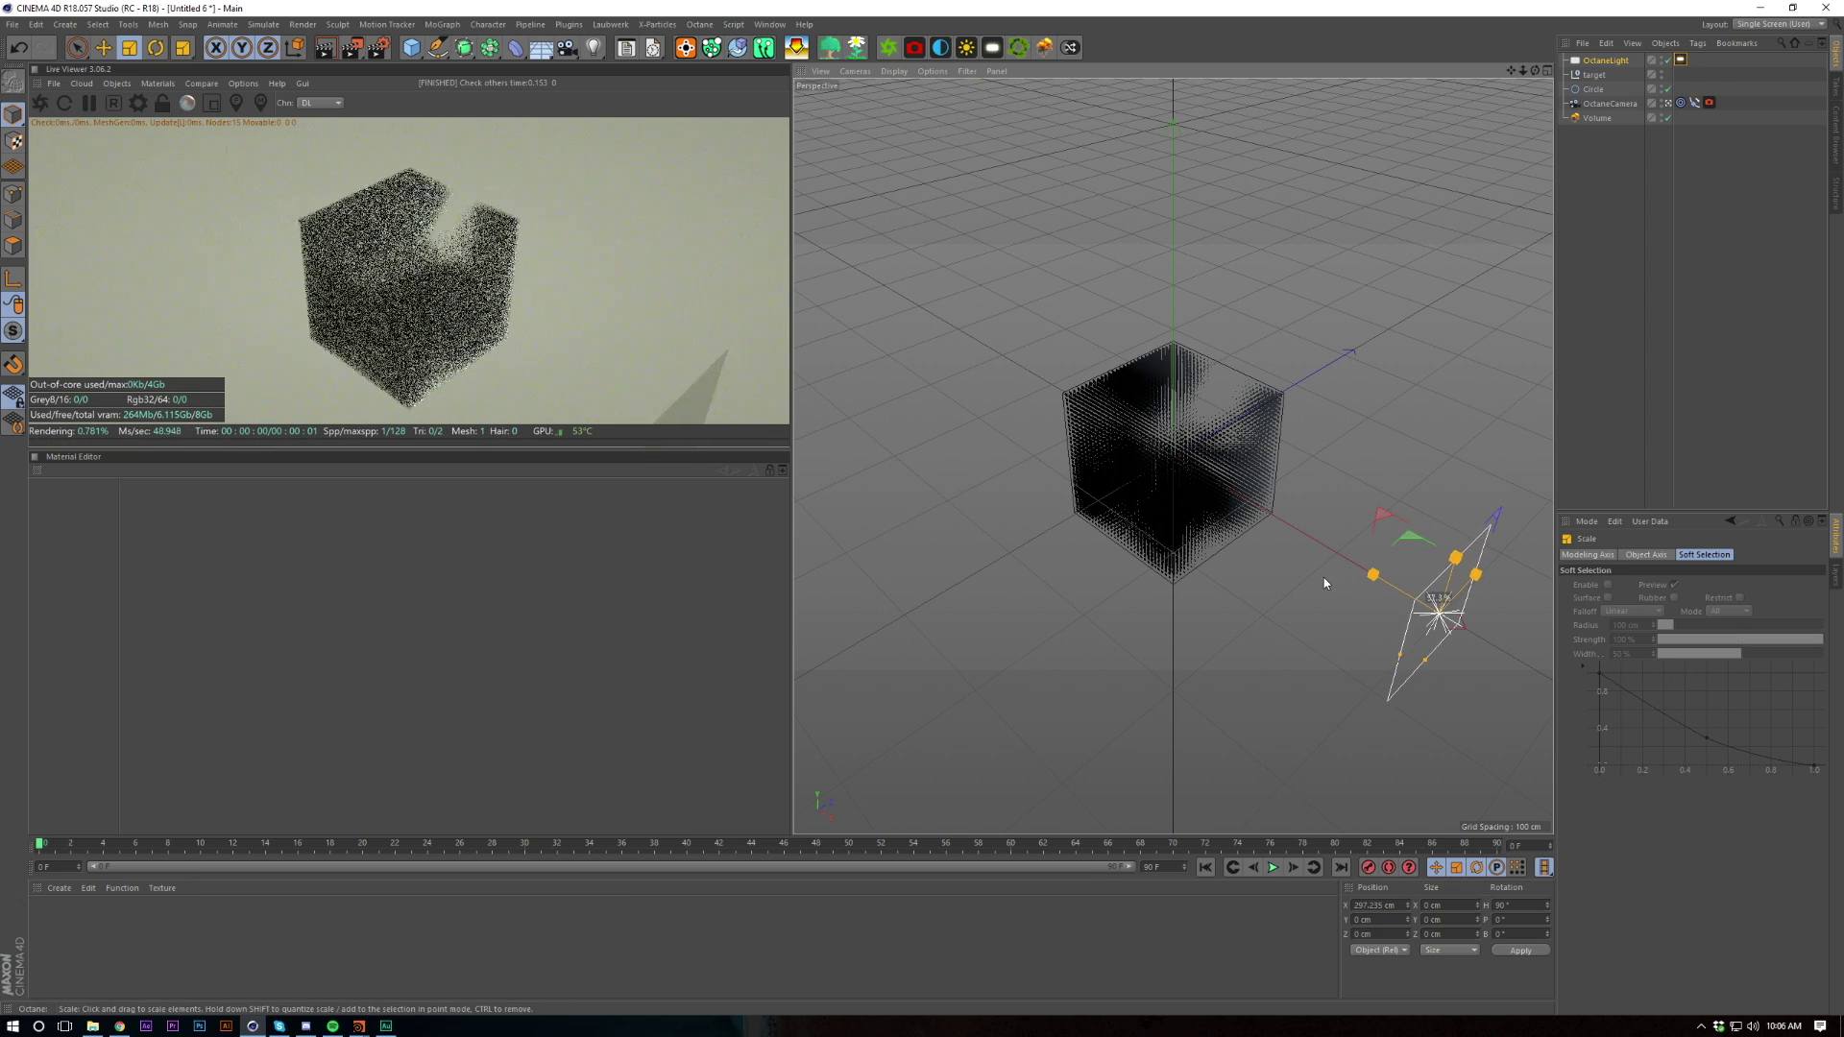
# Make the area light invisible to the camera and move it closer to the cube
pyautogui.click(1681, 60)
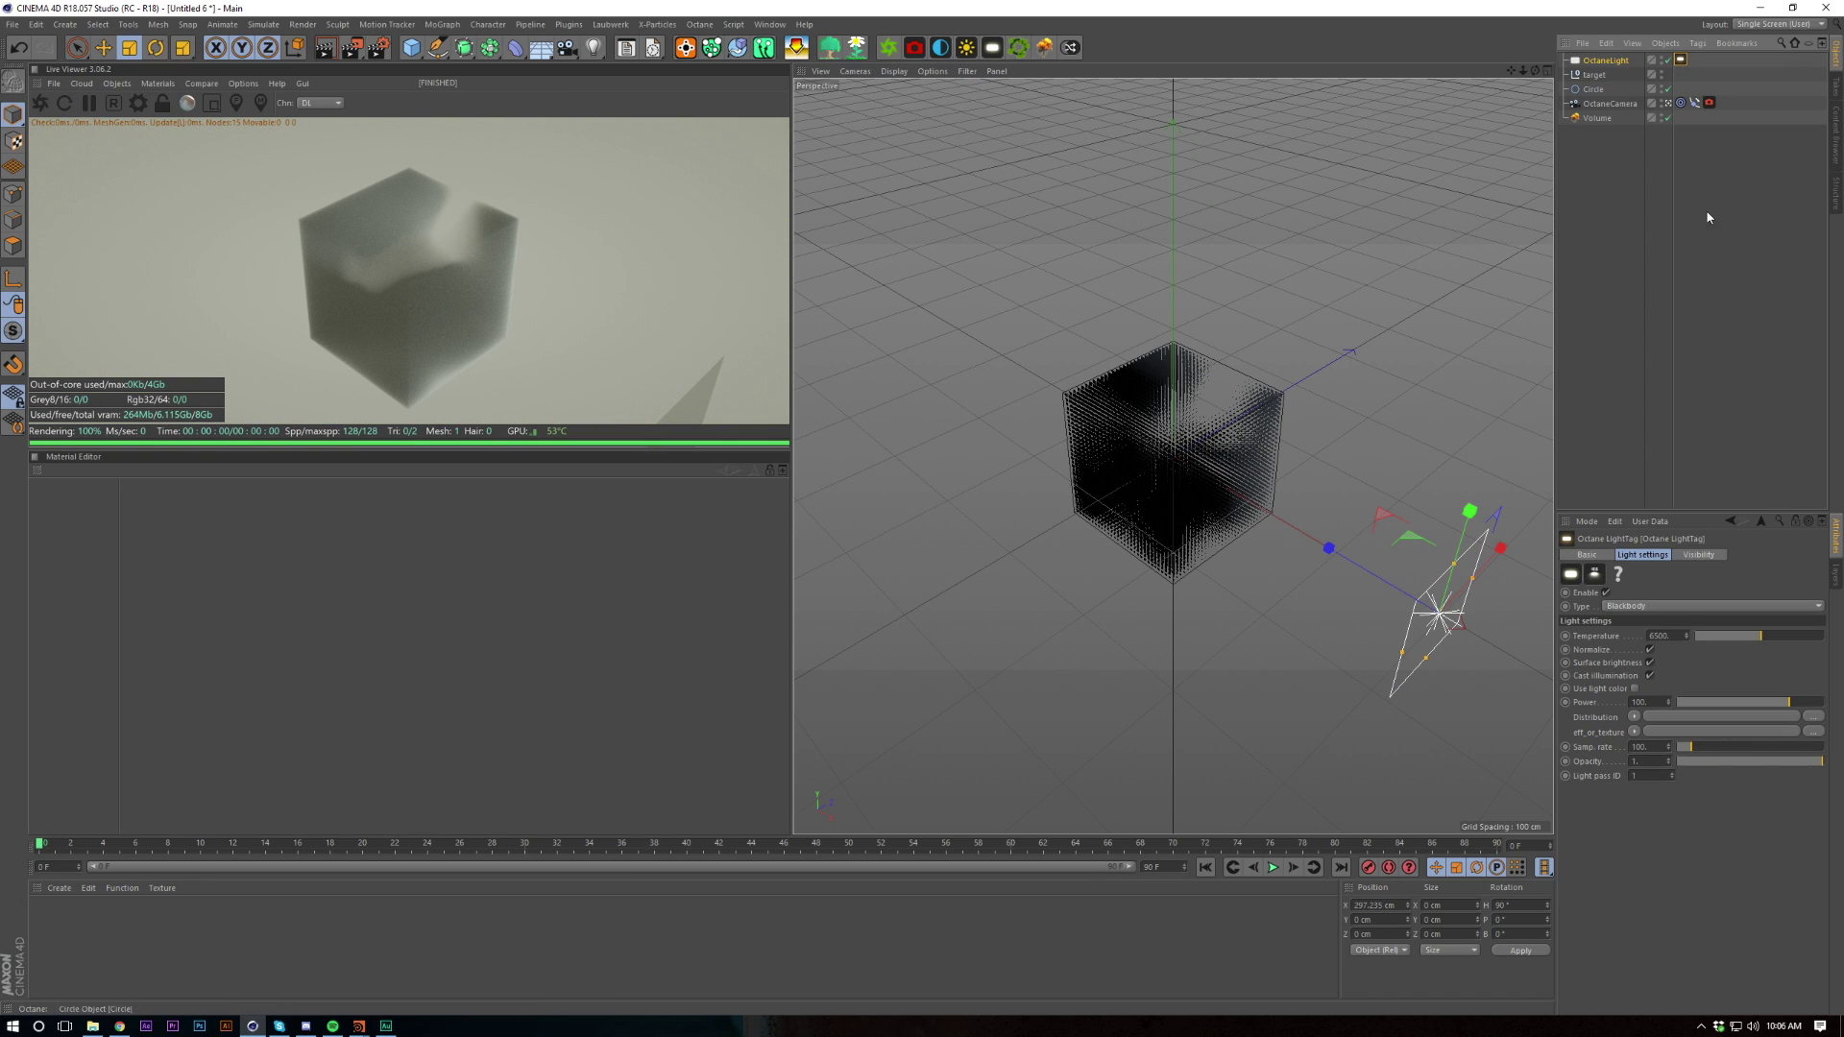
pyautogui.click(1698, 554)
pyautogui.click(1715, 663)
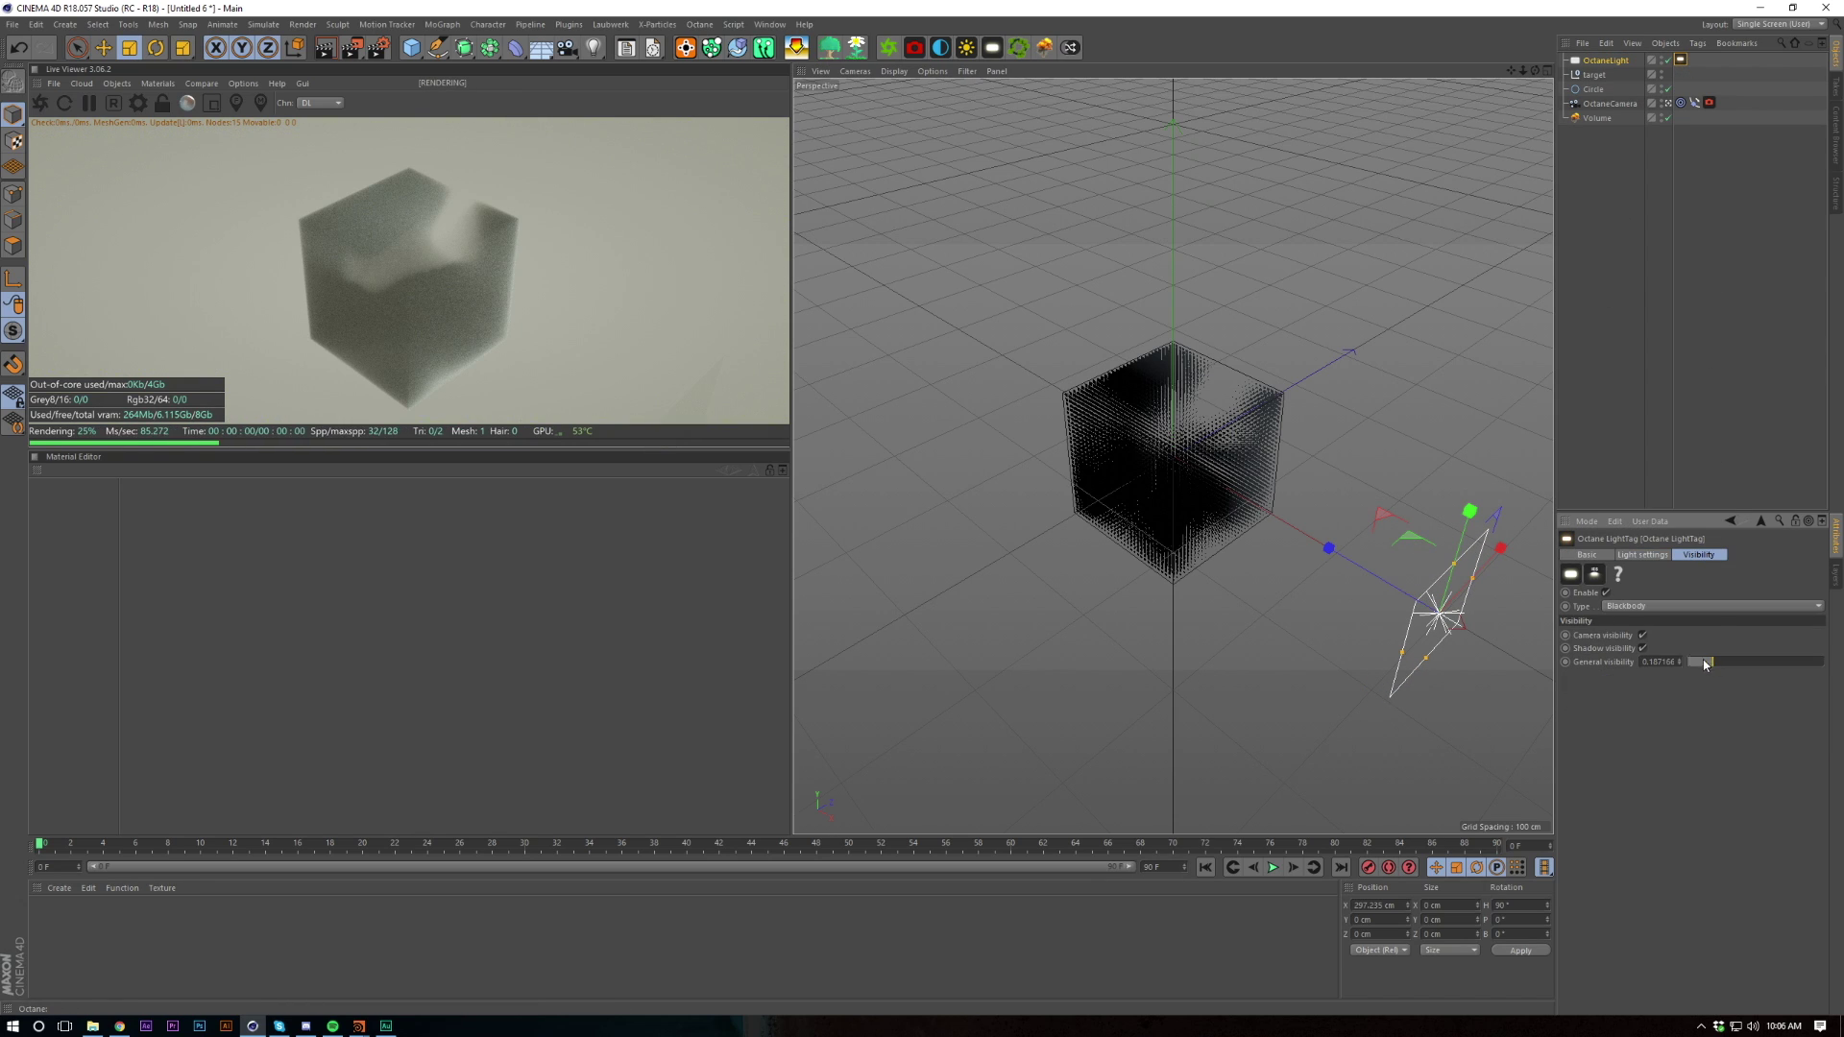
pyautogui.click(1642, 635)
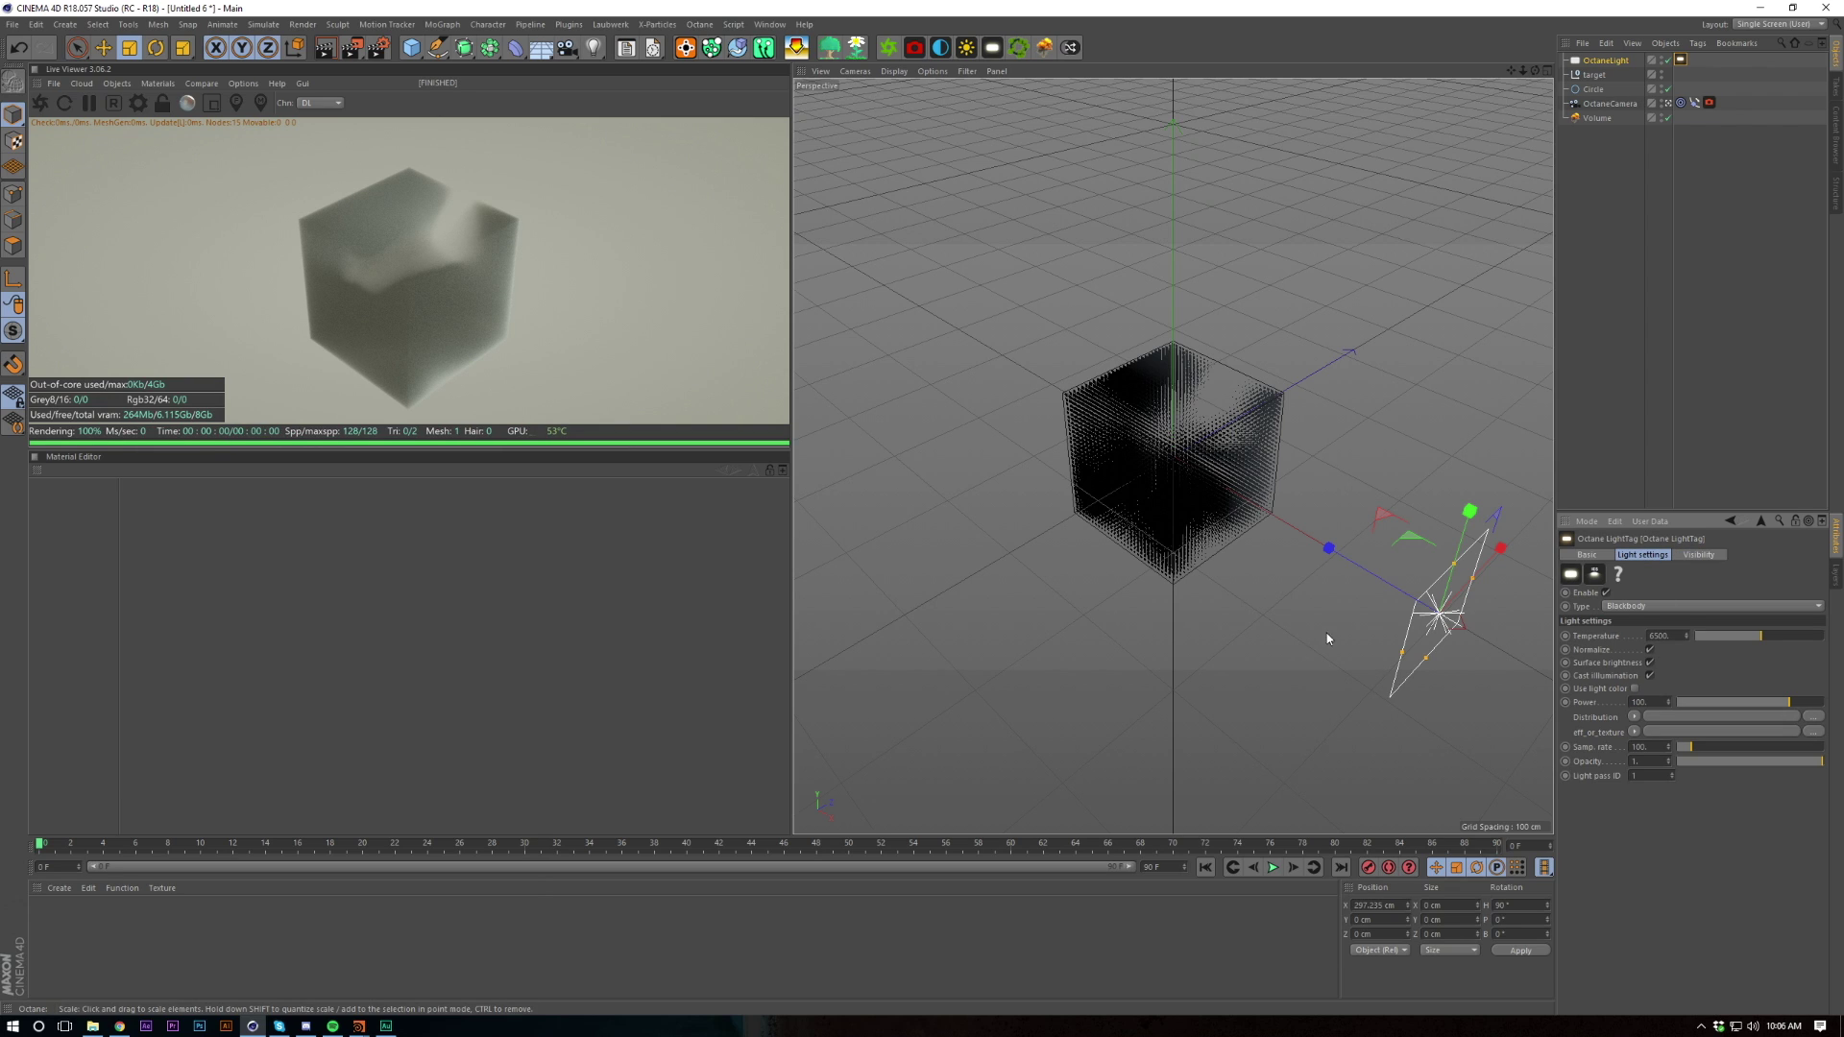
pyautogui.press('e')
pyautogui.moveTo(1358, 569); pyautogui.dragTo(1299, 411)
# Duplicate the light as a second one and set both lights' sample rate to 1000
pyautogui.press('r')
pyautogui.press('e')
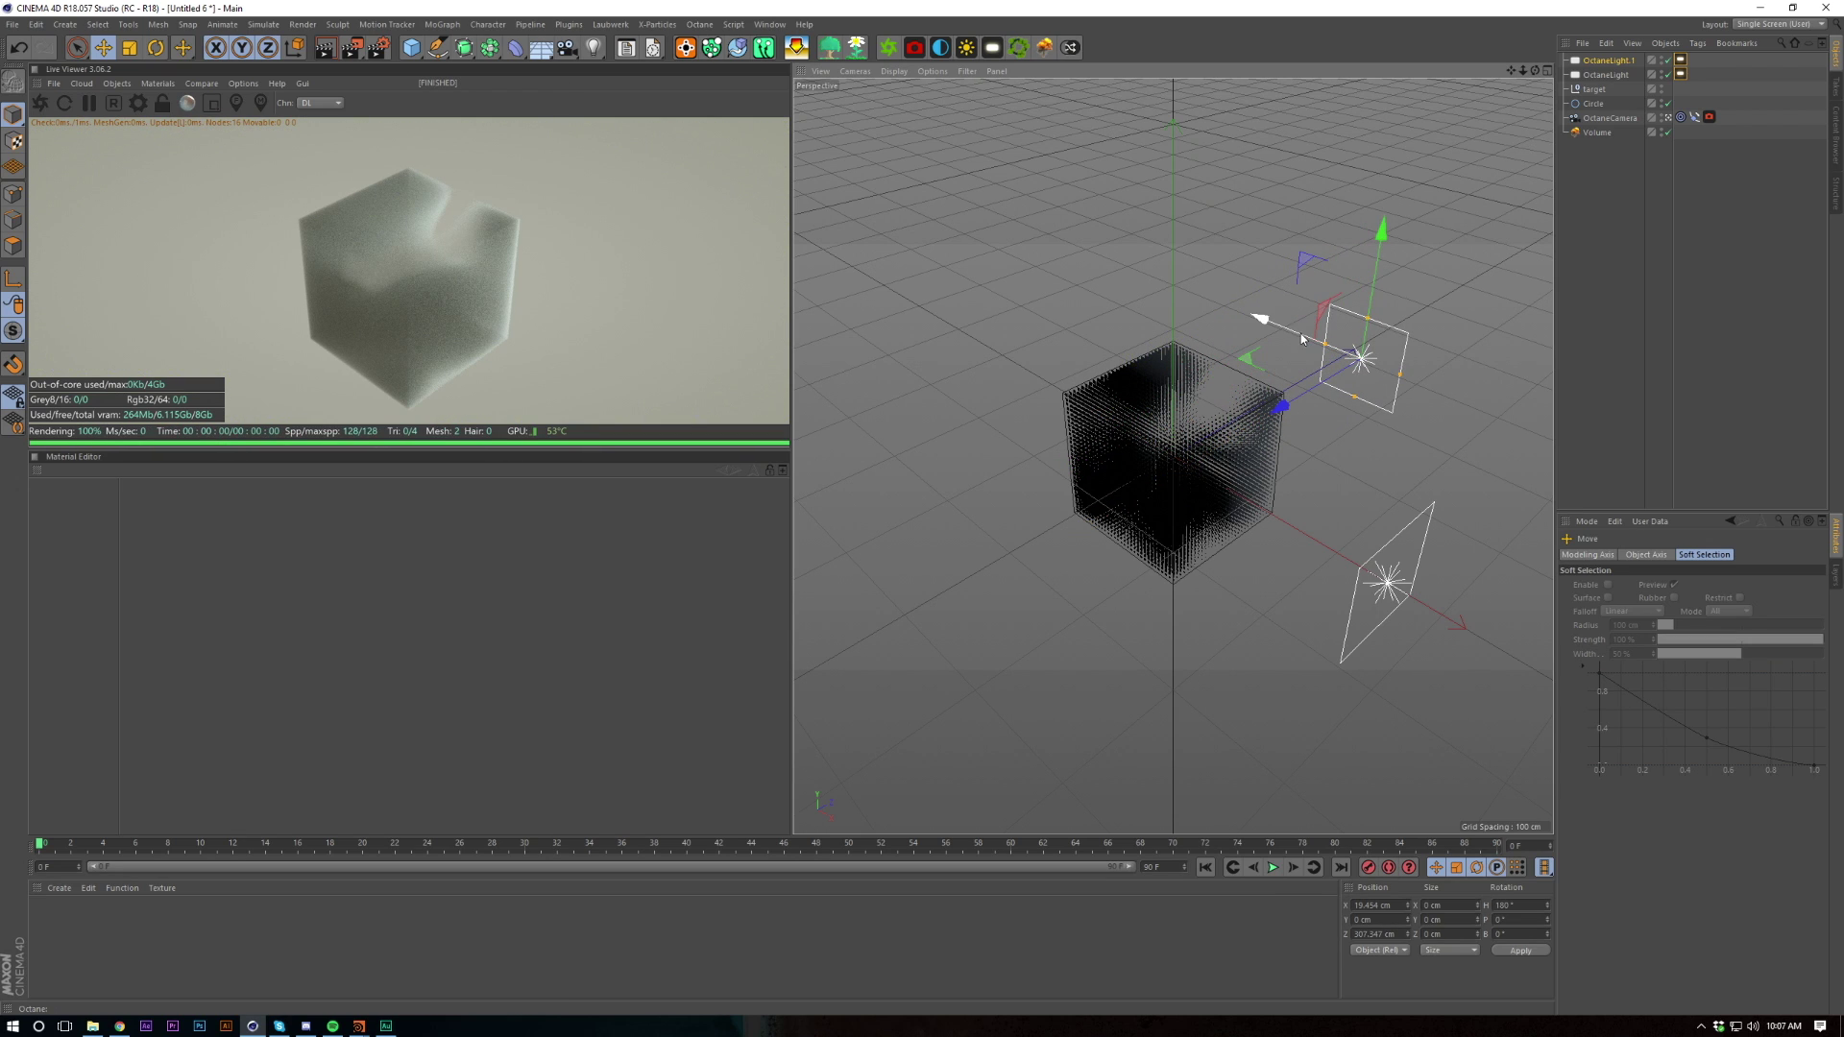
pyautogui.moveTo(1299, 333); pyautogui.dragTo(1268, 319)
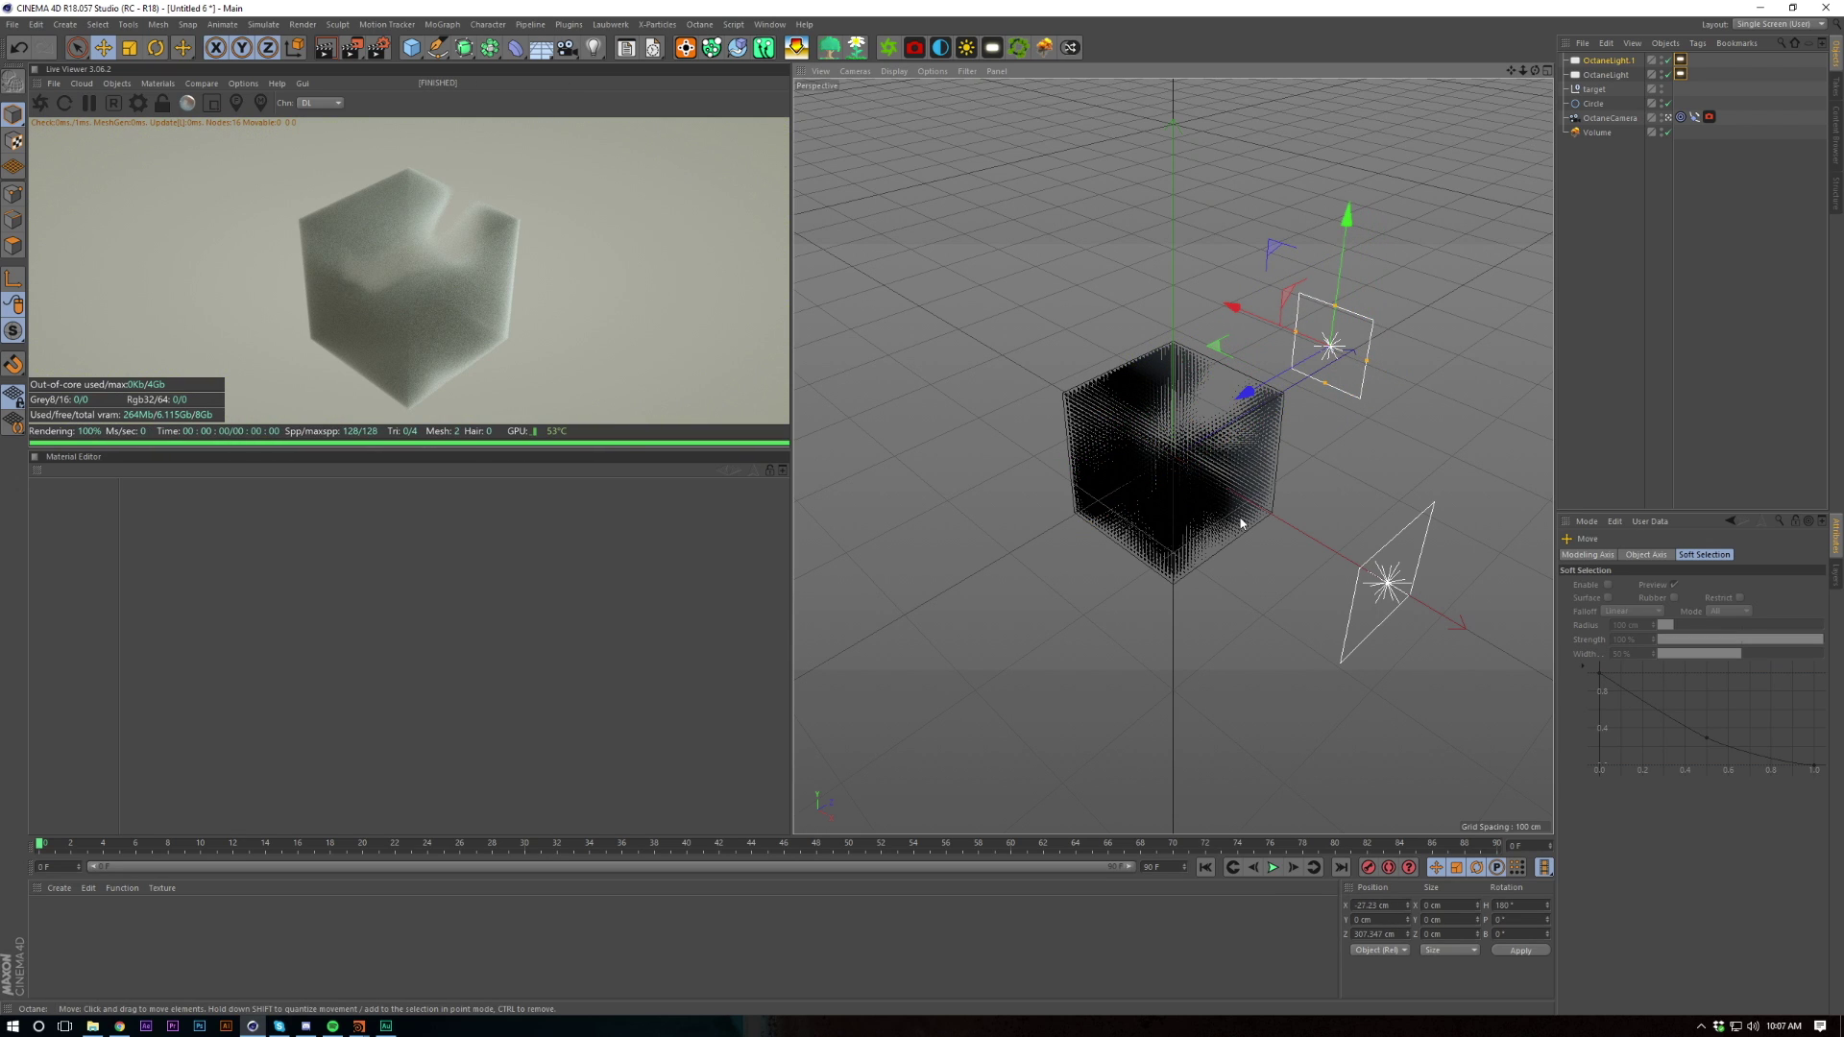
pyautogui.click(1712, 339)
pyautogui.click(1682, 60)
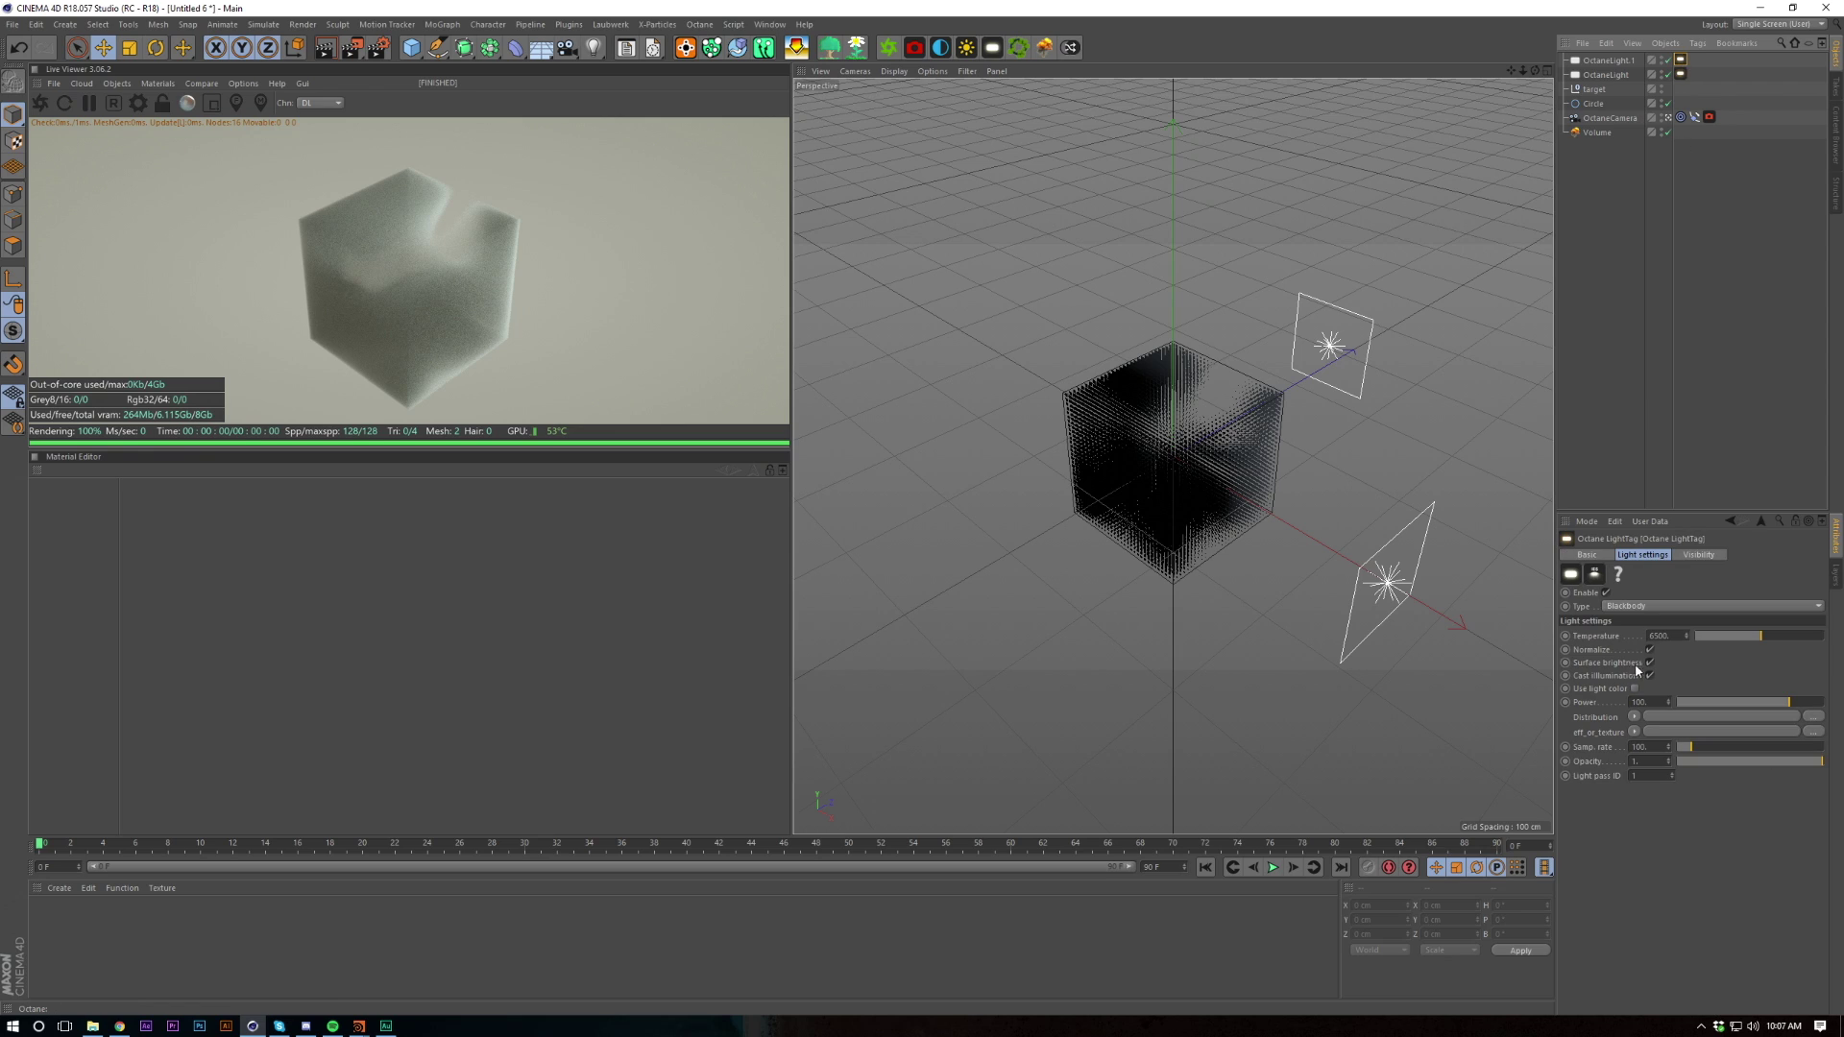
pyautogui.keyDown('ctrl'); pyautogui.click(1681, 75); pyautogui.keyUp('ctrl')
pyautogui.write('1000')
pyautogui.press('Return')
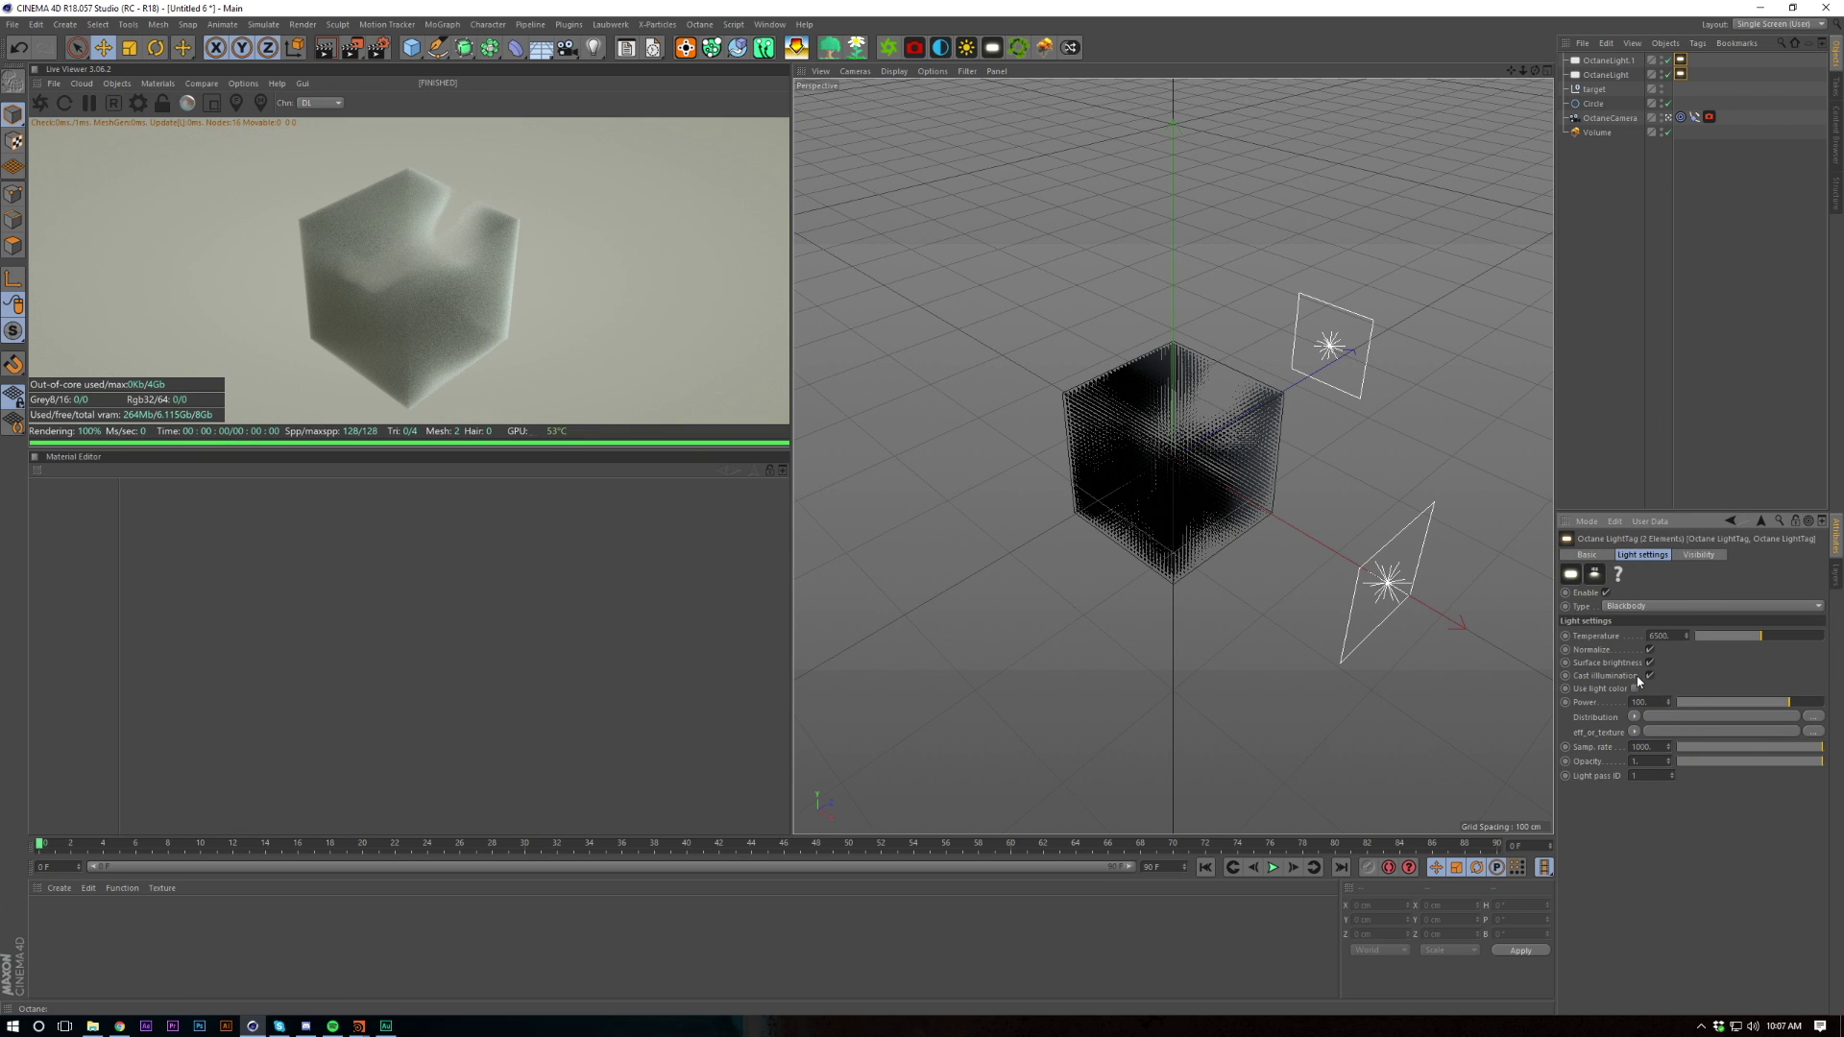
pyautogui.click(1650, 499)
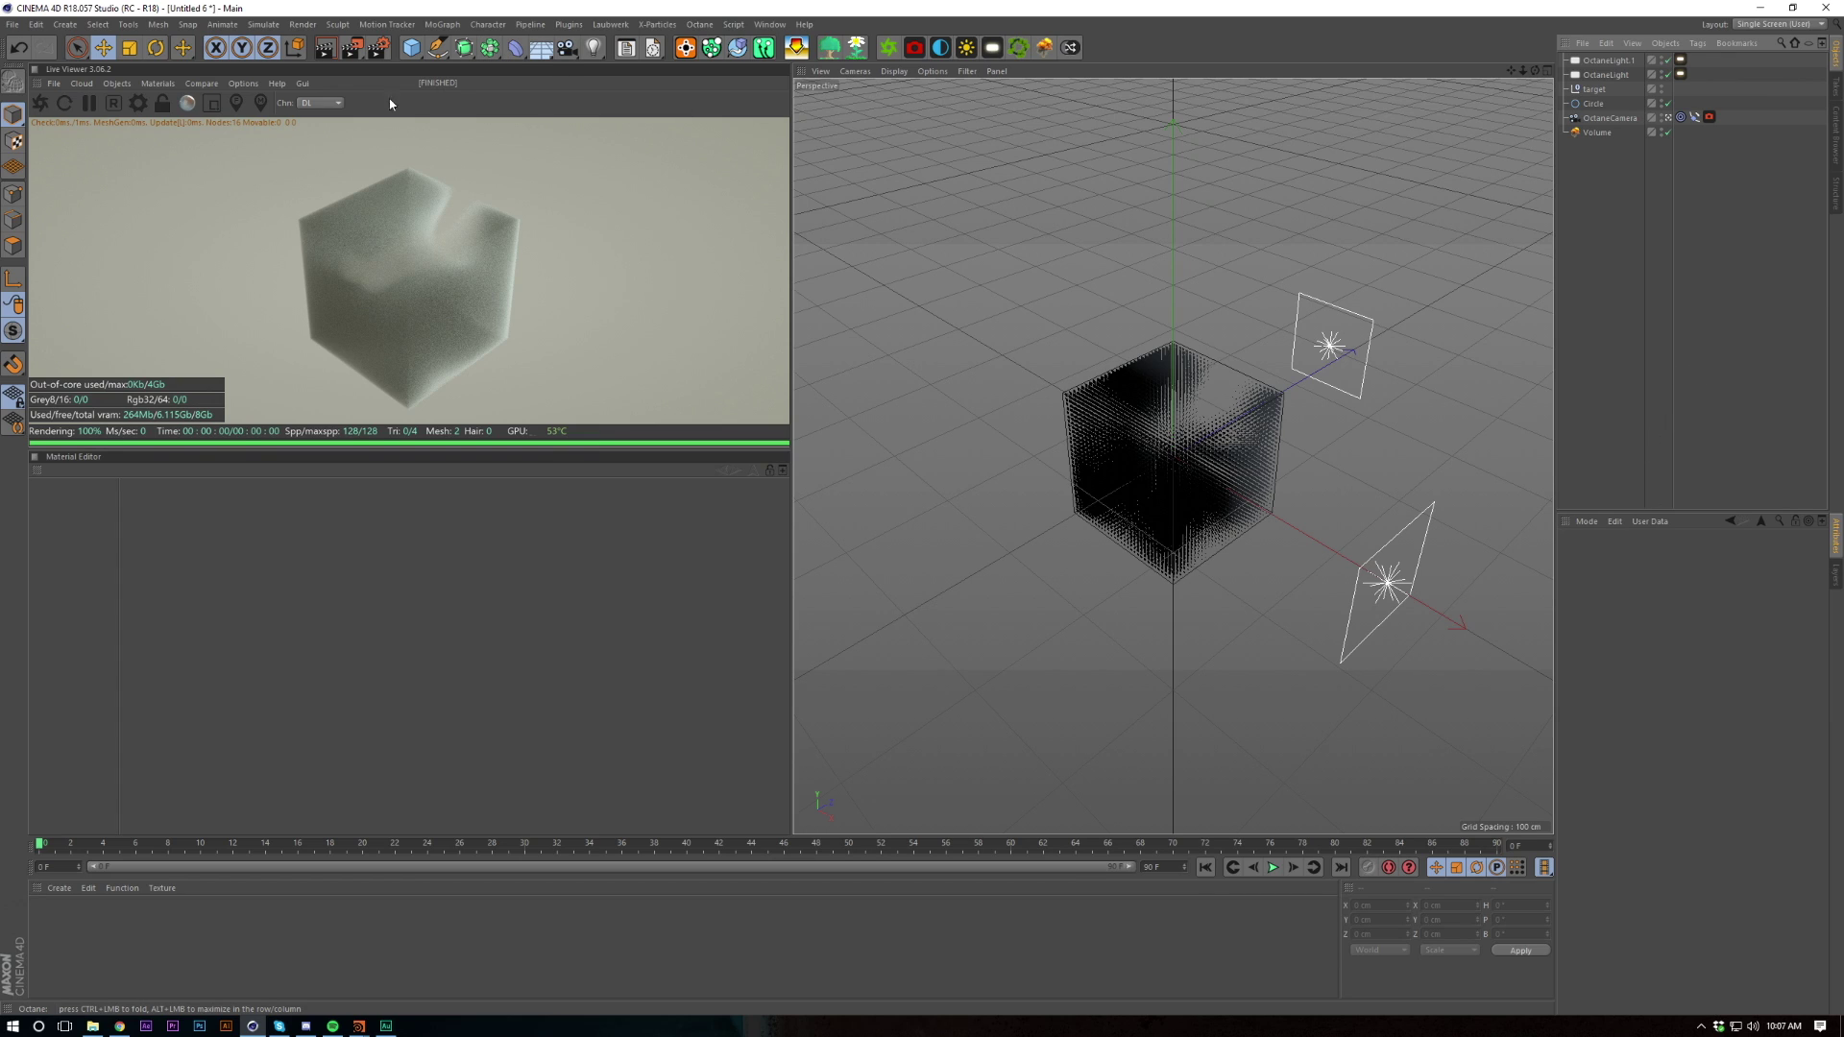
# Add an Octane sky environment with power 0.0001 and no image texture
pyautogui.click(117, 84)
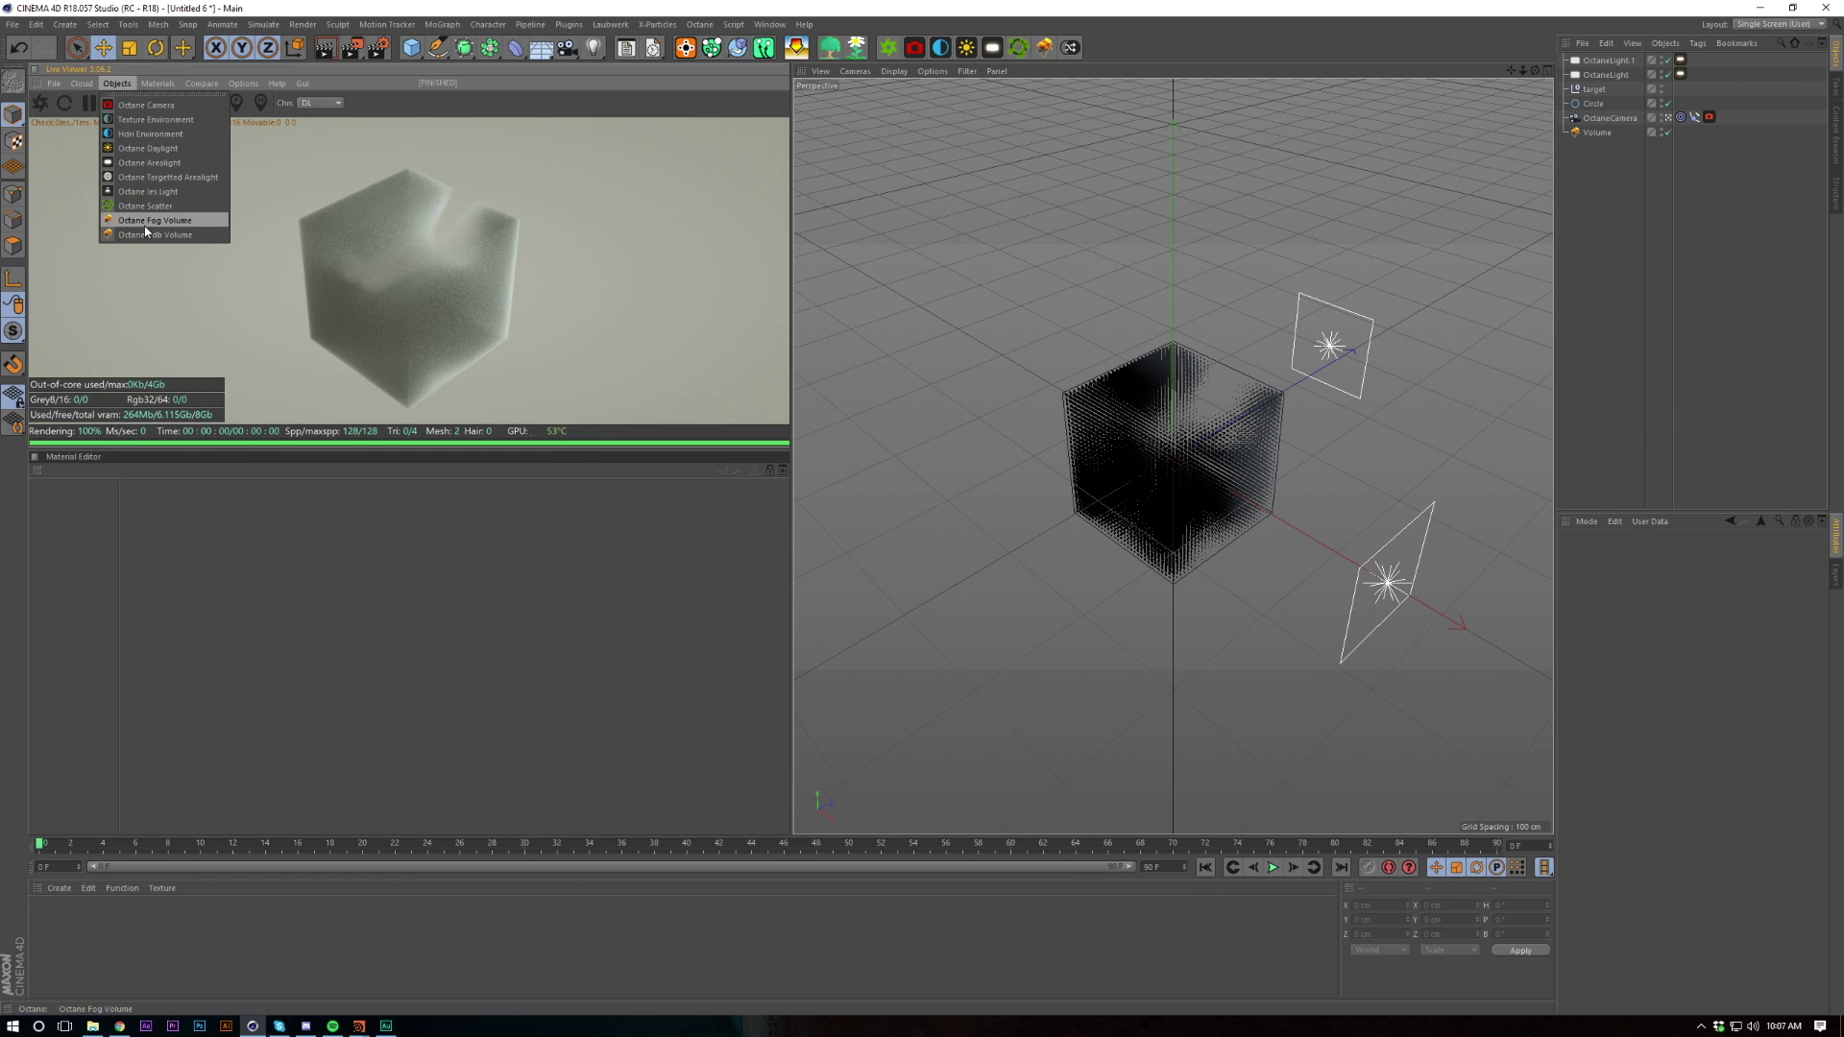
pyautogui.click(151, 134)
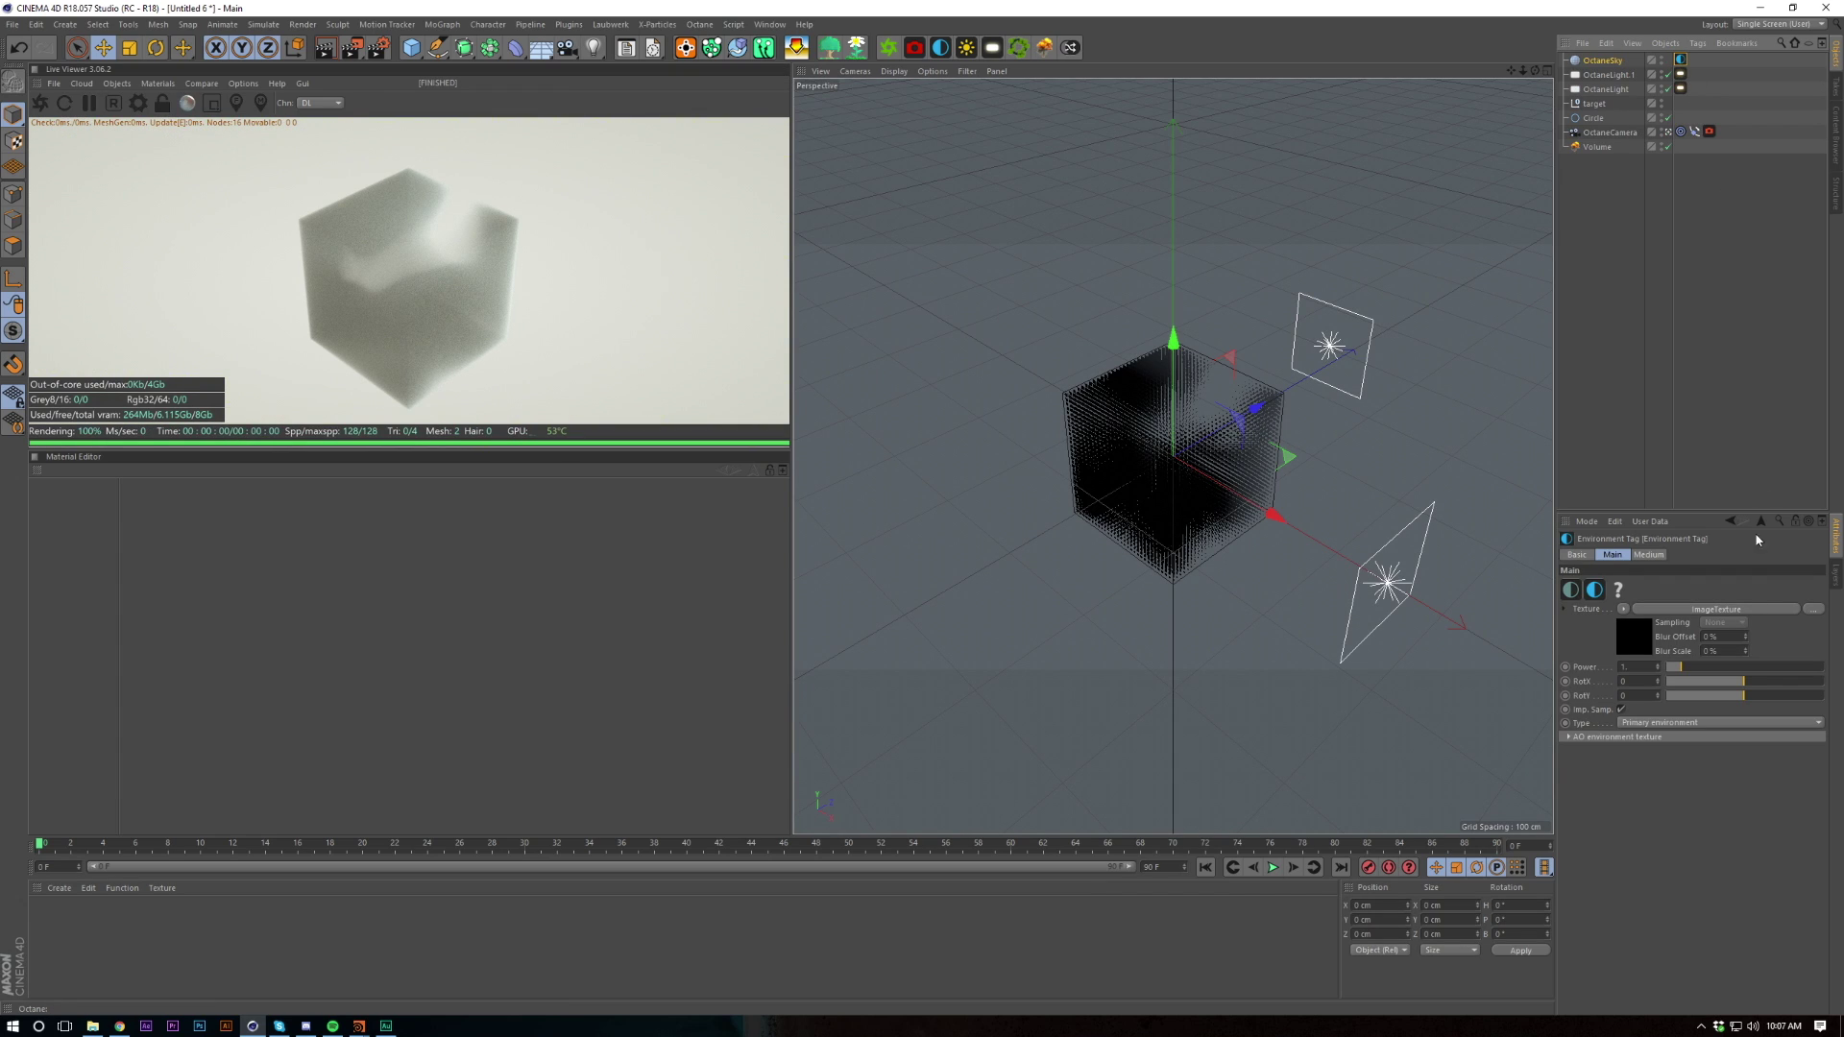
pyautogui.moveTo(1677, 670); pyautogui.dragTo(1667, 667)
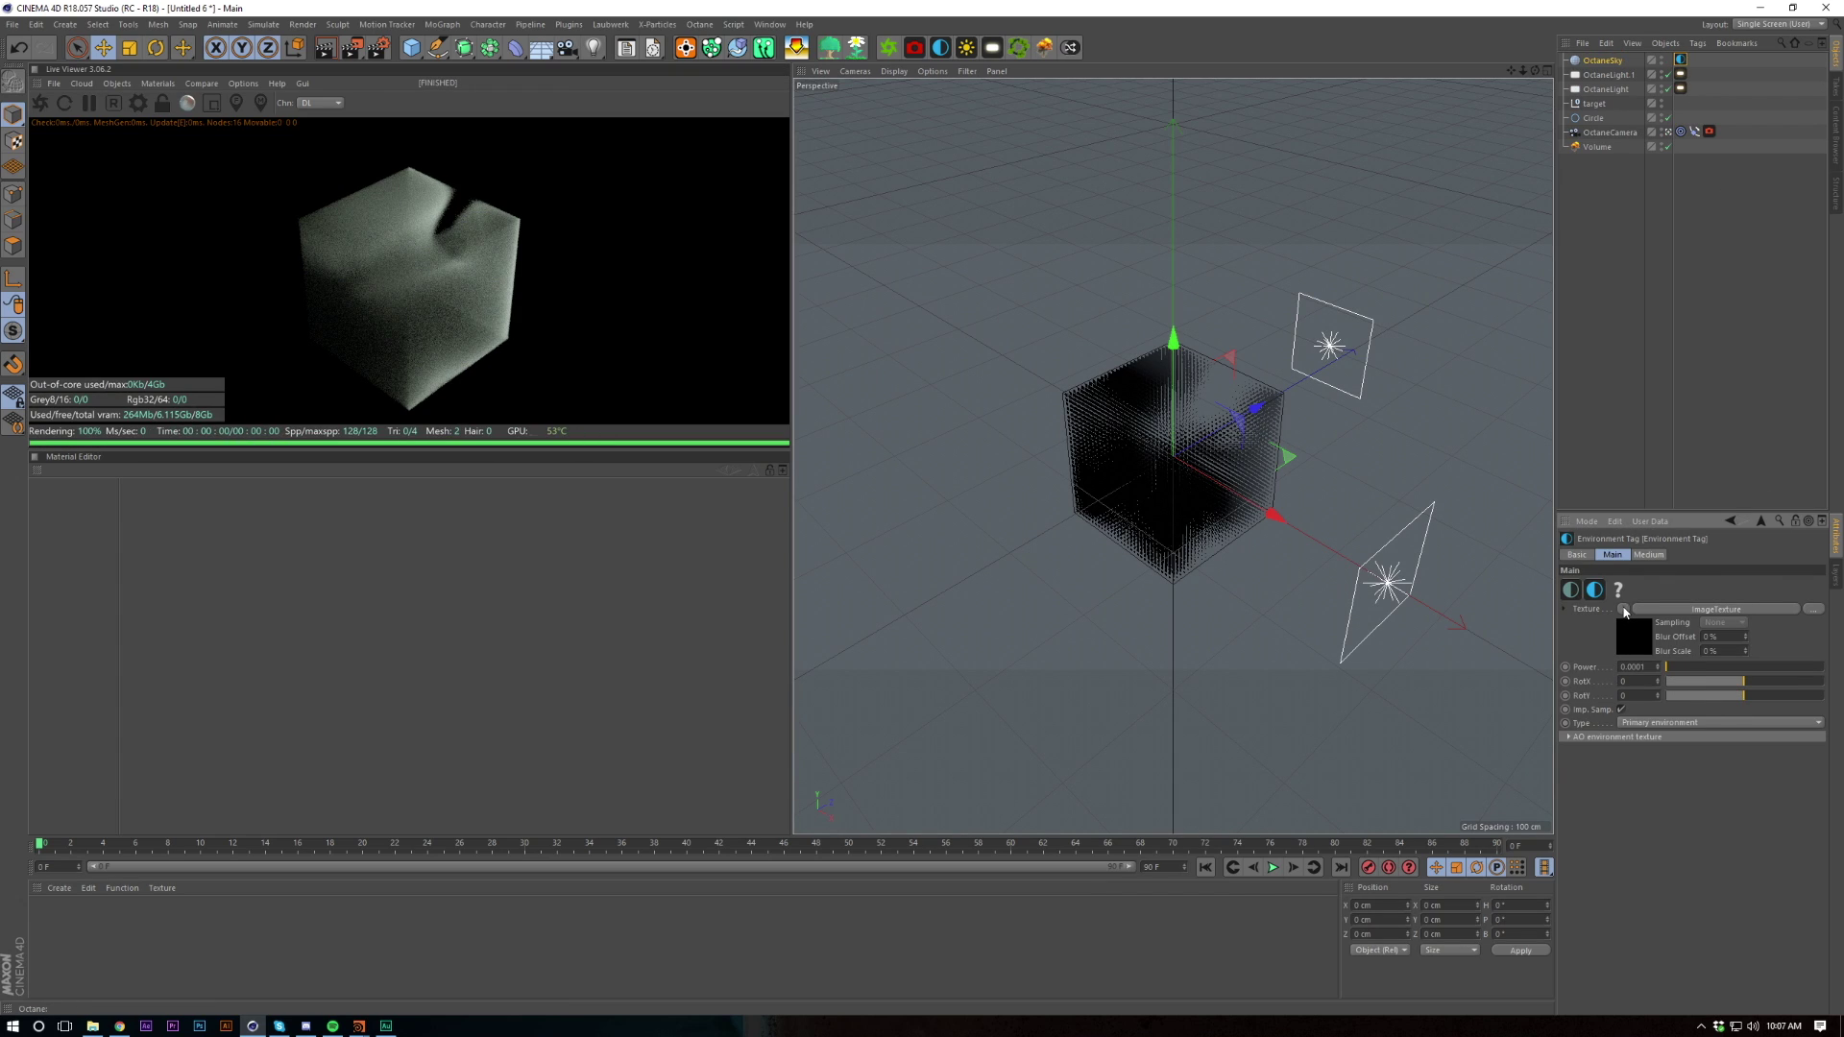
pyautogui.click(1624, 609)
pyautogui.click(1633, 191)
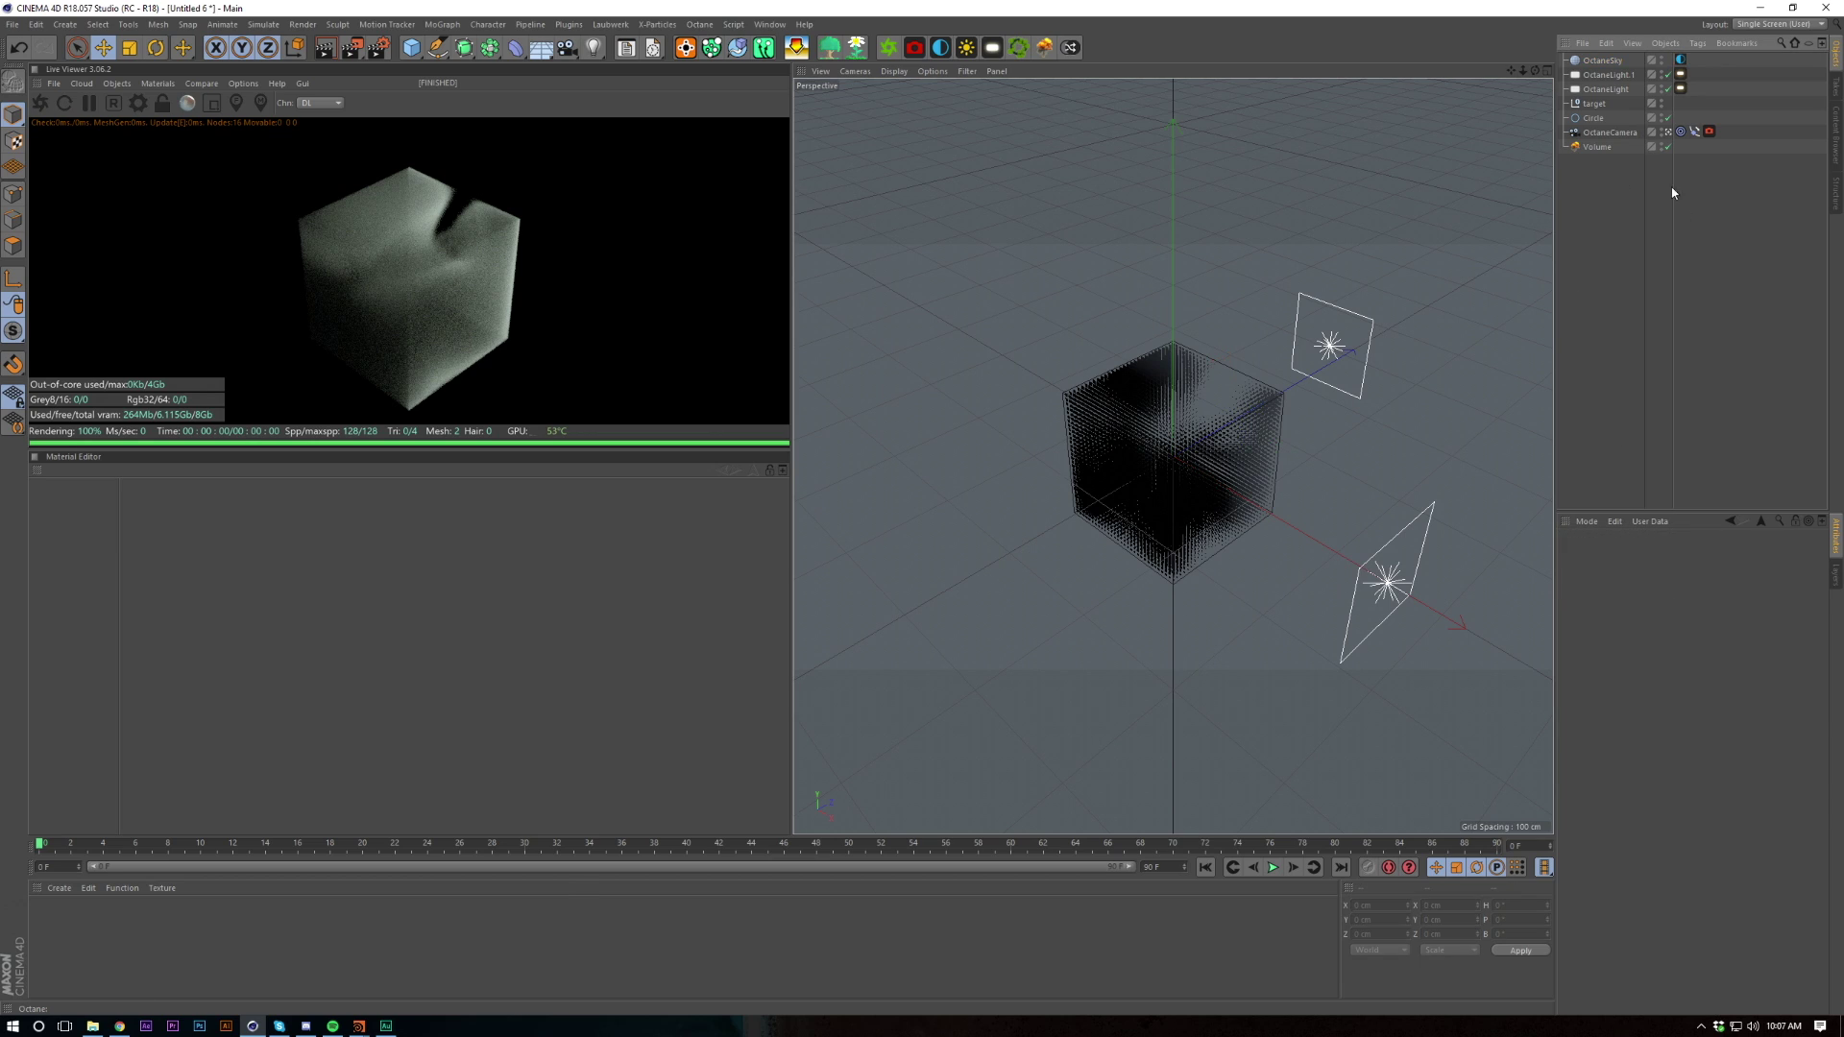
# Lower the Volume Medium's Volume Step Length from 4 to 0.01
pyautogui.click(1598, 146)
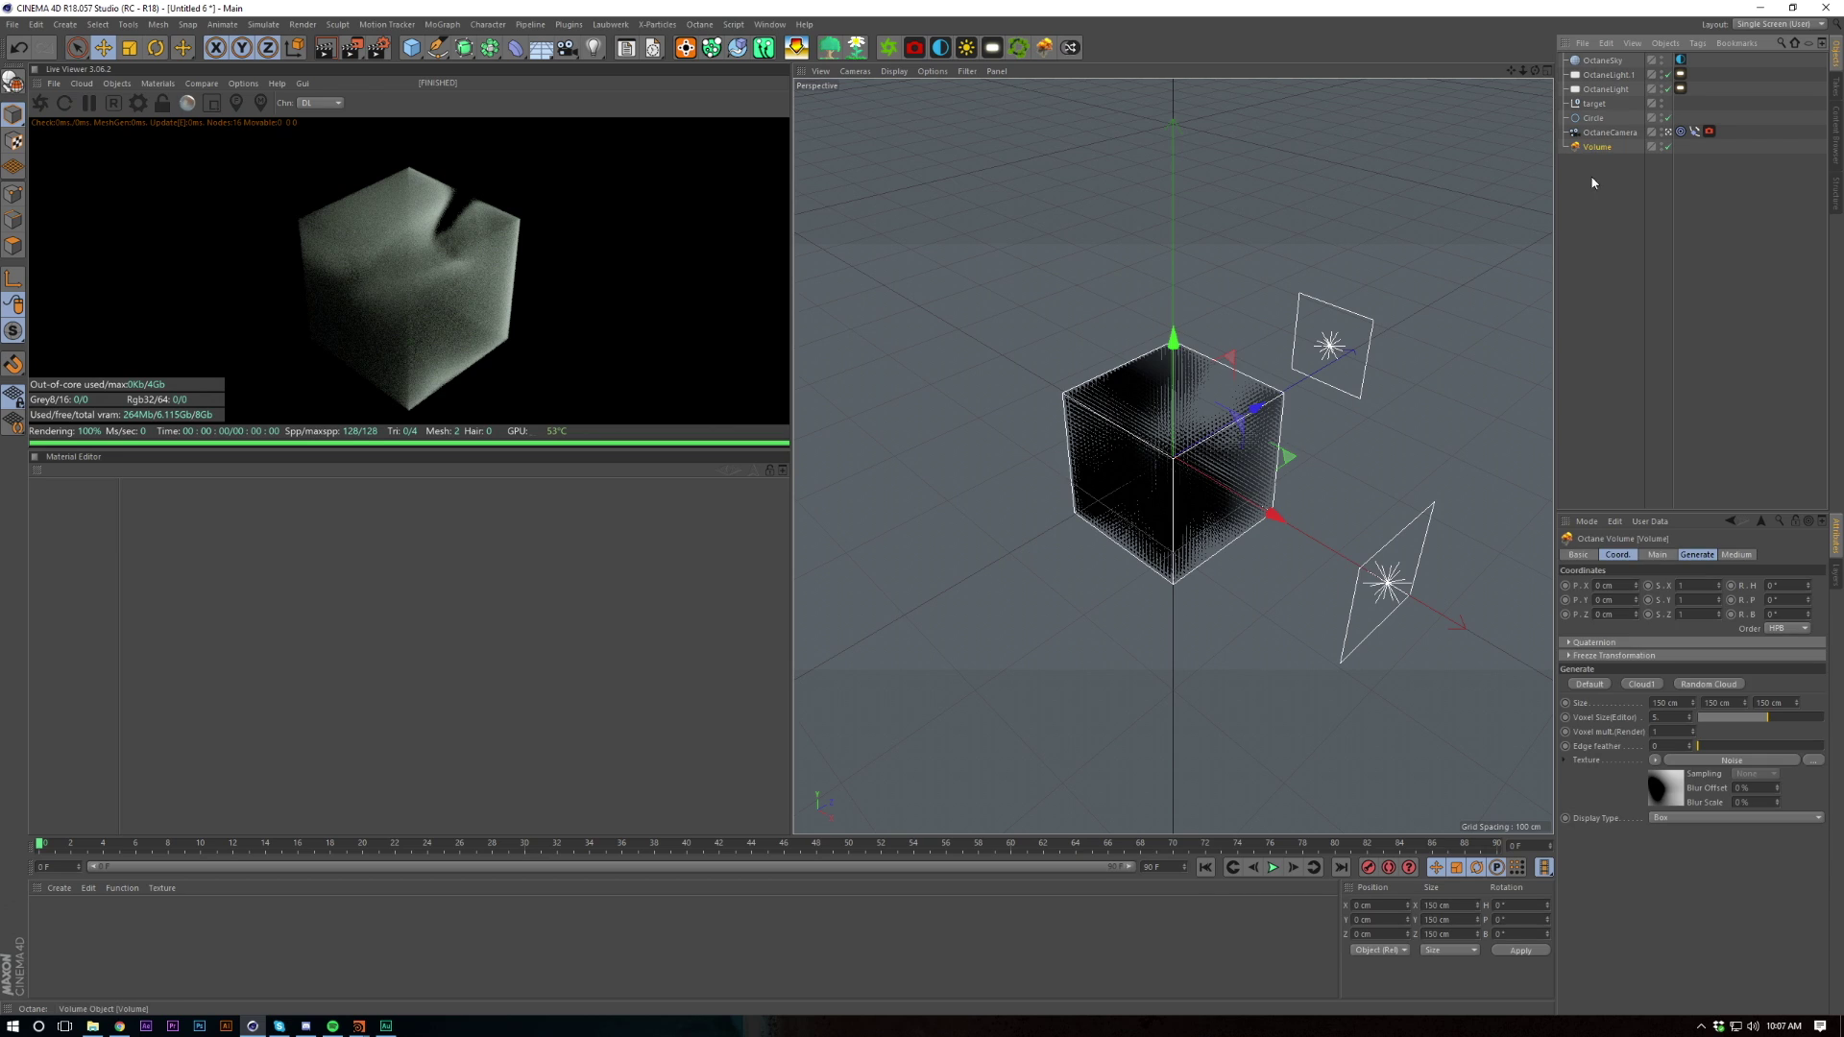
pyautogui.click(1737, 554)
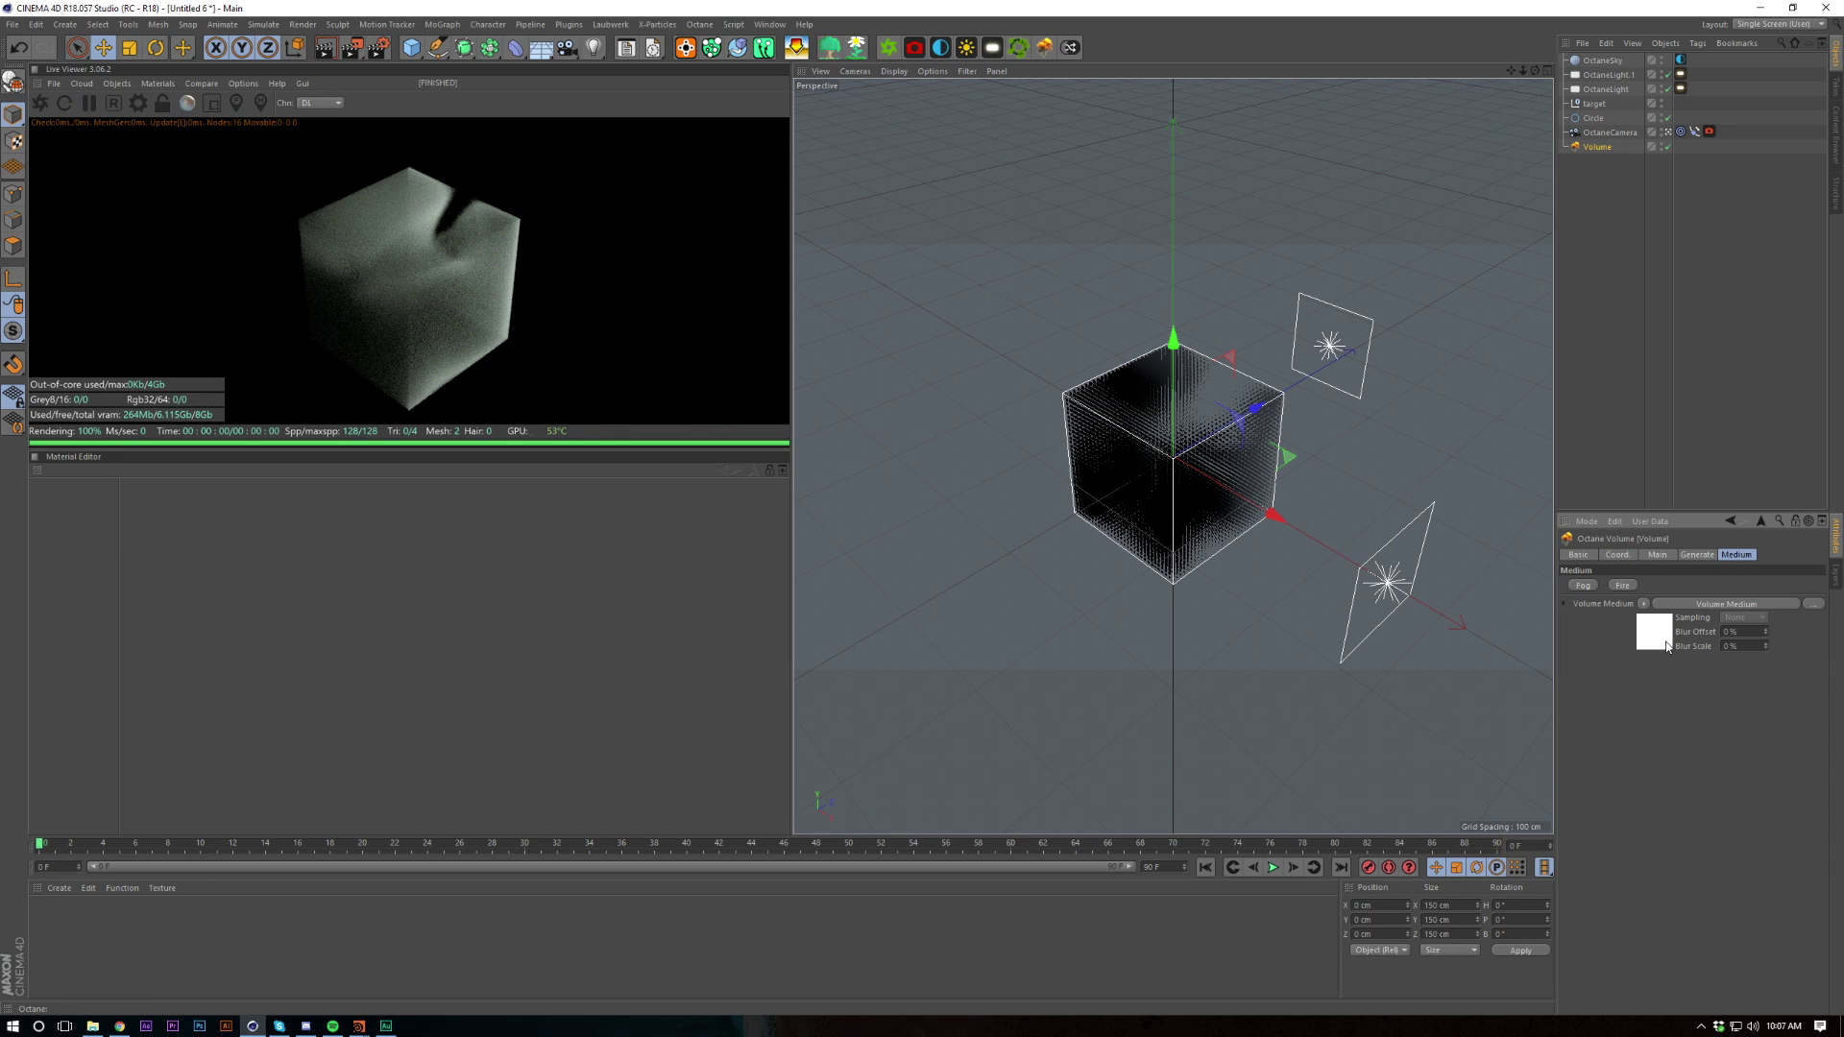
pyautogui.click(1668, 647)
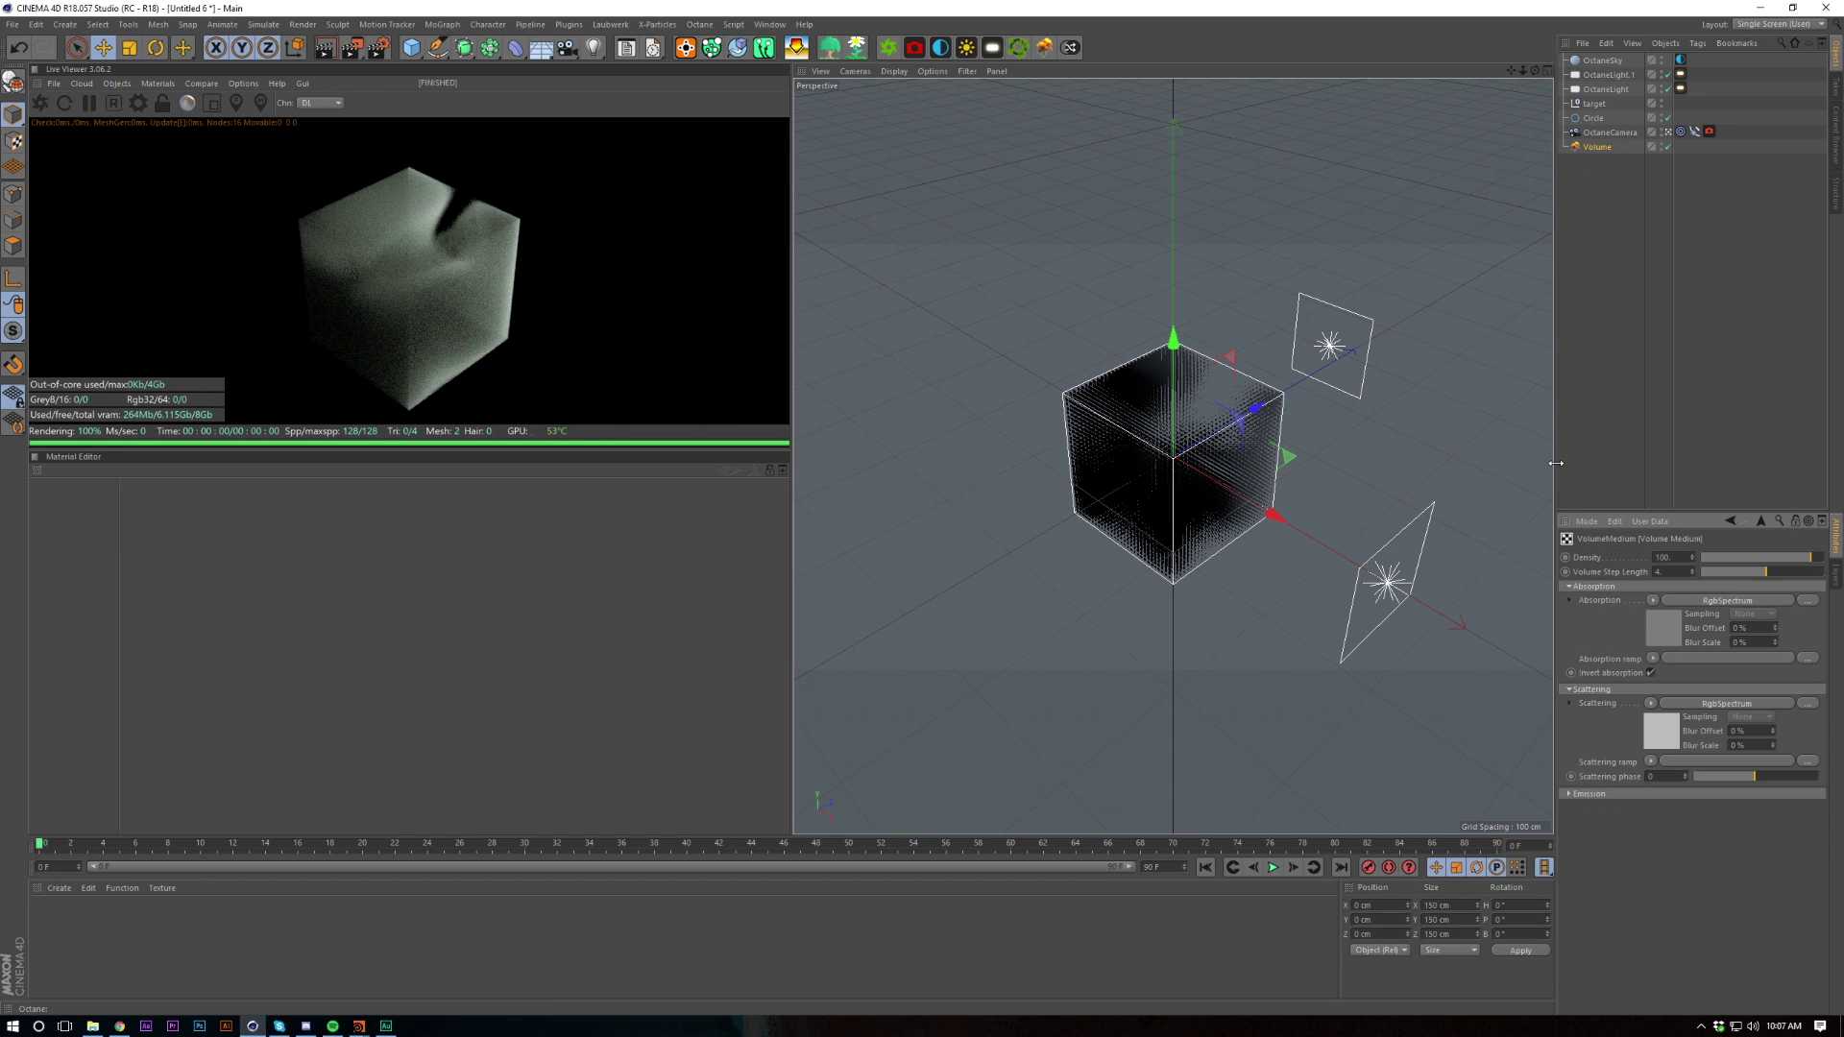
pyautogui.moveTo(1557, 481); pyautogui.dragTo(1422, 481)
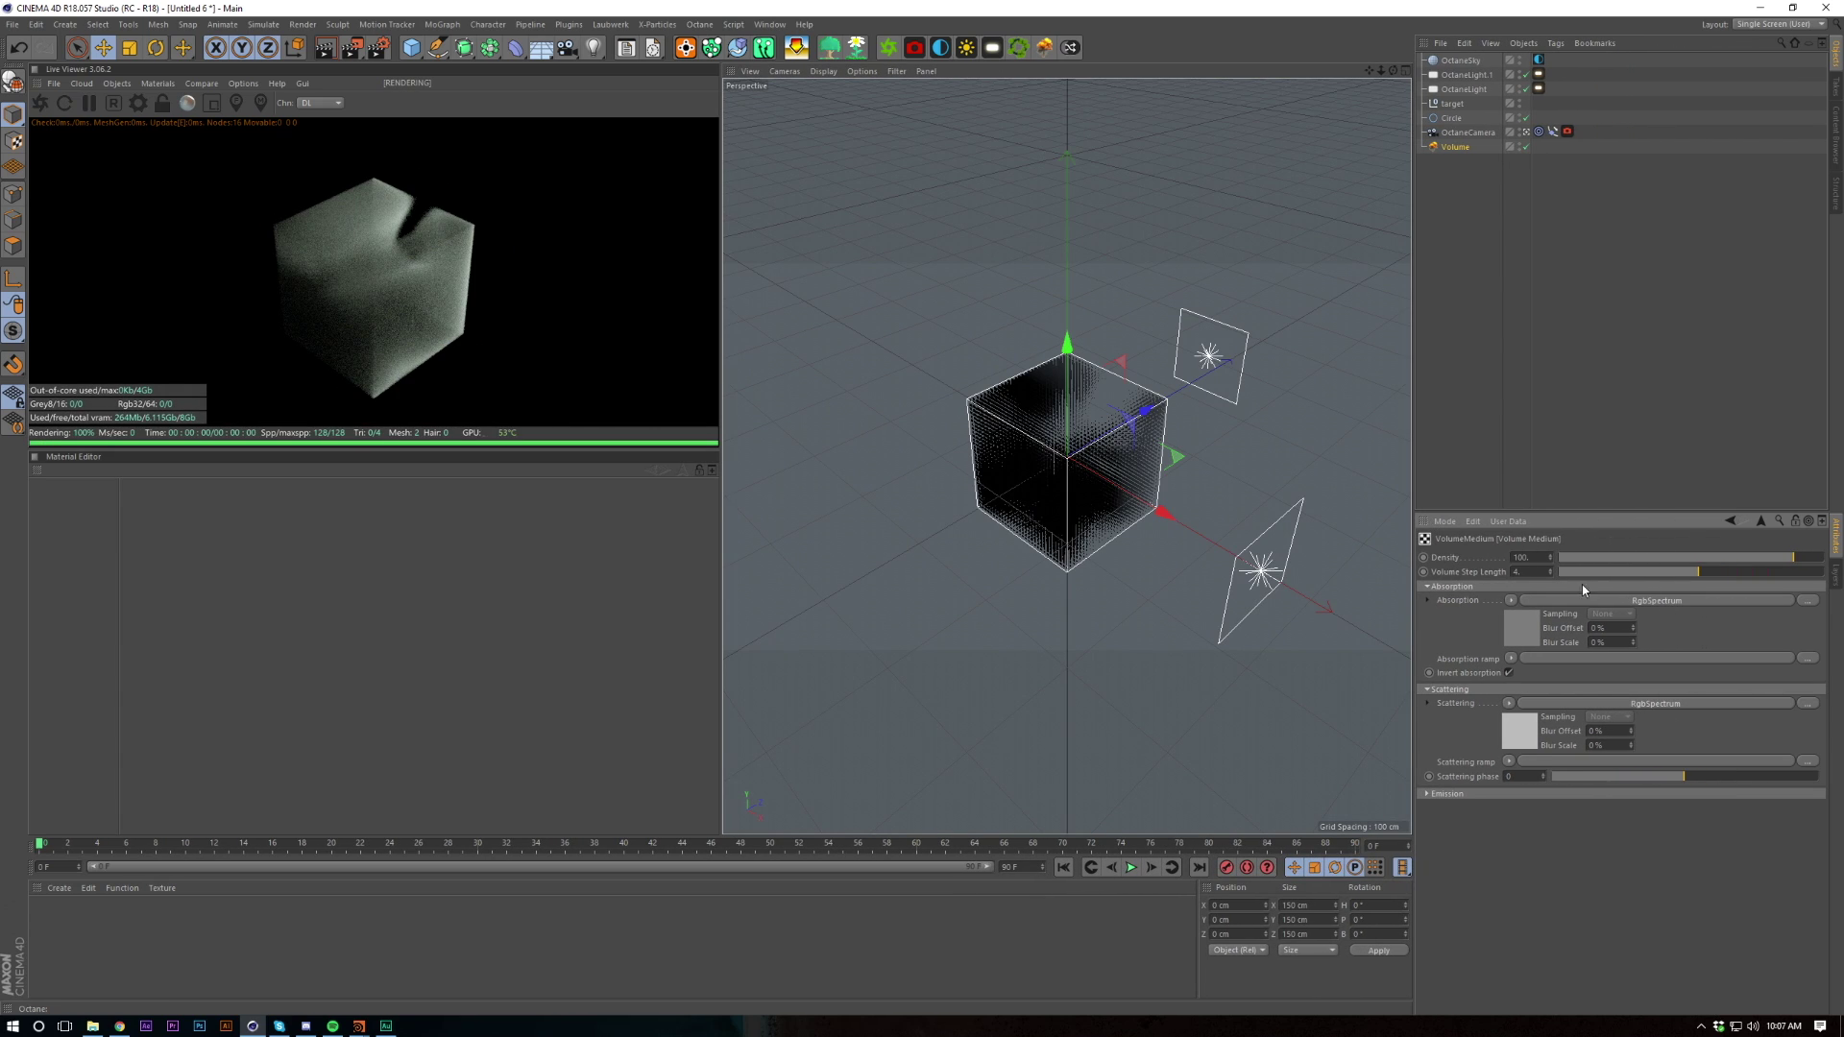
pyautogui.moveTo(1696, 573); pyautogui.dragTo(1543, 575)
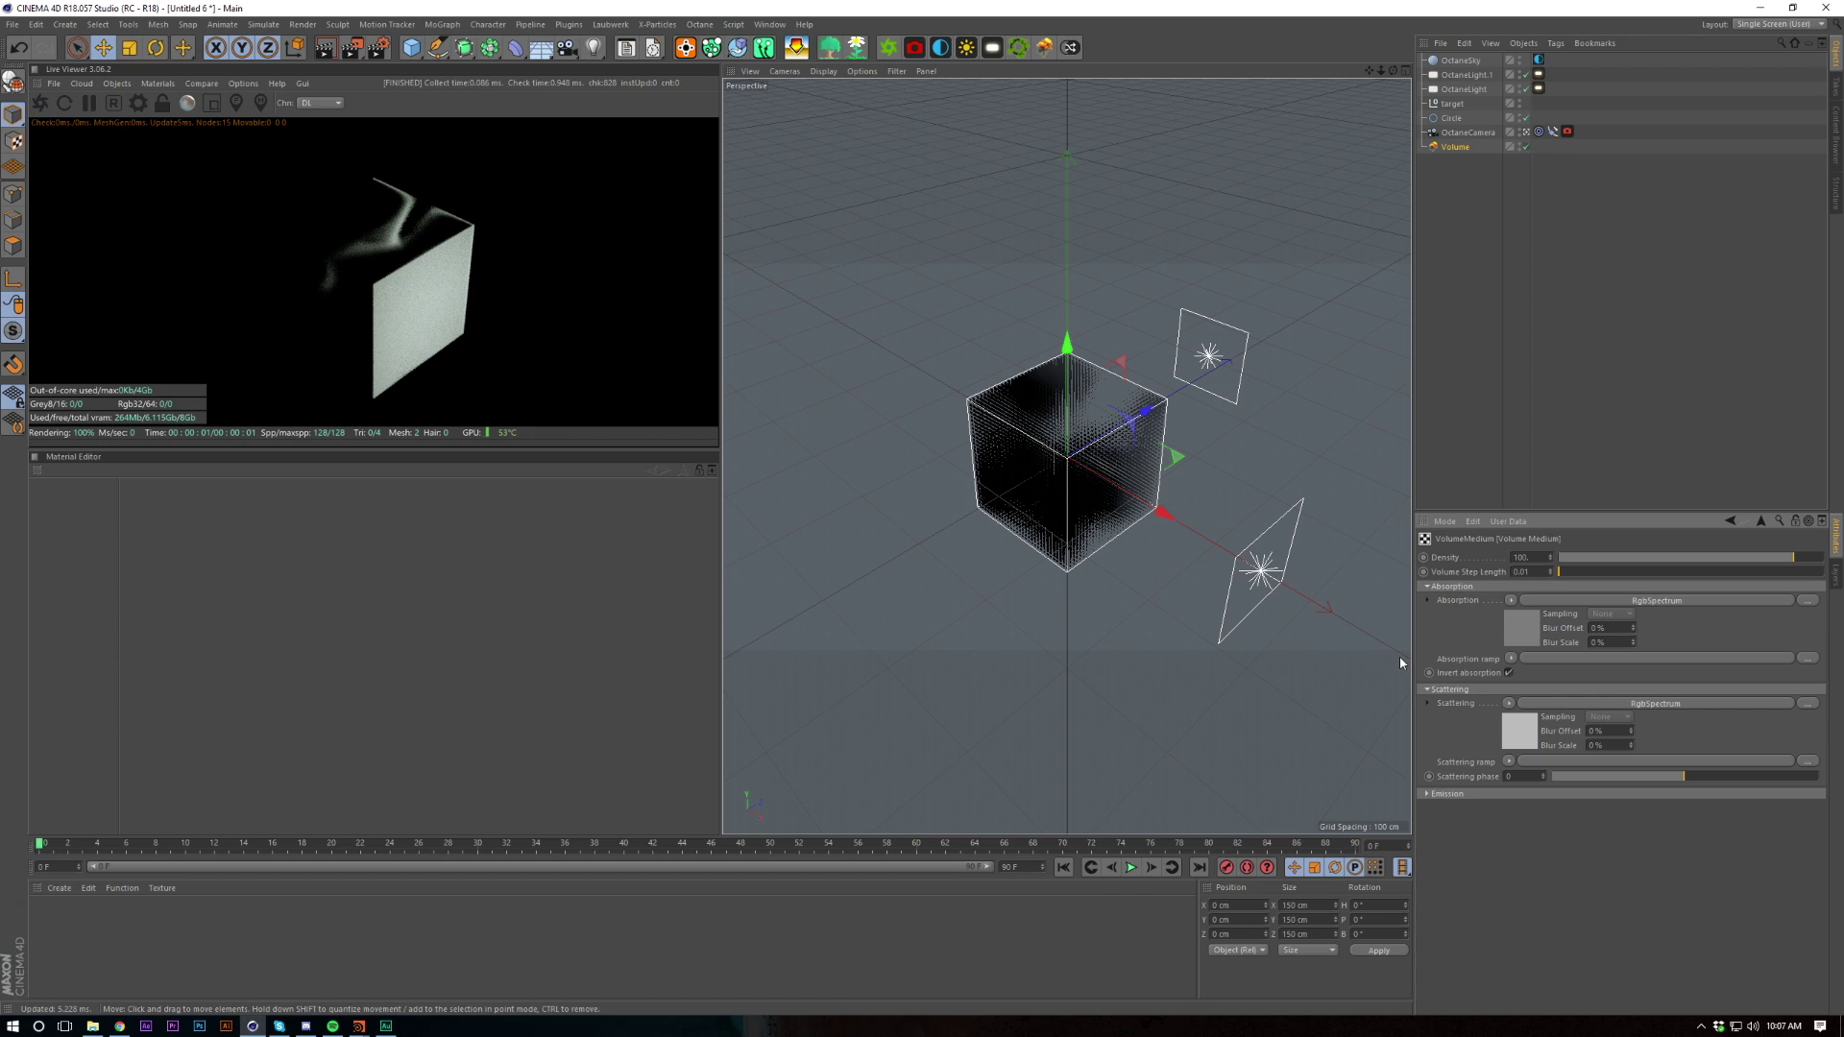
# Raise the fog noise texture's Seed step by step to 802
pyautogui.click(1453, 147)
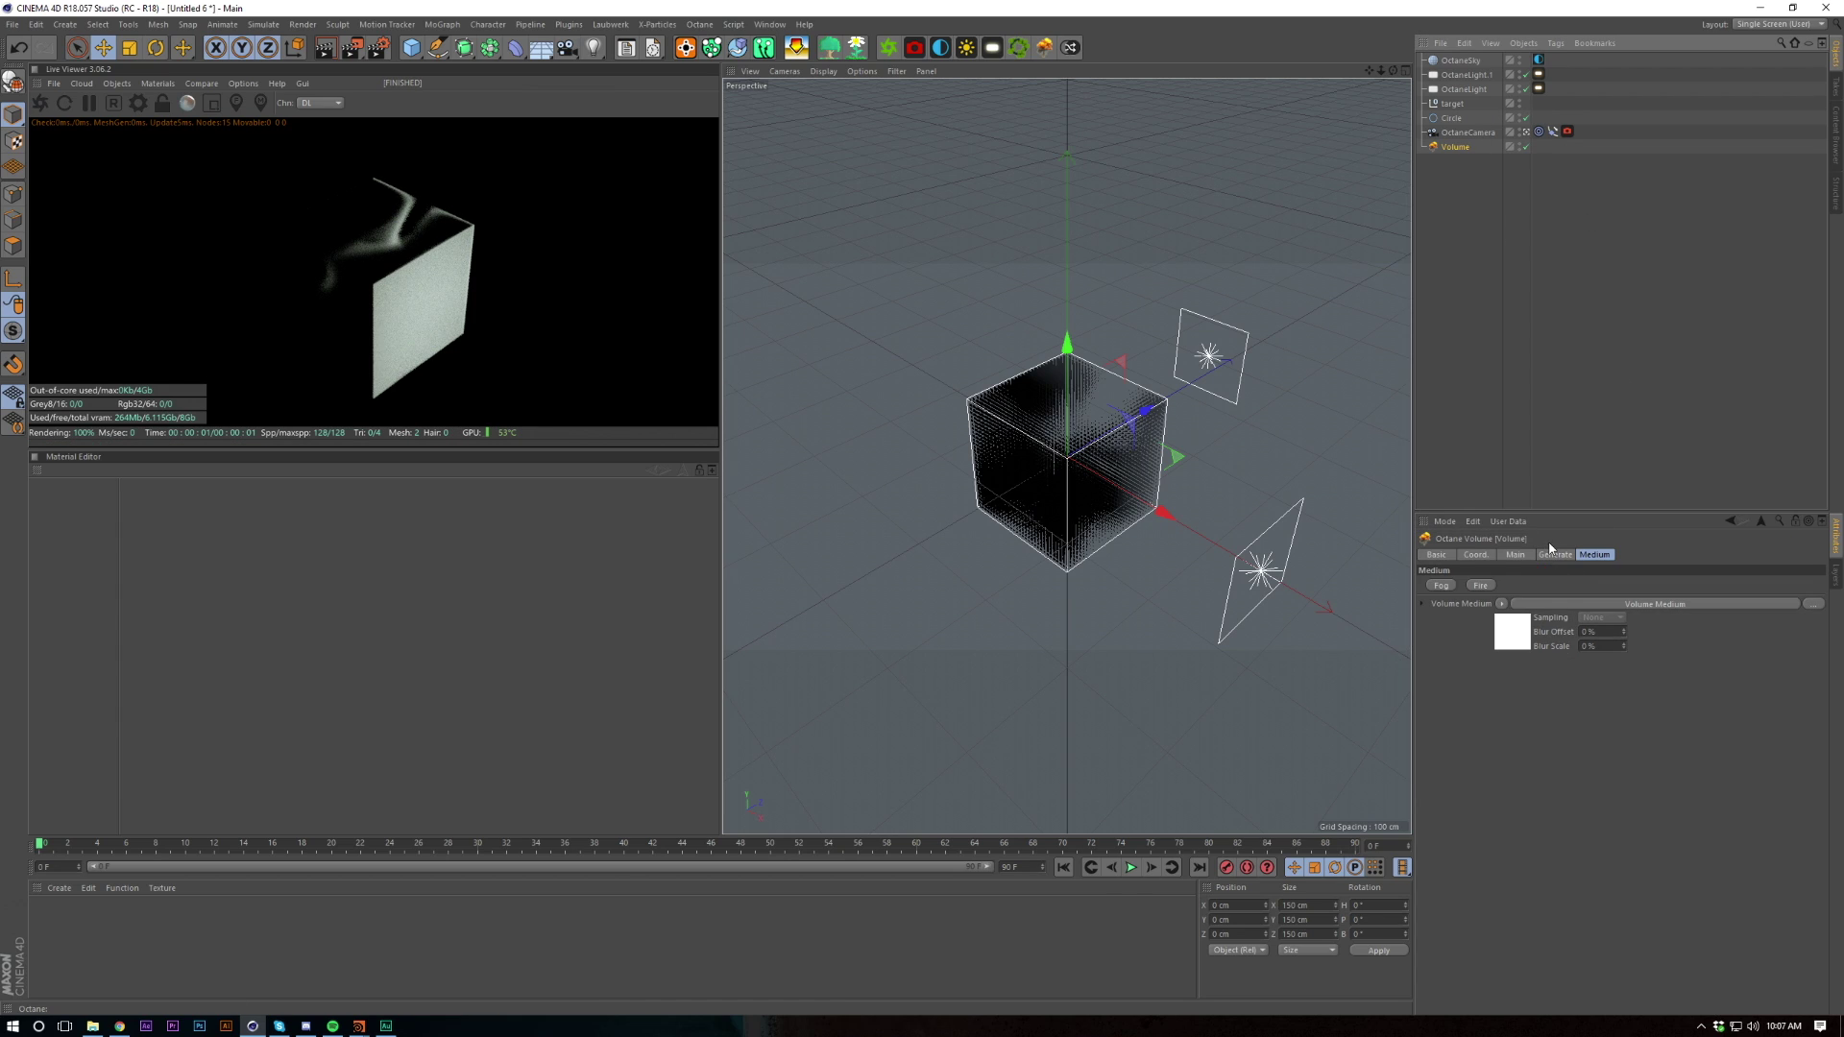
pyautogui.click(1552, 555)
pyautogui.click(1523, 690)
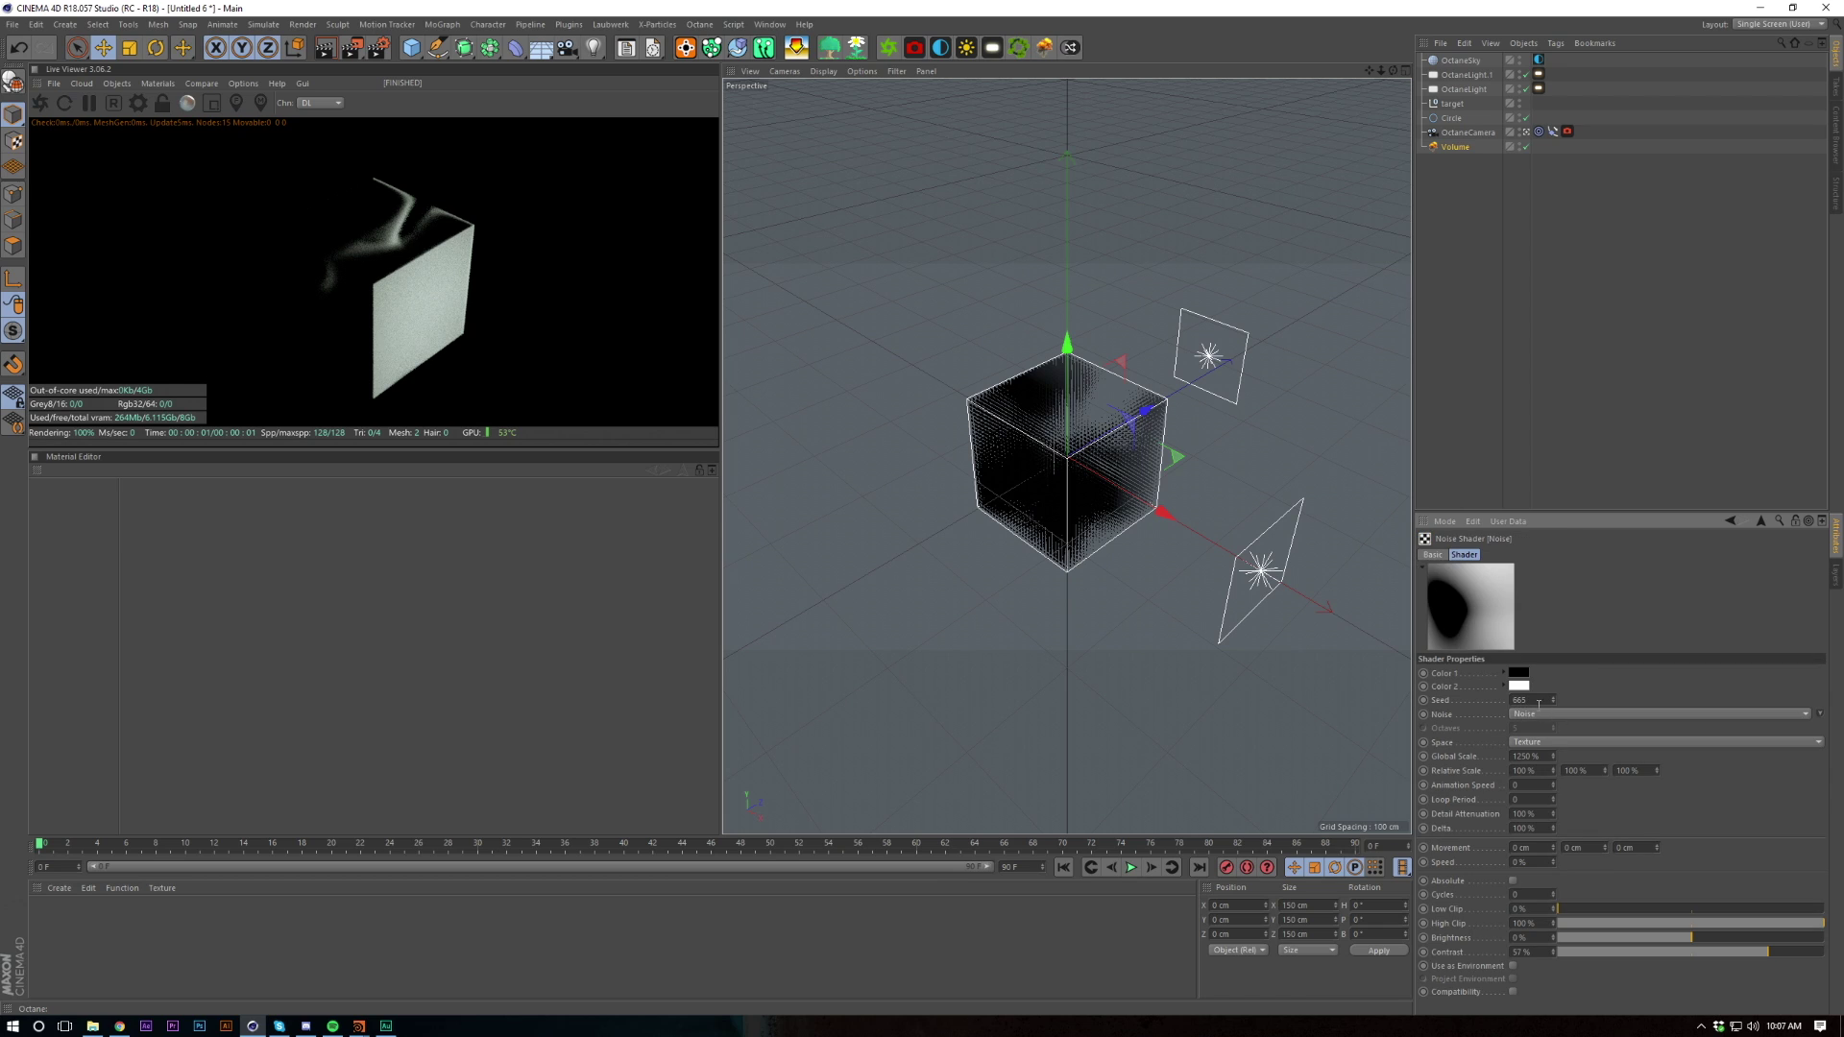
pyautogui.click(1556, 701)
pyautogui.click(1556, 700)
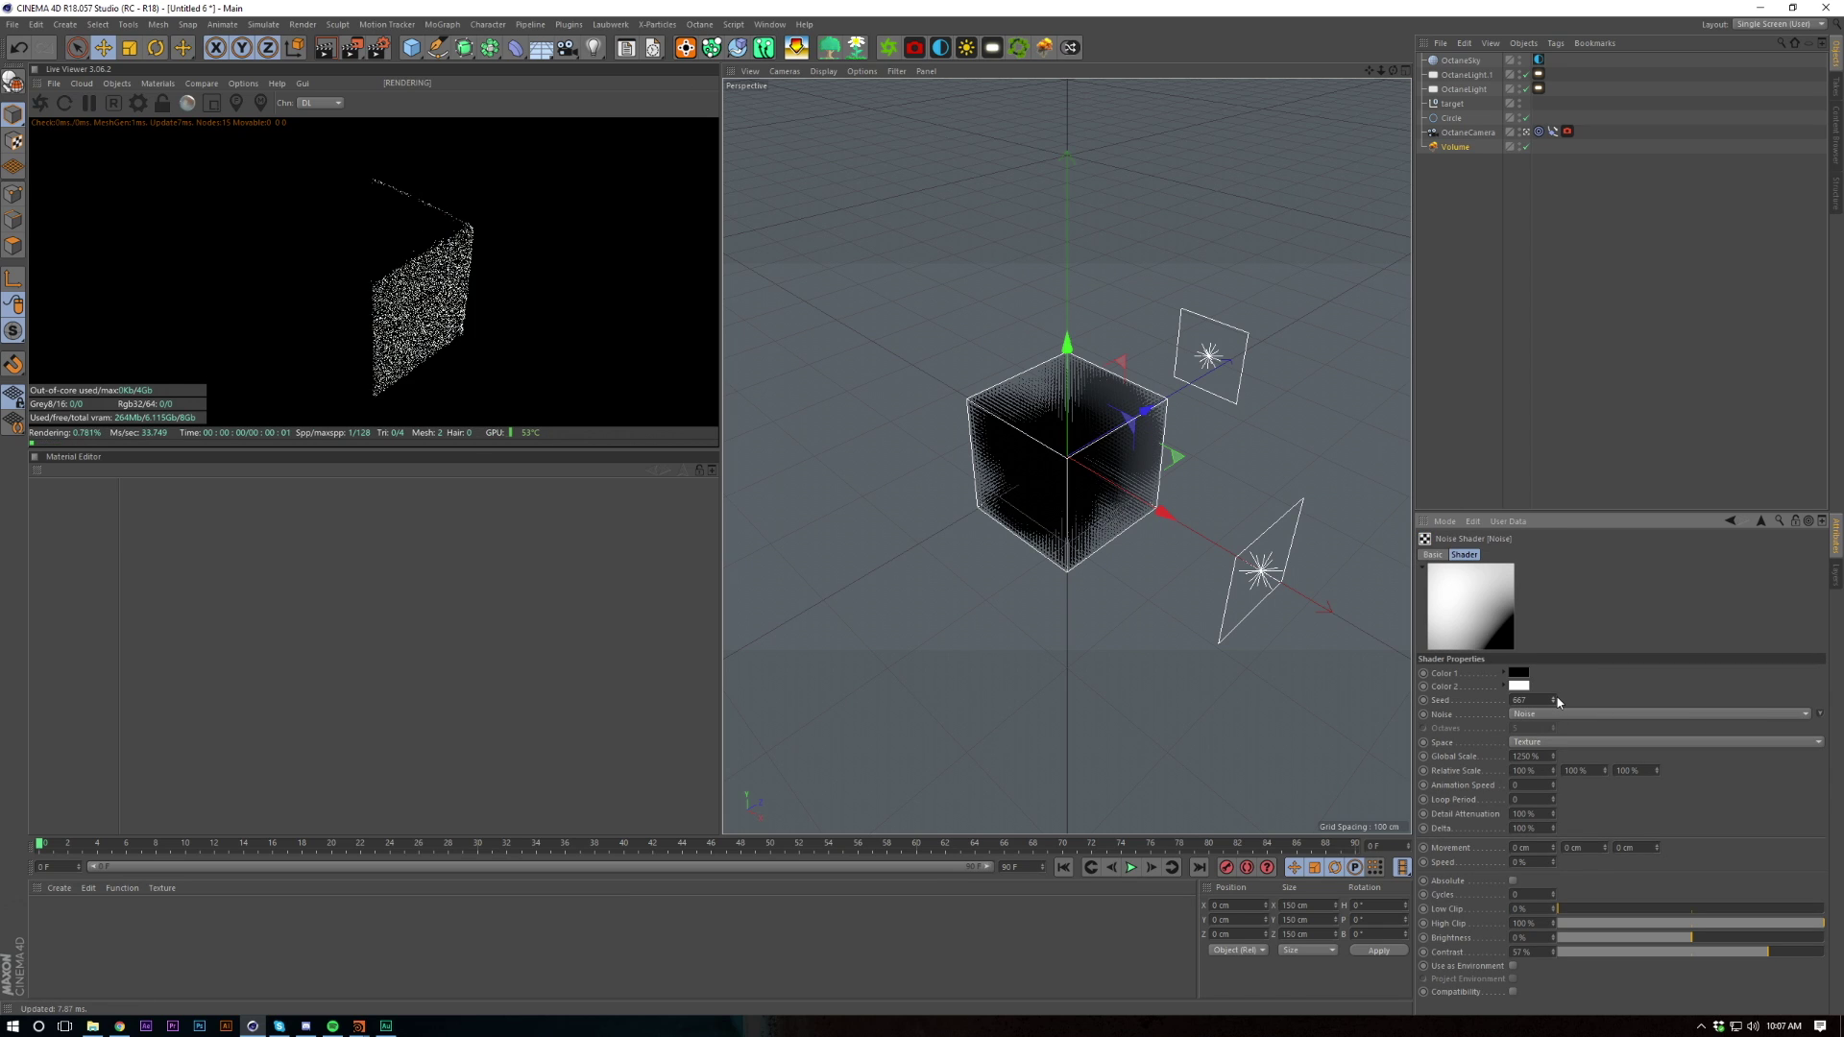
pyautogui.click(1556, 700)
pyautogui.click(1557, 700)
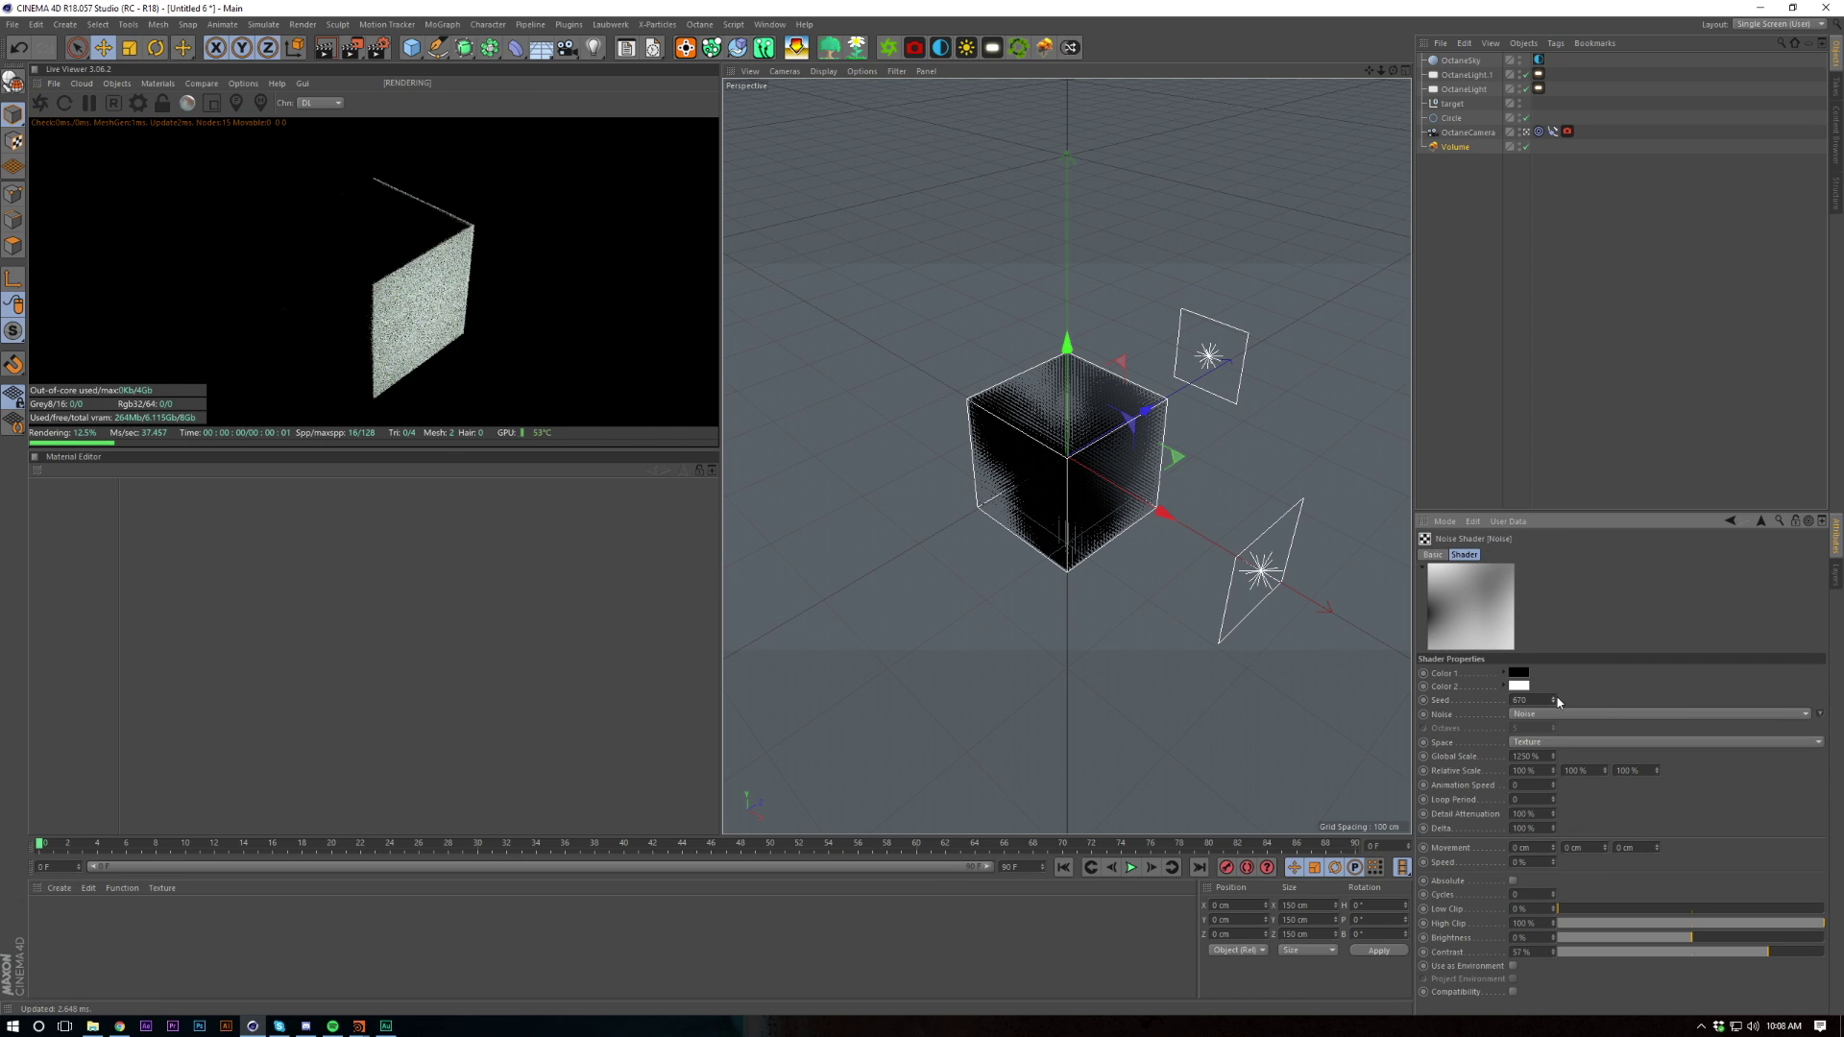
pyautogui.click(1557, 701)
pyautogui.click(1557, 700)
pyautogui.click(1557, 700)
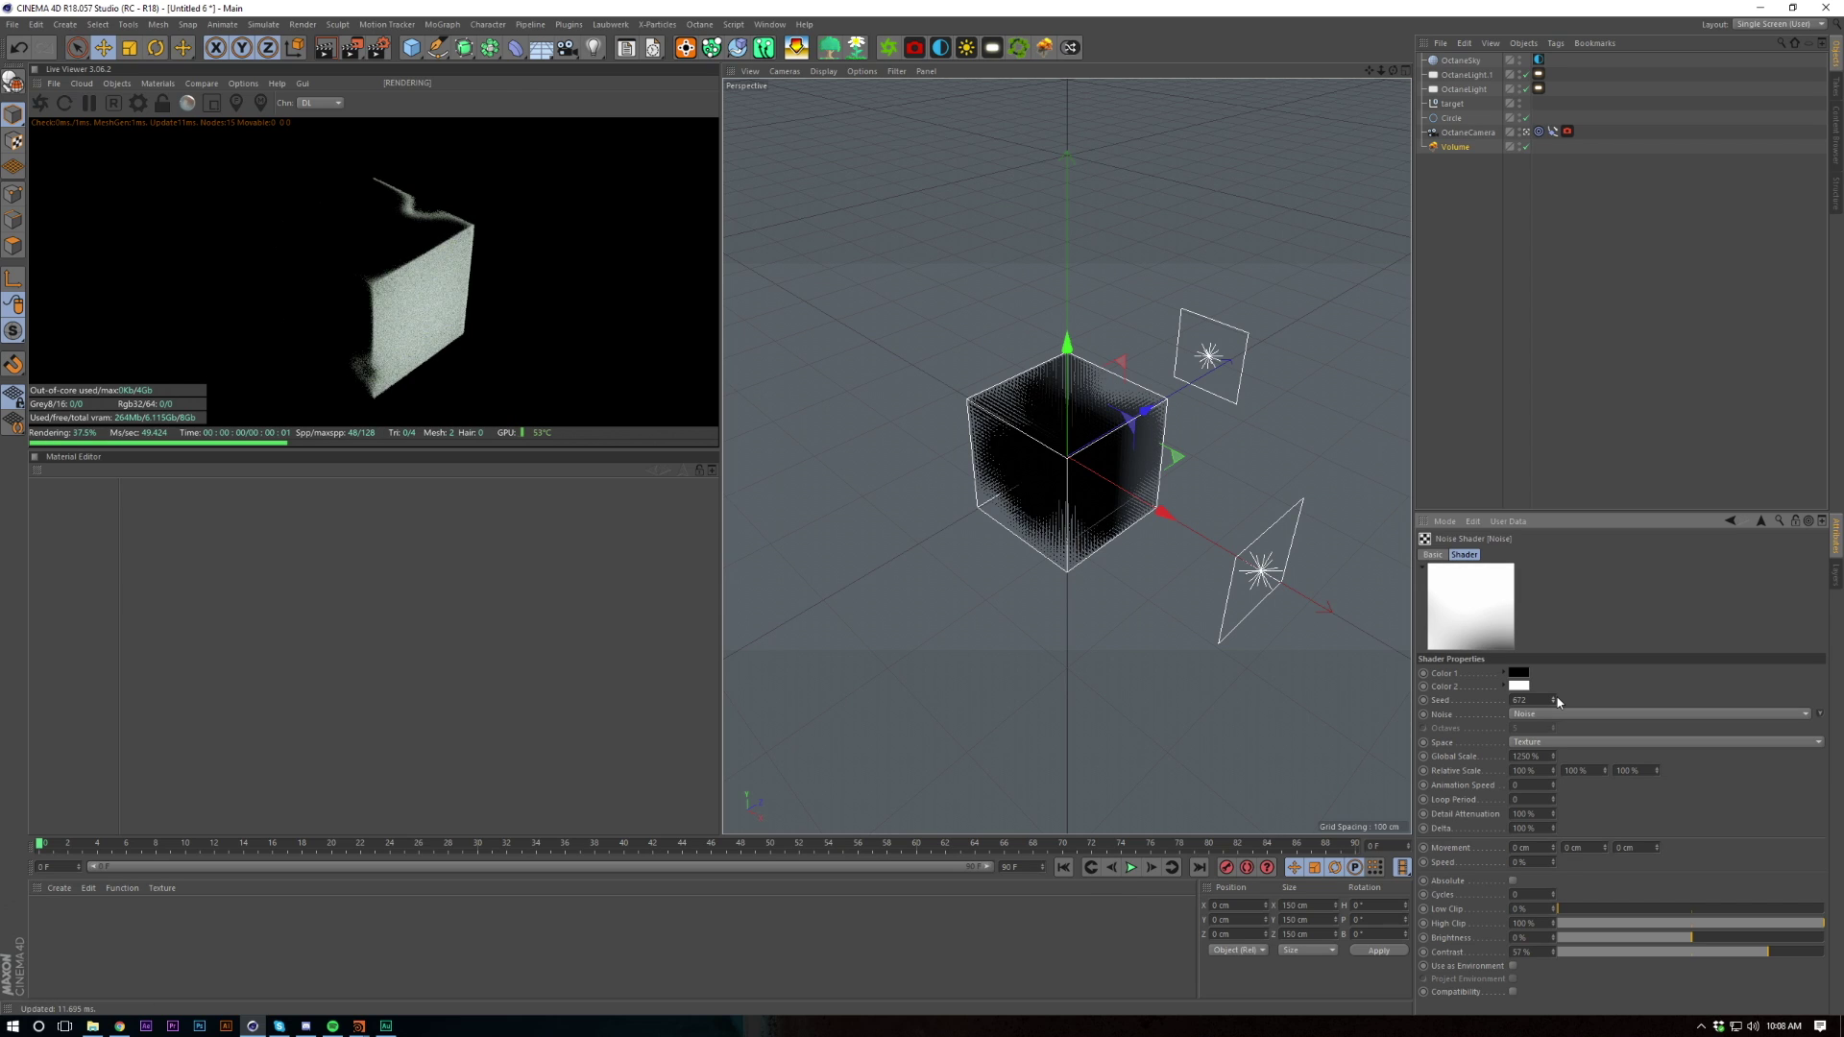
pyautogui.click(1557, 700)
pyautogui.click(1557, 700)
pyautogui.click(1557, 700)
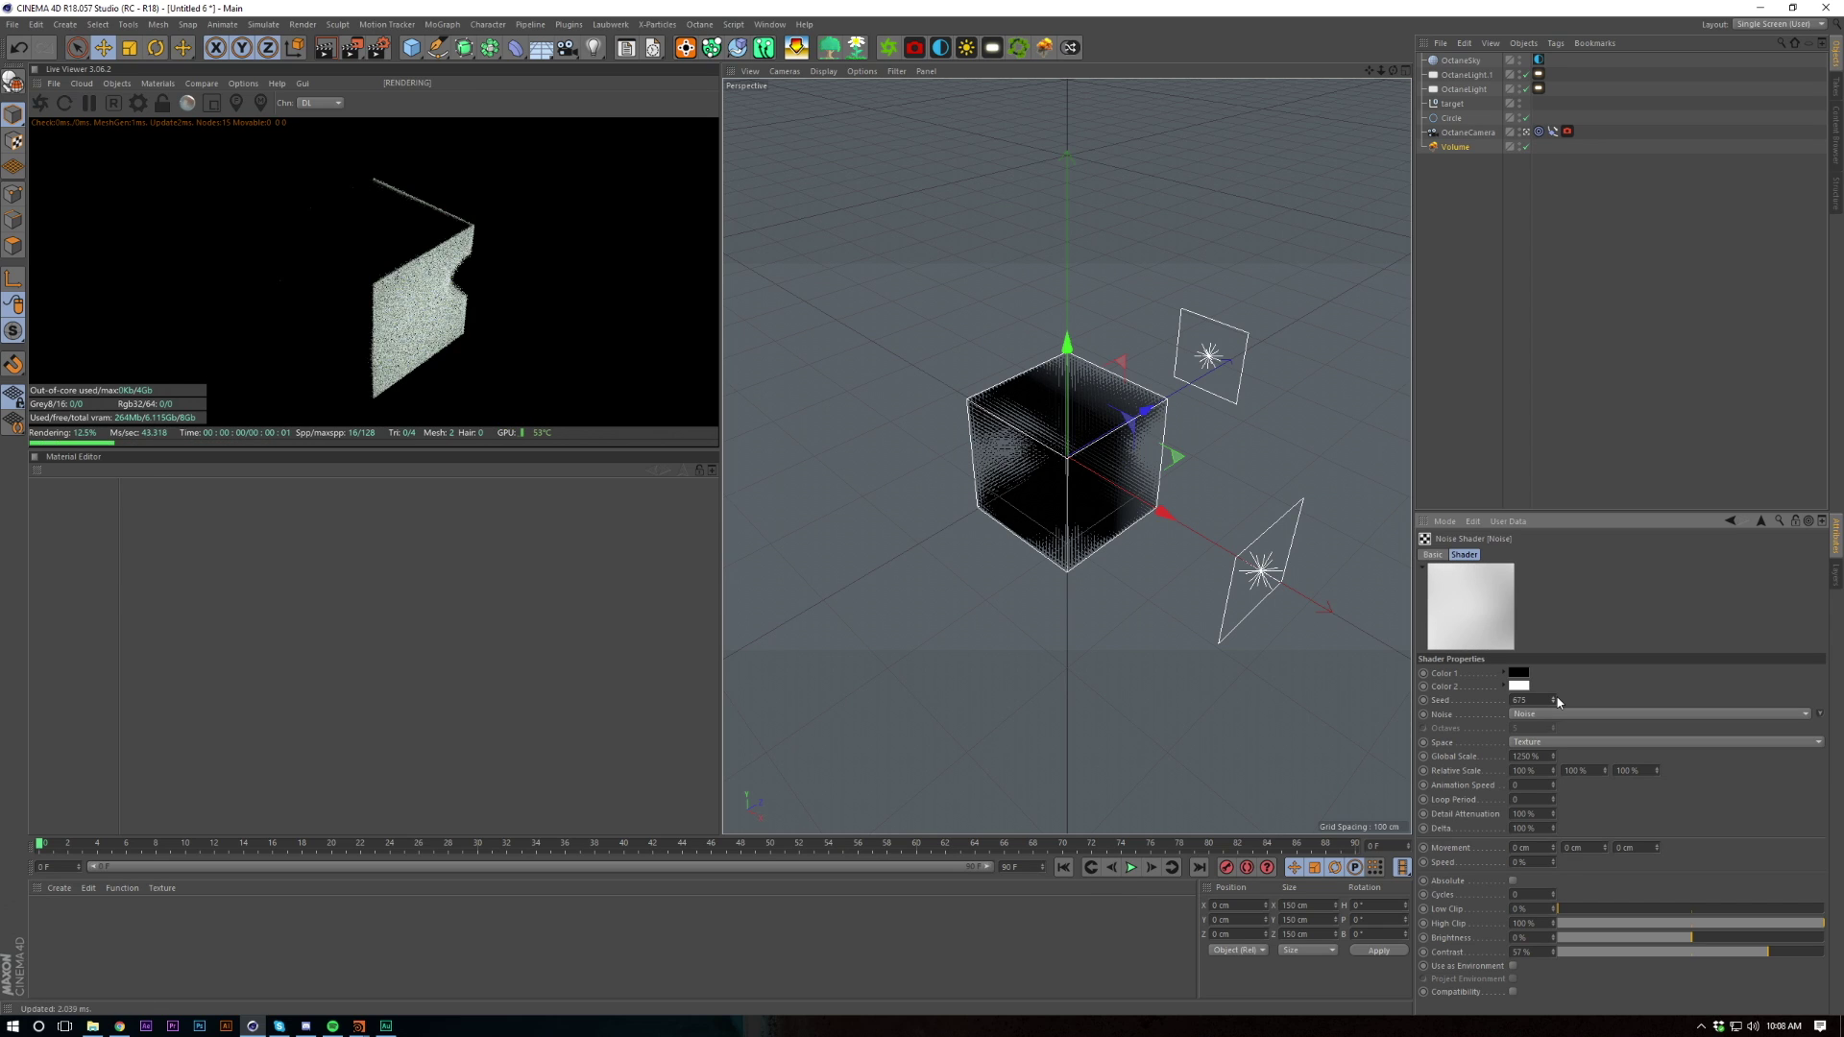
pyautogui.click(1557, 700)
pyautogui.click(1557, 701)
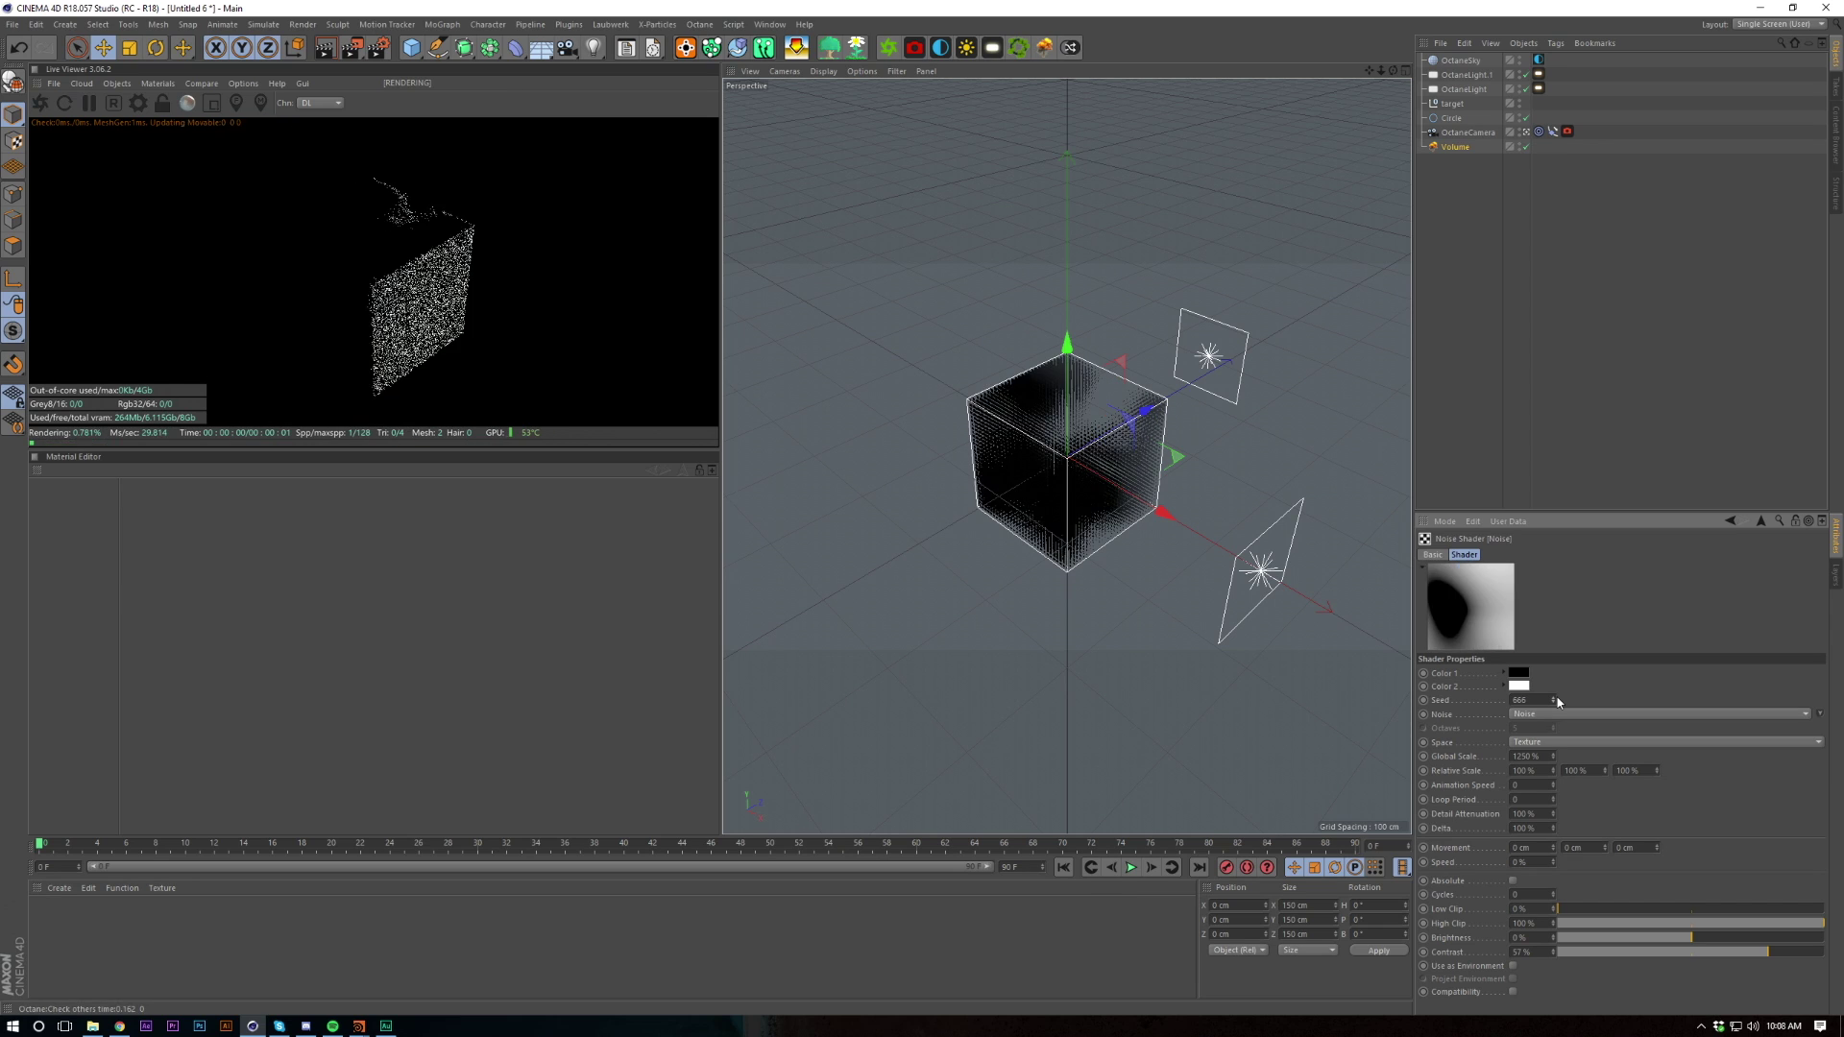
pyautogui.click(1557, 700)
pyautogui.click(1557, 700)
pyautogui.click(1557, 700)
pyautogui.click(1557, 700)
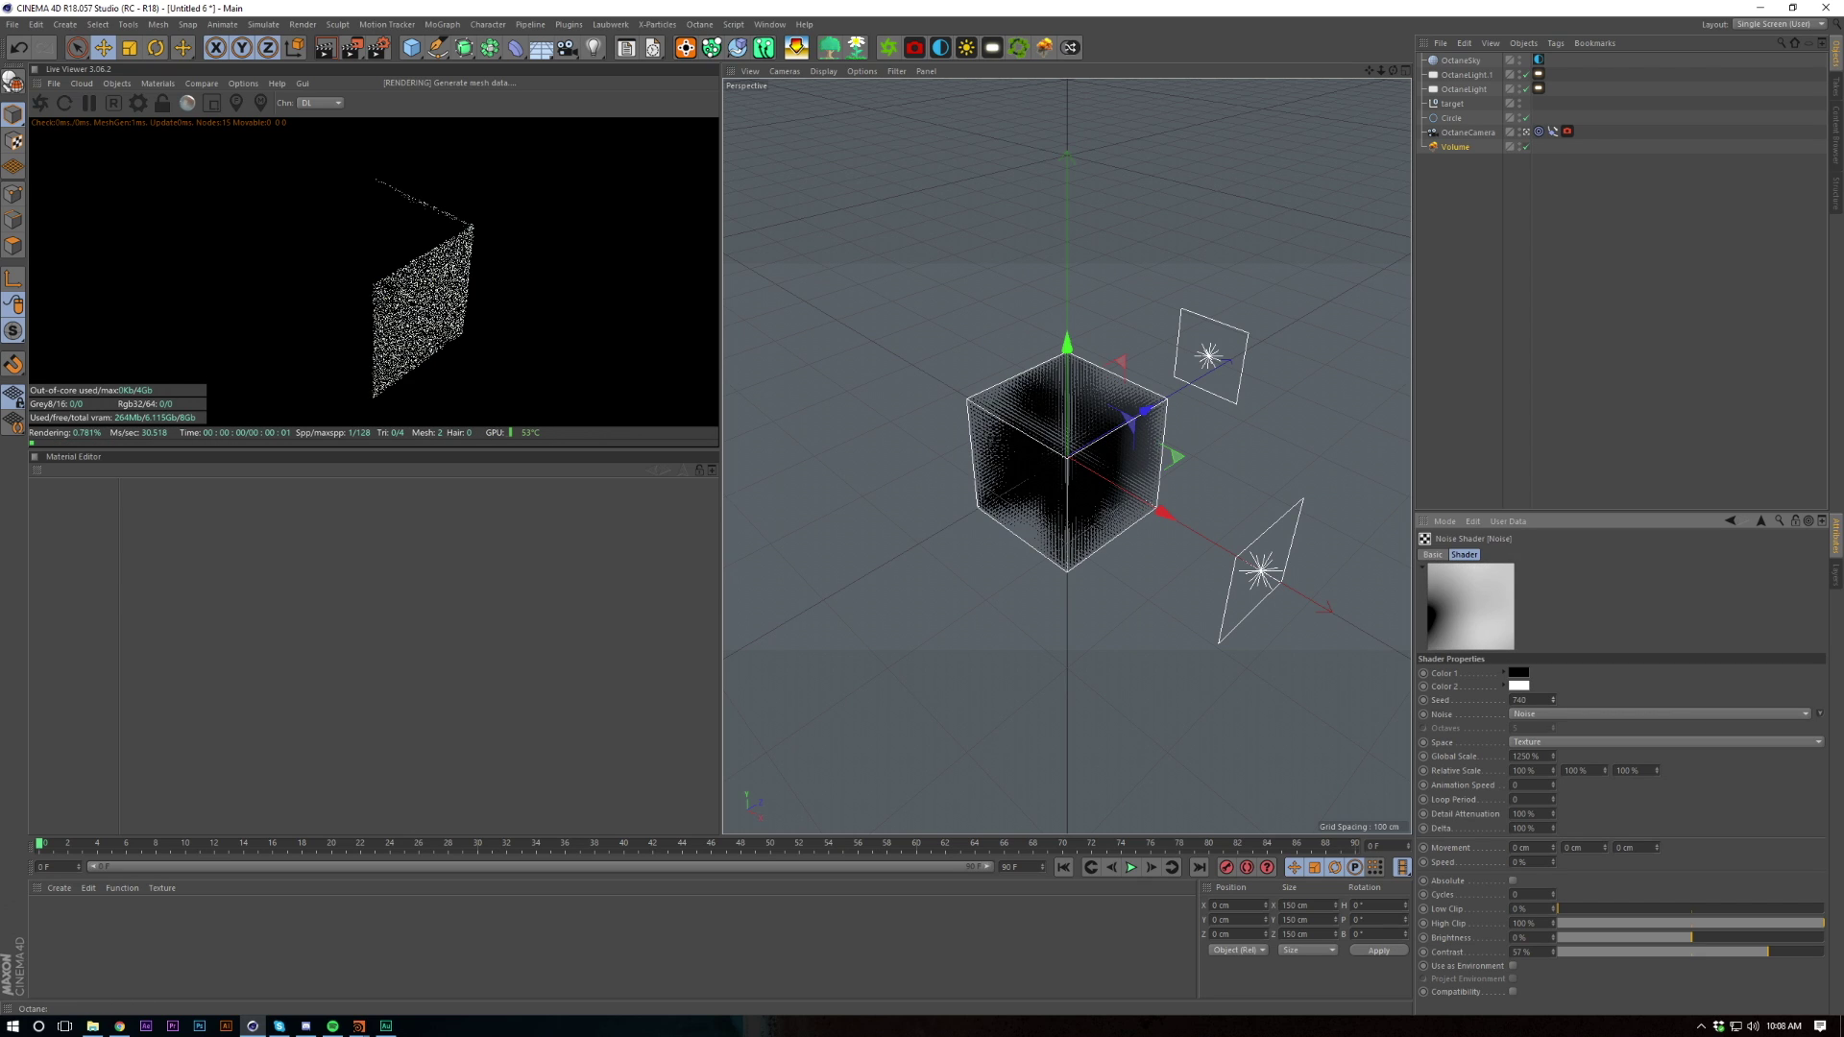
pyautogui.click(1557, 701)
pyautogui.click(1557, 700)
pyautogui.click(1557, 701)
pyautogui.click(1557, 700)
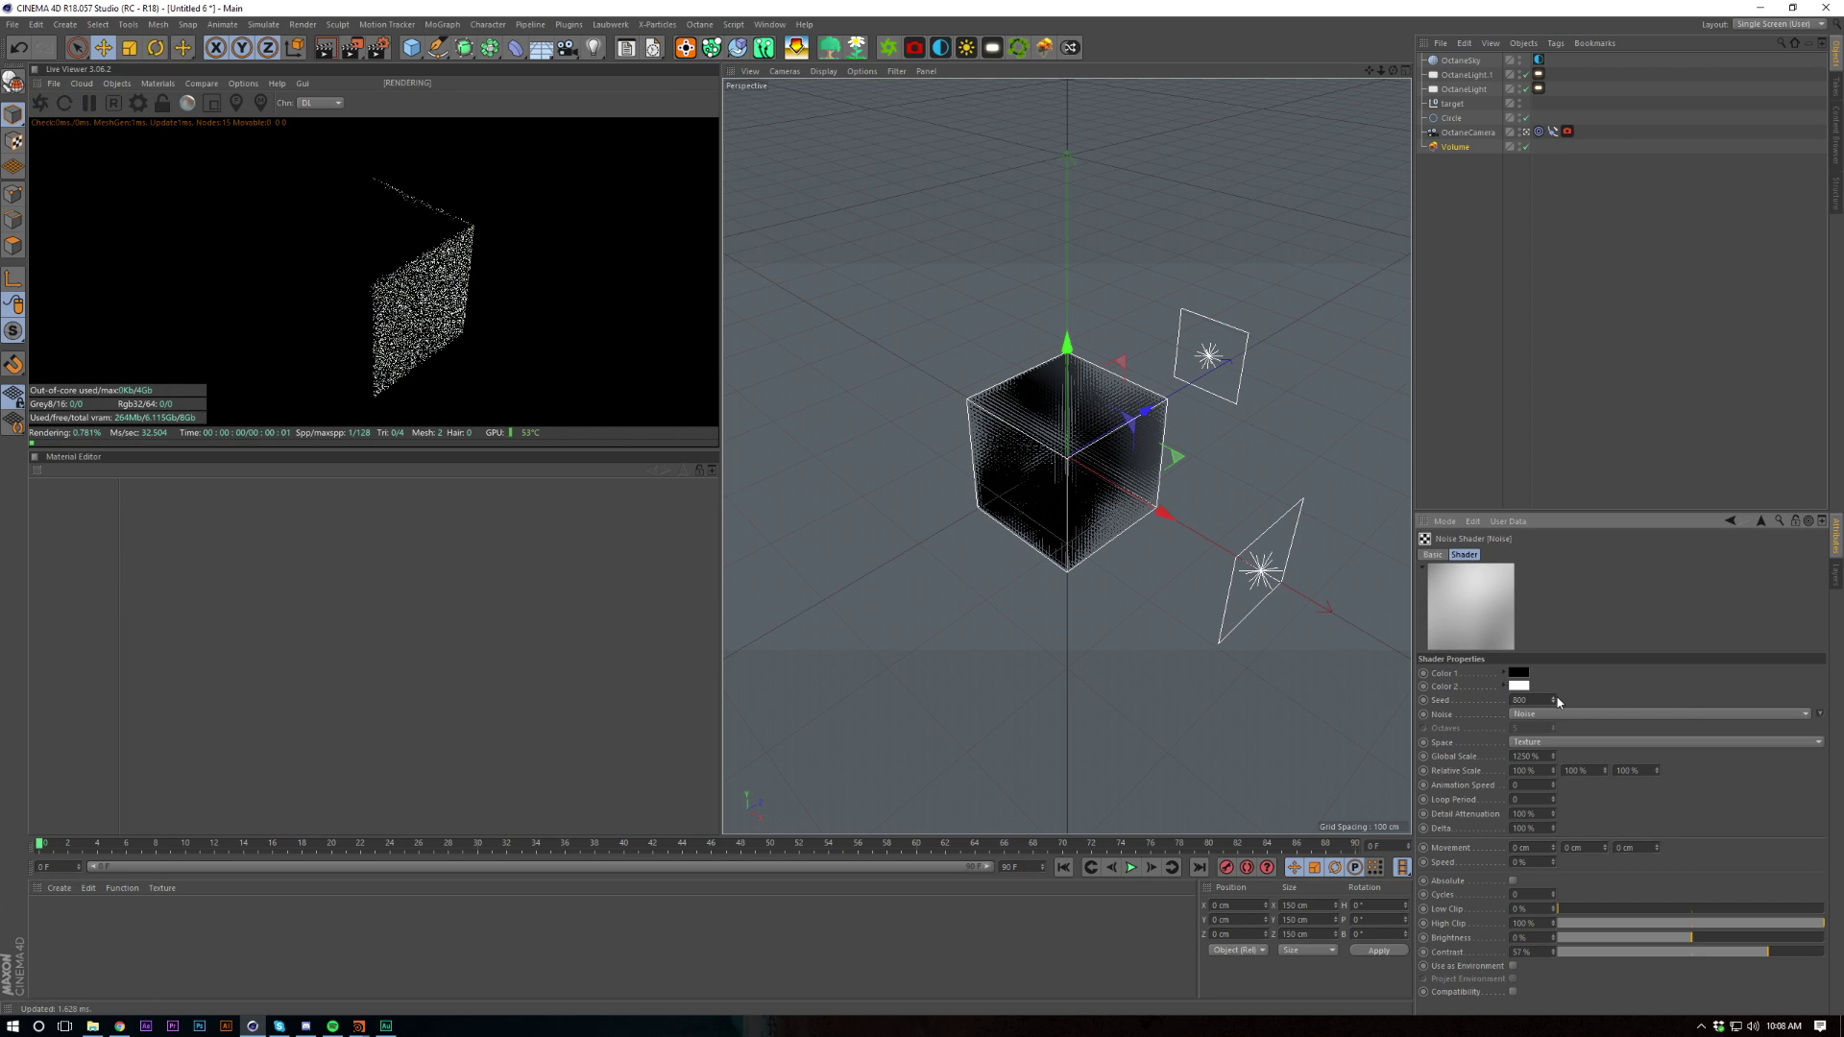
pyautogui.click(1557, 700)
pyautogui.click(1557, 701)
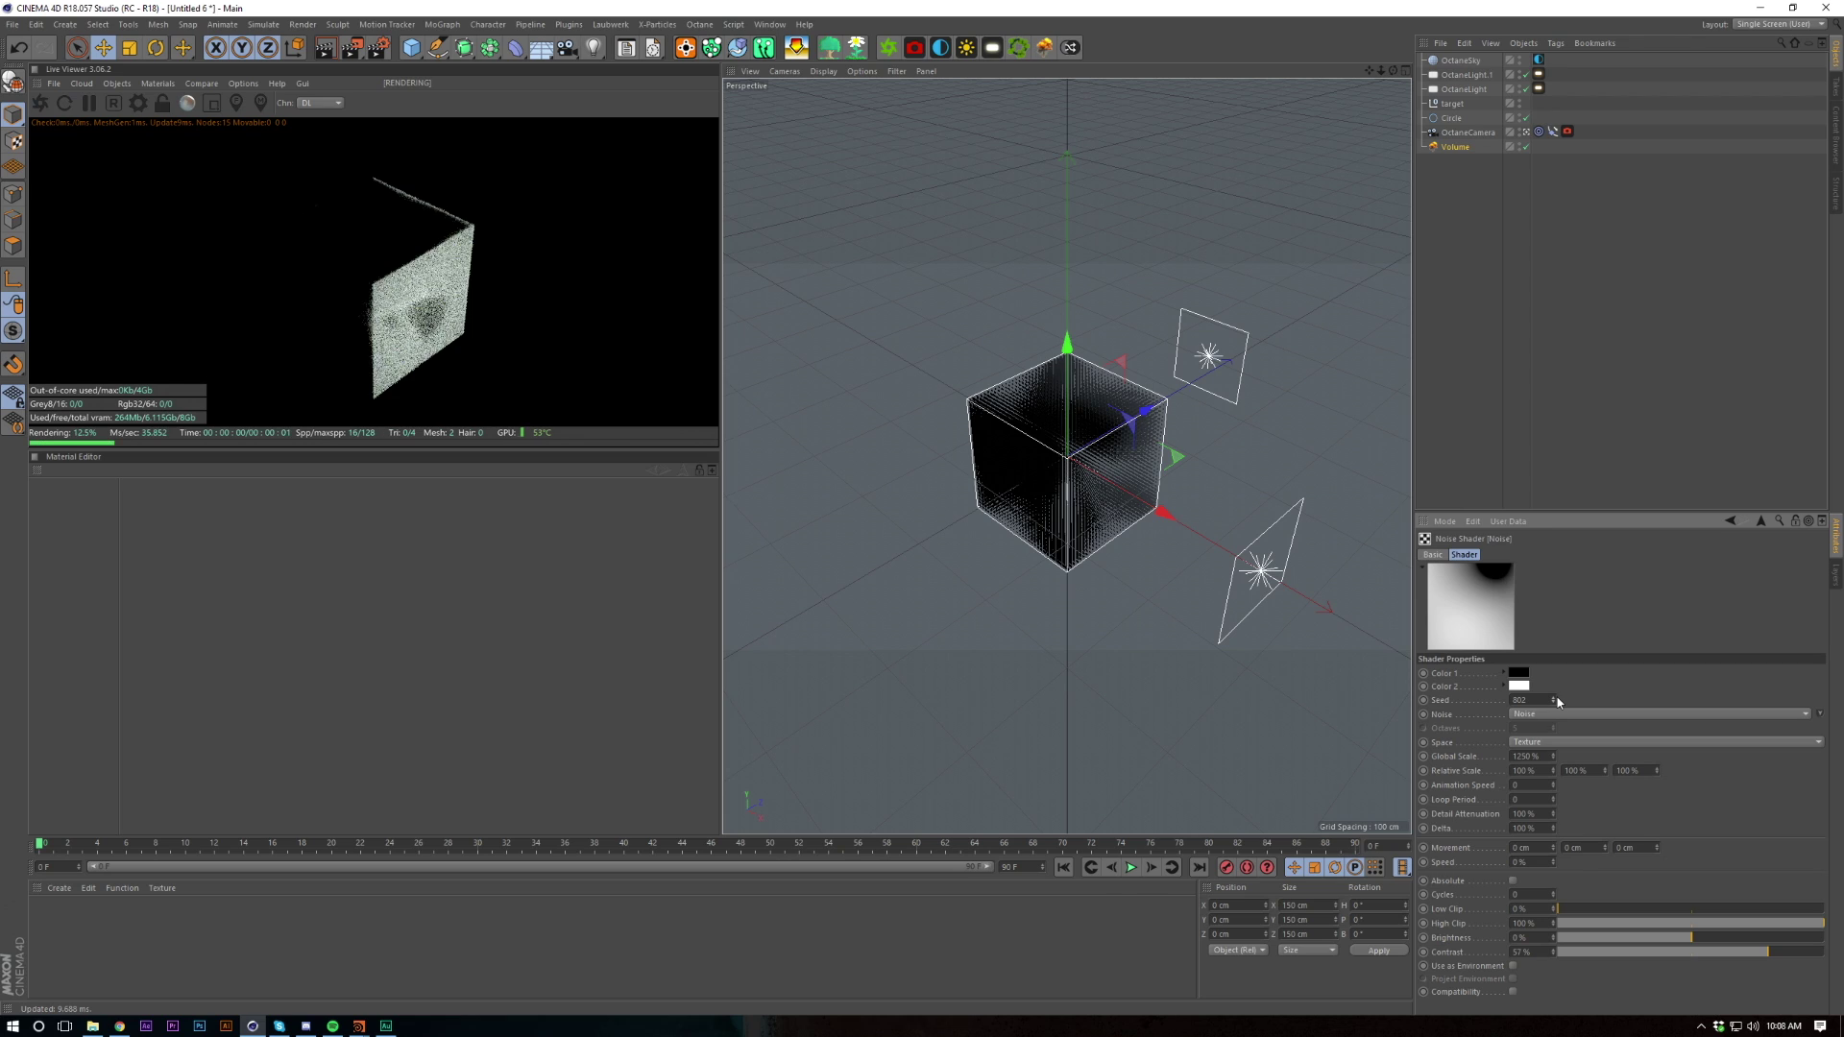
pyautogui.click(1766, 523)
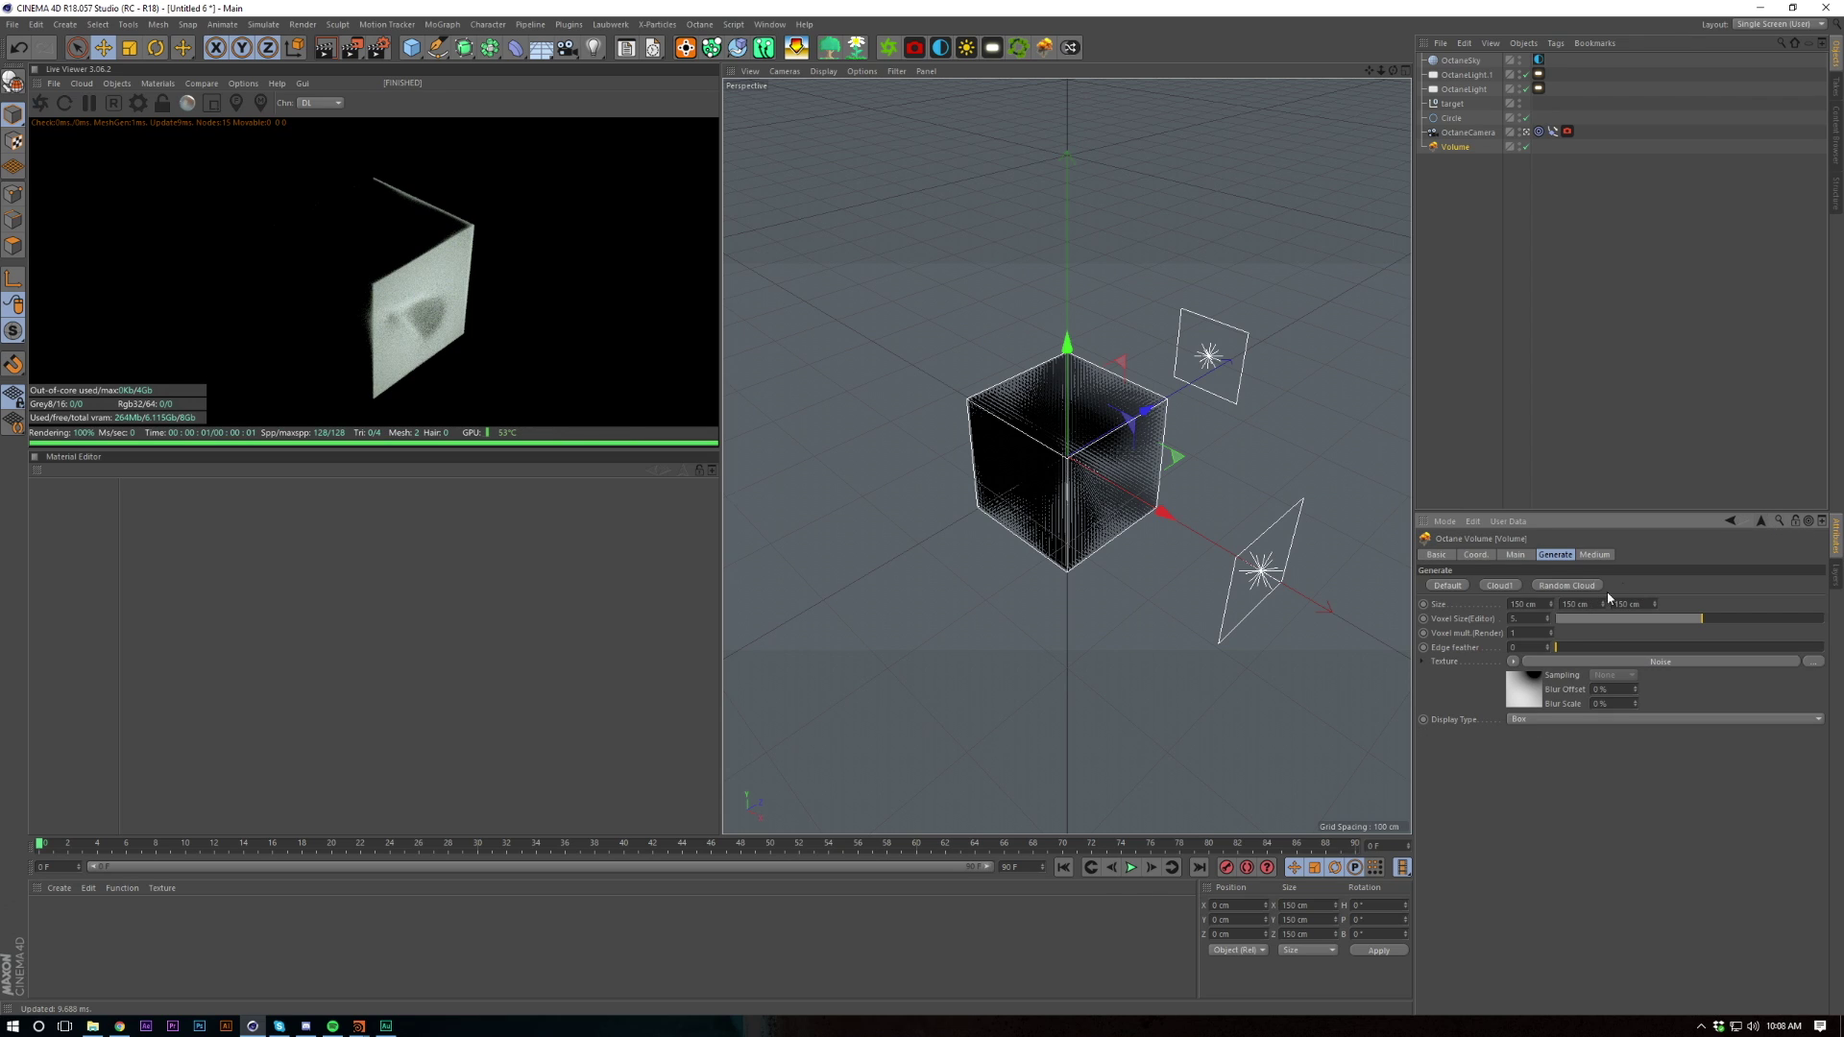
# Try Volume Medium Density values of 10000 and 1000
pyautogui.click(1513, 646)
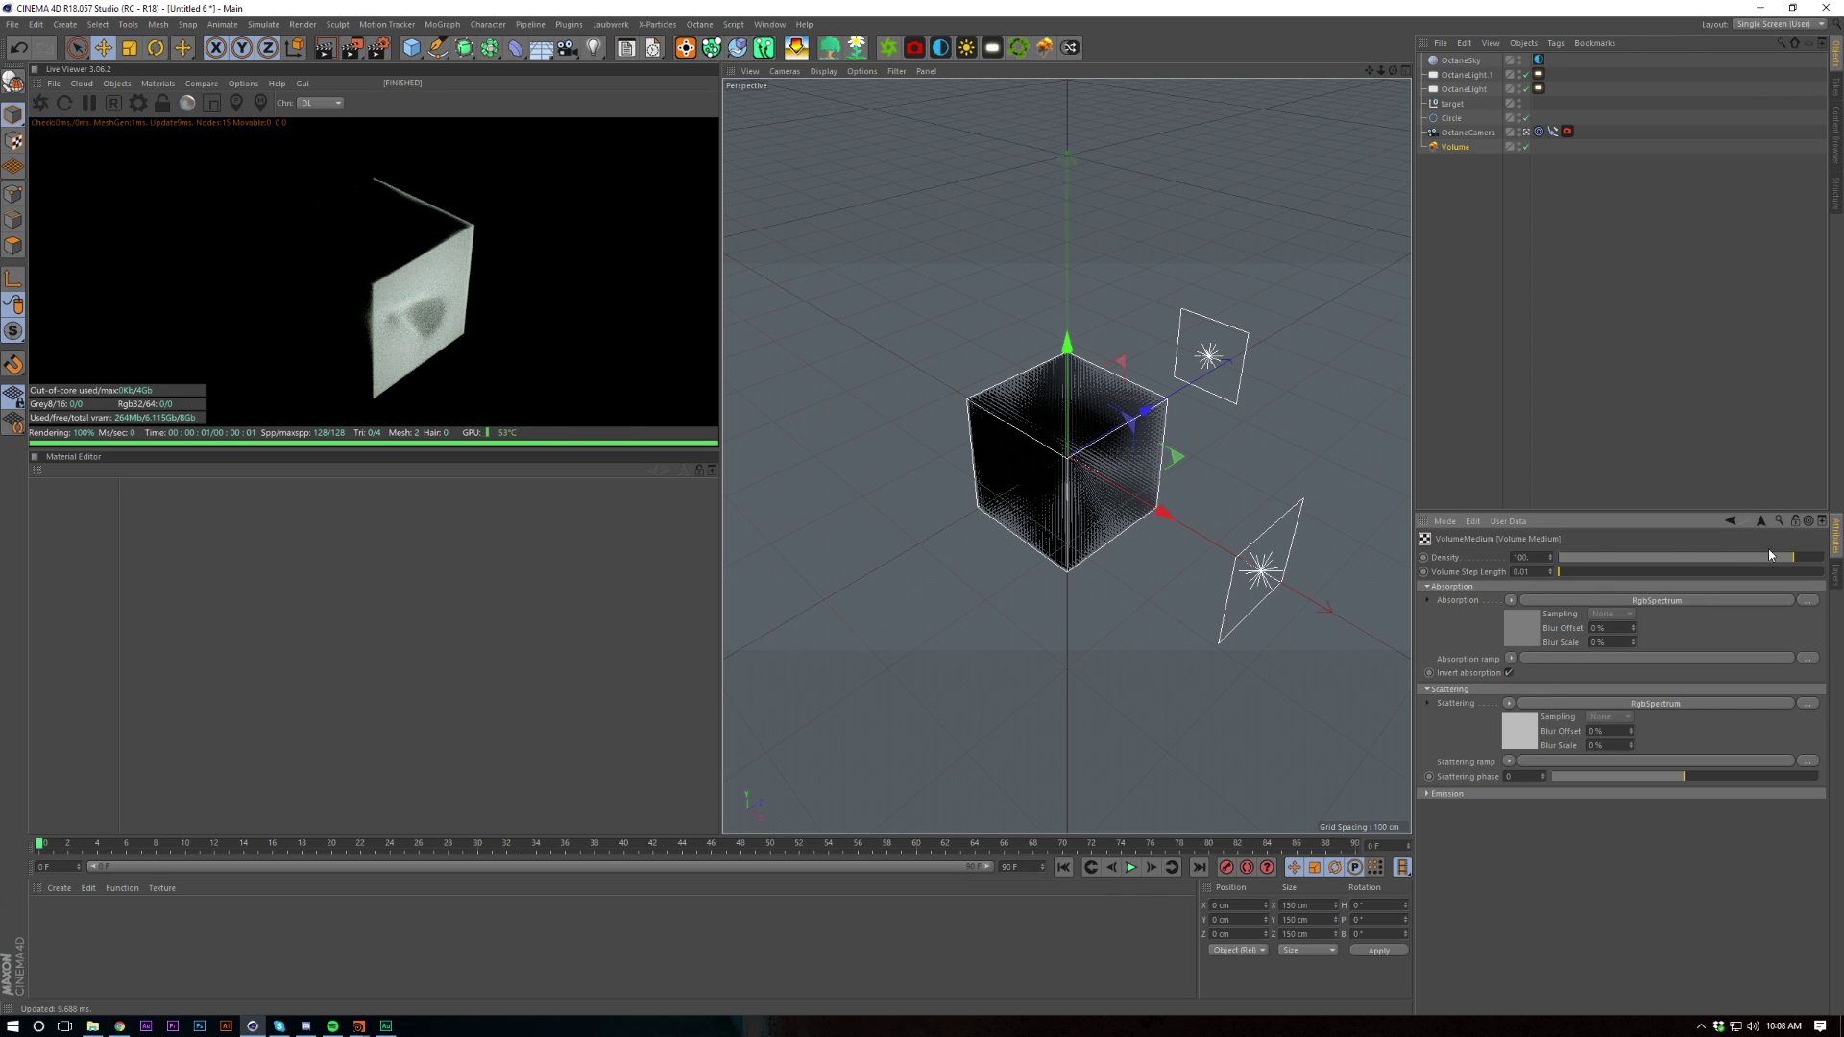
pyautogui.doubleClick(1529, 558)
pyautogui.write('10000')
pyautogui.press('Return')
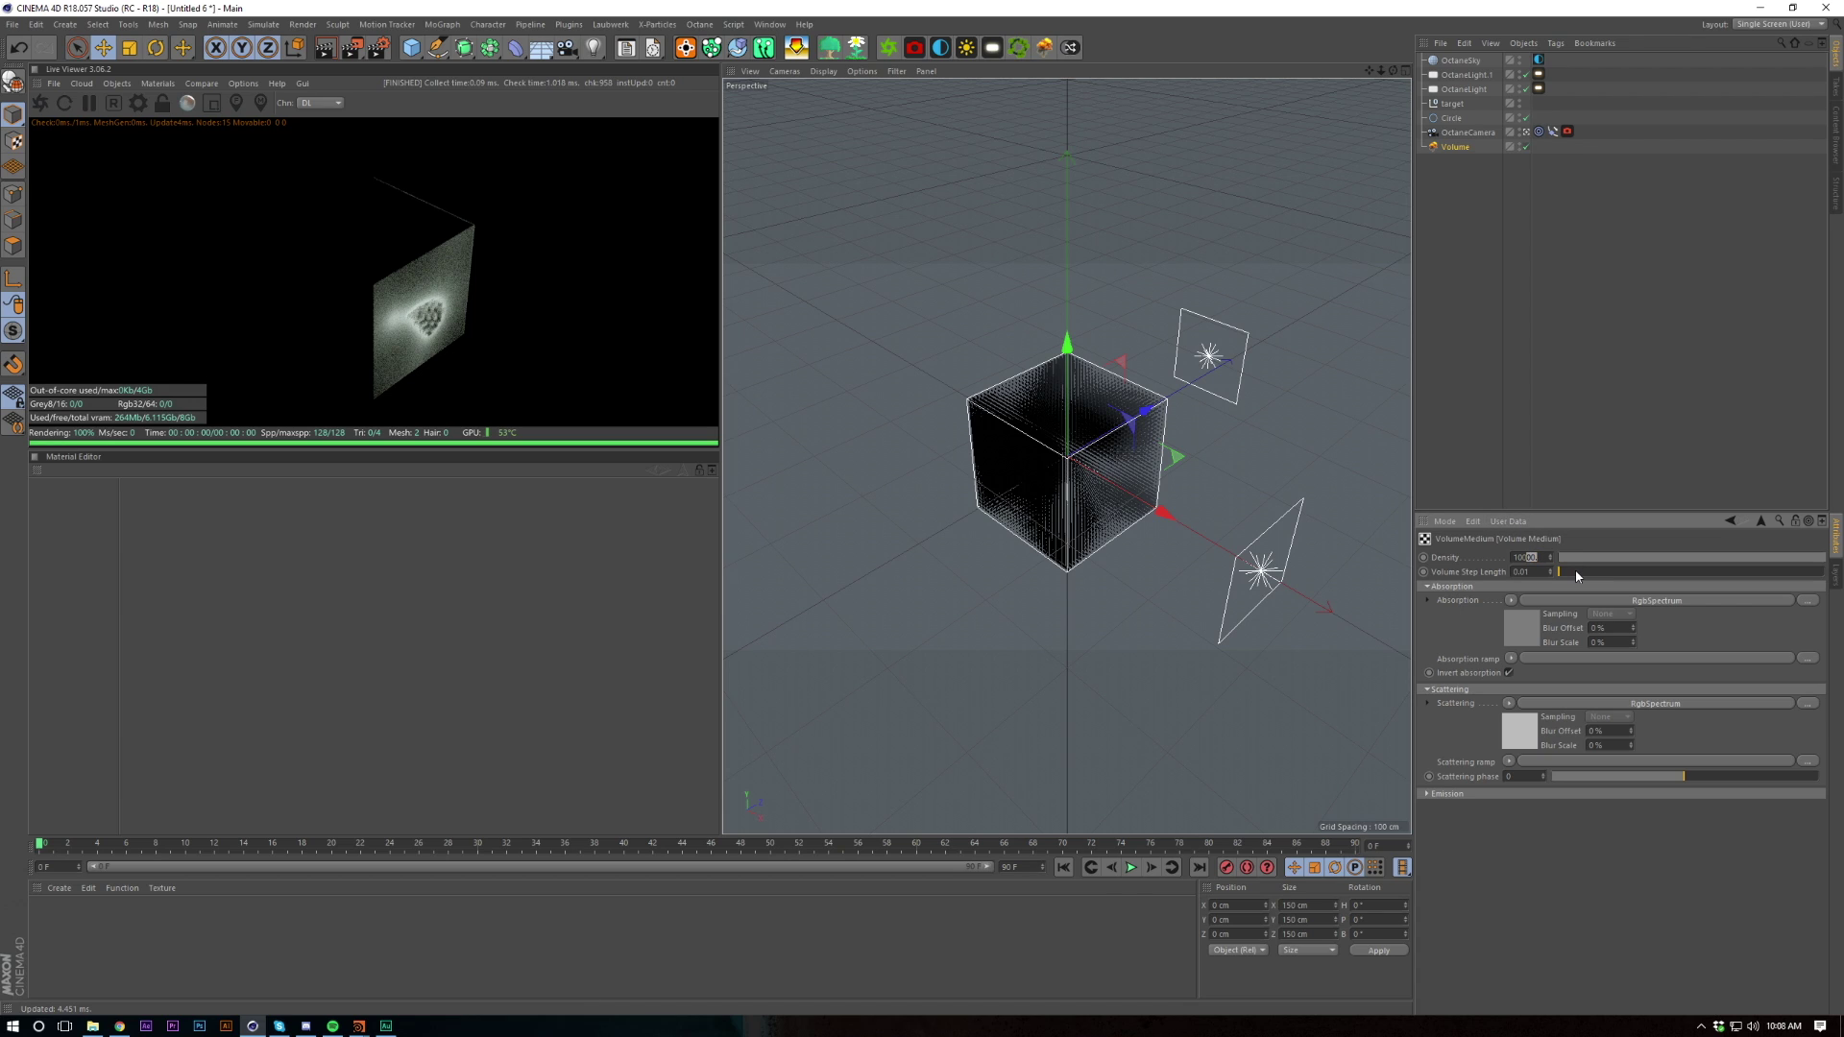
pyautogui.press('Return')
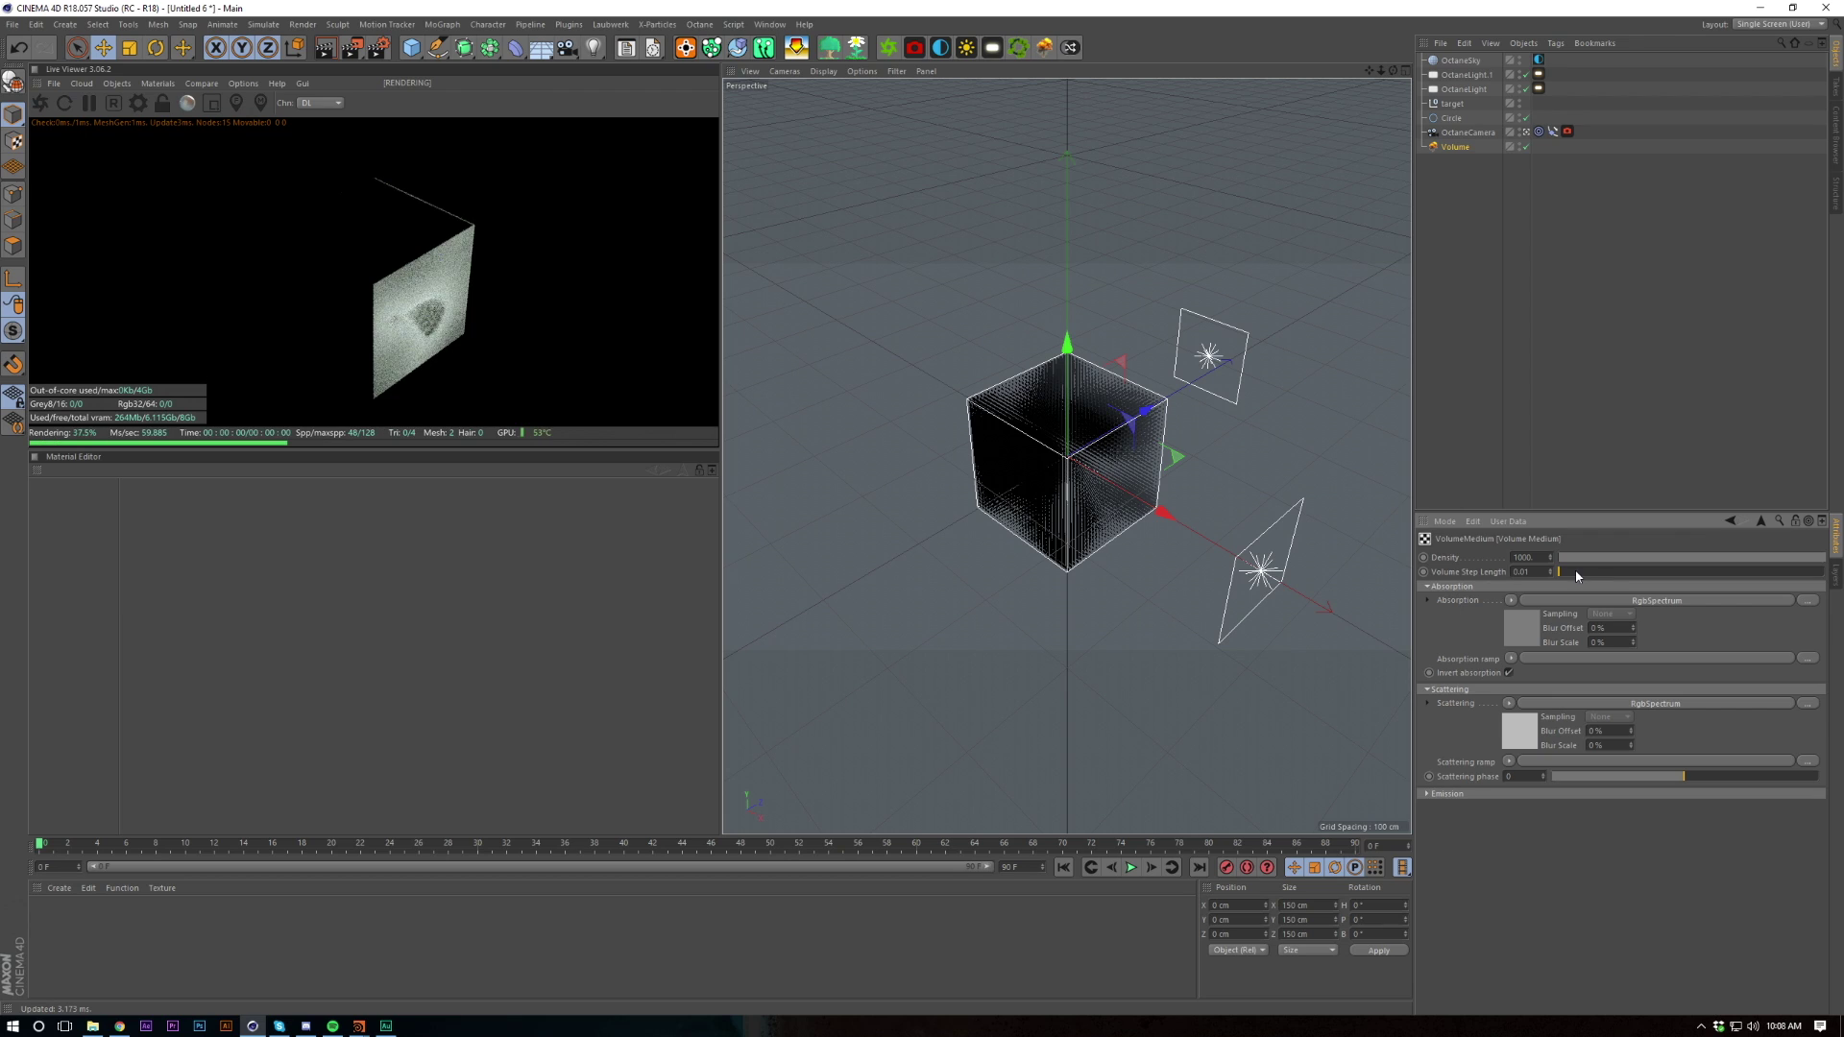
# Try Density 300 and 3000, then settle on a Density of 1500
pyautogui.doubleClick(1544, 559)
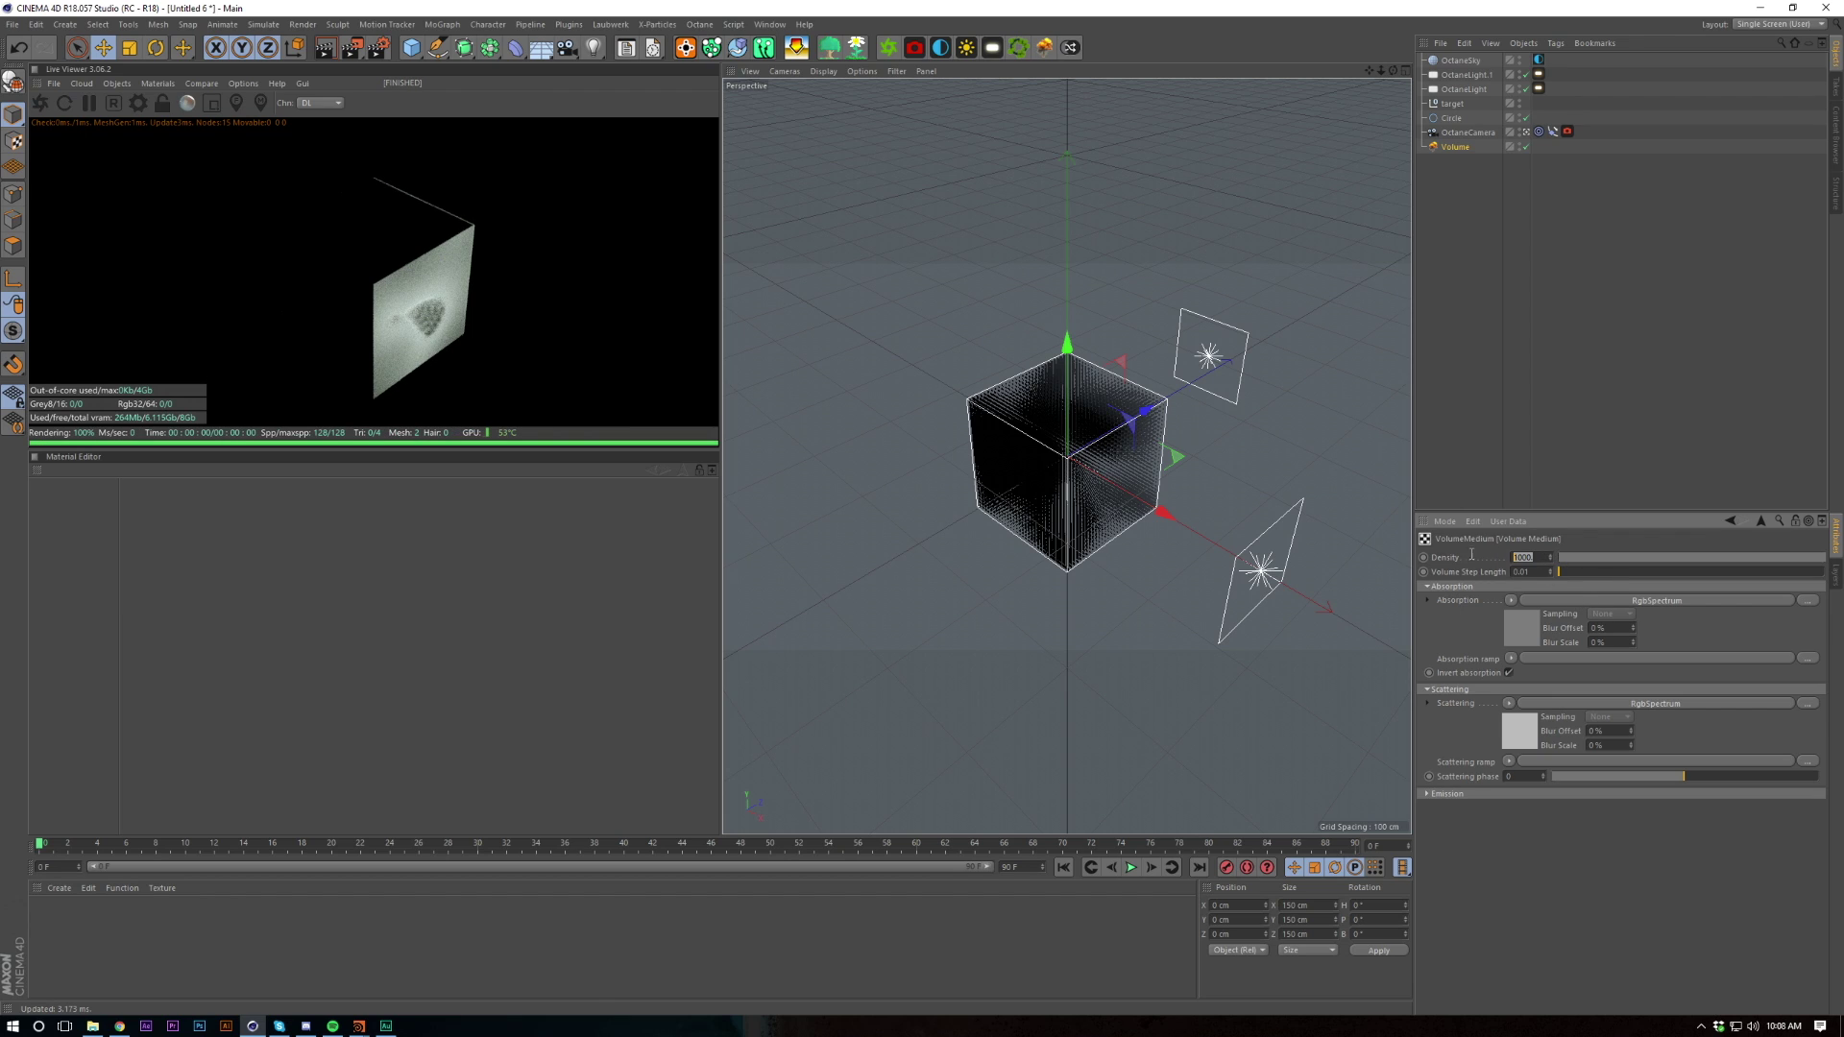
pyautogui.write('300')
pyautogui.press('Return')
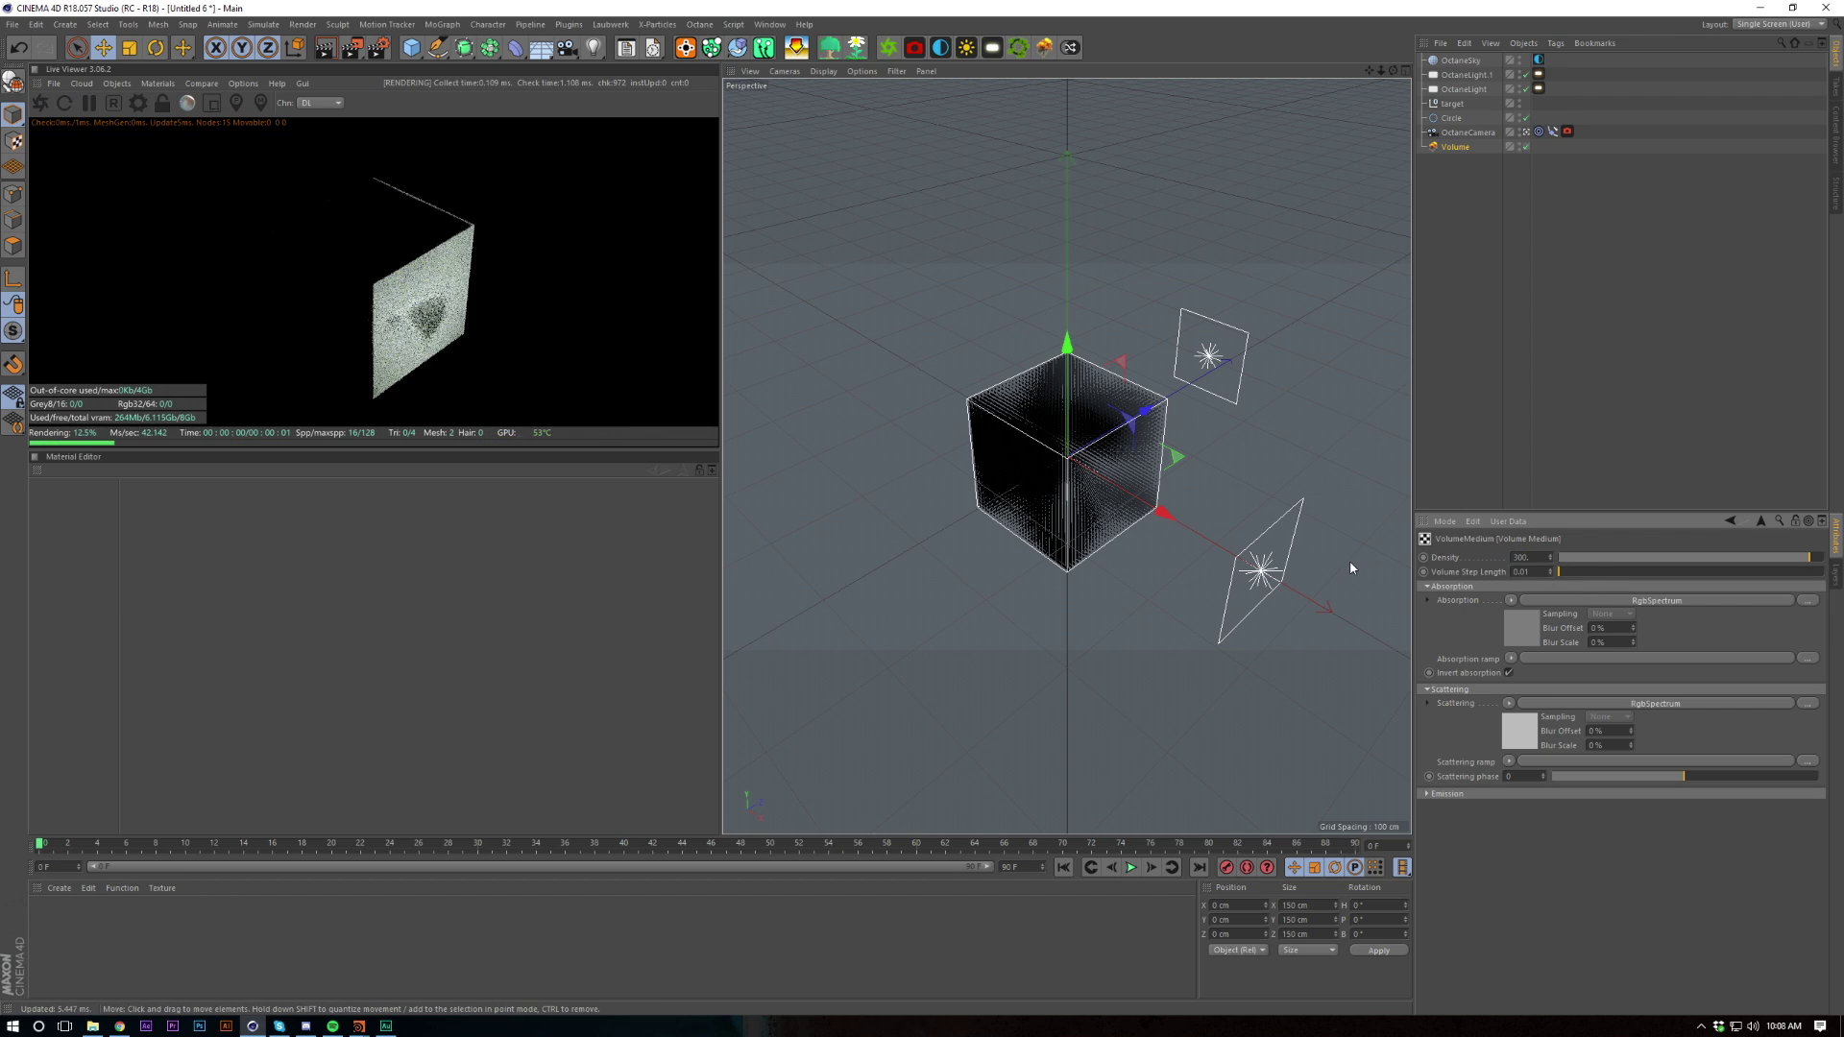
pyautogui.press('Return')
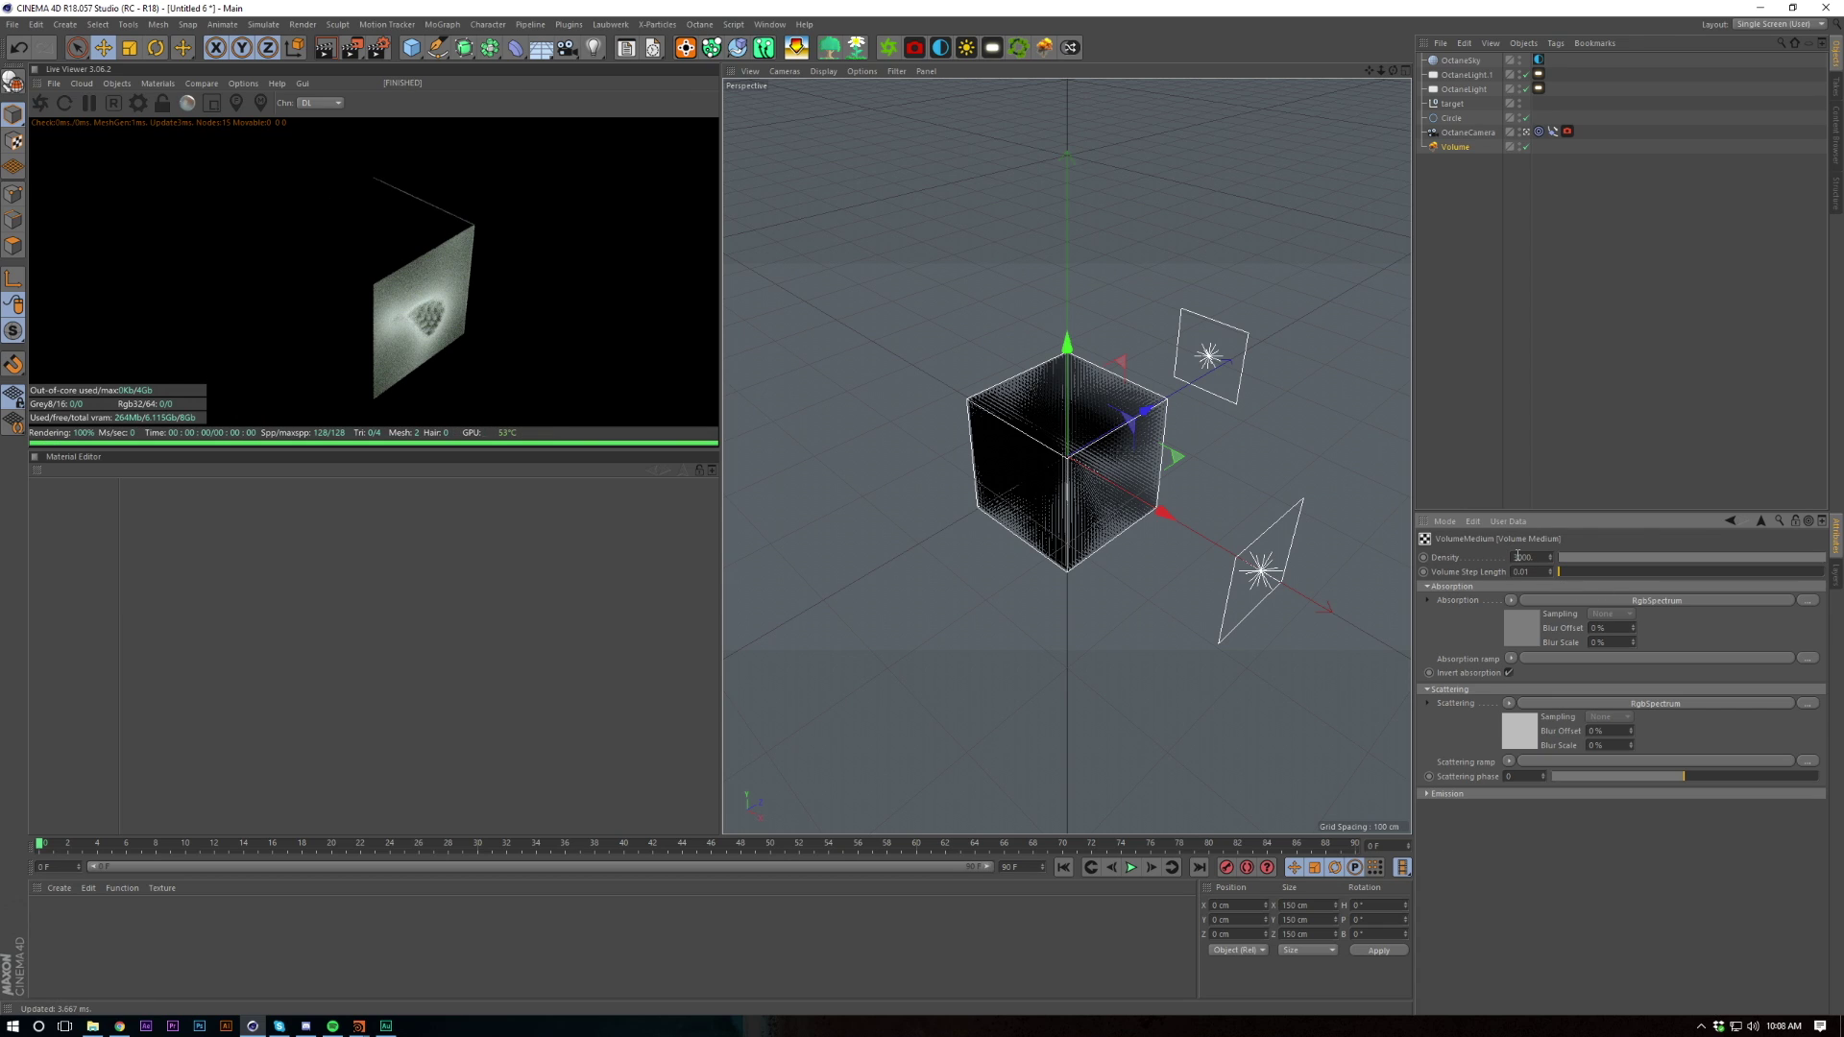
pyautogui.doubleClick(1527, 557)
pyautogui.write('1500')
pyautogui.press('Return')
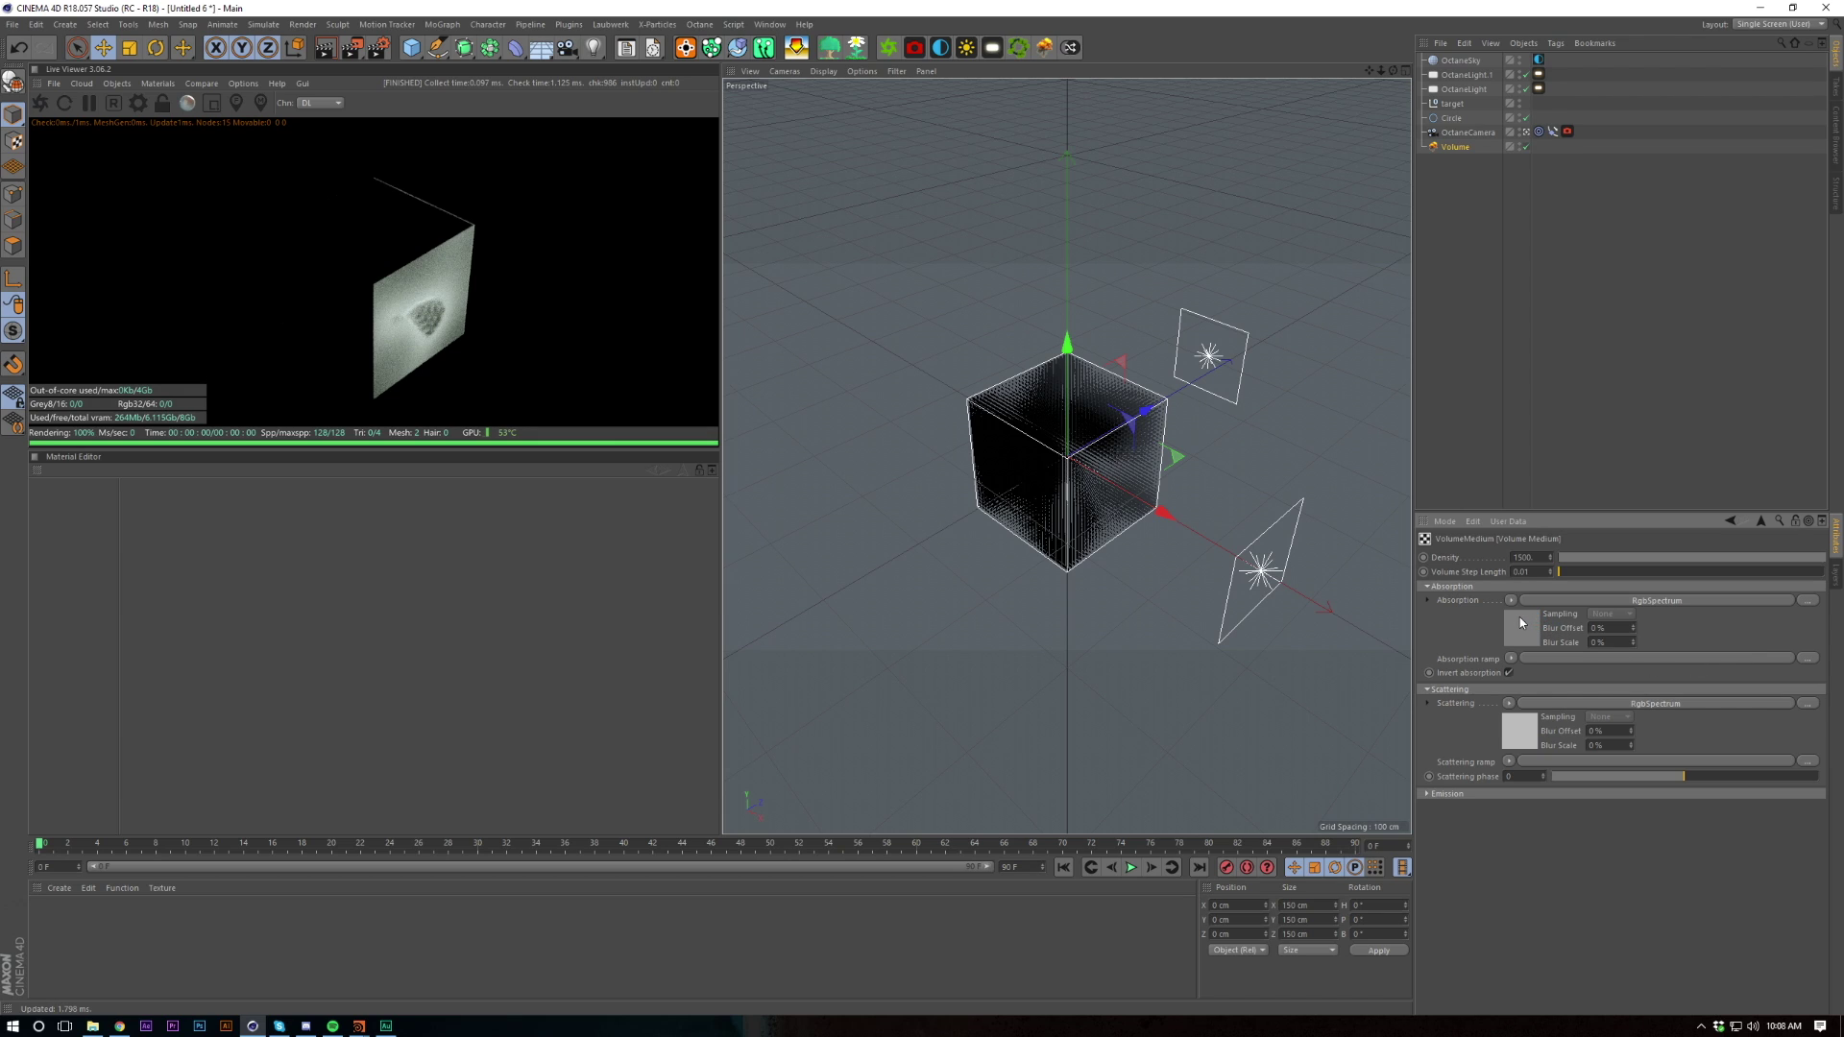
pyautogui.press('F5')
# Try a fully saturated green absorption colour on the fog medium, then undo it
pyautogui.press('F1')
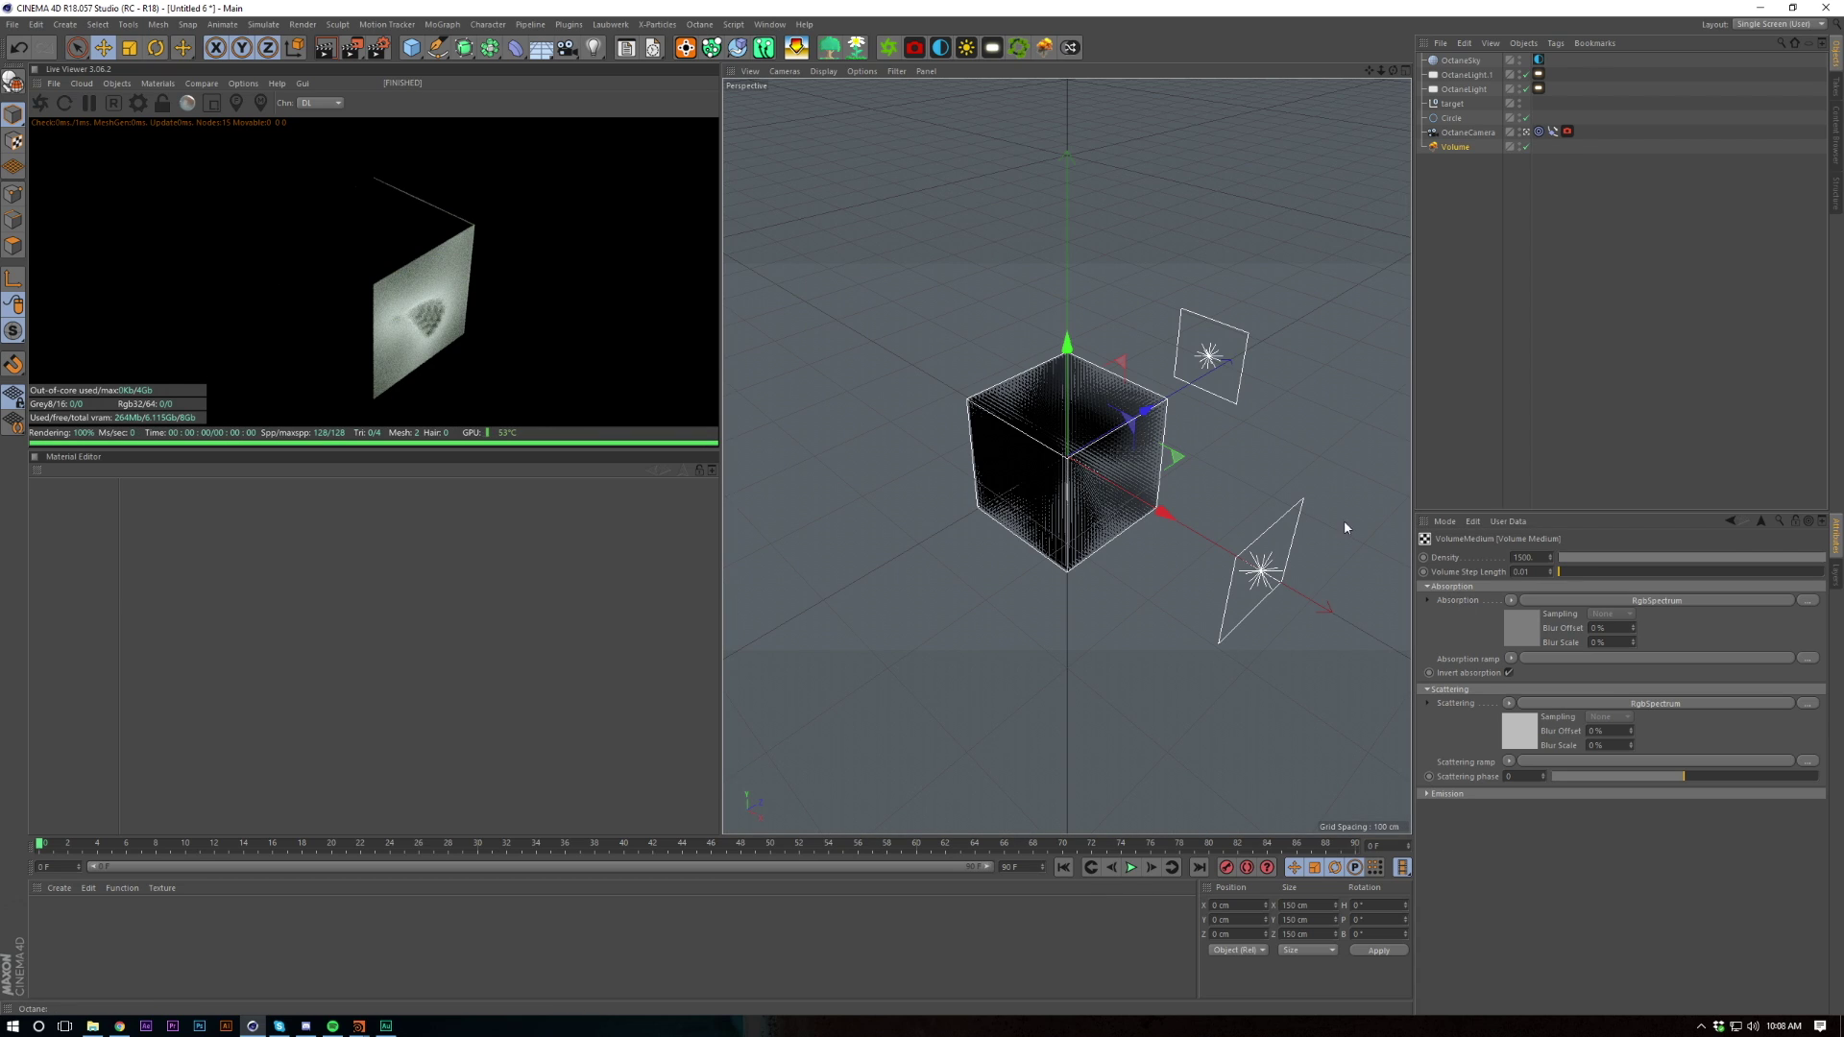
pyautogui.click(1524, 623)
pyautogui.click(1456, 591)
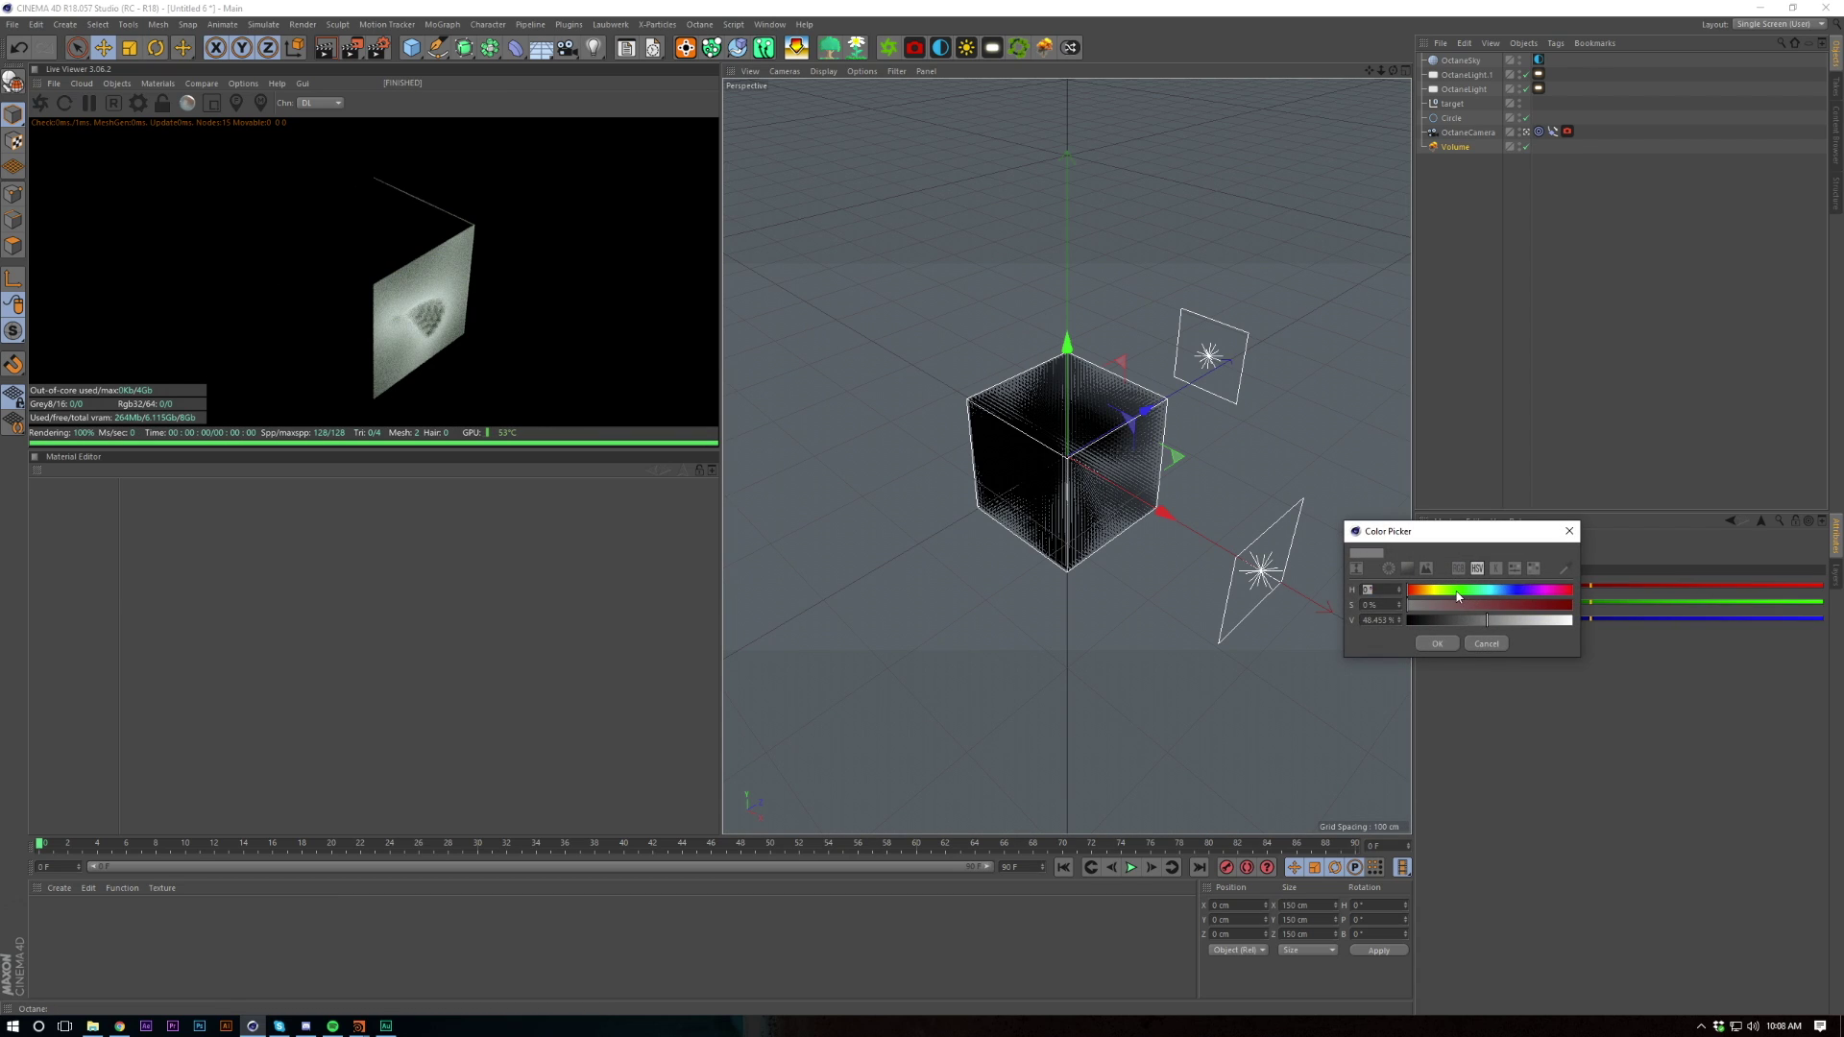
pyautogui.click(1457, 591)
pyautogui.moveTo(1473, 607); pyautogui.dragTo(1575, 621)
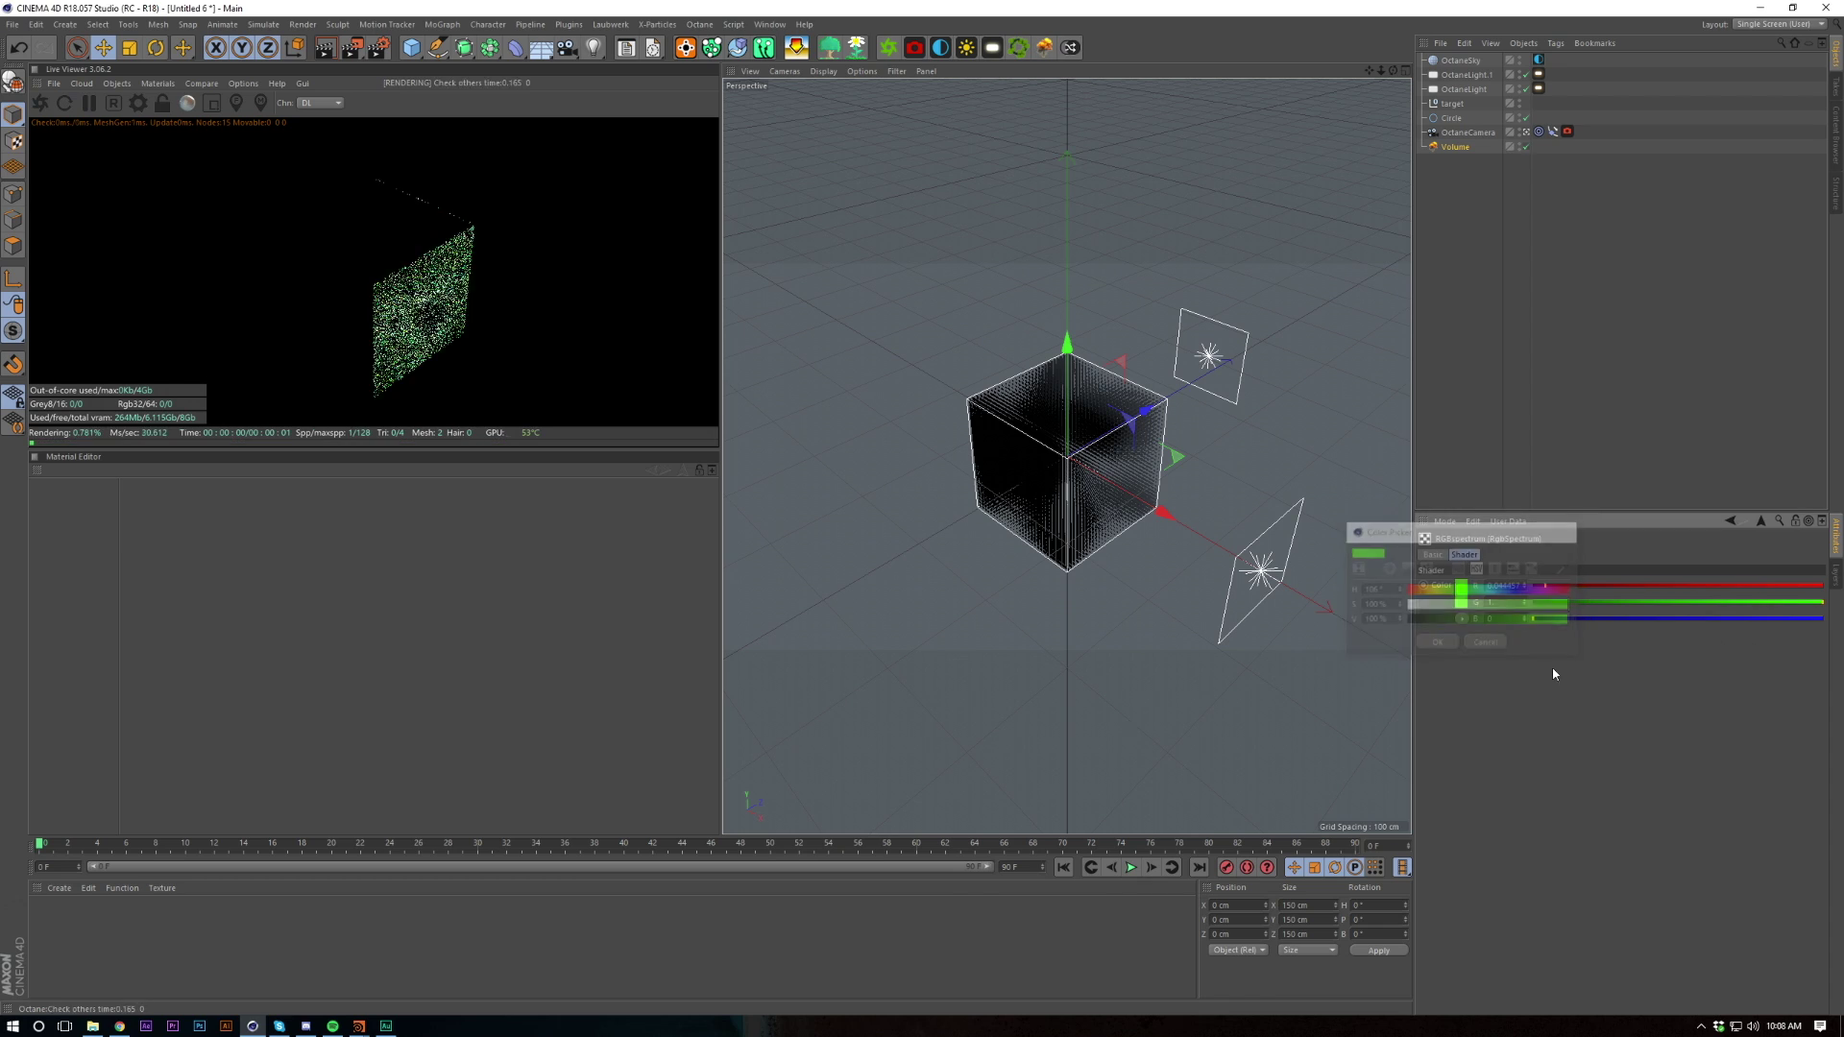
pyautogui.click(1437, 643)
pyautogui.hotkey('ctrl', 'z')
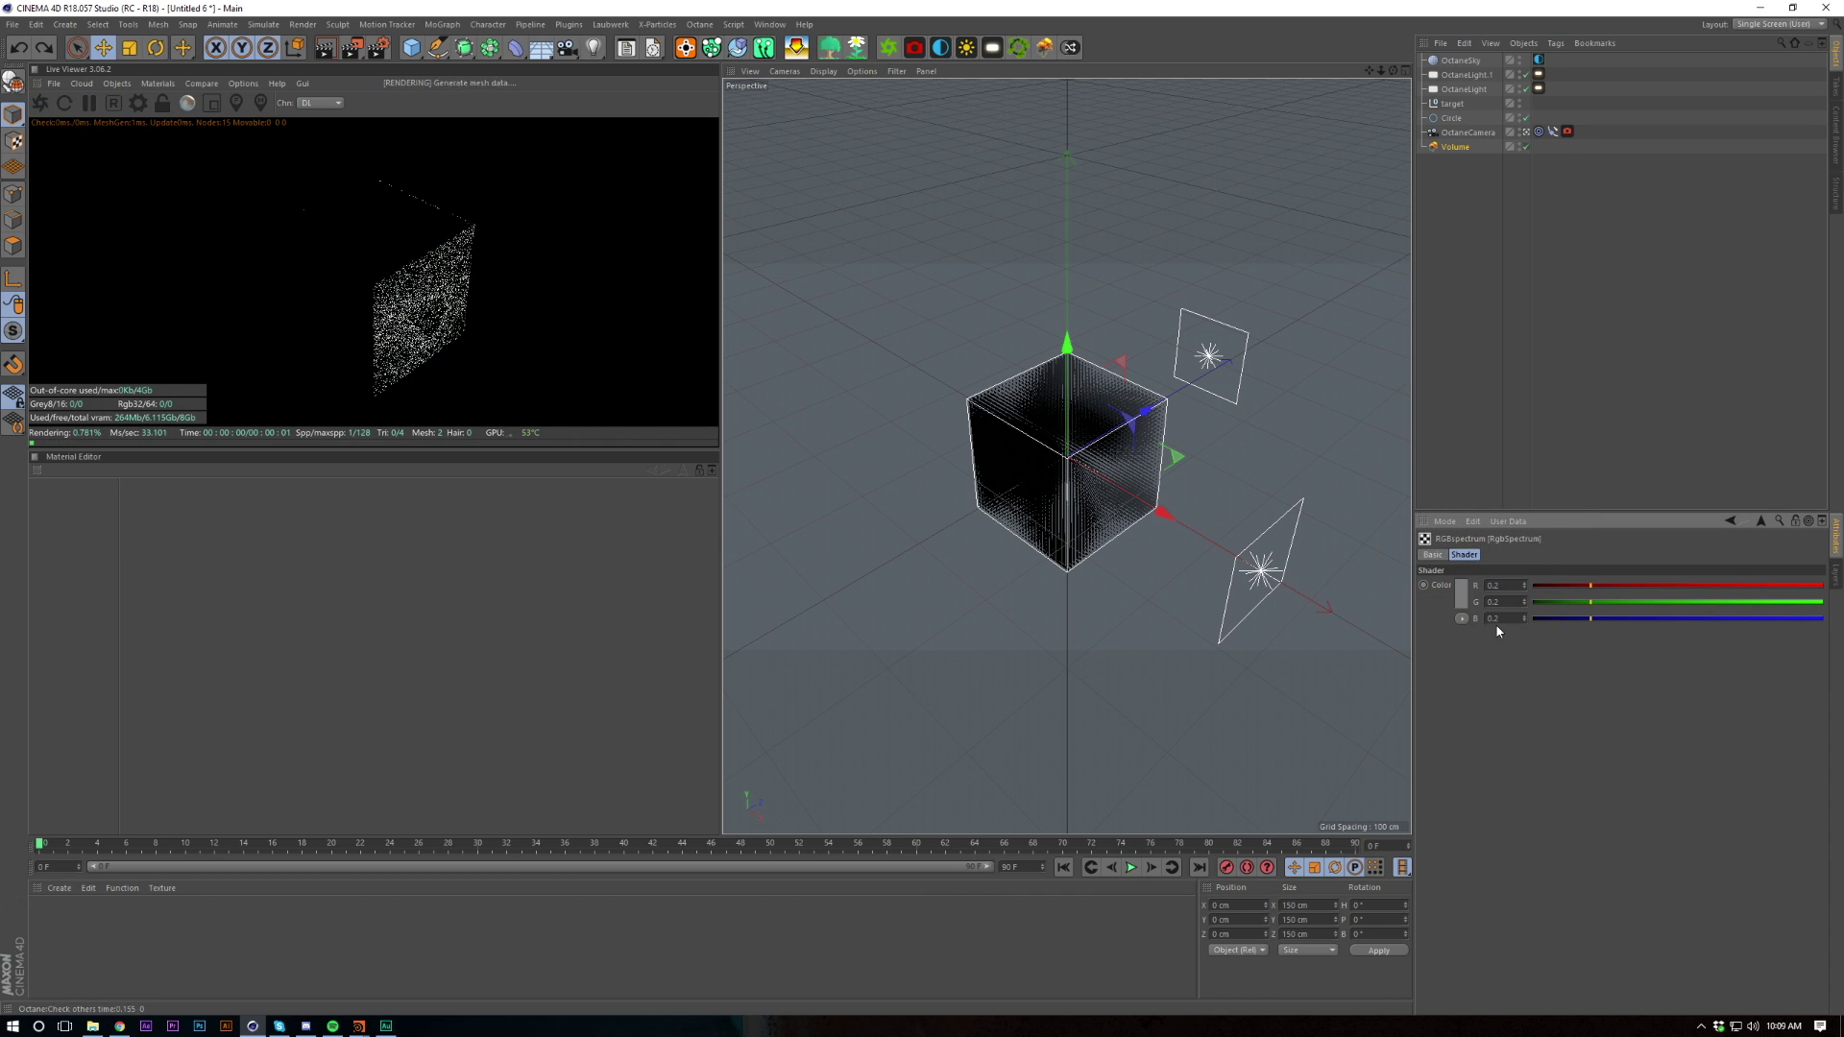
# Set the absorption colour to white, then lower its value to 77% for light grey
pyautogui.click(1461, 593)
pyautogui.click(1452, 641)
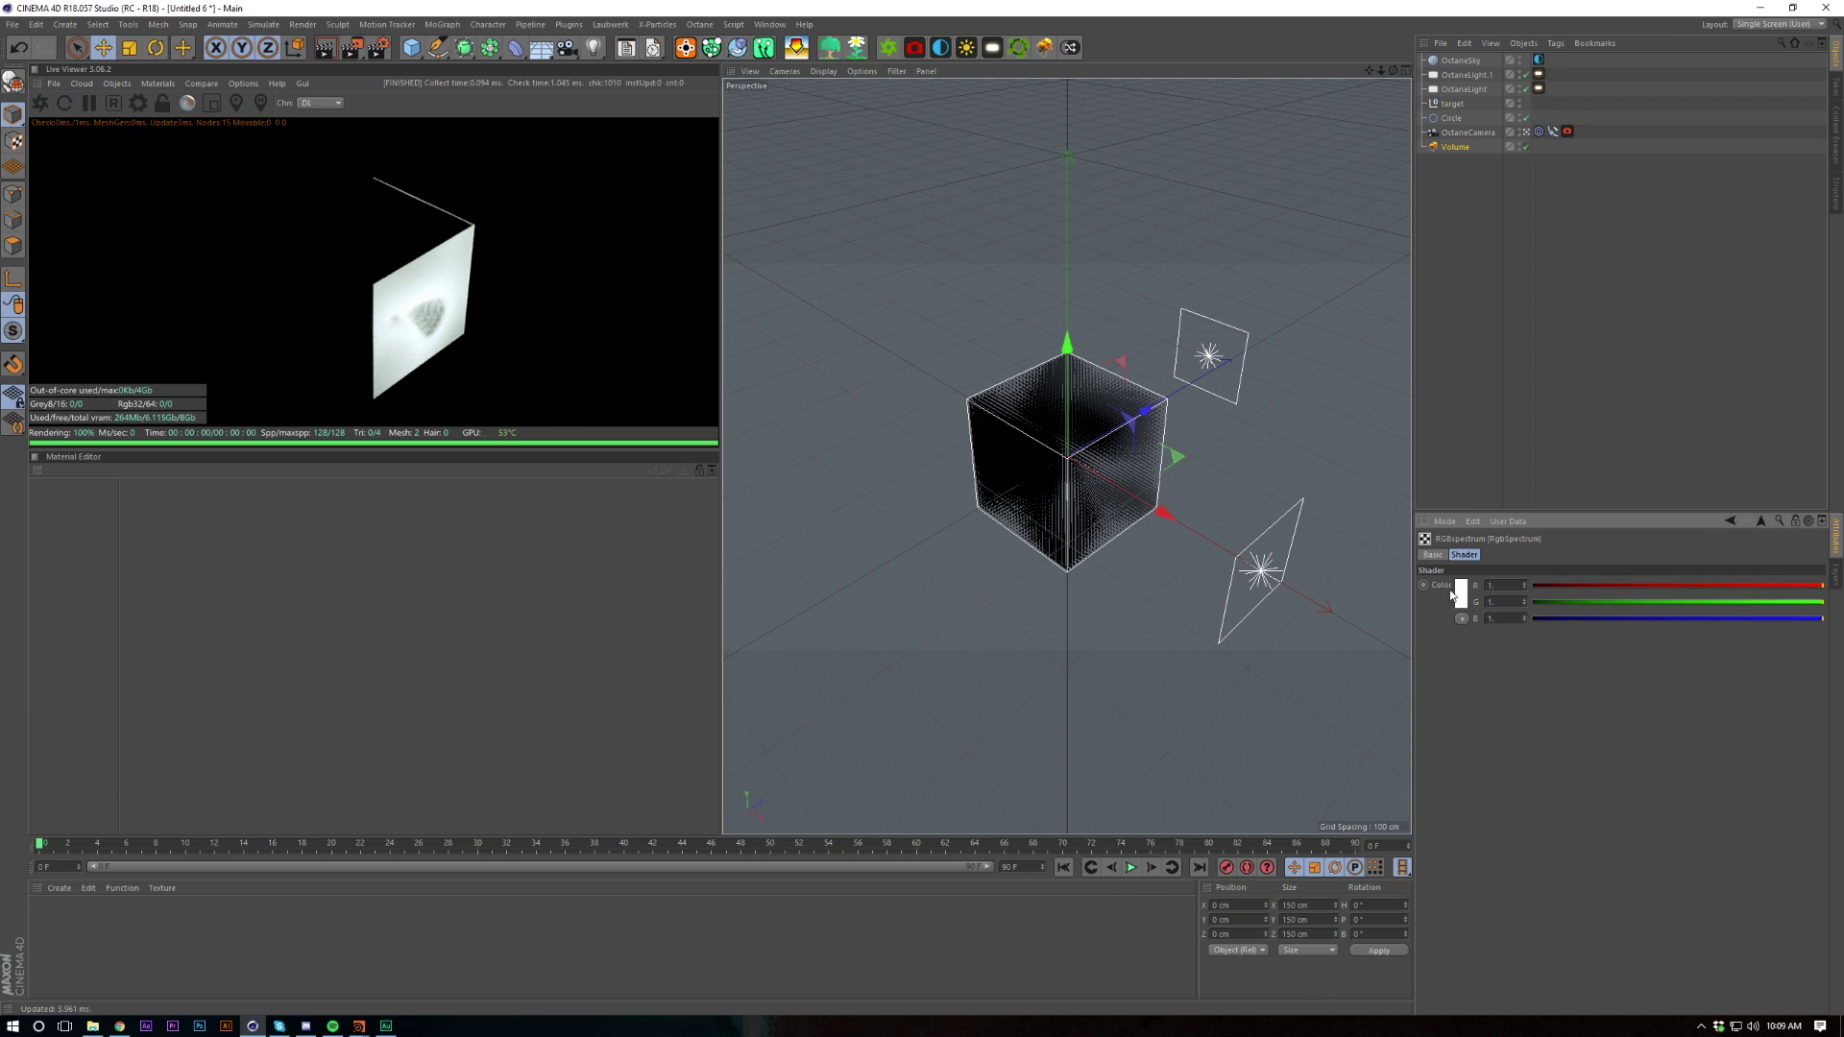
pyautogui.click(1461, 592)
pyautogui.moveTo(1515, 621); pyautogui.dragTo(1527, 619)
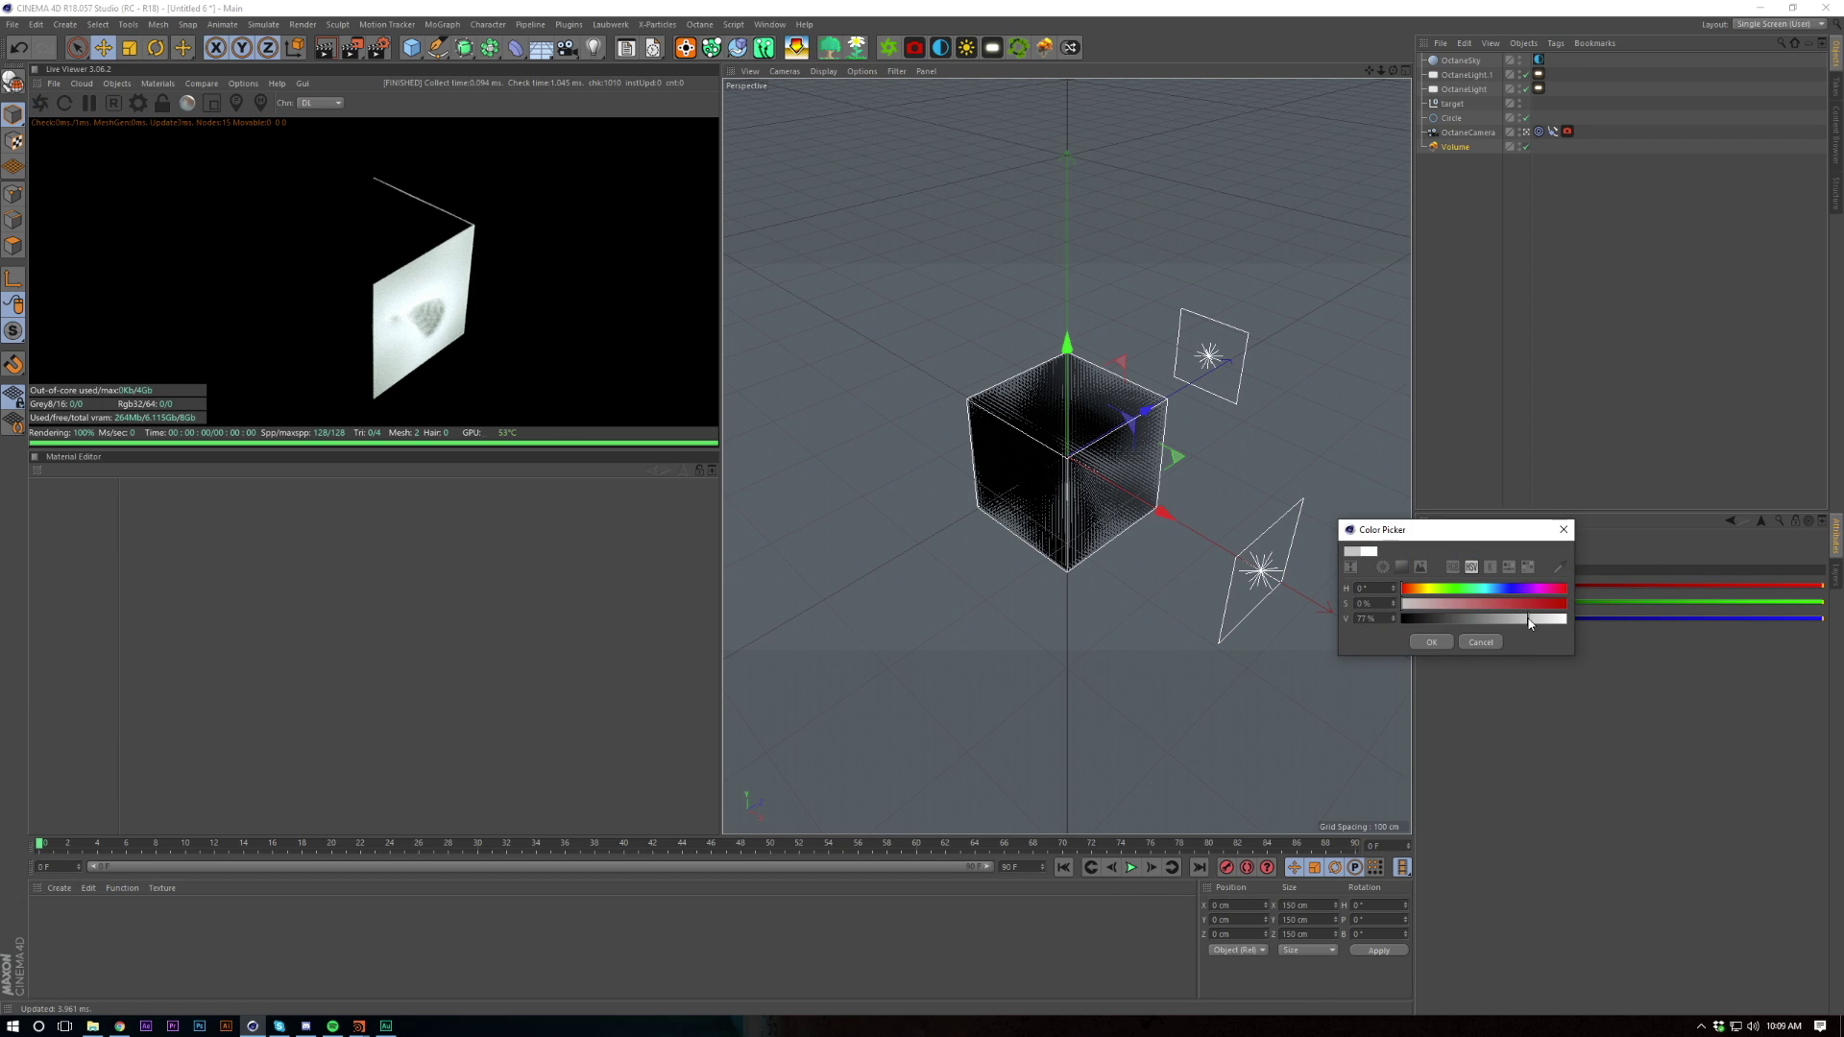
pyautogui.click(1439, 639)
pyautogui.click(1761, 521)
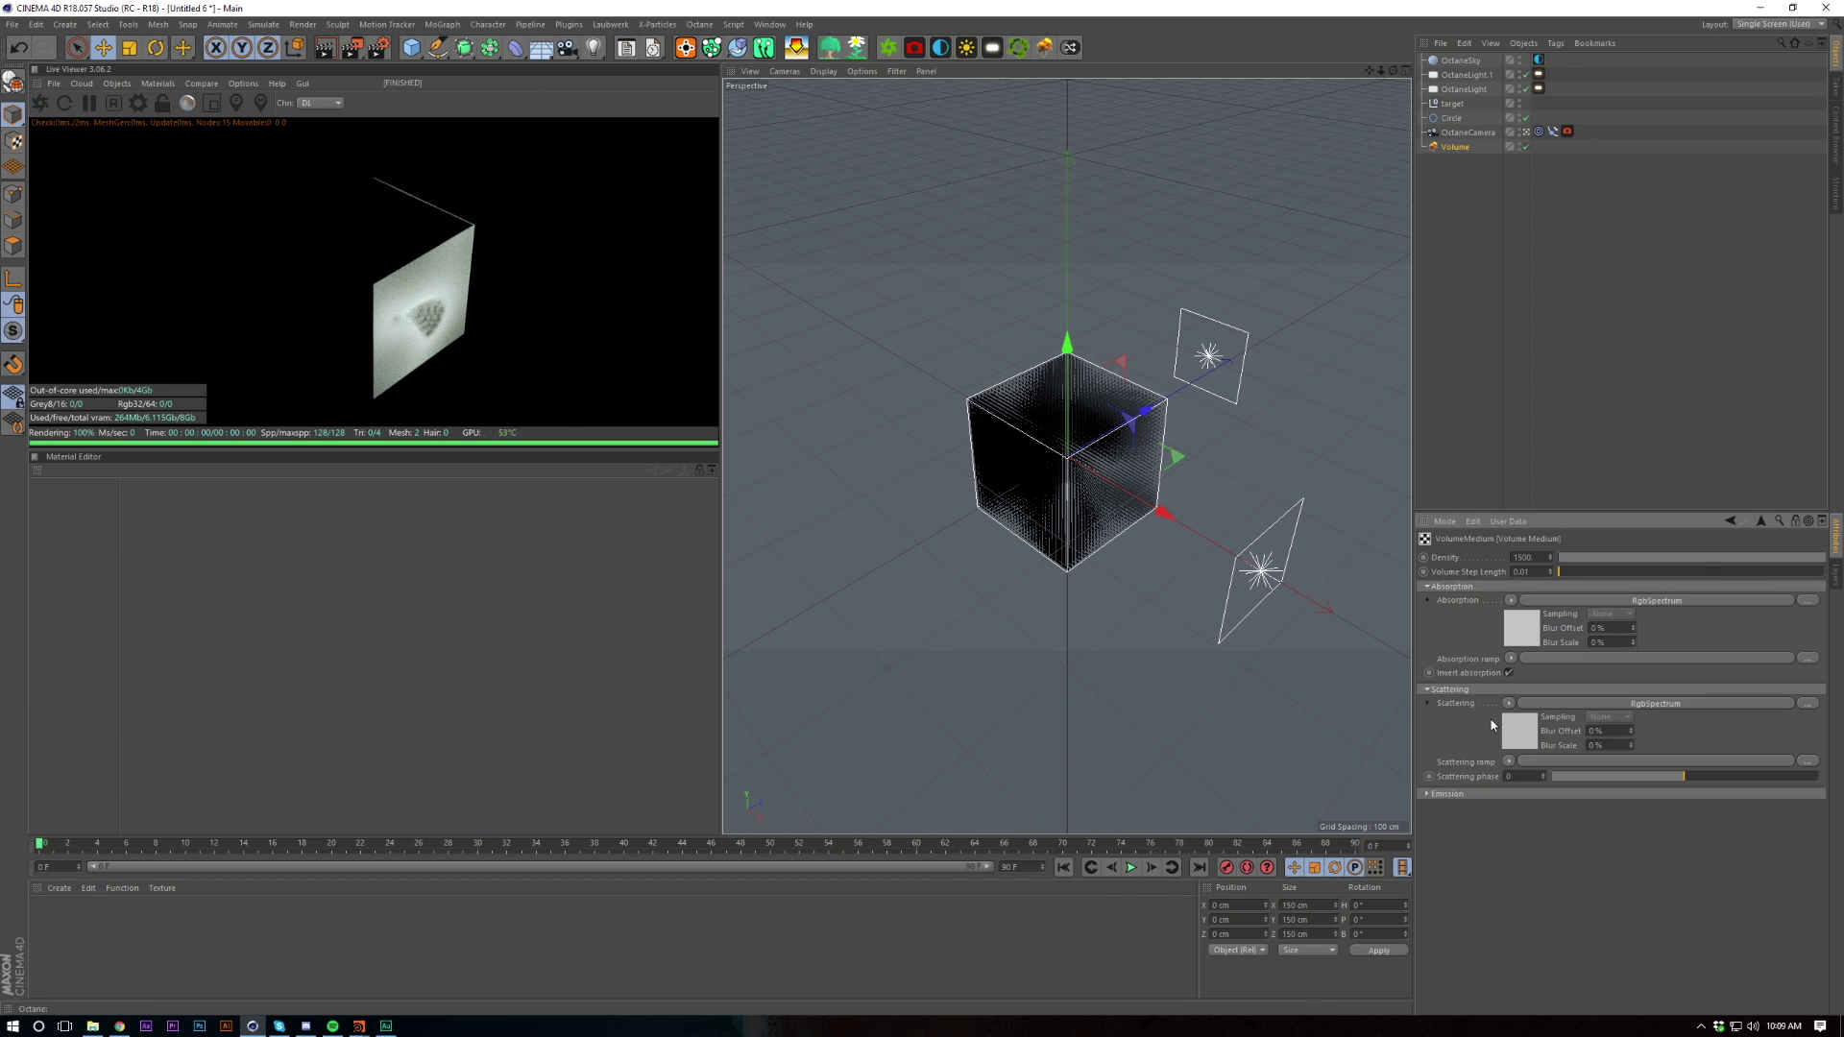
pyautogui.click(1520, 728)
pyautogui.click(1464, 597)
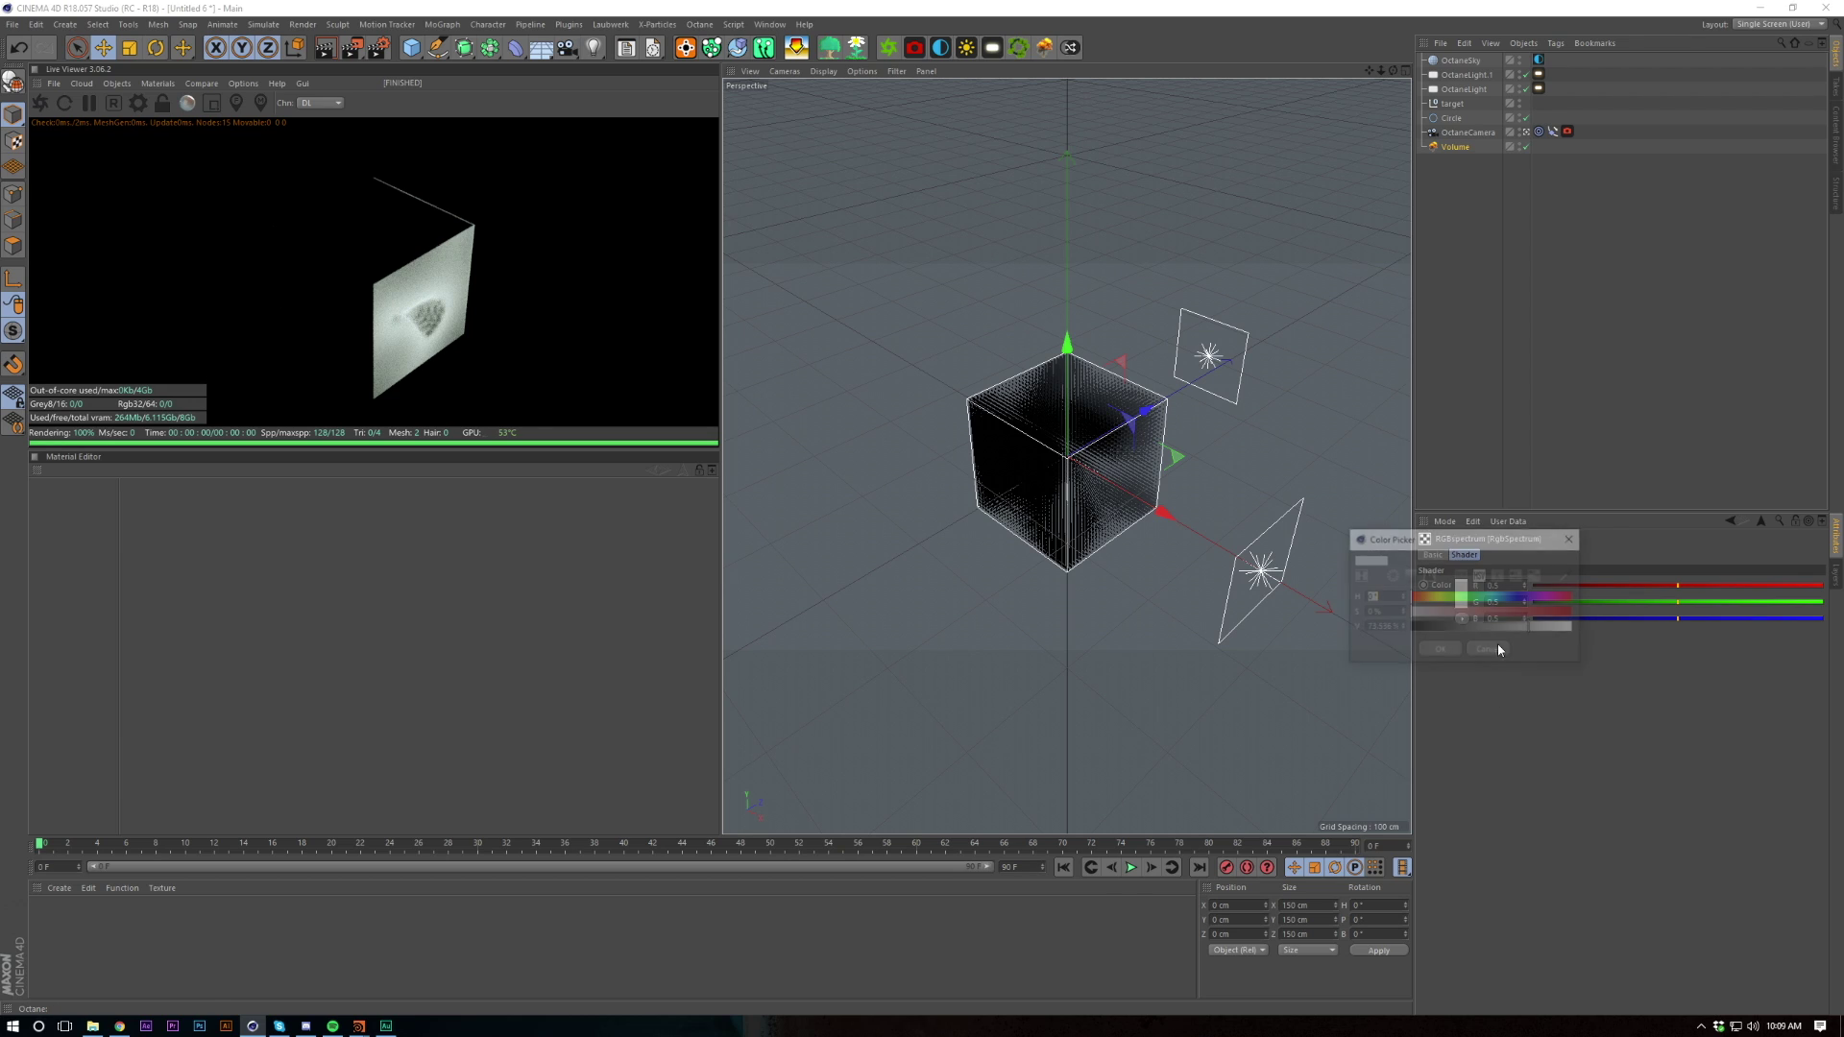
pyautogui.click(1507, 598)
pyautogui.moveTo(1520, 612); pyautogui.dragTo(1602, 635)
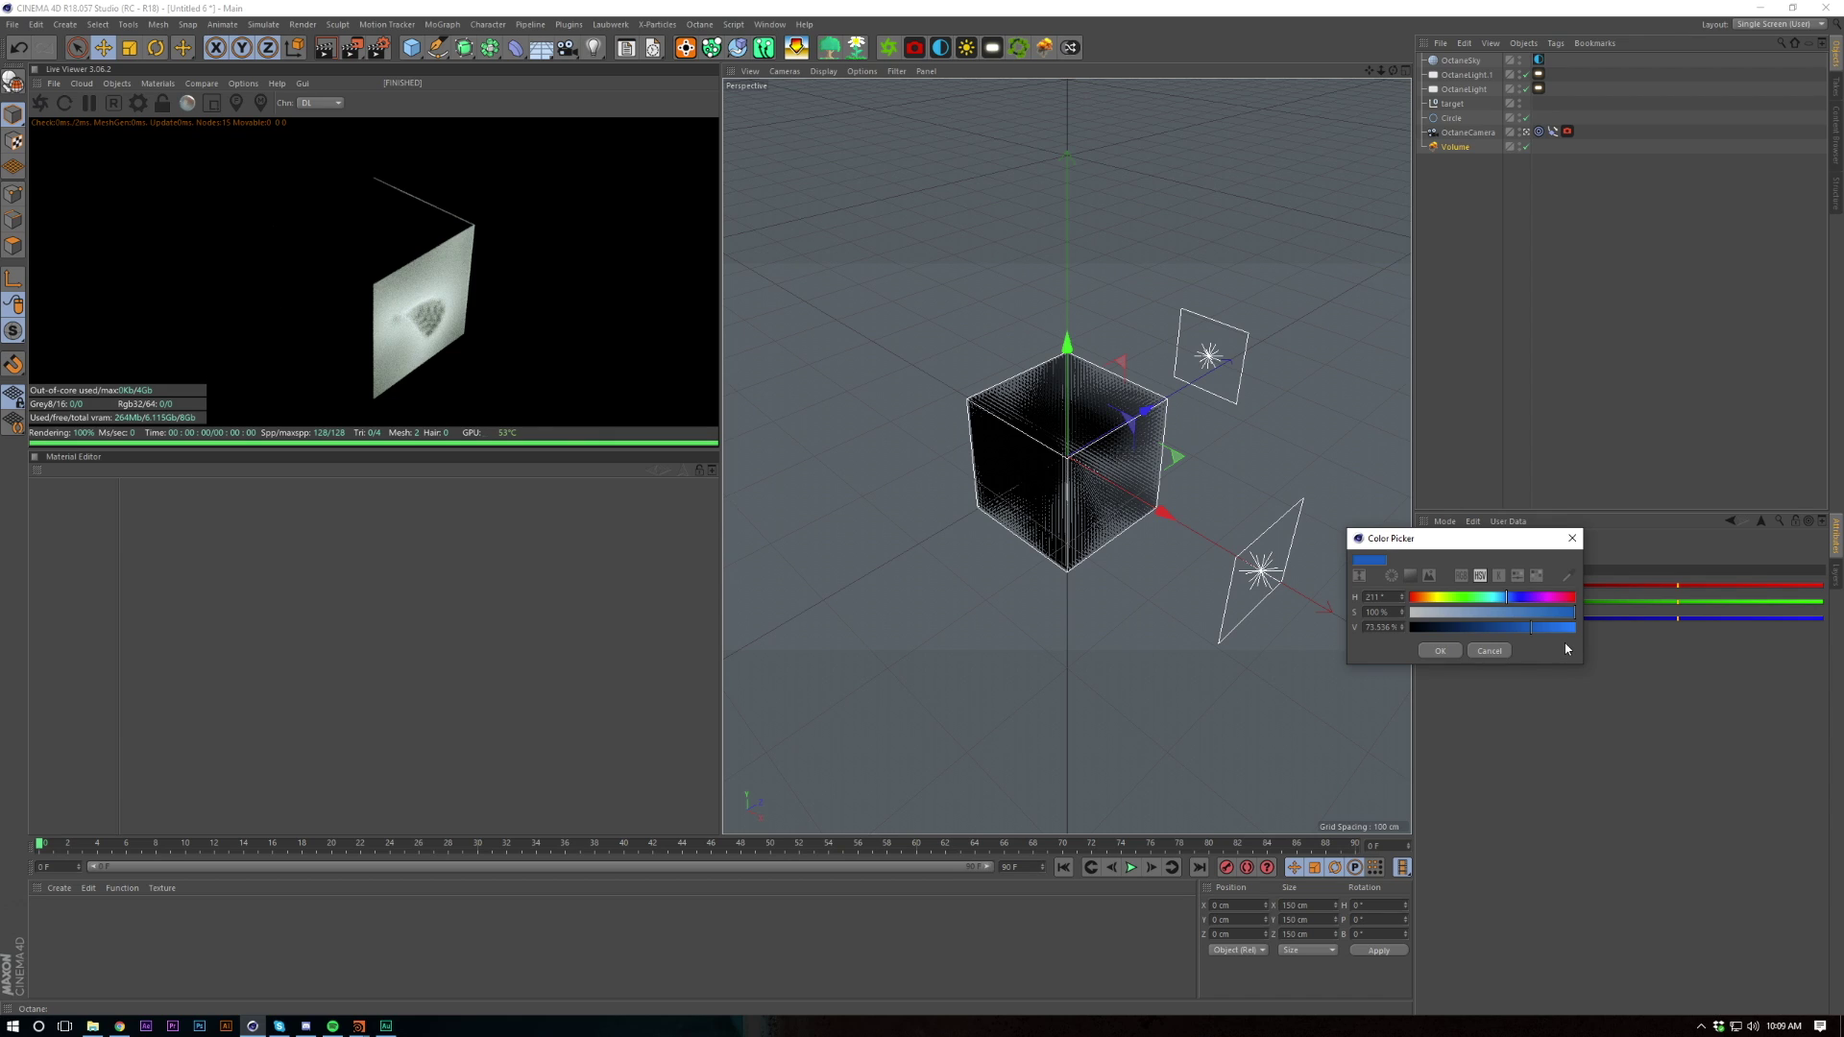
pyautogui.moveTo(1553, 628); pyautogui.dragTo(1578, 632)
pyautogui.press('Return')
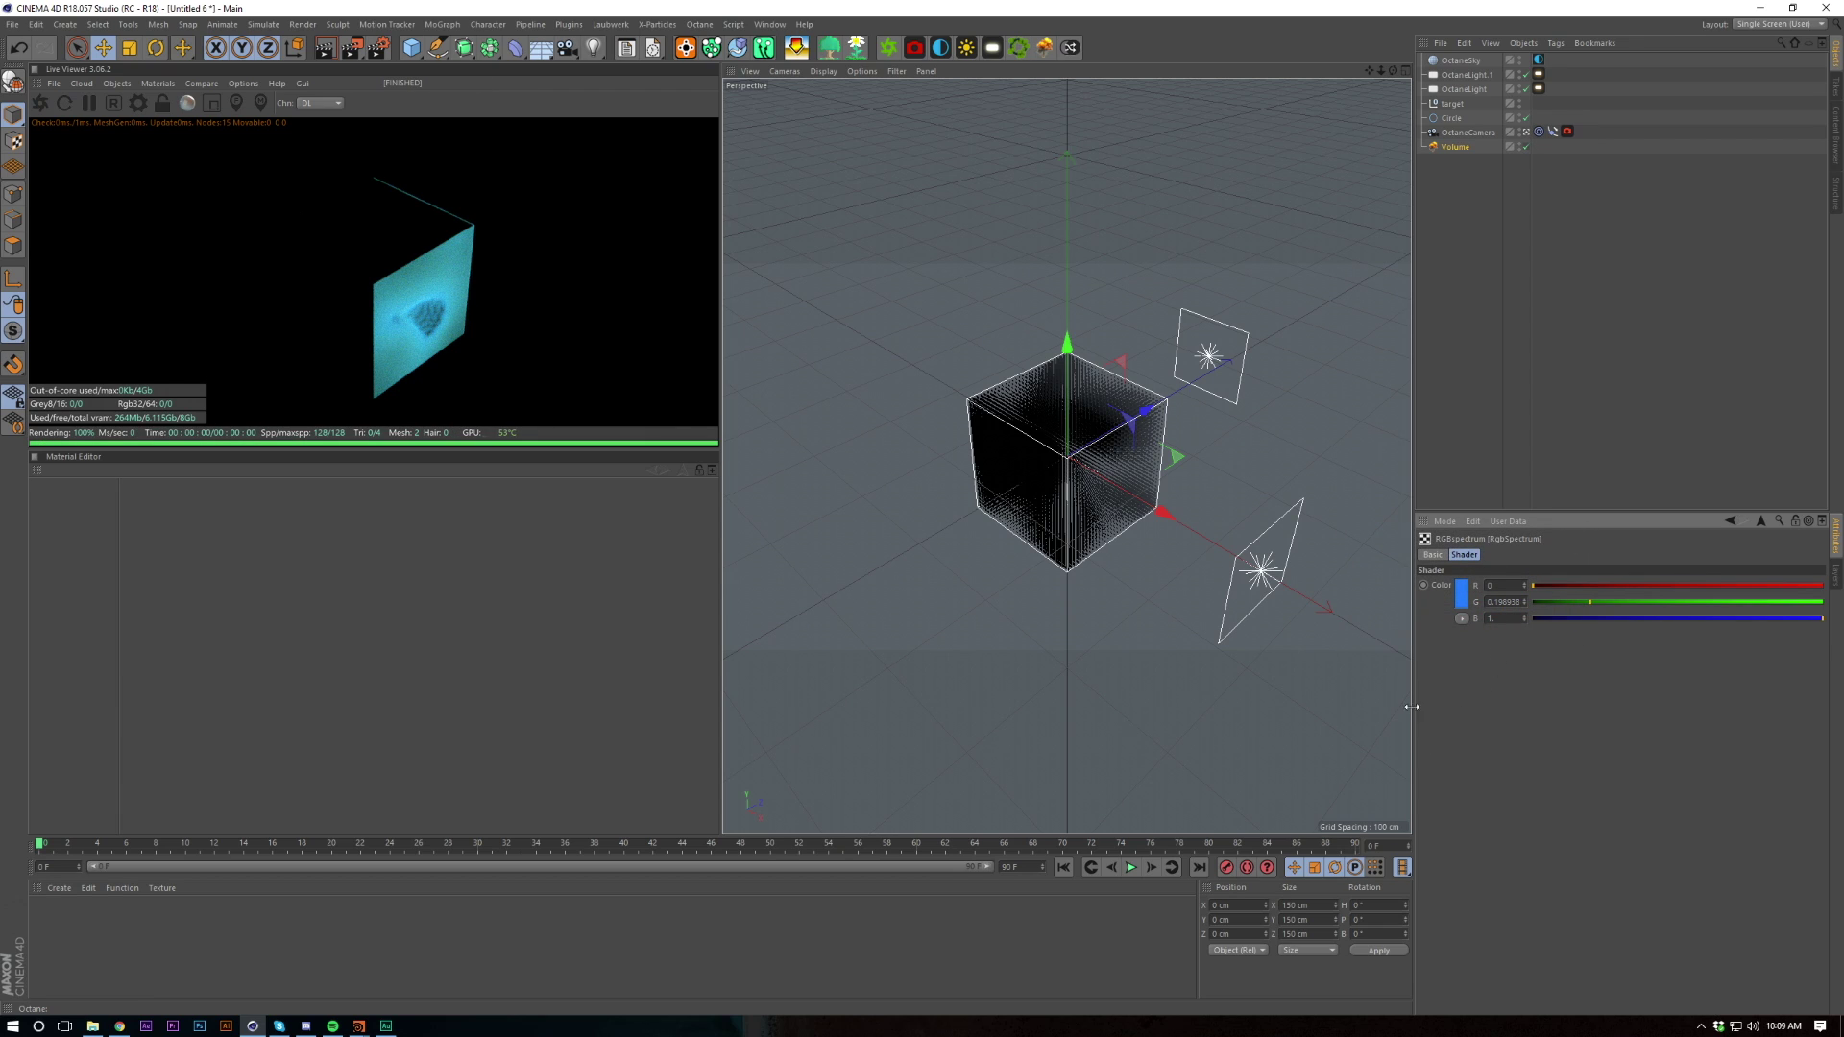
pyautogui.click(1462, 594)
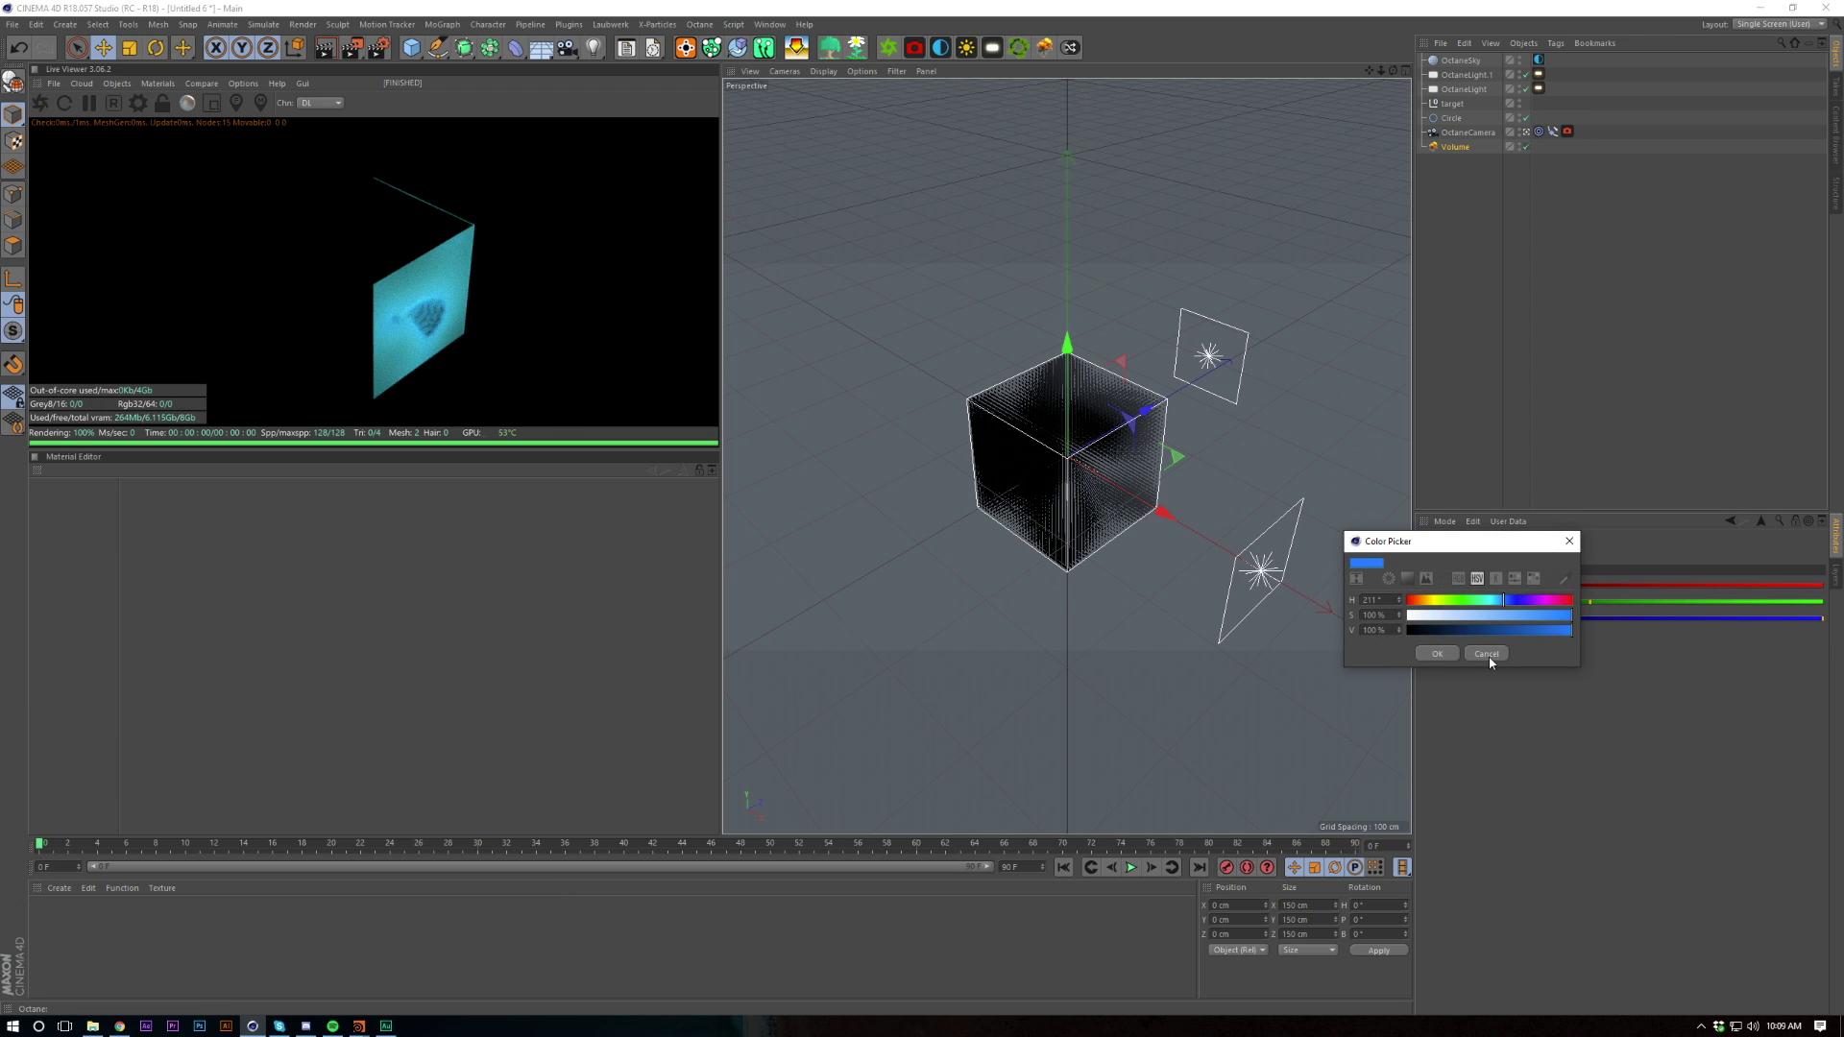
pyautogui.click(1487, 654)
pyautogui.click(1761, 520)
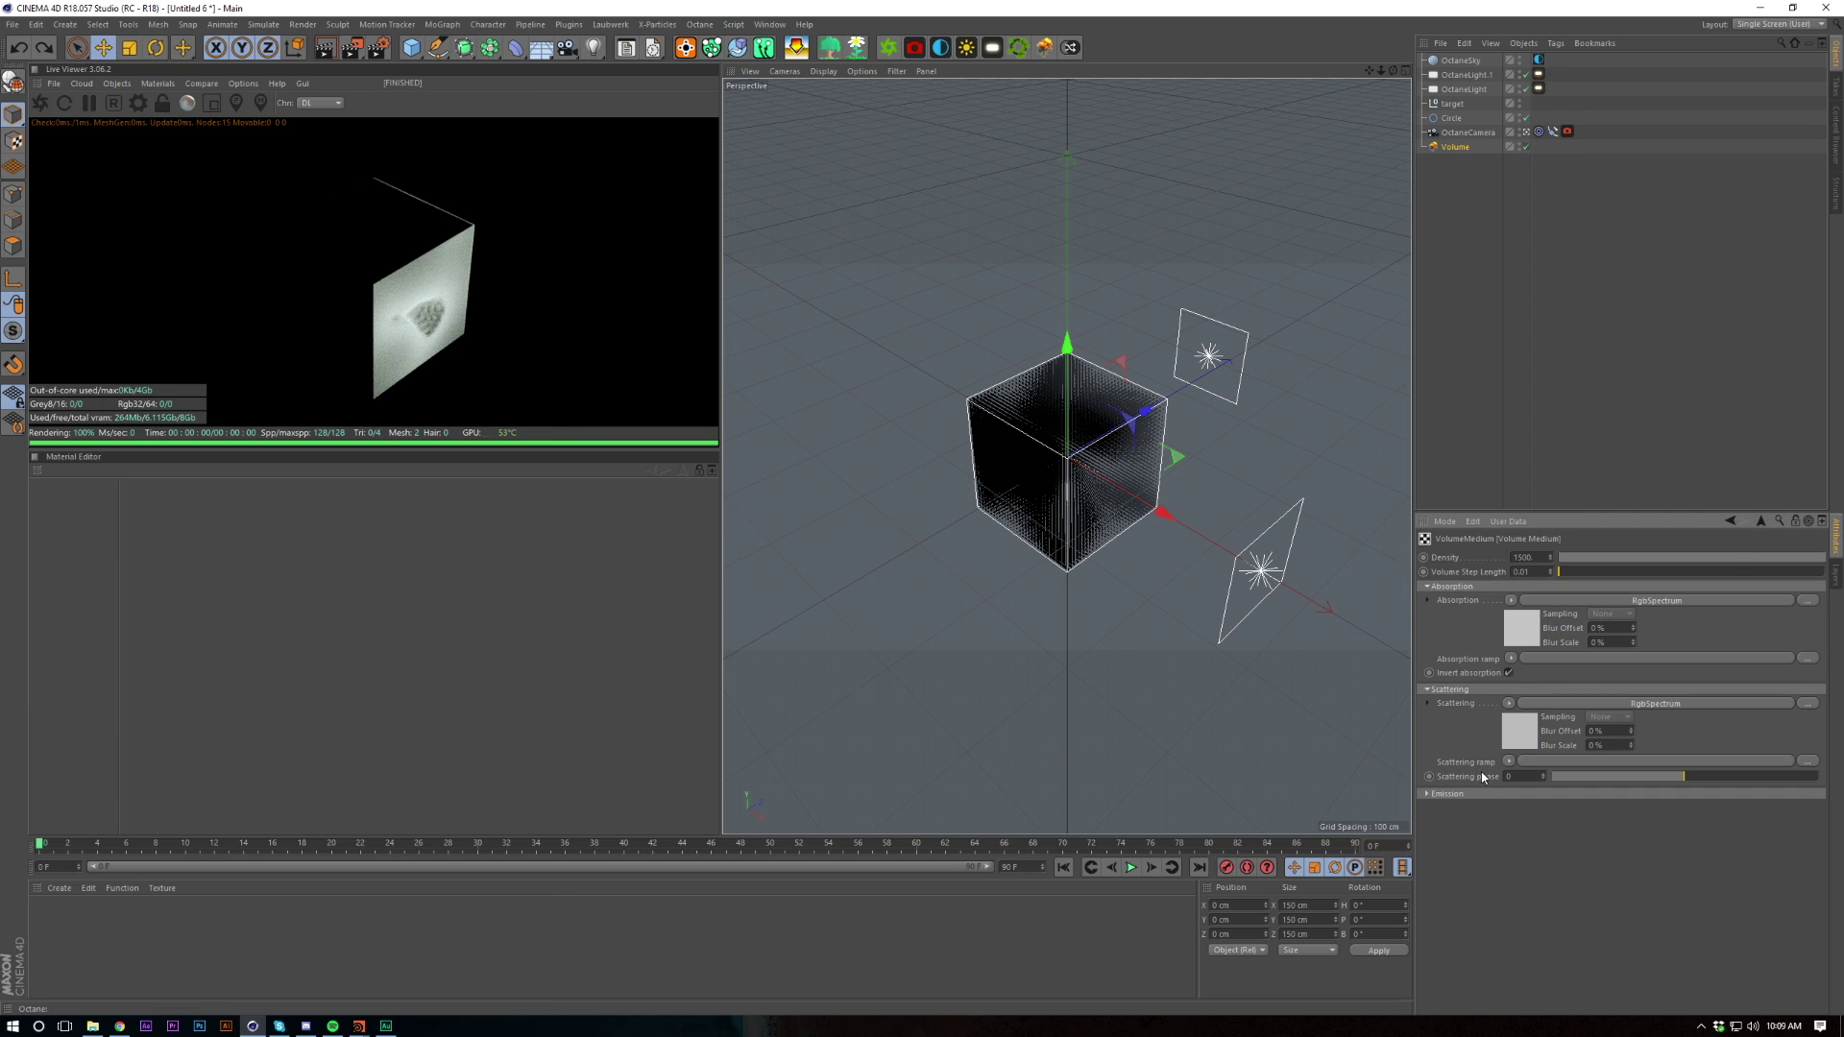
pyautogui.click(1447, 793)
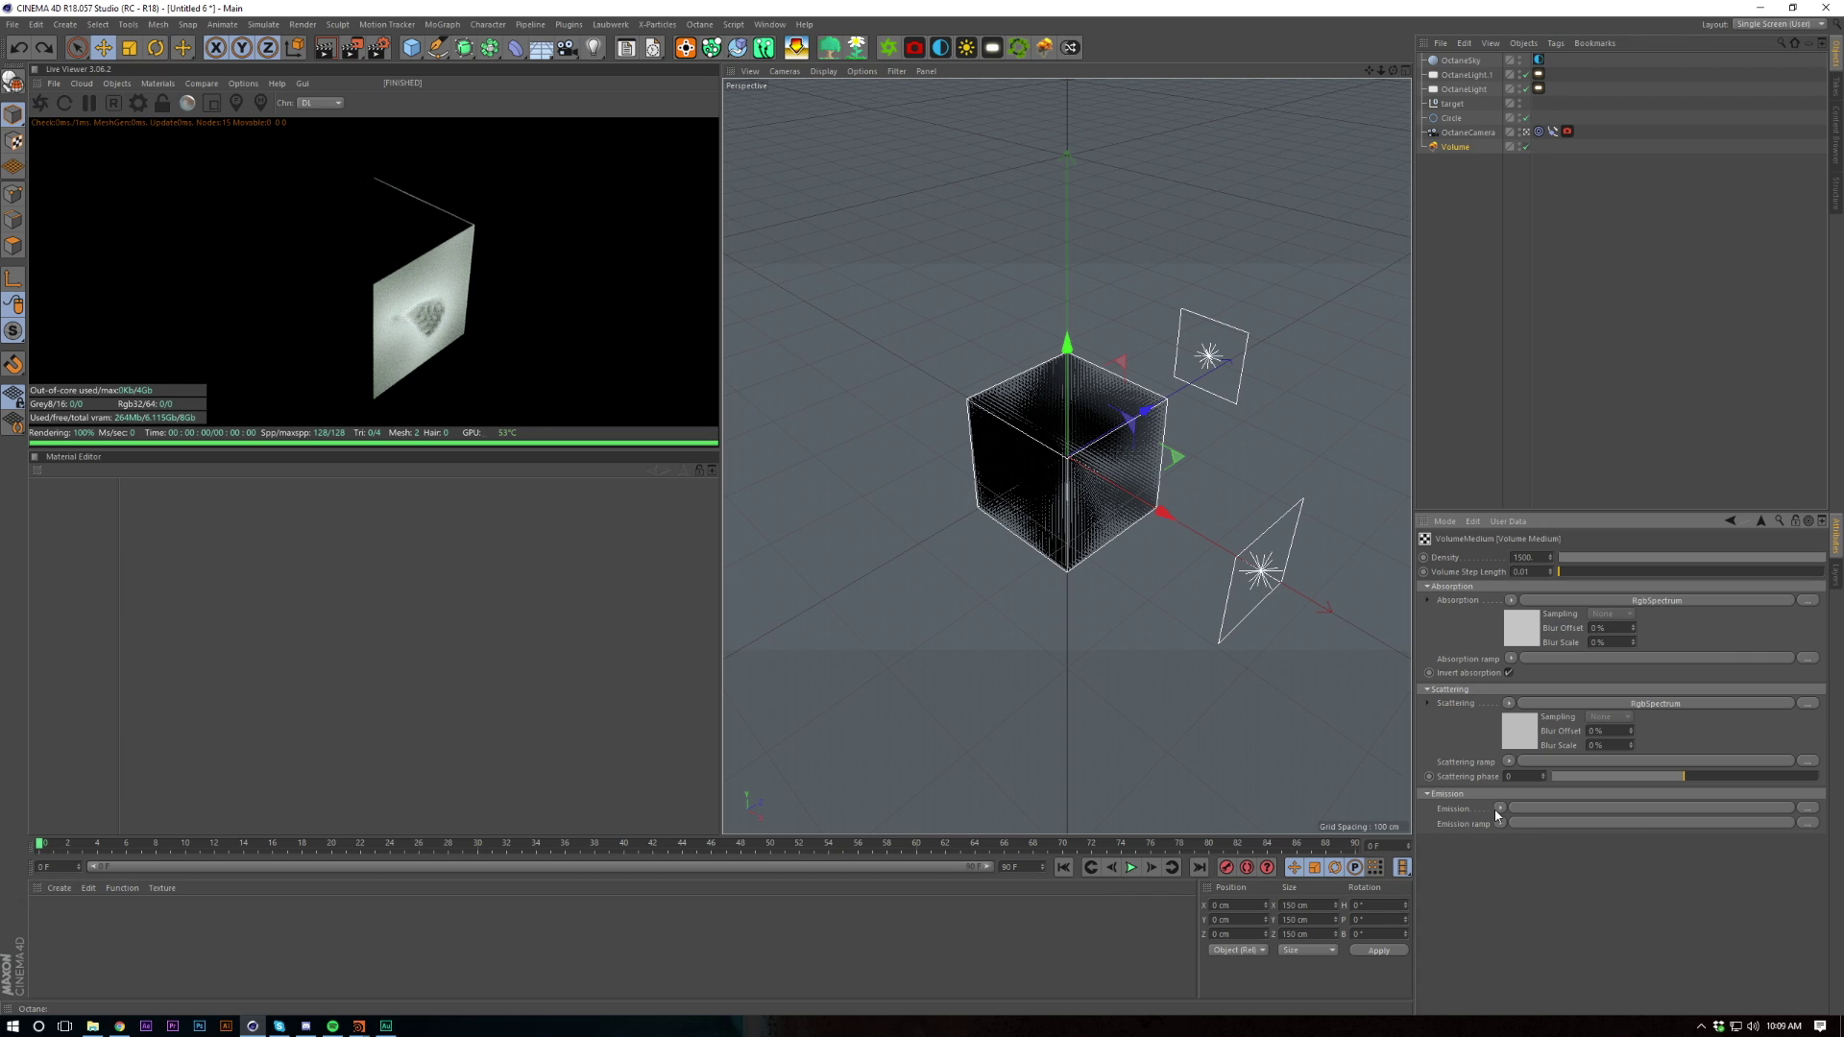
pyautogui.click(1499, 808)
pyautogui.moveTo(1555, 667)
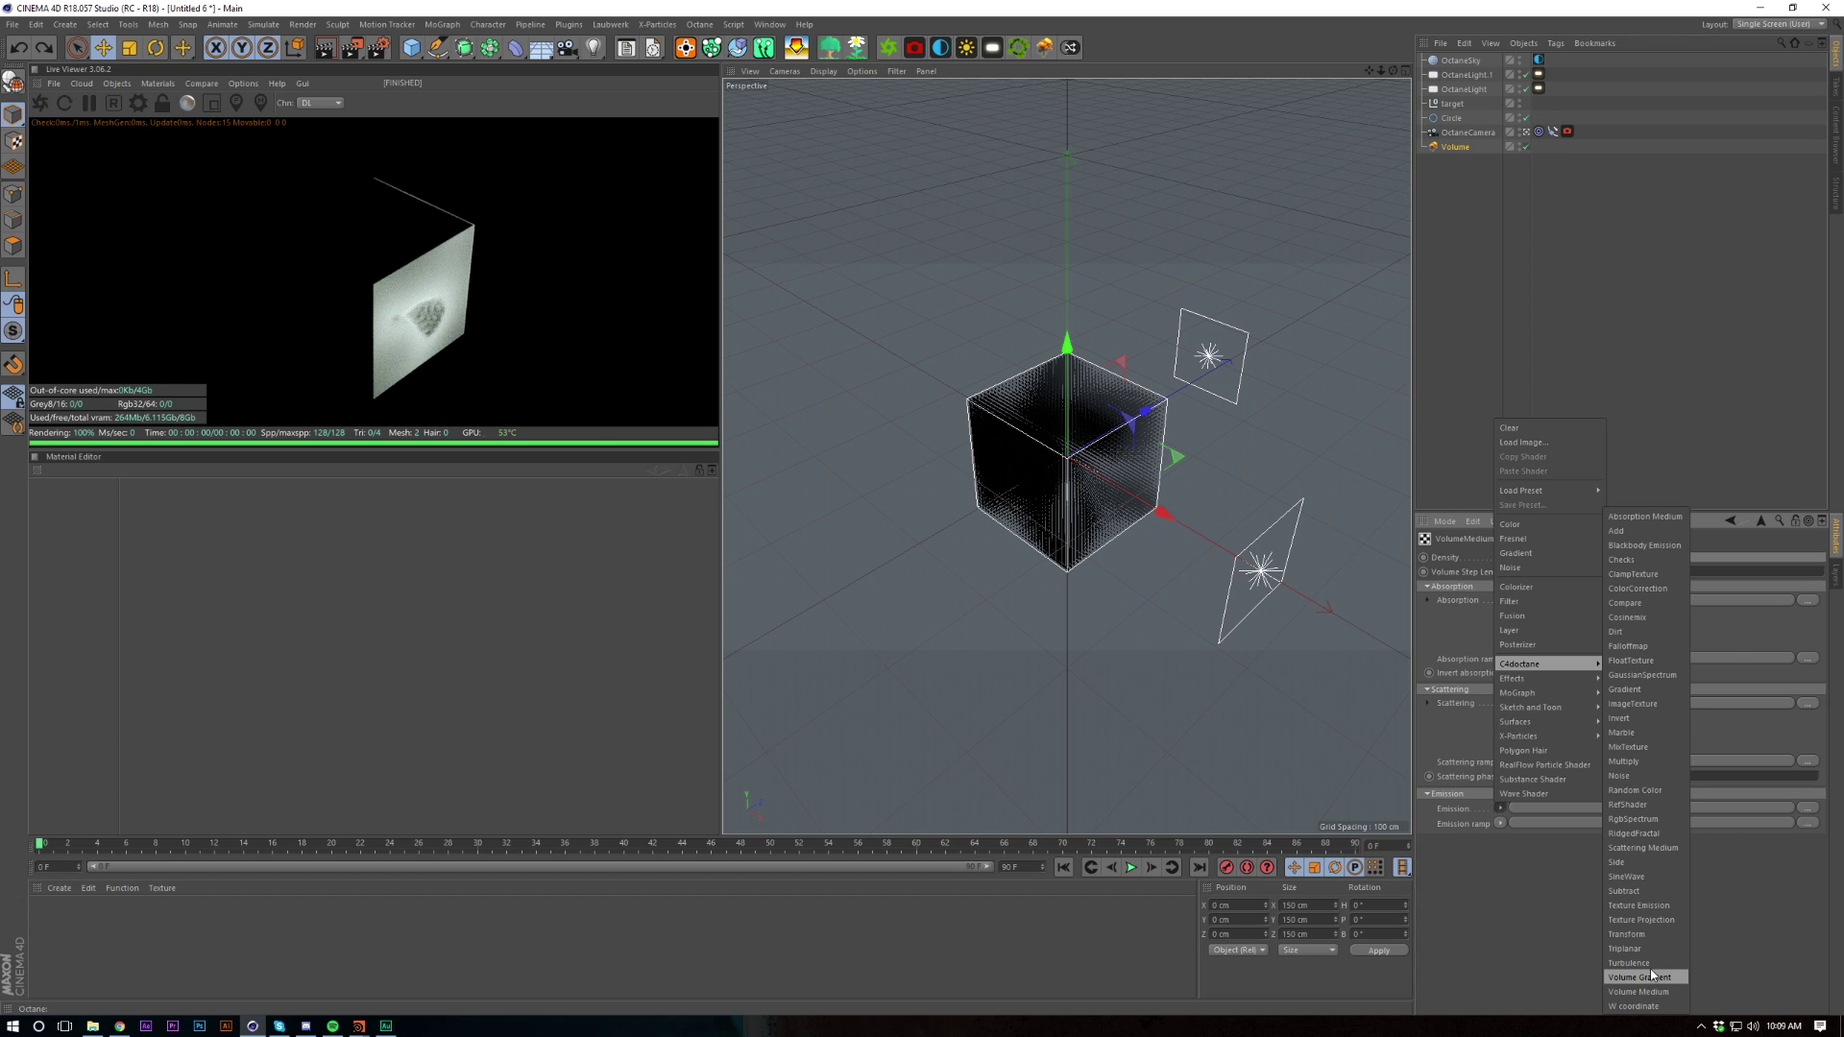
pyautogui.click(1662, 907)
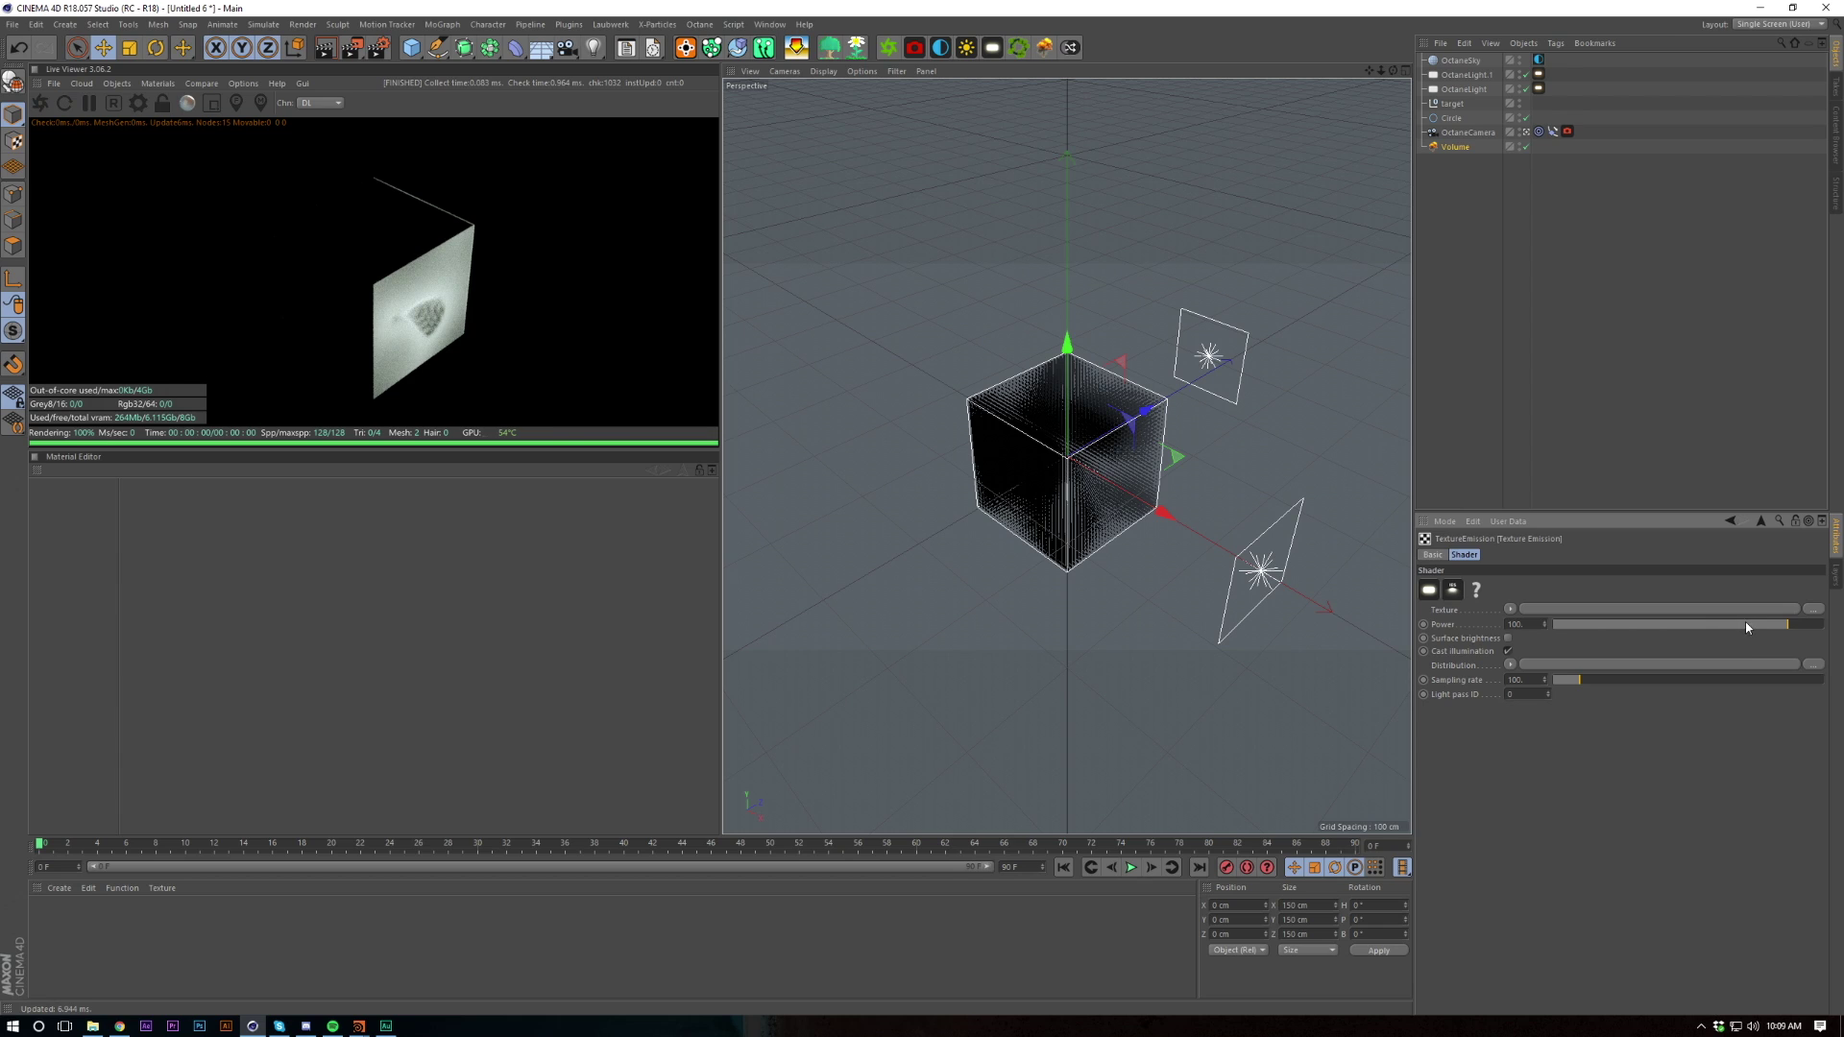
pyautogui.click(1511, 610)
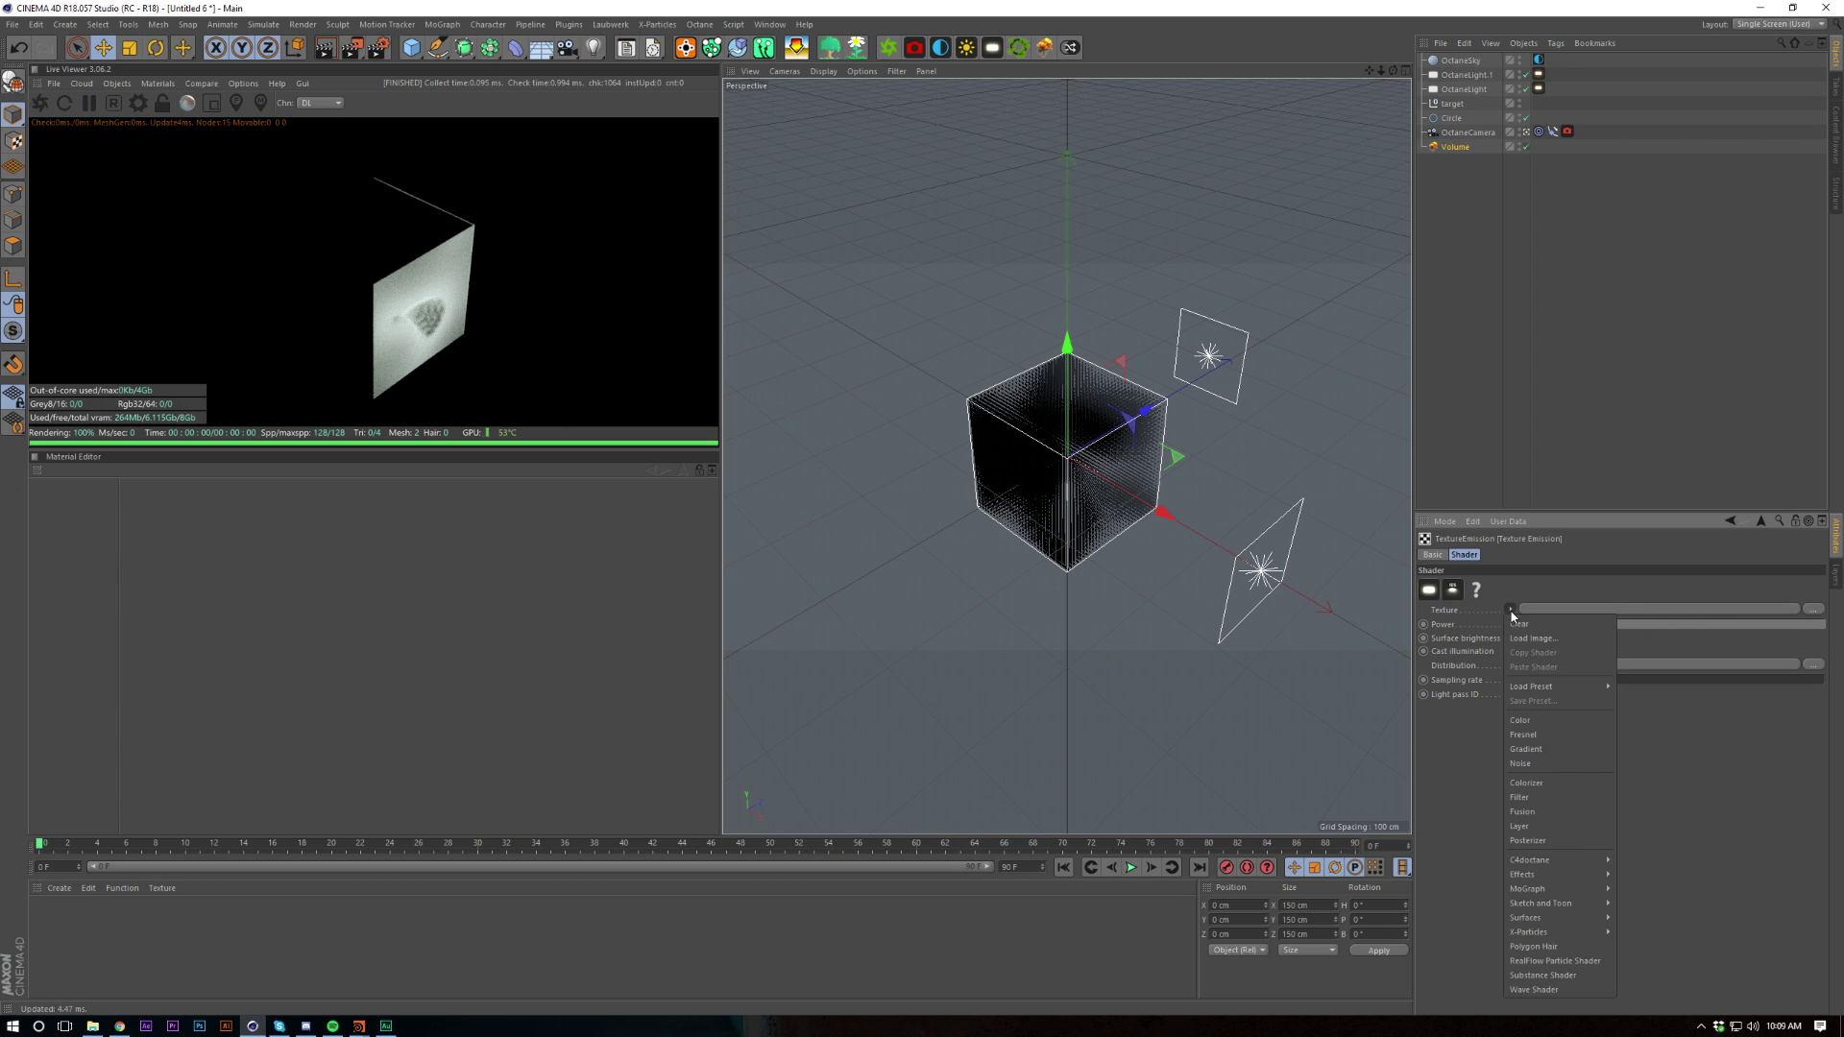
pyautogui.click(1671, 860)
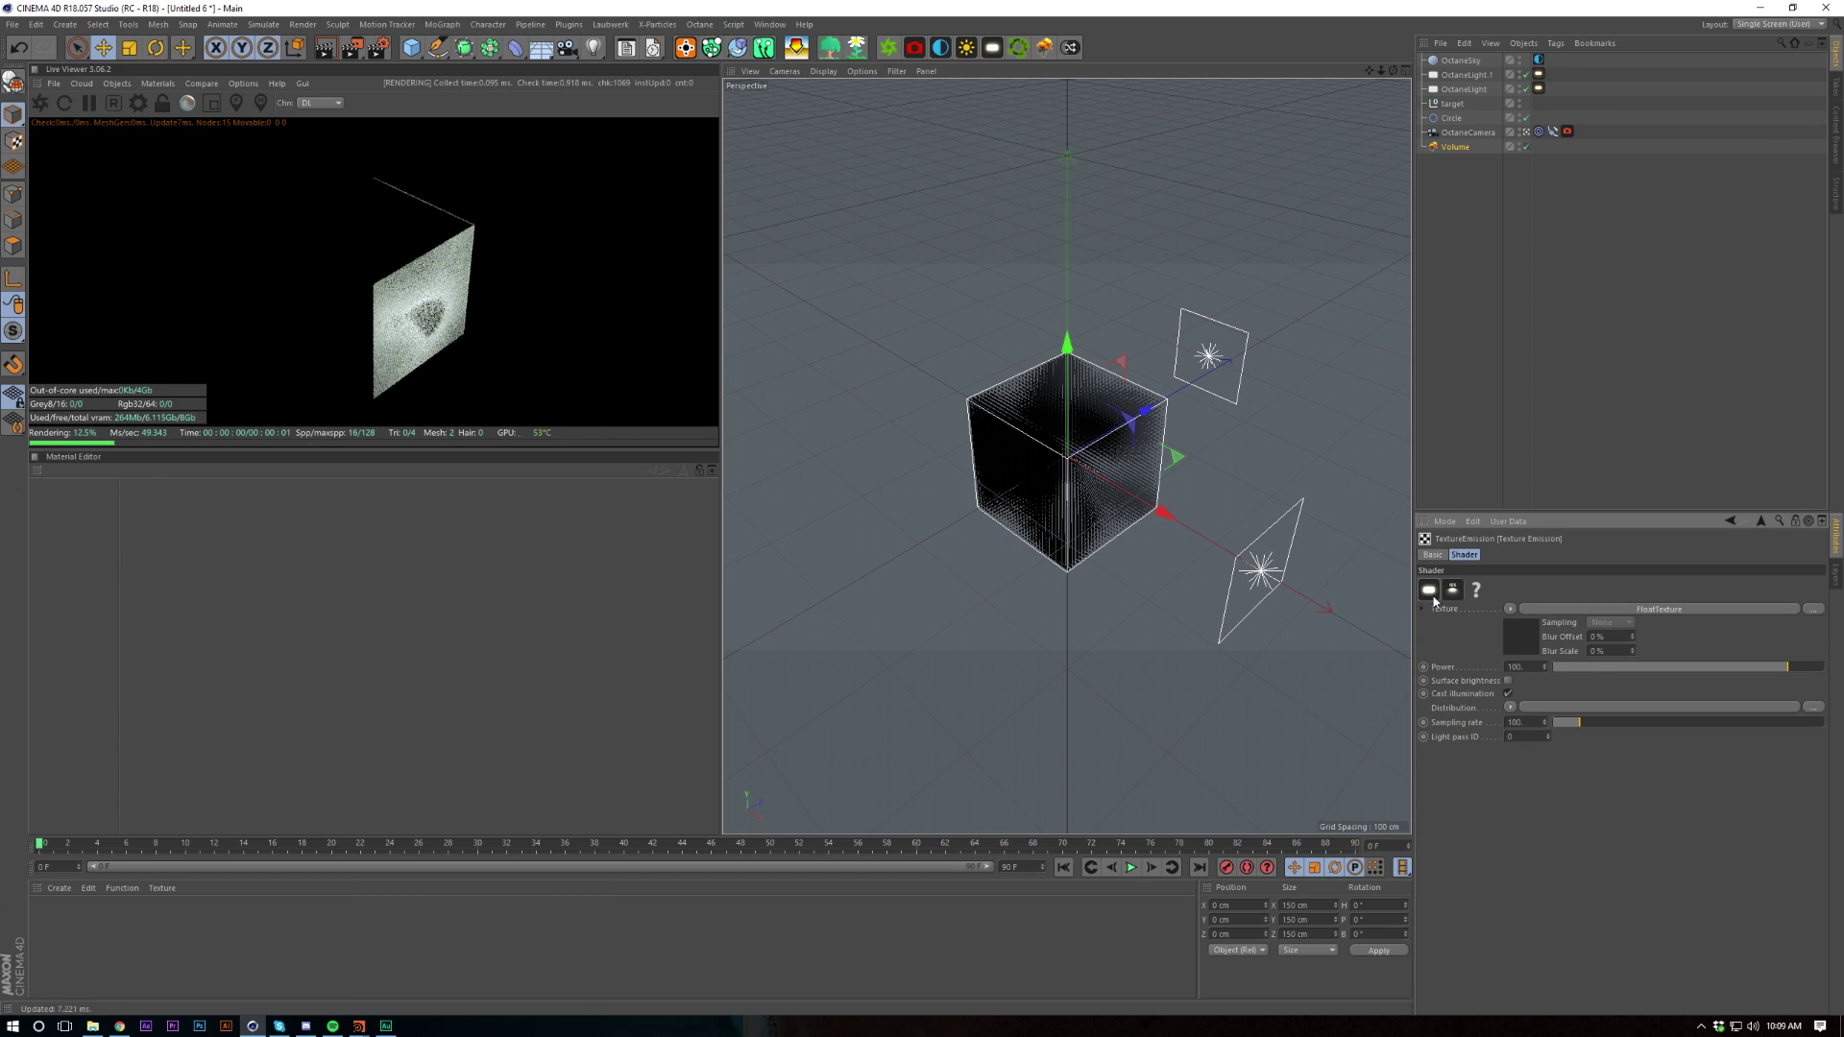
pyautogui.moveTo(1722, 672); pyautogui.dragTo(1825, 670)
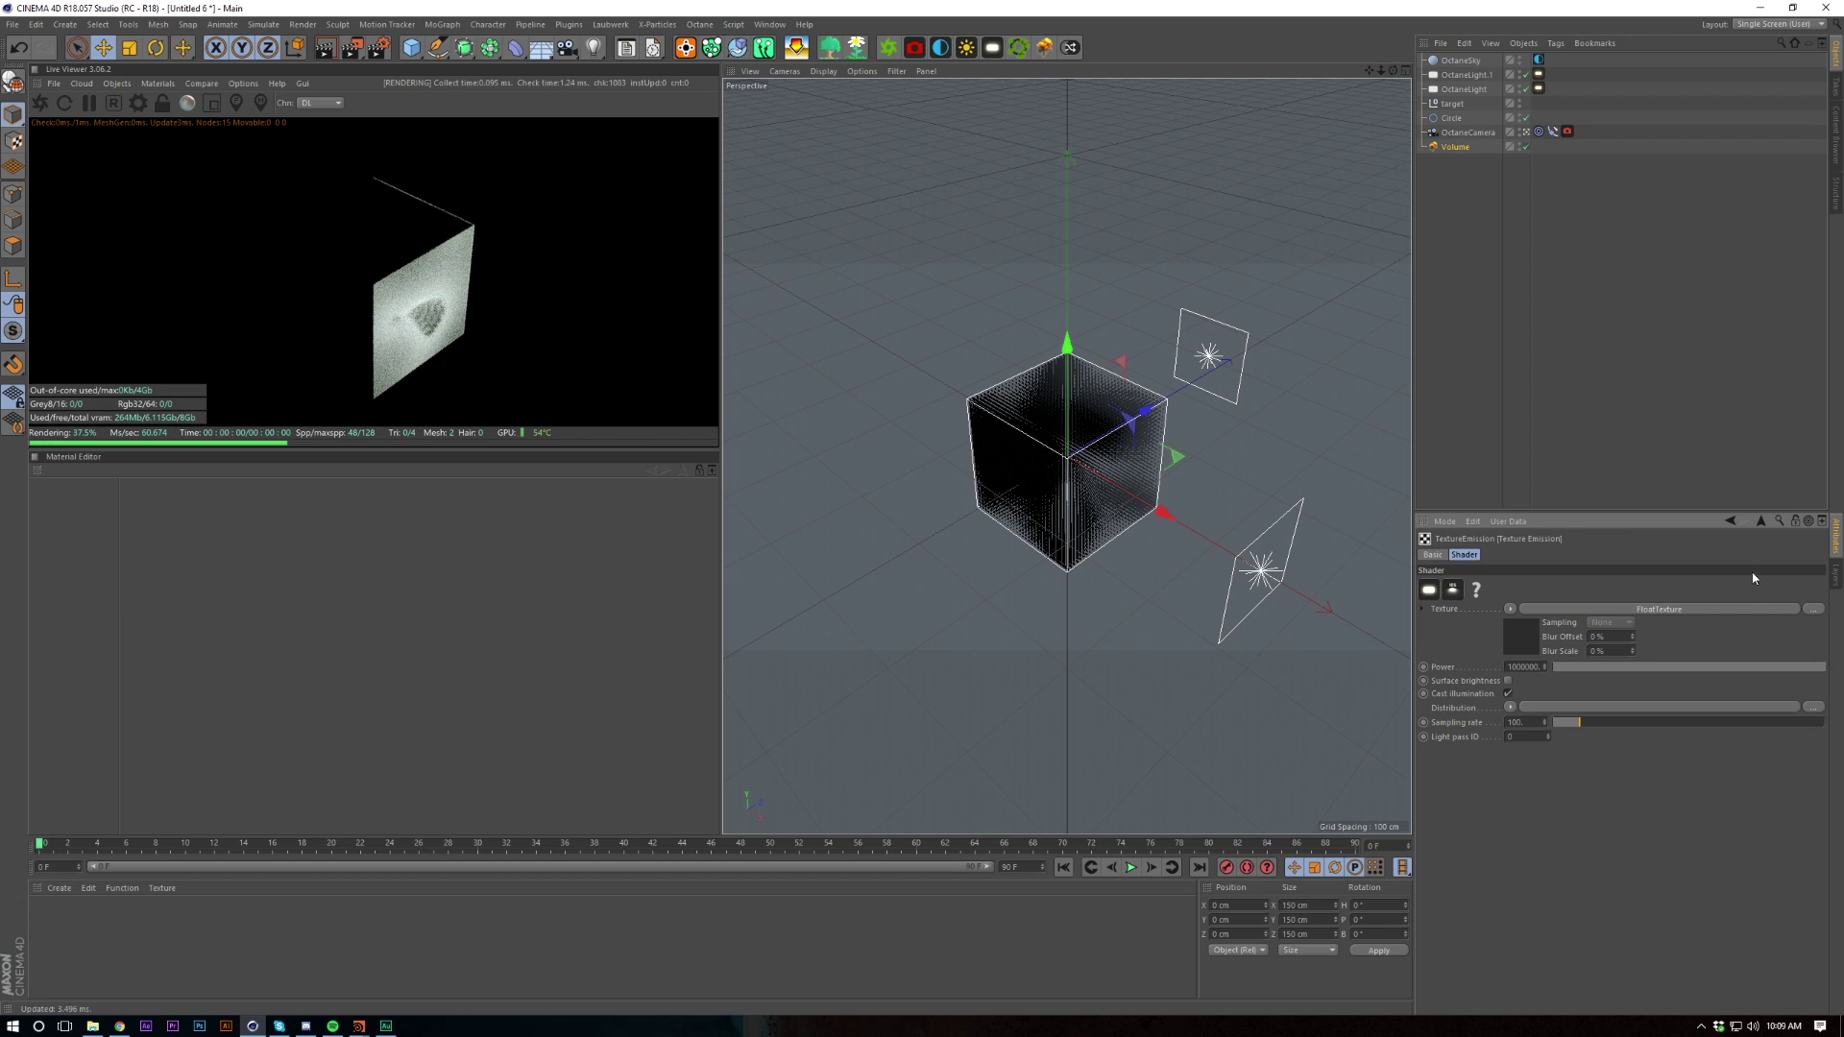
pyautogui.click(1761, 521)
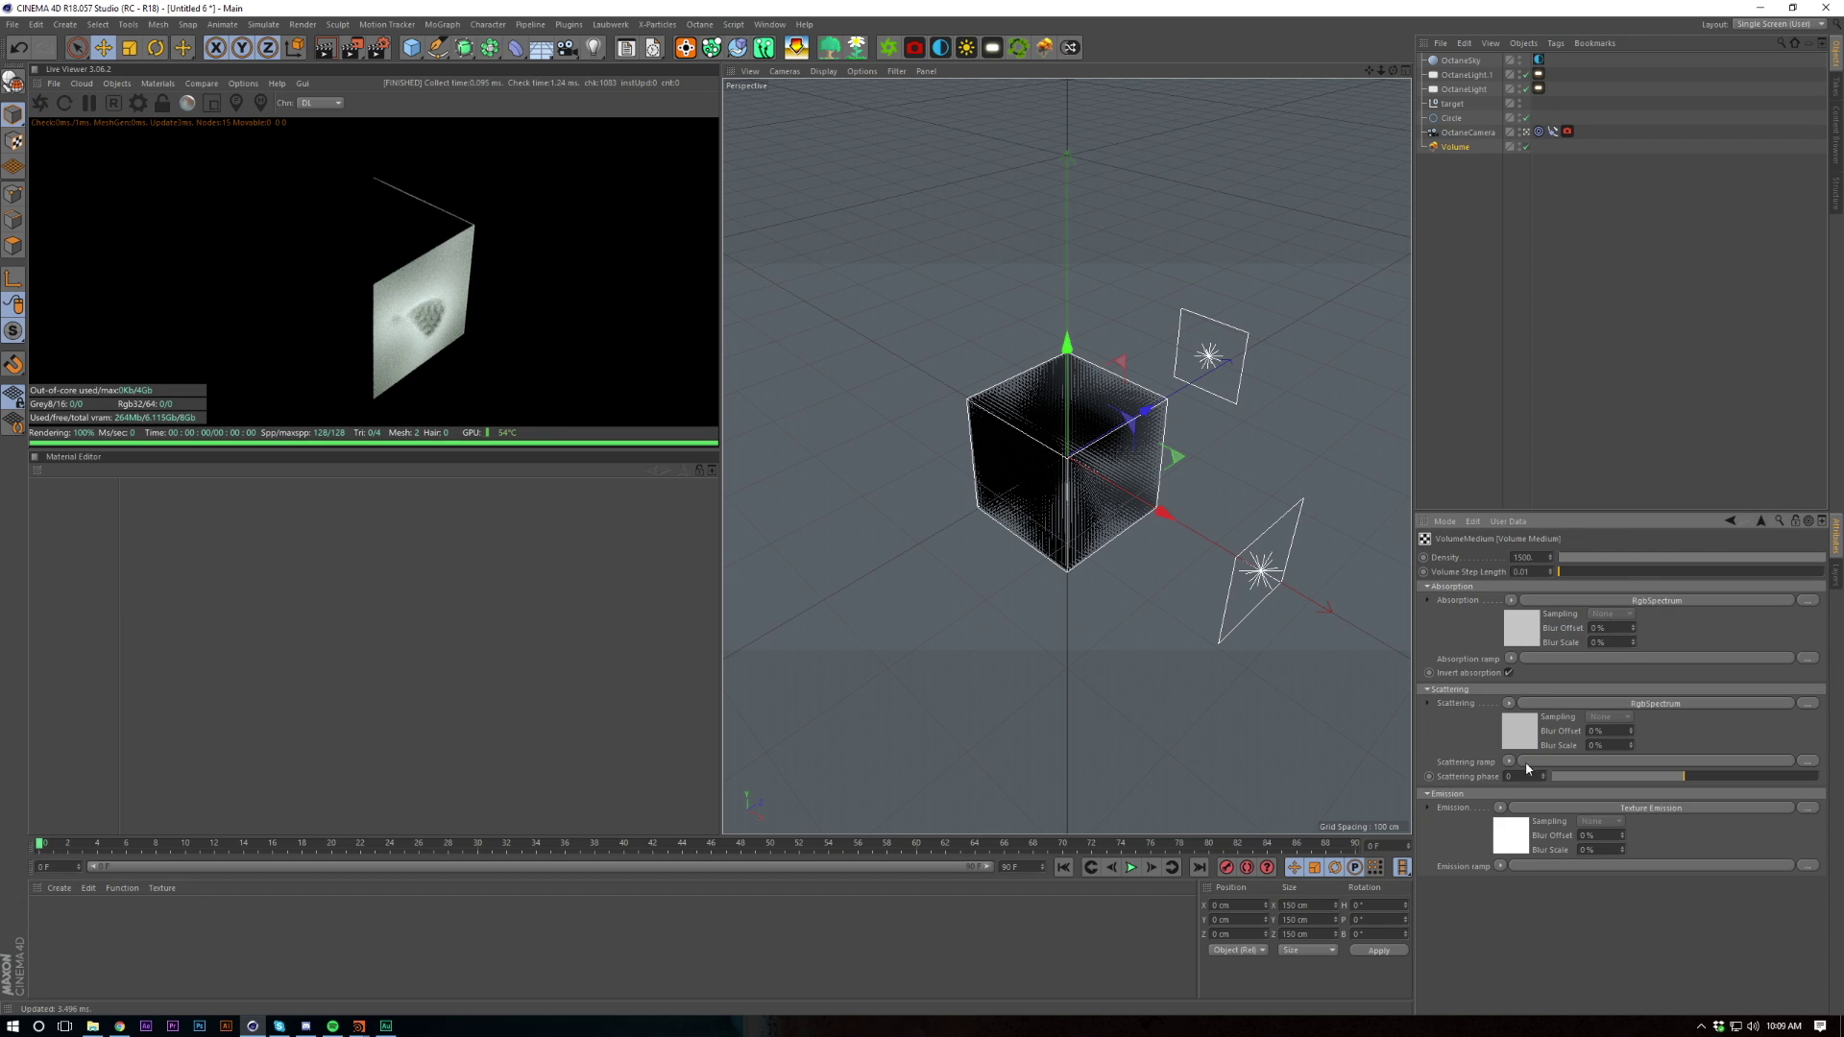
pyautogui.click(1526, 808)
pyautogui.click(1509, 681)
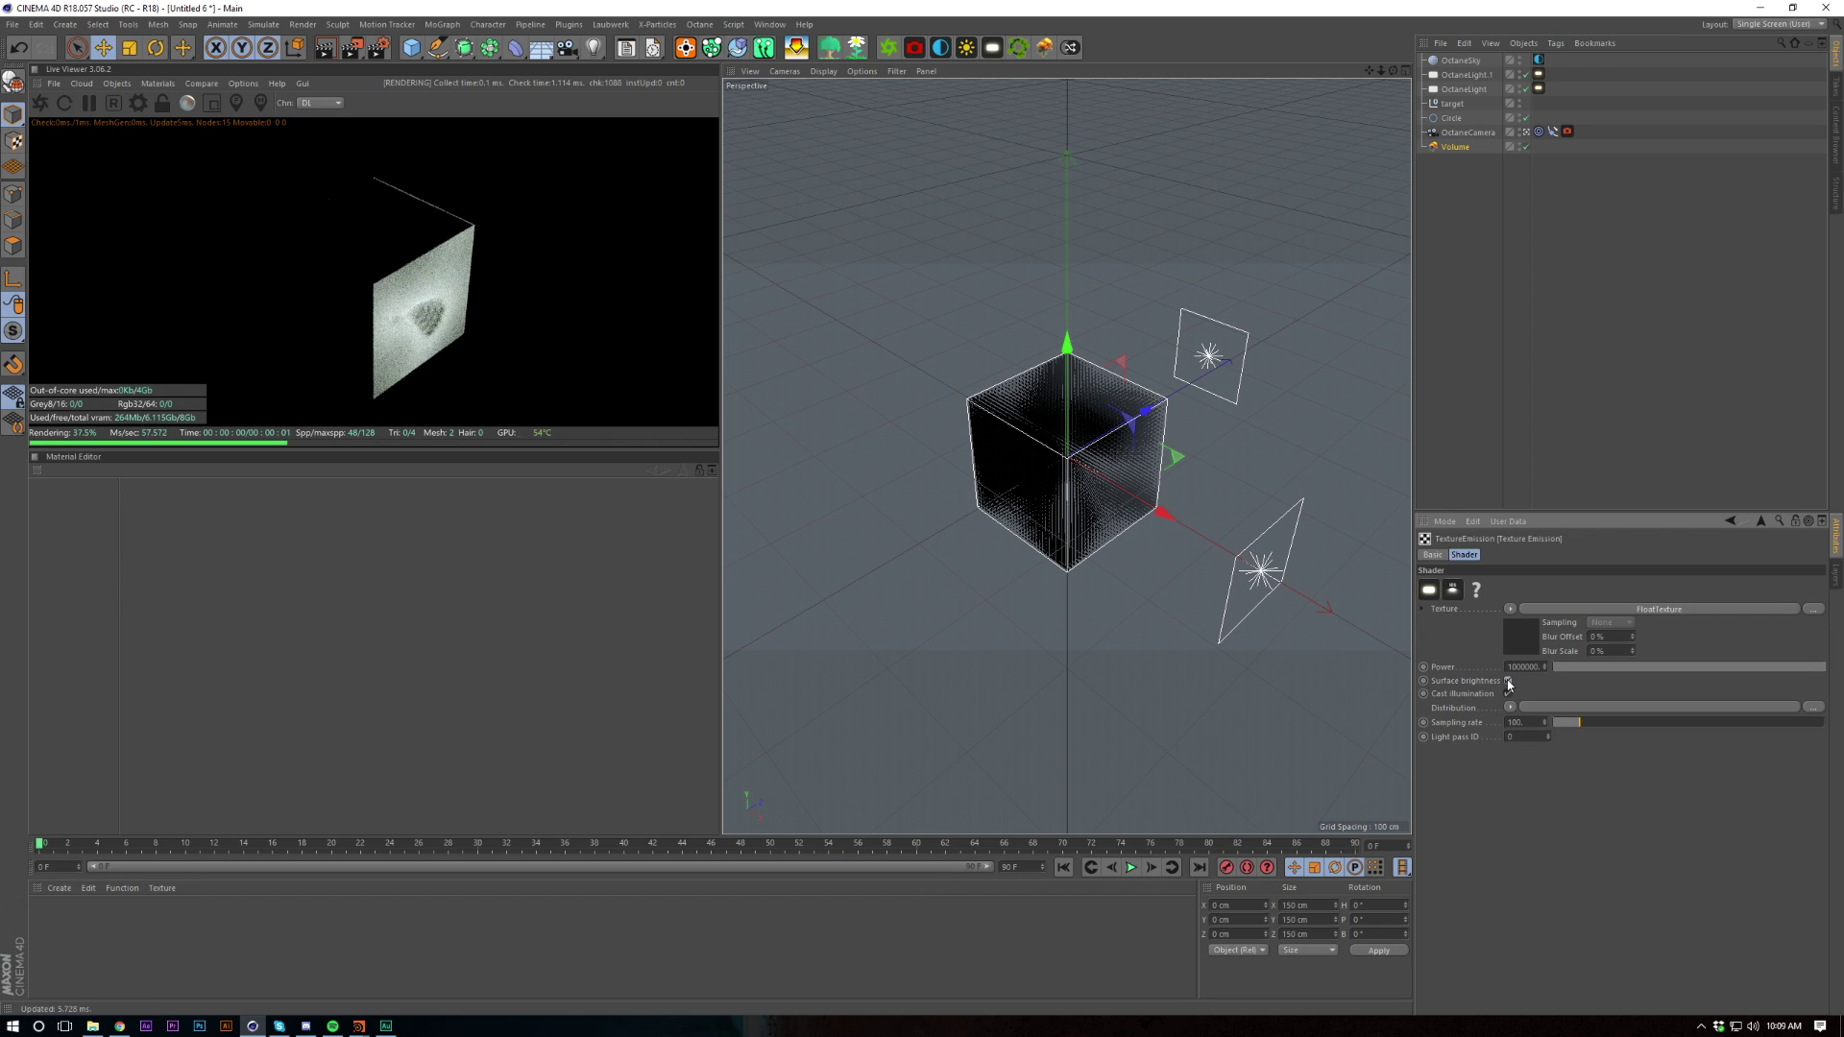
pyautogui.click(1764, 520)
pyautogui.click(1726, 558)
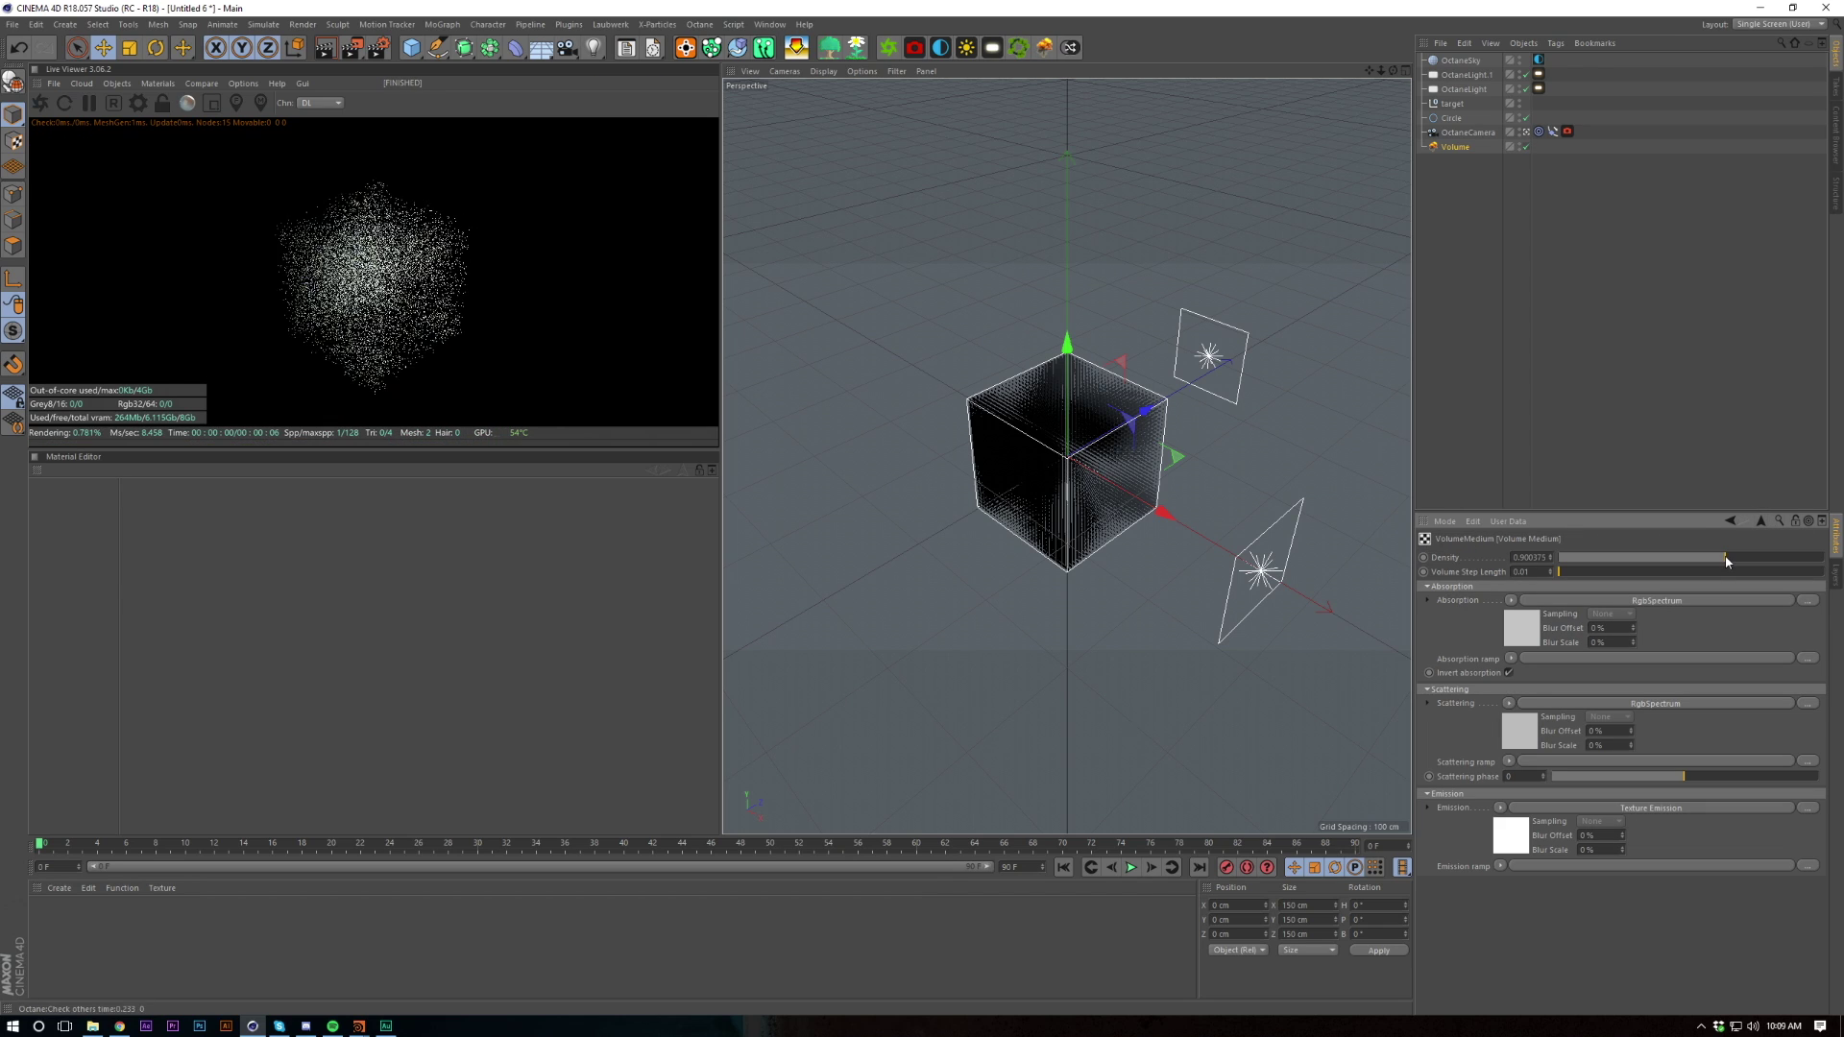
pyautogui.click(1513, 809)
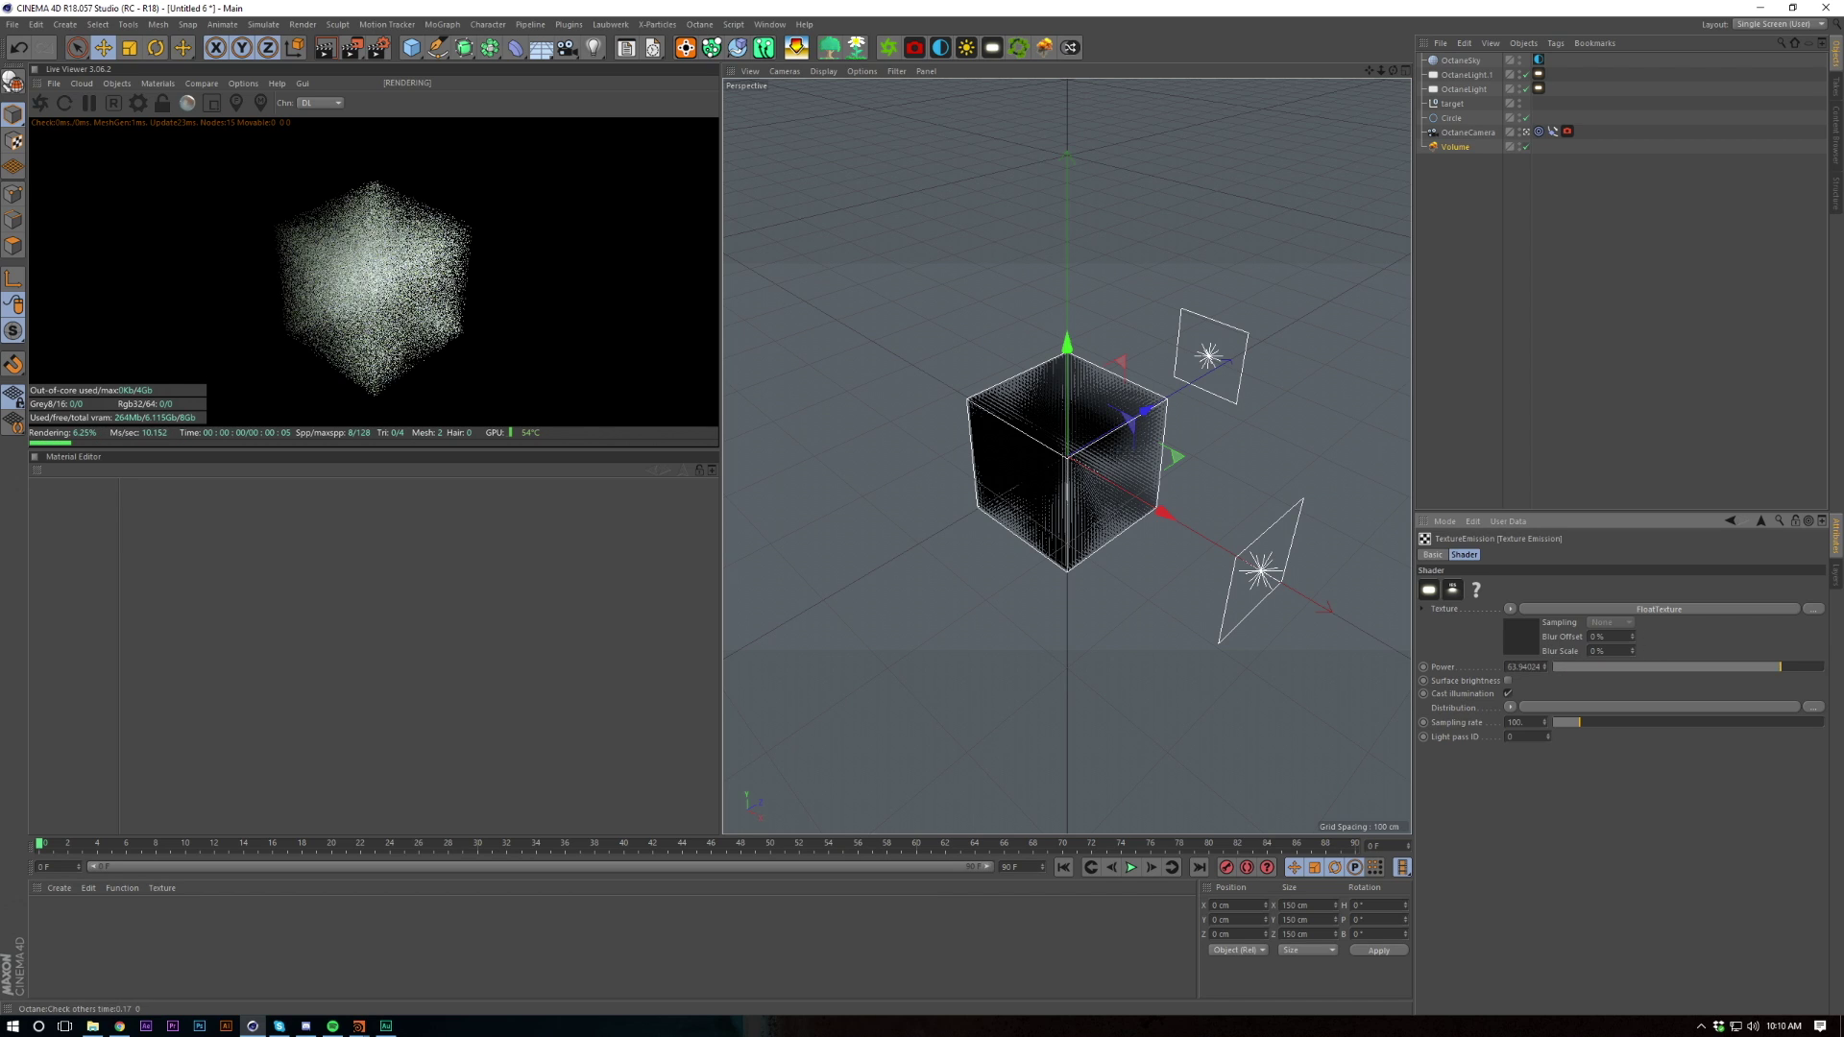
pyautogui.click(1660, 609)
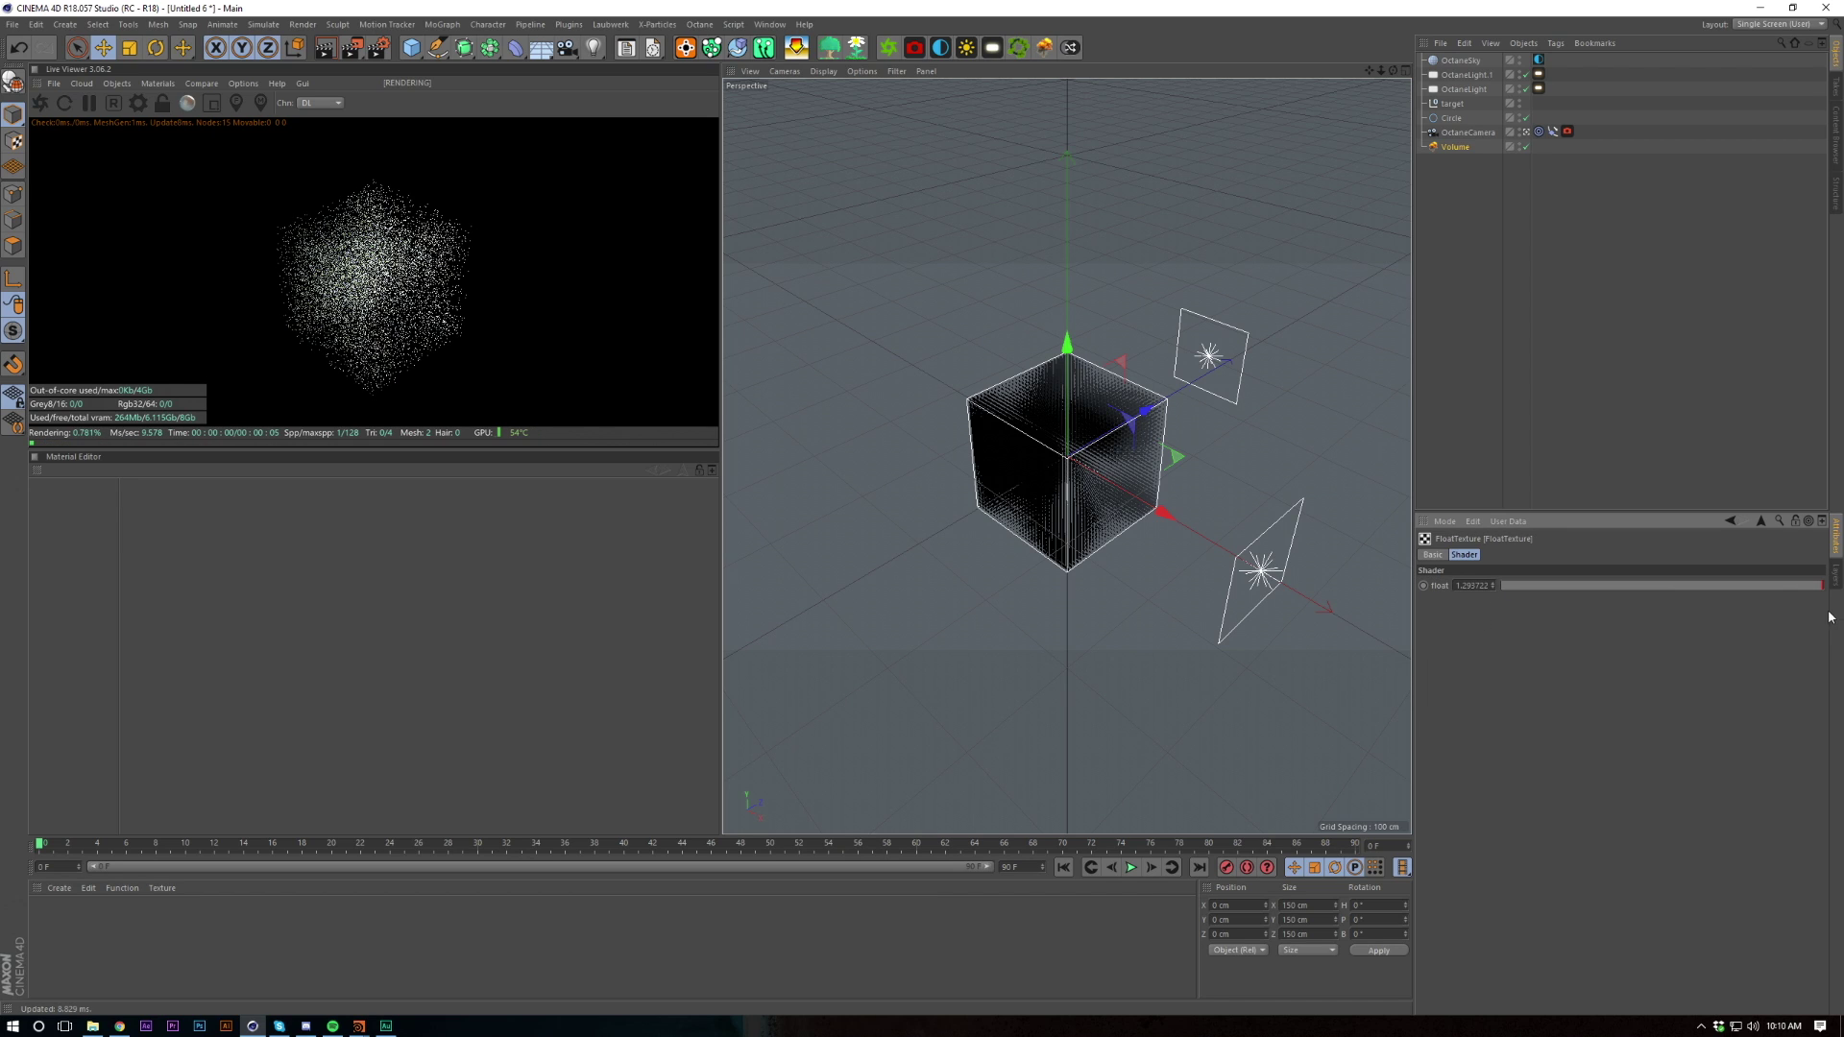
pyautogui.click(1762, 520)
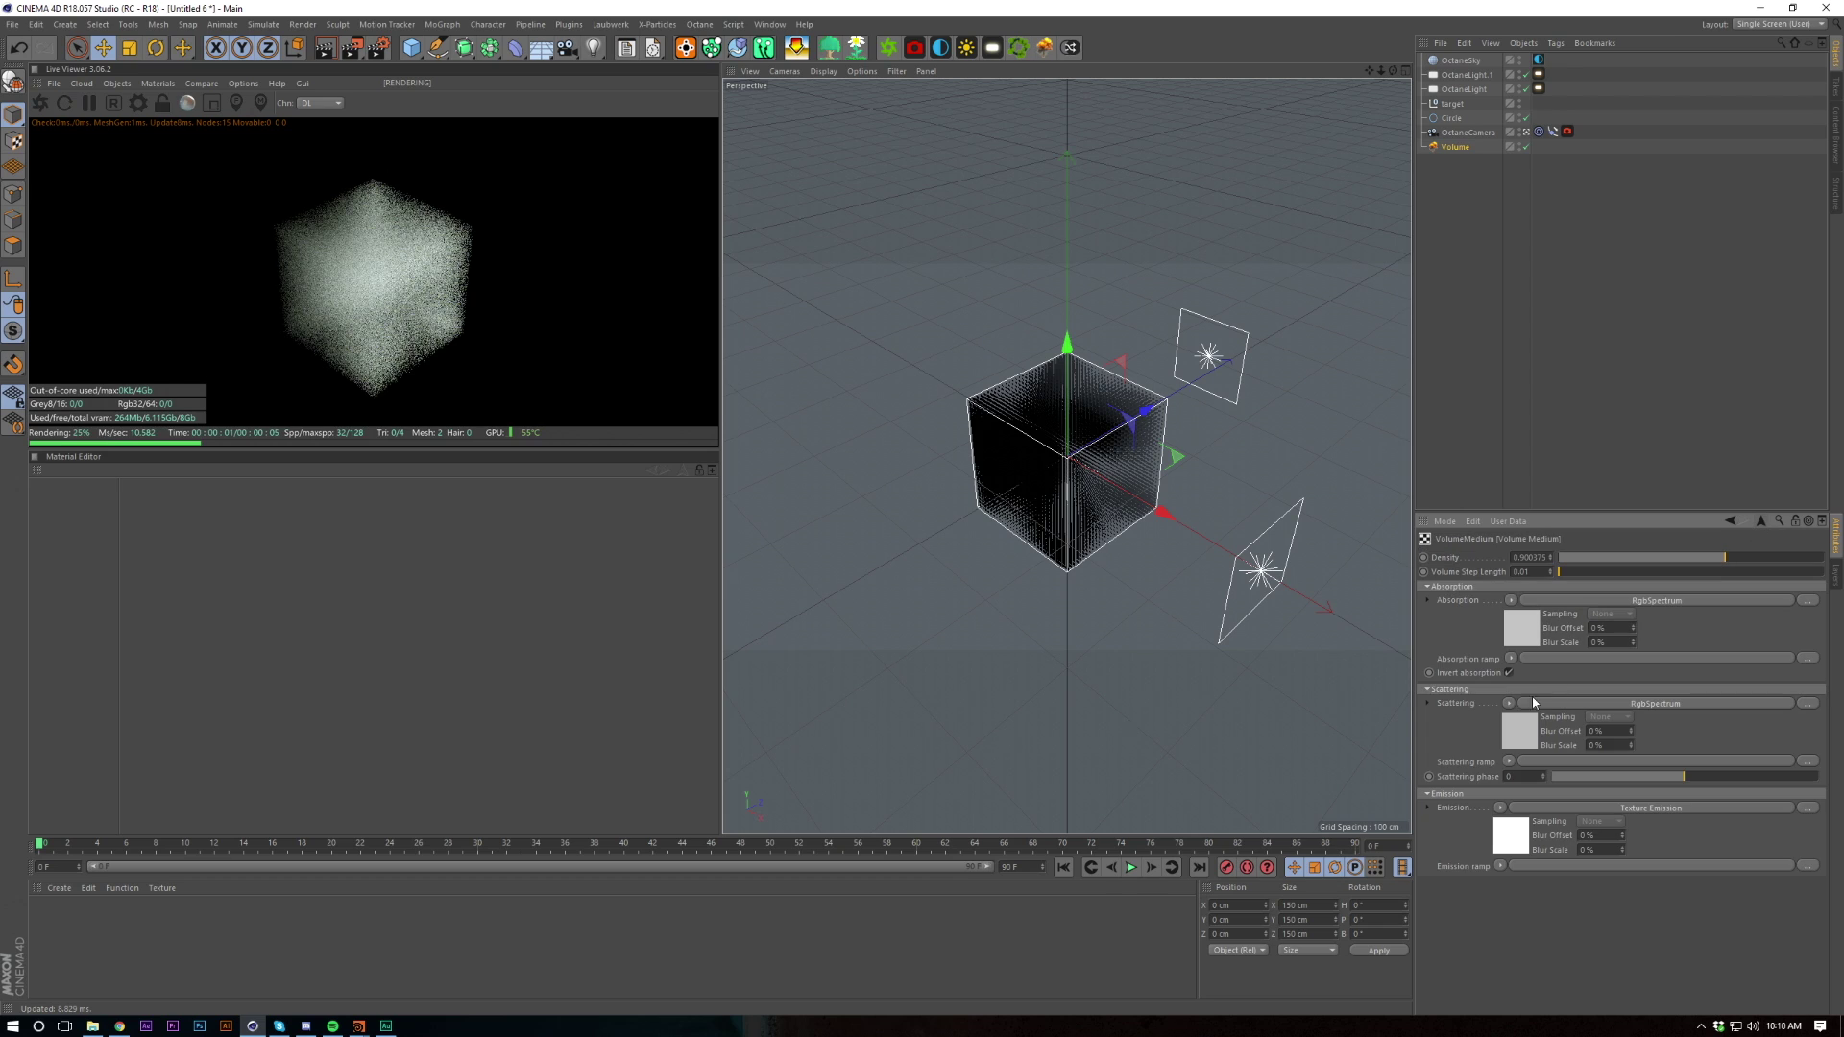
pyautogui.click(1500, 808)
pyautogui.click(1565, 408)
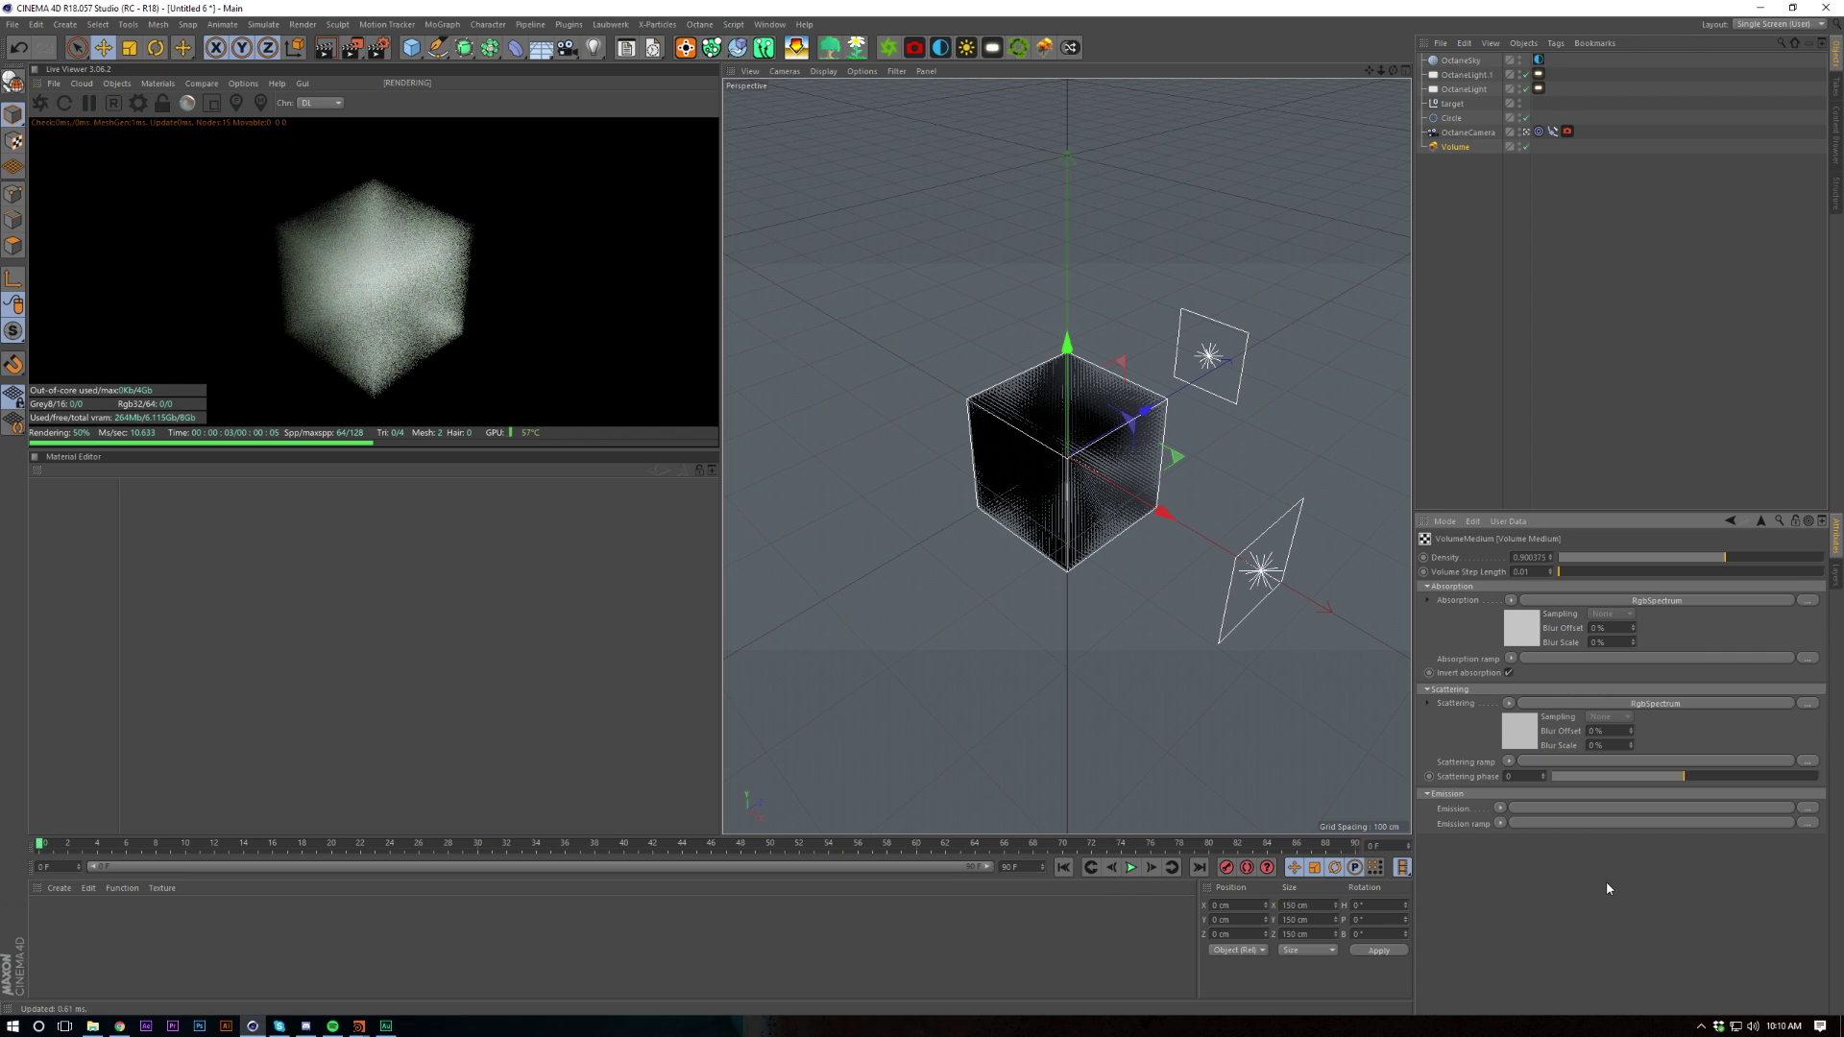
pyautogui.click(1528, 559)
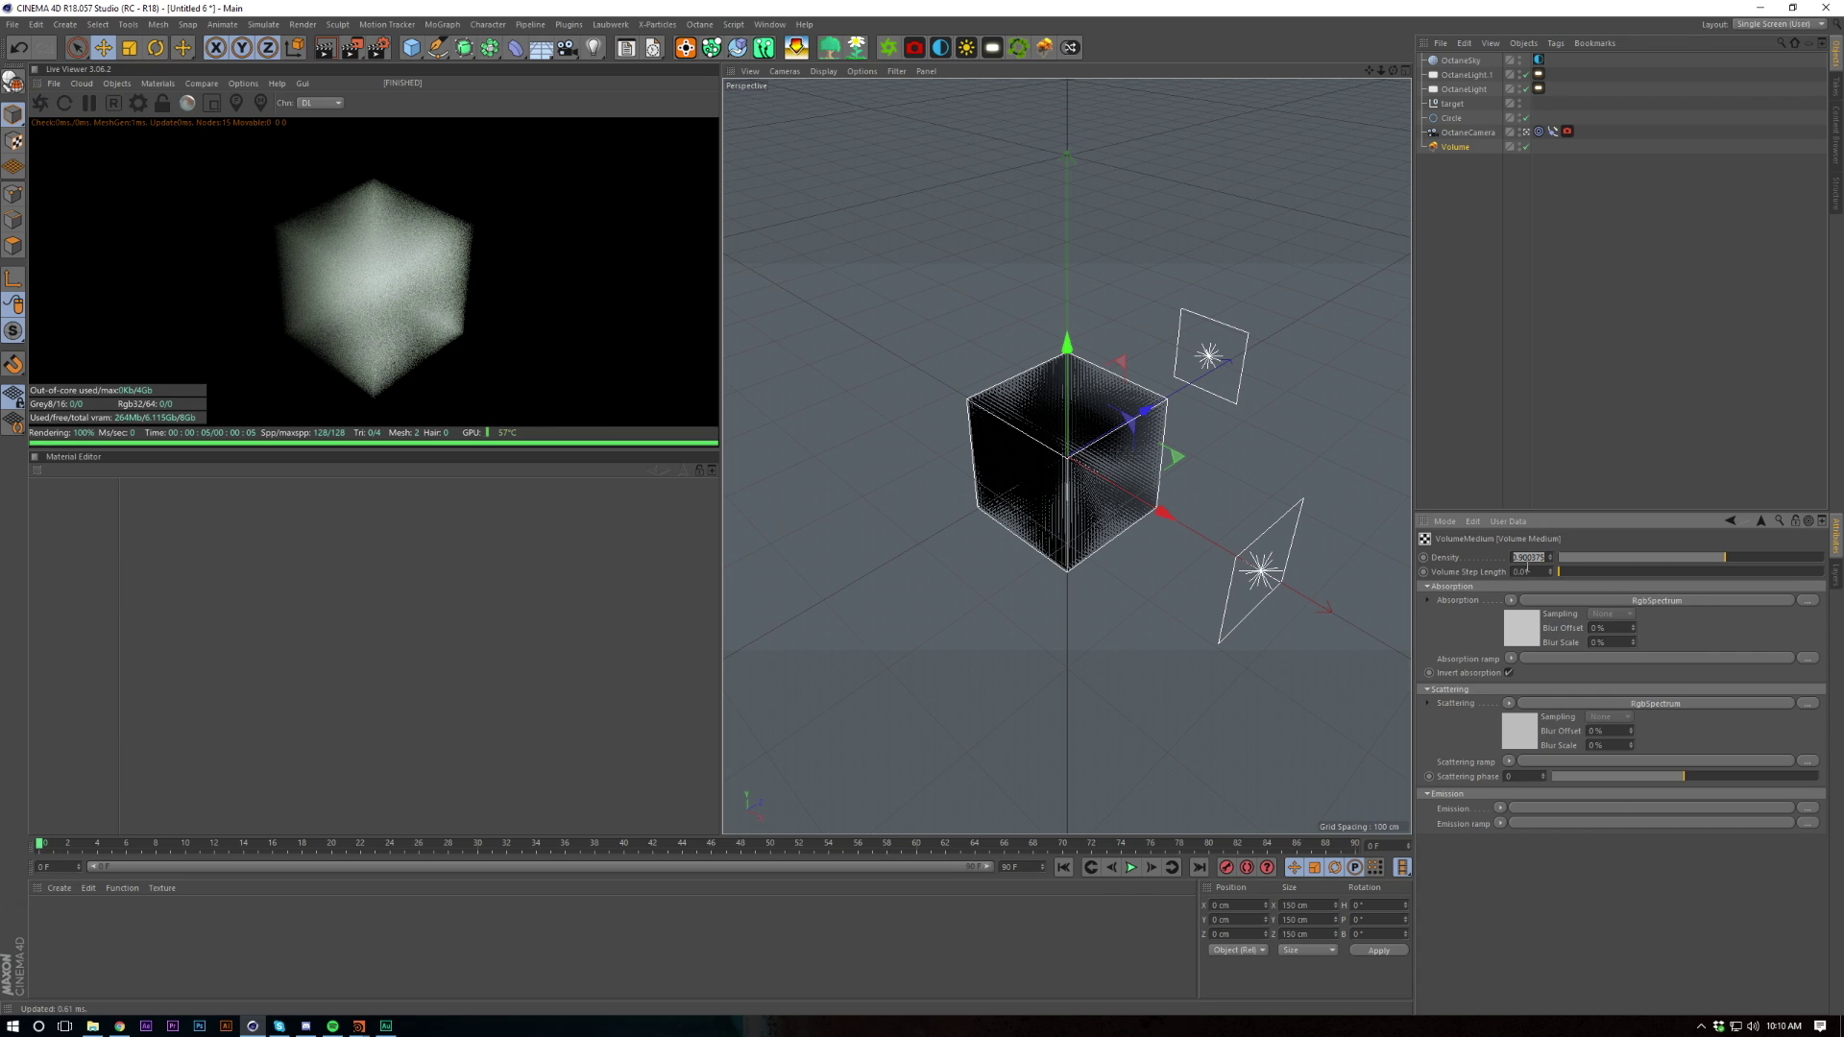
pyautogui.write('1500')
pyautogui.press('Return')
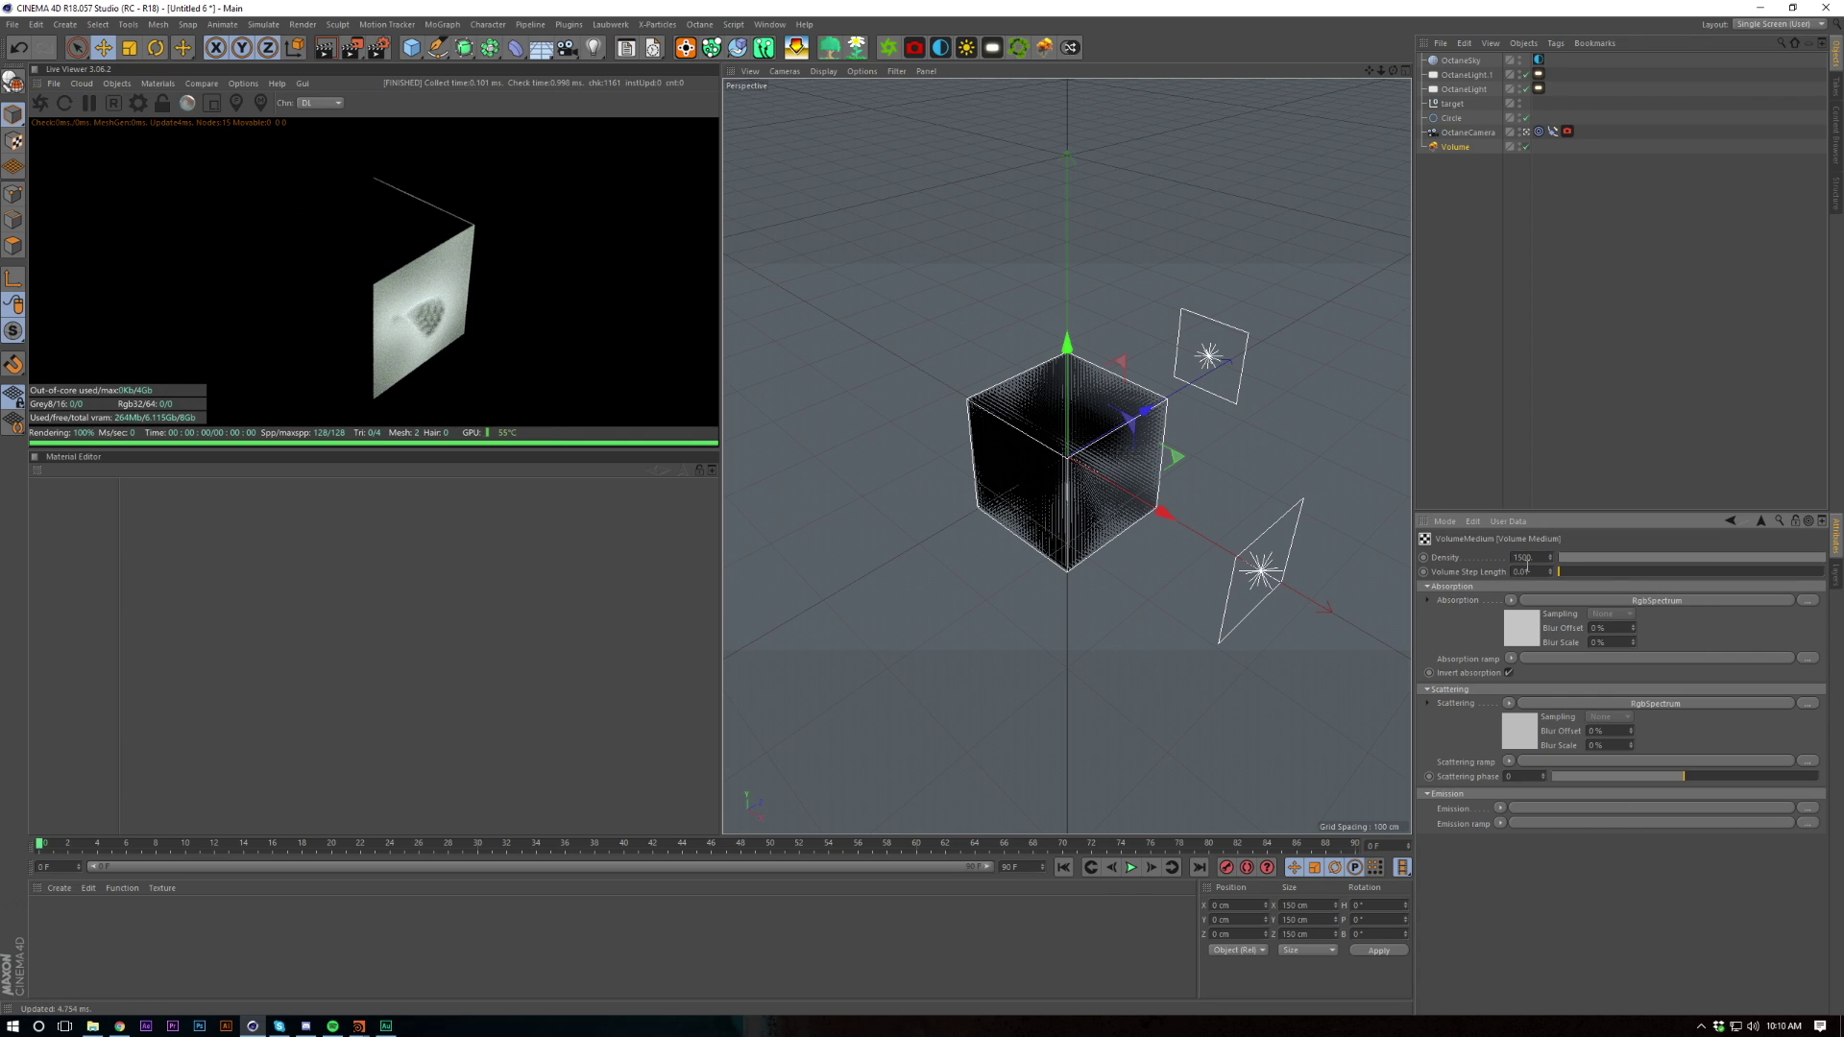
# Set the Octane Volume's render voxel multiplier to 2 in its Generate settings
pyautogui.click(1762, 520)
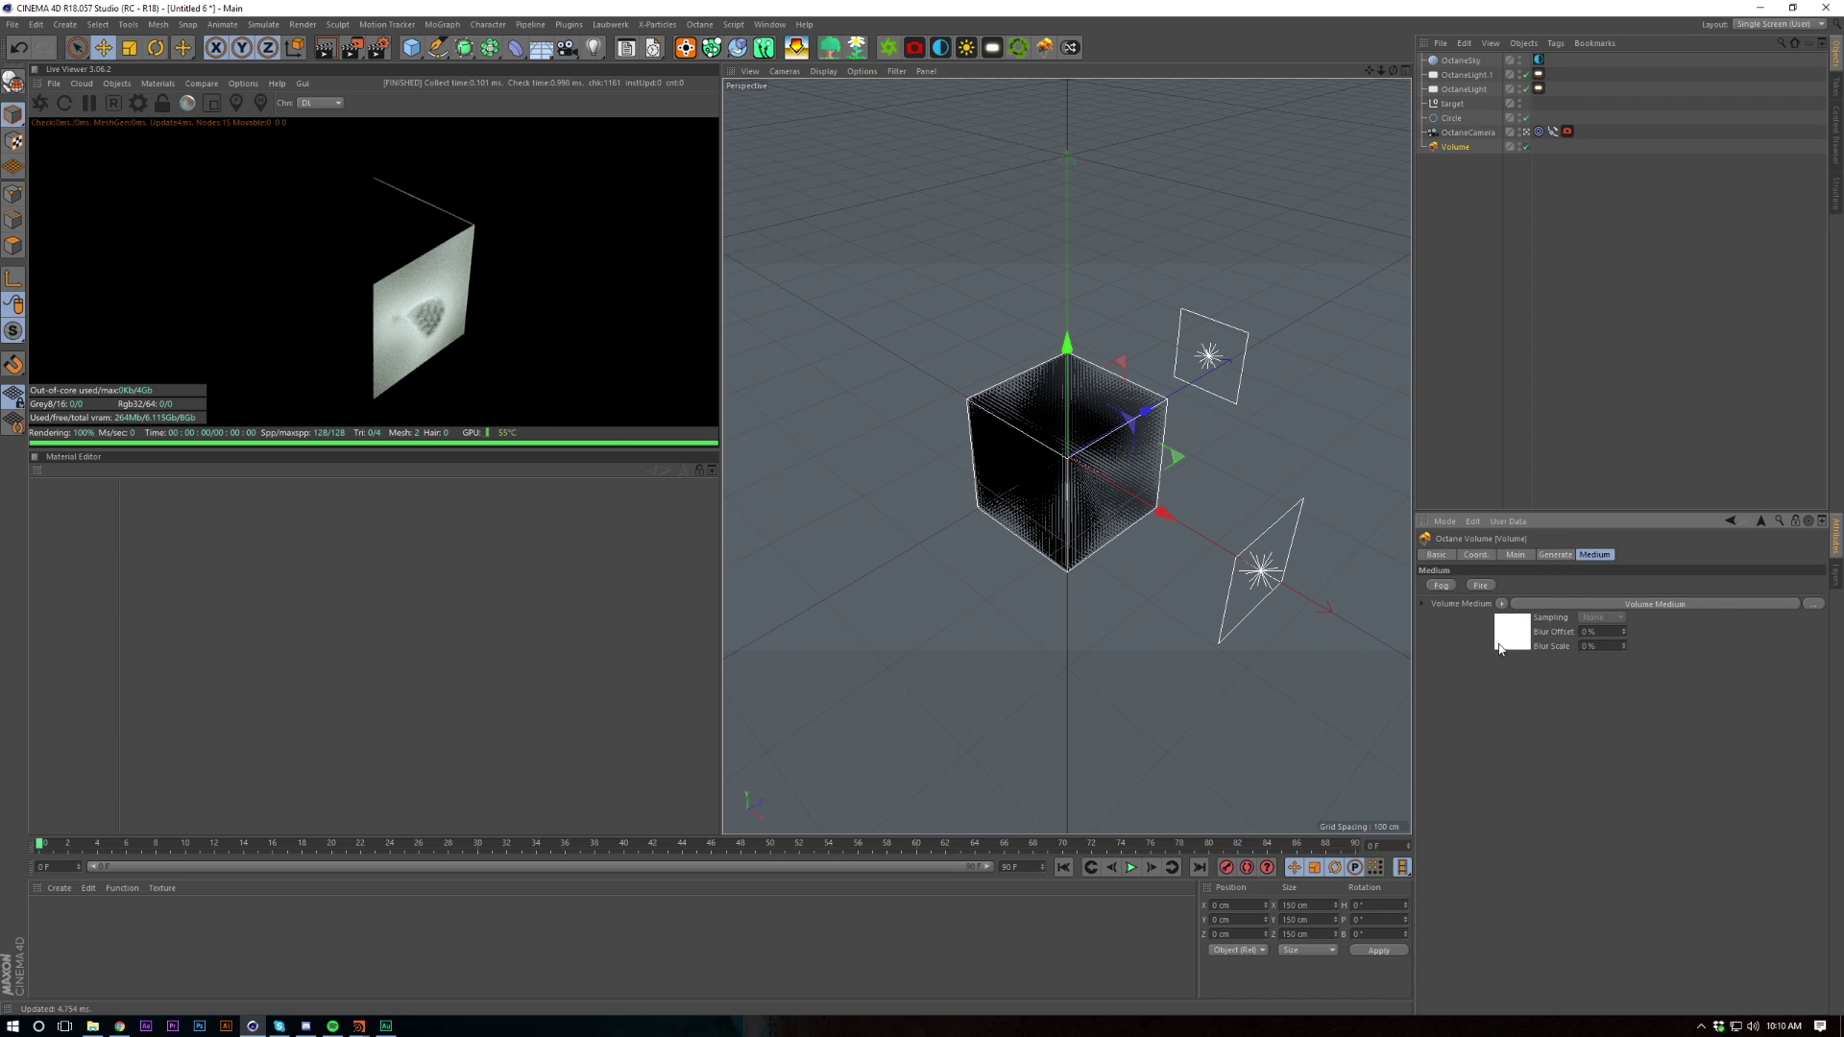
pyautogui.click(1572, 554)
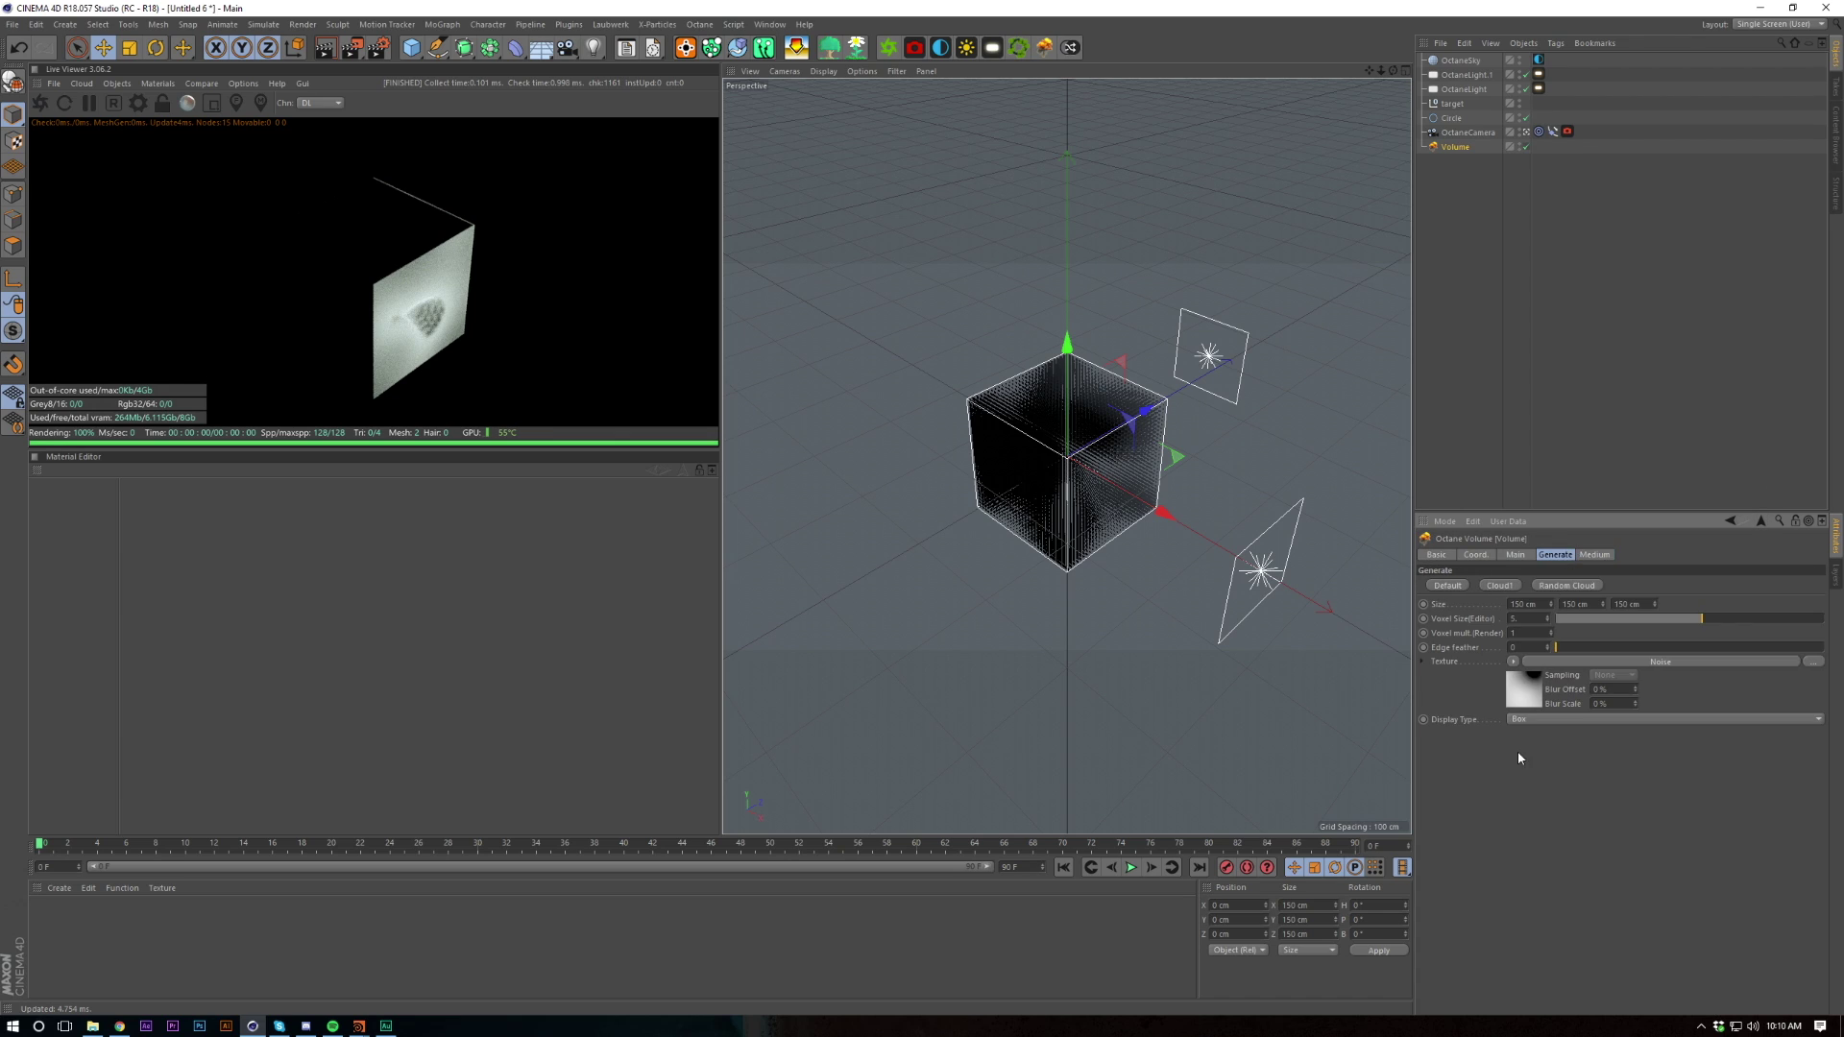
pyautogui.click(1536, 619)
pyautogui.click(1551, 630)
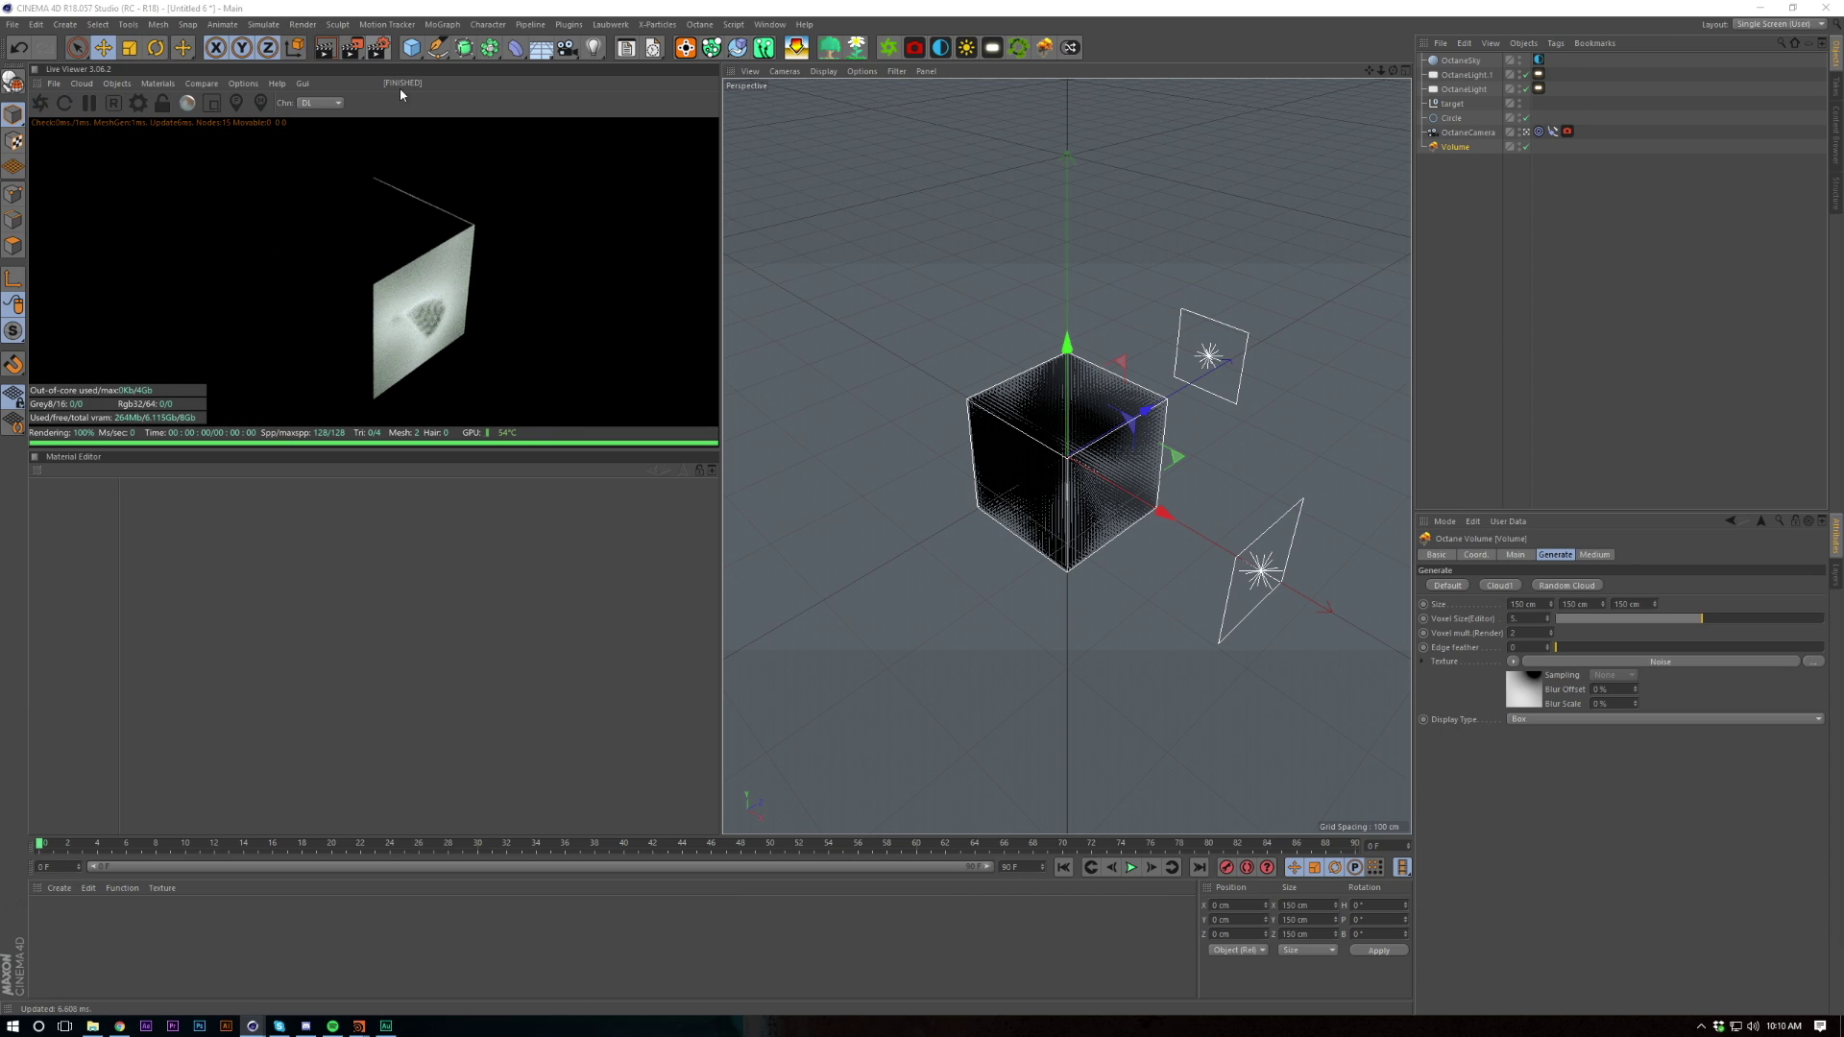
# Close Render Settings and render the current frame to the Picture Viewer
pyautogui.hotkey('ctrl', 'b')
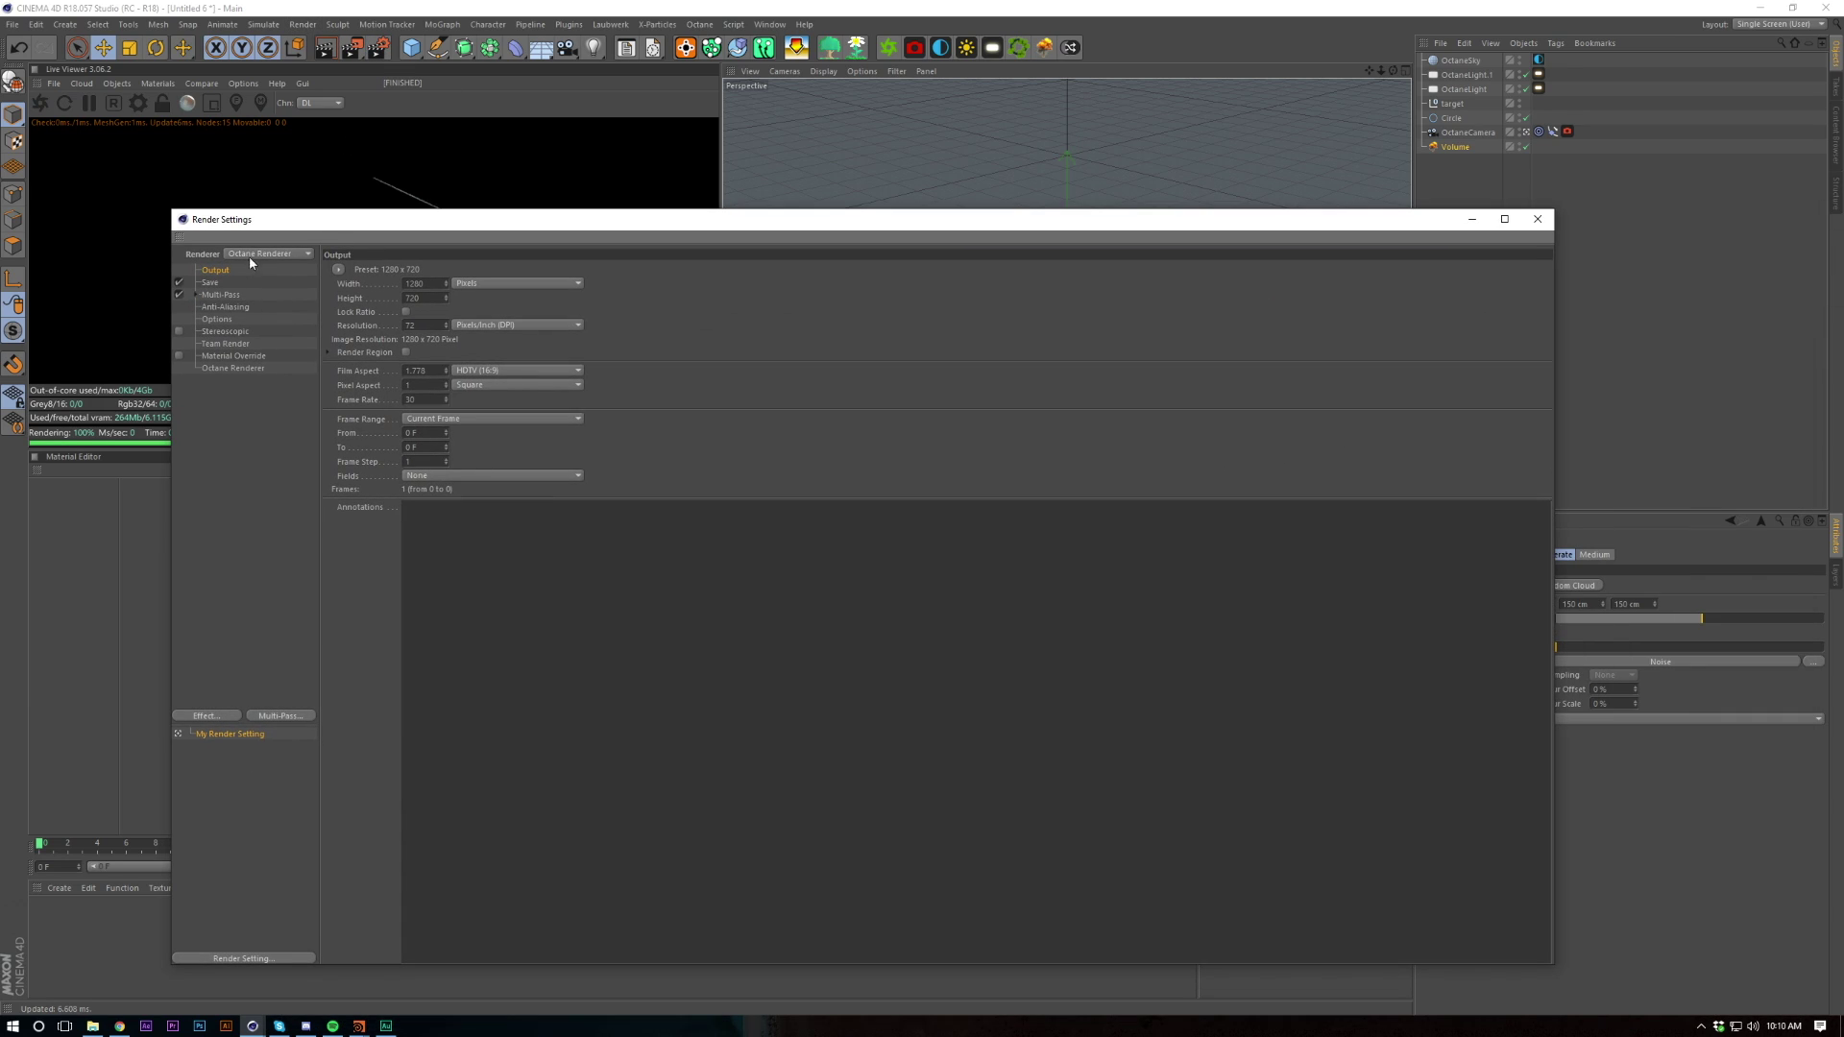
pyautogui.click(1538, 219)
pyautogui.click(1582, 354)
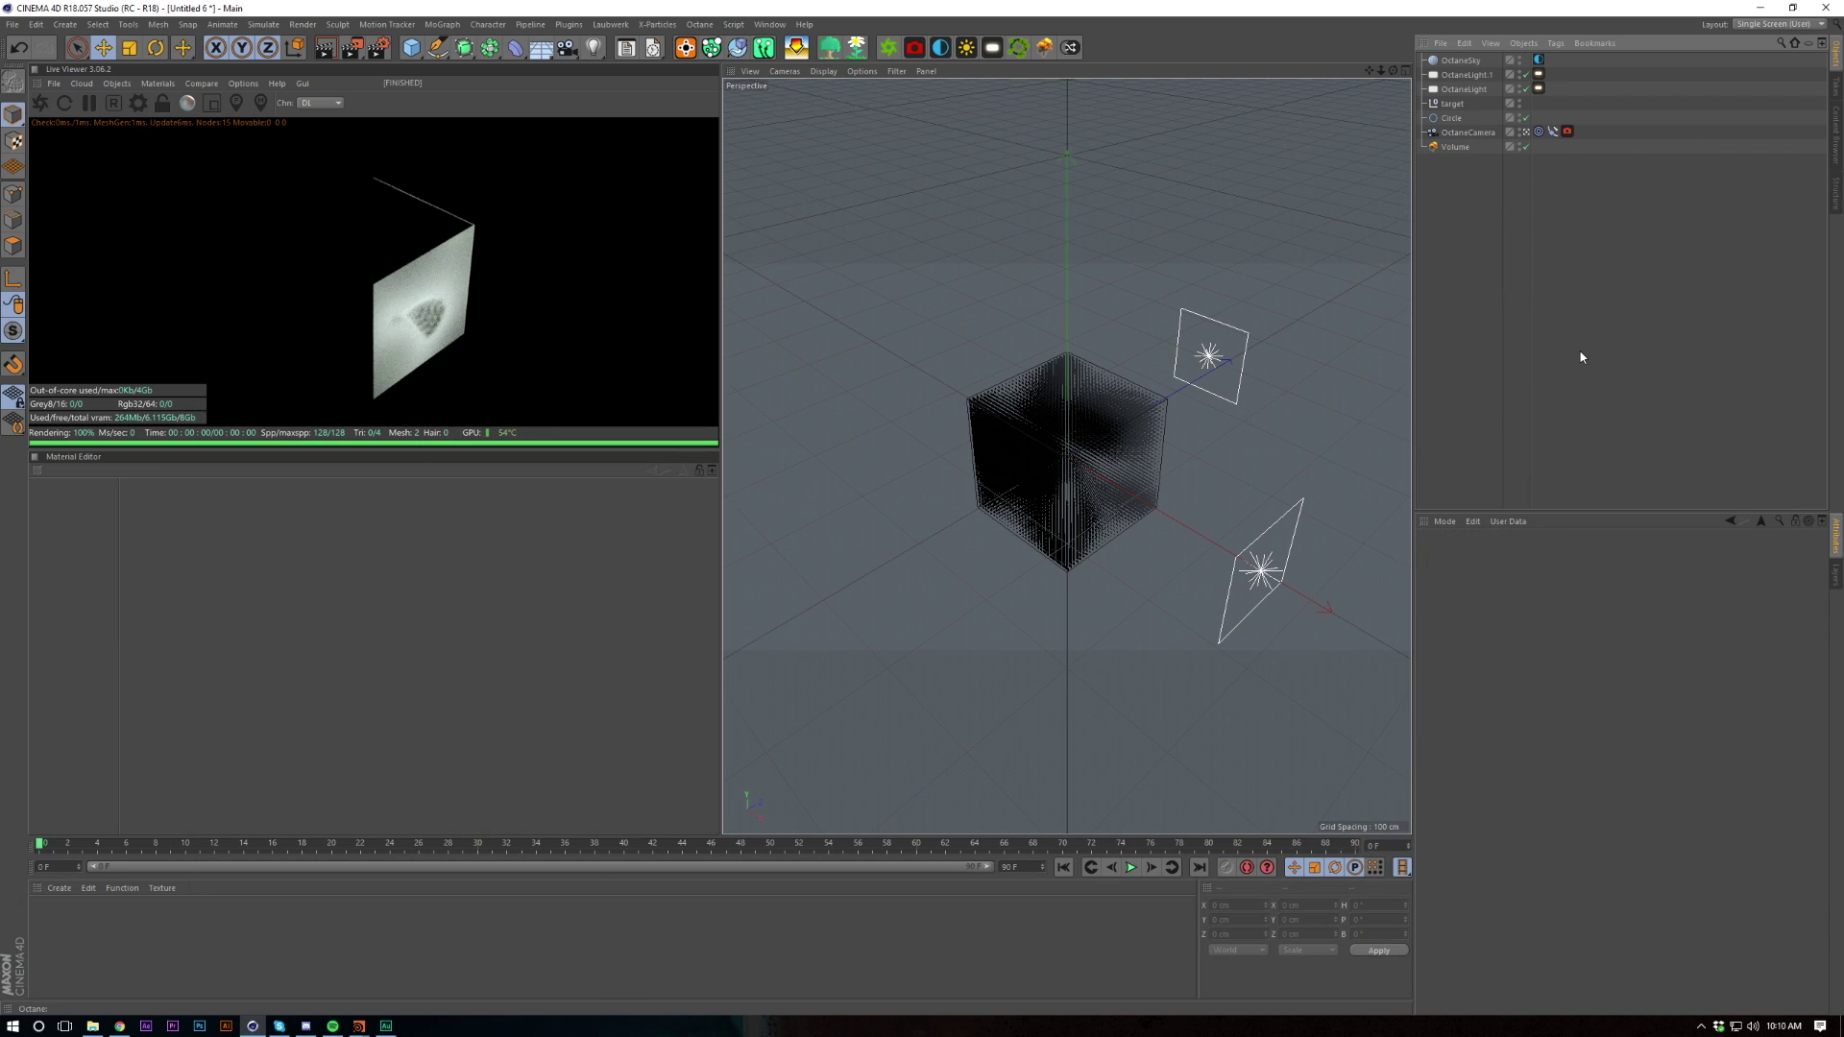
pyautogui.hotkey('shift', 'r')
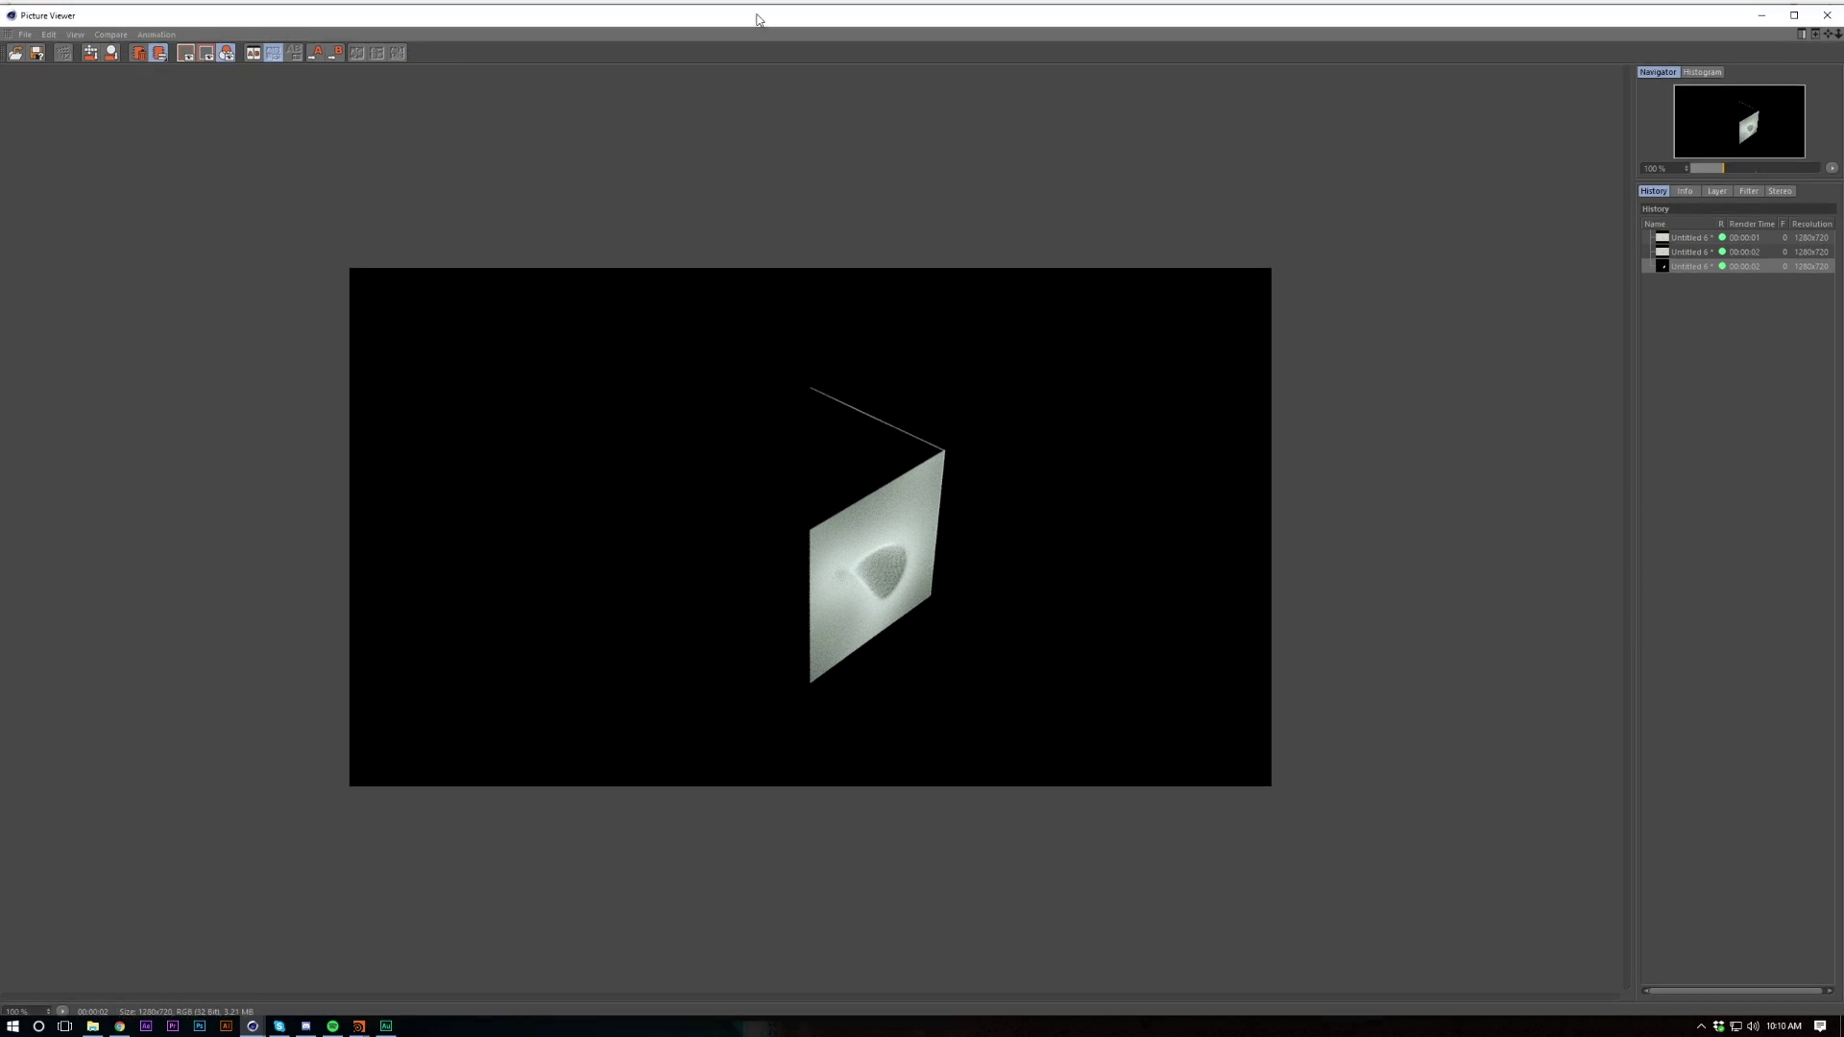
# Shrink and move the Picture Viewer aside, then reselect the Volume object
pyautogui.moveTo(659, 11); pyautogui.dragTo(659, 465)
pyautogui.moveTo(856, 475); pyautogui.dragTo(699, 344)
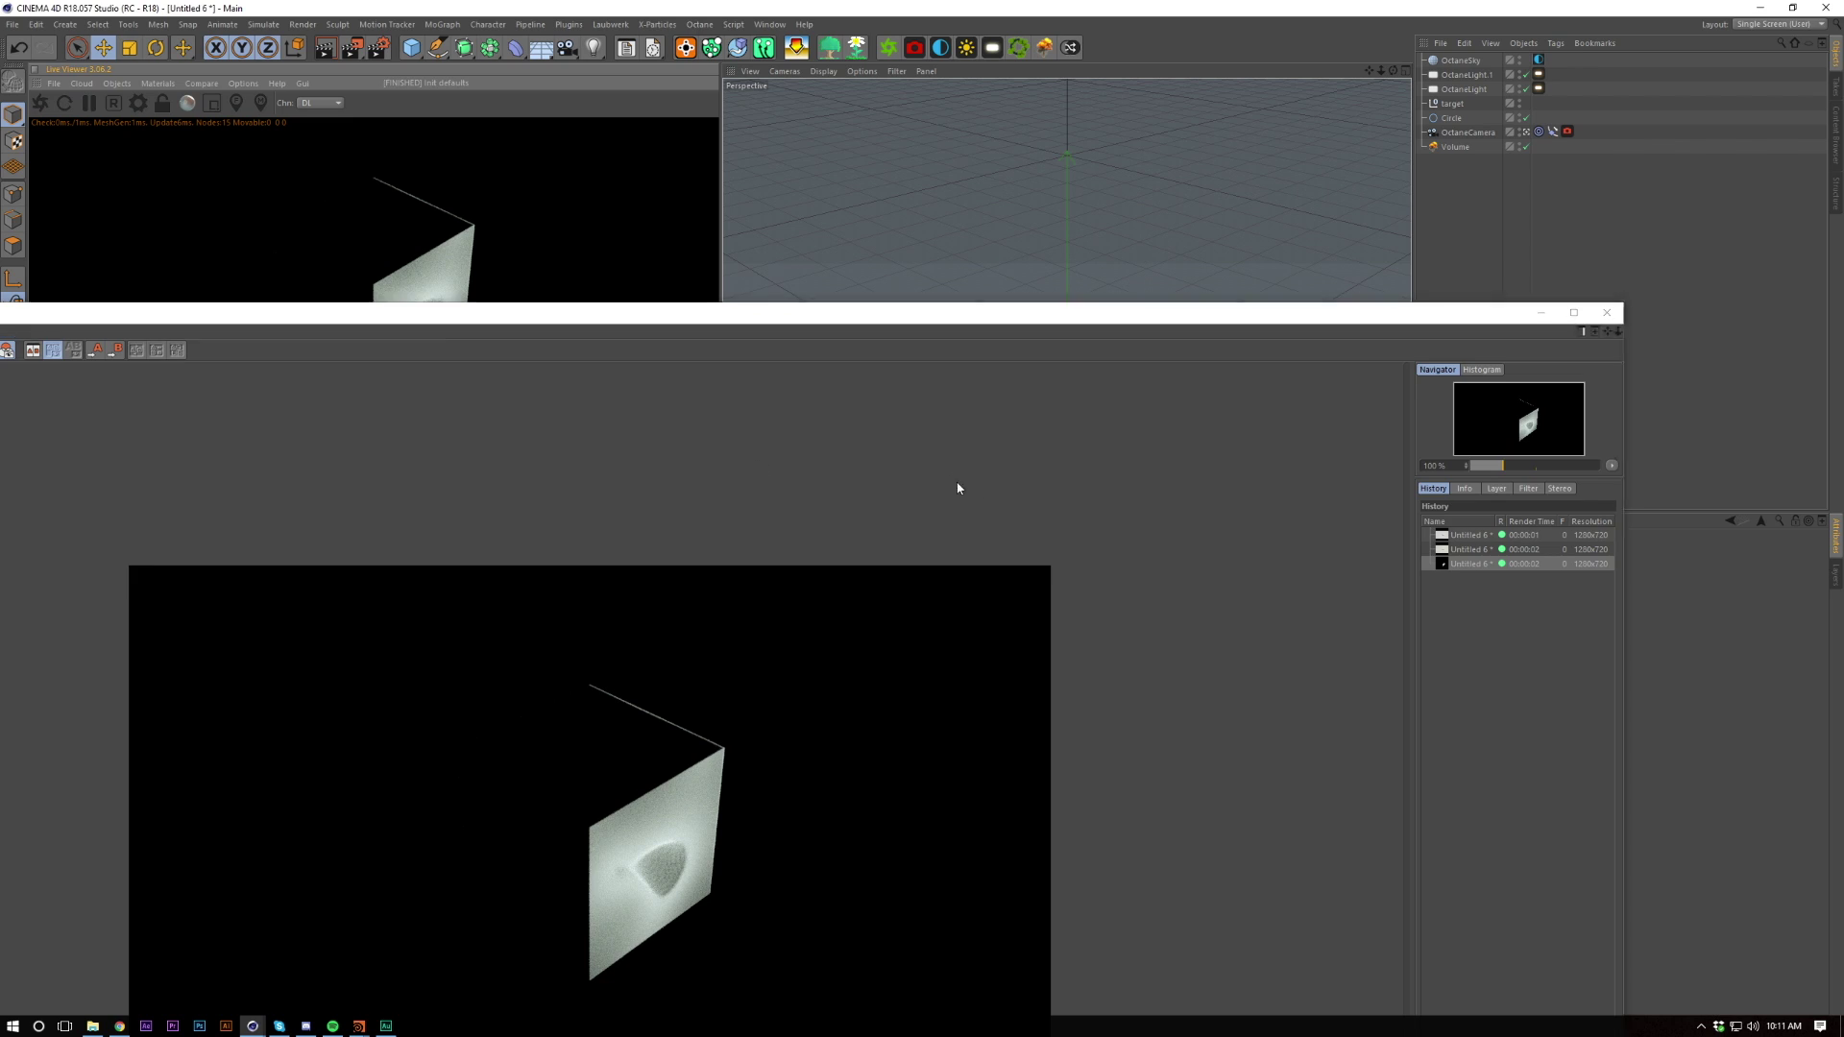
pyautogui.click(1531, 214)
pyautogui.click(1456, 146)
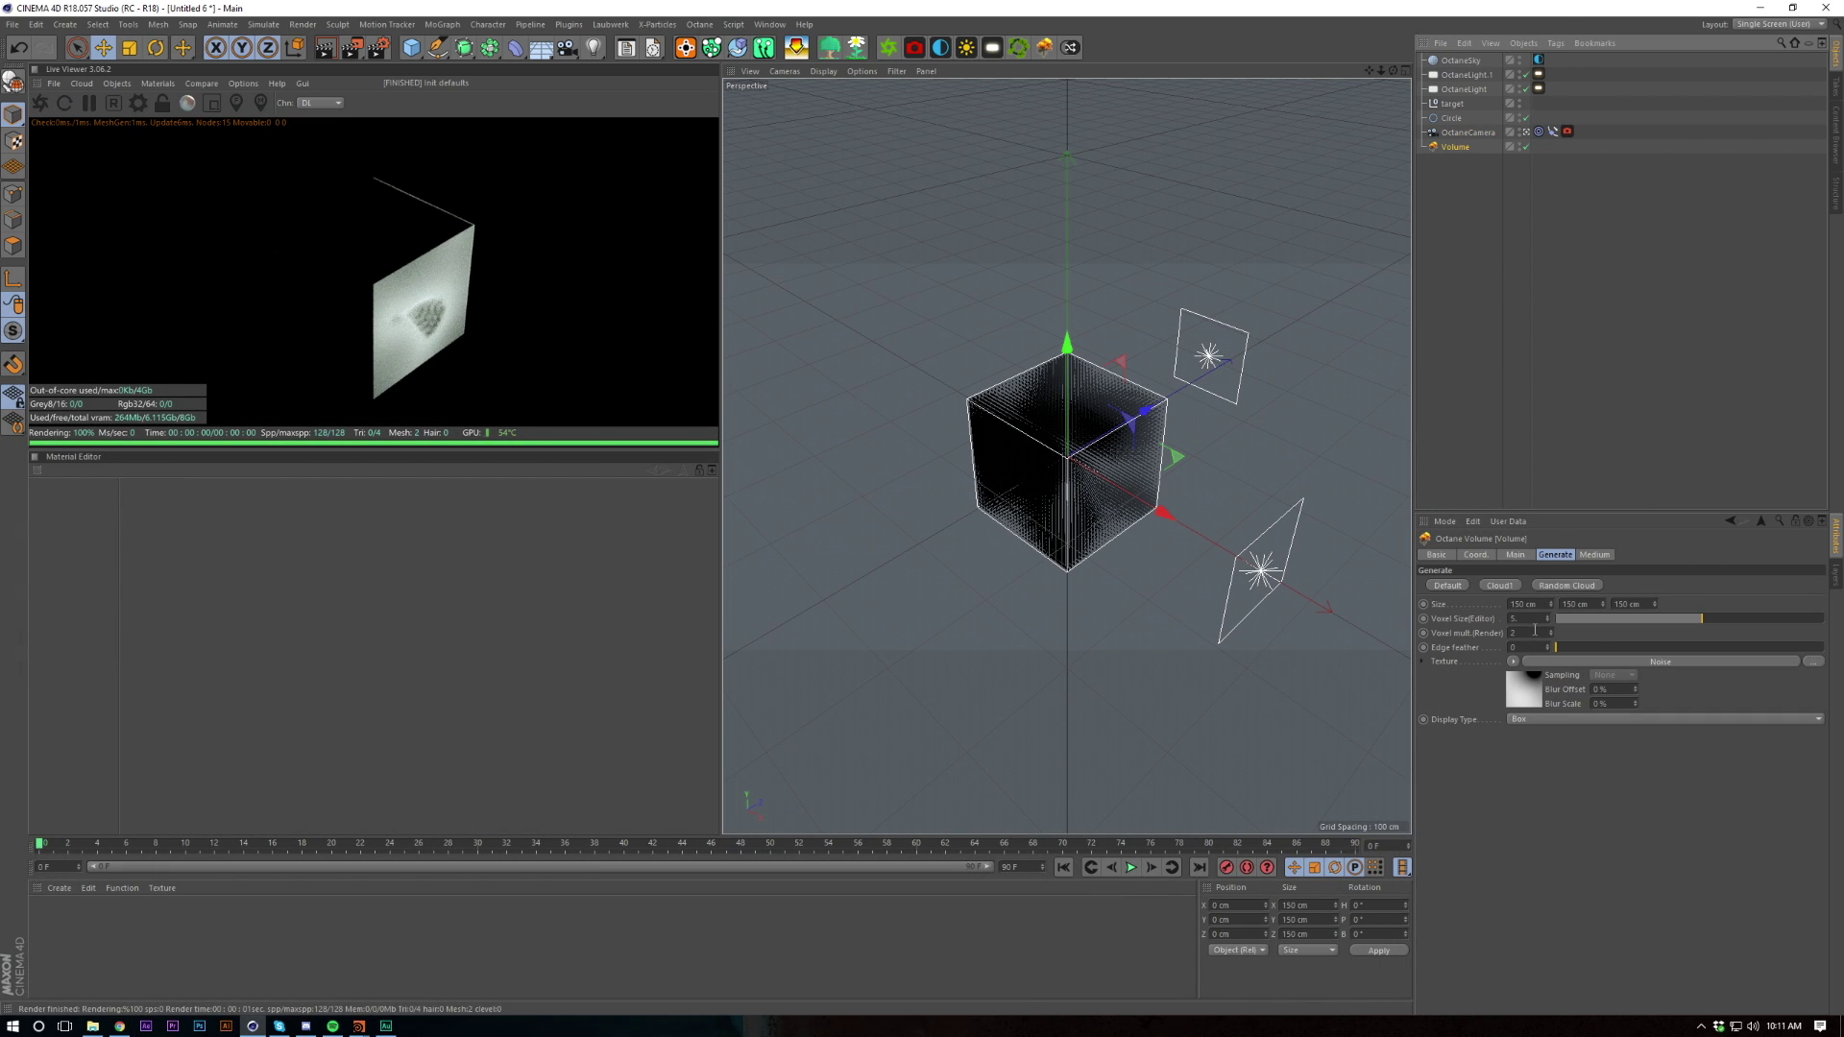
pyautogui.doubleClick(1531, 619)
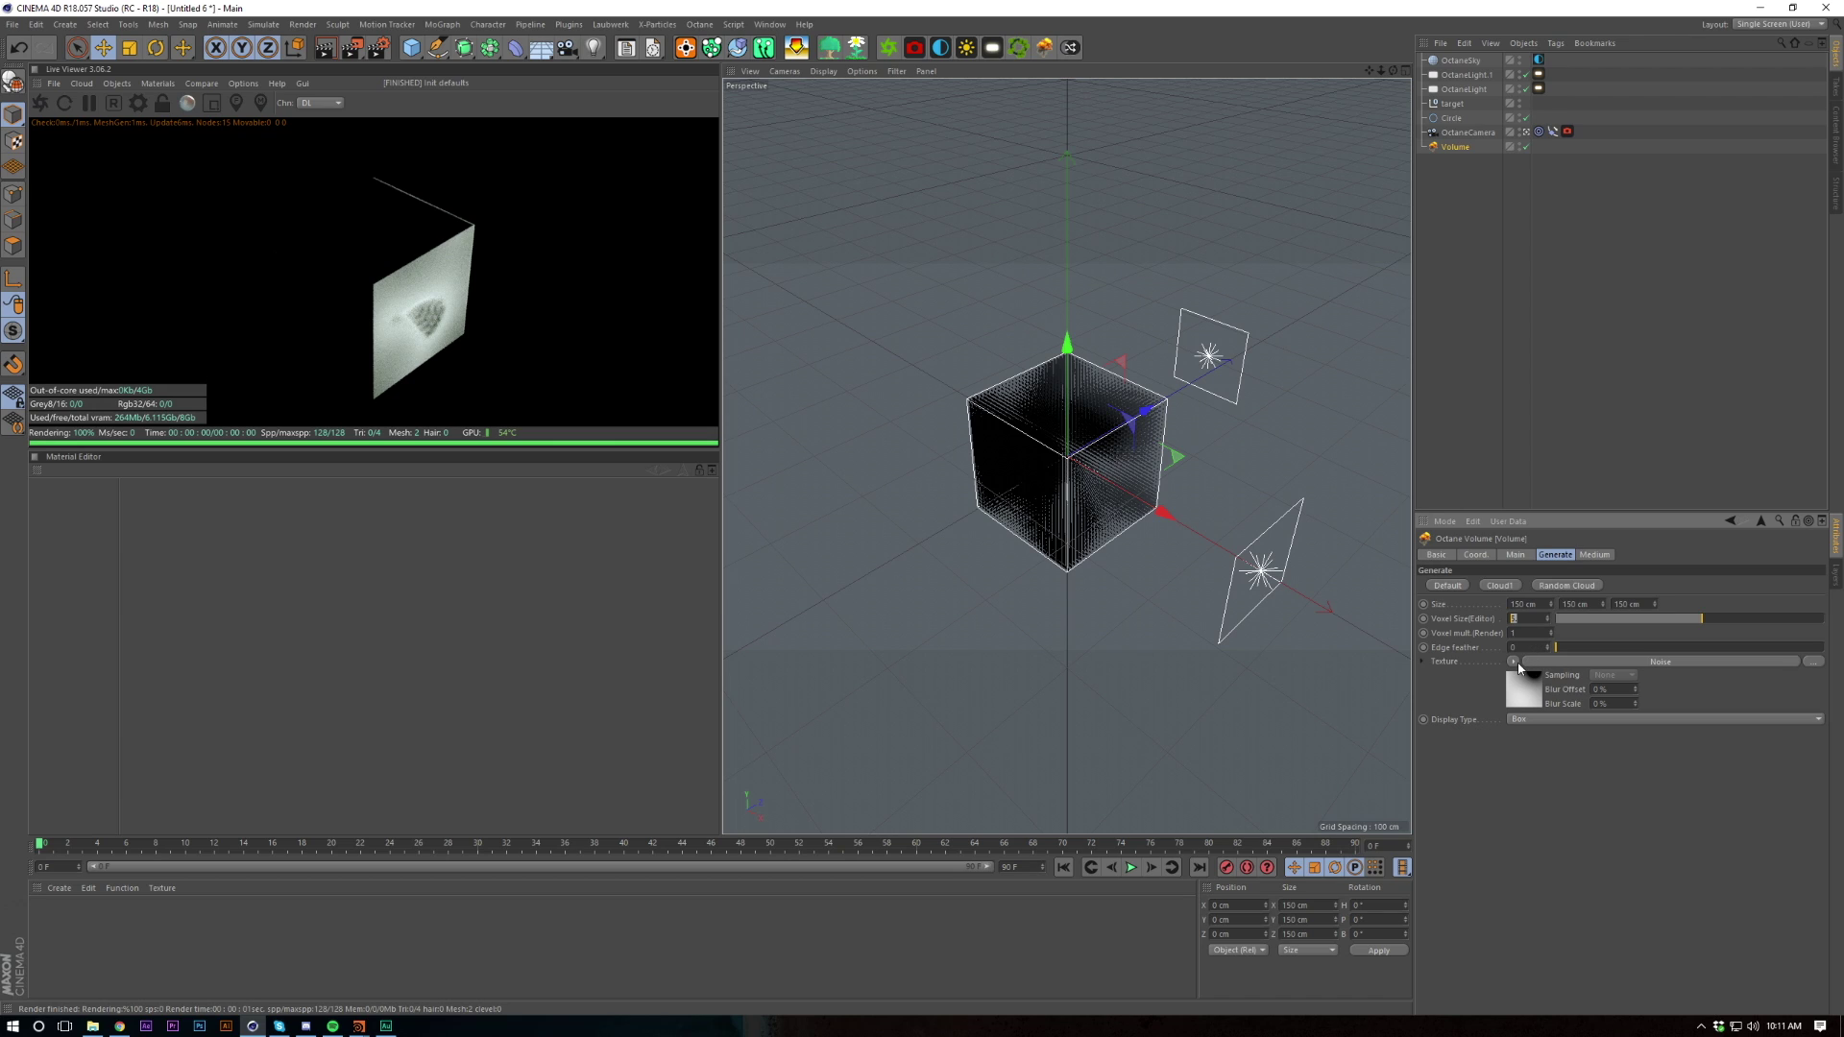
pyautogui.press('Return')
# Switch the volume's noise texture type to Displaced Voronoi
pyautogui.click(1530, 687)
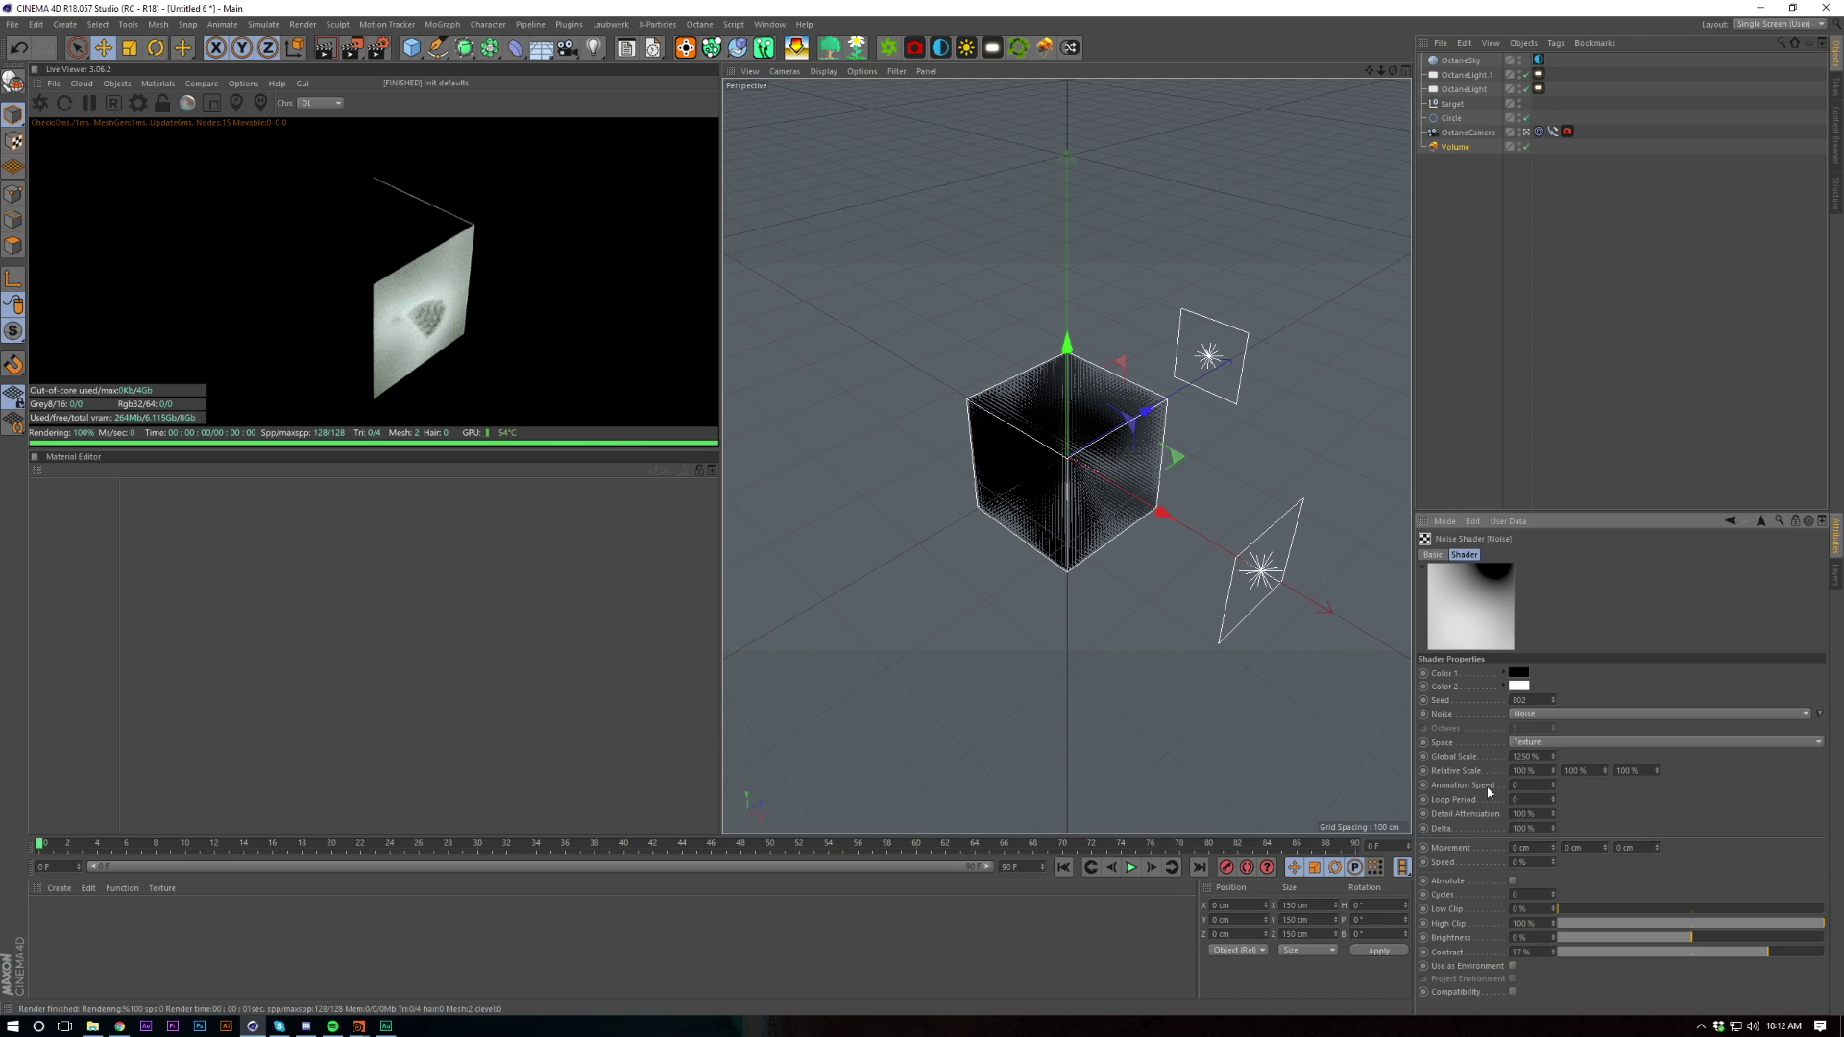
pyautogui.click(1571, 711)
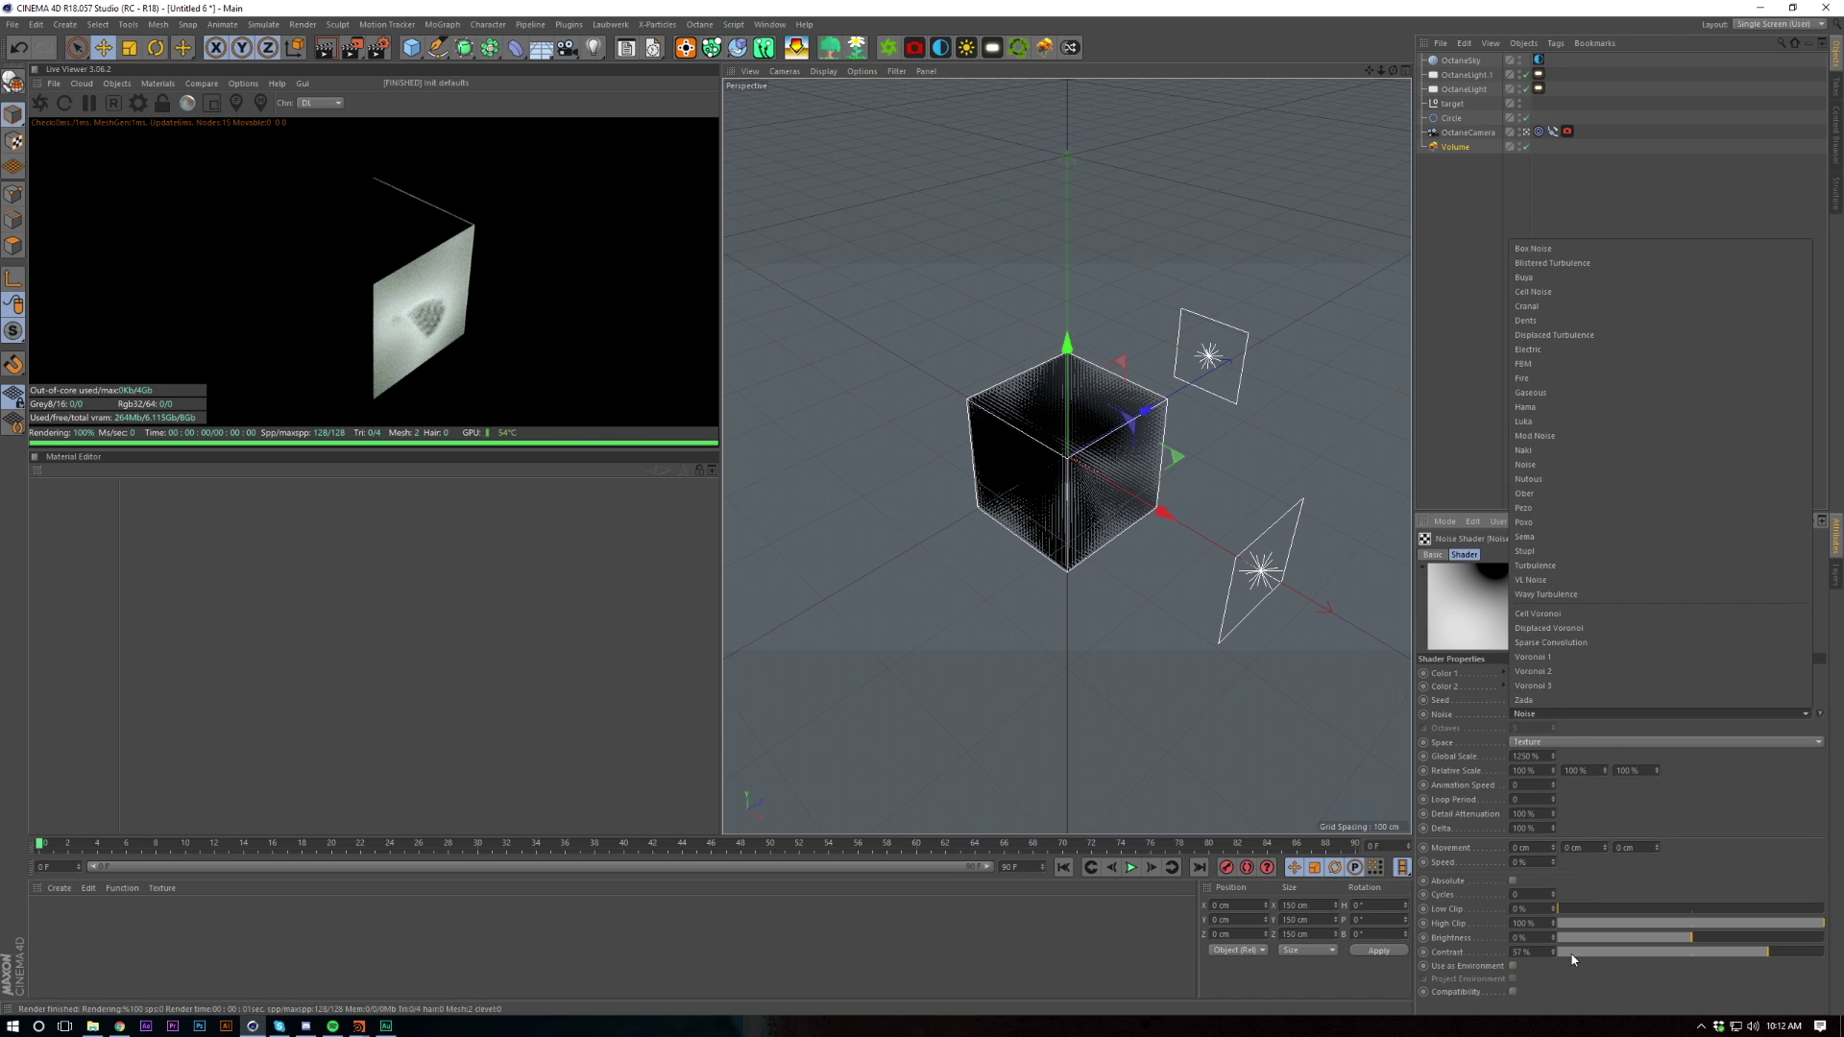
pyautogui.click(1659, 629)
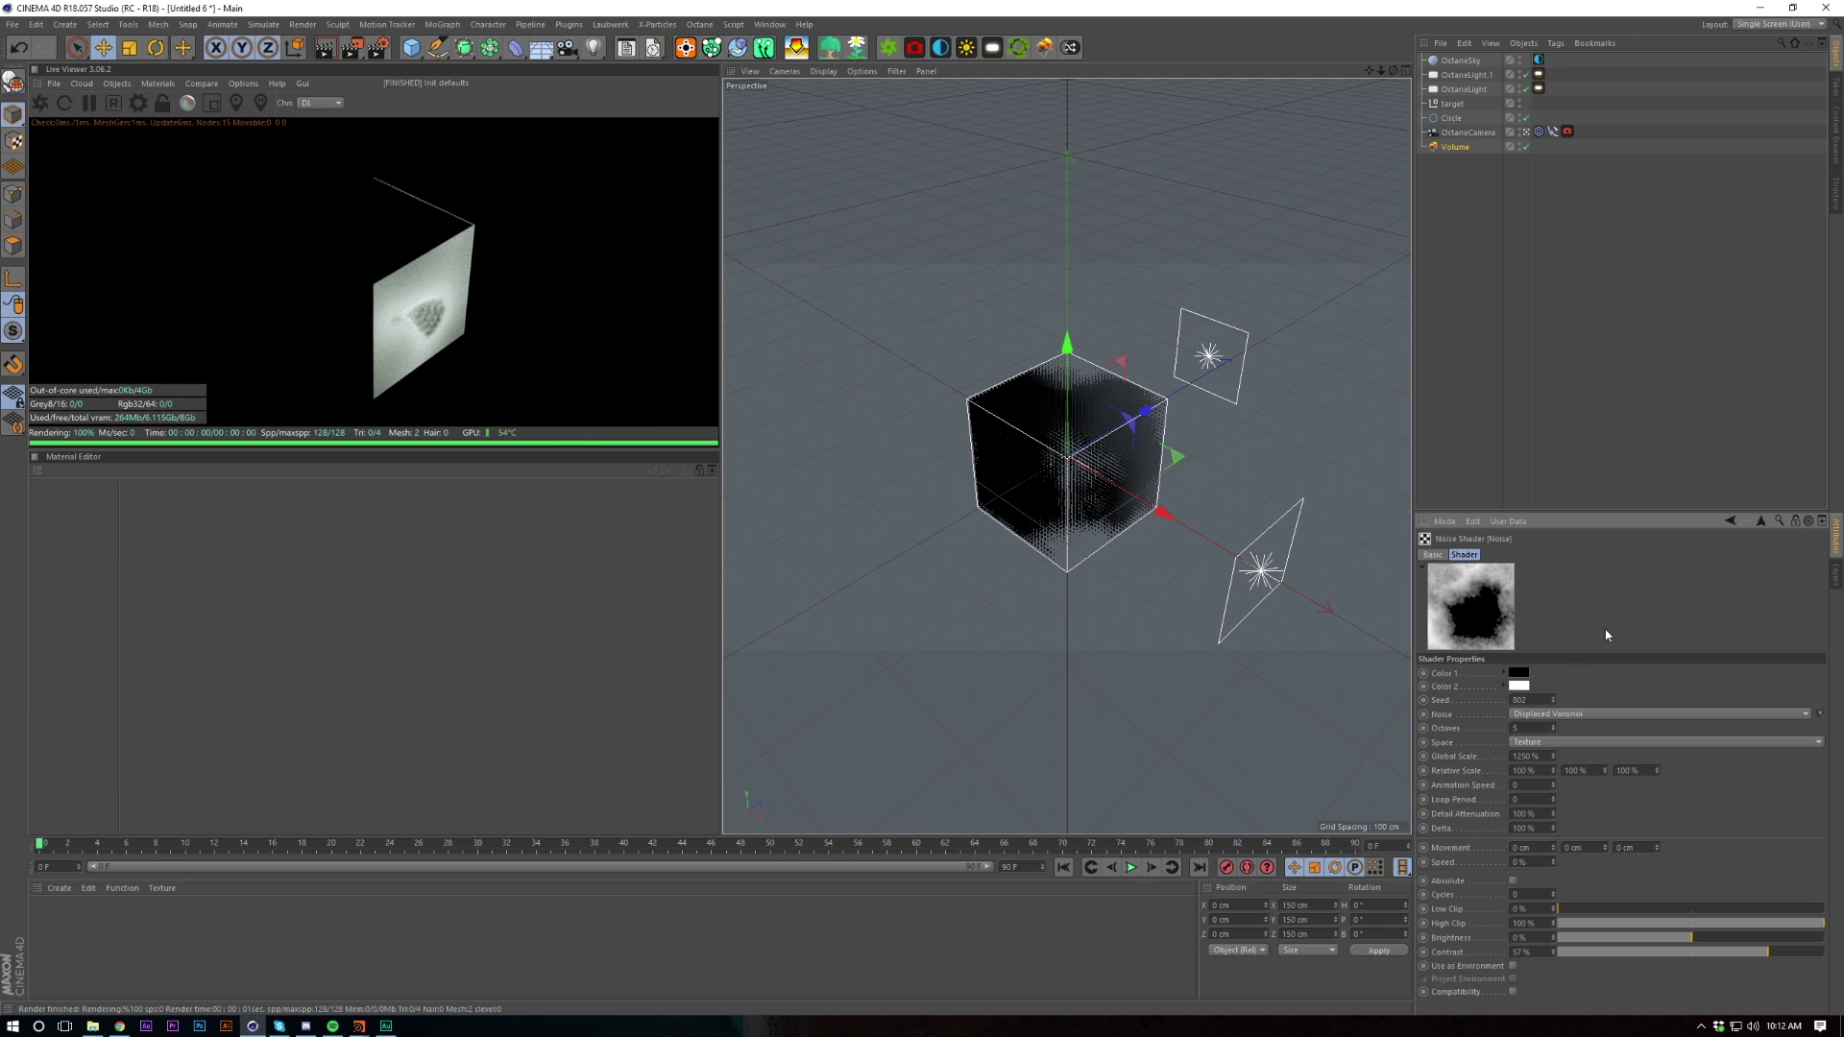
pyautogui.click(1691, 420)
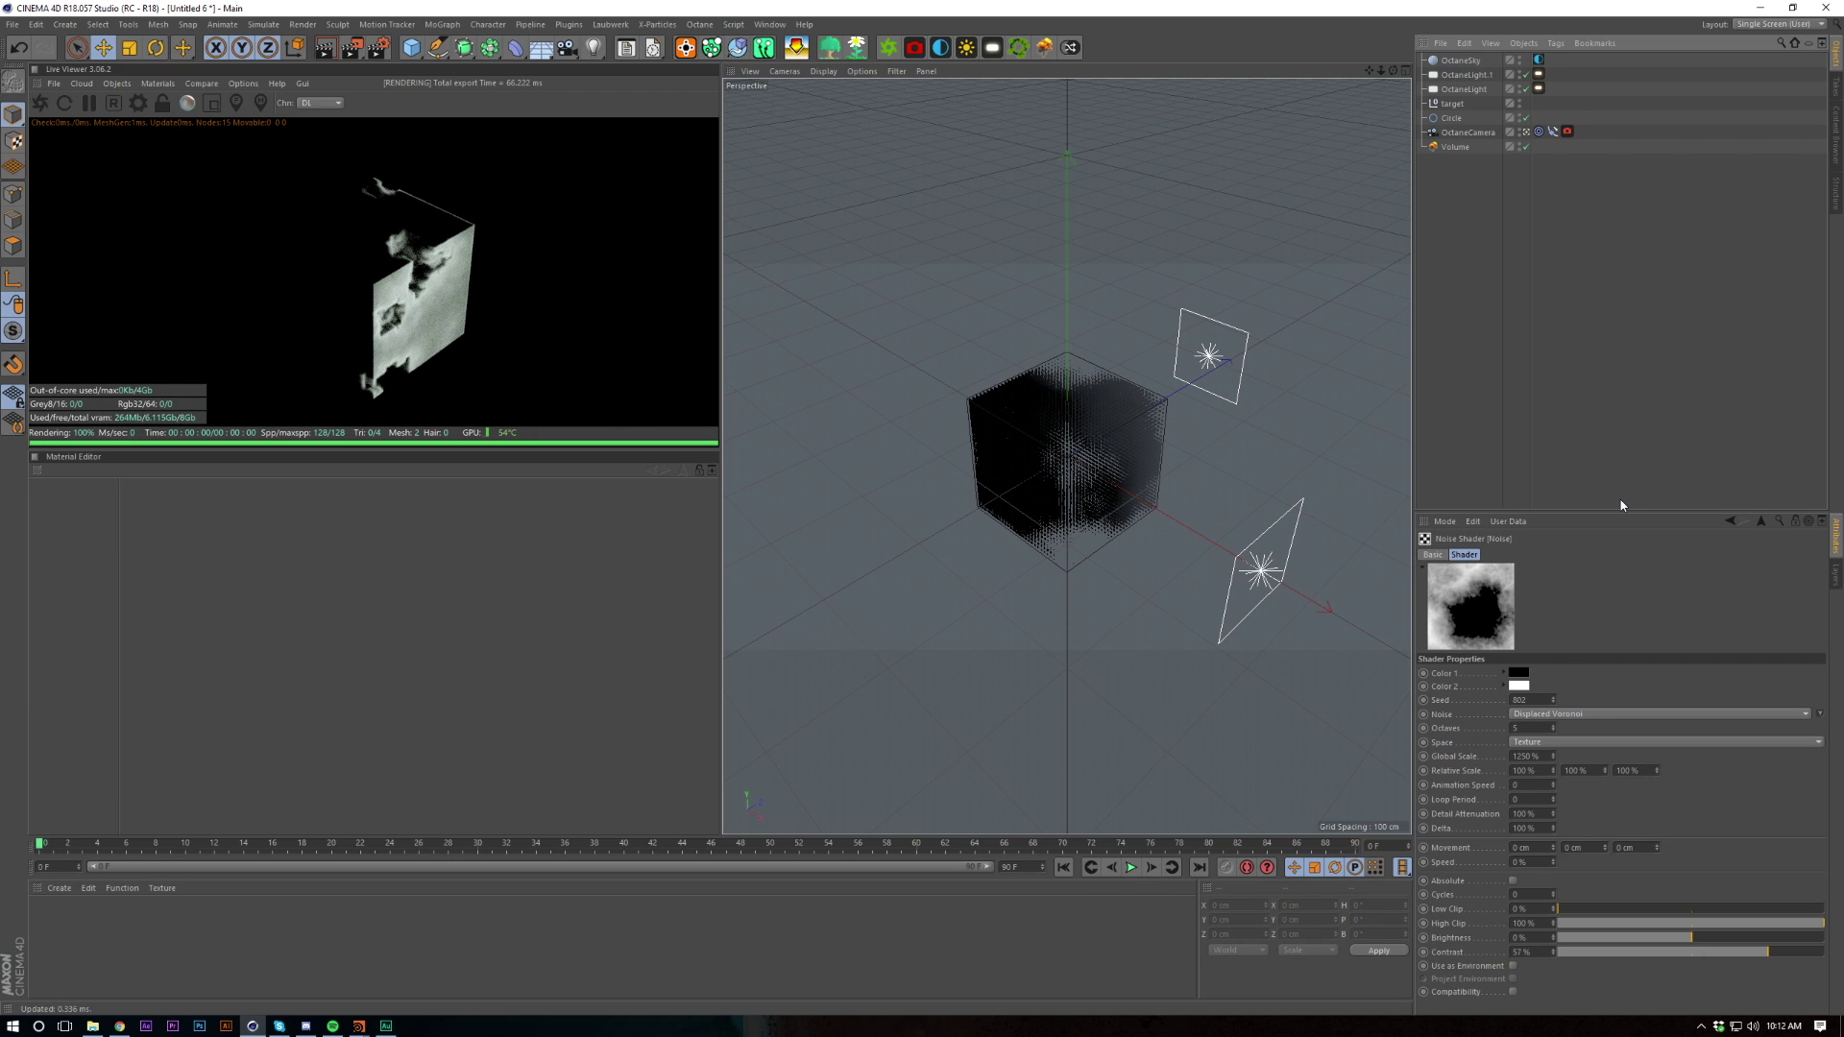
pyautogui.click(1455, 147)
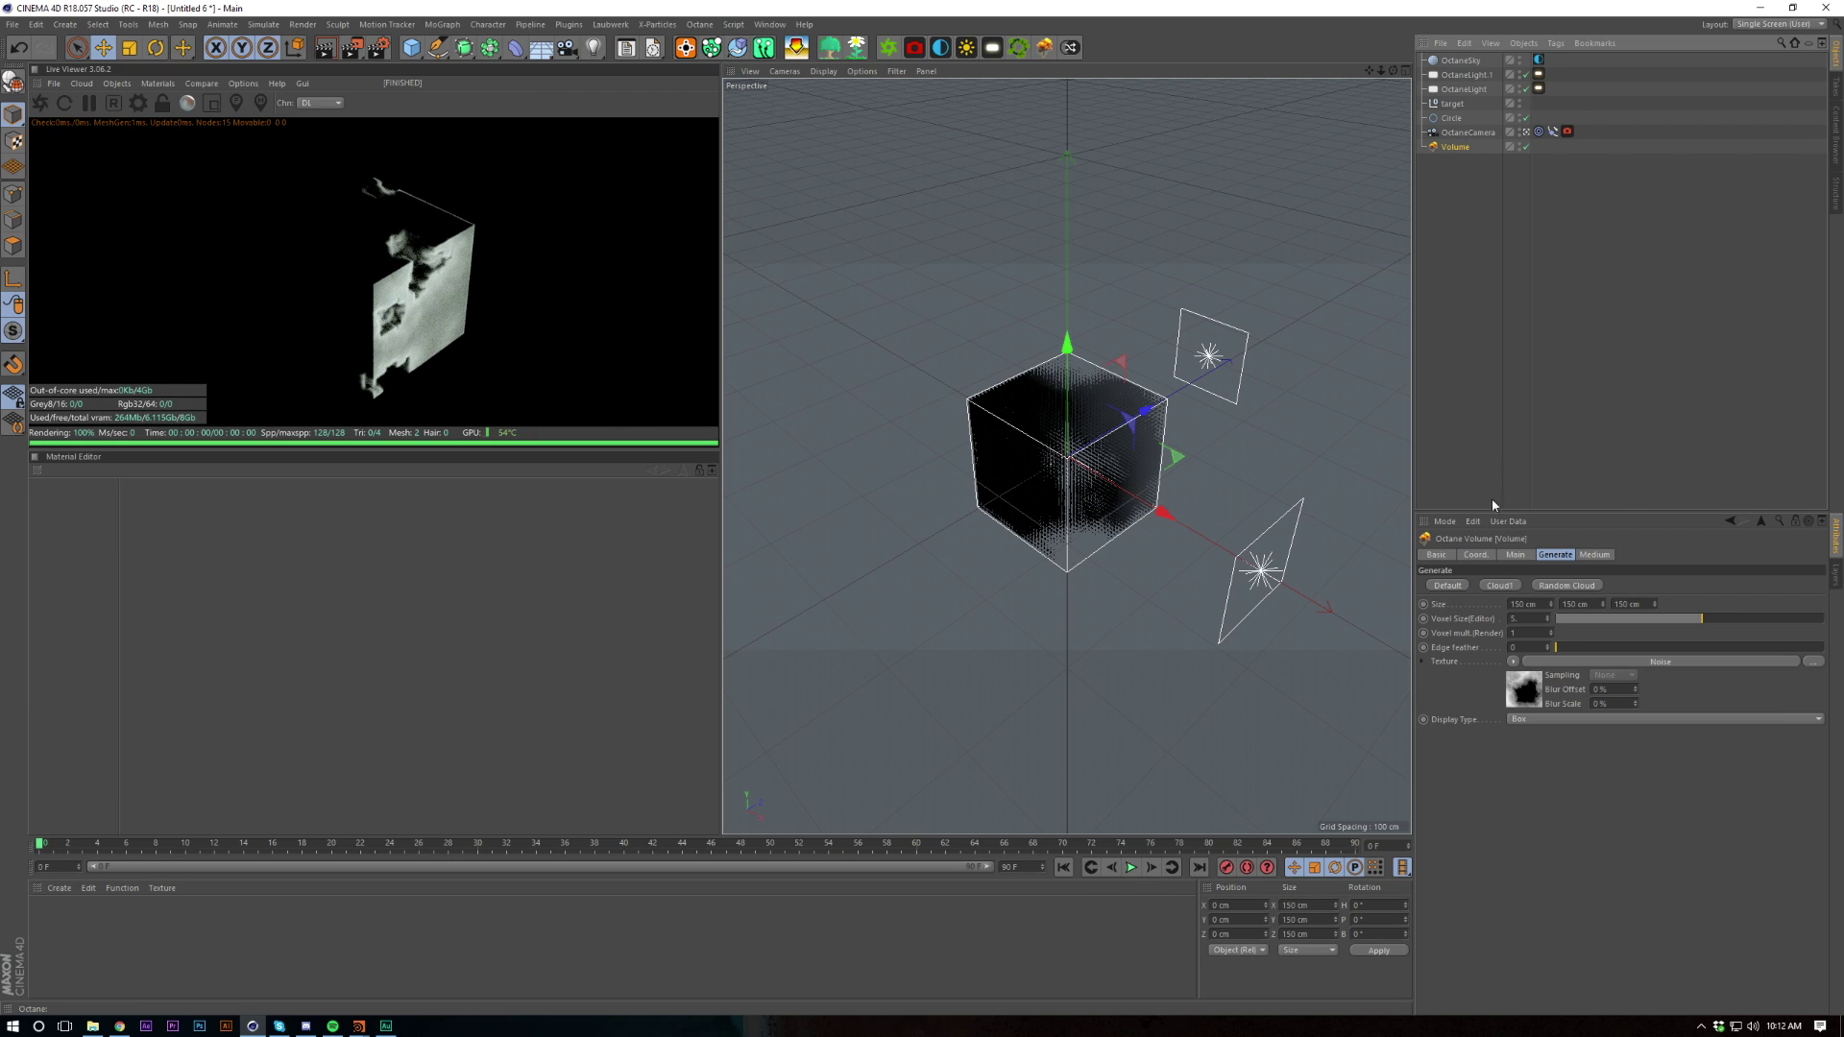
# Set the noise High Clip to 70%, trying 0% first
pyautogui.click(1527, 696)
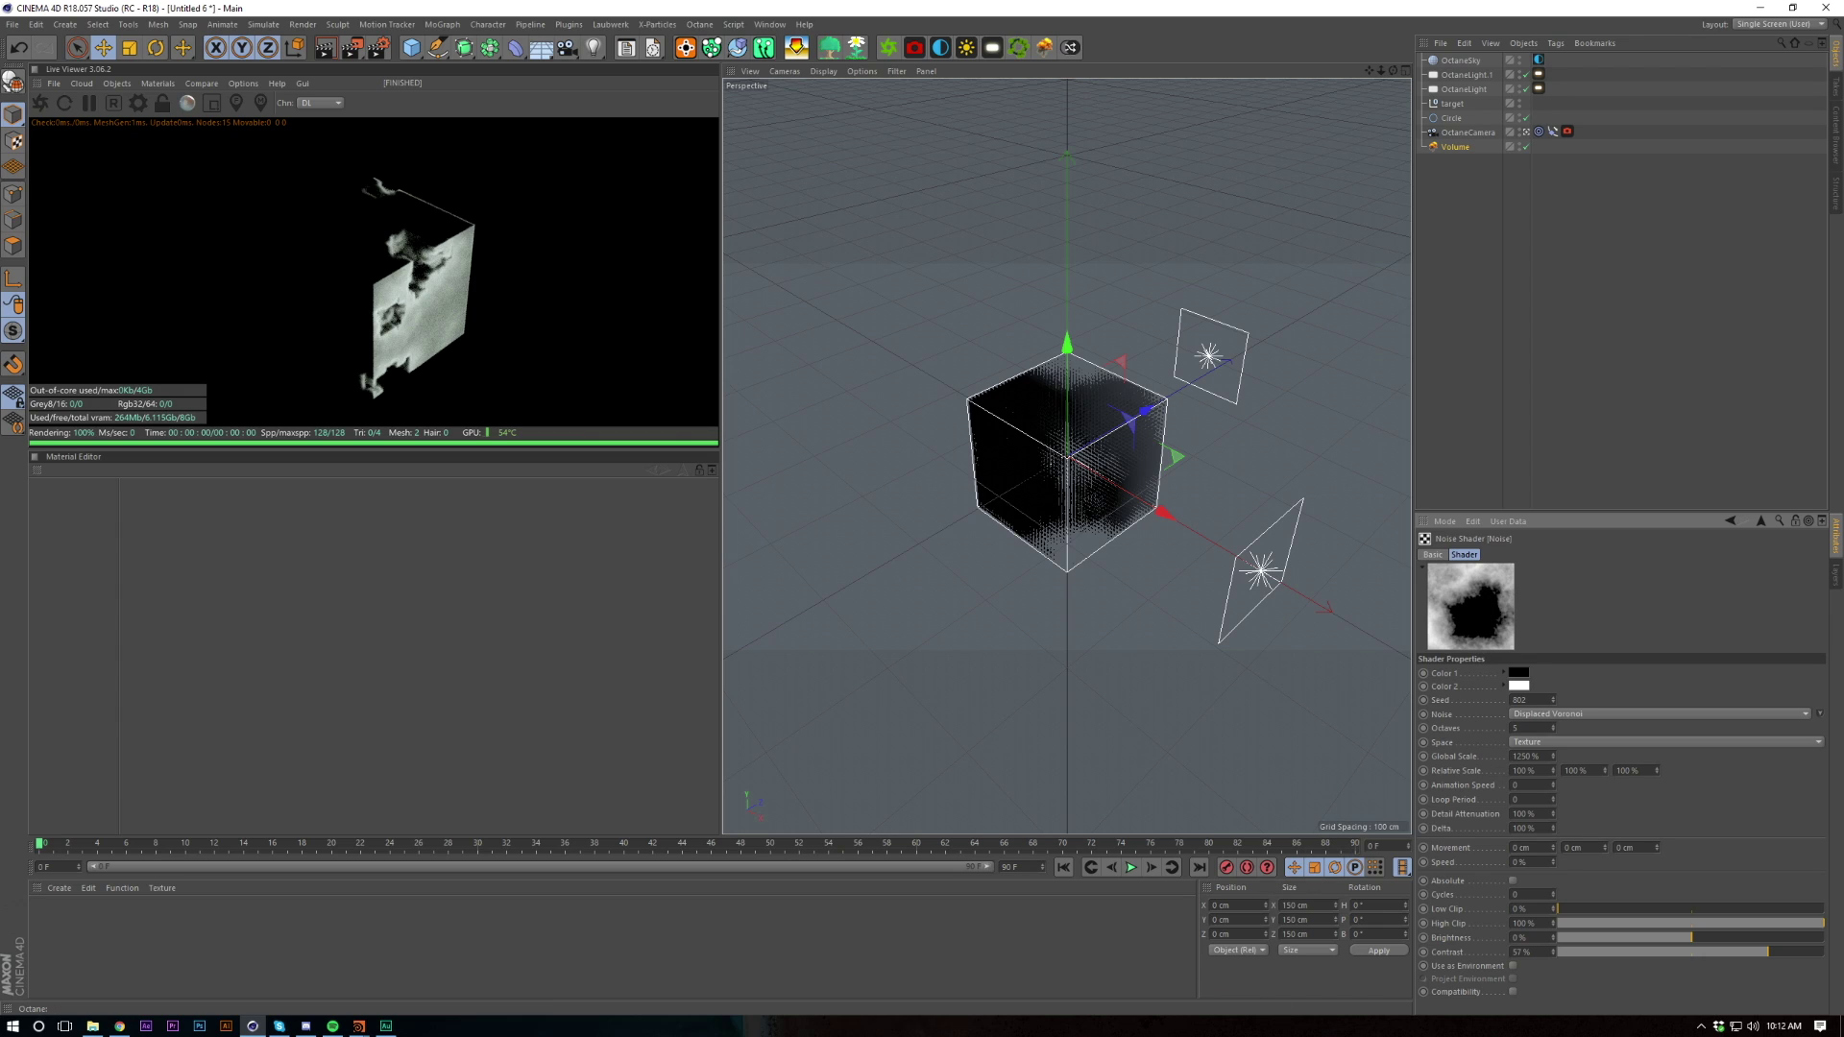
pyautogui.doubleClick(1540, 923)
pyautogui.write('0')
pyautogui.press('Return')
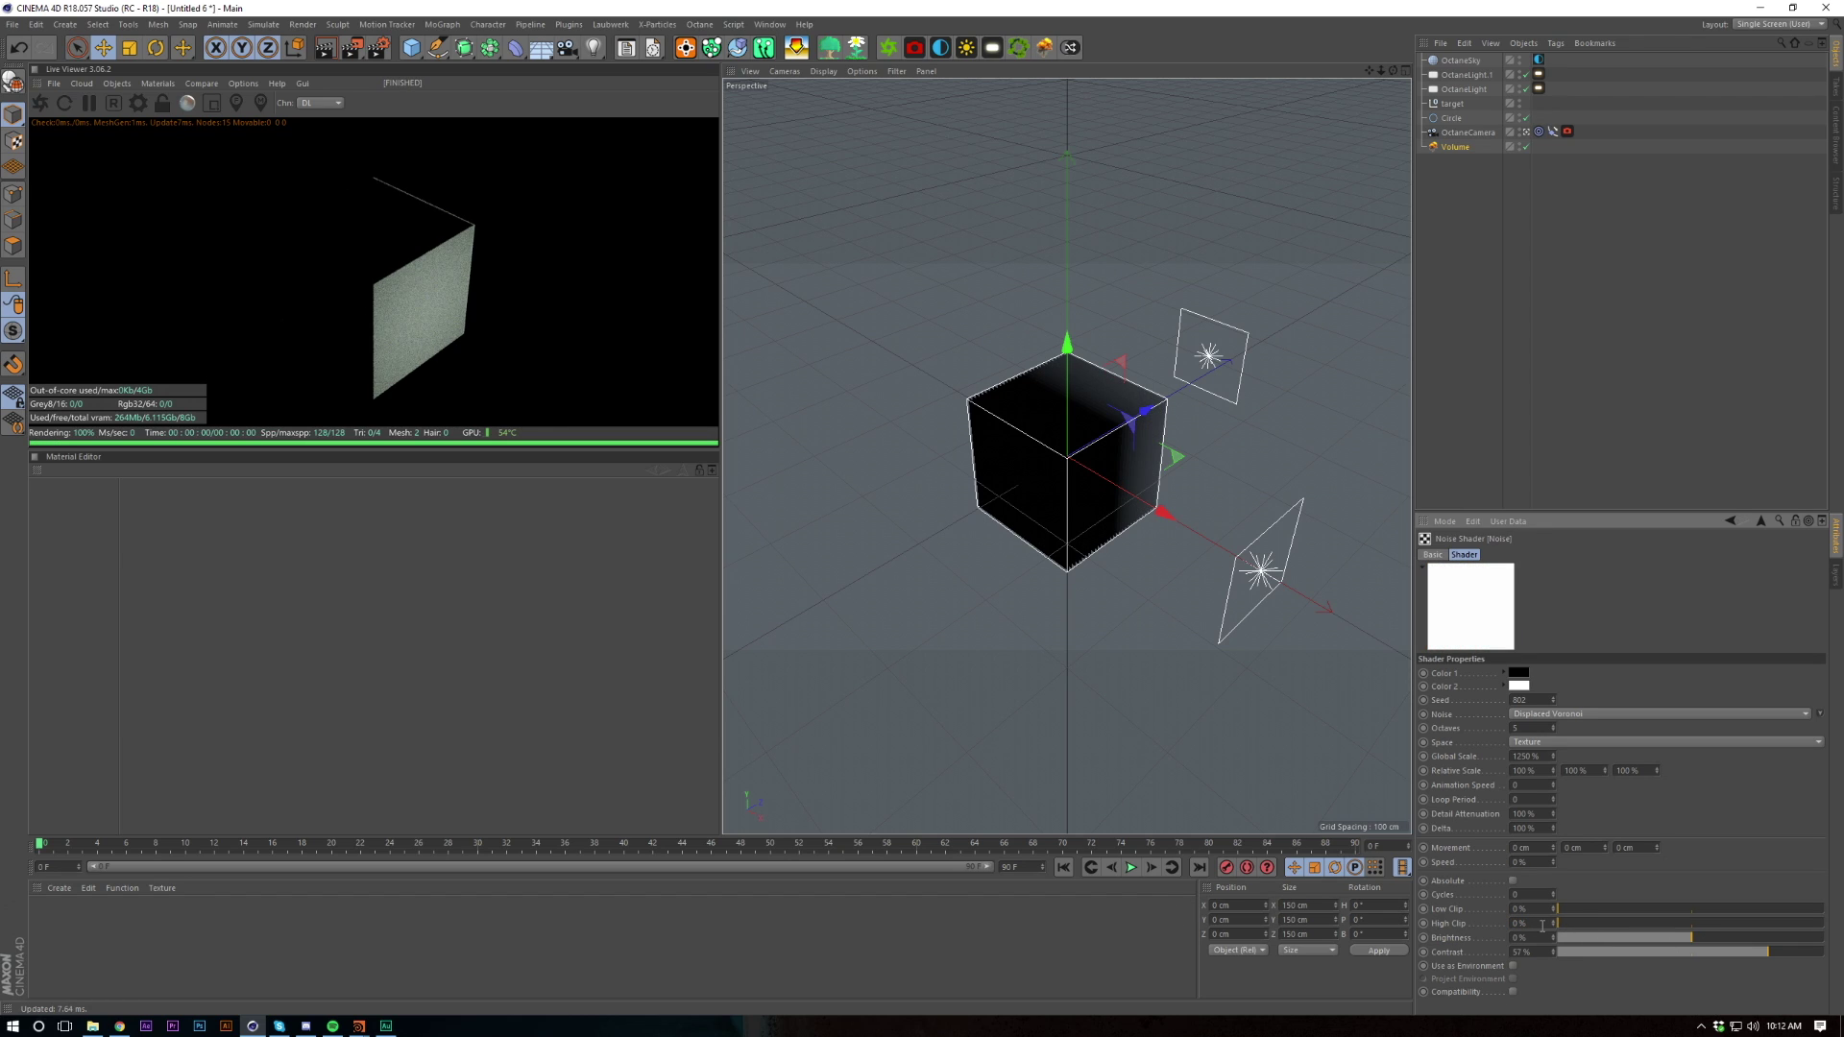
pyautogui.write('70')
pyautogui.press('Return')
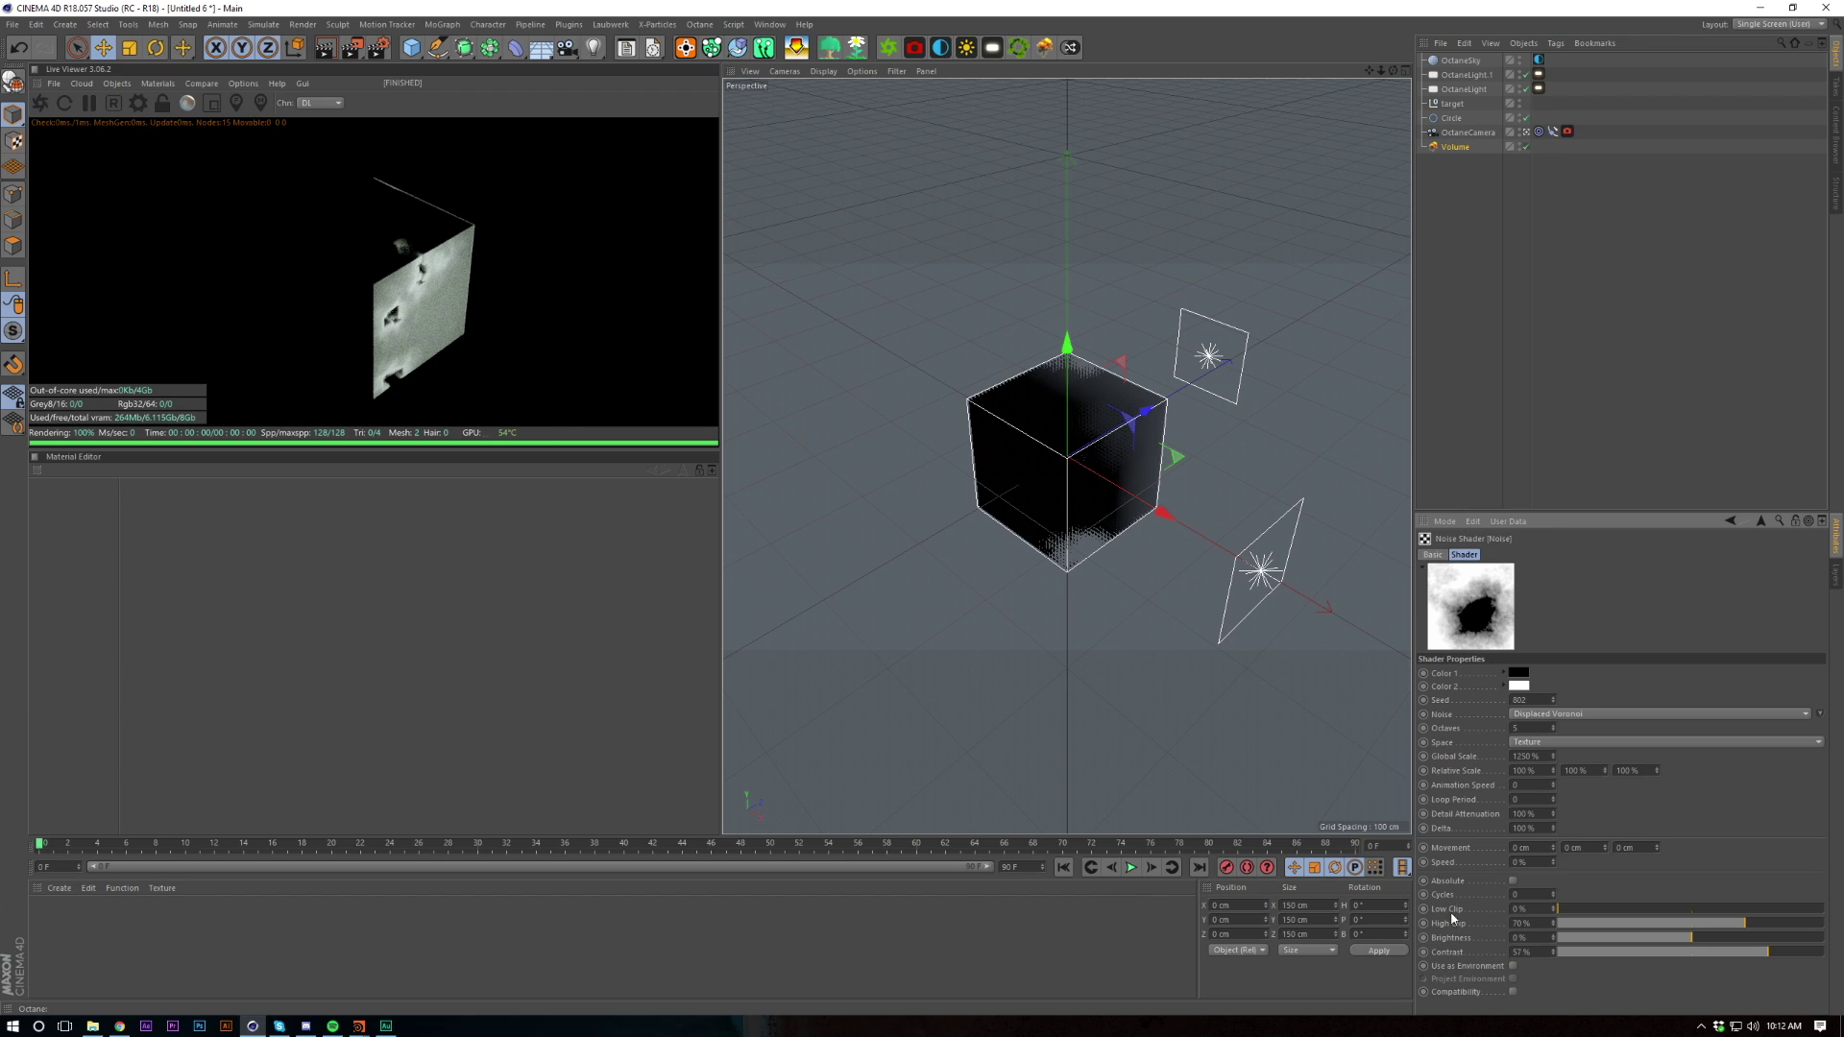
# Set noise Brightness to -30% and Contrast to 77%, then reselect the Volume
pyautogui.moveTo(1544, 939); pyautogui.dragTo(1005, 936)
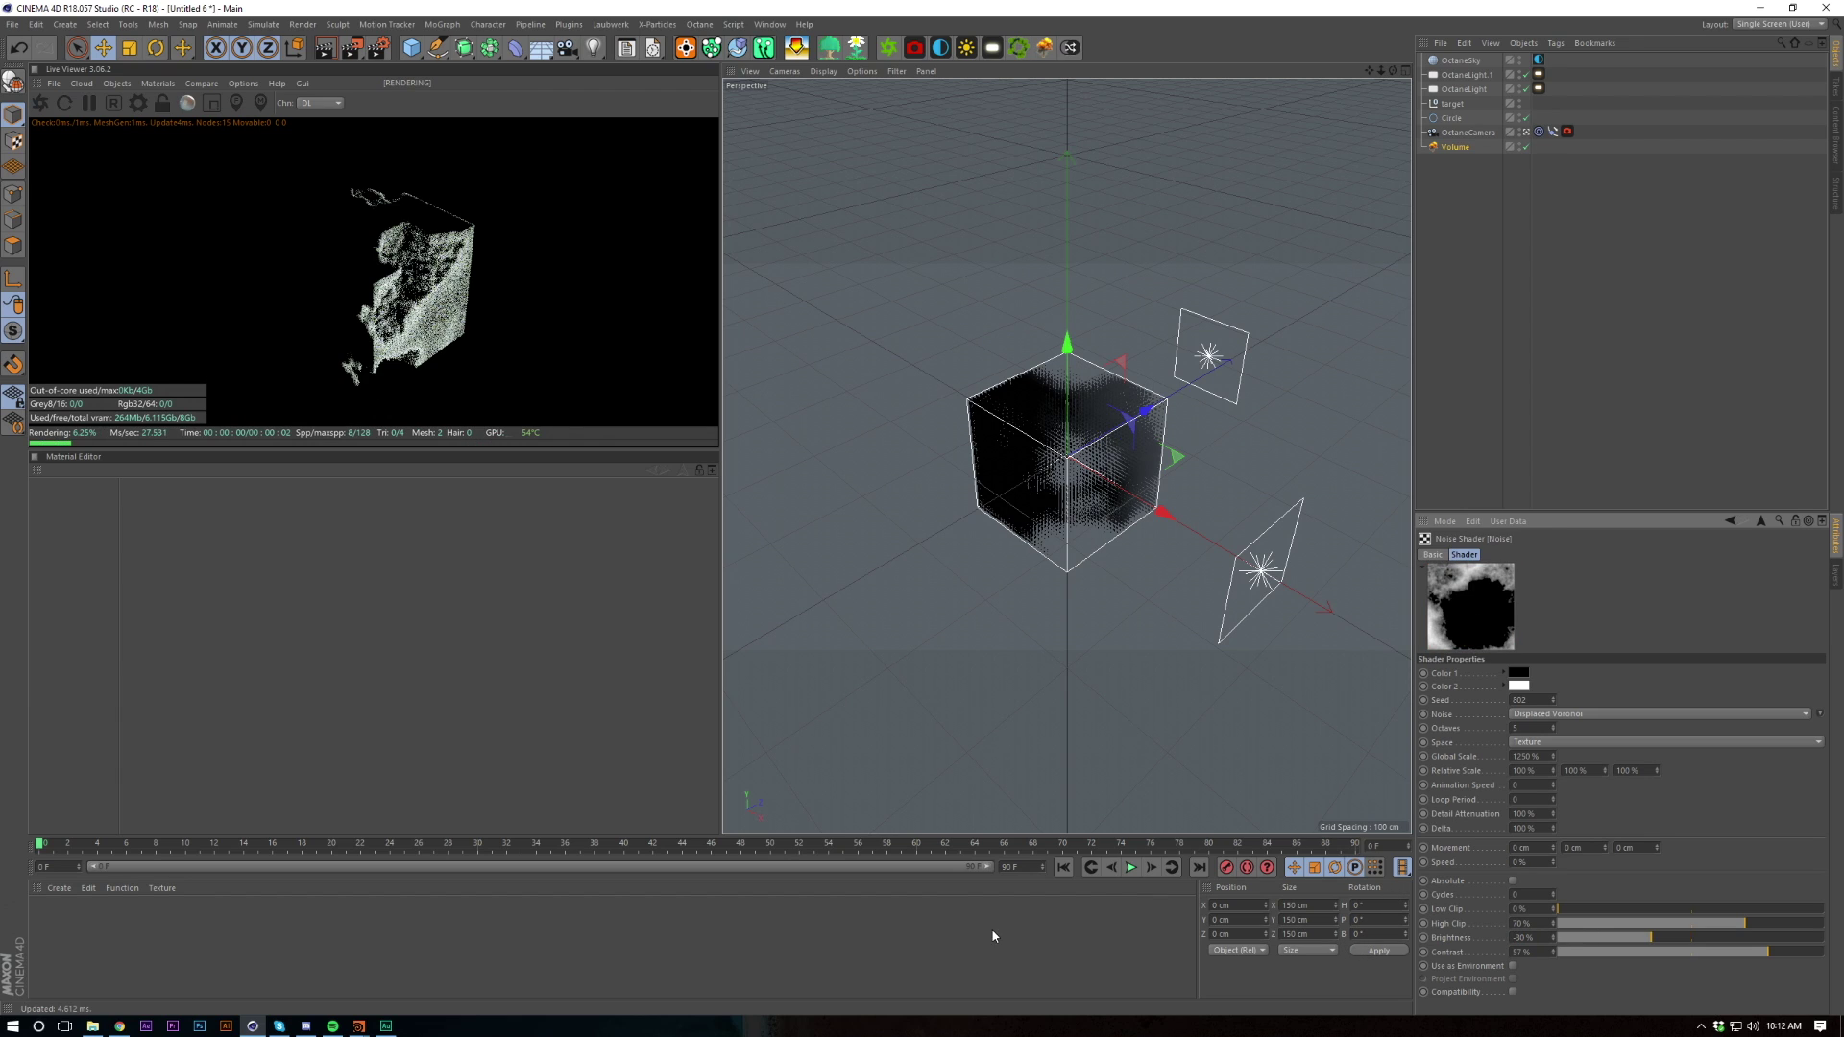
pyautogui.click(1532, 952)
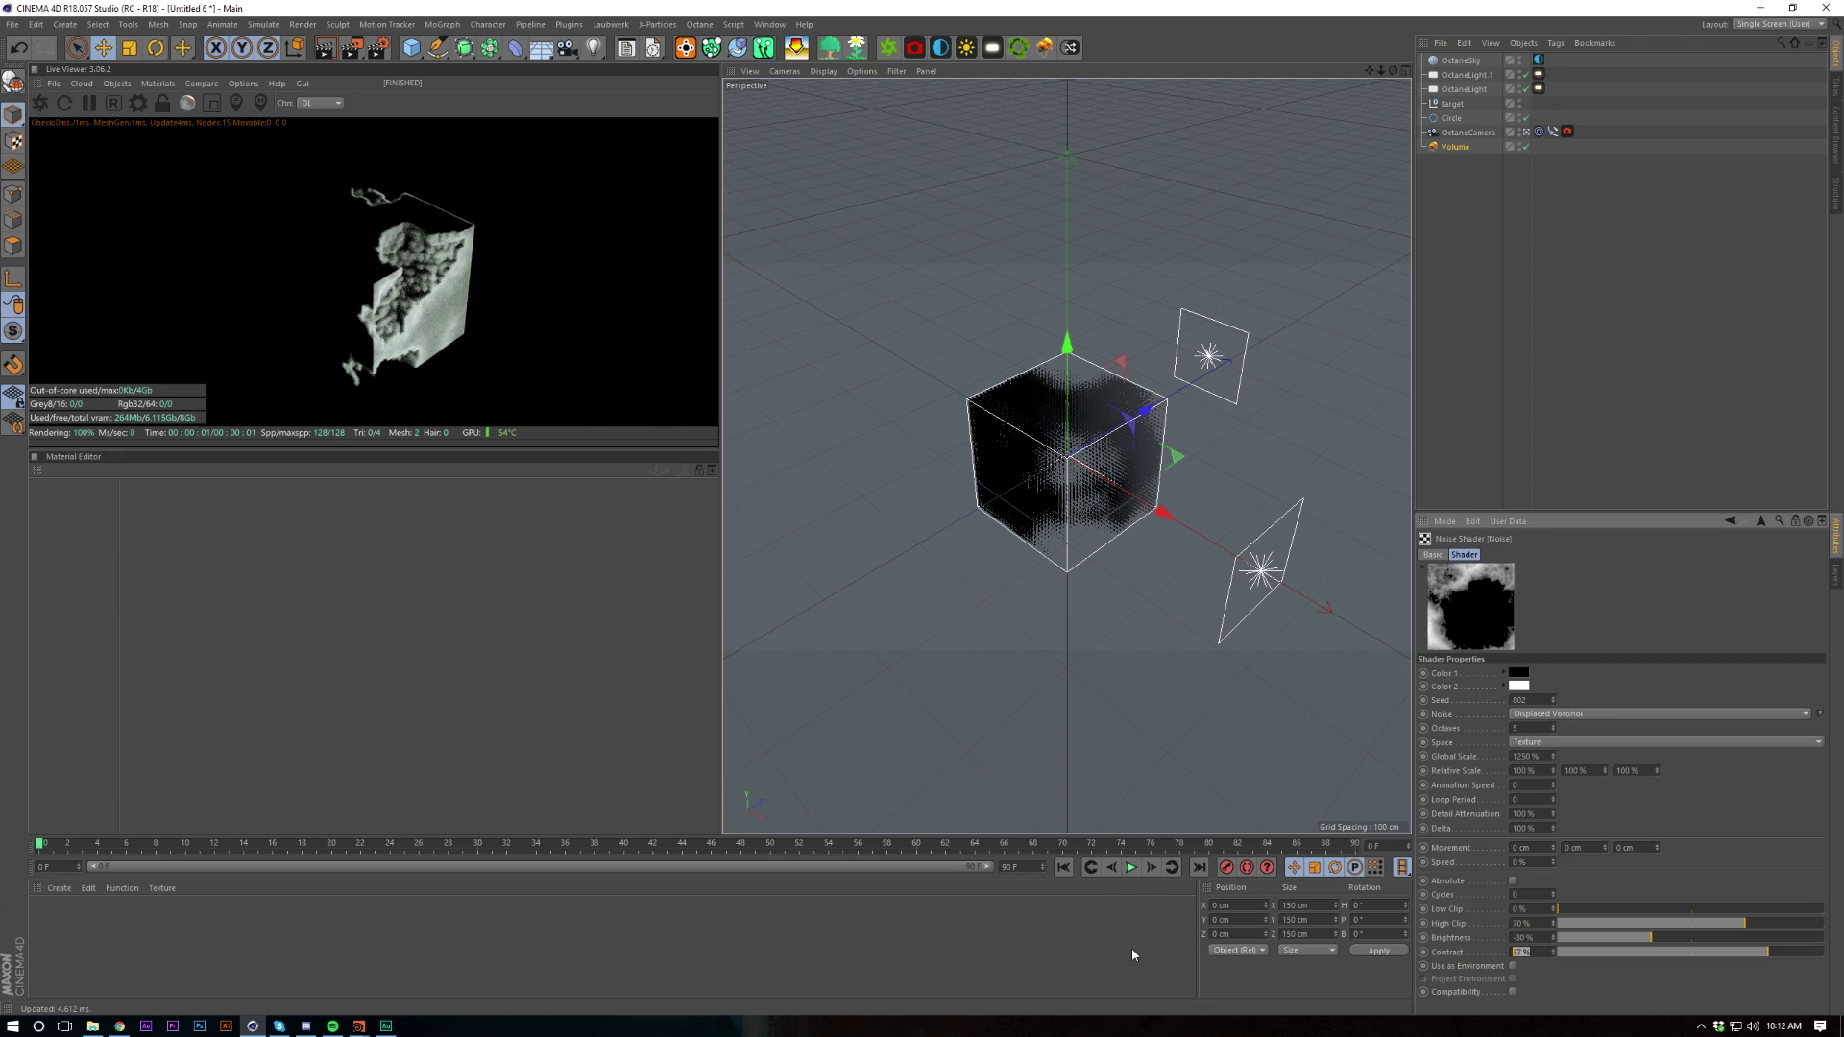
pyautogui.press('BackSpace')
pyautogui.write('77')
pyautogui.press('Return')
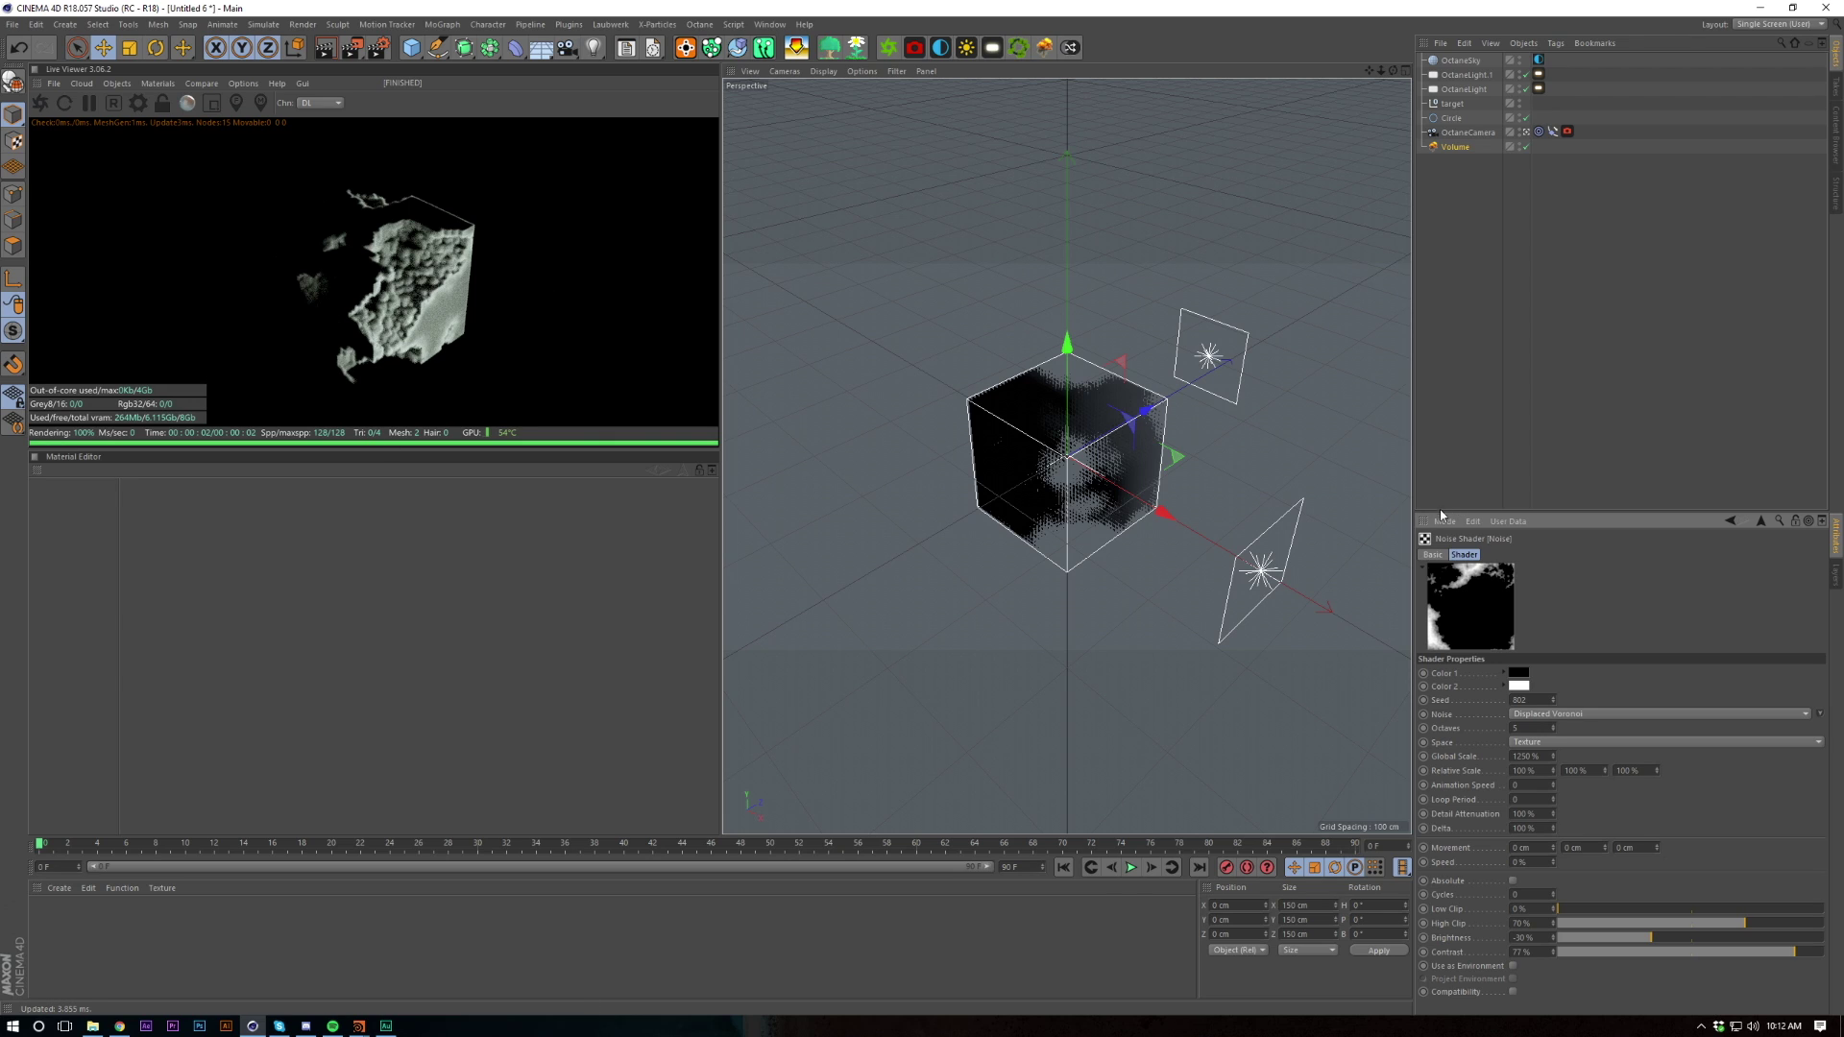
pyautogui.click(1536, 267)
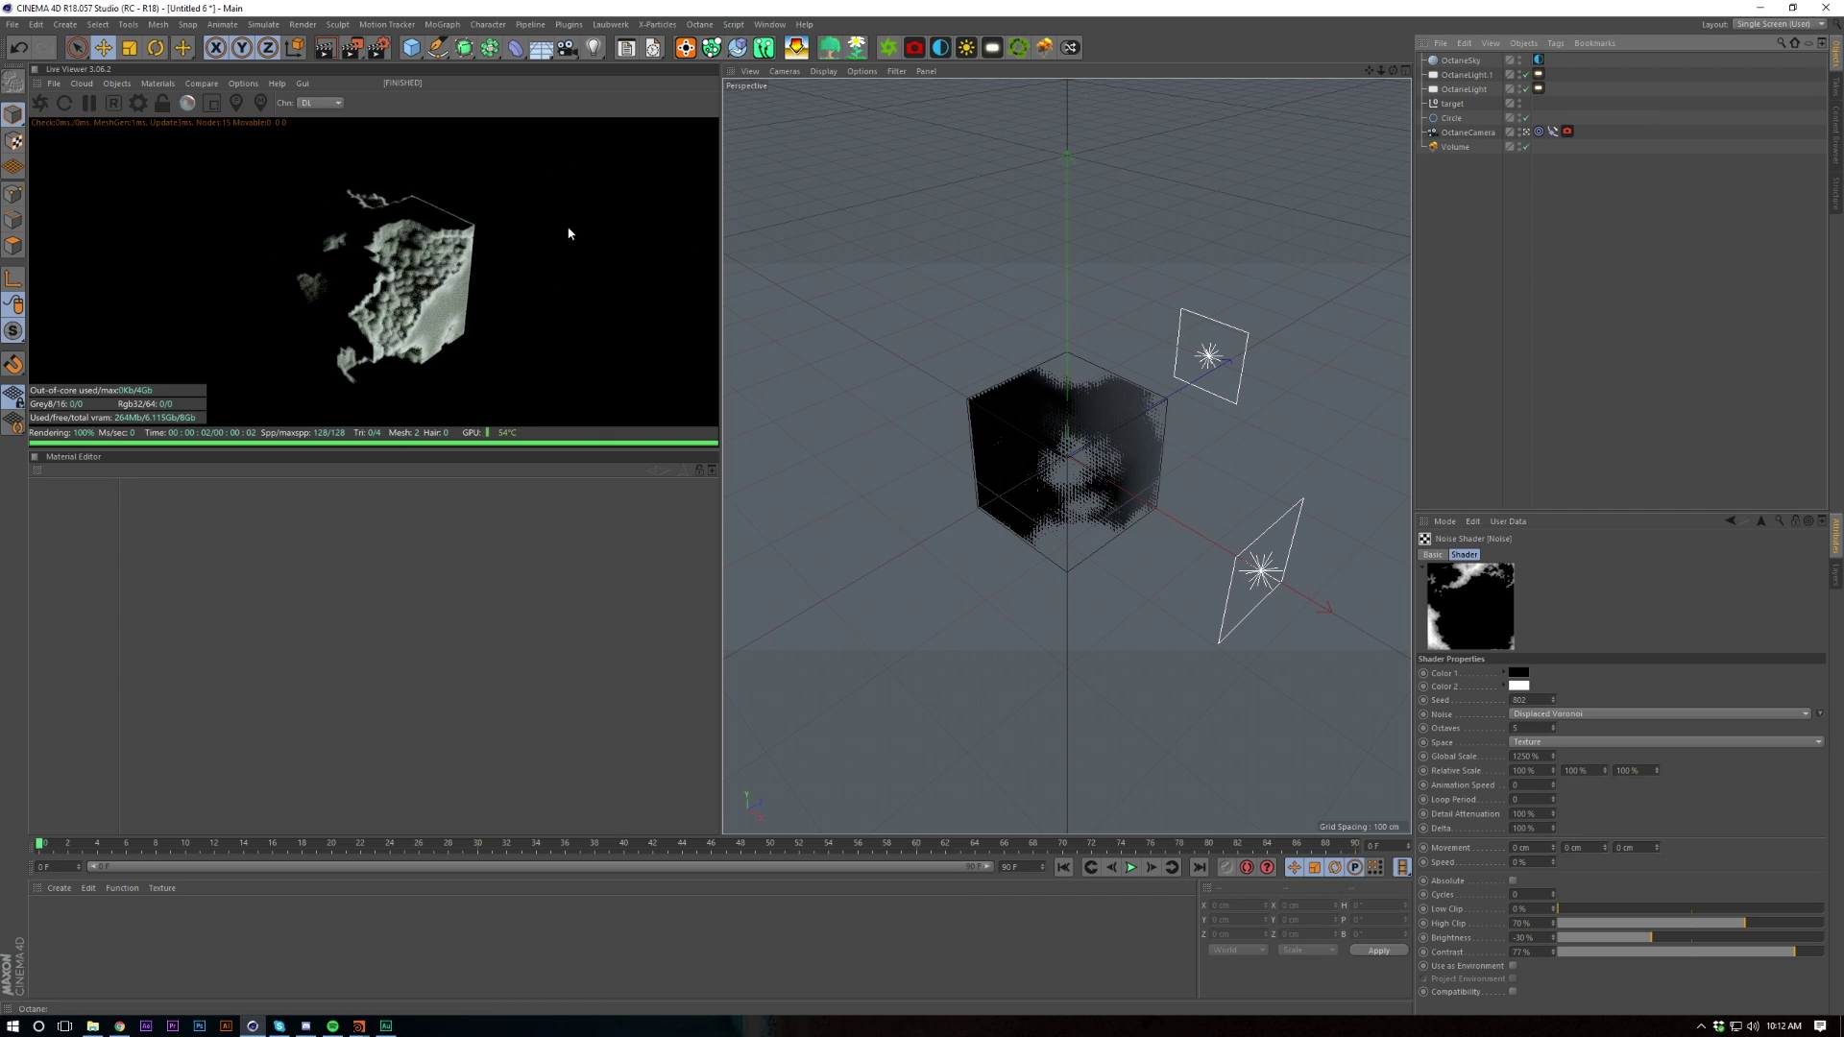
pyautogui.click(1066, 452)
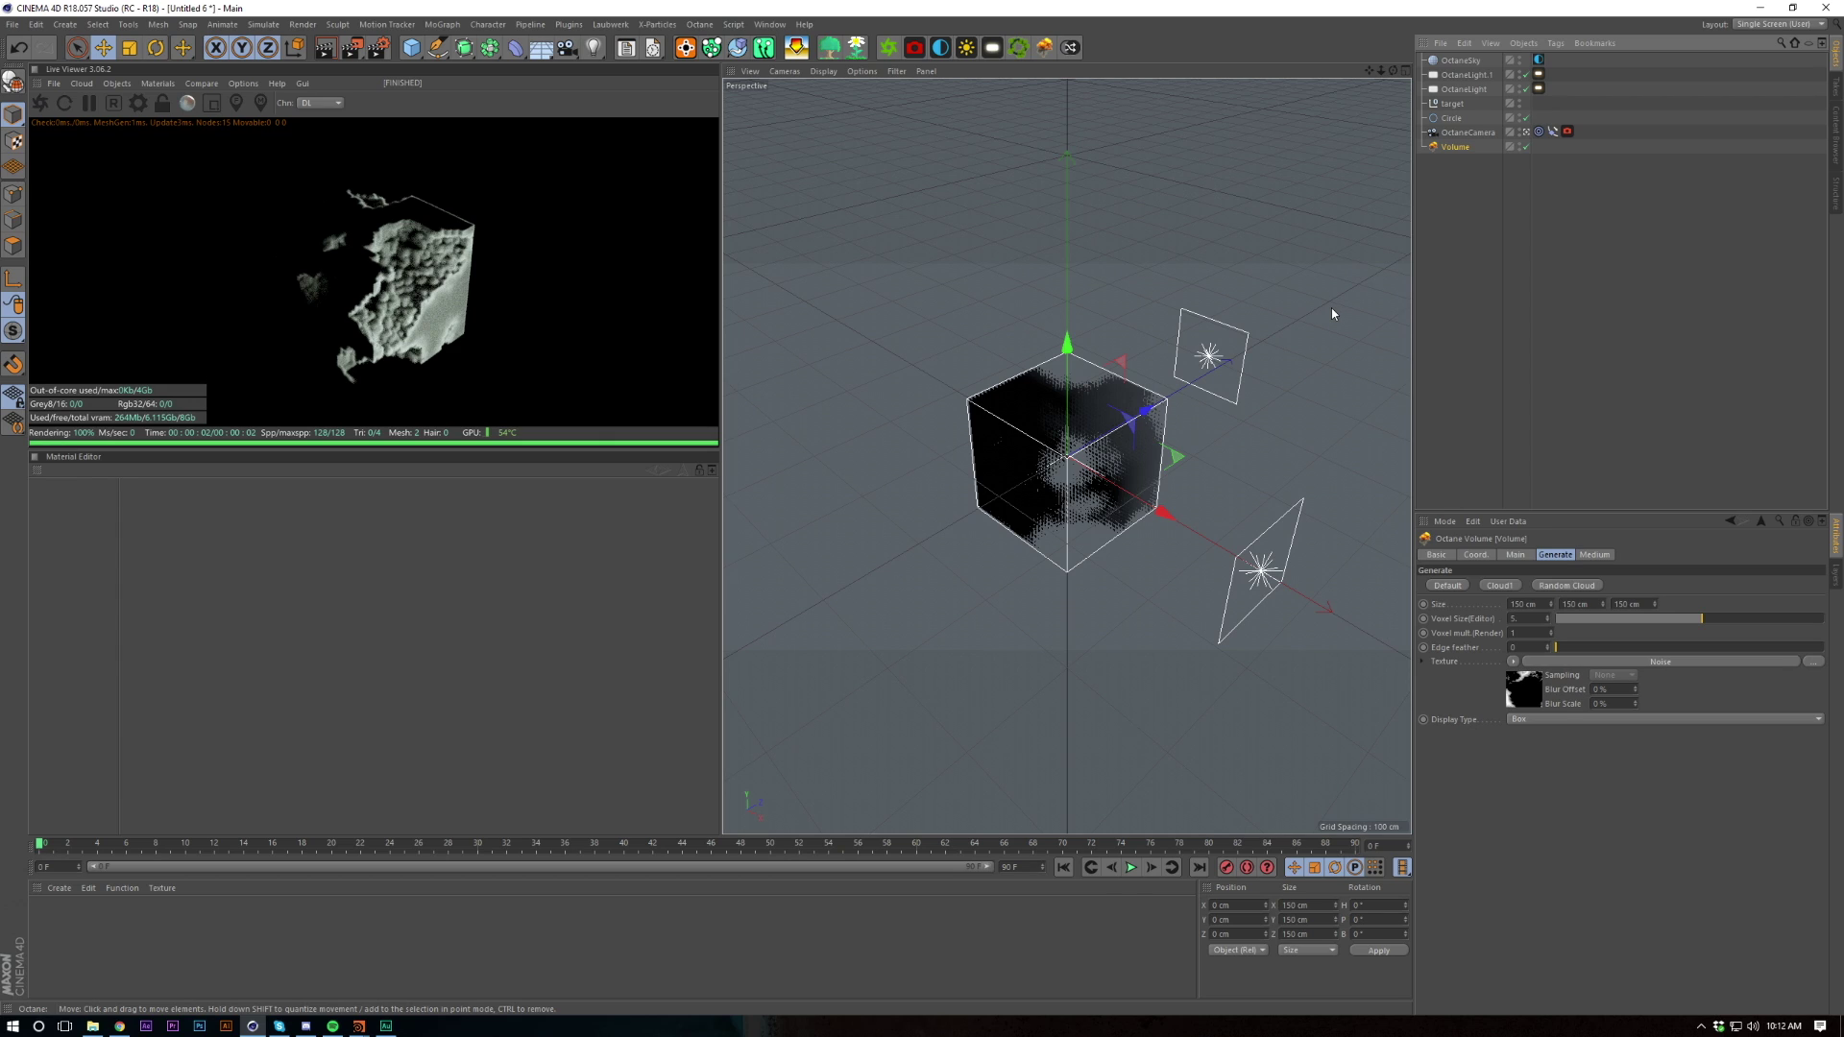
# Set the Octane Volume's editor voxel size to 2, after briefly testing 1.7
pyautogui.click(1531, 695)
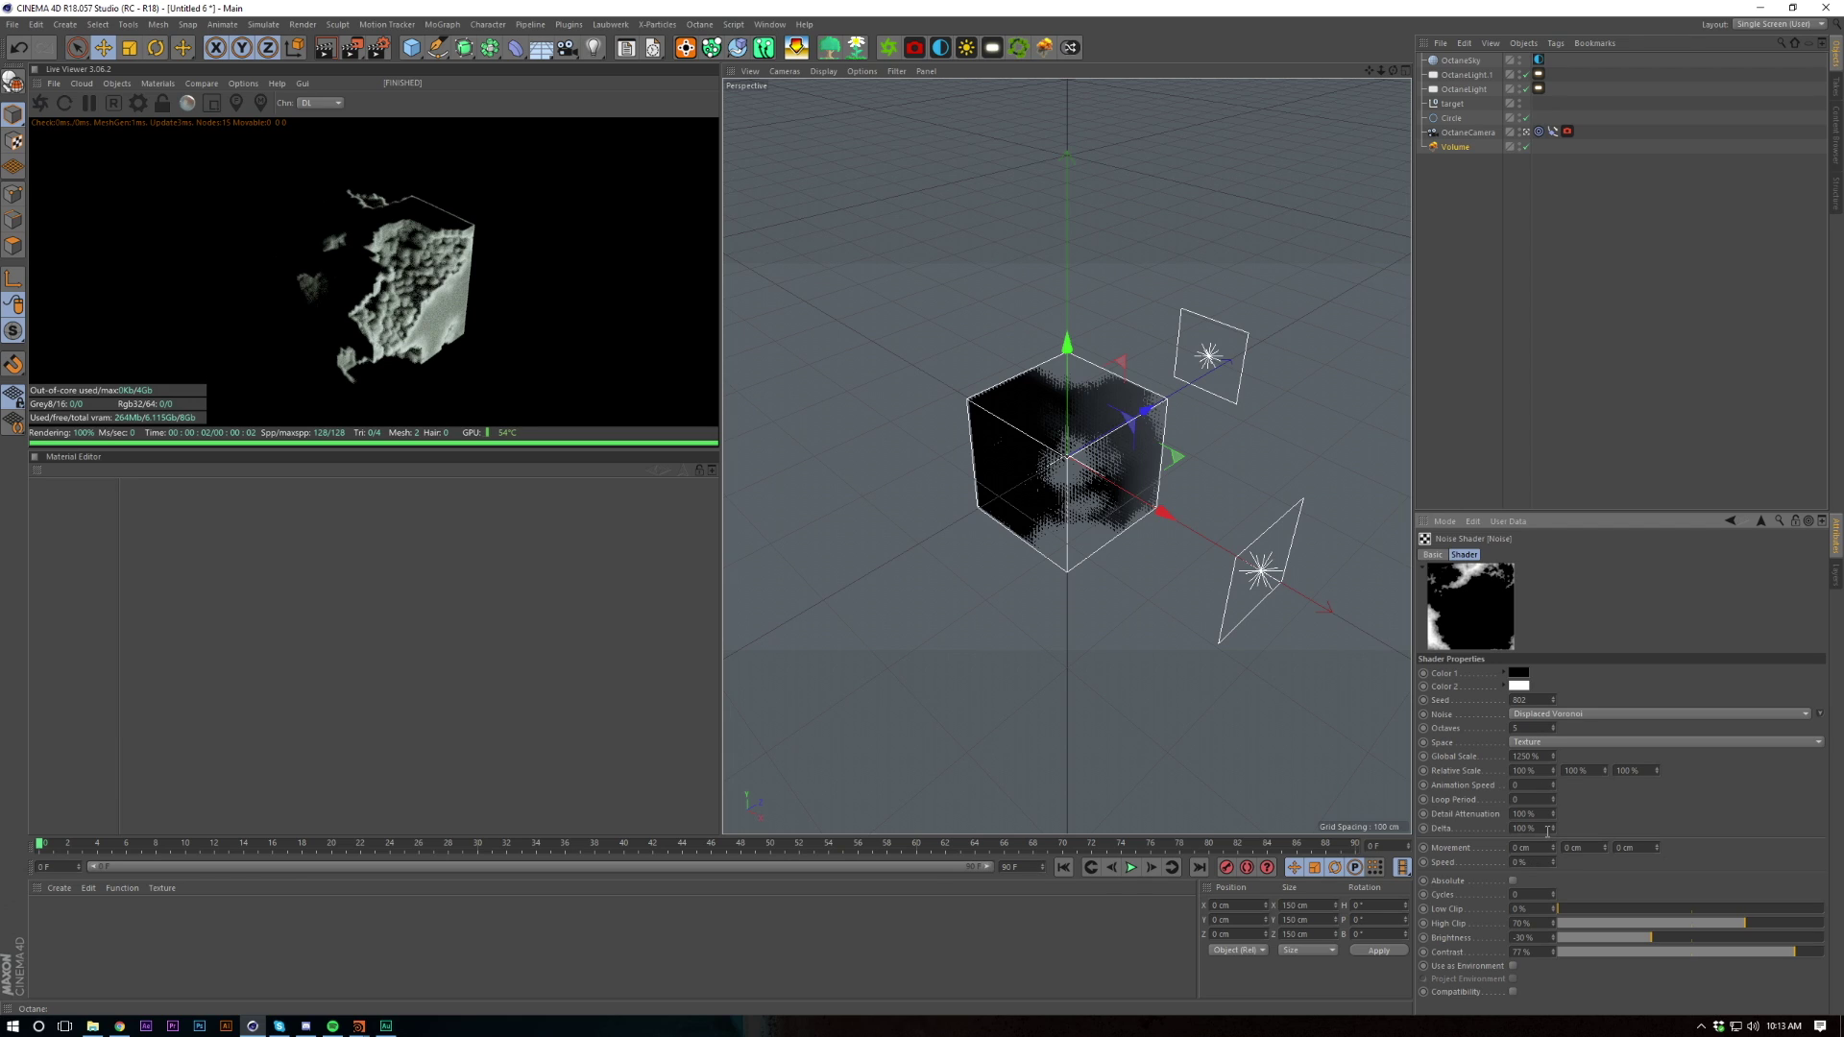
pyautogui.click(1762, 521)
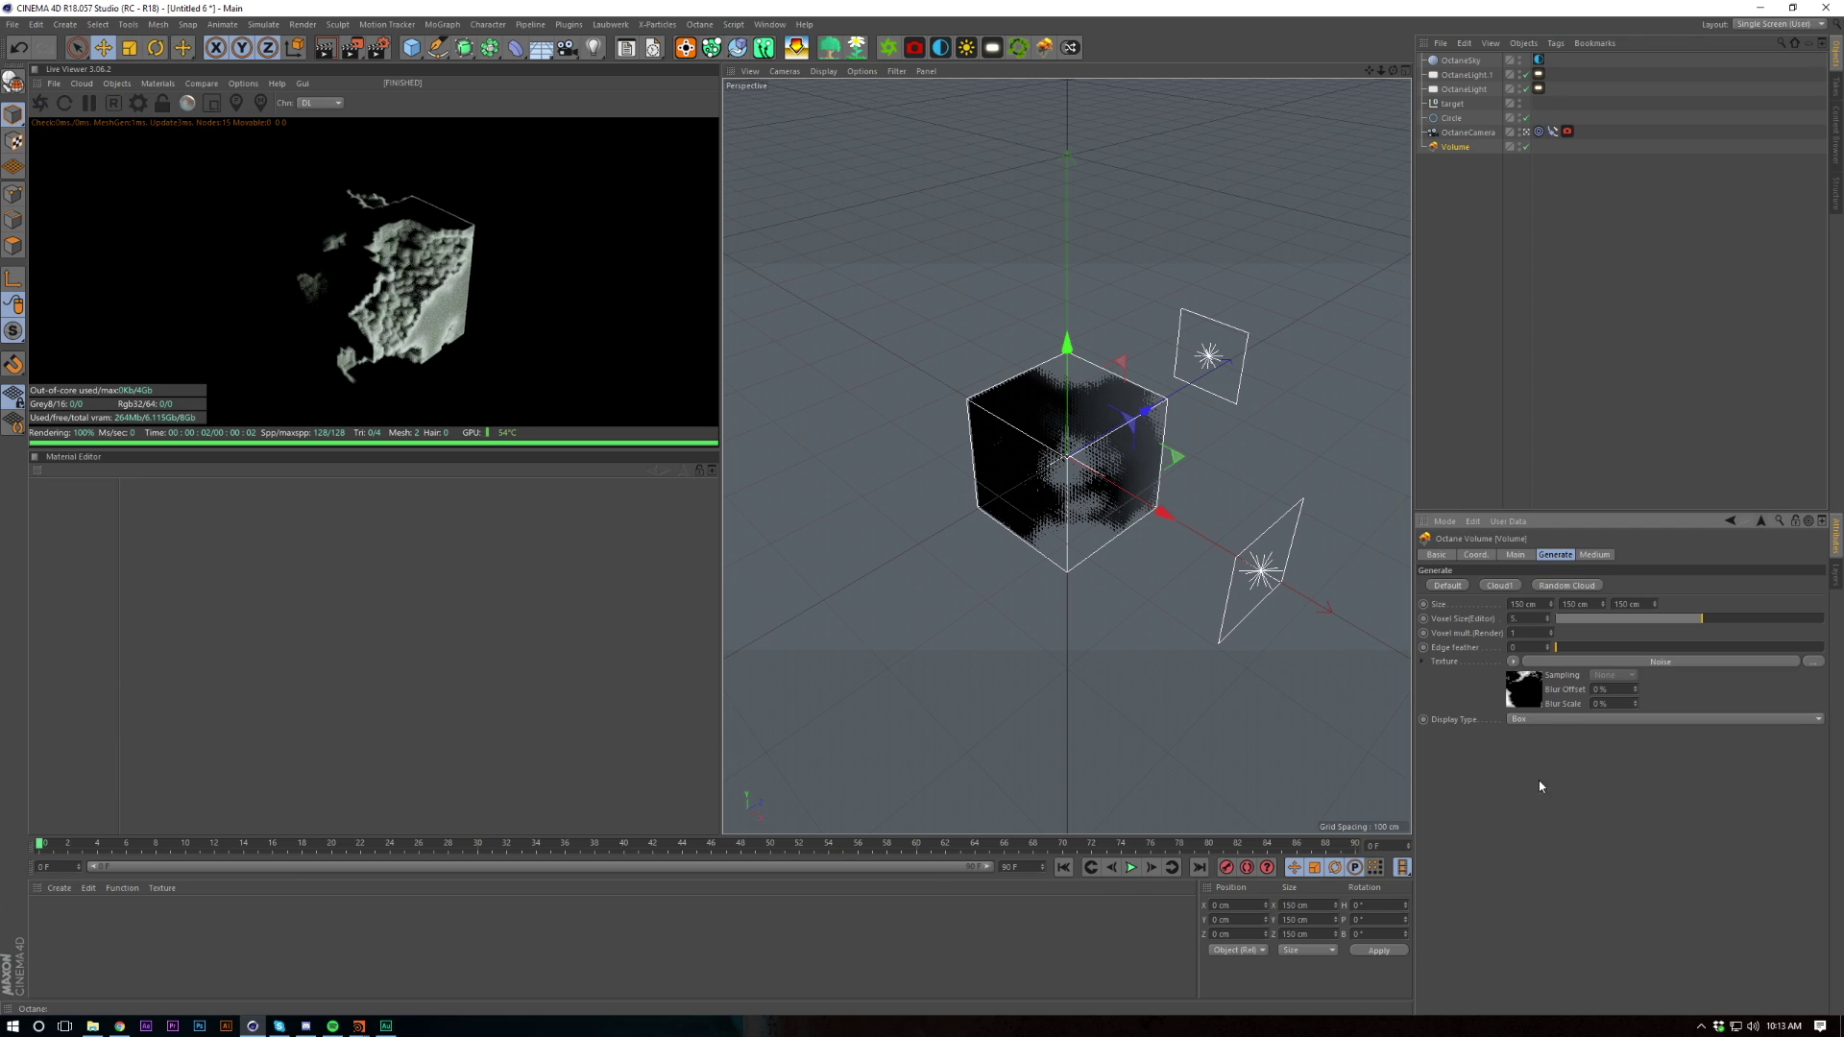
pyautogui.press('BackSpace')
pyautogui.write('2')
pyautogui.press('Return')
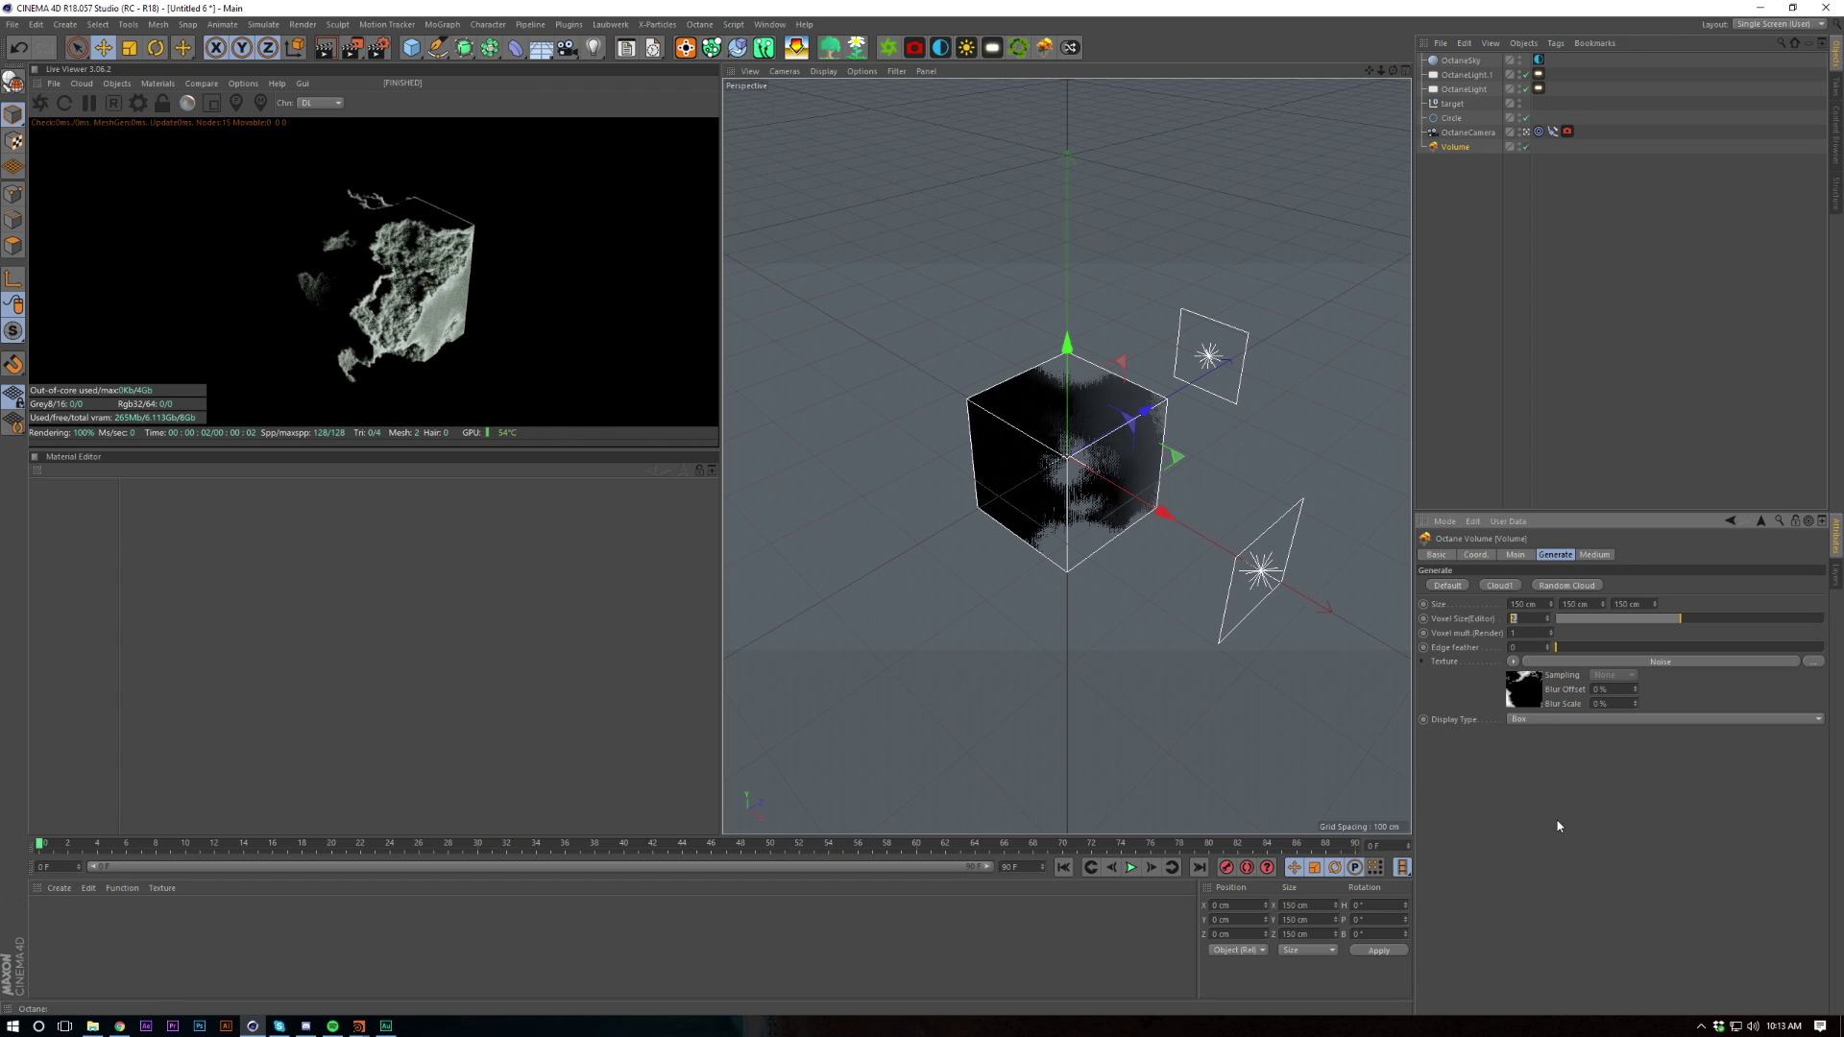
pyautogui.write('1.7')
pyautogui.press('Return')
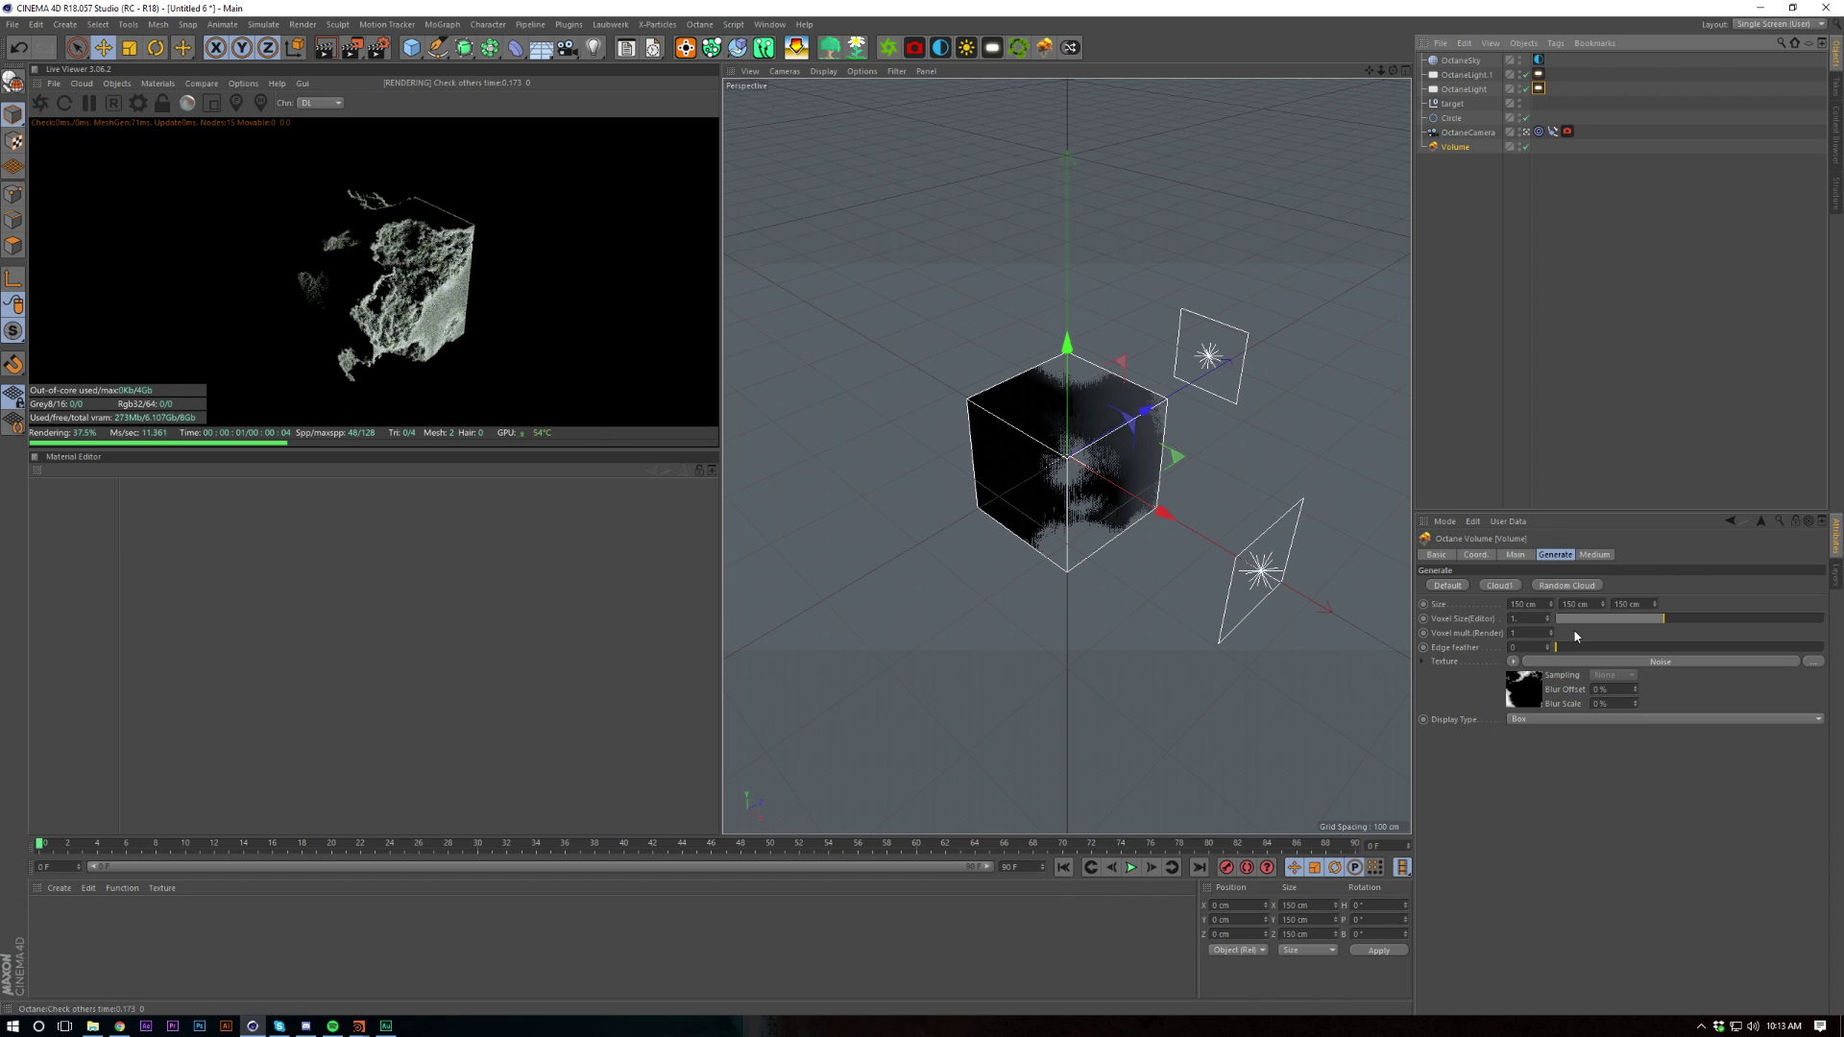
pyautogui.click(1543, 776)
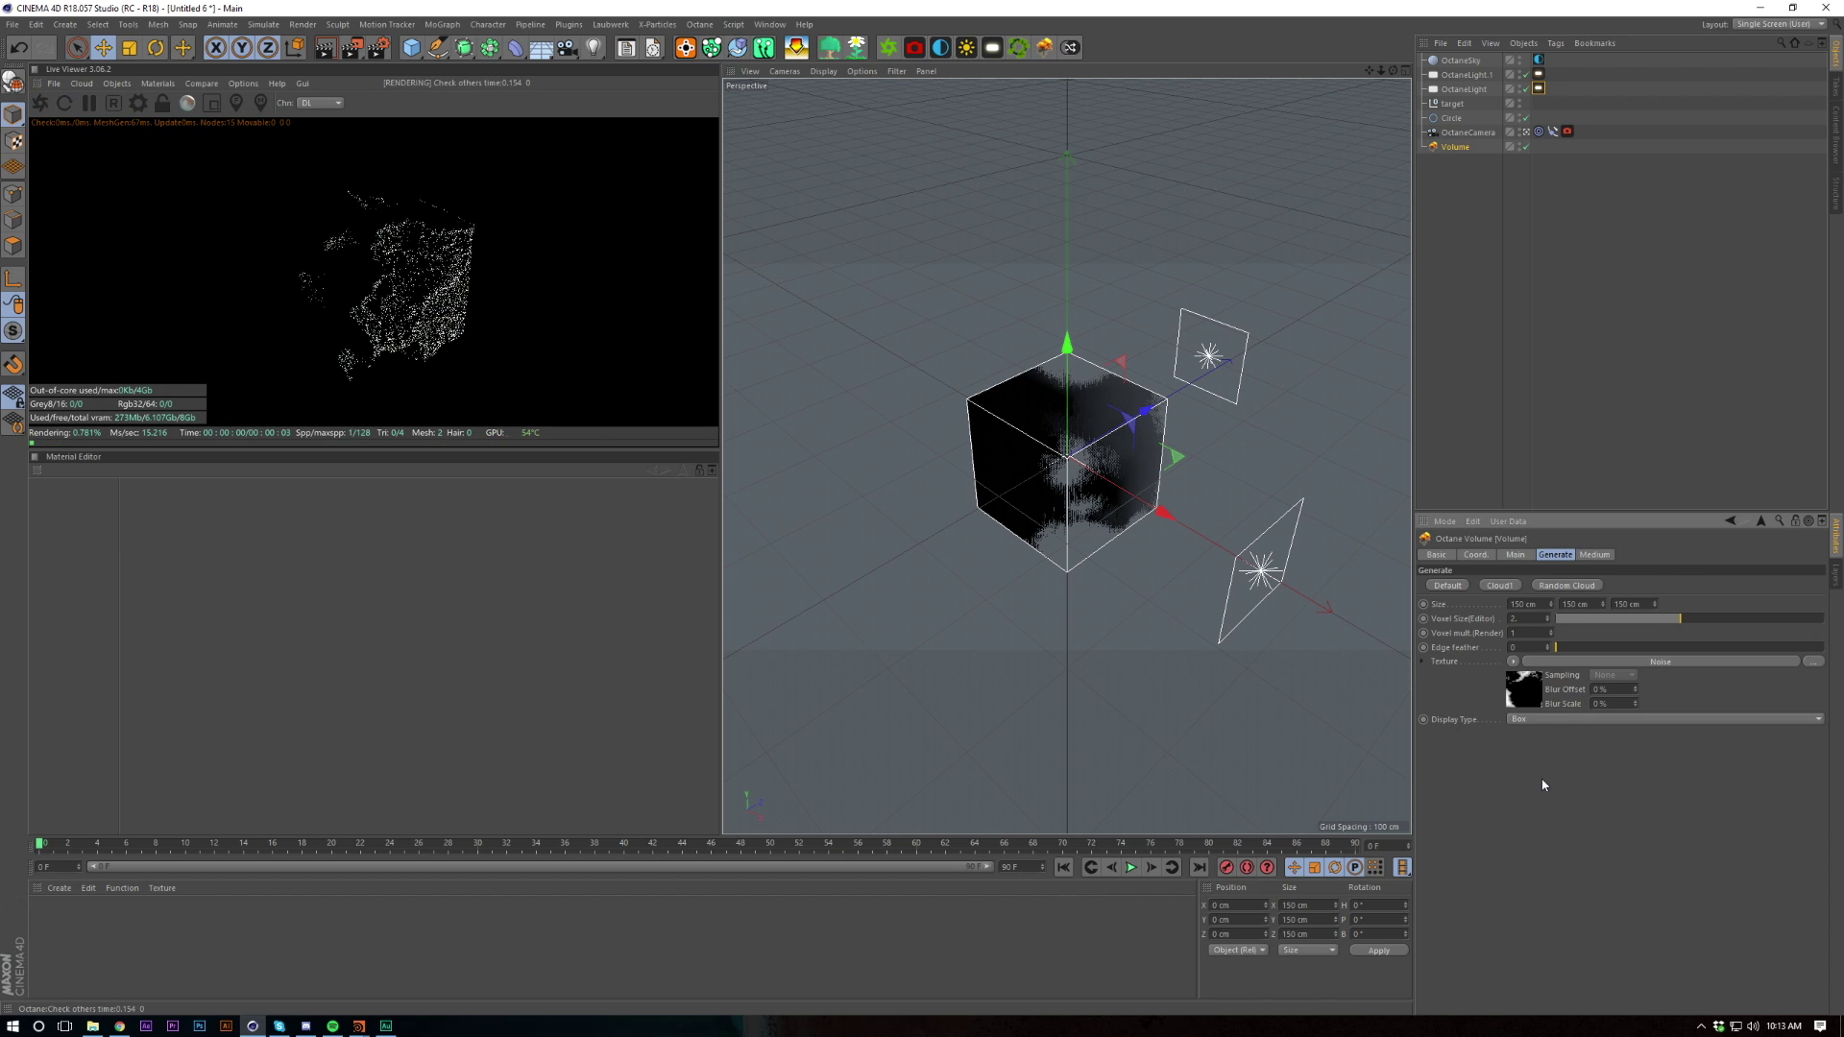
# Lower the OctaneLight.1 rim light's power from 100 to 25
pyautogui.click(1668, 400)
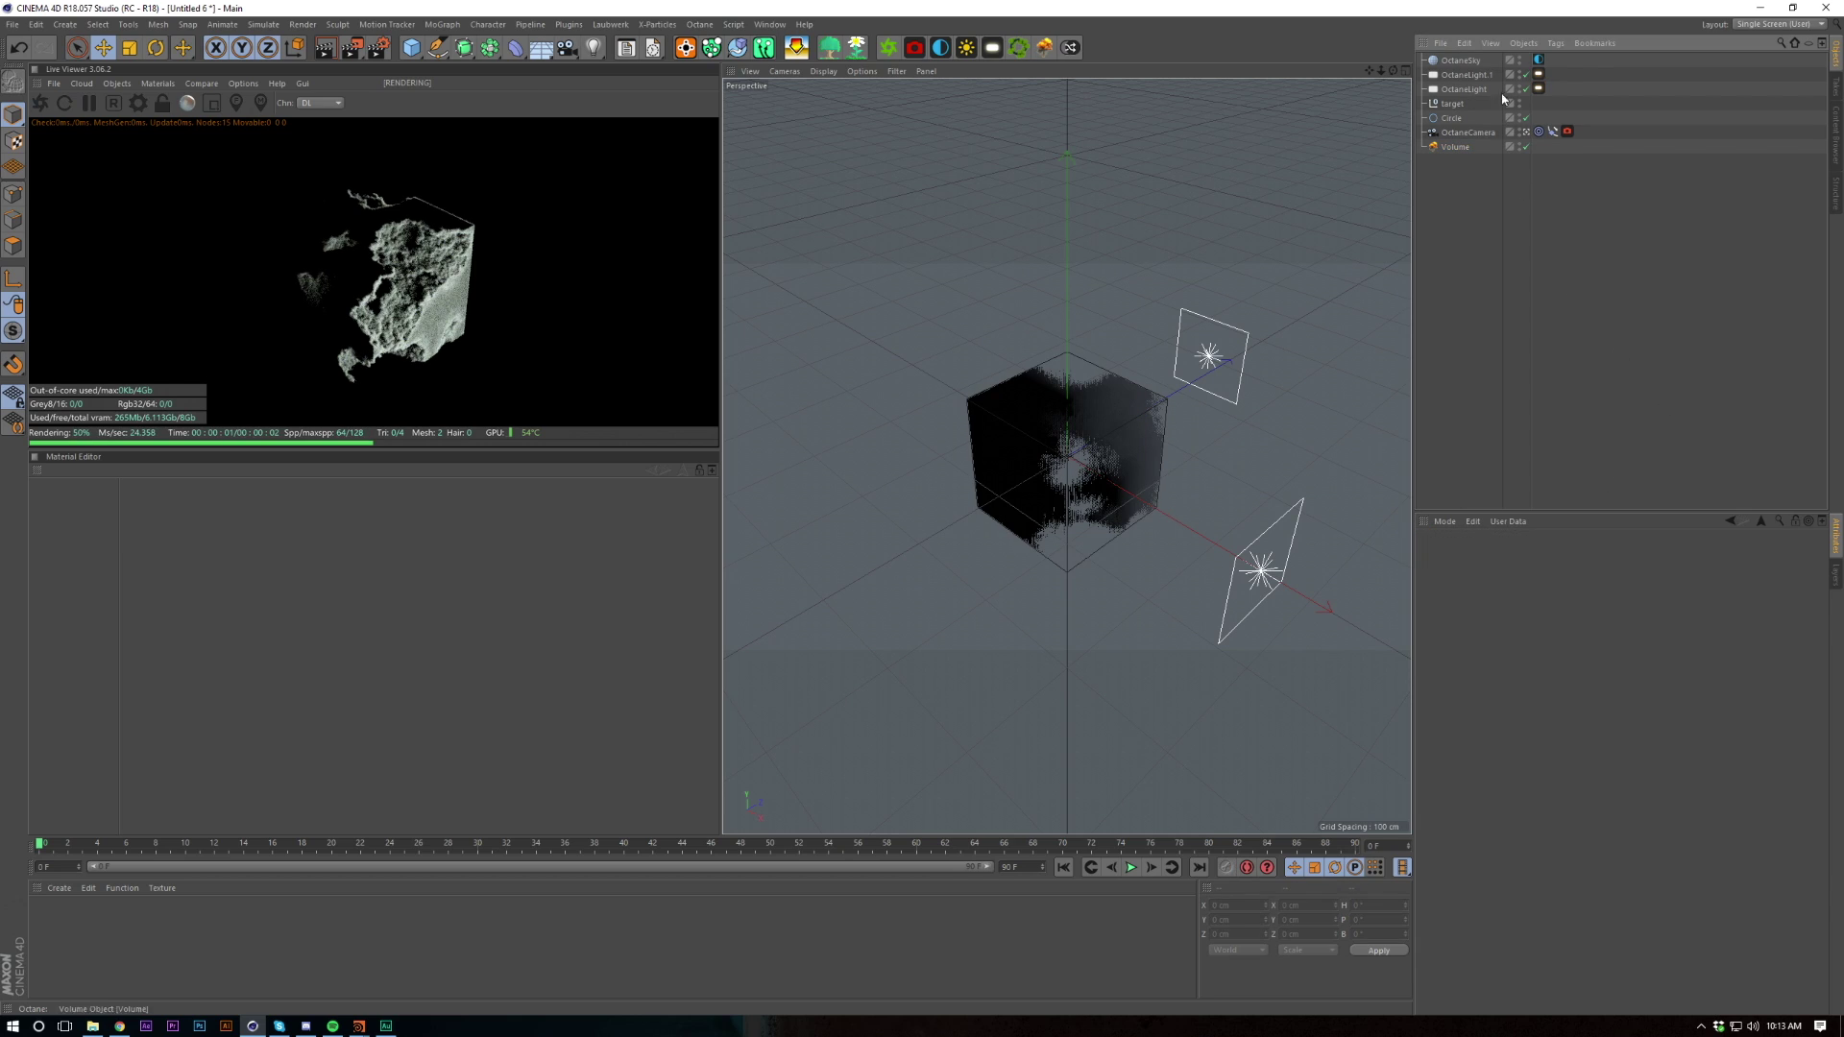
pyautogui.click(1467, 75)
pyautogui.click(1539, 88)
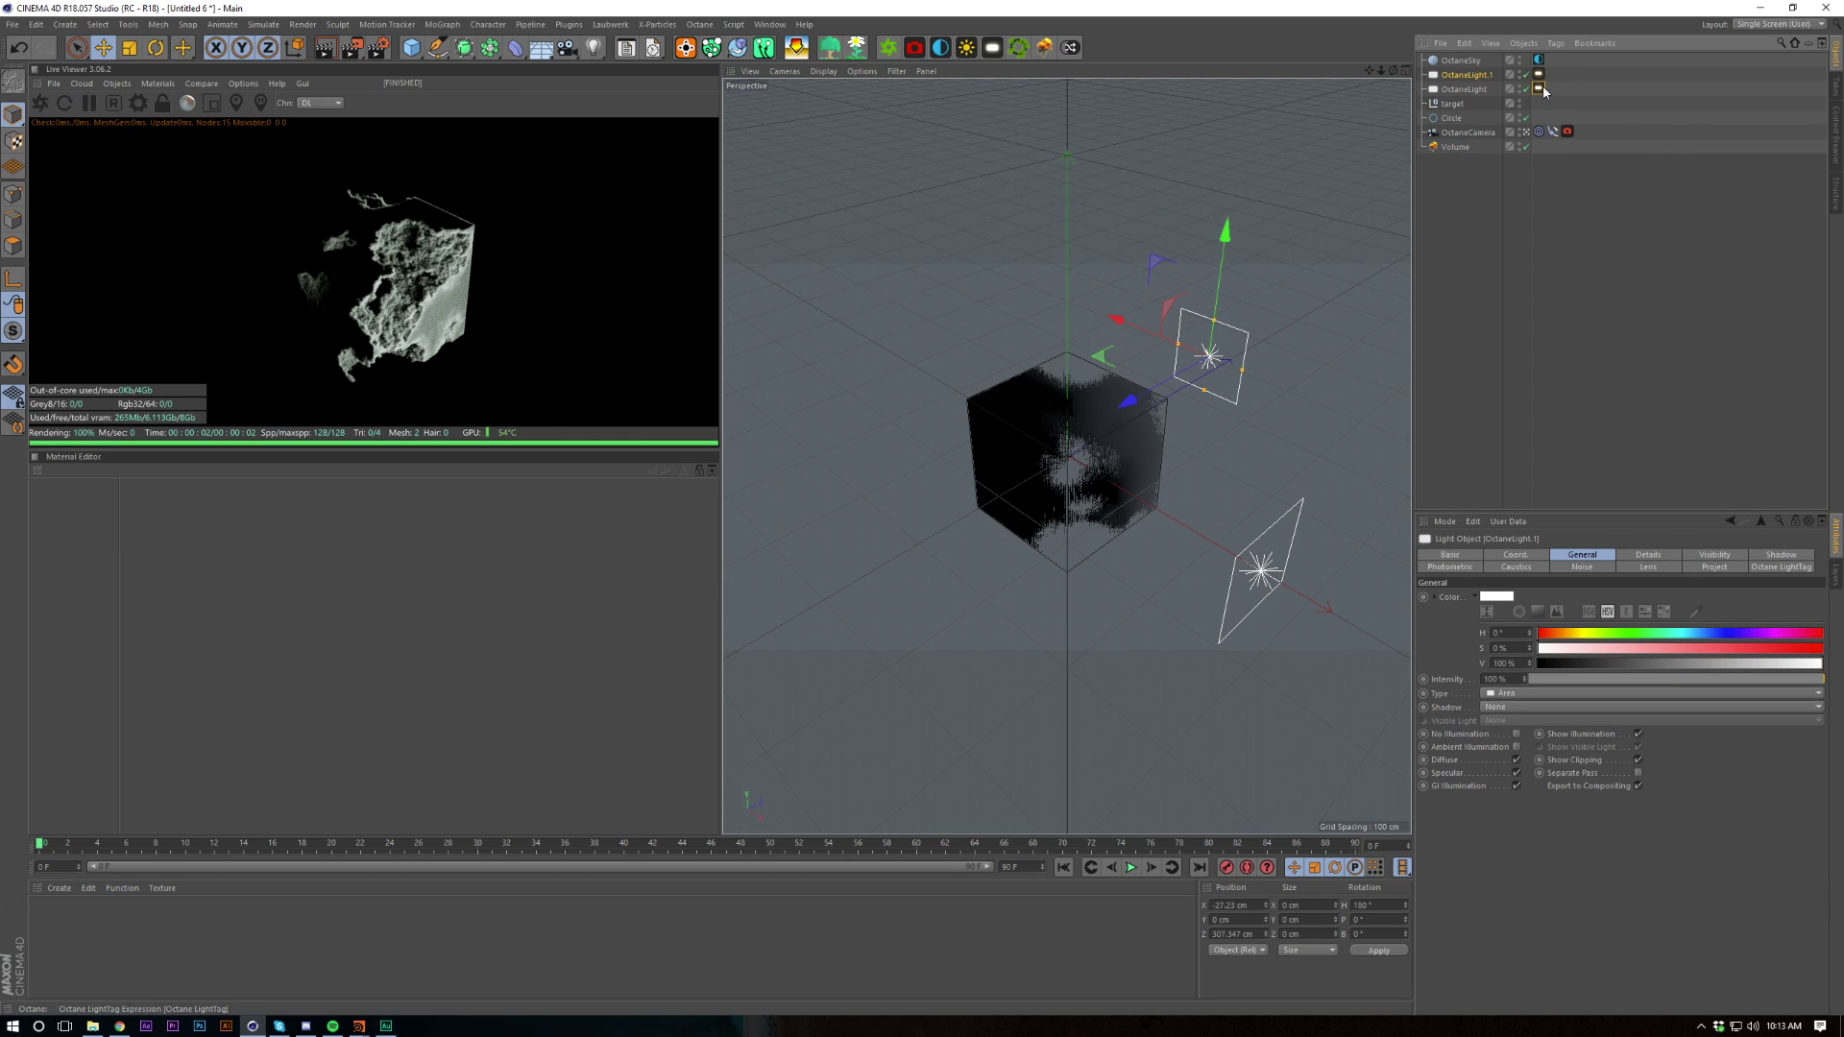
pyautogui.moveTo(1754, 702); pyautogui.dragTo(1732, 703)
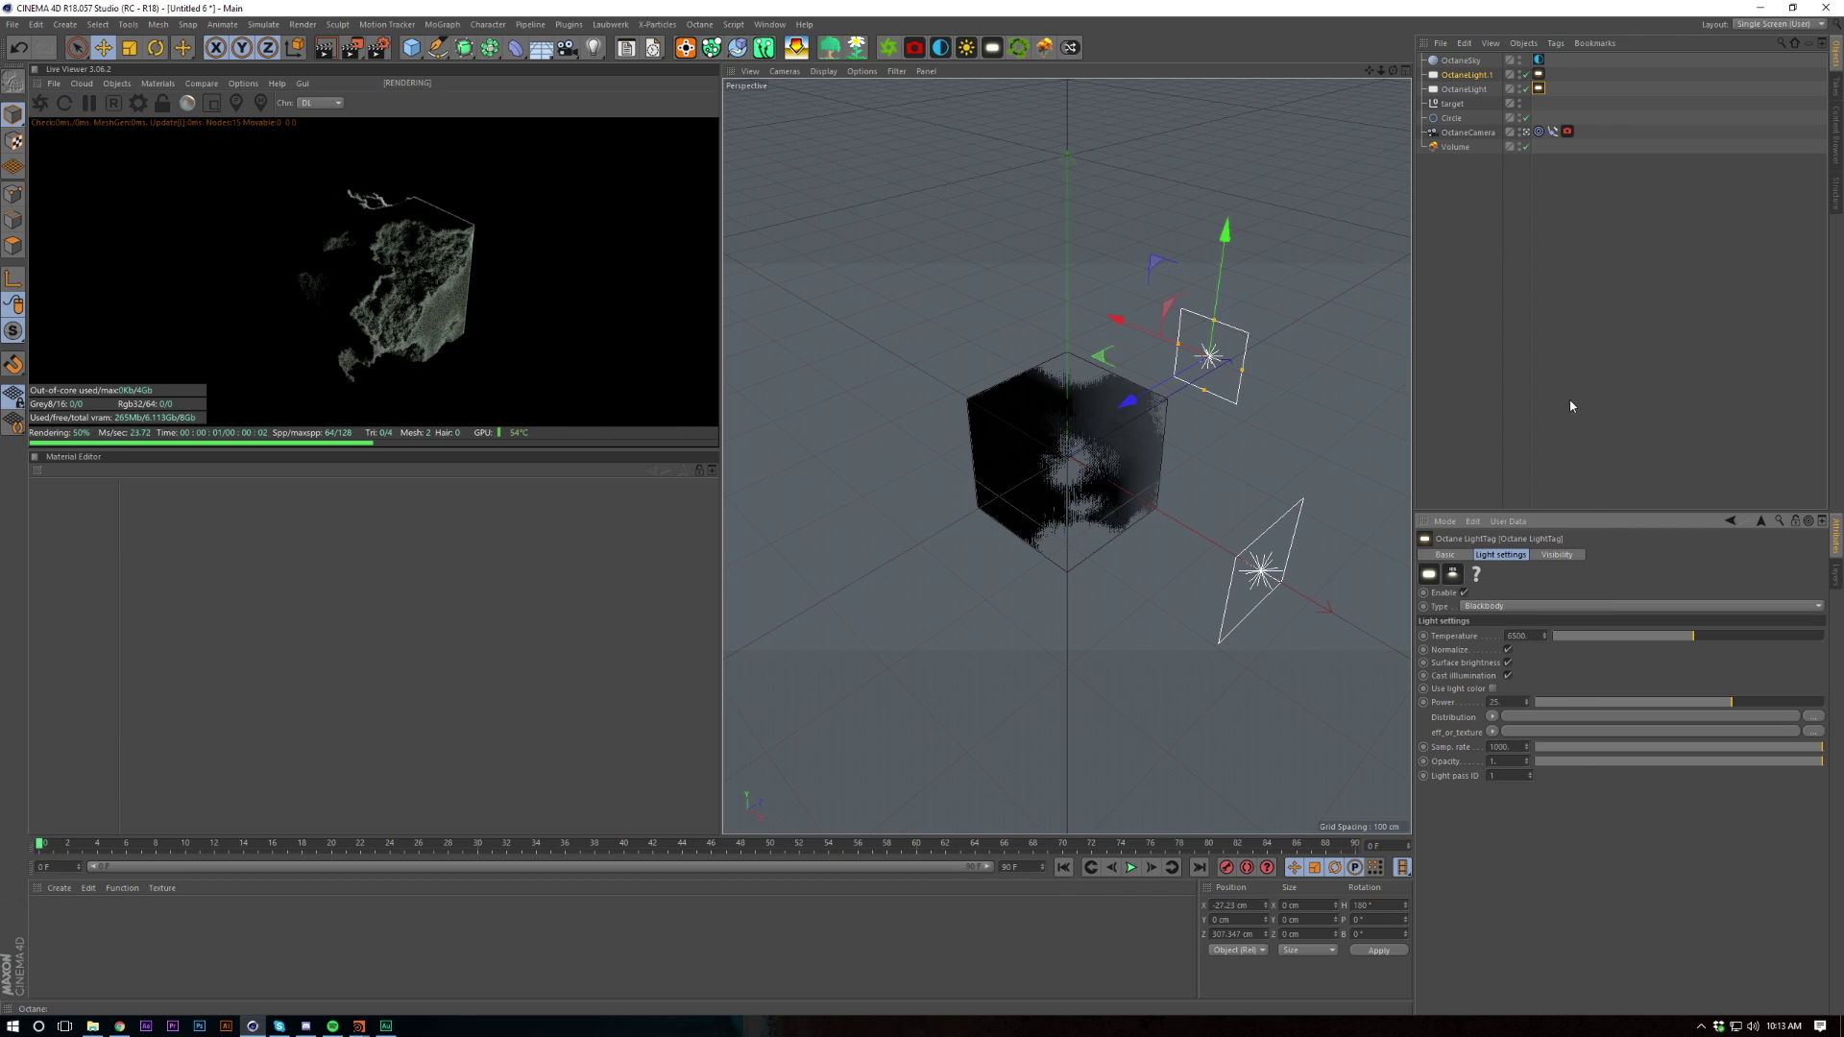
# On the other light, test Power values of 100000, about 333 and about 8
pyautogui.click(1542, 339)
pyautogui.click(1539, 74)
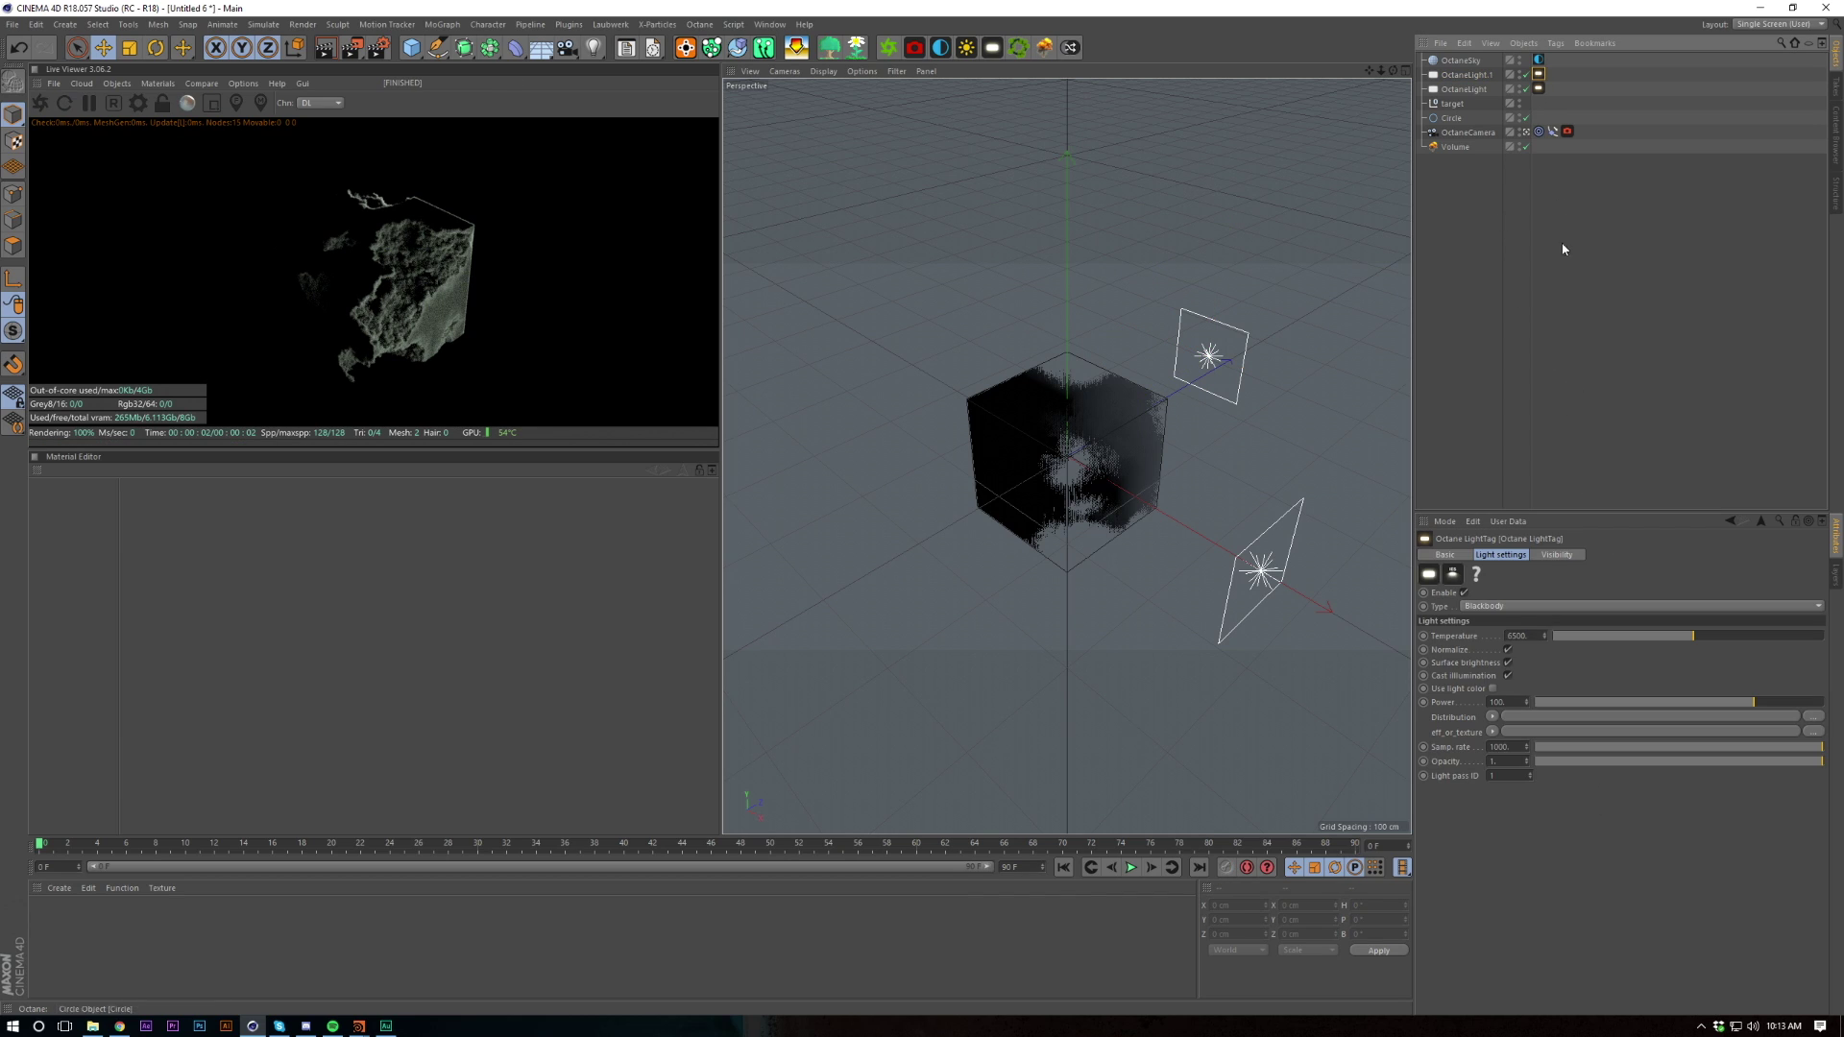
pyautogui.press('Return')
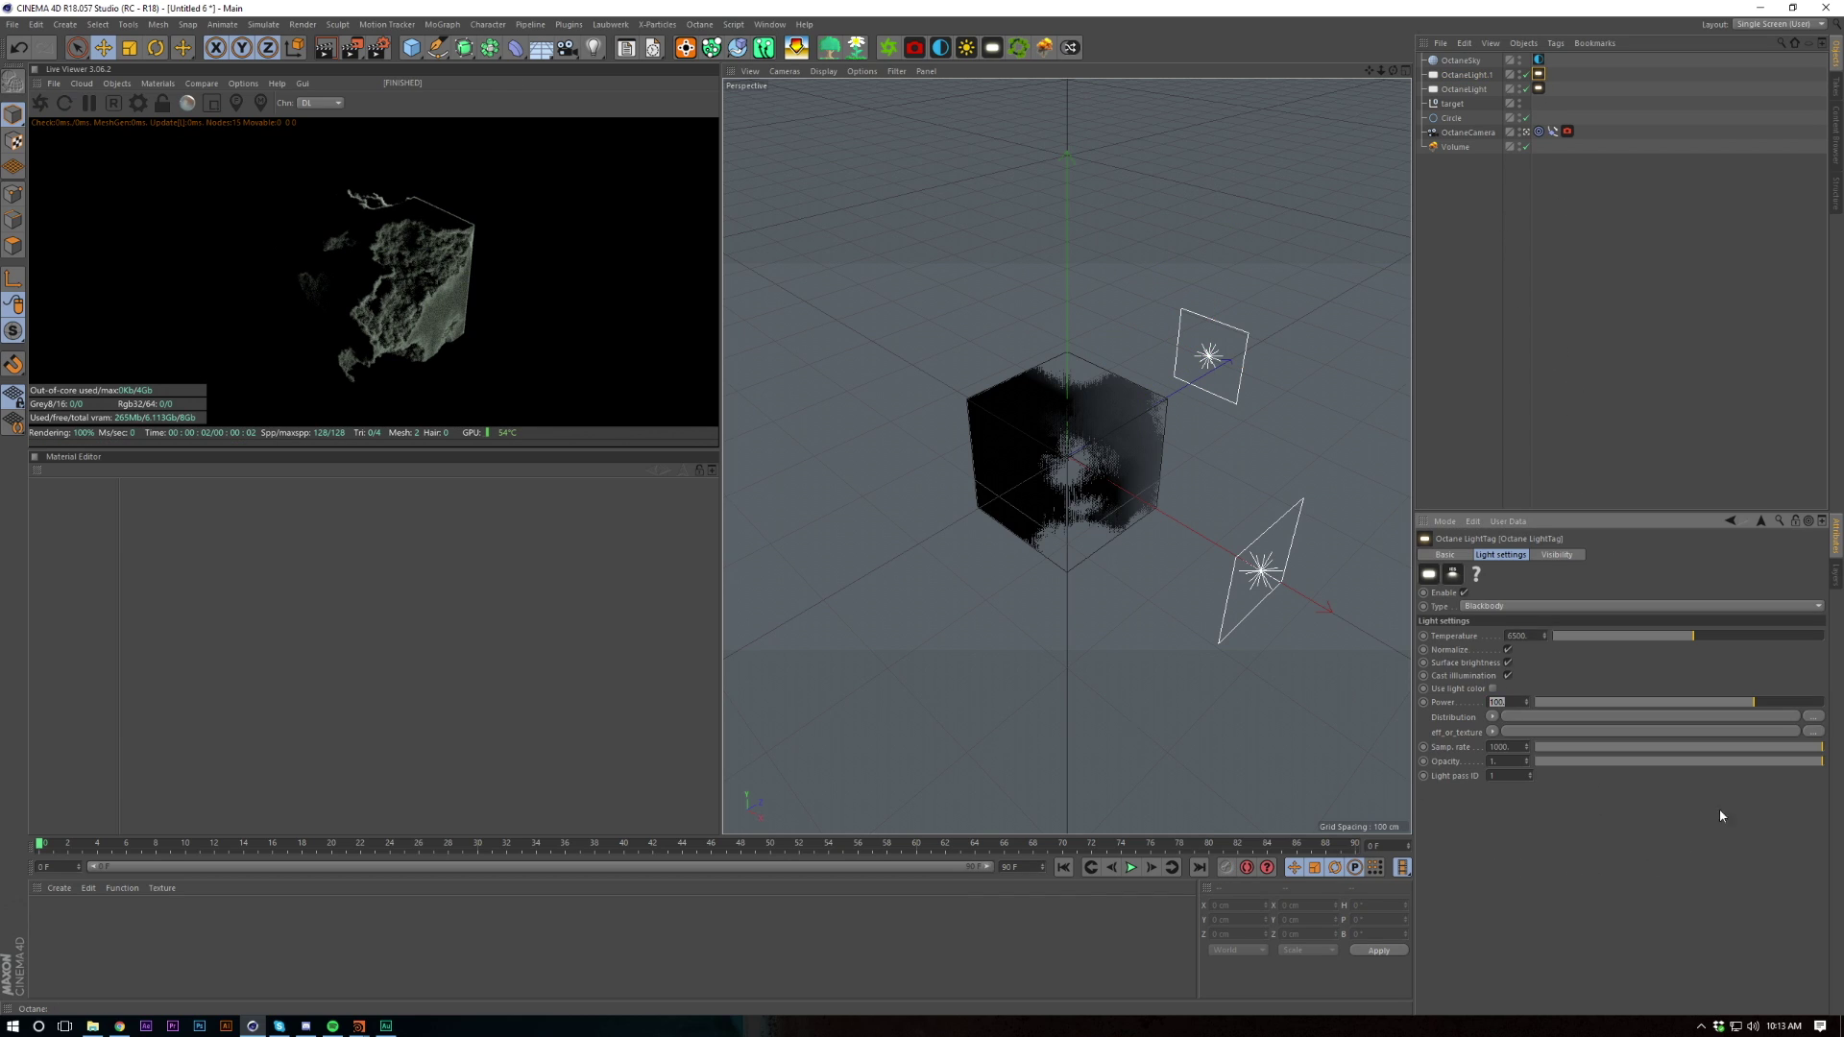
pyautogui.write('100000')
pyautogui.press('Return')
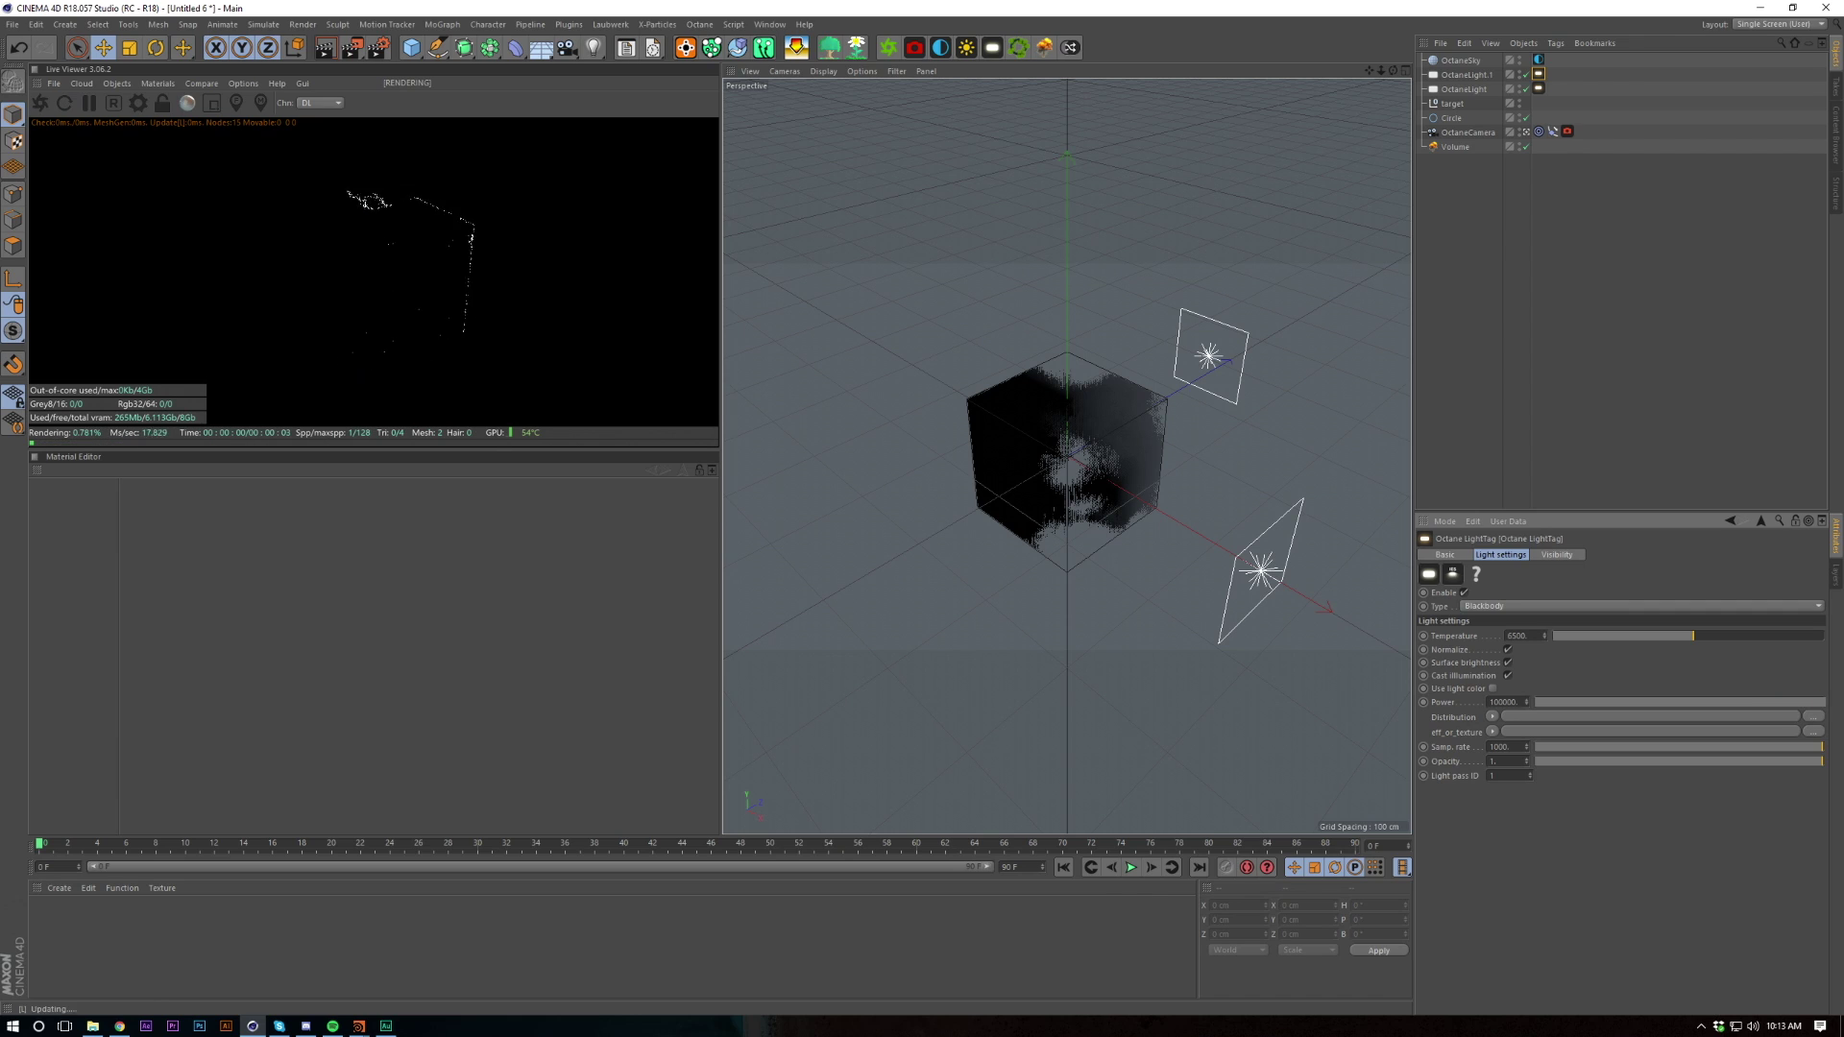
pyautogui.click(1776, 704)
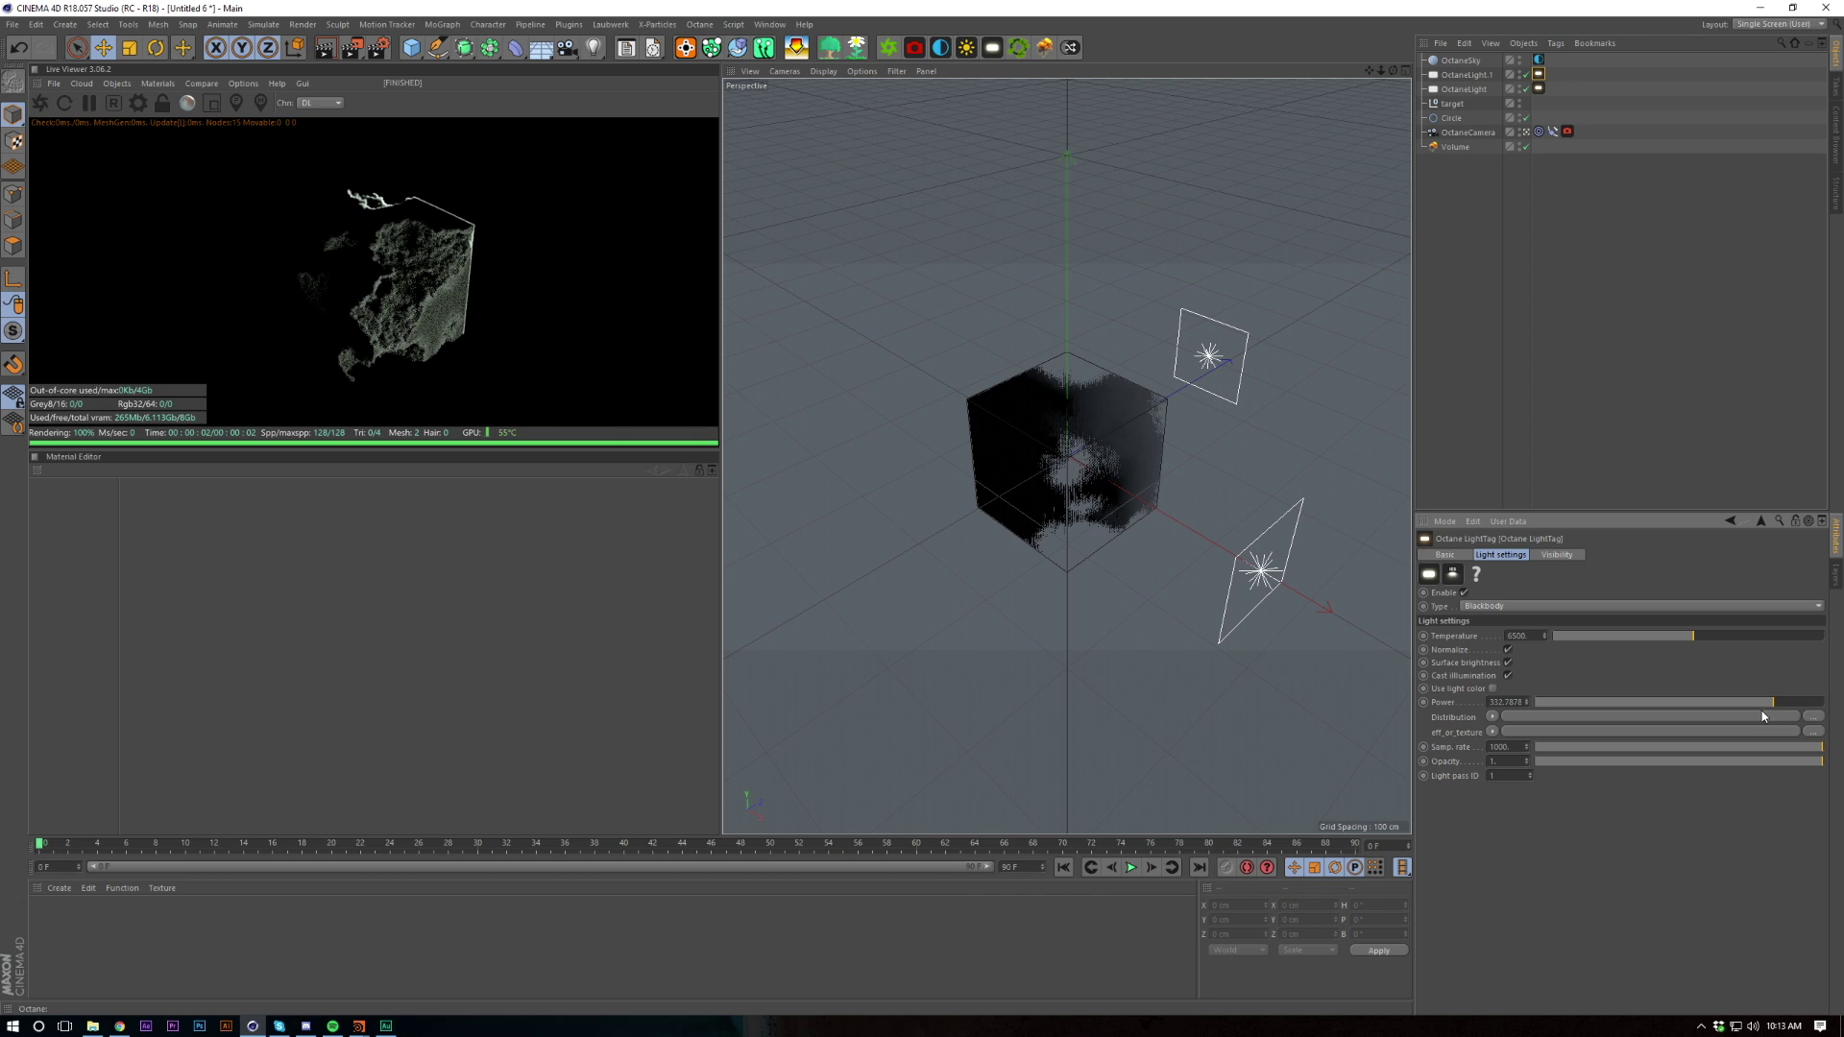
pyautogui.moveTo(1762, 706)
pyautogui.mouseDown()
pyautogui.moveTo(1714, 706)
pyautogui.moveTo(1737, 706)
pyautogui.mouseUp()
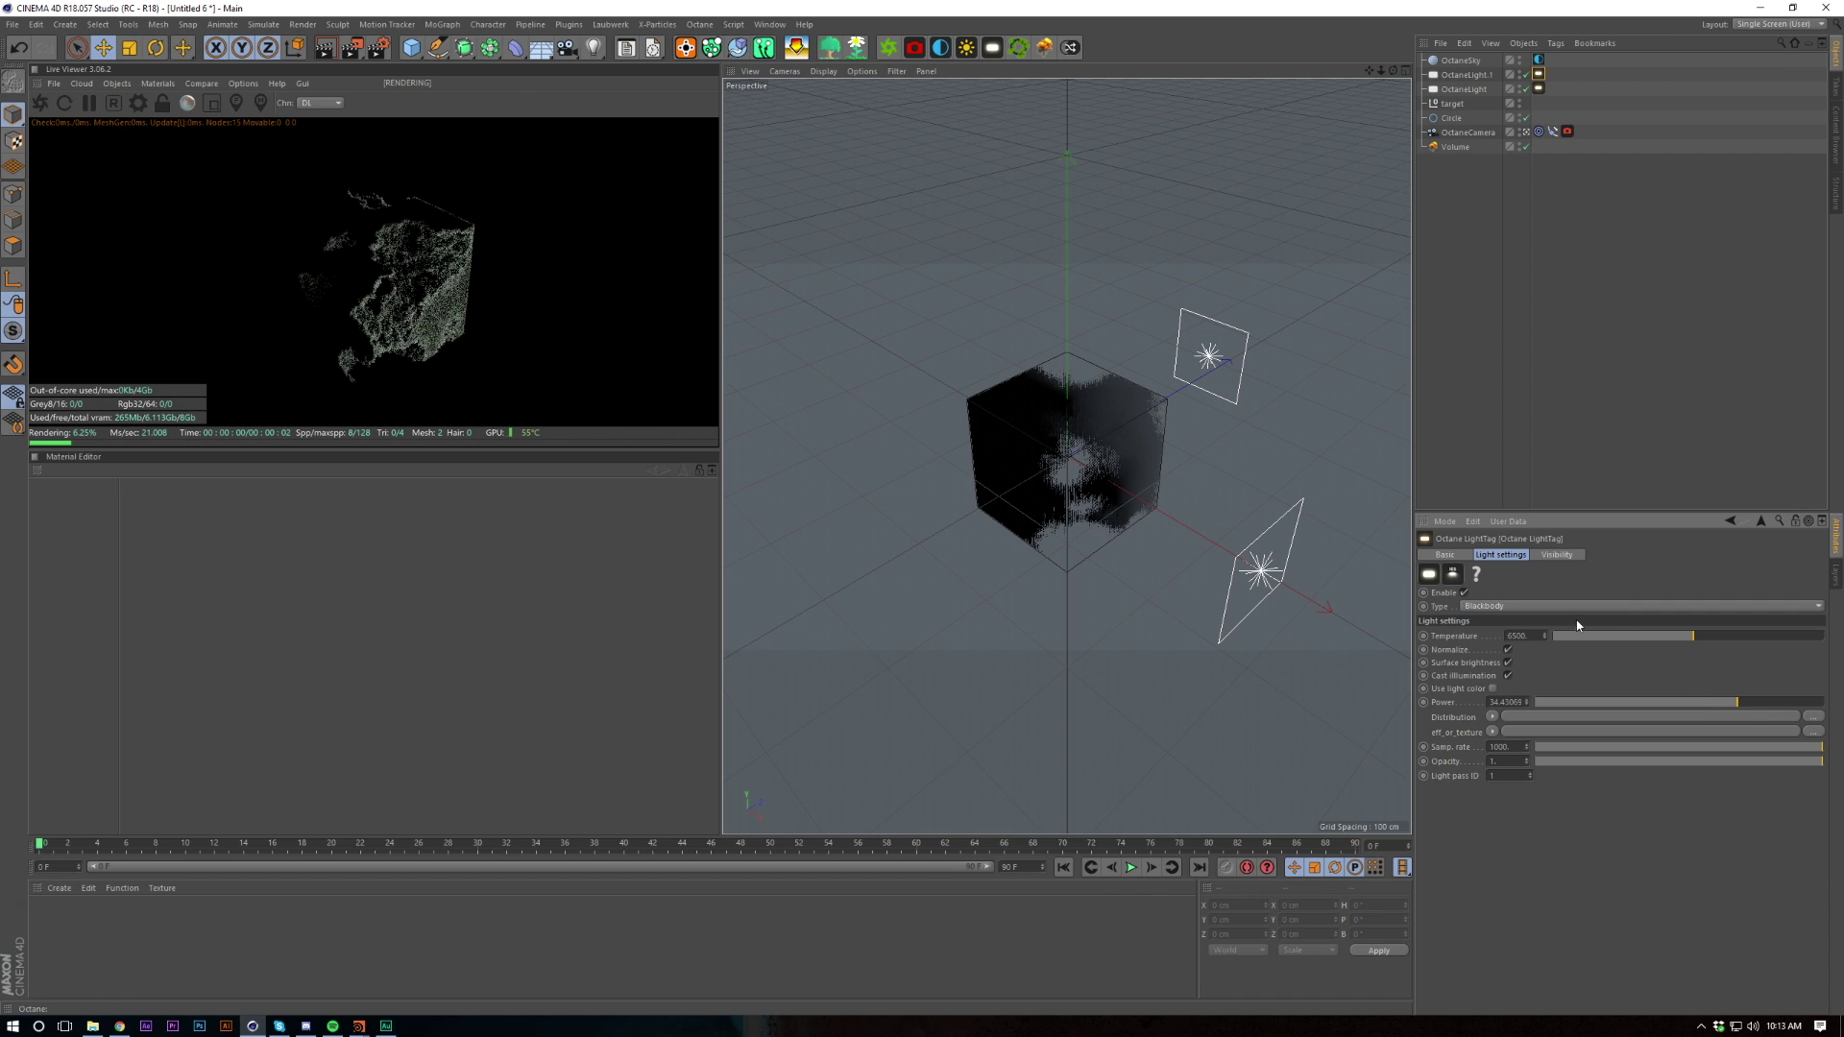
# Try warmer colour temperatures around 2900, then undo back to 6500 K
pyautogui.click(1558, 636)
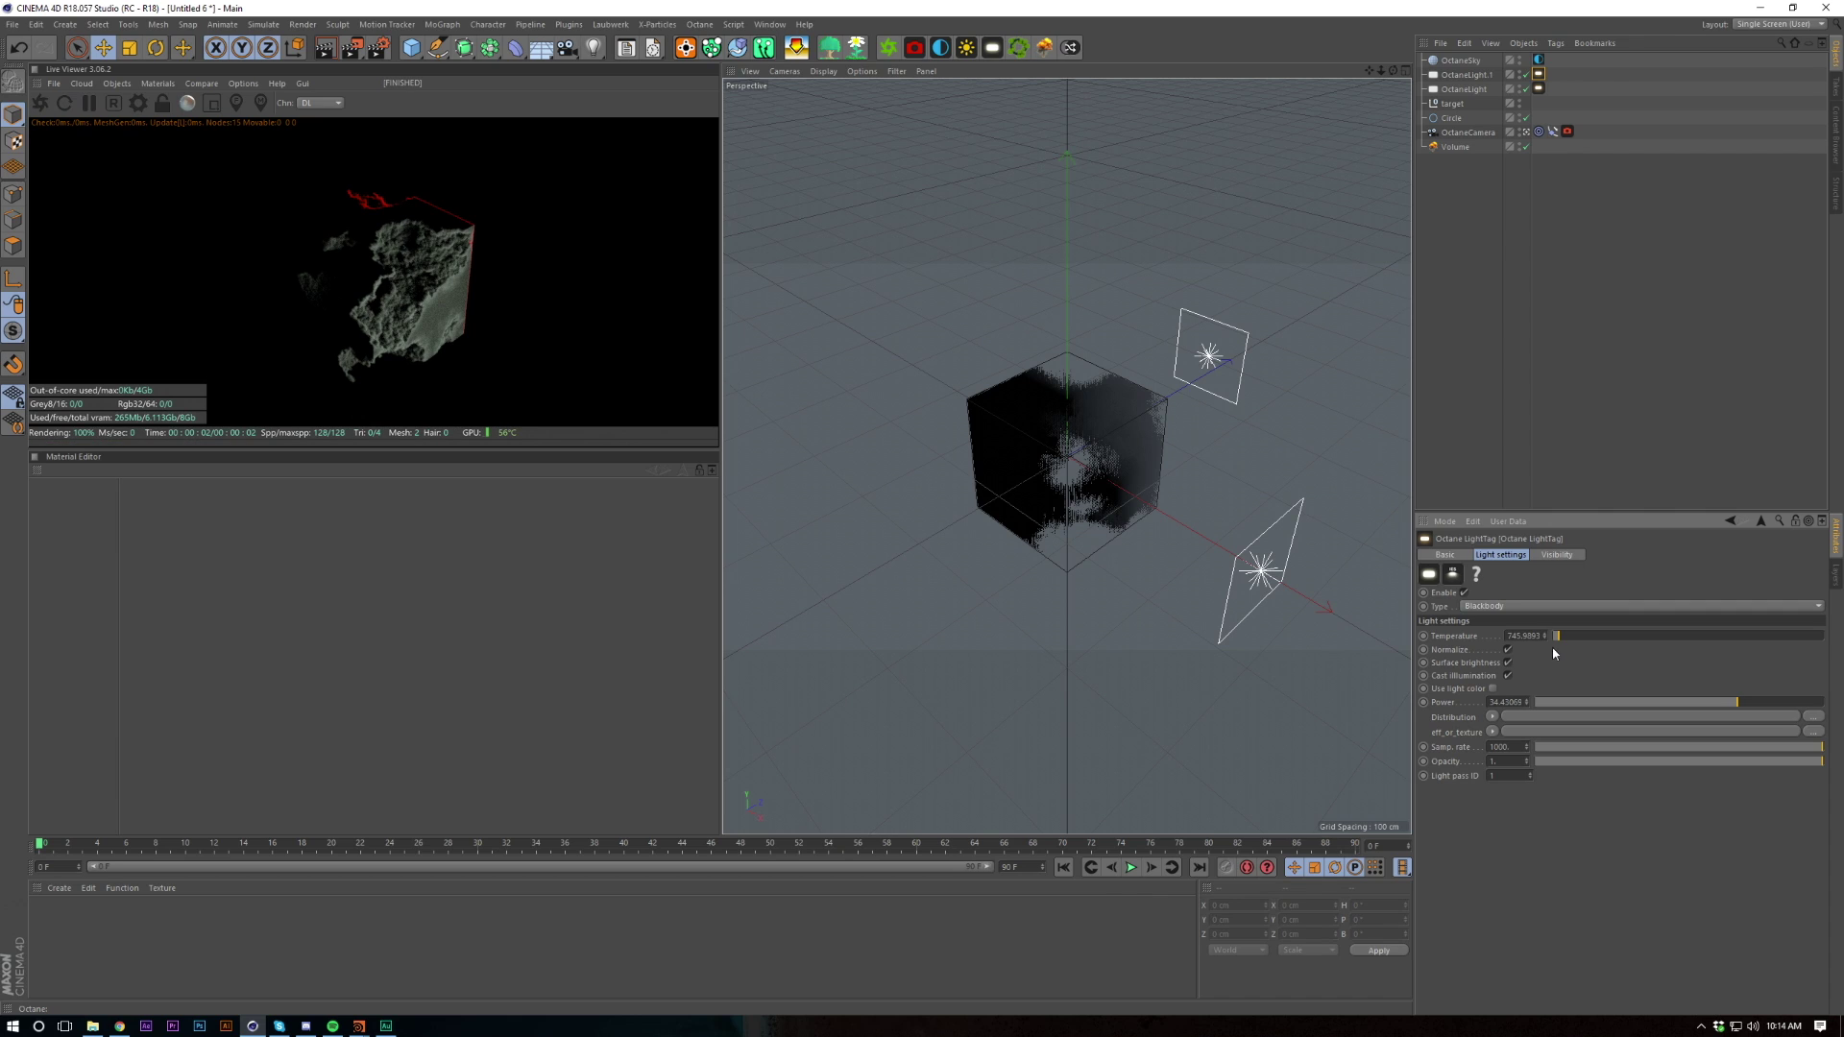
pyautogui.moveTo(1554, 638); pyautogui.dragTo(1694, 638)
pyautogui.click(1537, 296)
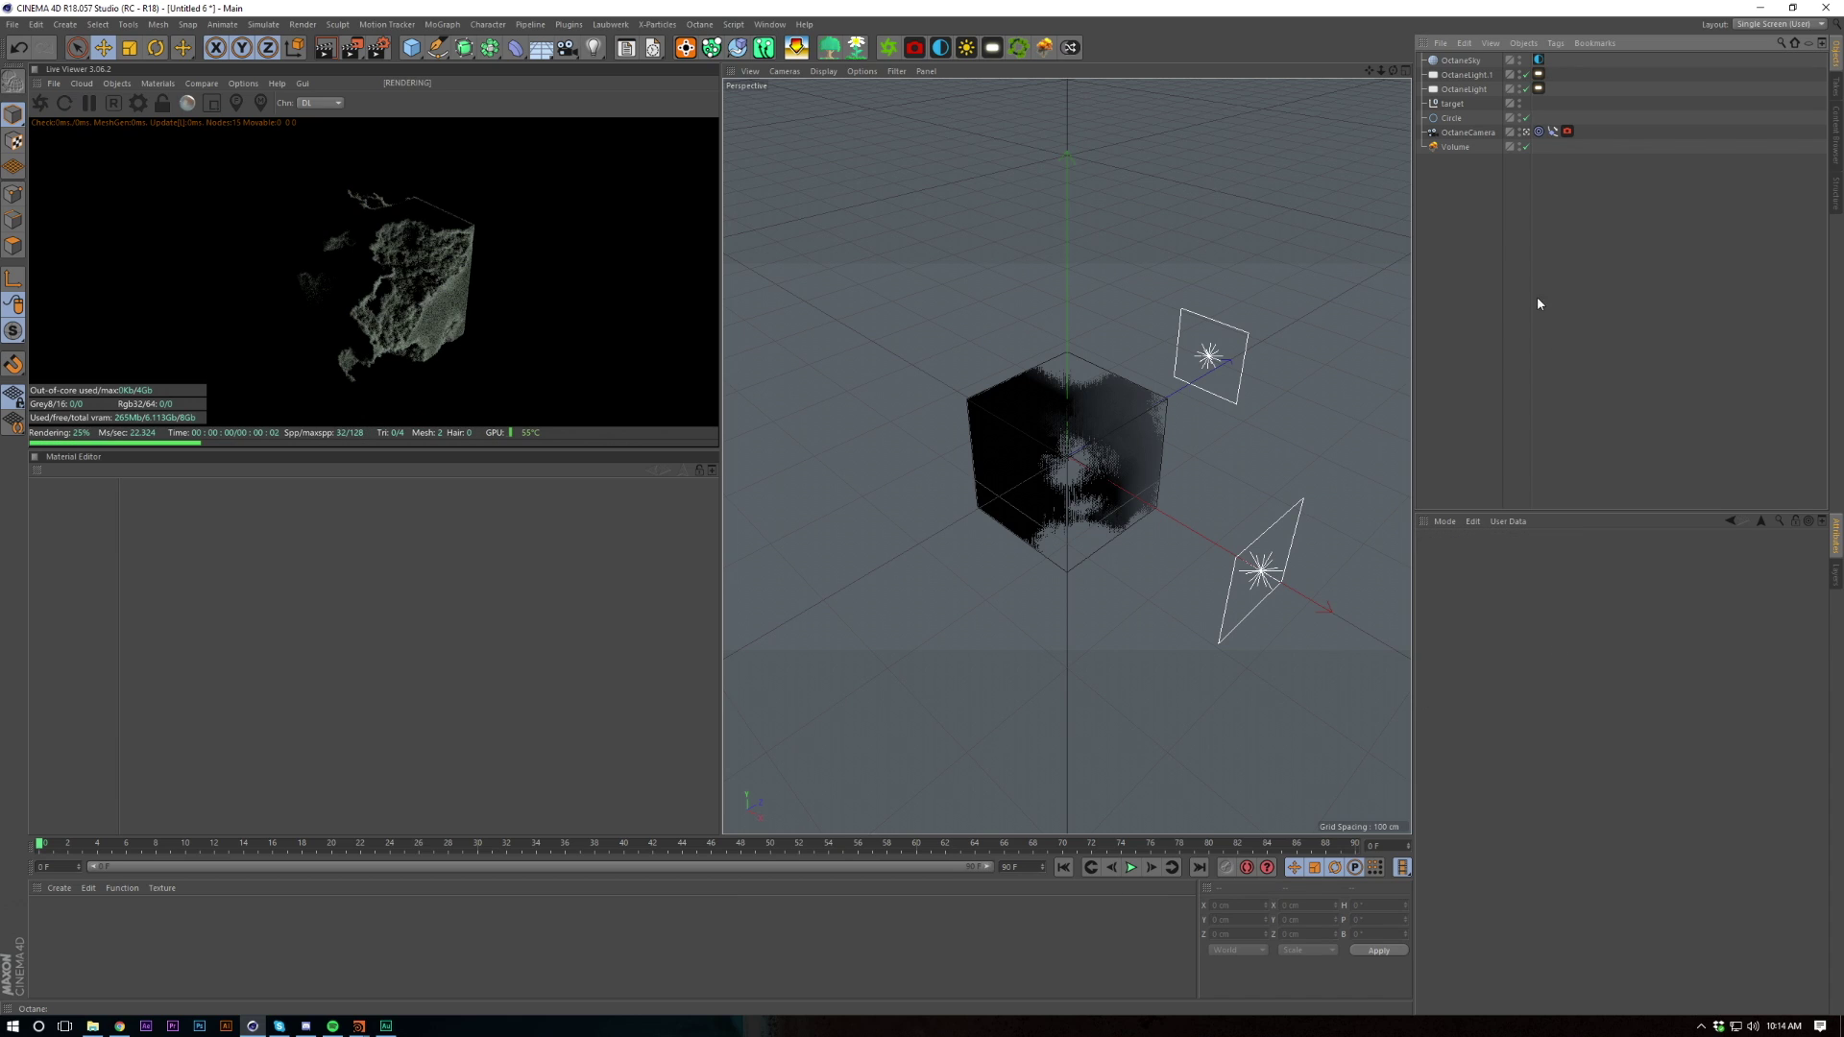
pyautogui.click(1539, 88)
pyautogui.moveTo(1616, 634); pyautogui.dragTo(1611, 636)
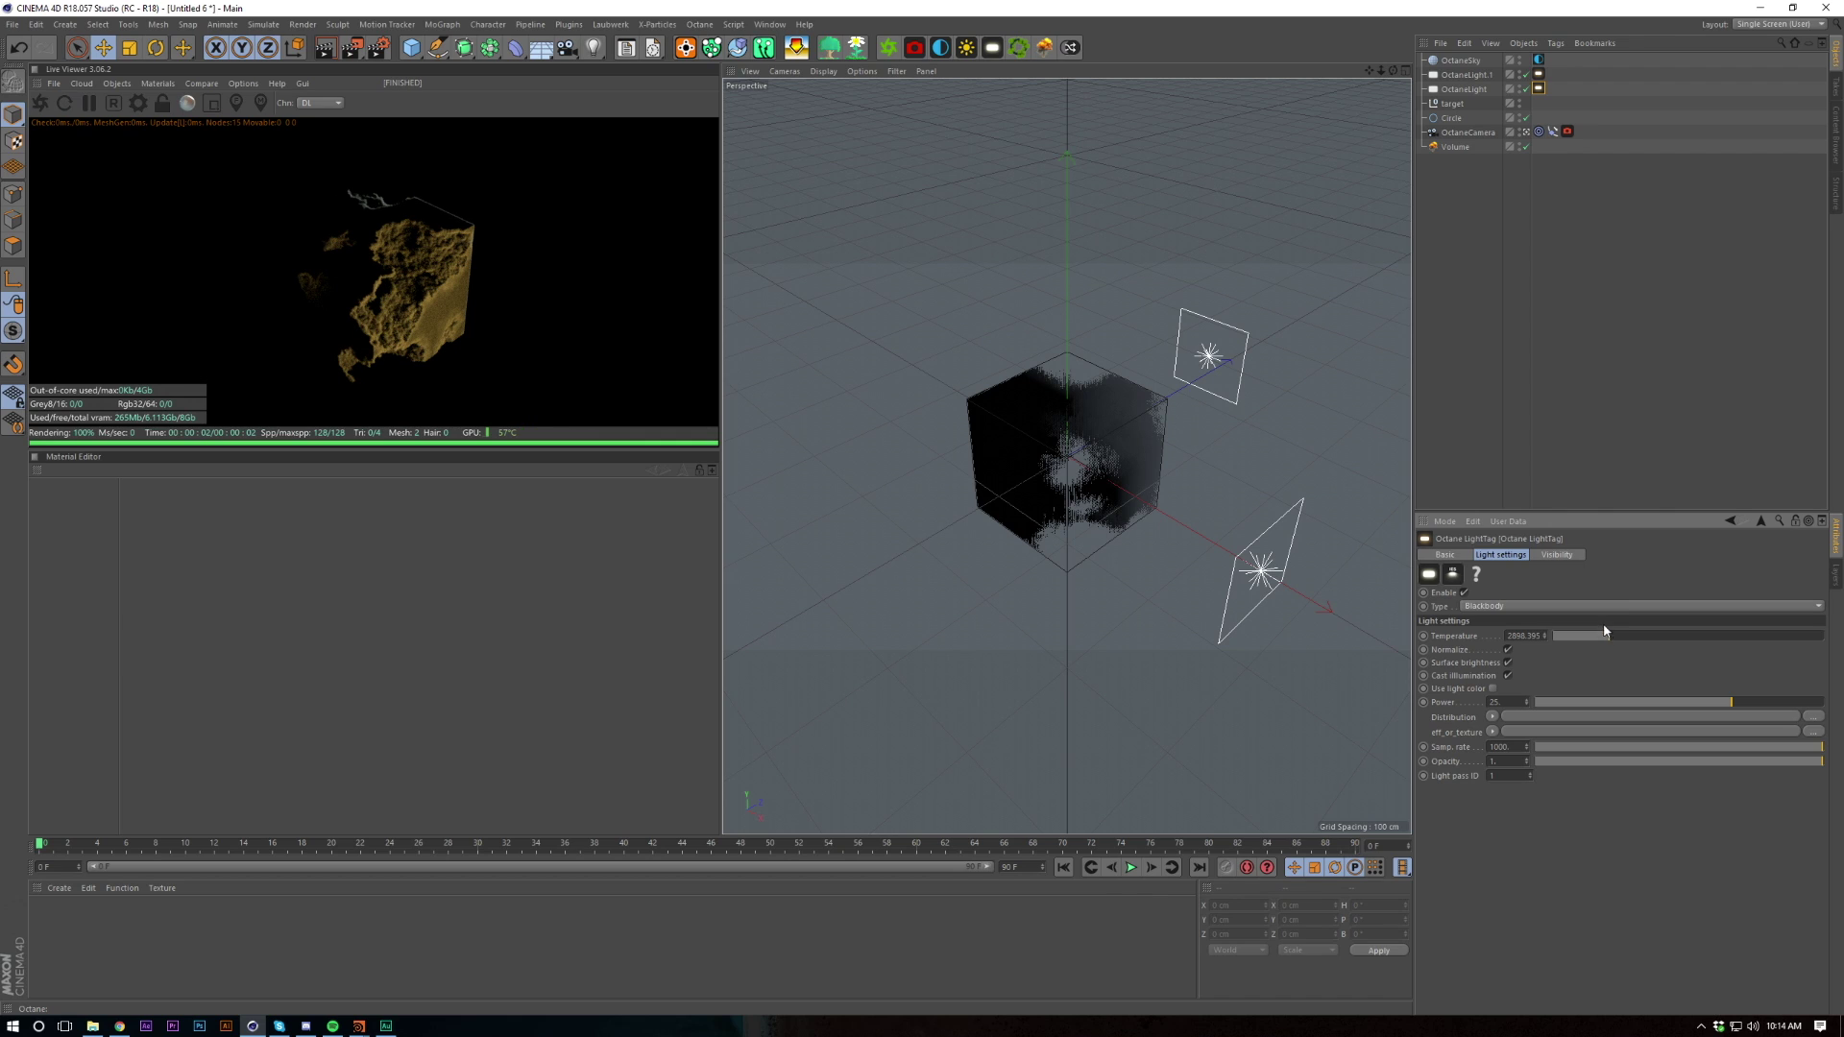
pyautogui.hotkey('ctrl', 'z')
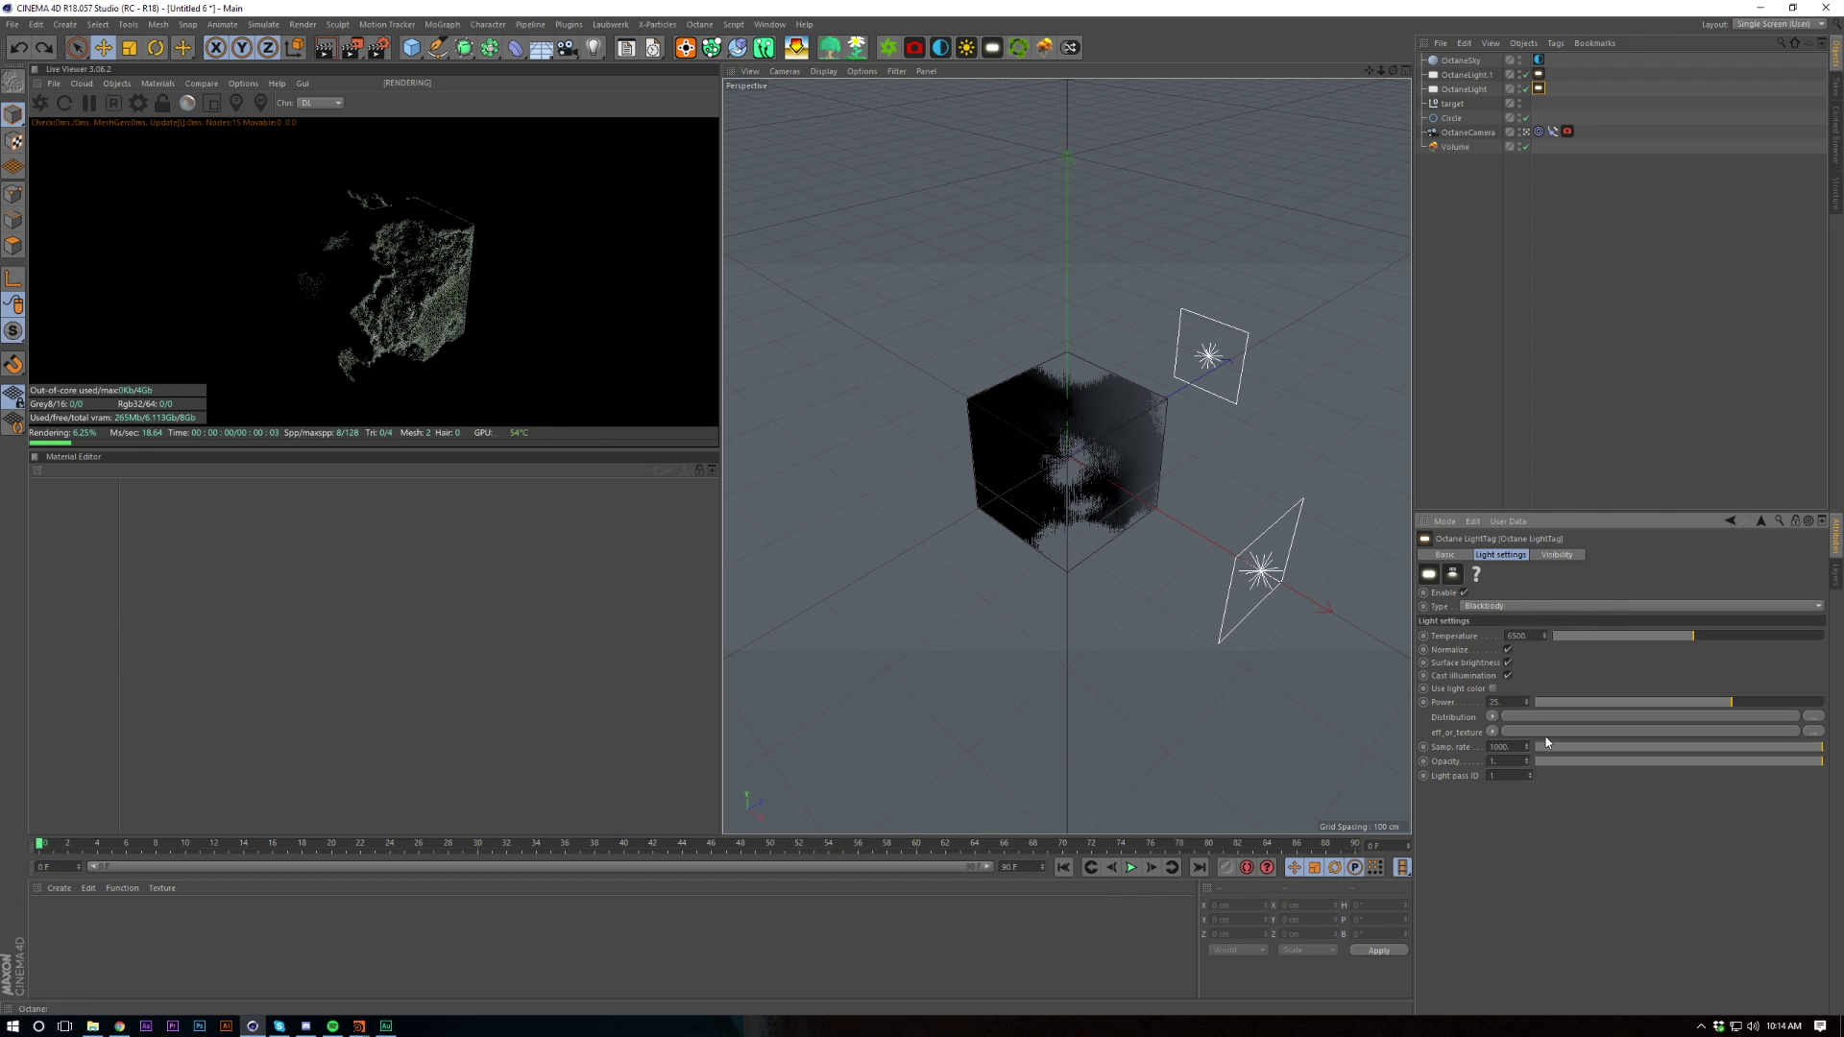
# Show the Octane camera tag's Post processing tab, dismissing menus without adding anything
pyautogui.click(1568, 132)
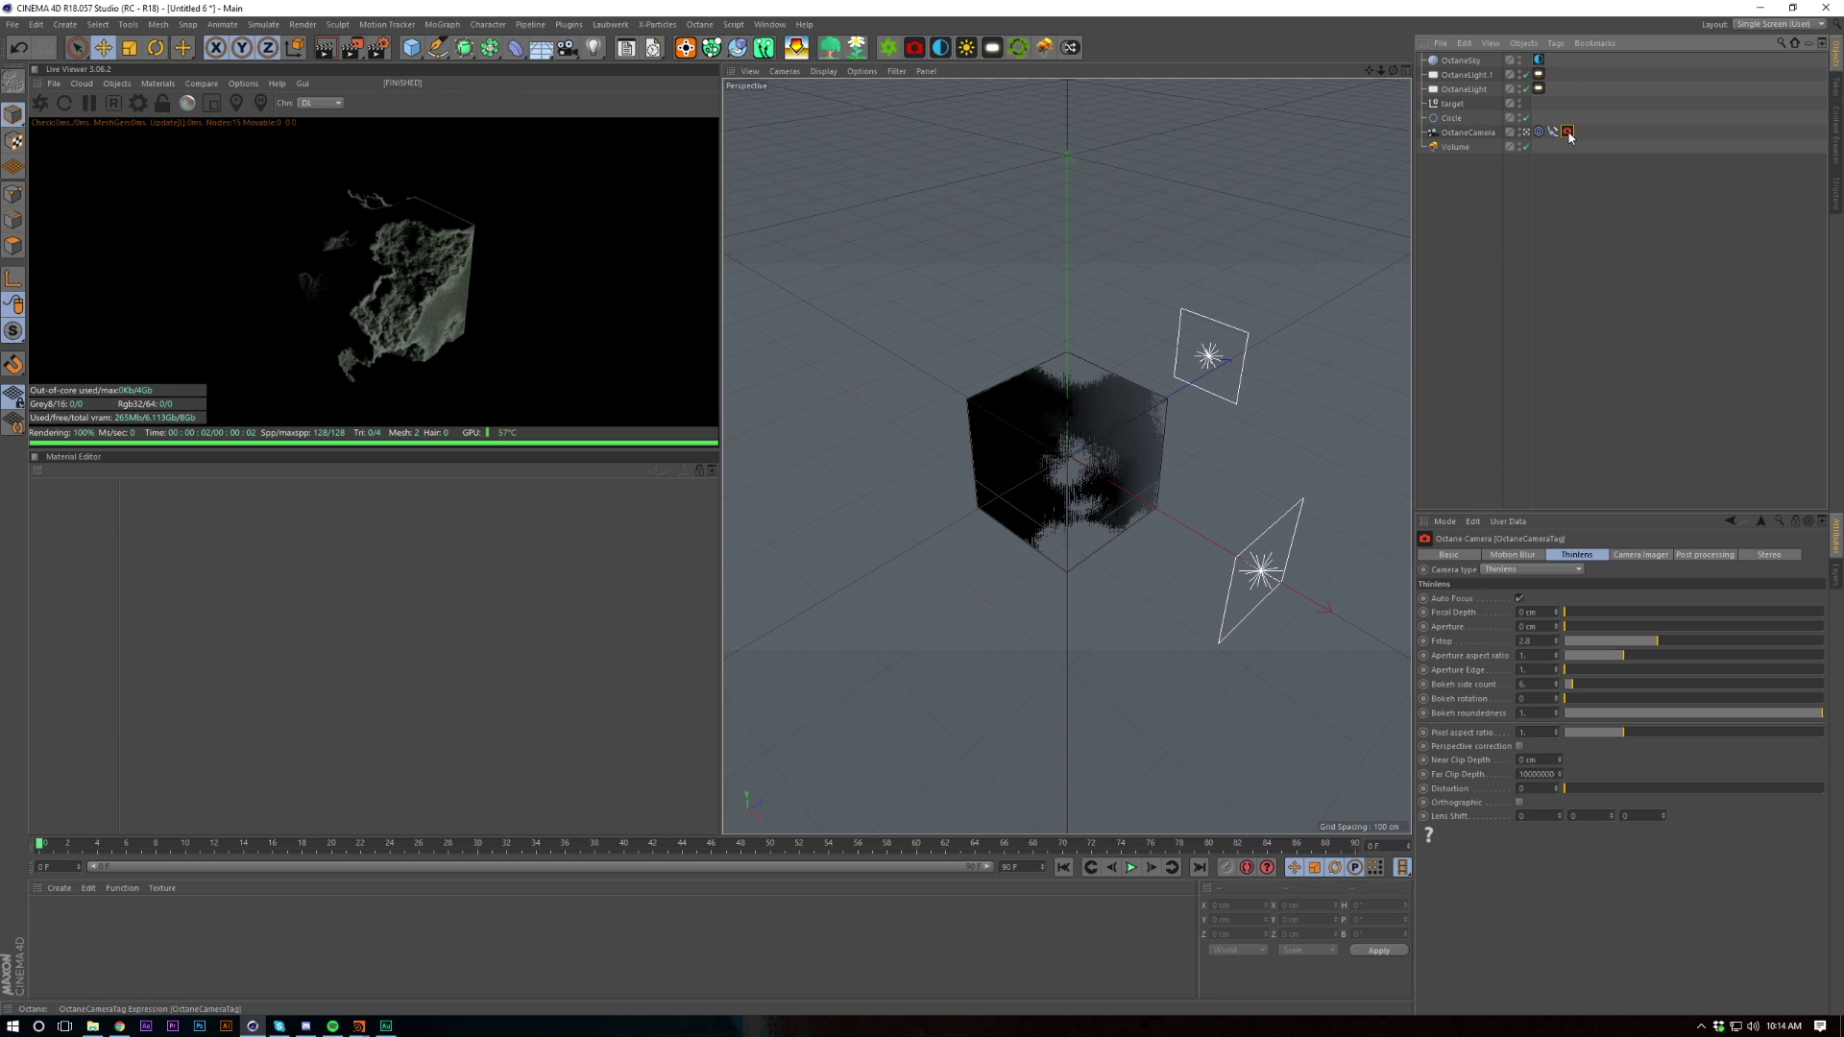
pyautogui.click(1697, 557)
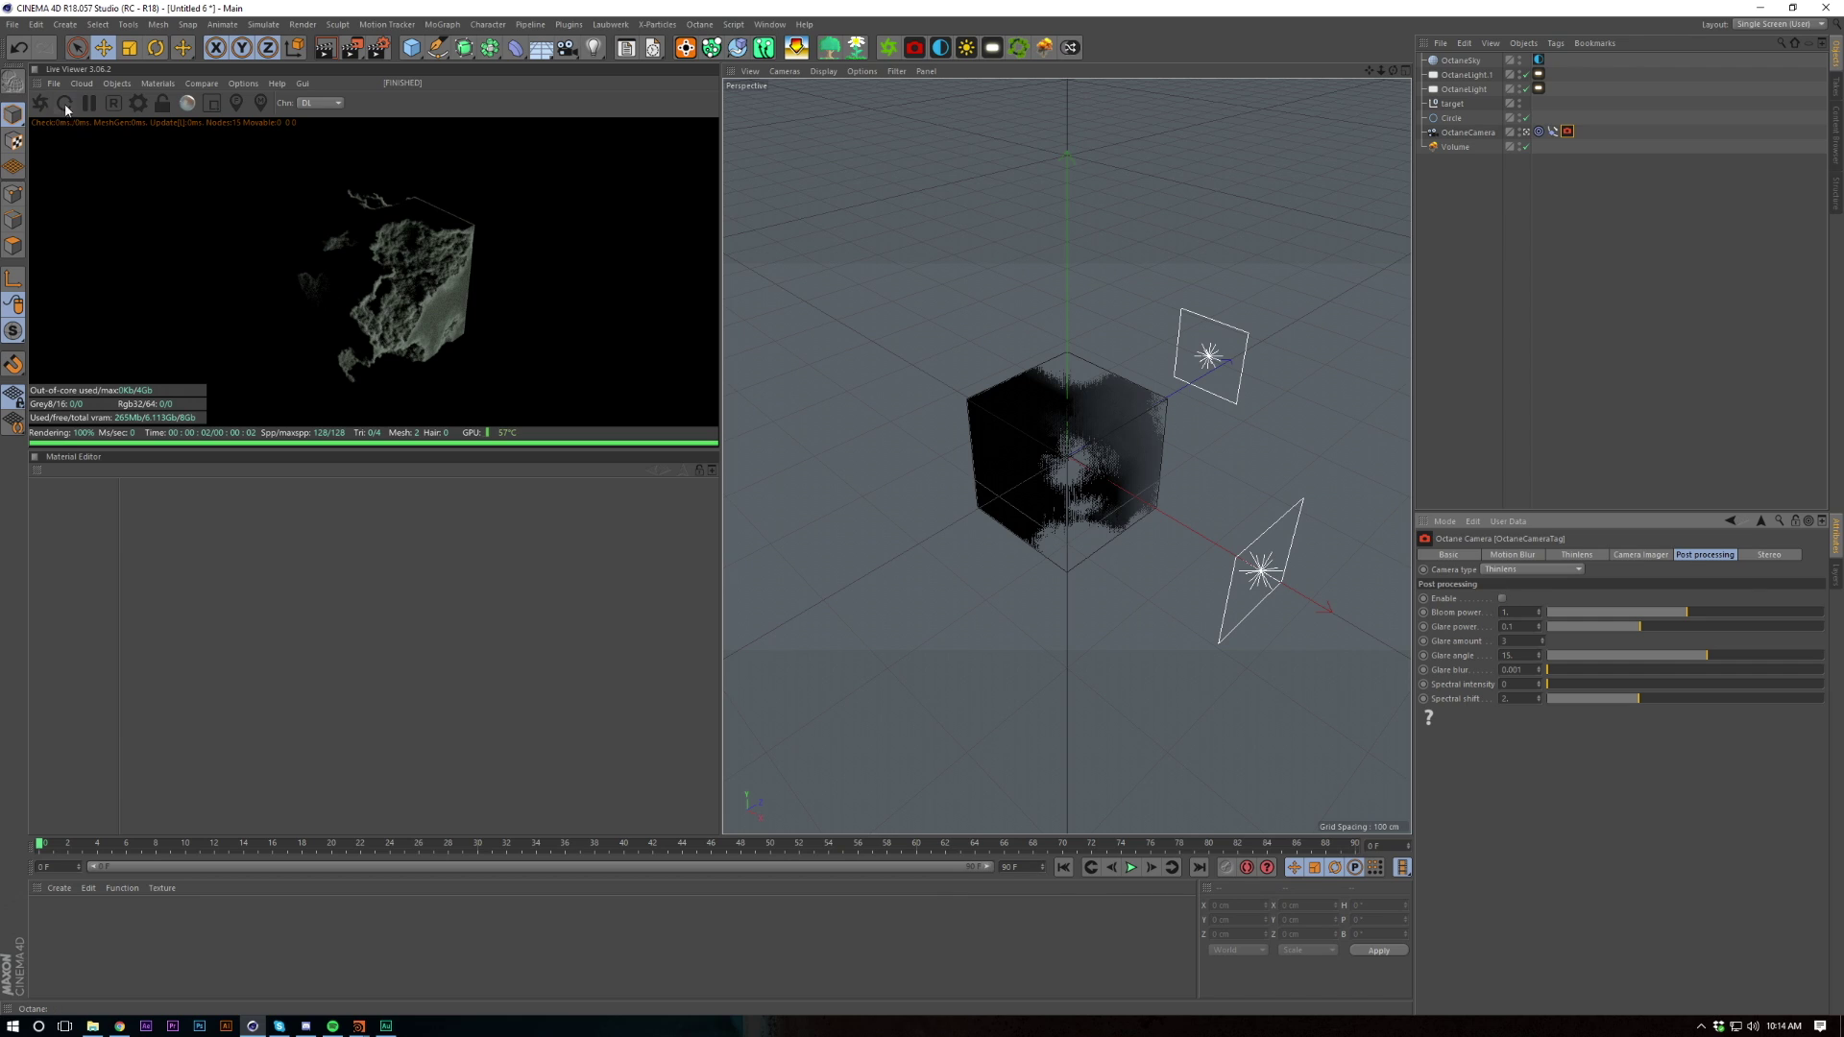
pyautogui.click(117, 84)
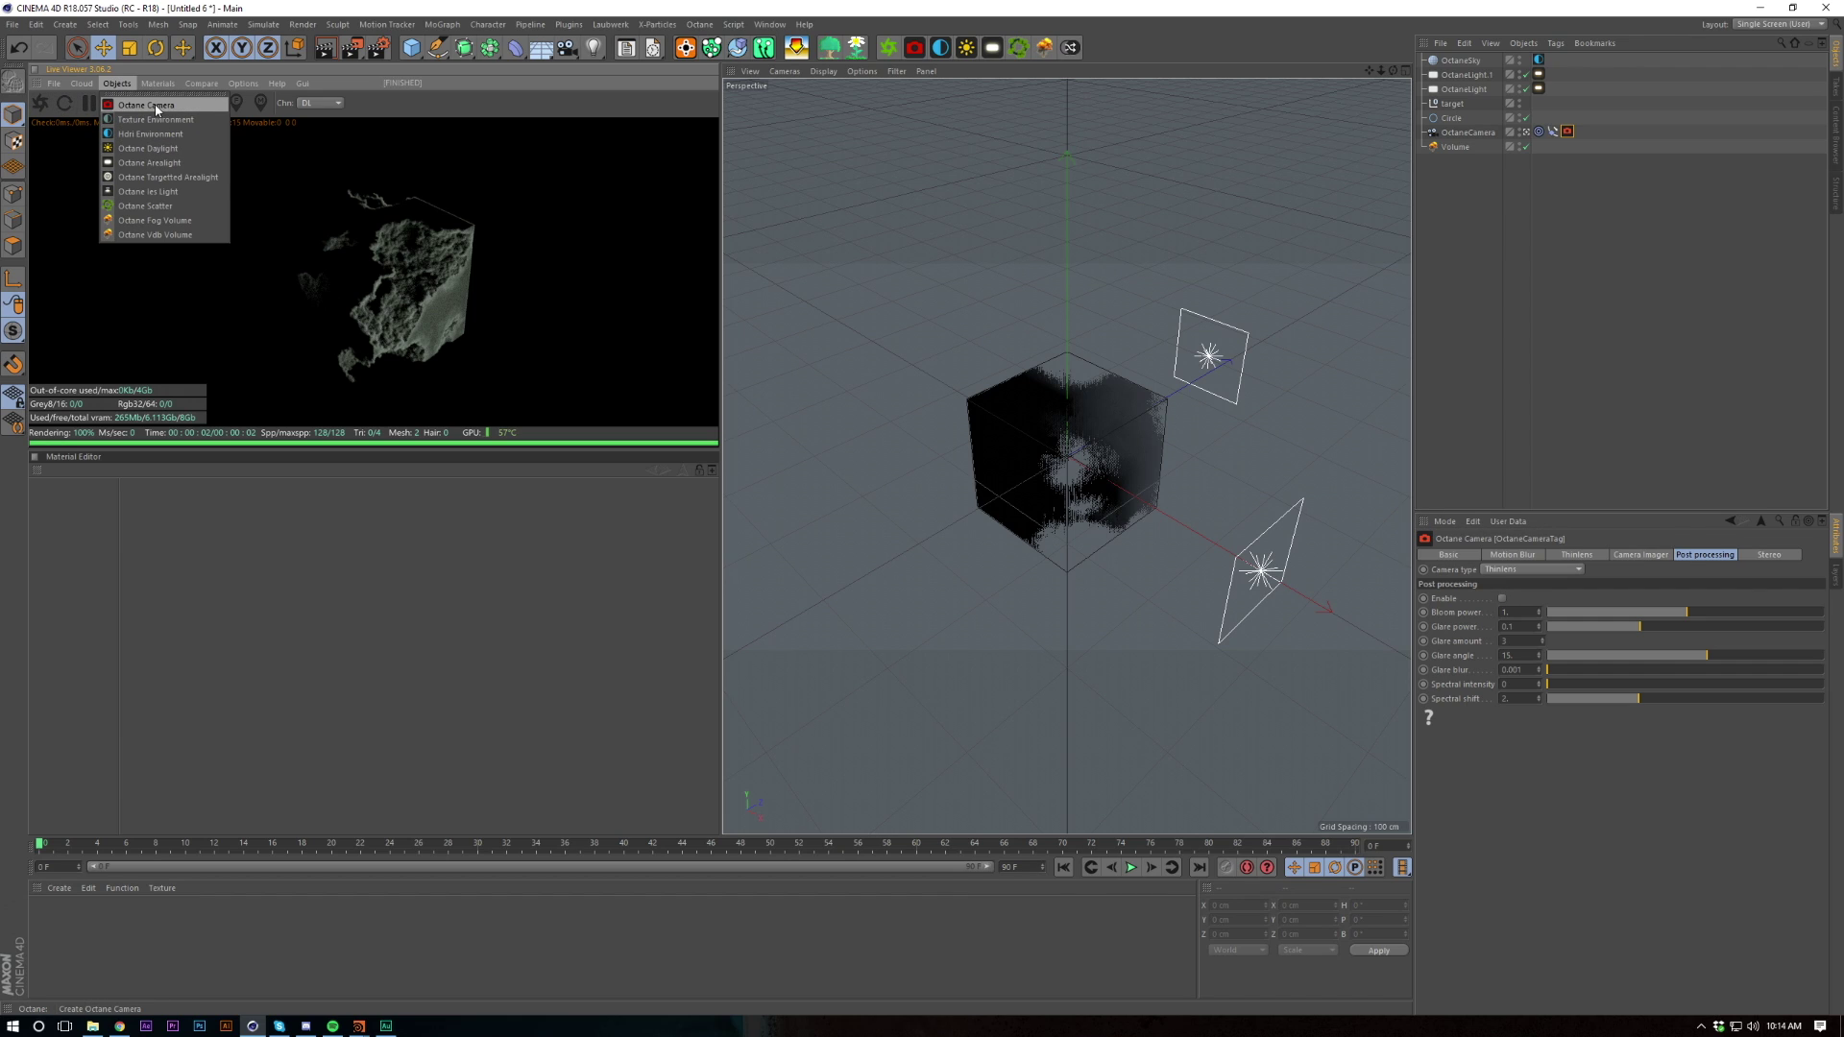
pyautogui.click(1538, 201)
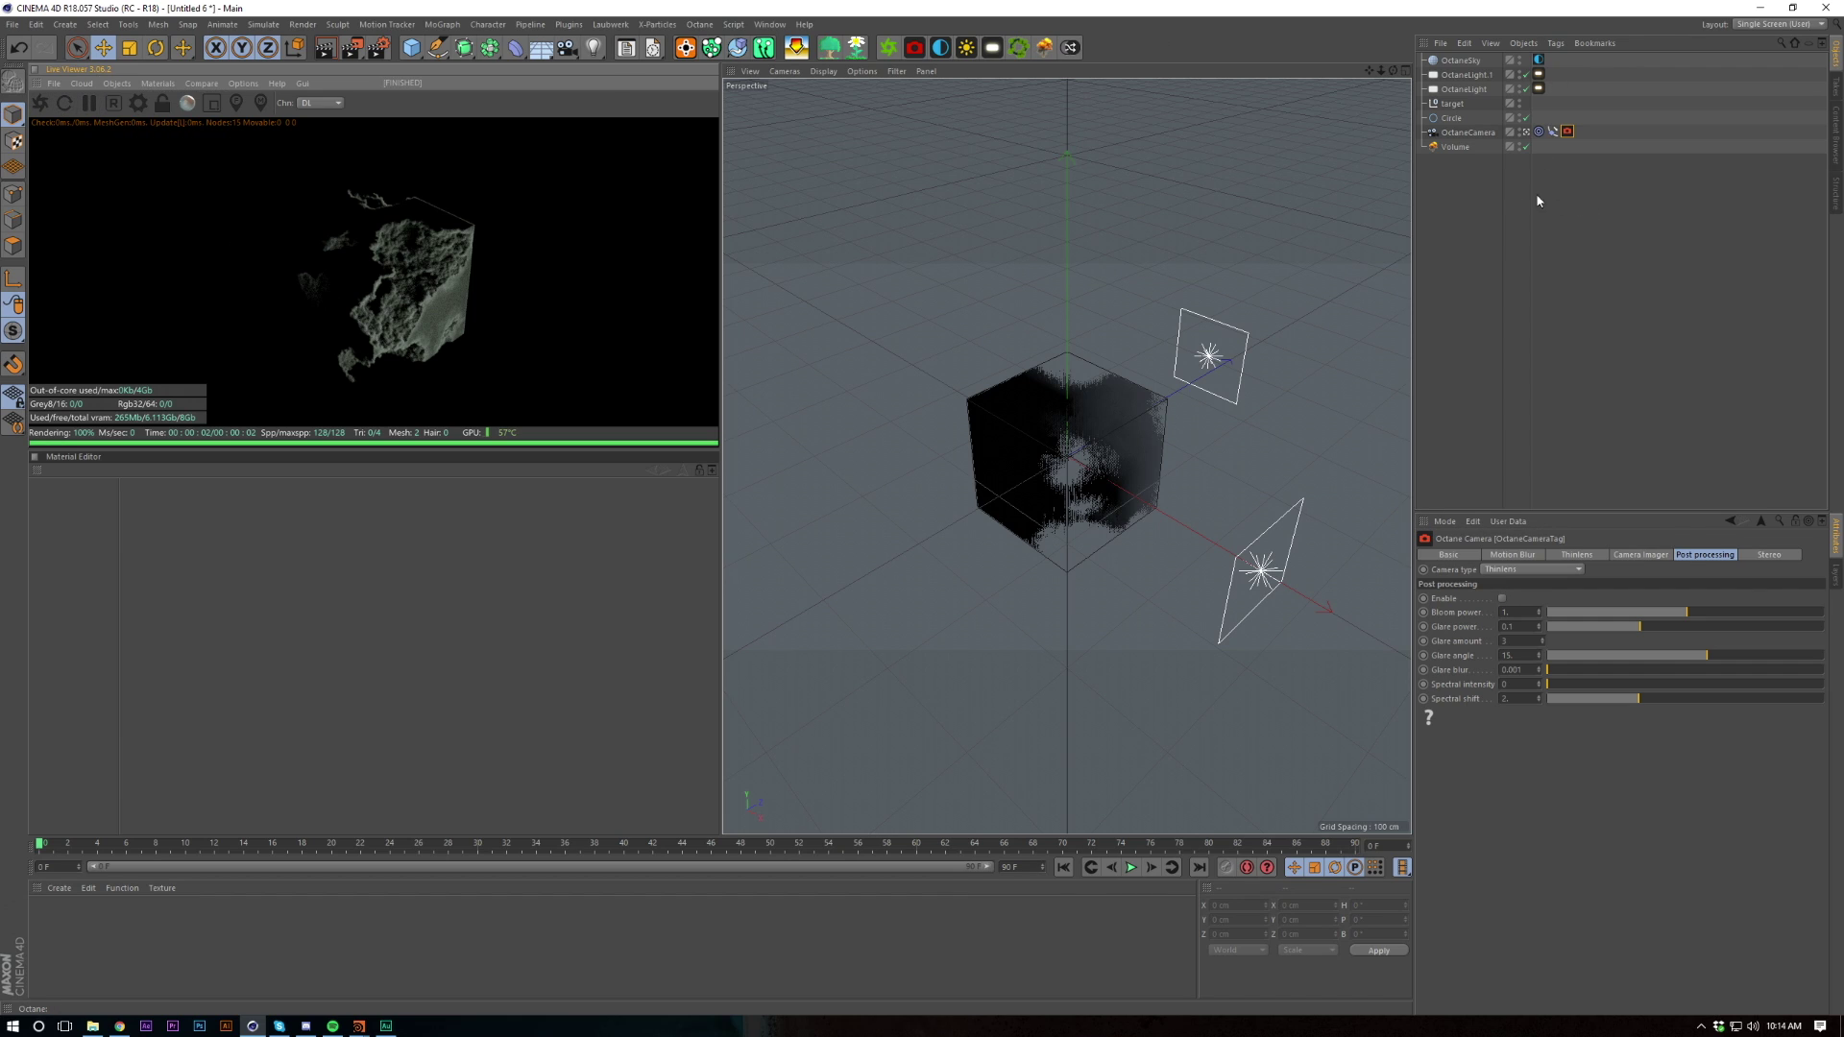
pyautogui.rightClick(1473, 148)
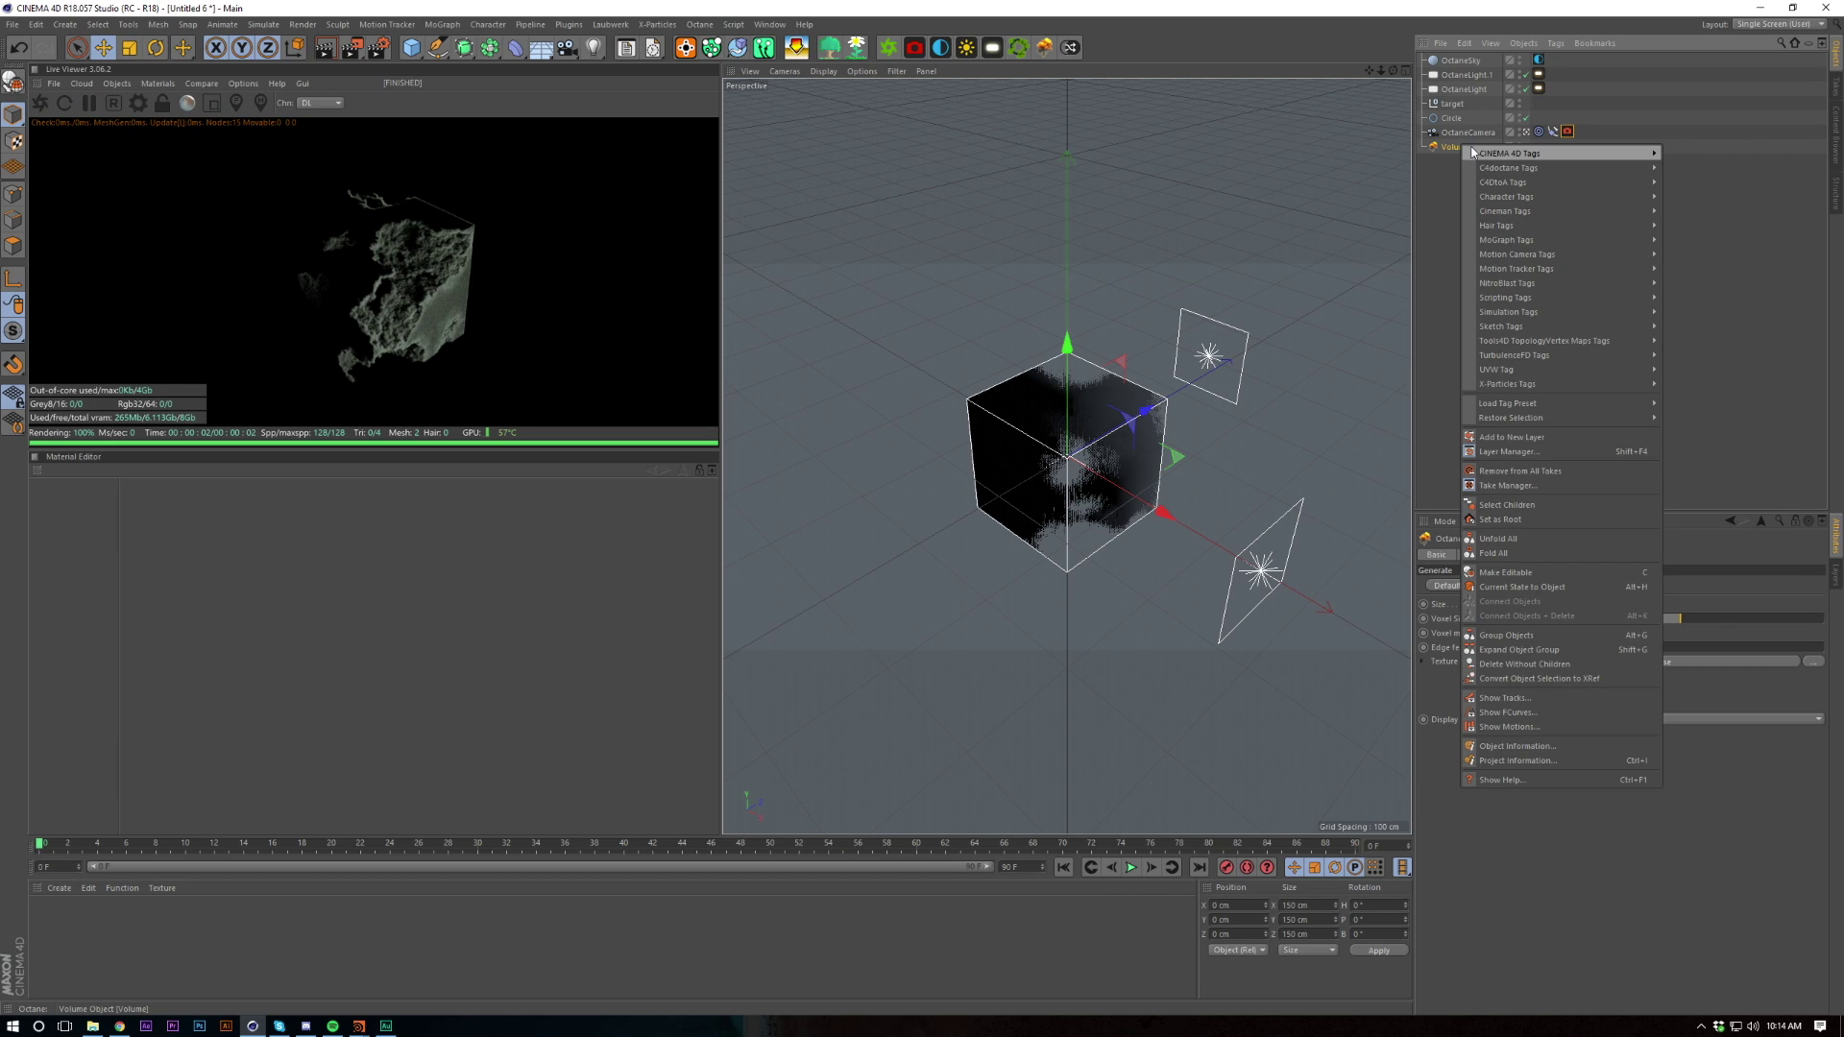
pyautogui.moveTo(1536, 169)
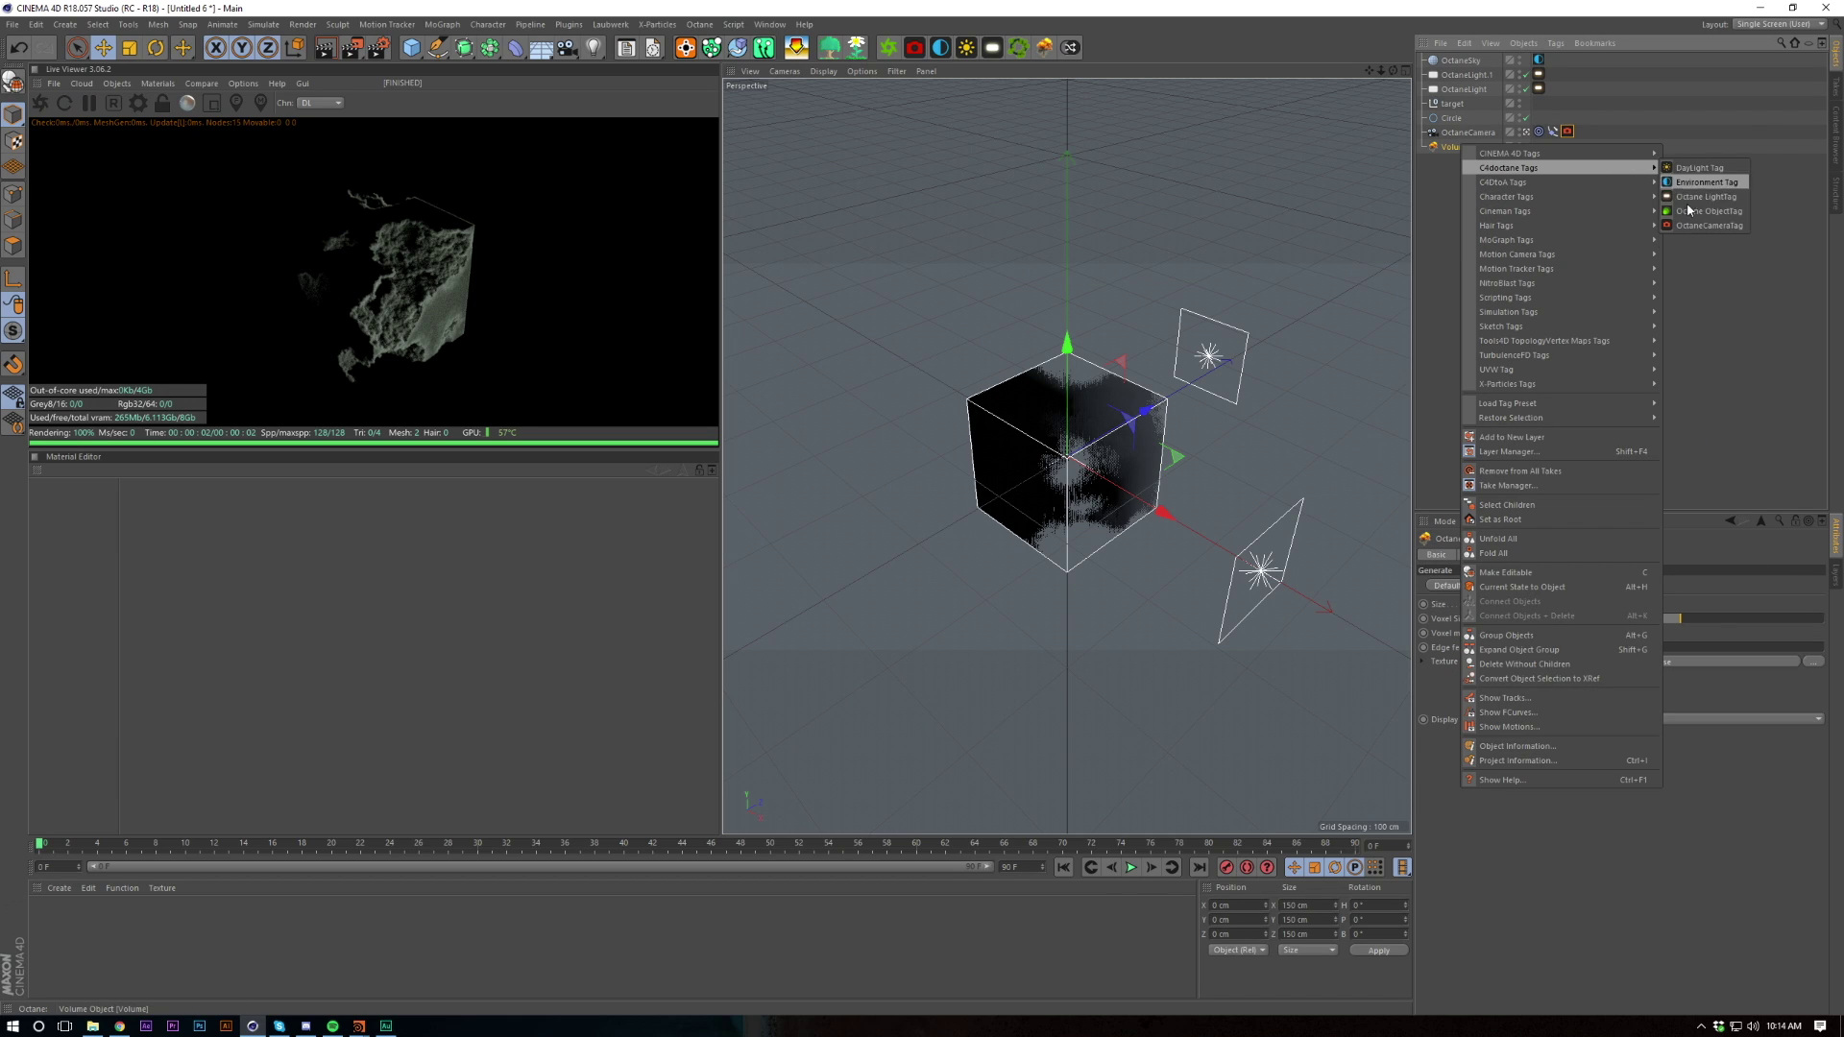
pyautogui.click(1709, 193)
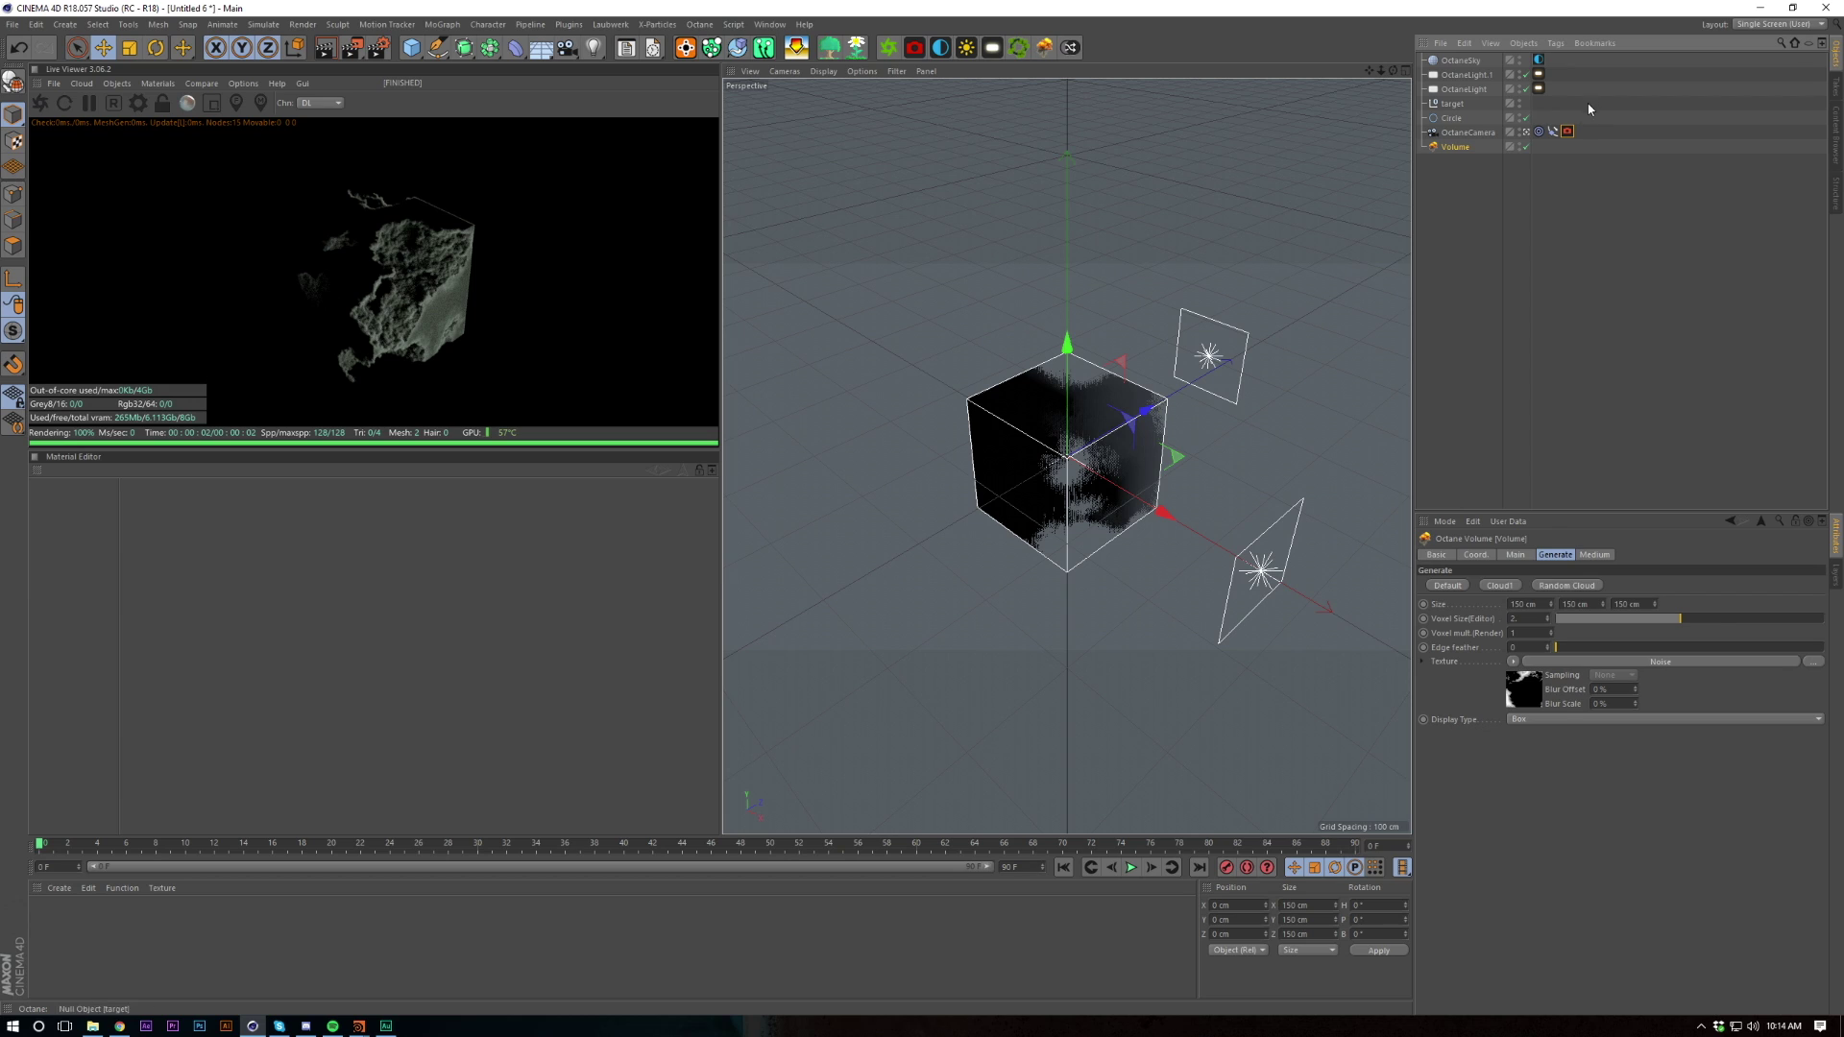
pyautogui.click(1730, 521)
# Enable post processing, set Bloom power to 5, then disable post processing again
pyautogui.click(1503, 598)
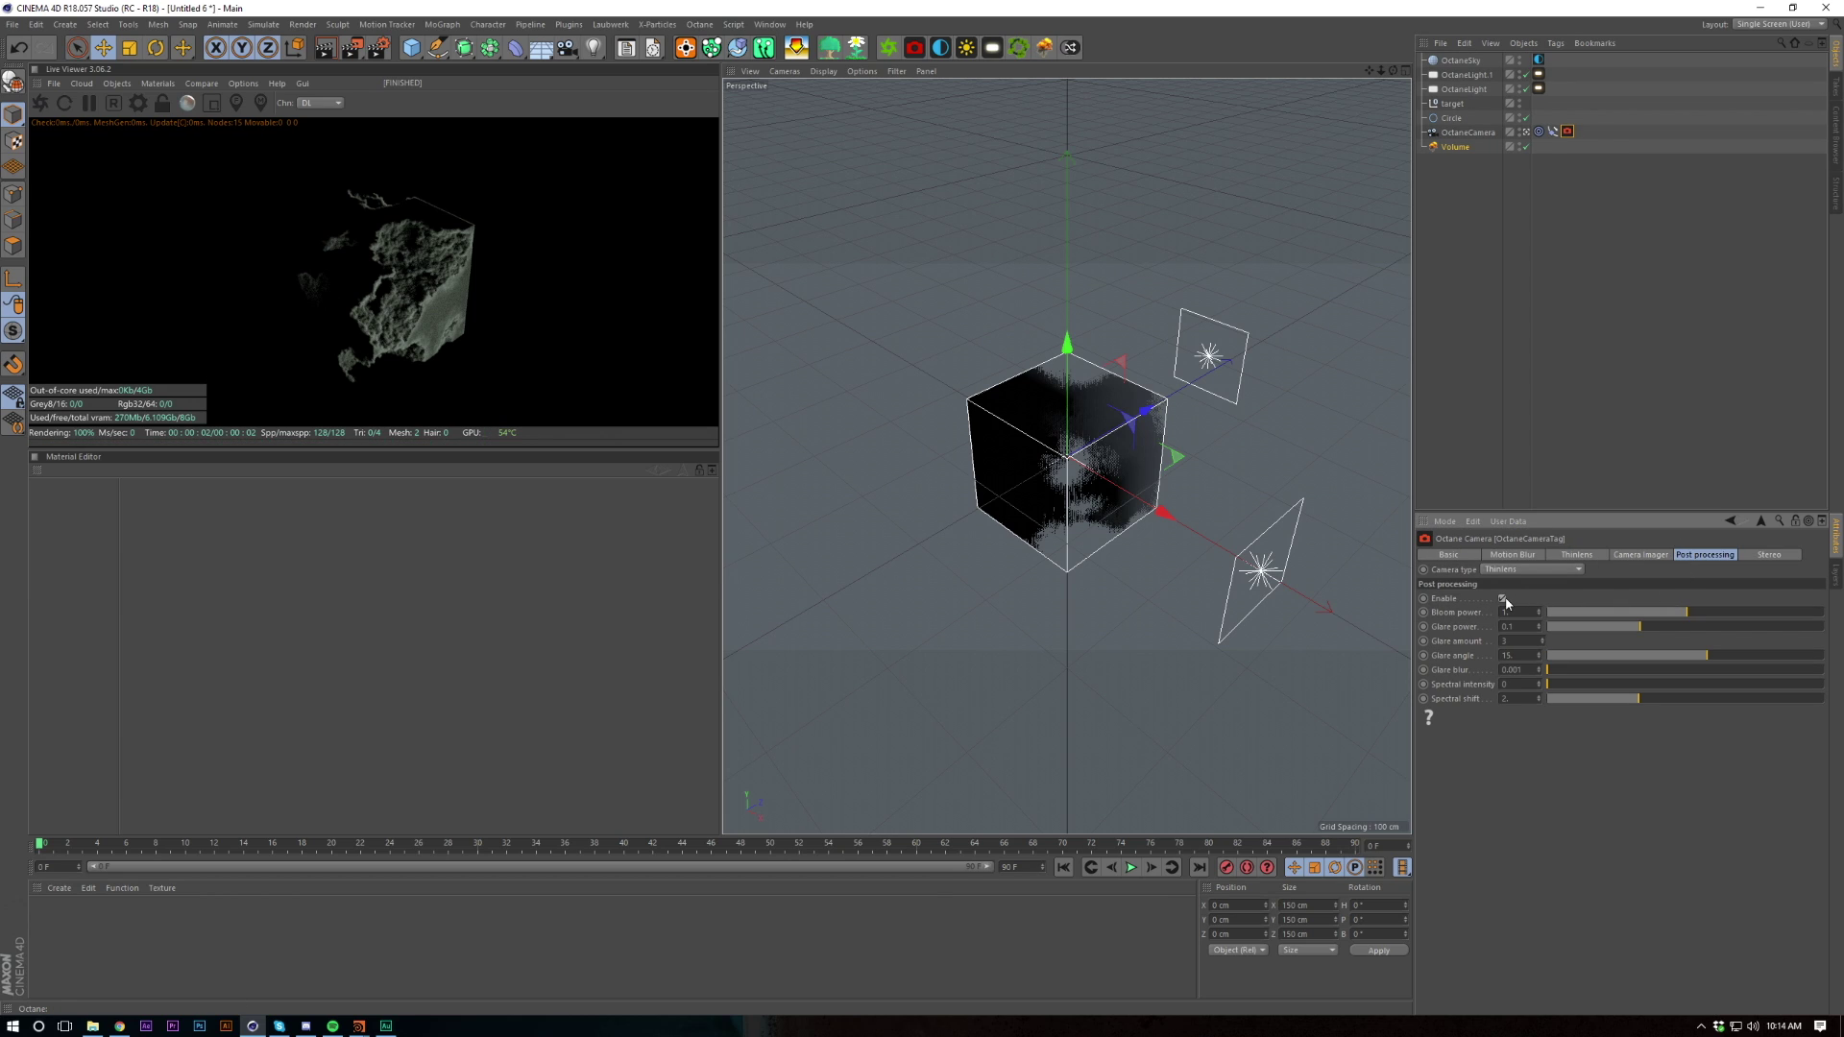
pyautogui.moveTo(1539, 614); pyautogui.dragTo(1561, 588)
pyautogui.moveTo(1694, 610)
pyautogui.mouseDown()
pyautogui.moveTo(1756, 621)
pyautogui.moveTo(1659, 617)
pyautogui.moveTo(1820, 609)
pyautogui.moveTo(1789, 602)
pyautogui.mouseUp()
pyautogui.doubleClick(1517, 612)
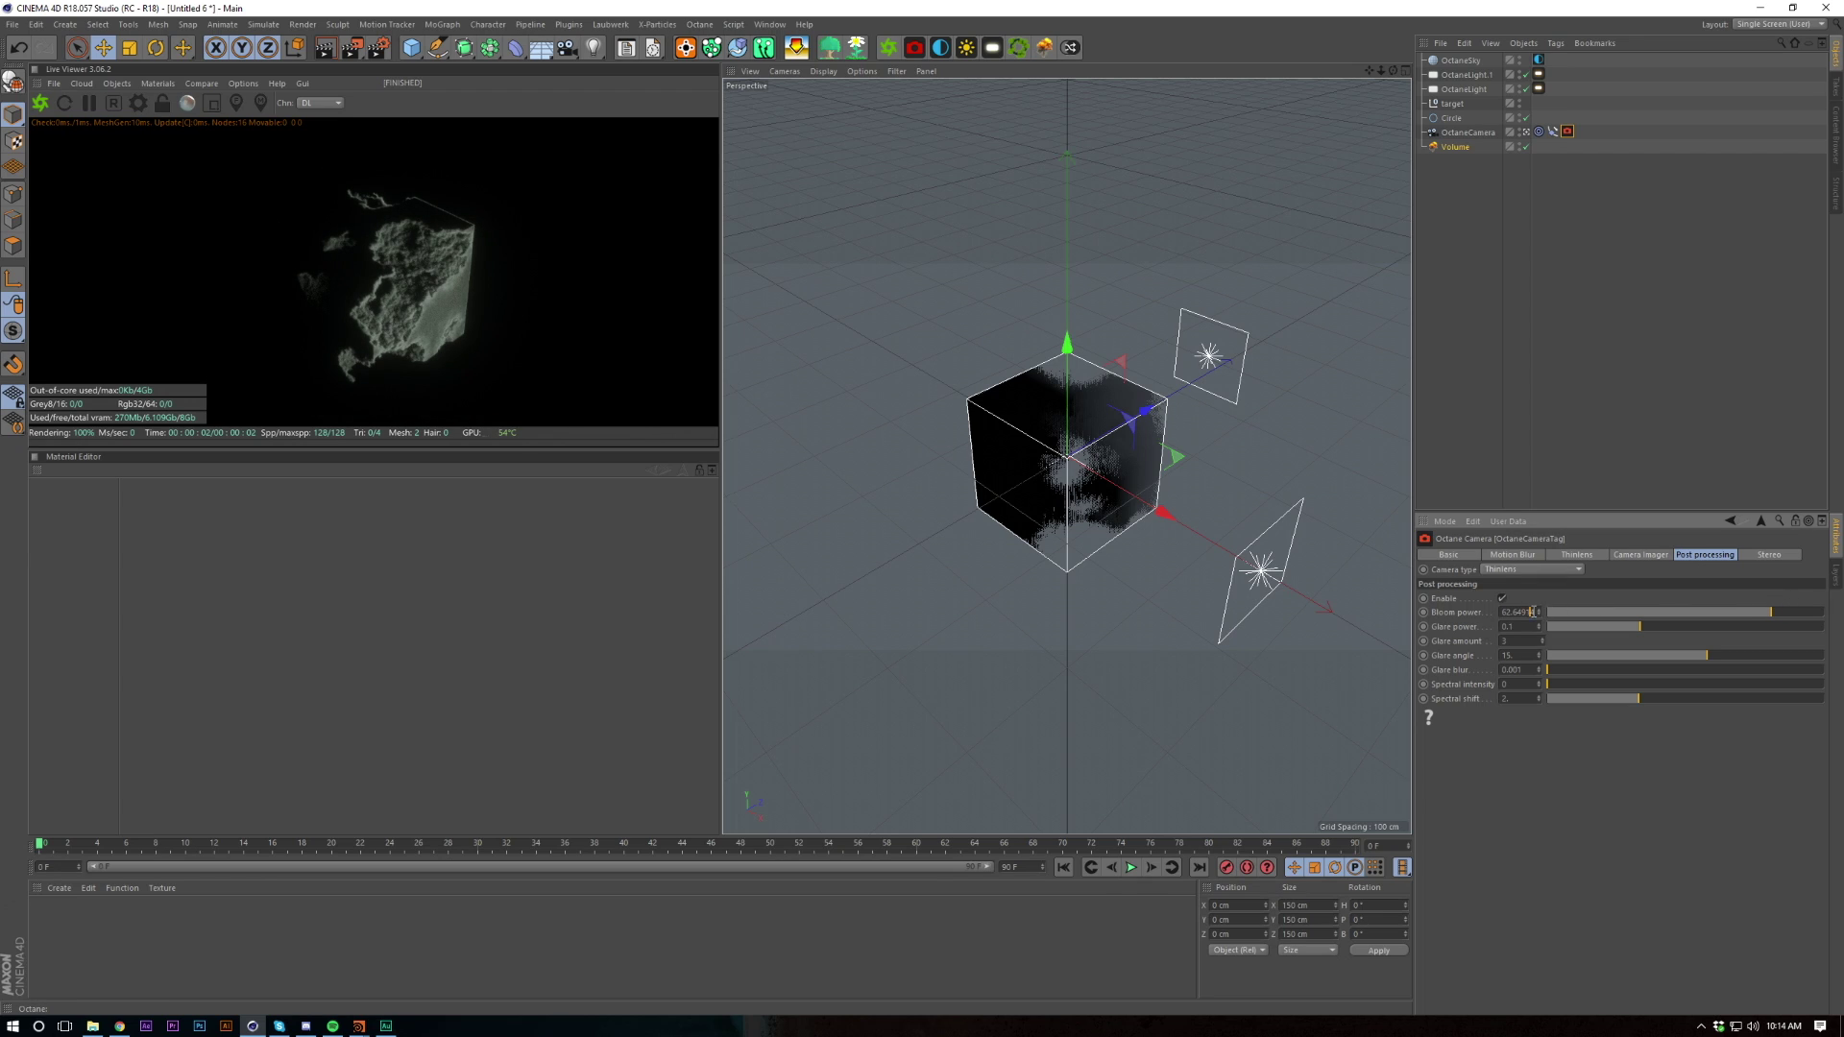
pyautogui.write('5')
pyautogui.press('Return')
pyautogui.click(1504, 599)
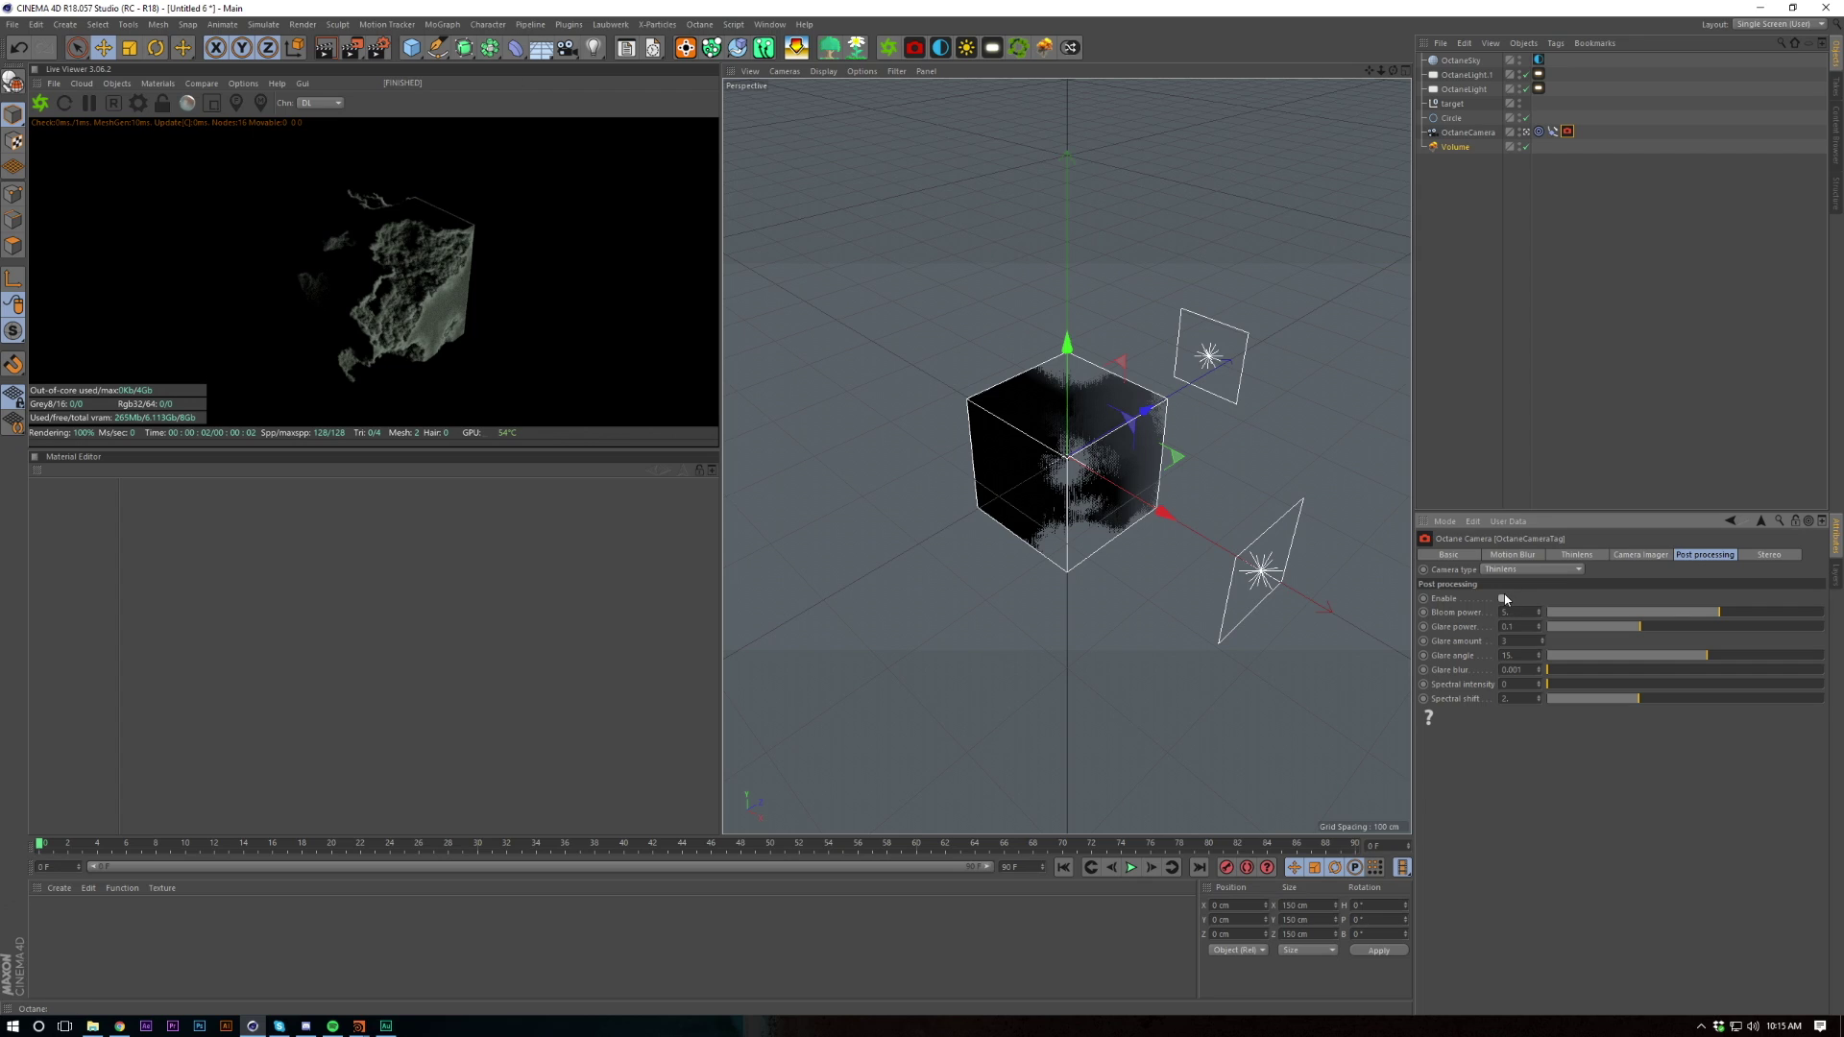
# On Camera Imager, try a Linear response and settle Exposure at about 1.29
pyautogui.click(1662, 557)
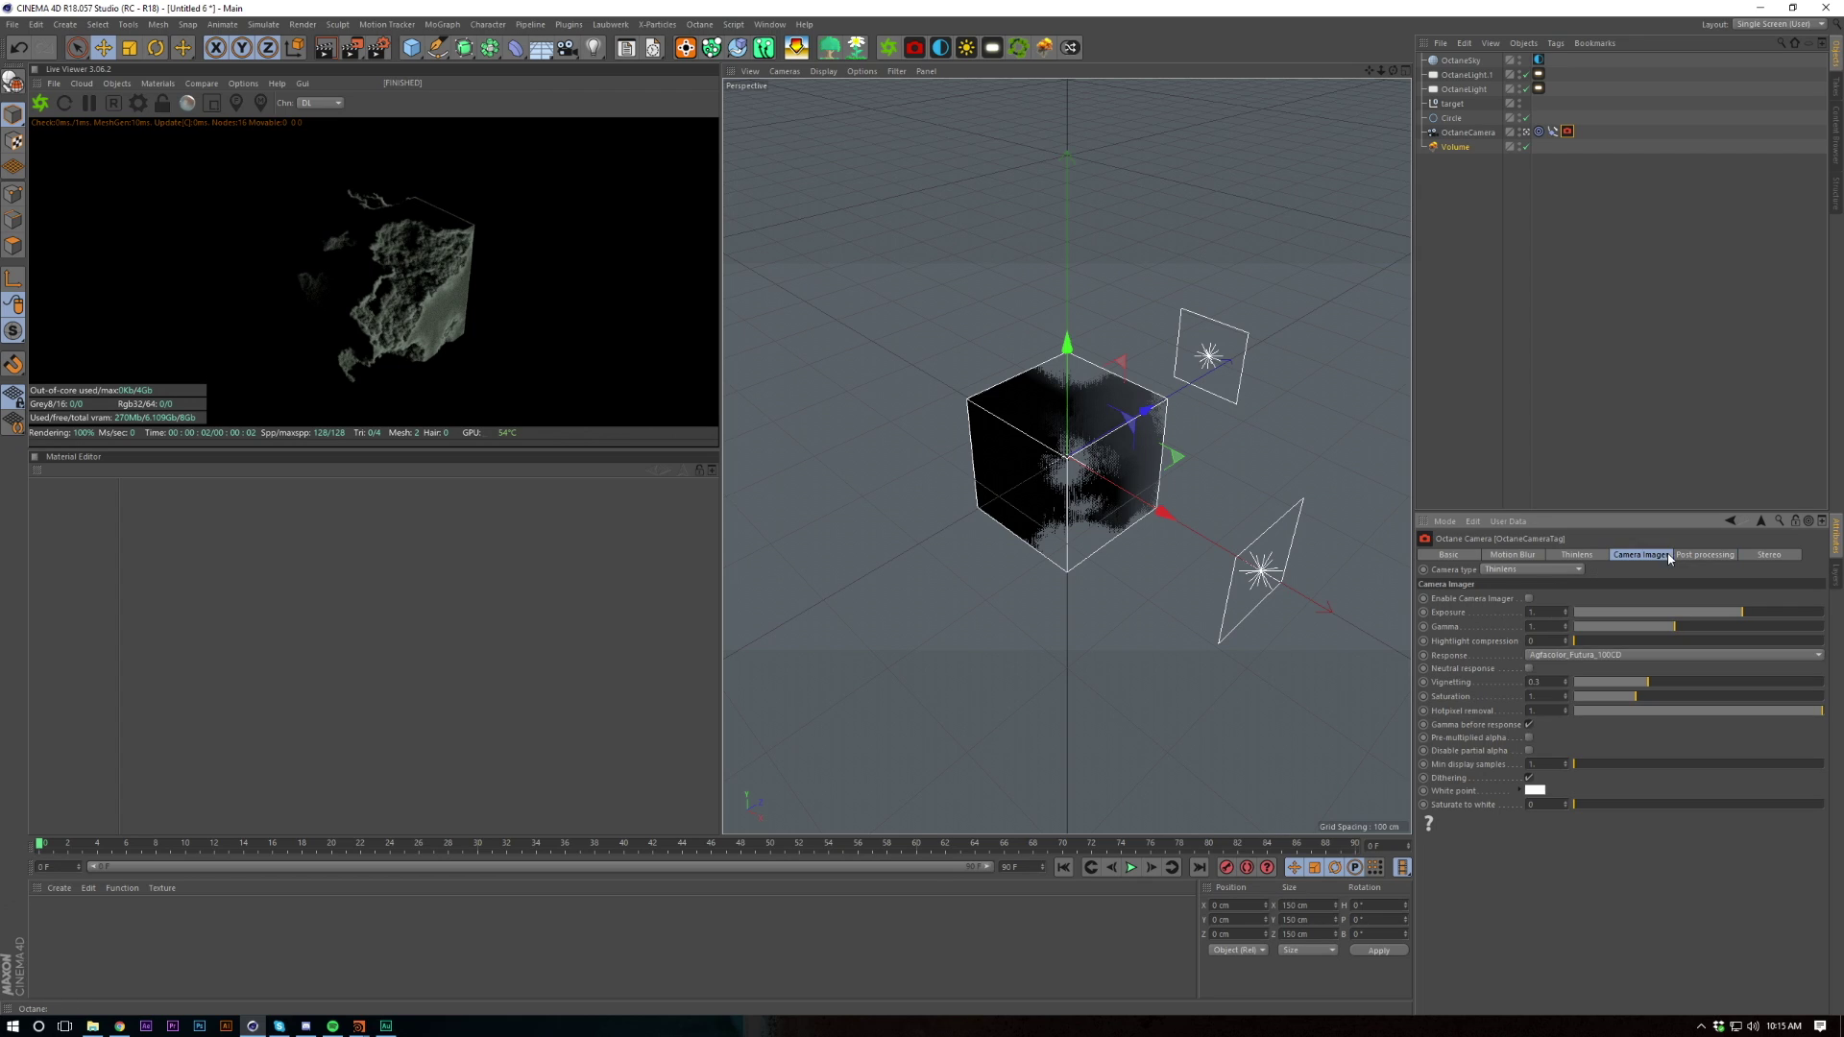
pyautogui.click(1550, 656)
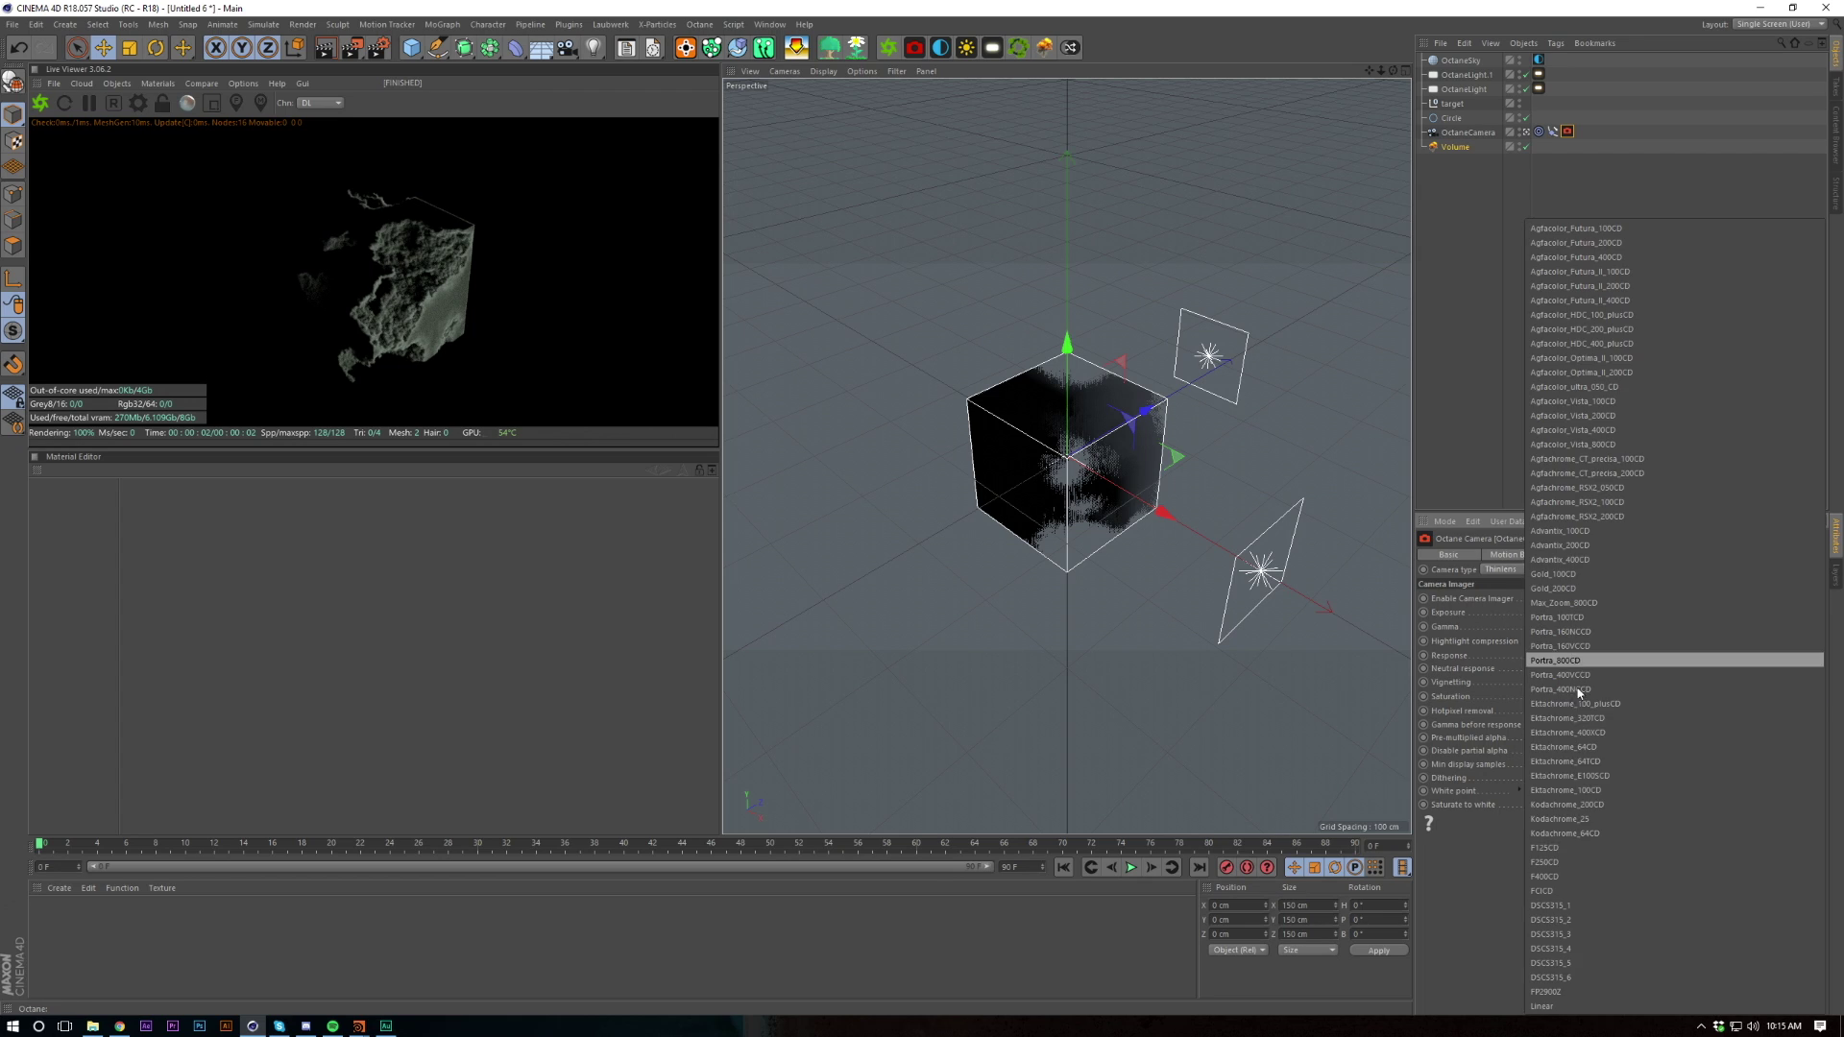
pyautogui.click(1551, 968)
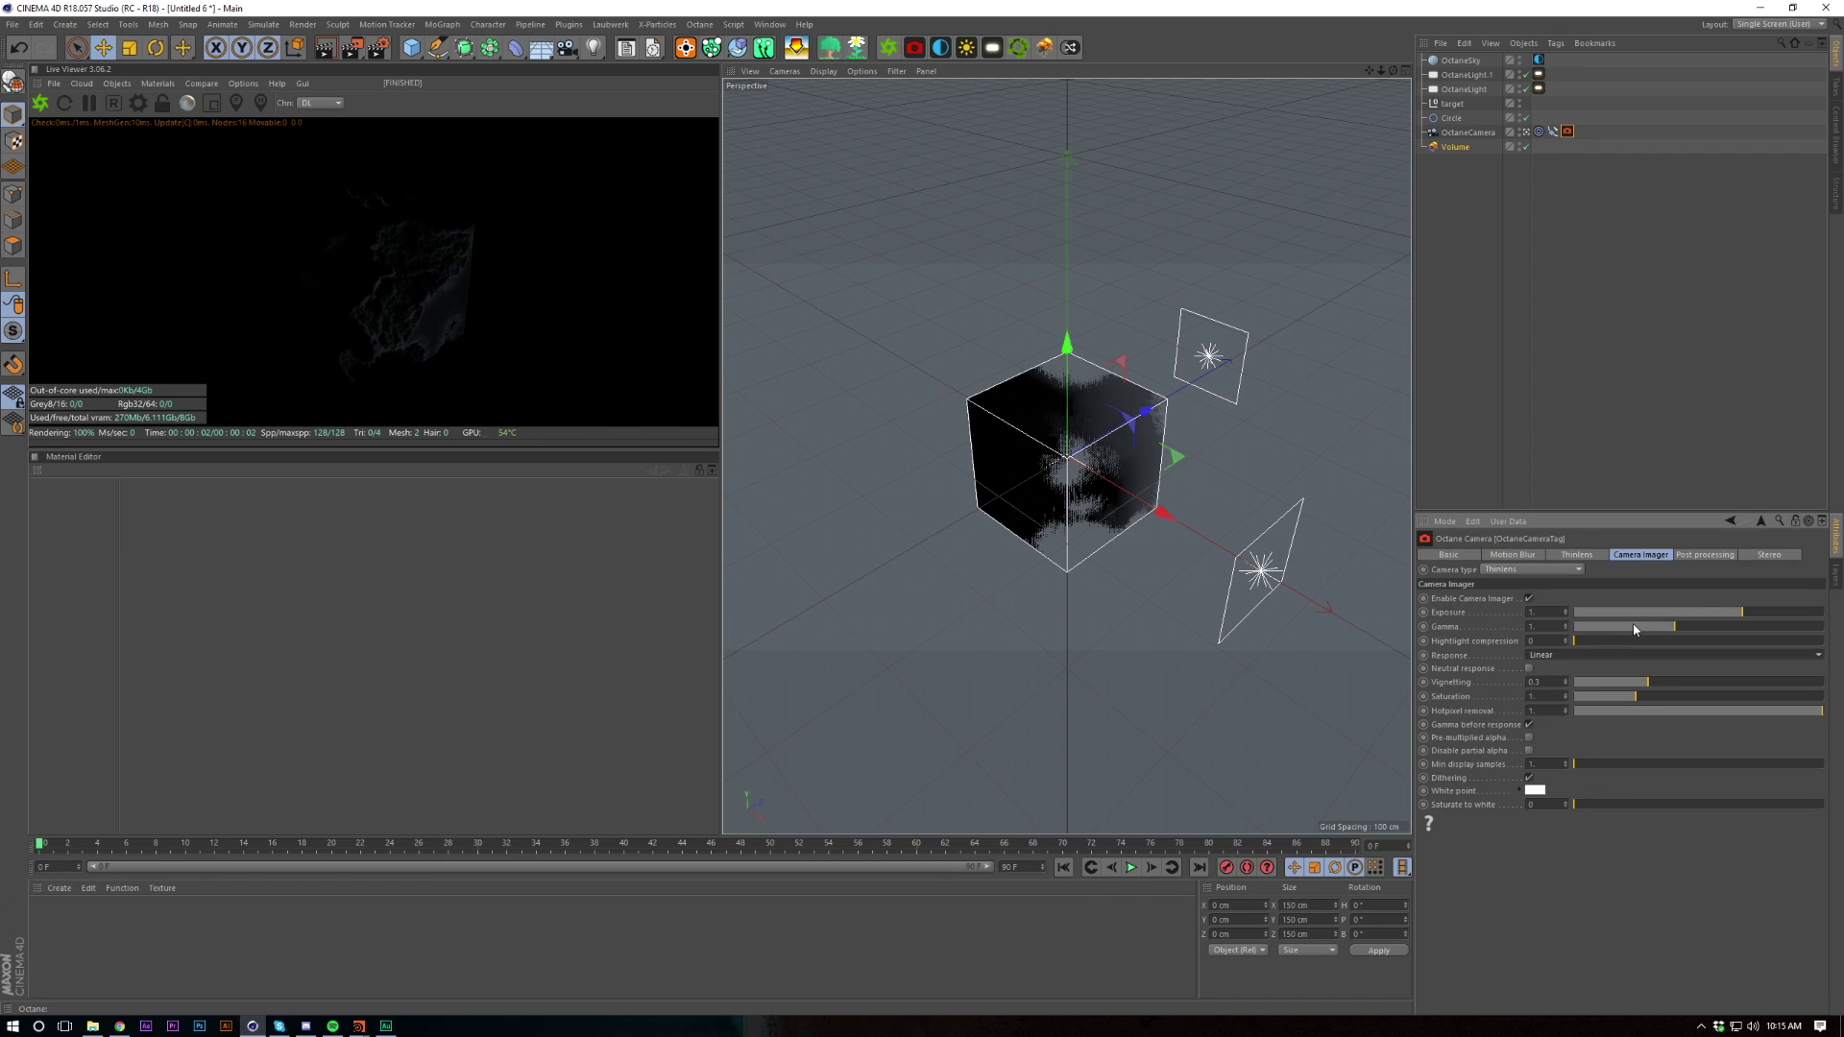
pyautogui.click(1772, 612)
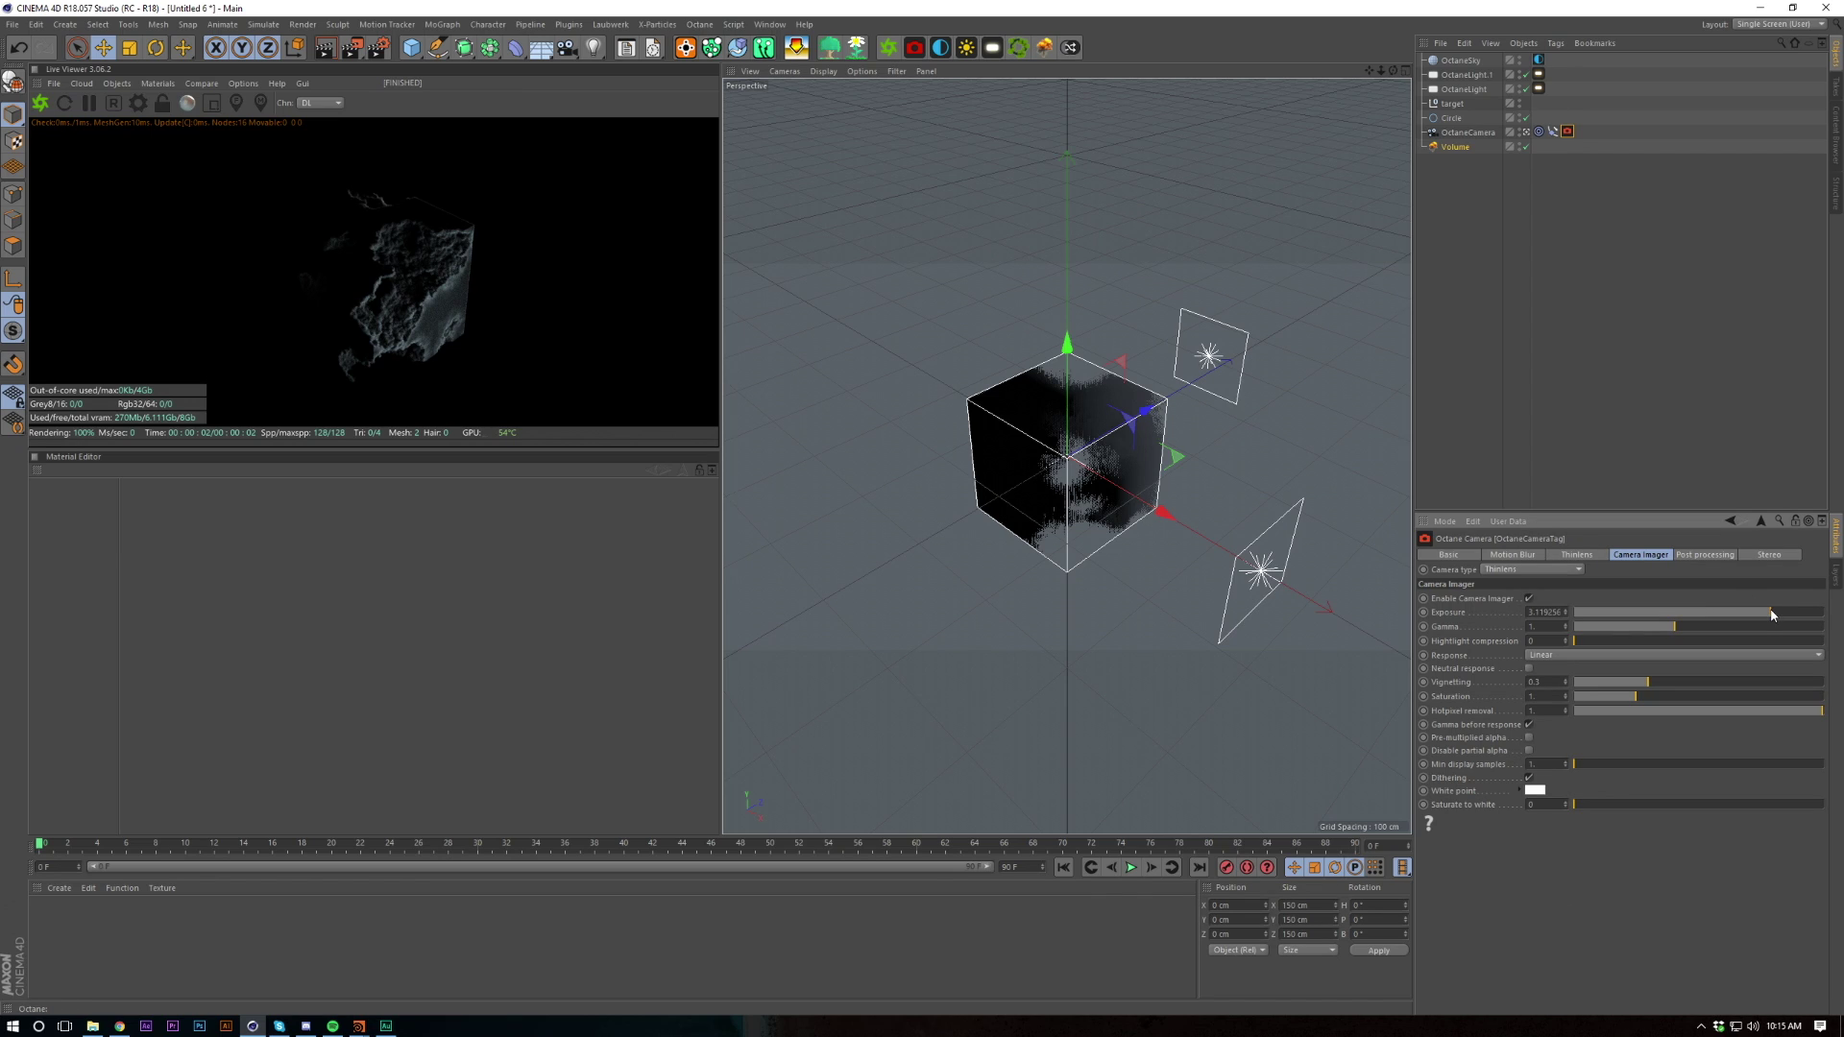
pyautogui.moveTo(1772, 615); pyautogui.dragTo(1780, 617)
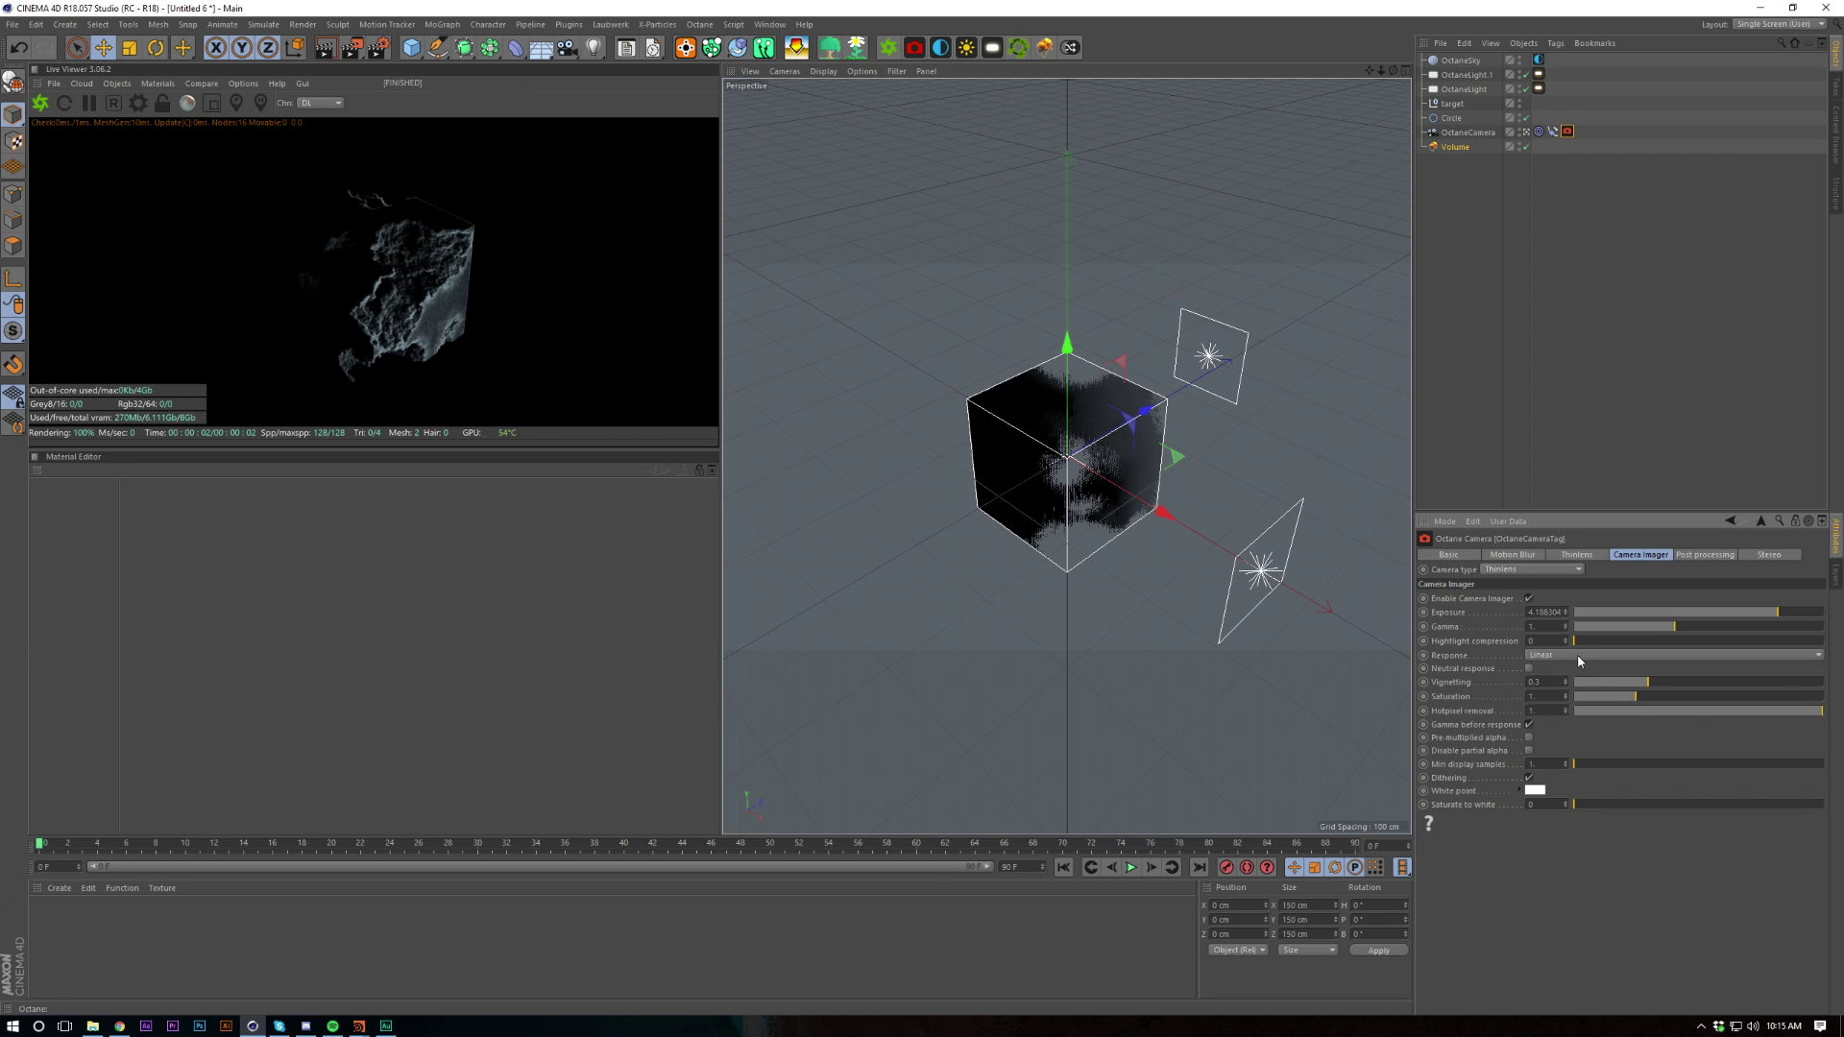
pyautogui.scroll(-4, 1578, 657)
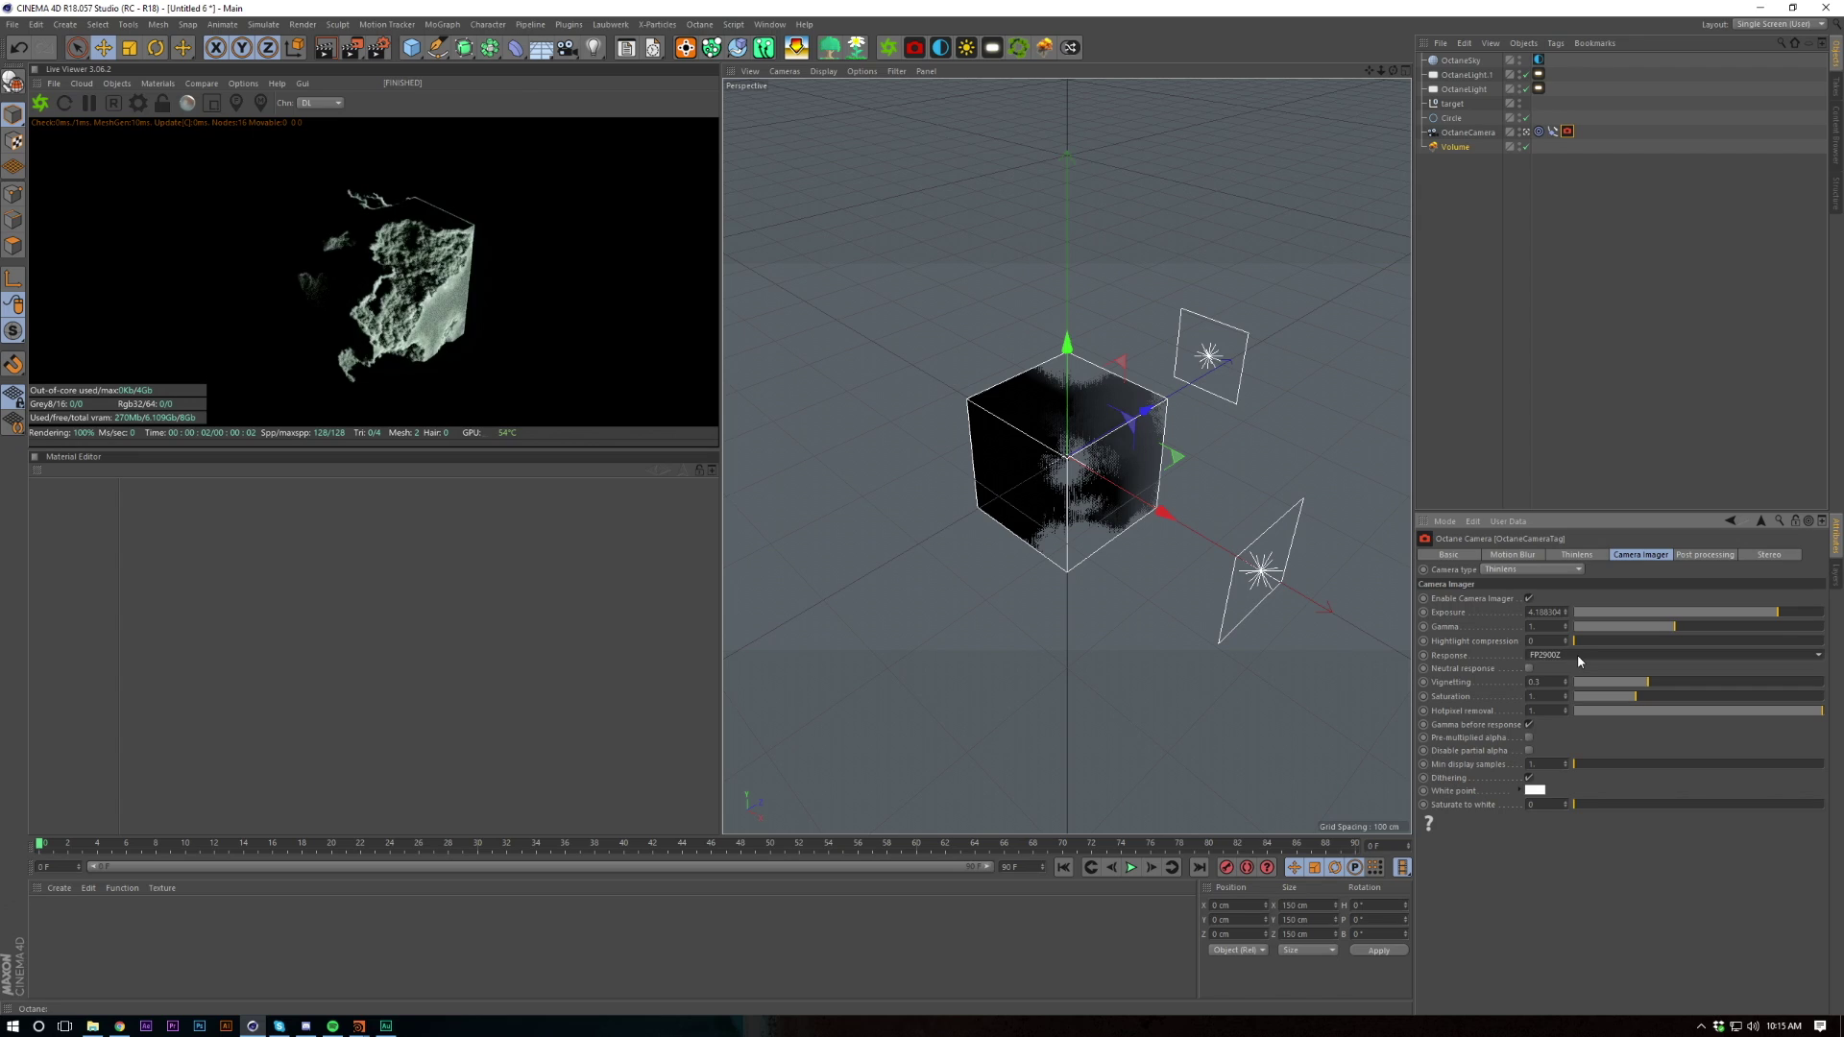
pyautogui.scroll(2, 1577, 654)
pyautogui.moveTo(1739, 608); pyautogui.dragTo(1749, 612)
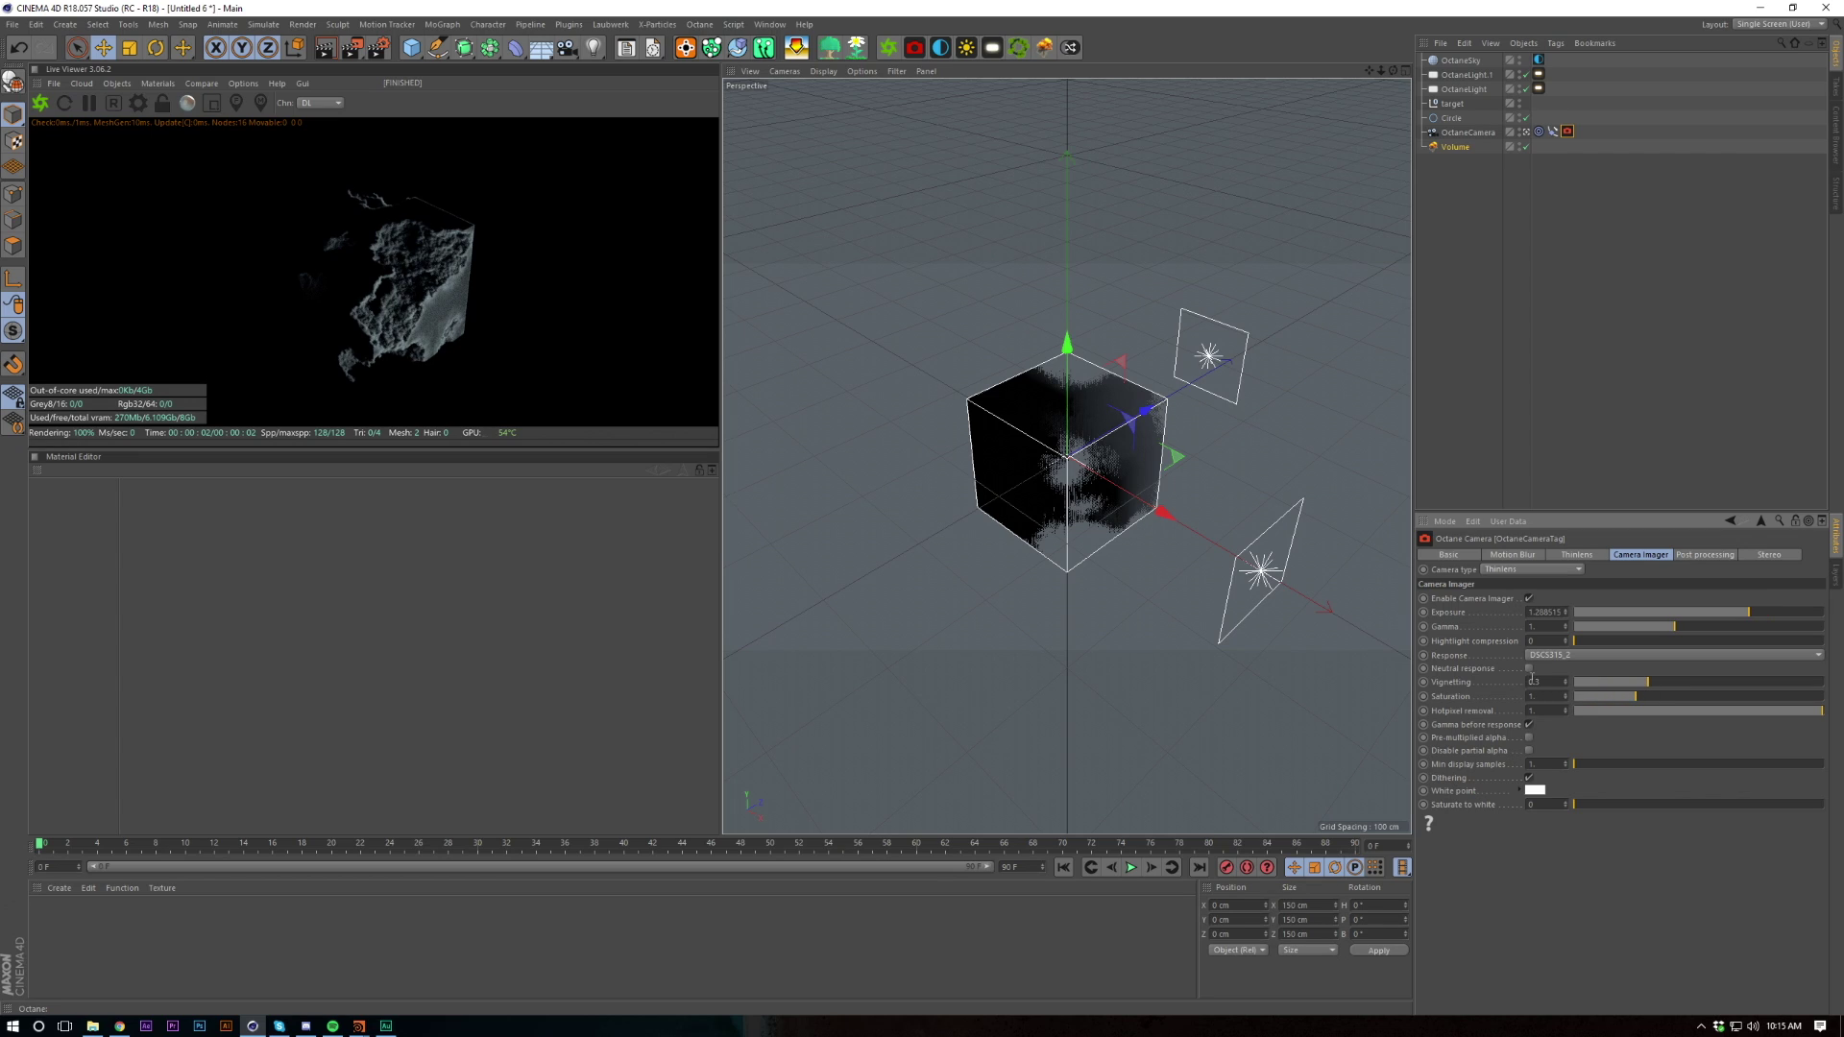
# Toggle Neutral response and reduce Vignetting to 0
pyautogui.click(1529, 669)
pyautogui.moveTo(1623, 683); pyautogui.dragTo(1568, 684)
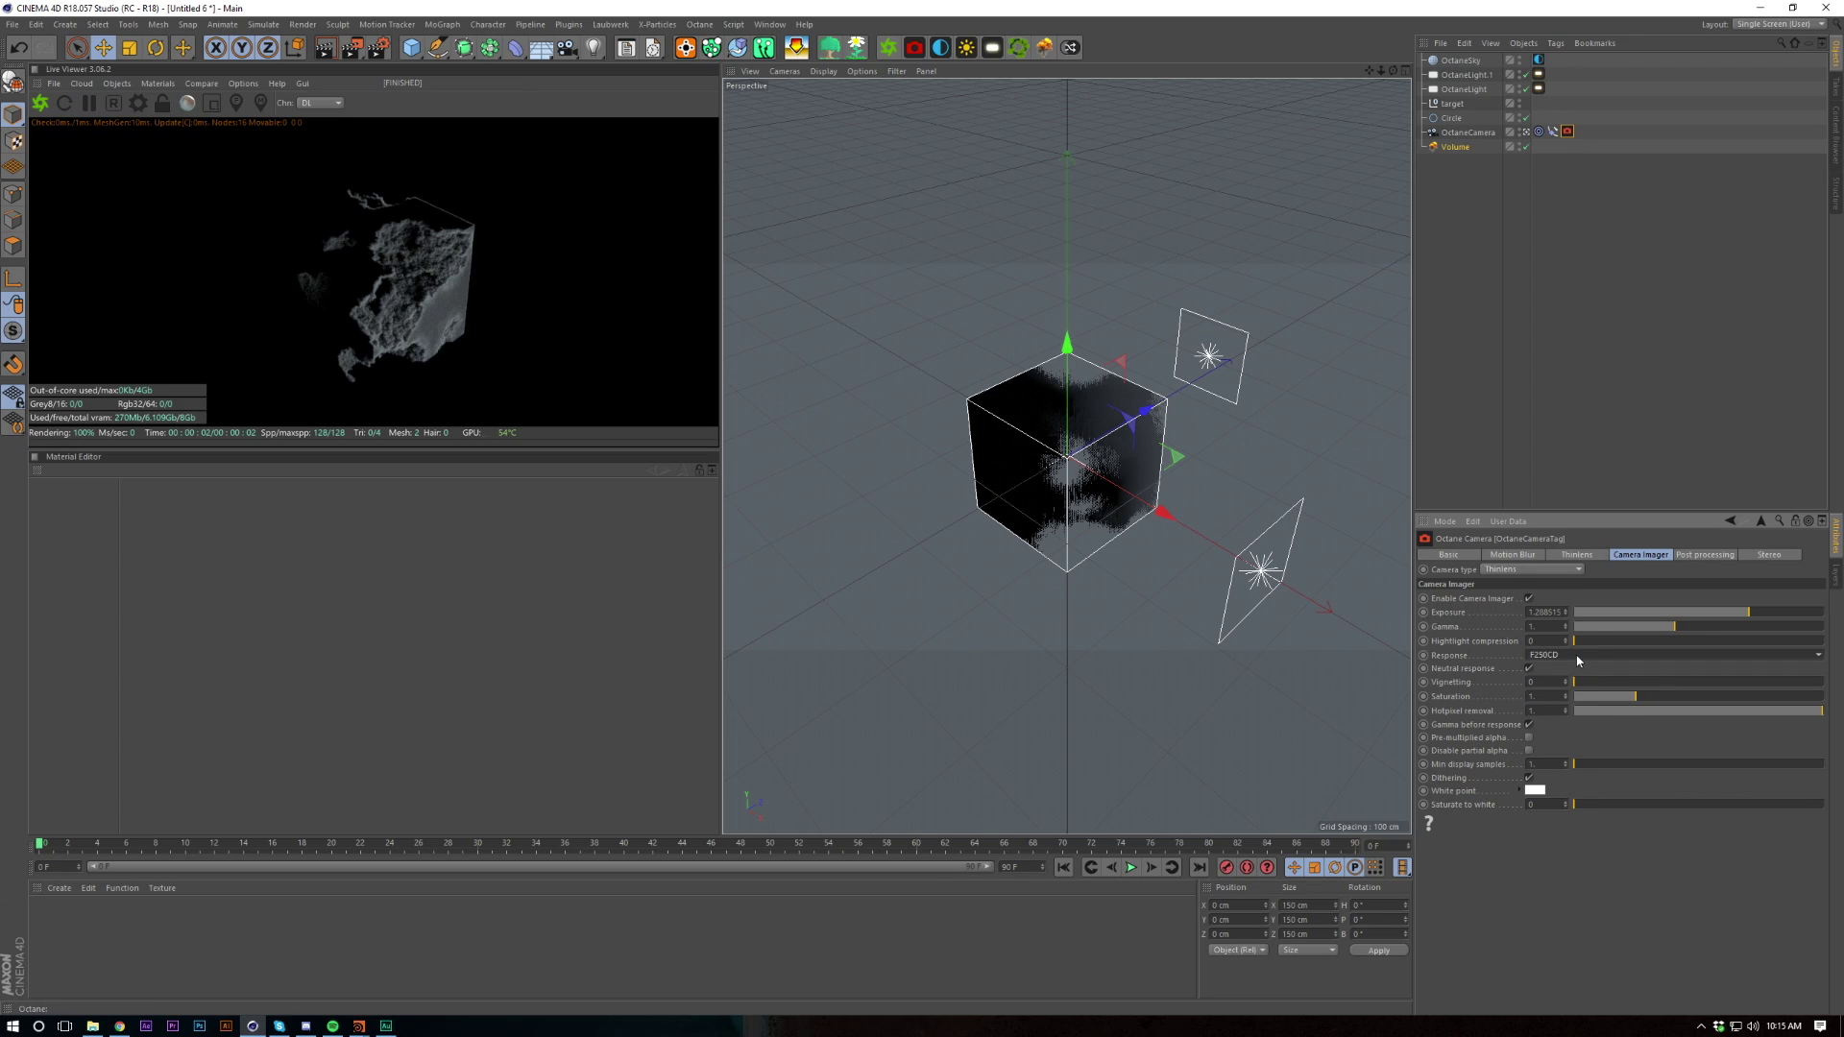
pyautogui.scroll(-3, 1574, 659)
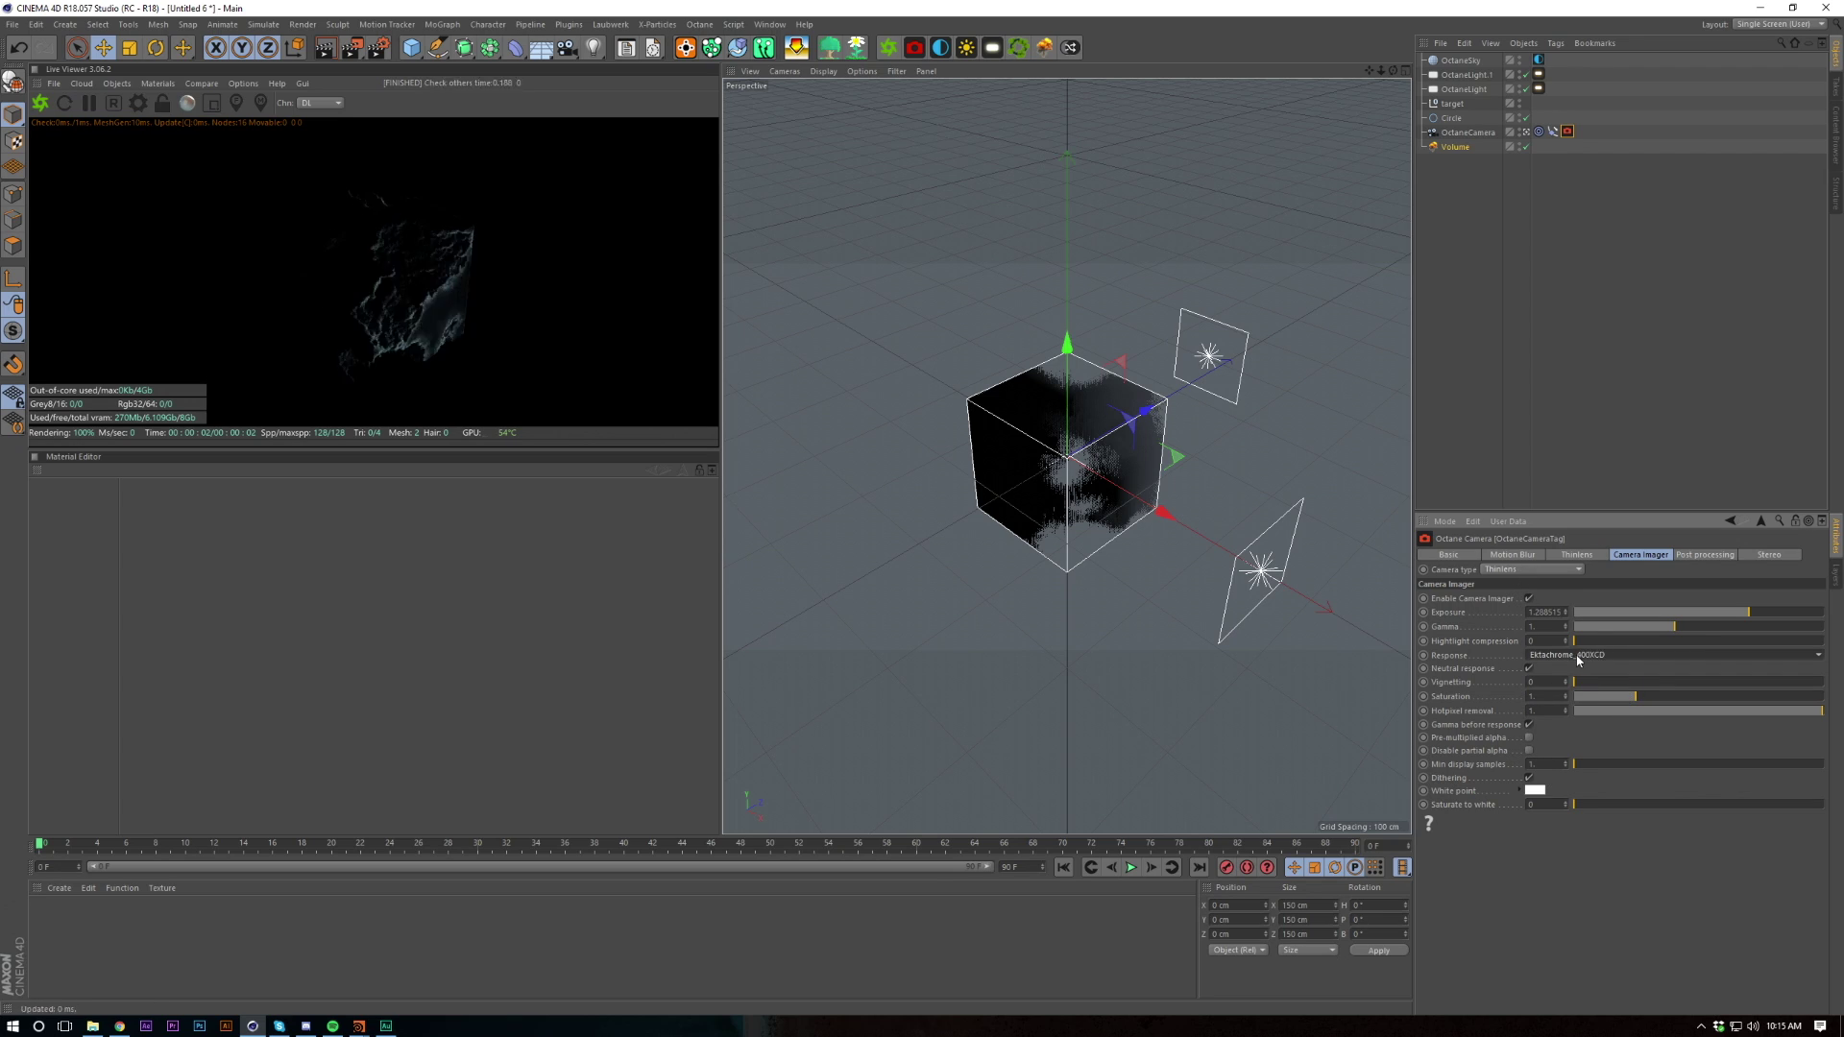
pyautogui.scroll(-2, 1577, 660)
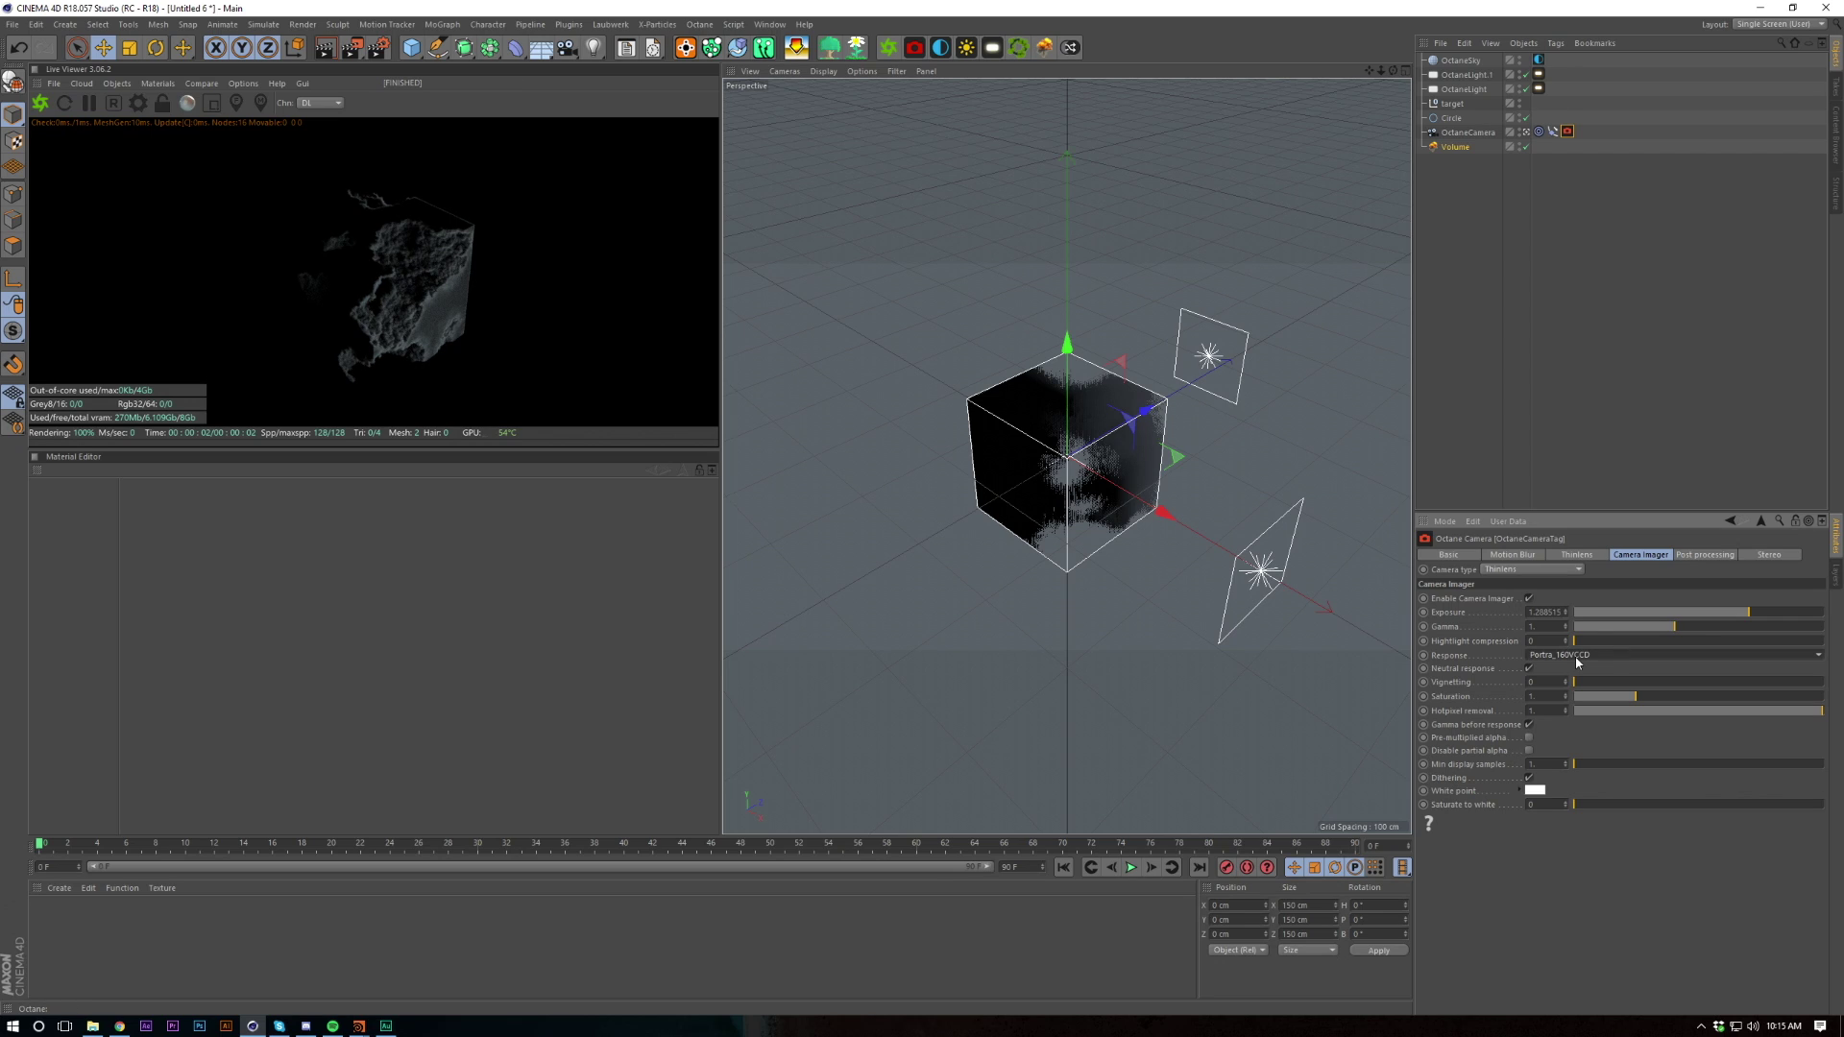
pyautogui.scroll(-1, 1577, 660)
pyautogui.click(1530, 669)
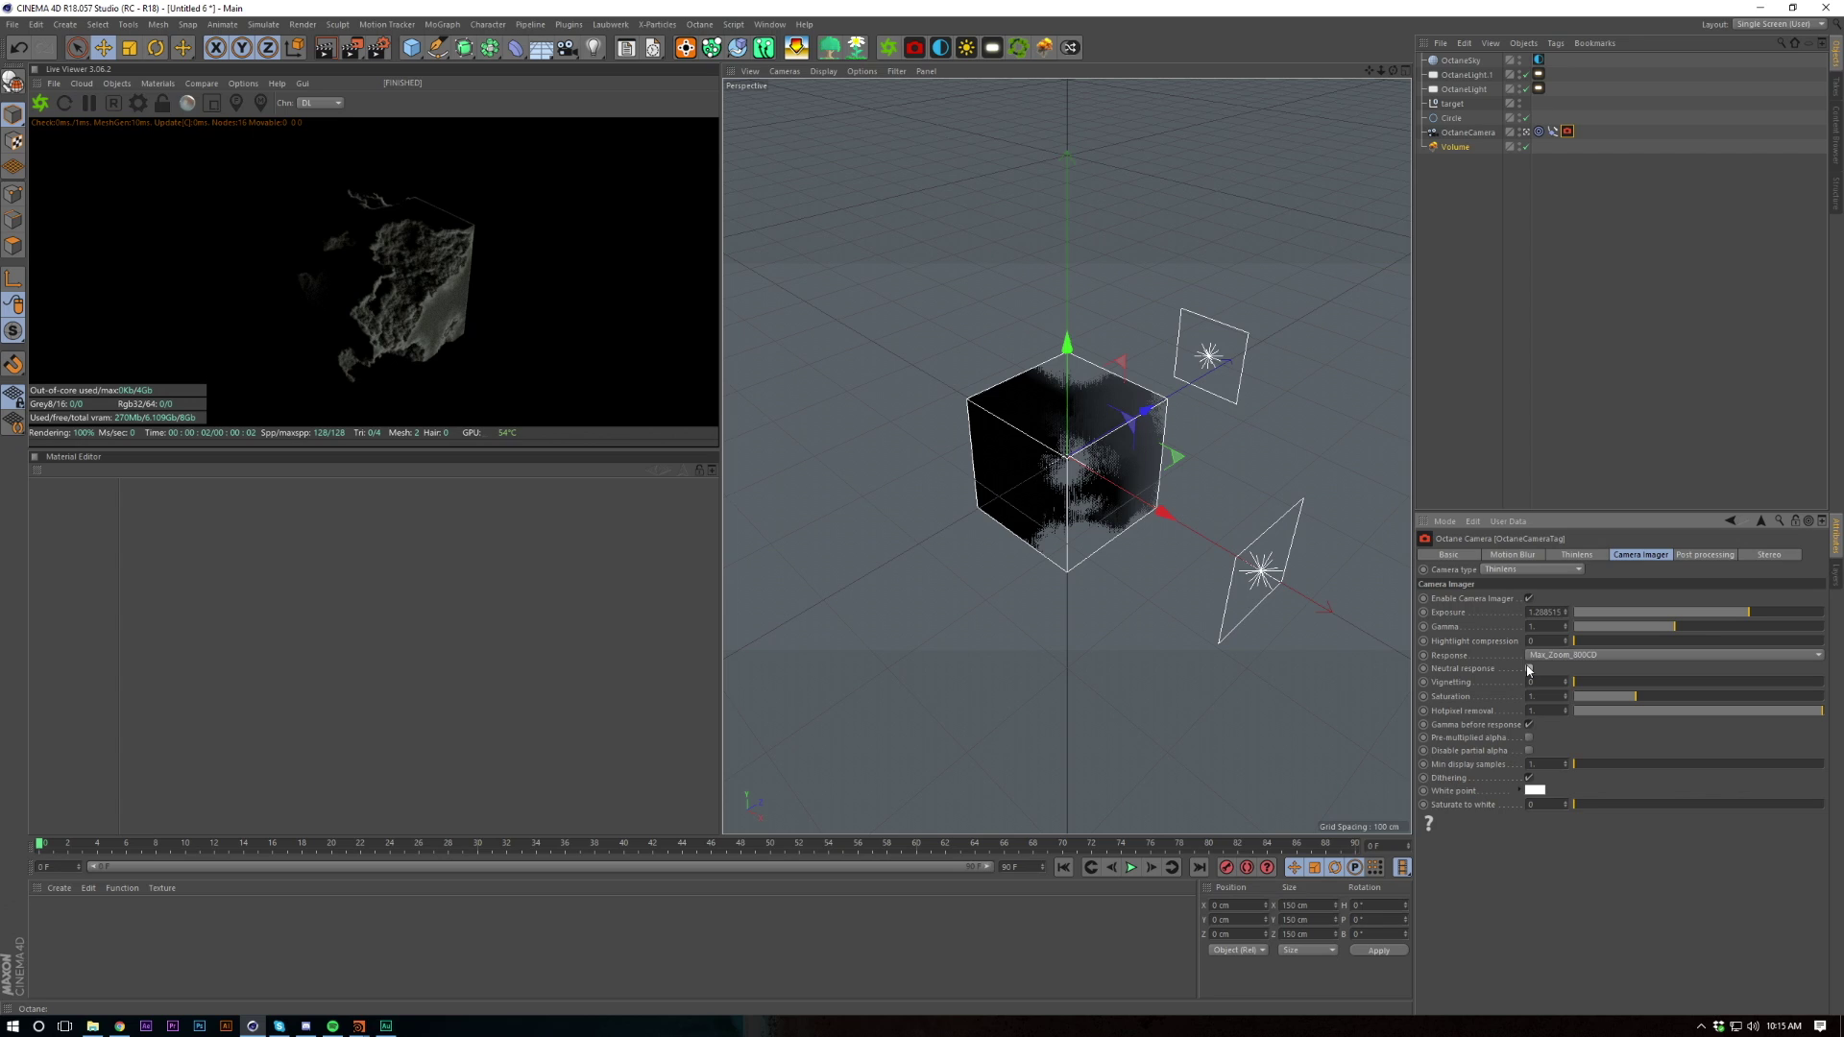
# Choose the DSCS315_5 response curve after trying DSCS315_2
pyautogui.click(1614, 655)
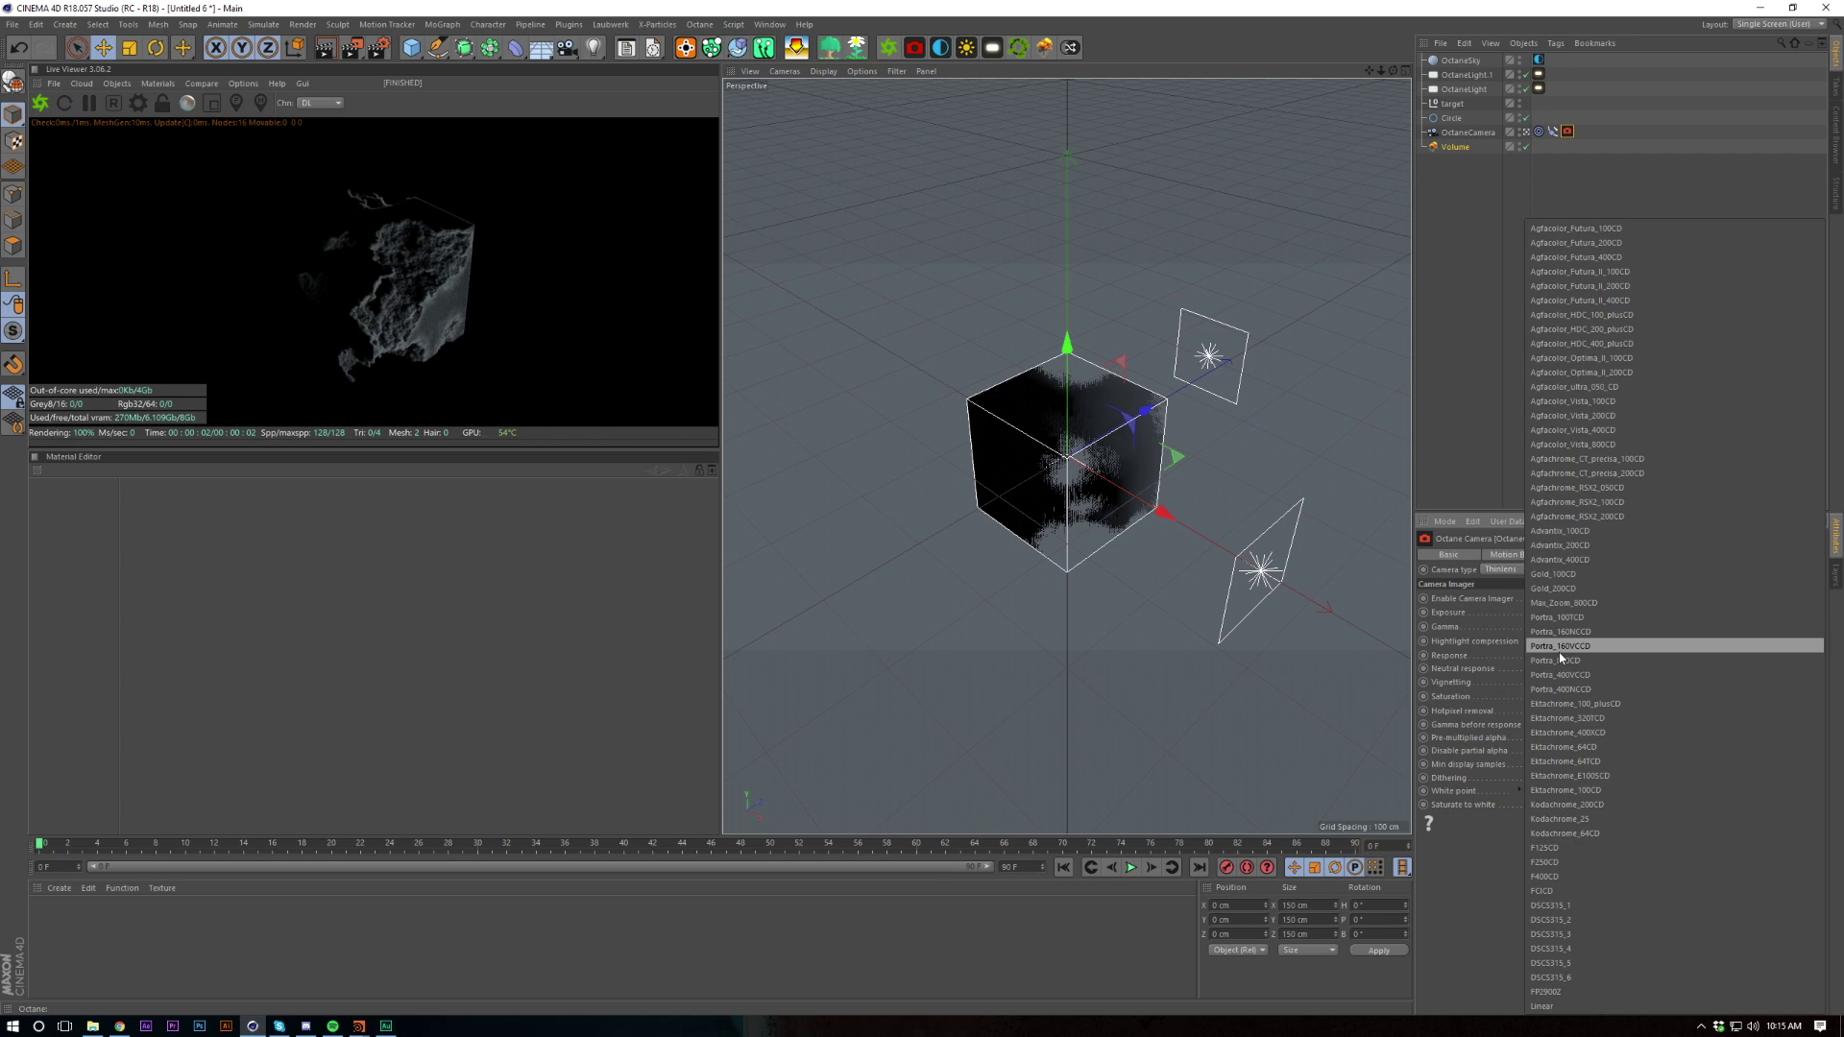
pyautogui.click(1576, 922)
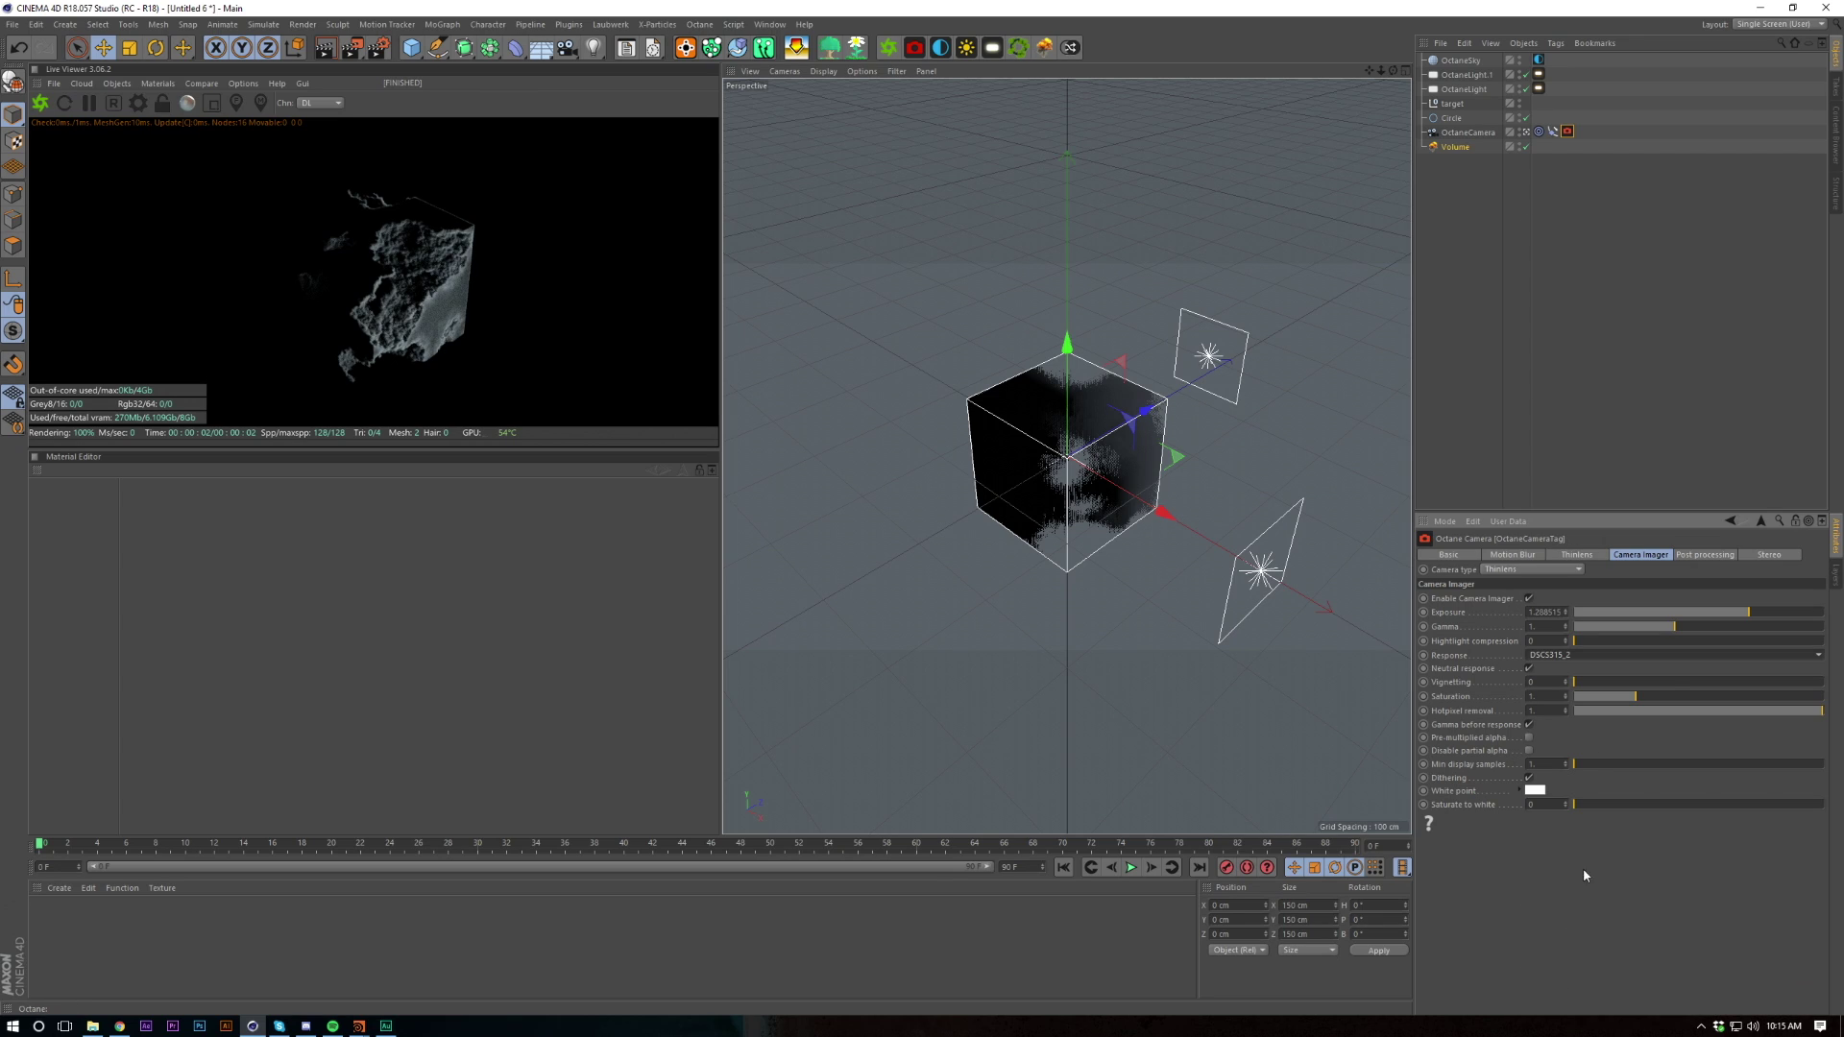
pyautogui.click(1566, 656)
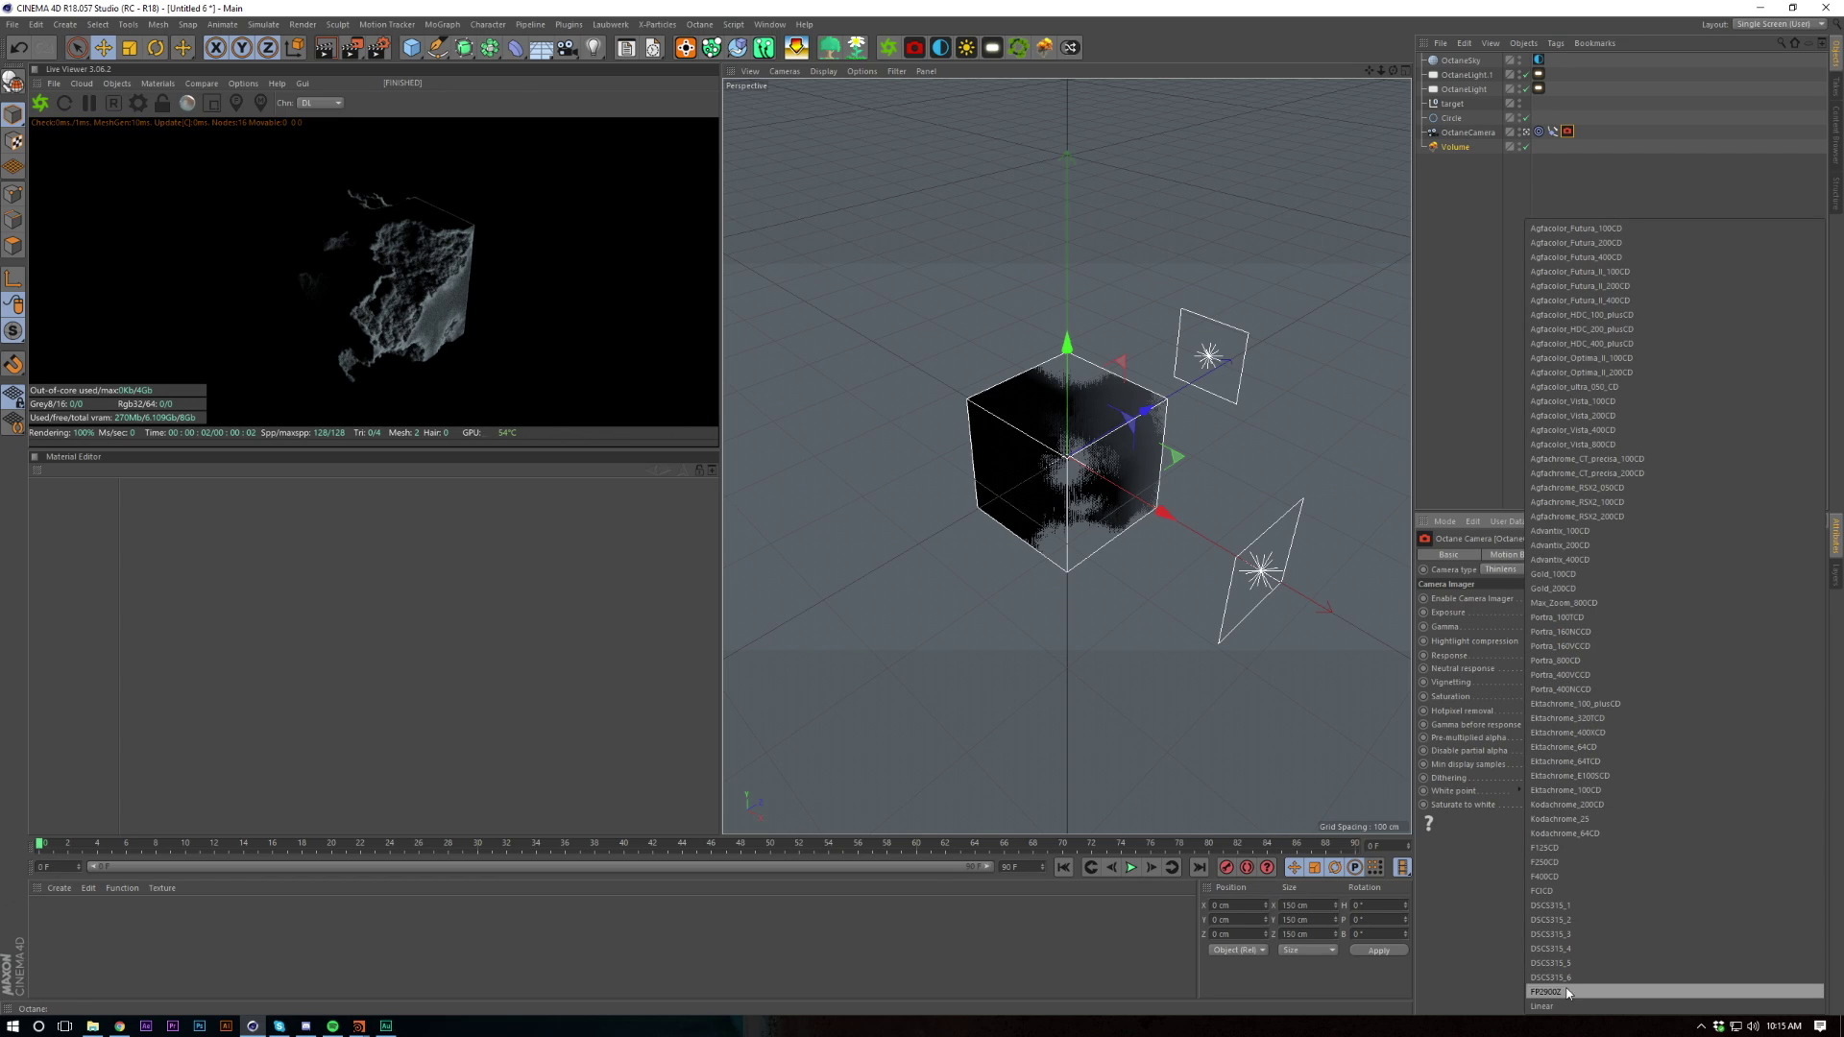
pyautogui.click(1575, 920)
pyautogui.click(1566, 656)
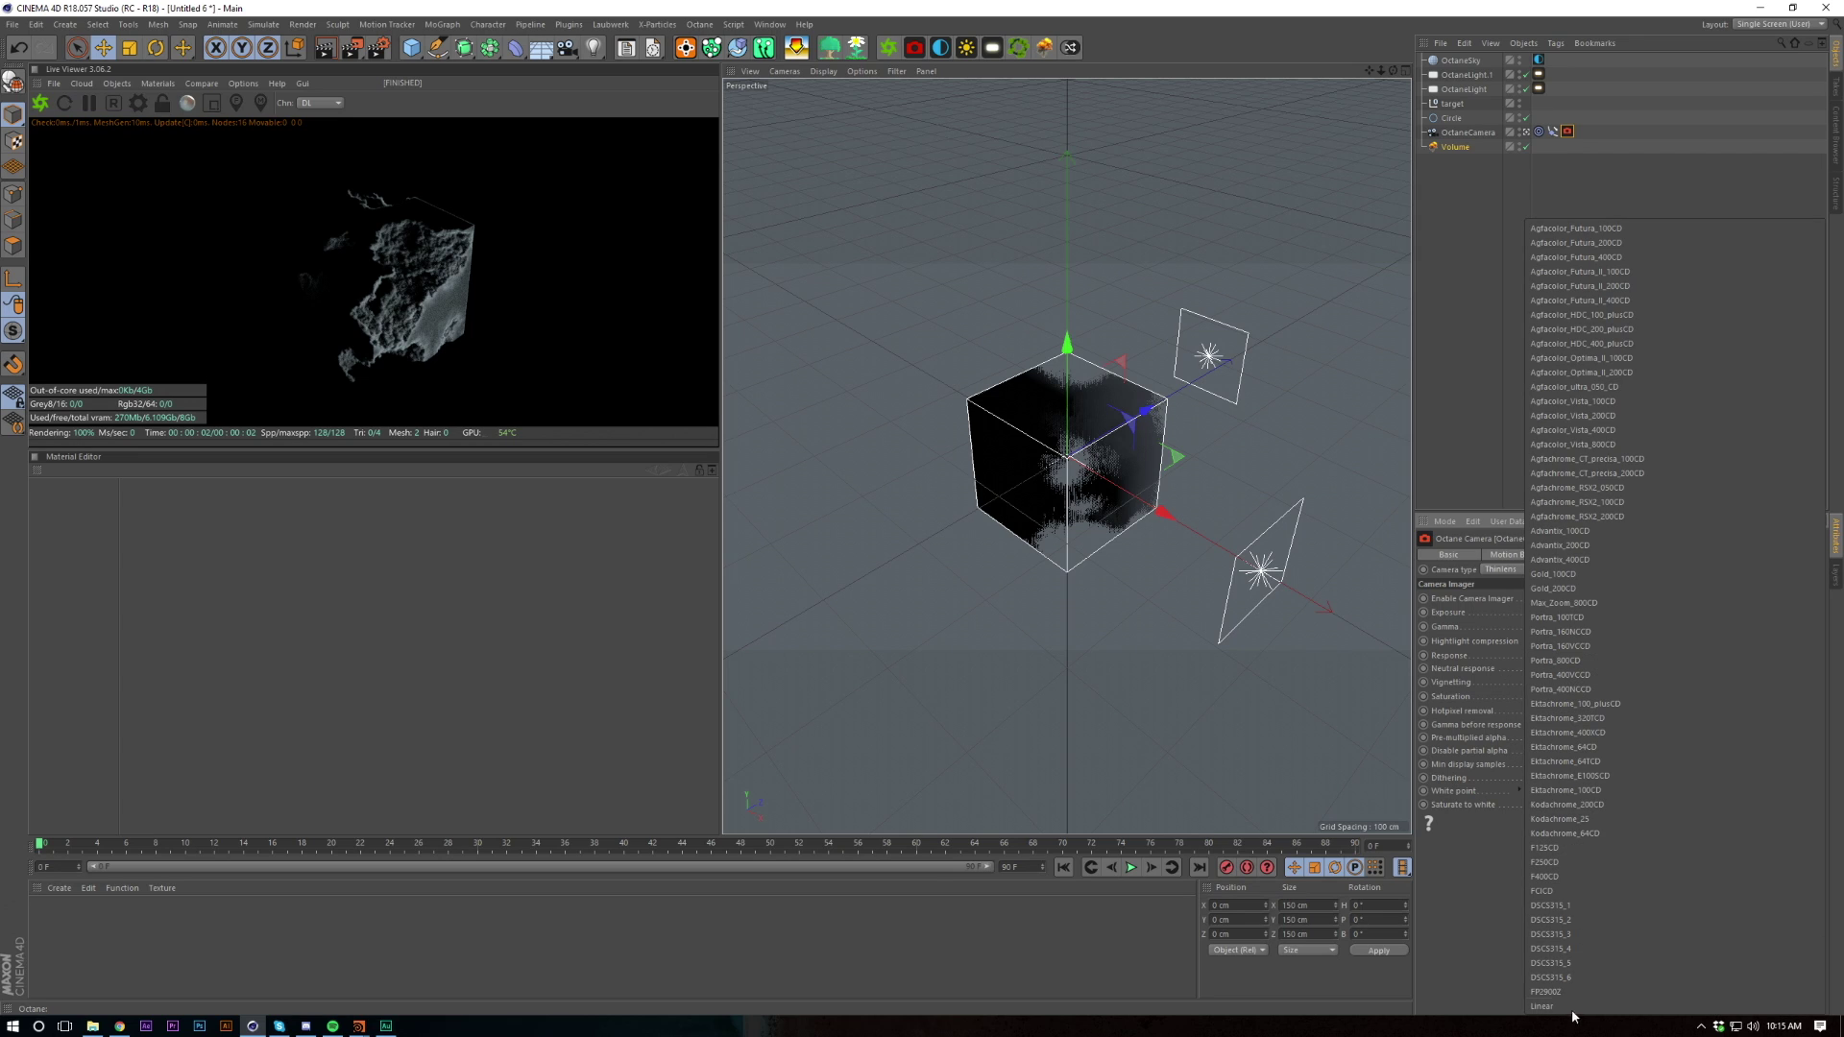
pyautogui.click(1552, 964)
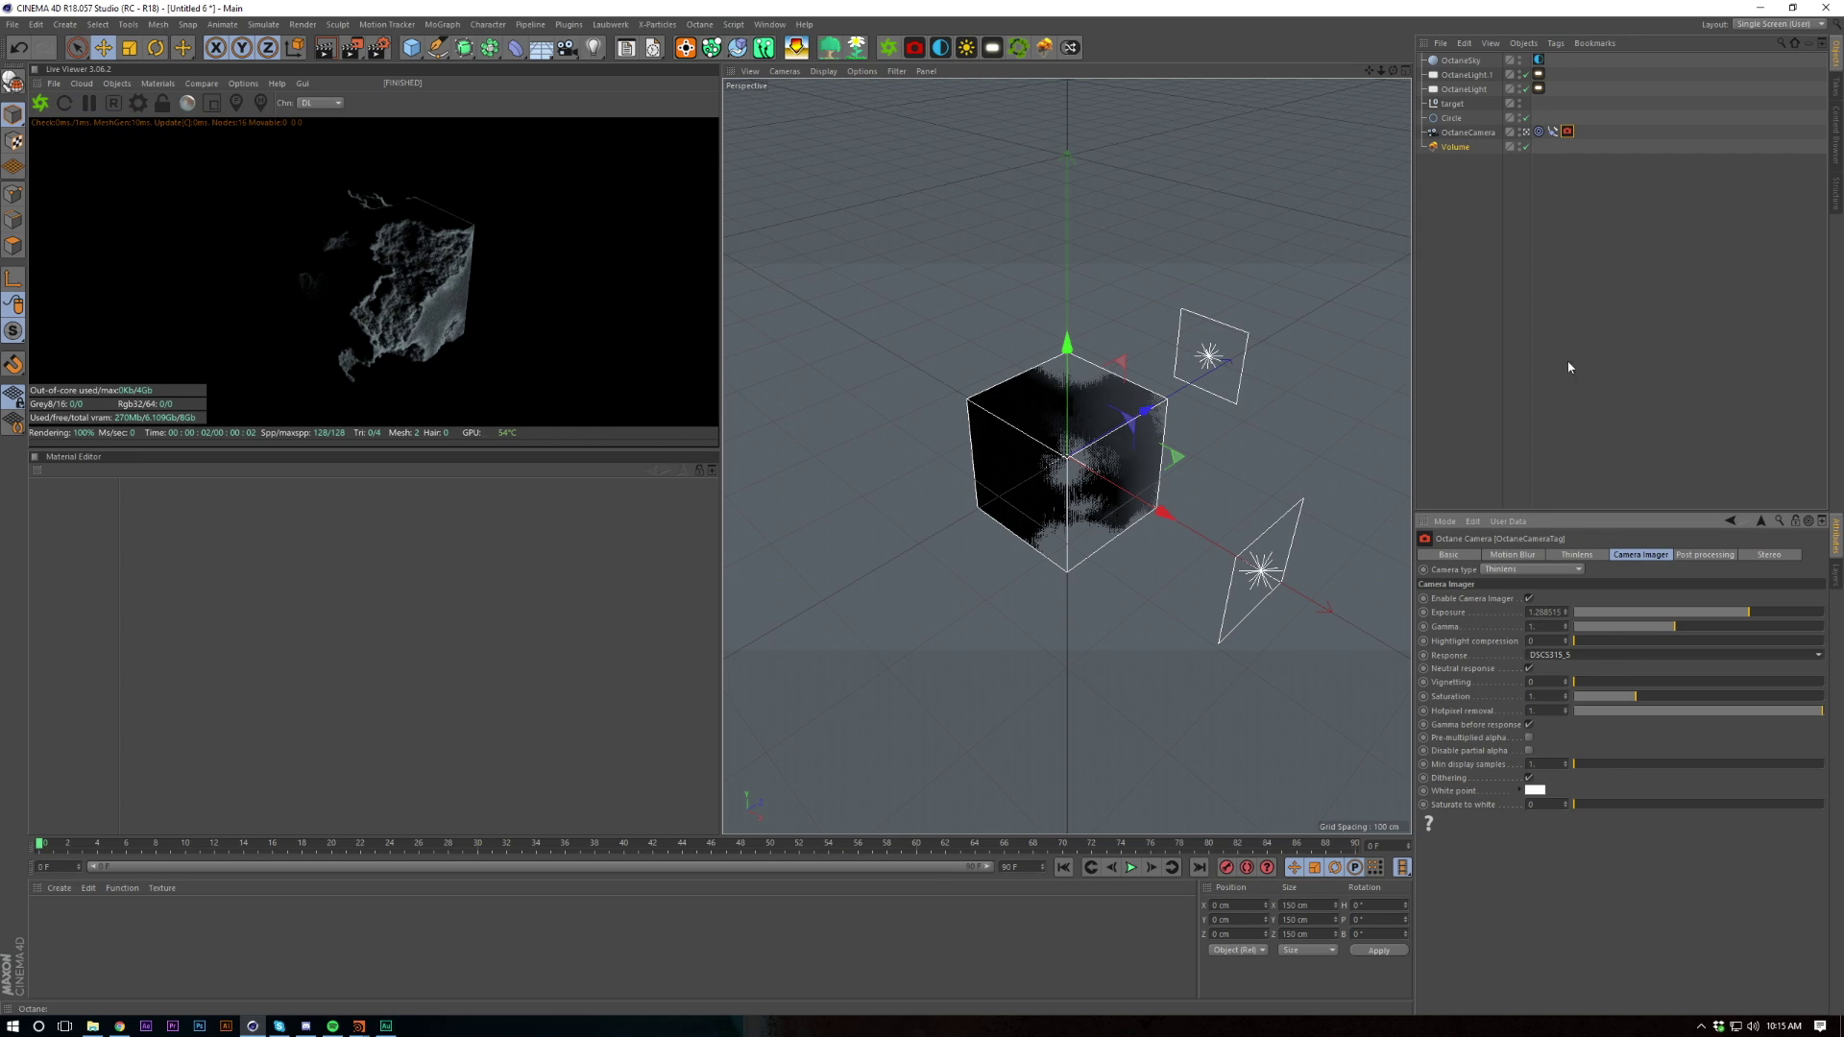
# Move OctaneLight toward the camera, turn its heading to about 66°, and disable OctaneLight.1
pyautogui.click(1467, 87)
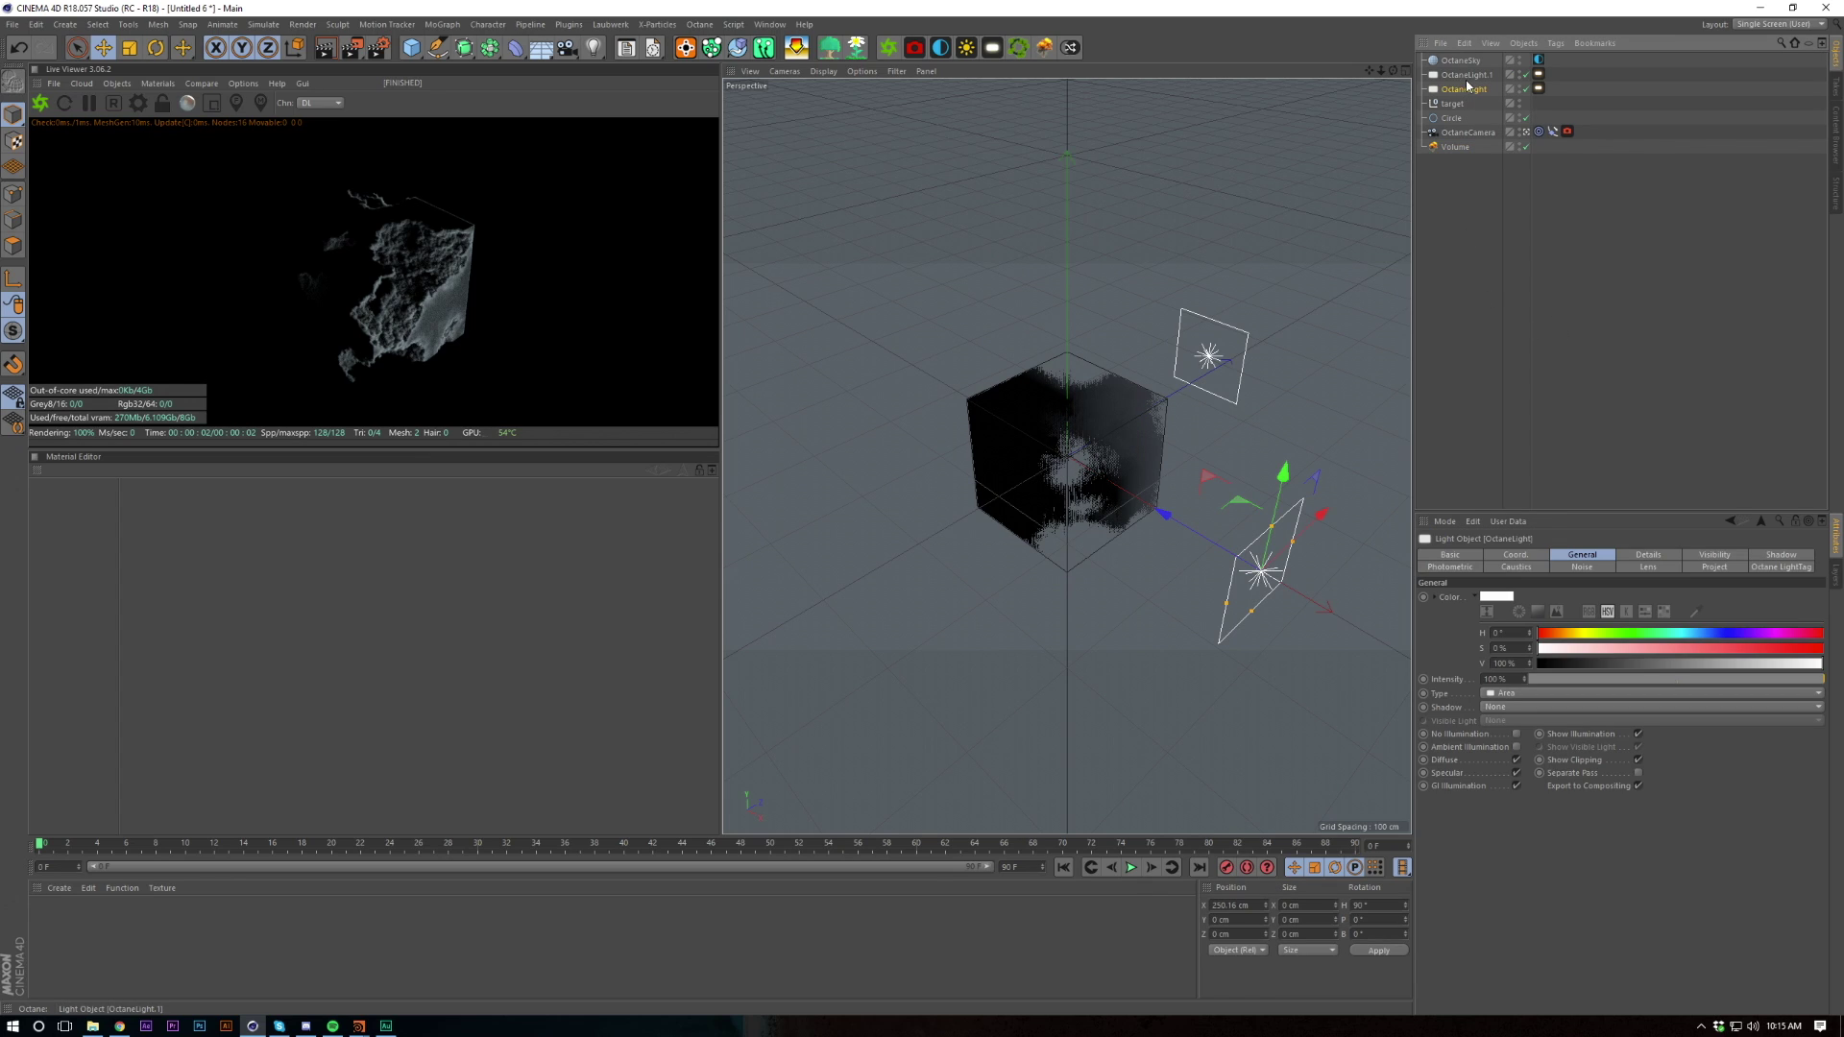
pyautogui.moveTo(1323, 524); pyautogui.dragTo(1254, 584)
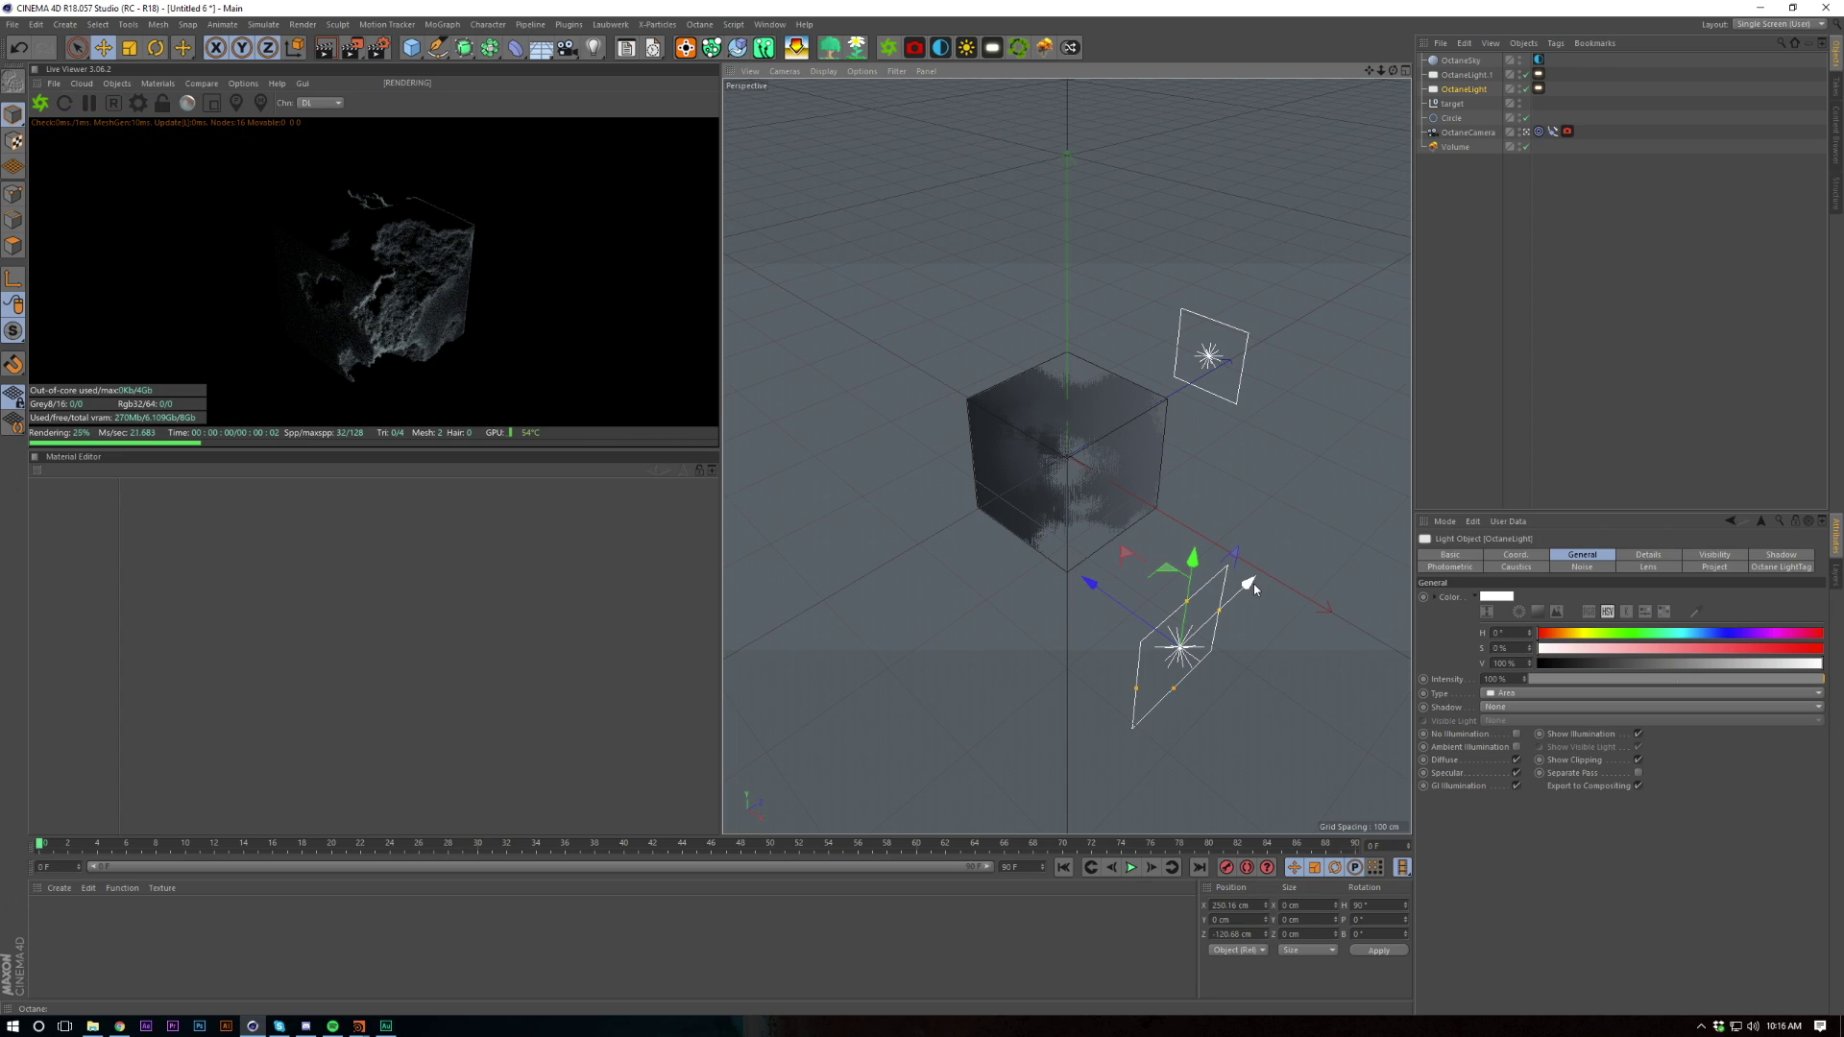
pyautogui.press('r')
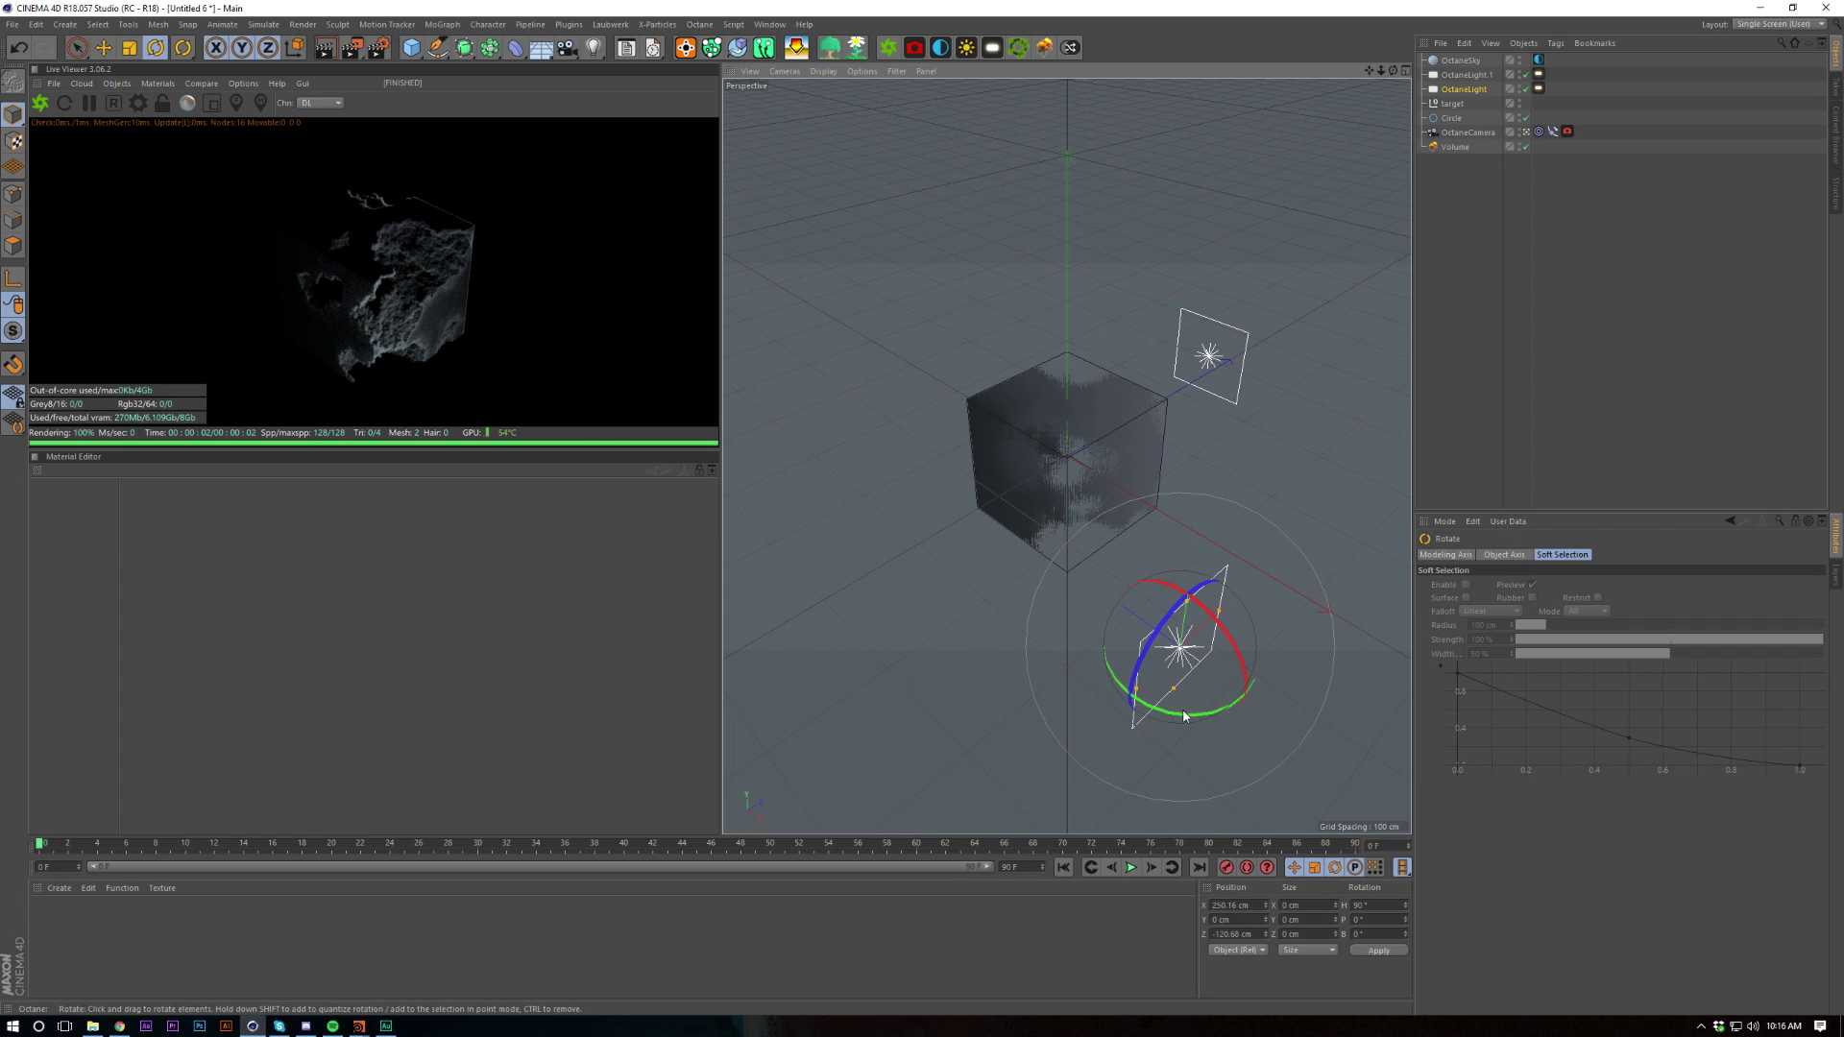
pyautogui.moveTo(1185, 716); pyautogui.dragTo(1145, 717)
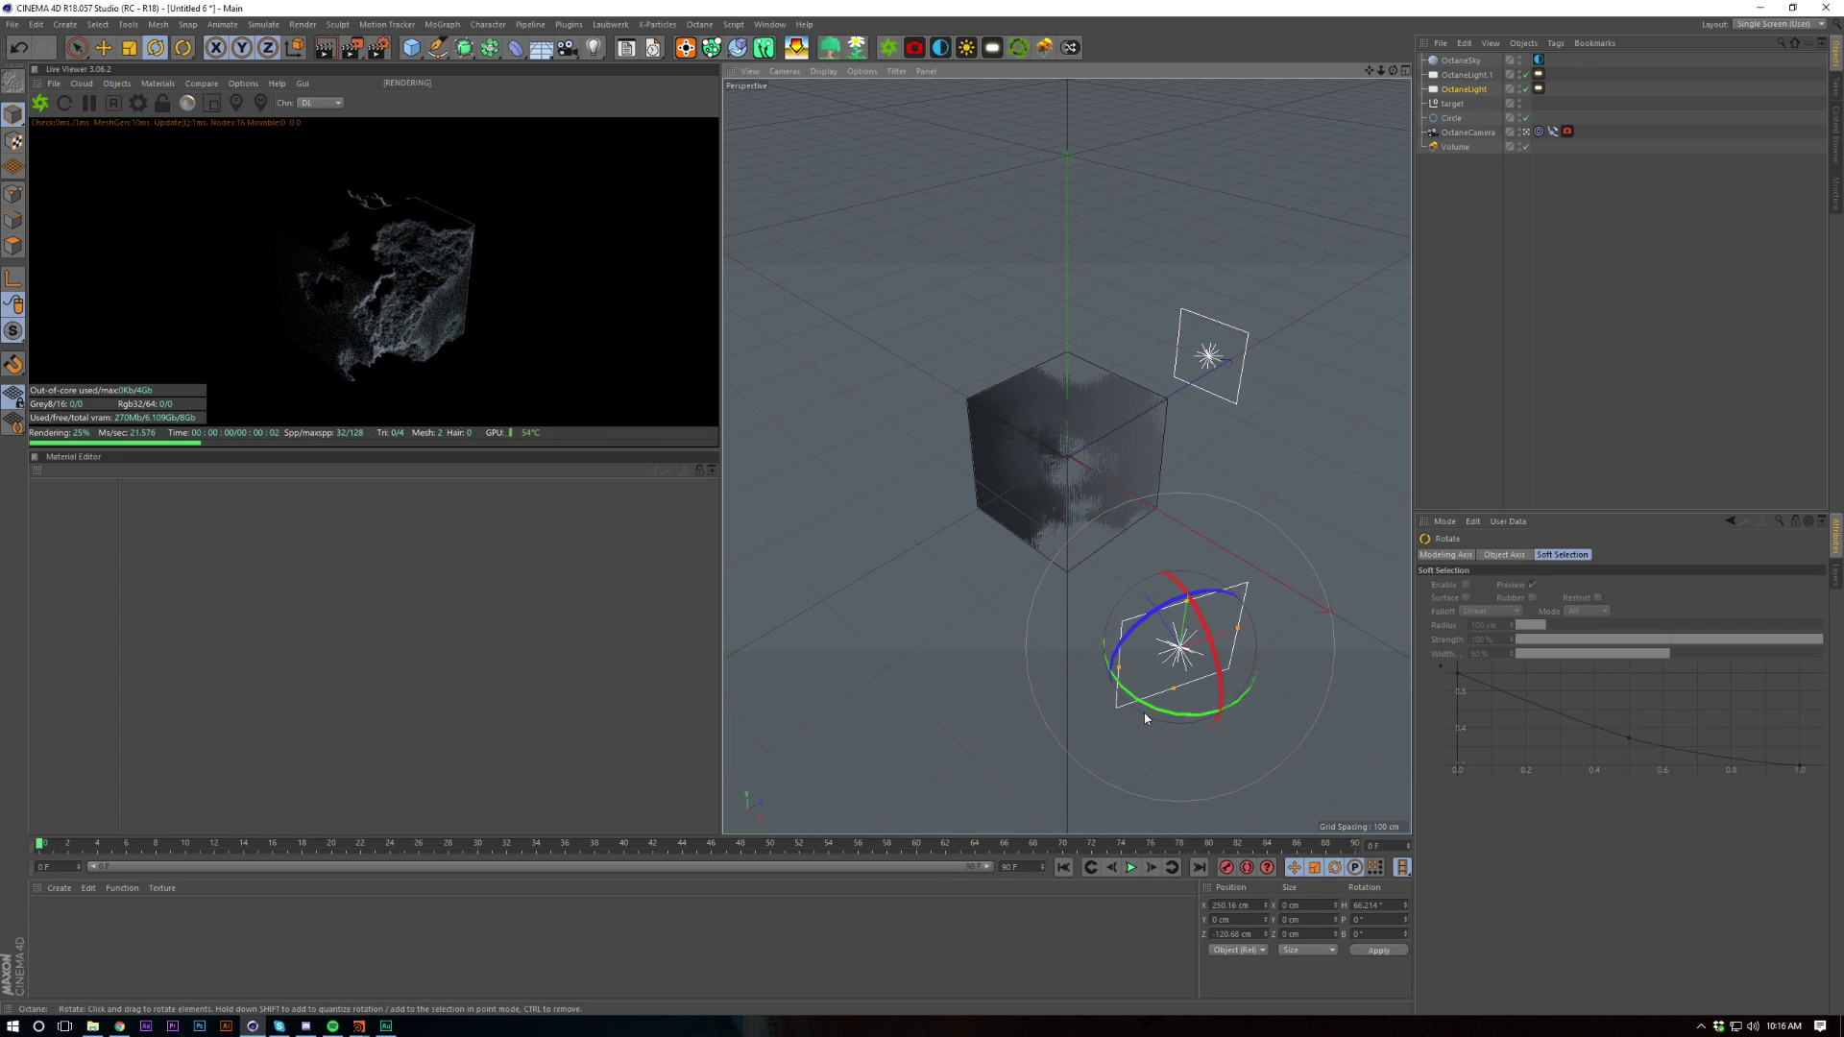
pyautogui.press('e')
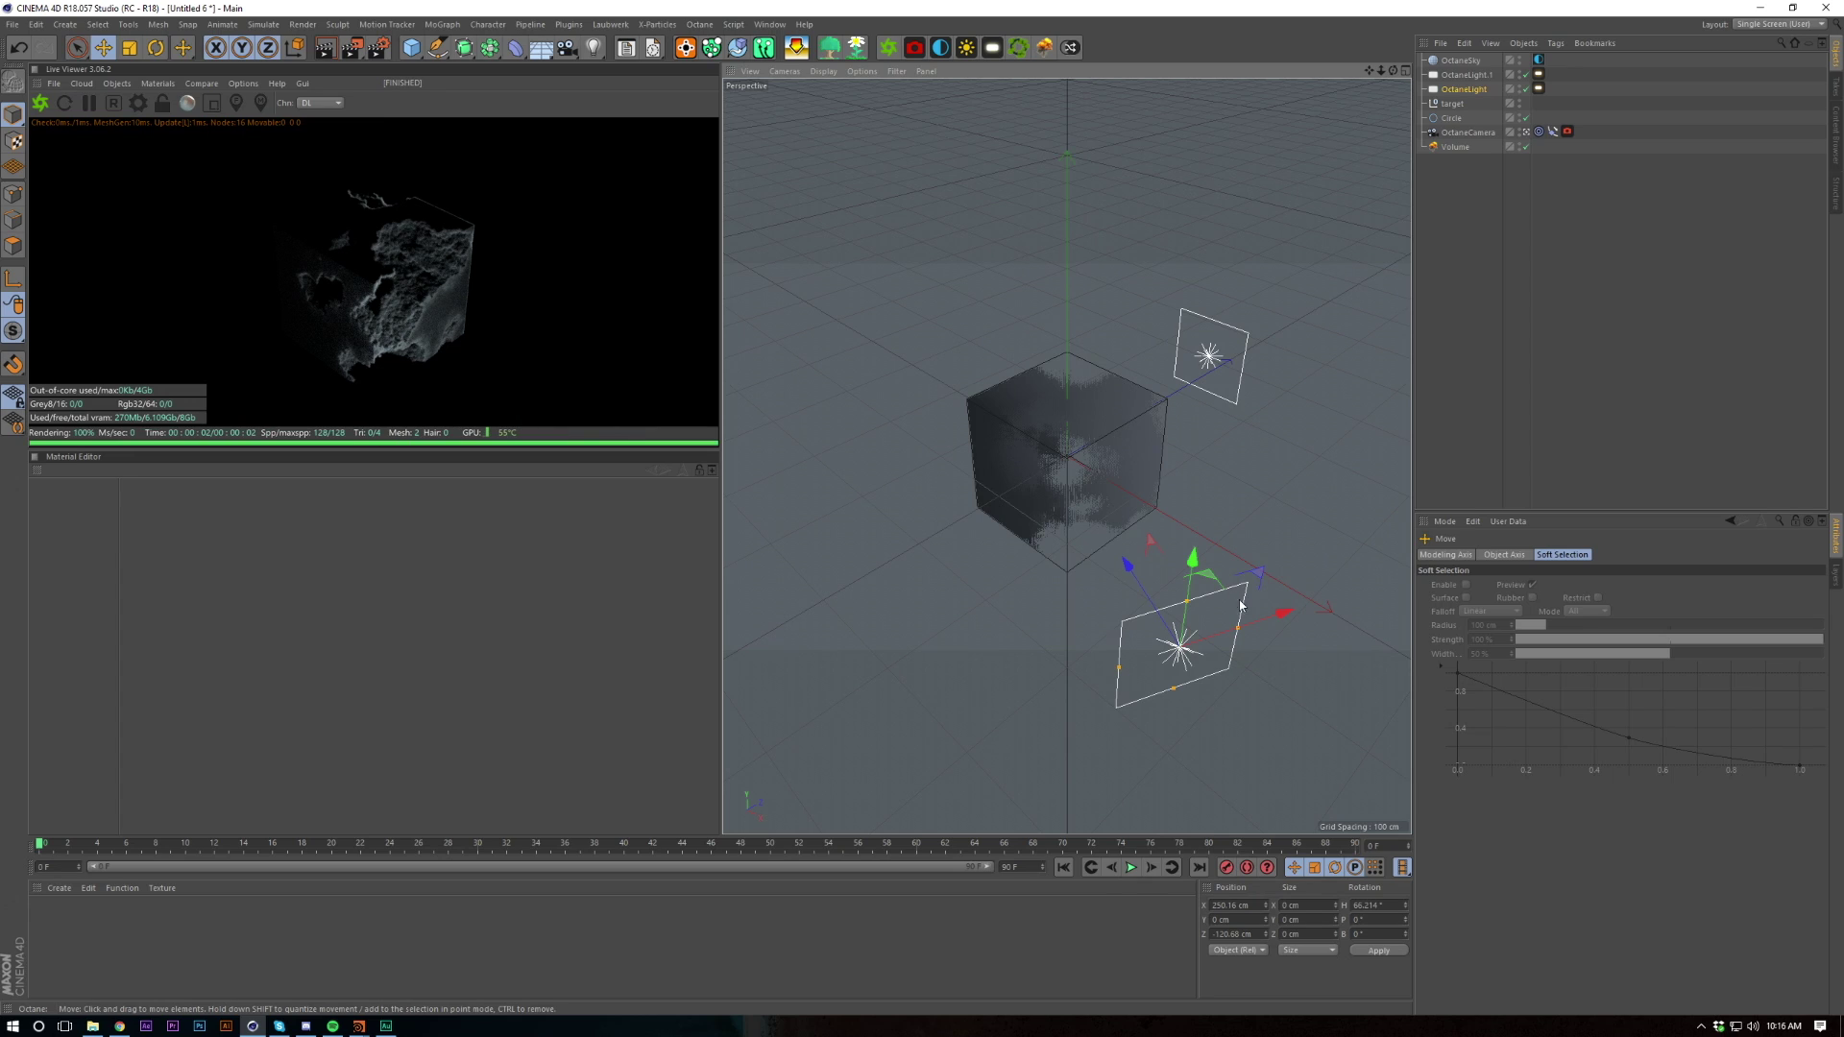
pyautogui.moveTo(1283, 615); pyautogui.dragTo(1254, 626)
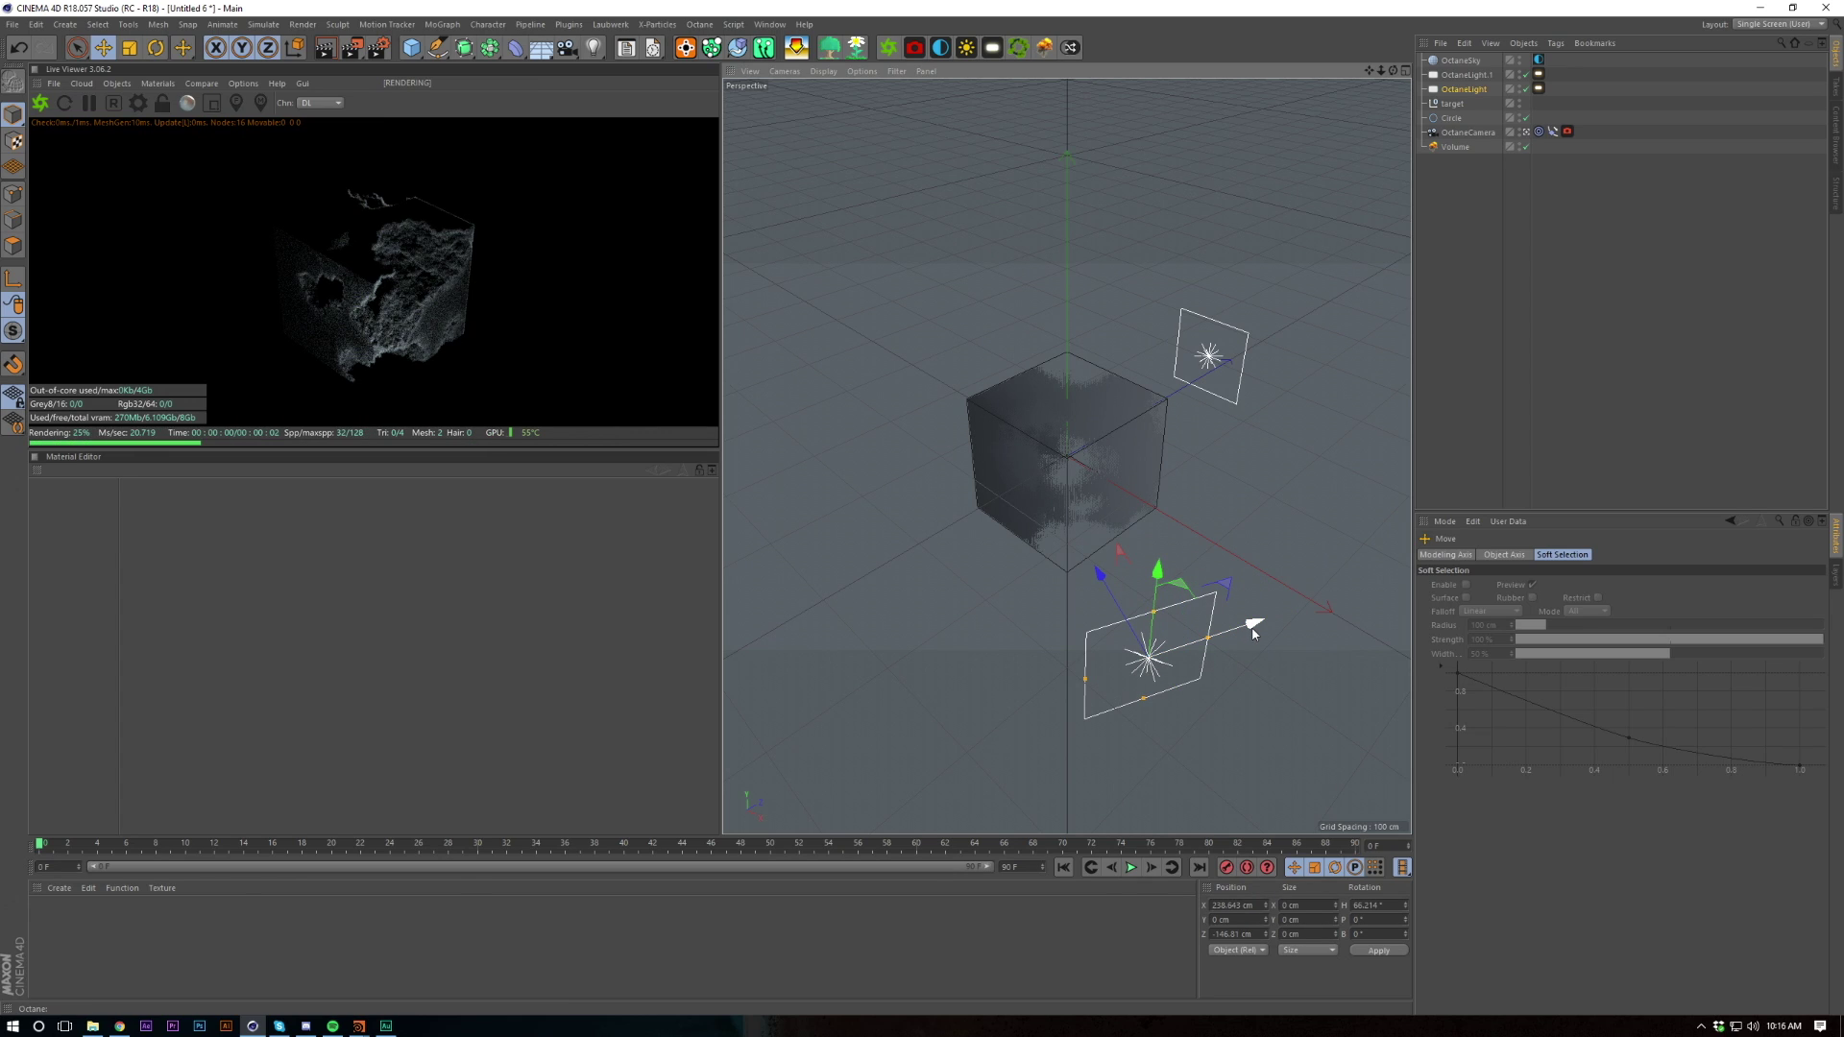
pyautogui.click(1527, 75)
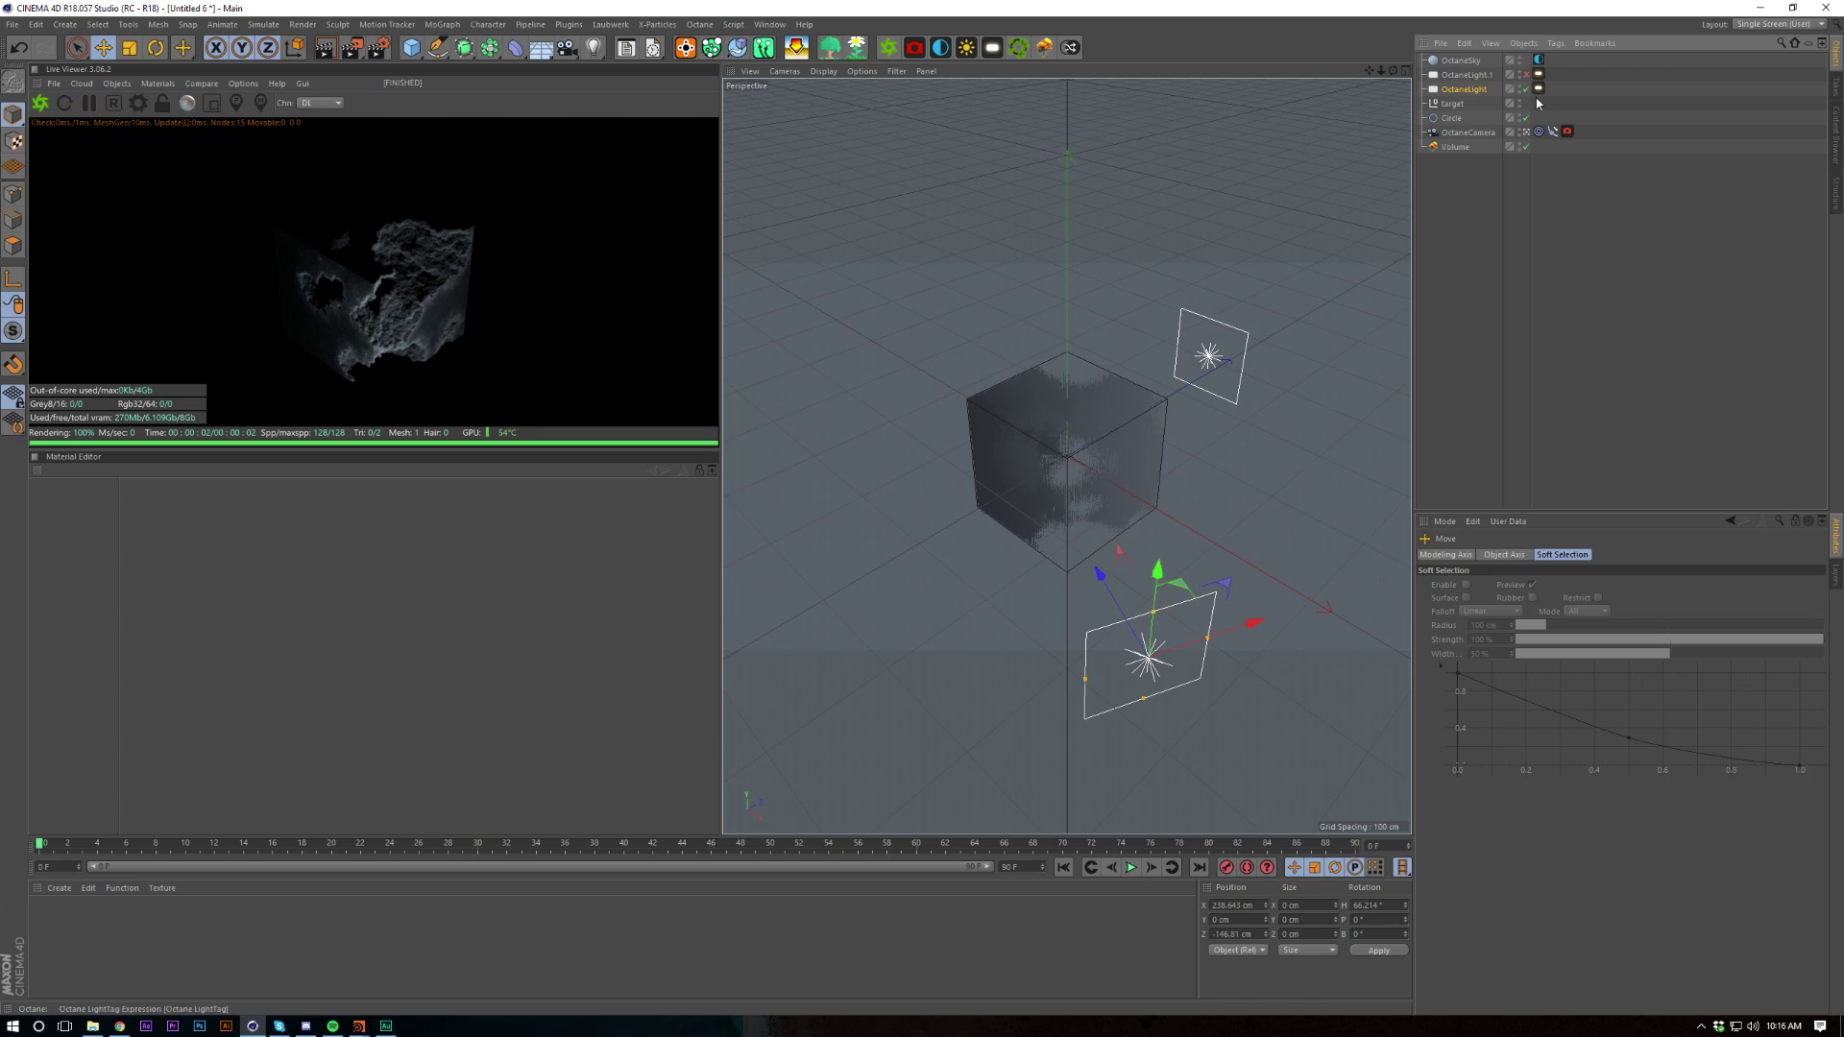
# Set the Octane camera tag's Exposure to 2
pyautogui.click(1567, 131)
pyautogui.write('2.')
pyautogui.press('Return')
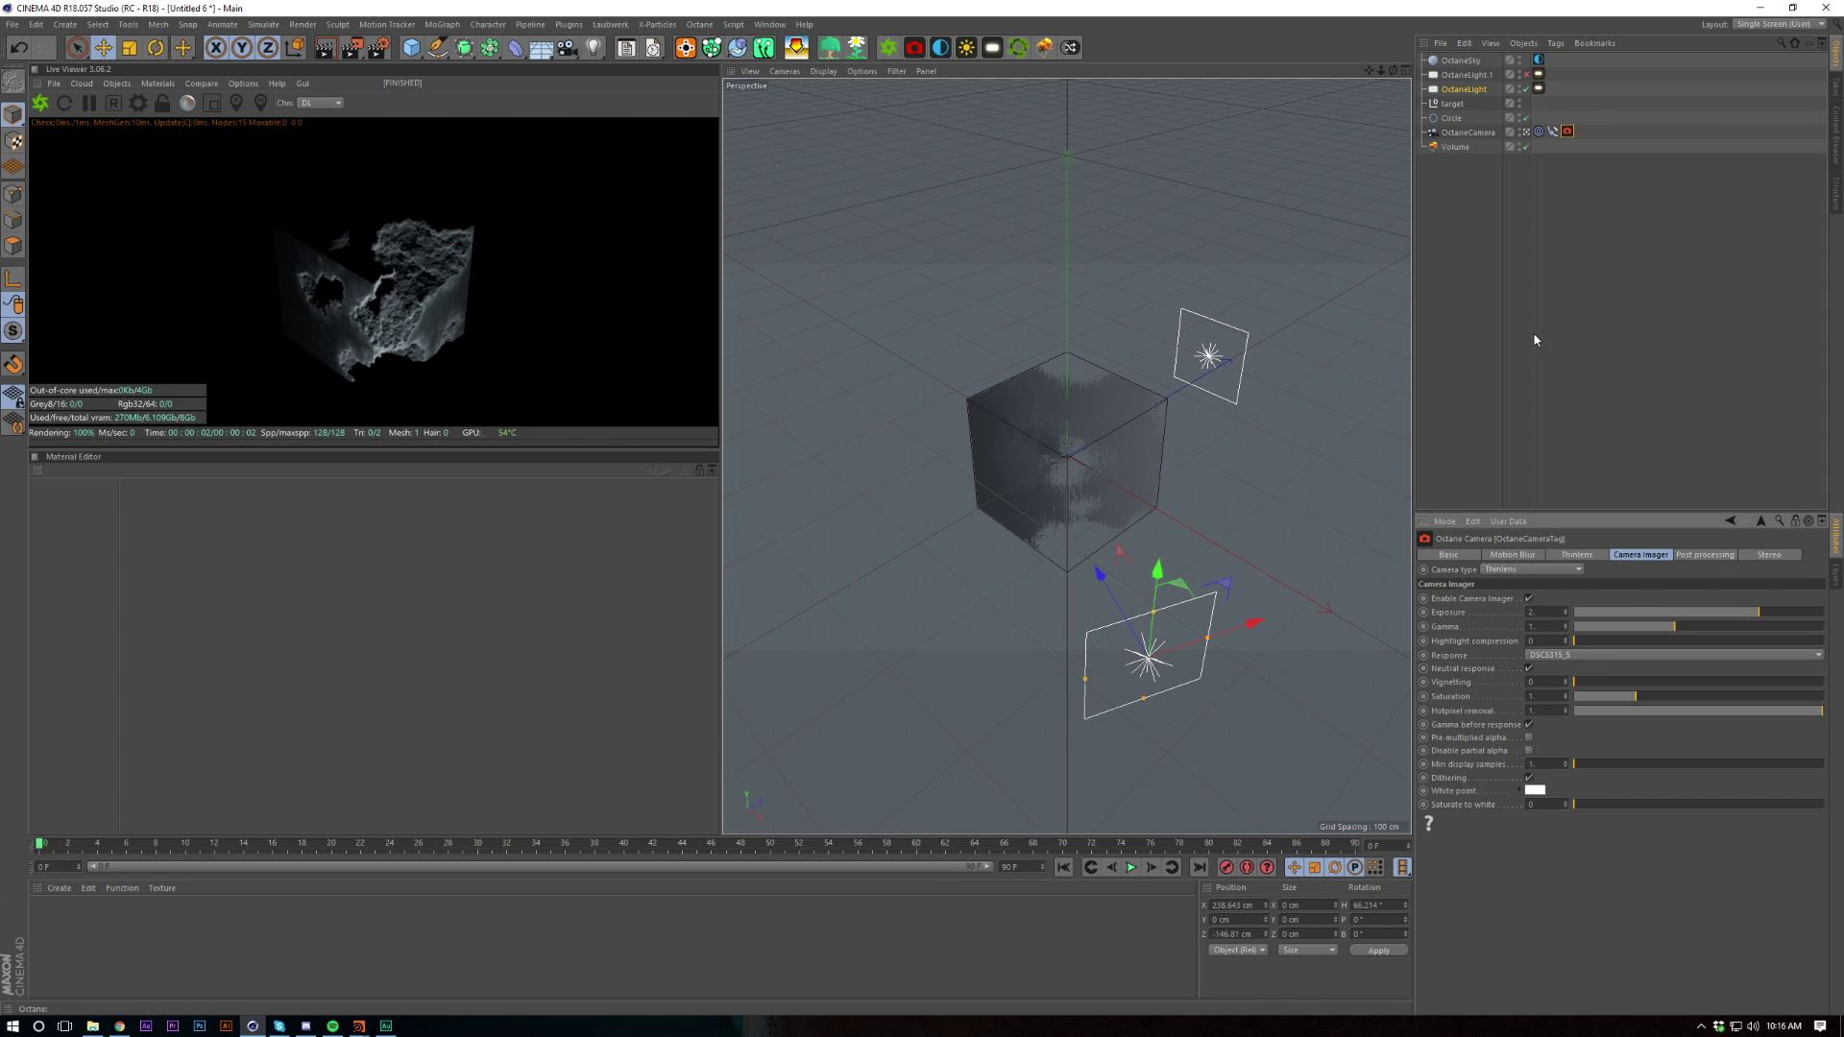
# Raise the OctaneLight tag's Power from 25 to about 26.2
pyautogui.click(1540, 87)
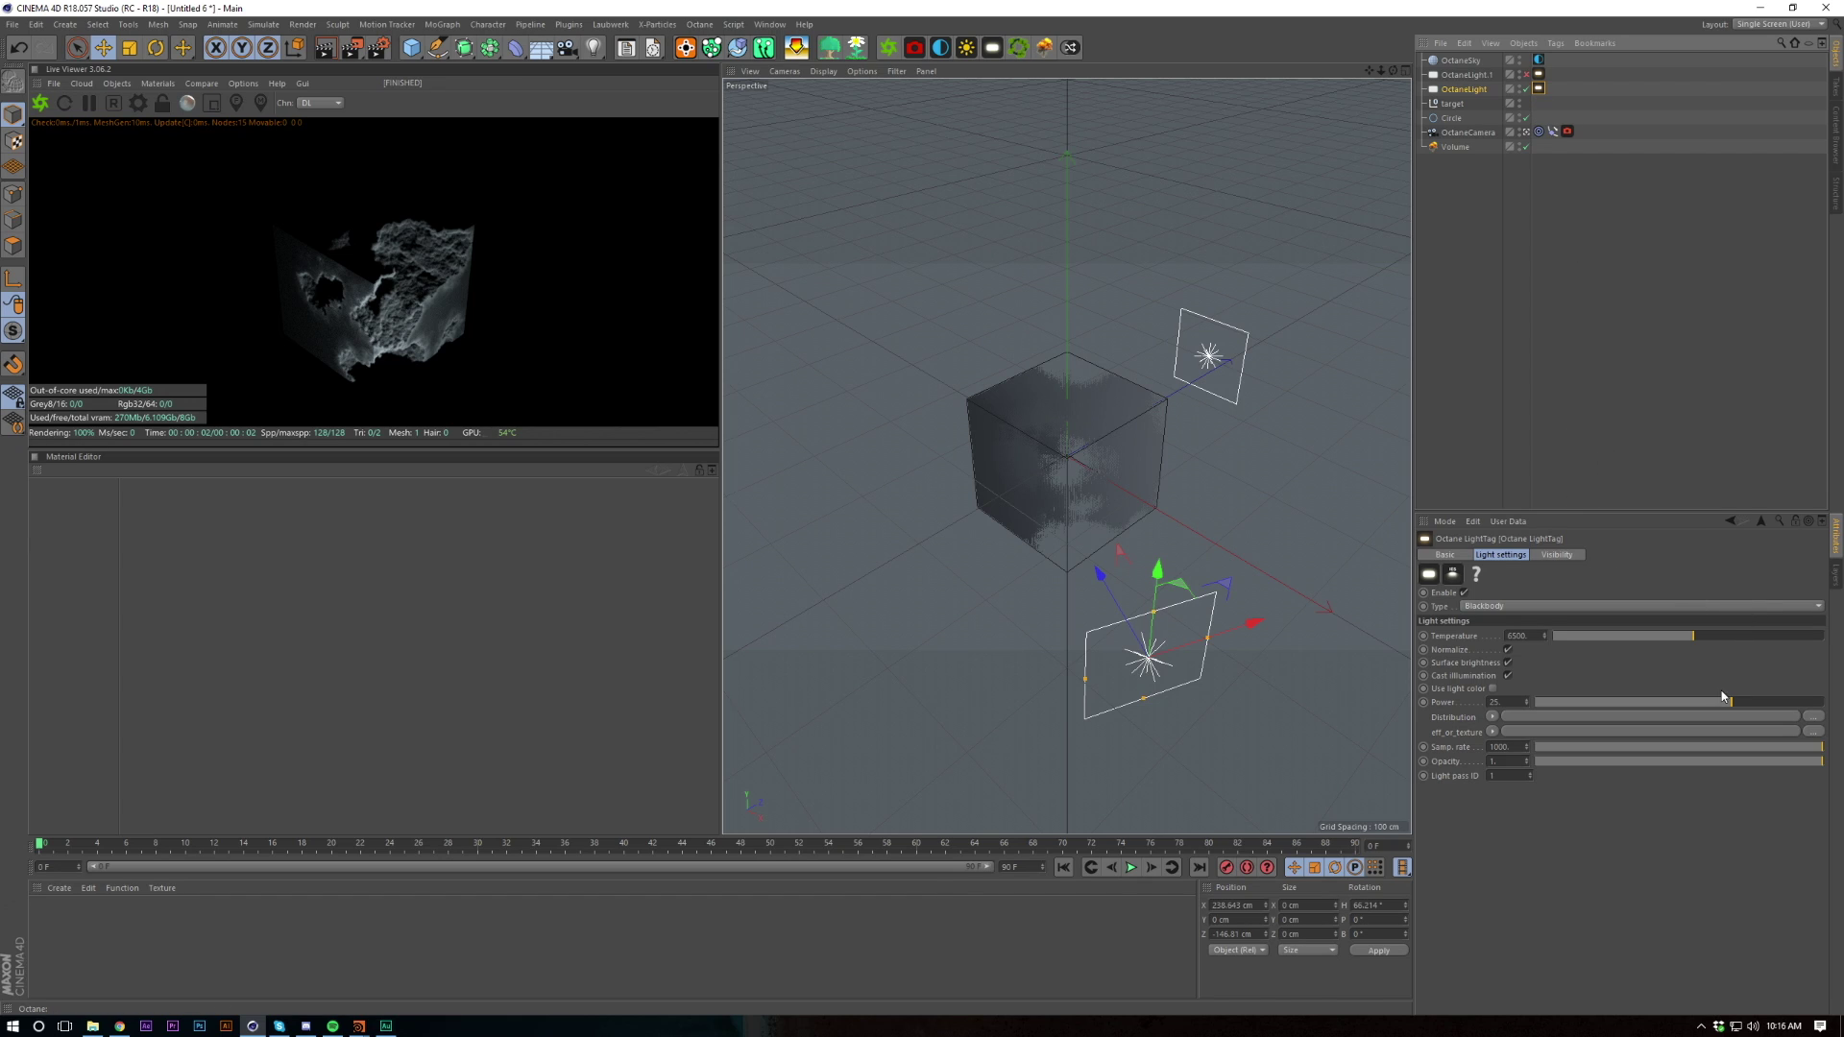
pyautogui.moveTo(1722, 696); pyautogui.dragTo(1735, 704)
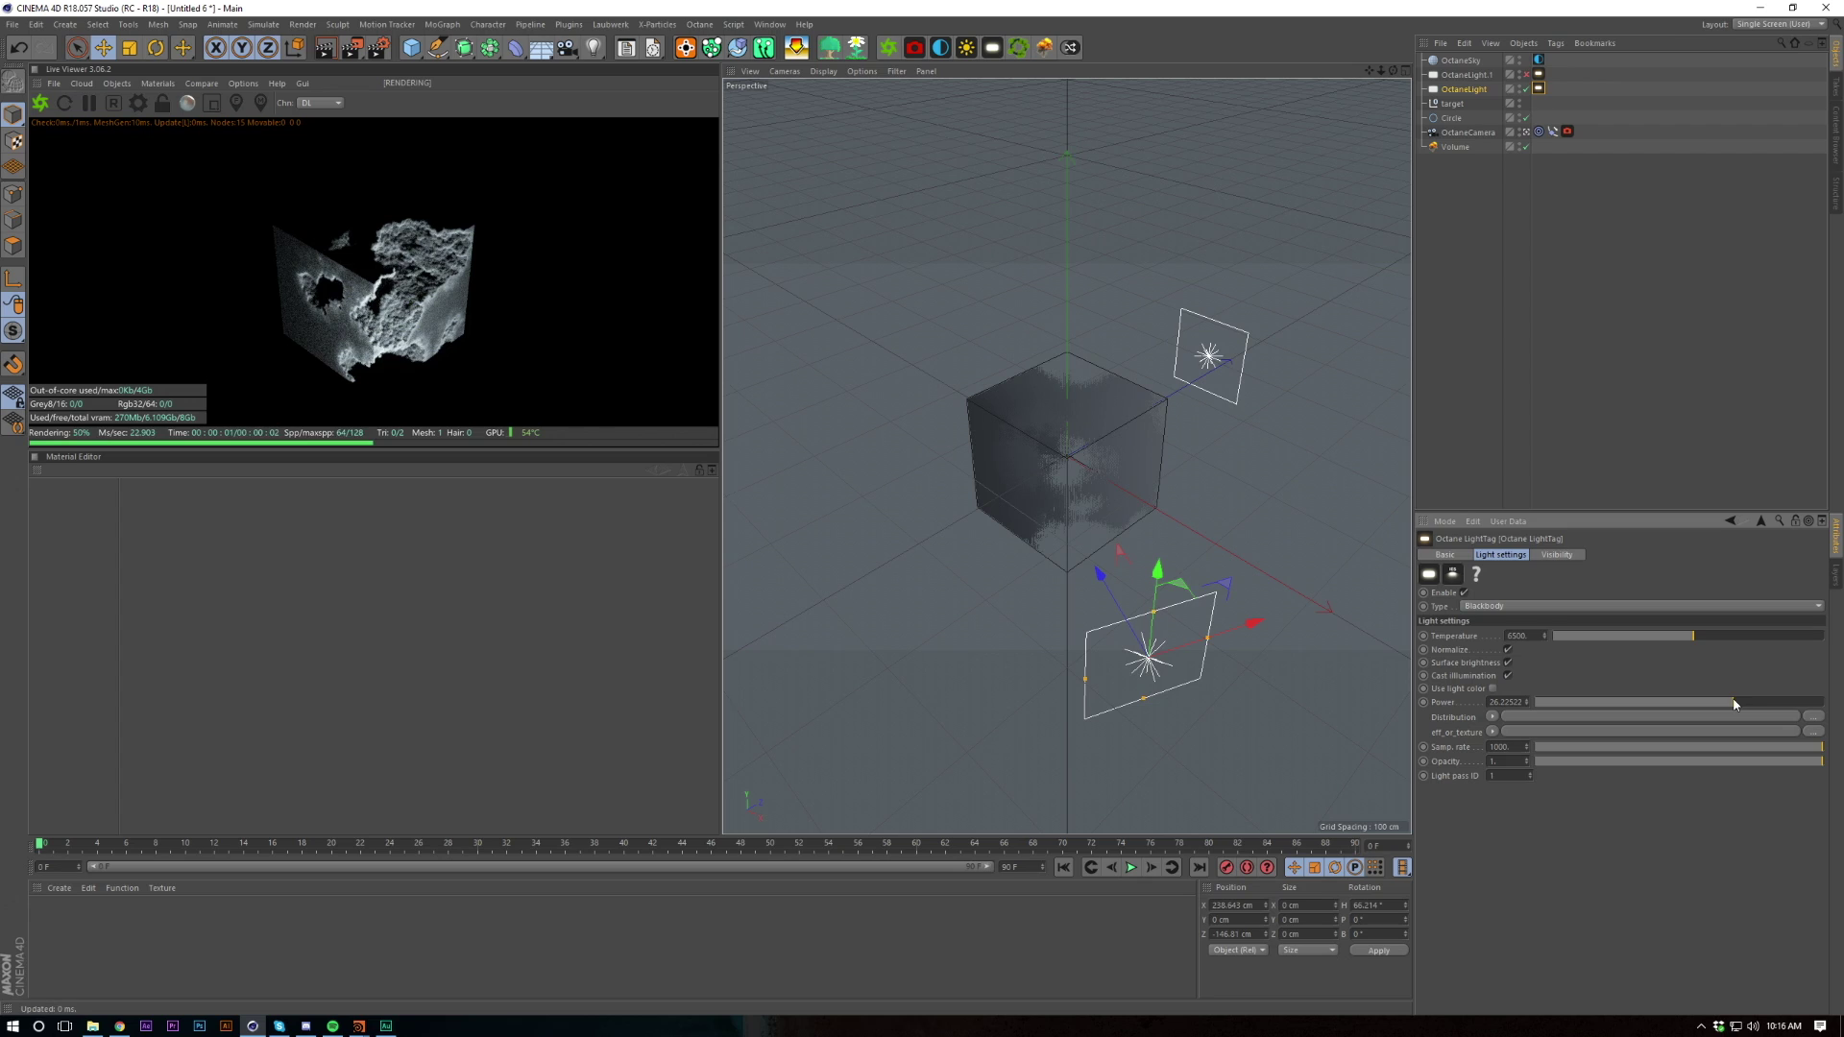
pyautogui.click(1666, 401)
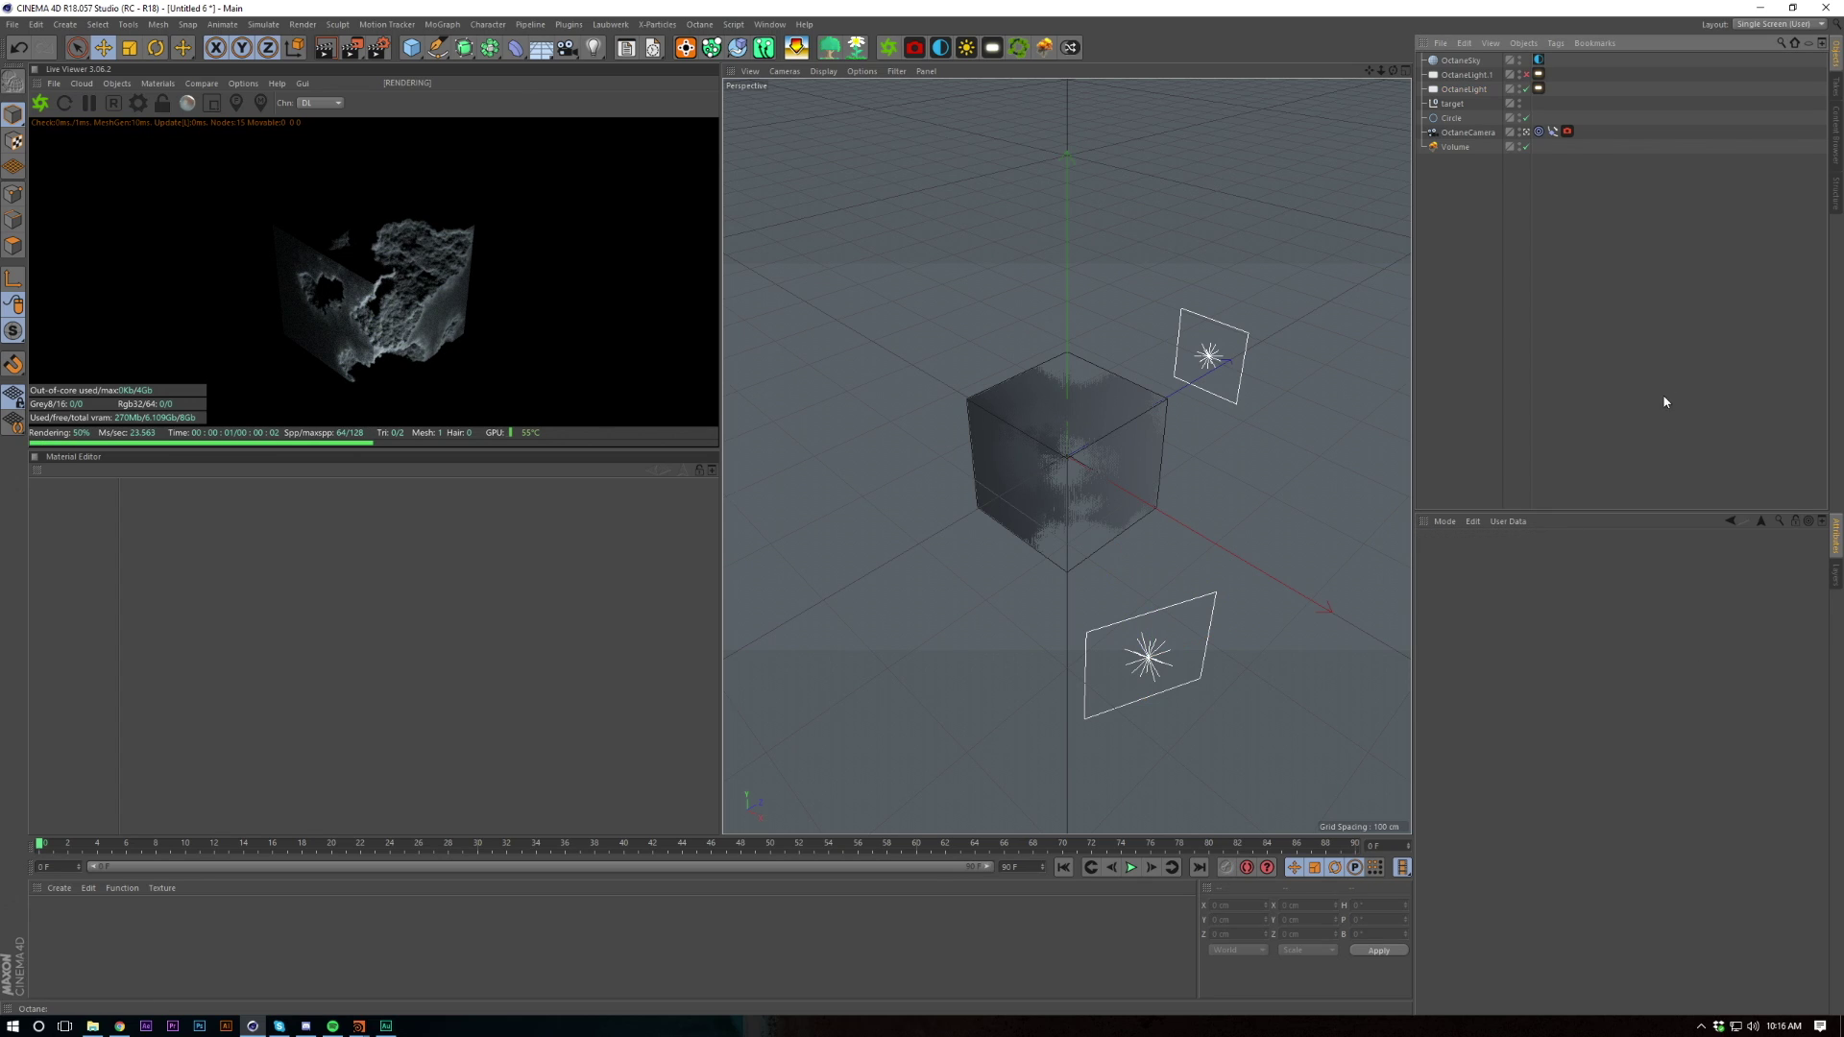
# Open the Volume's Noise shader and step its Seed up one at a time past 808
pyautogui.click(1455, 147)
pyautogui.click(1538, 706)
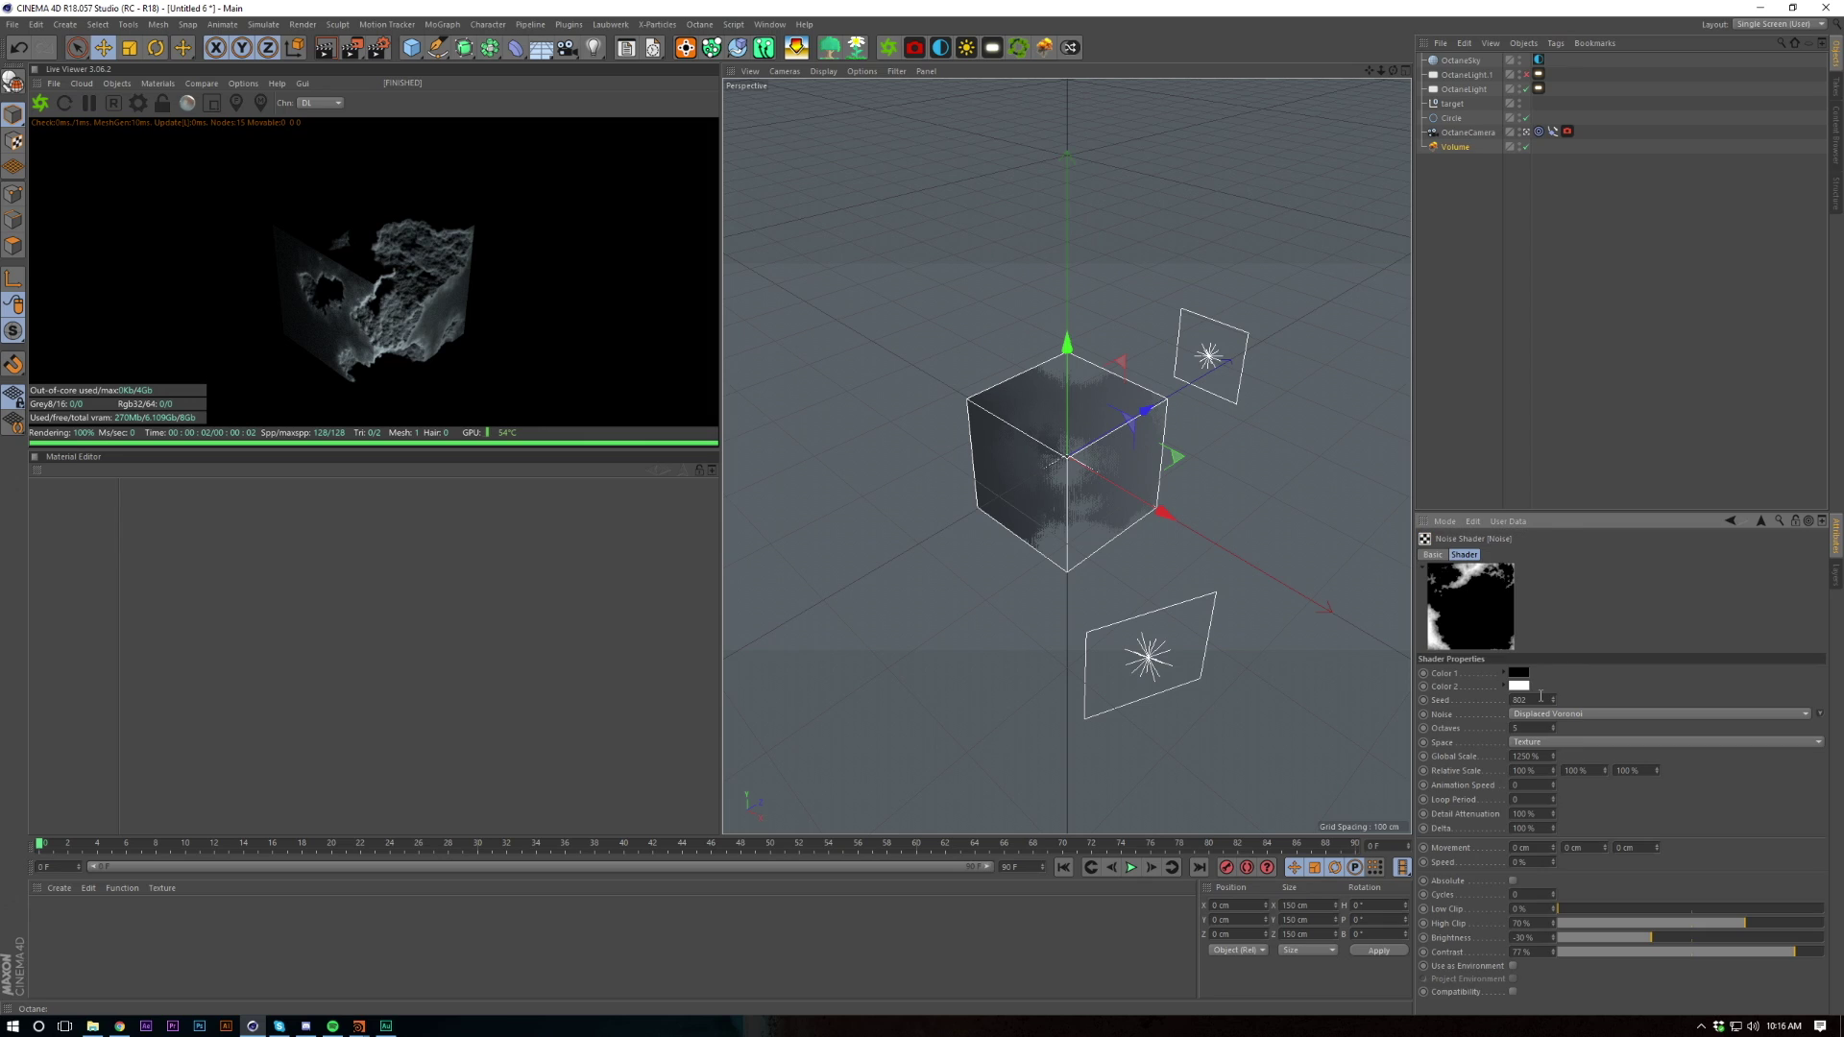
pyautogui.click(1551, 699)
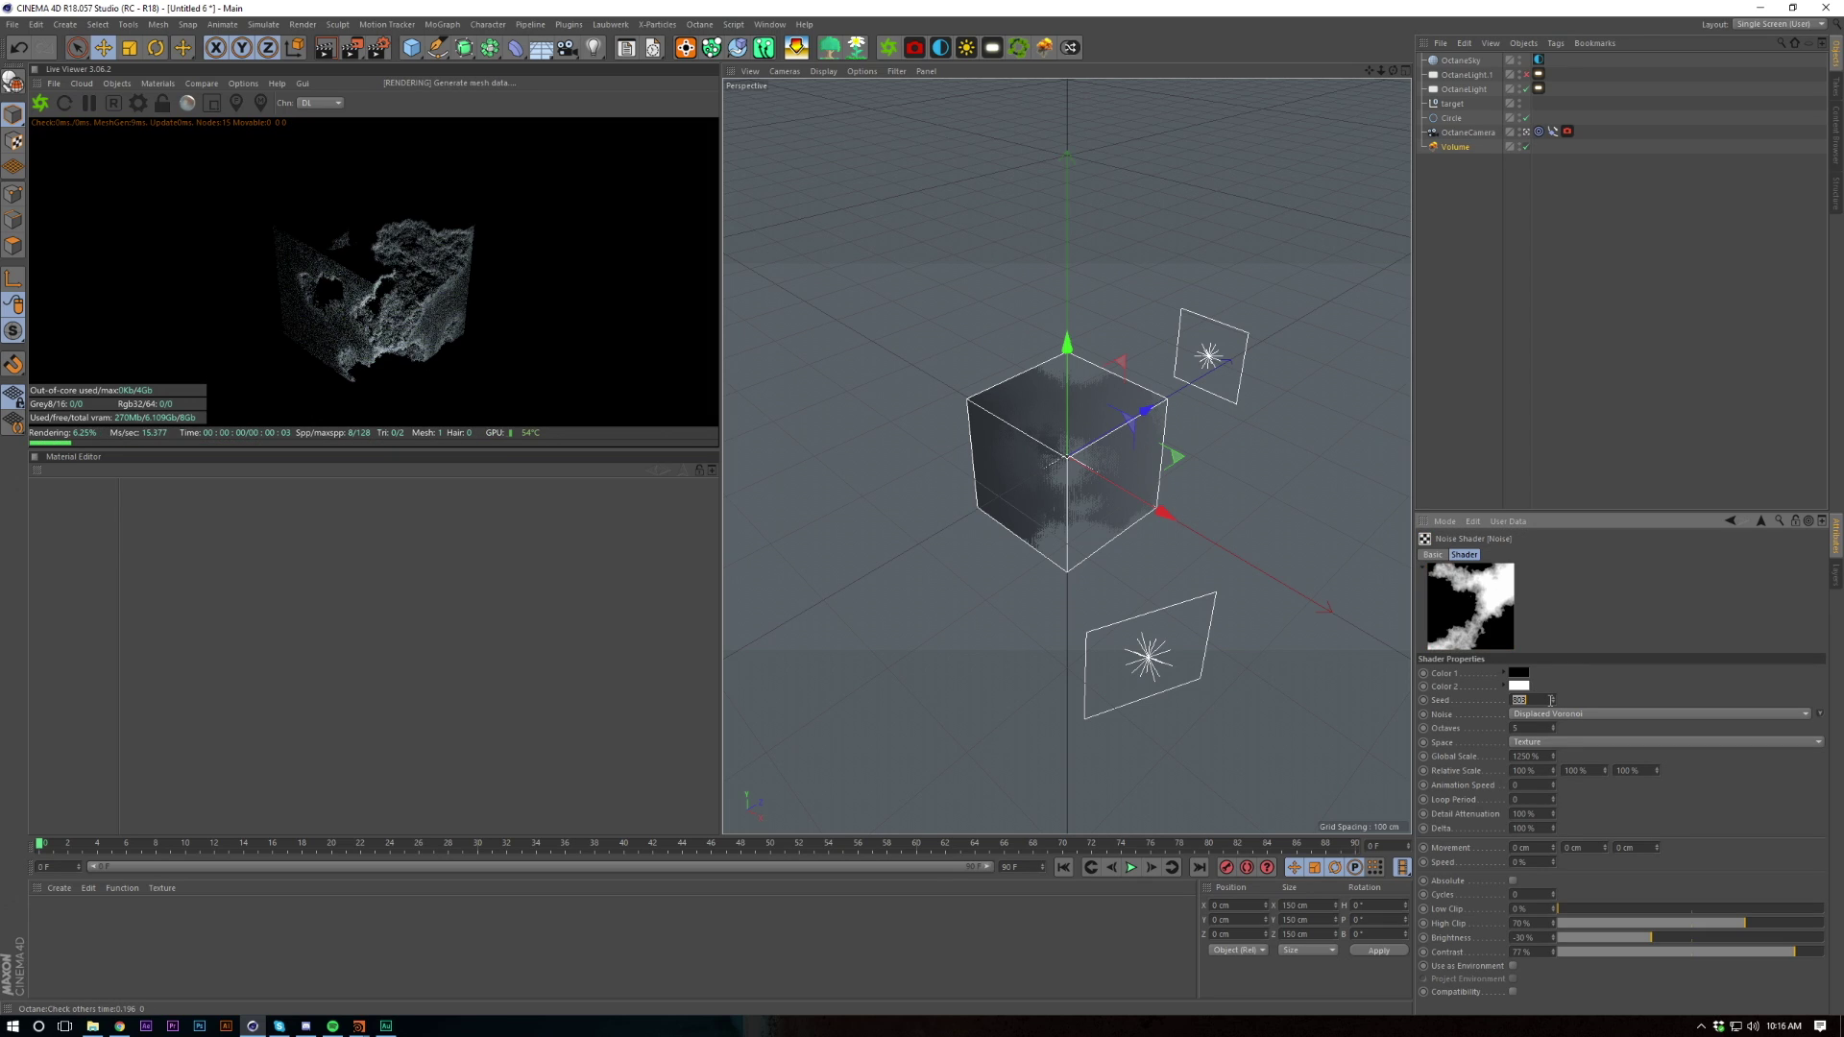
pyautogui.click(1552, 698)
pyautogui.click(1551, 698)
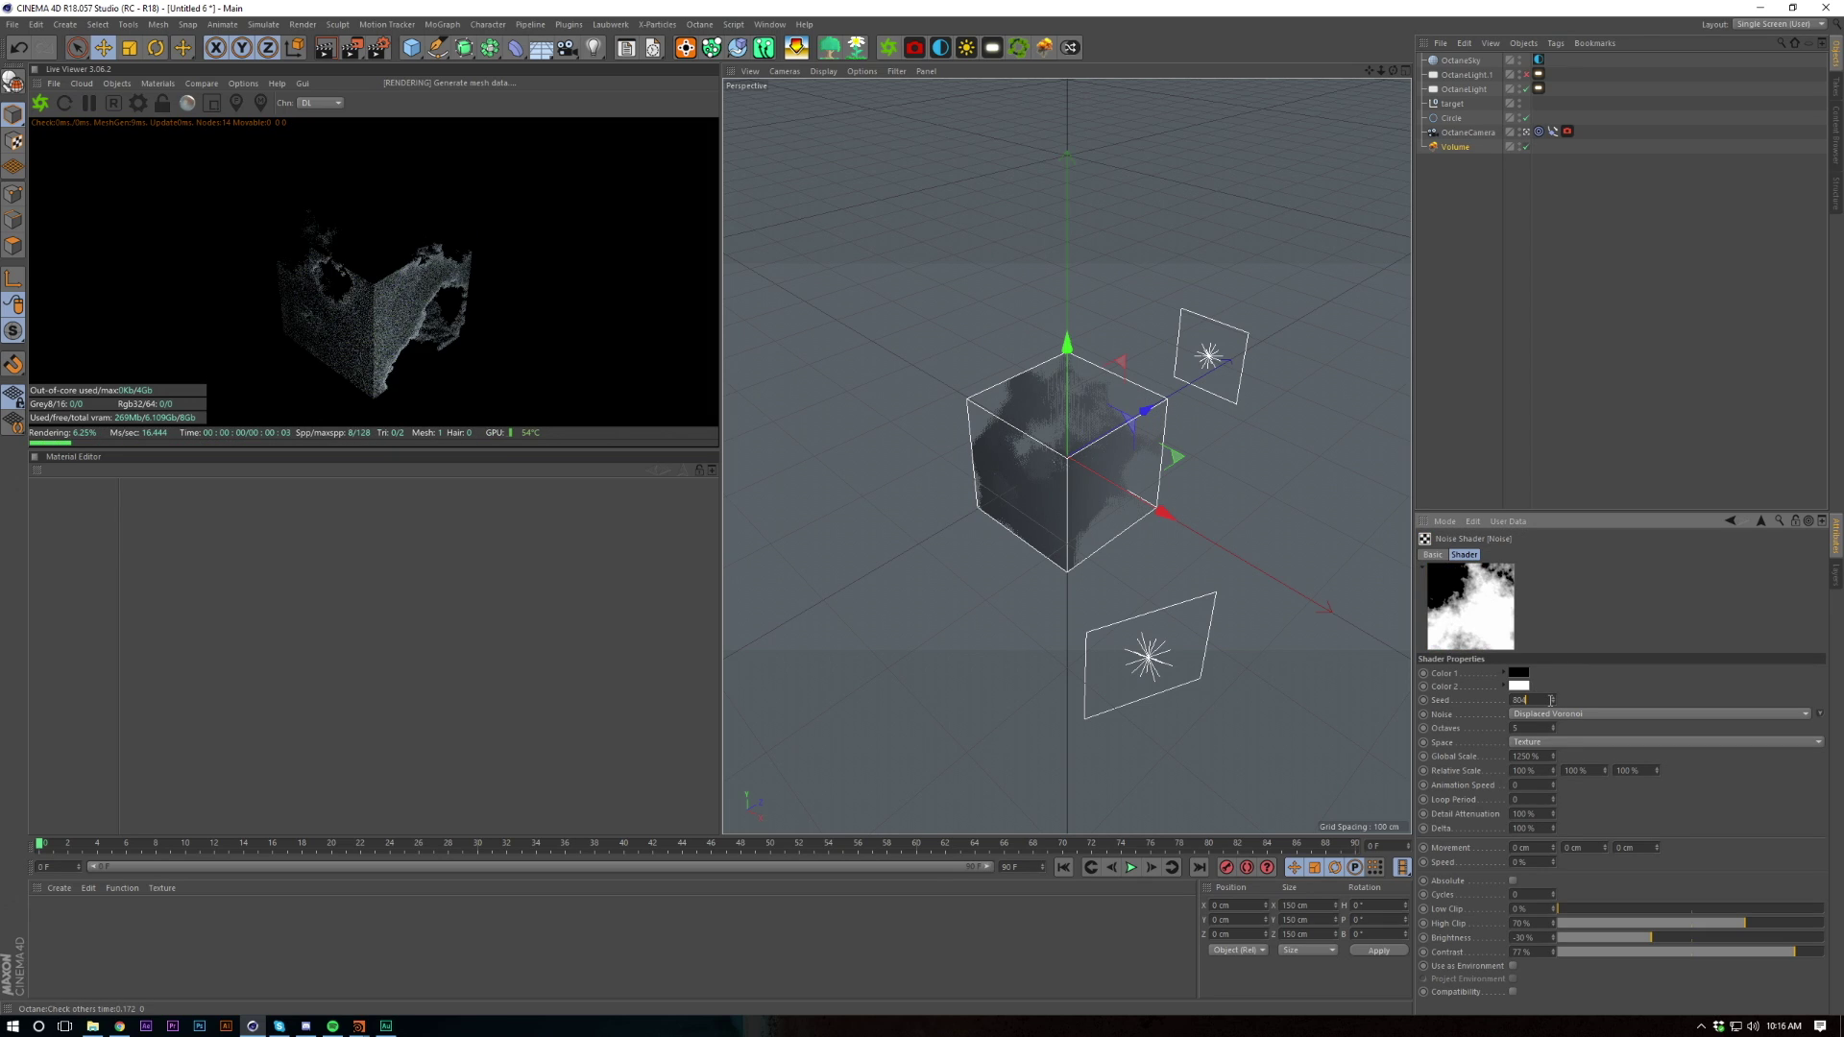
pyautogui.click(1551, 698)
pyautogui.click(1551, 699)
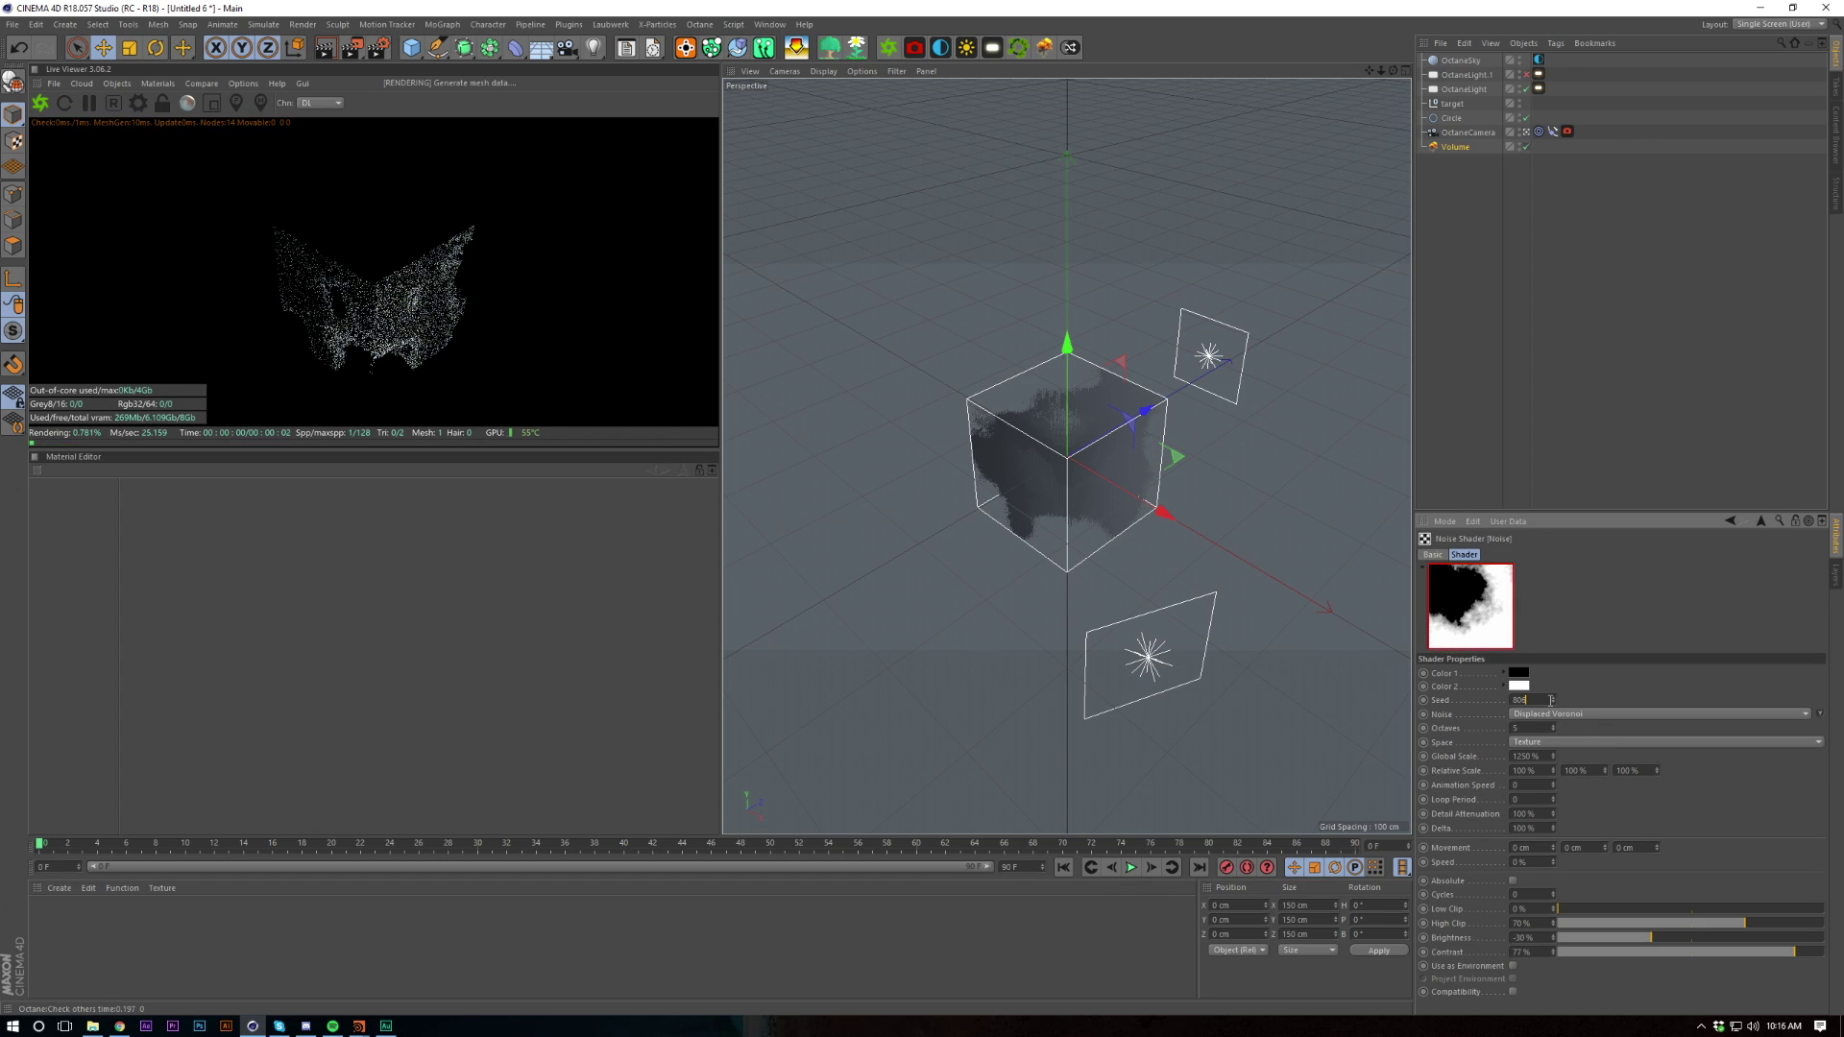
pyautogui.click(1551, 698)
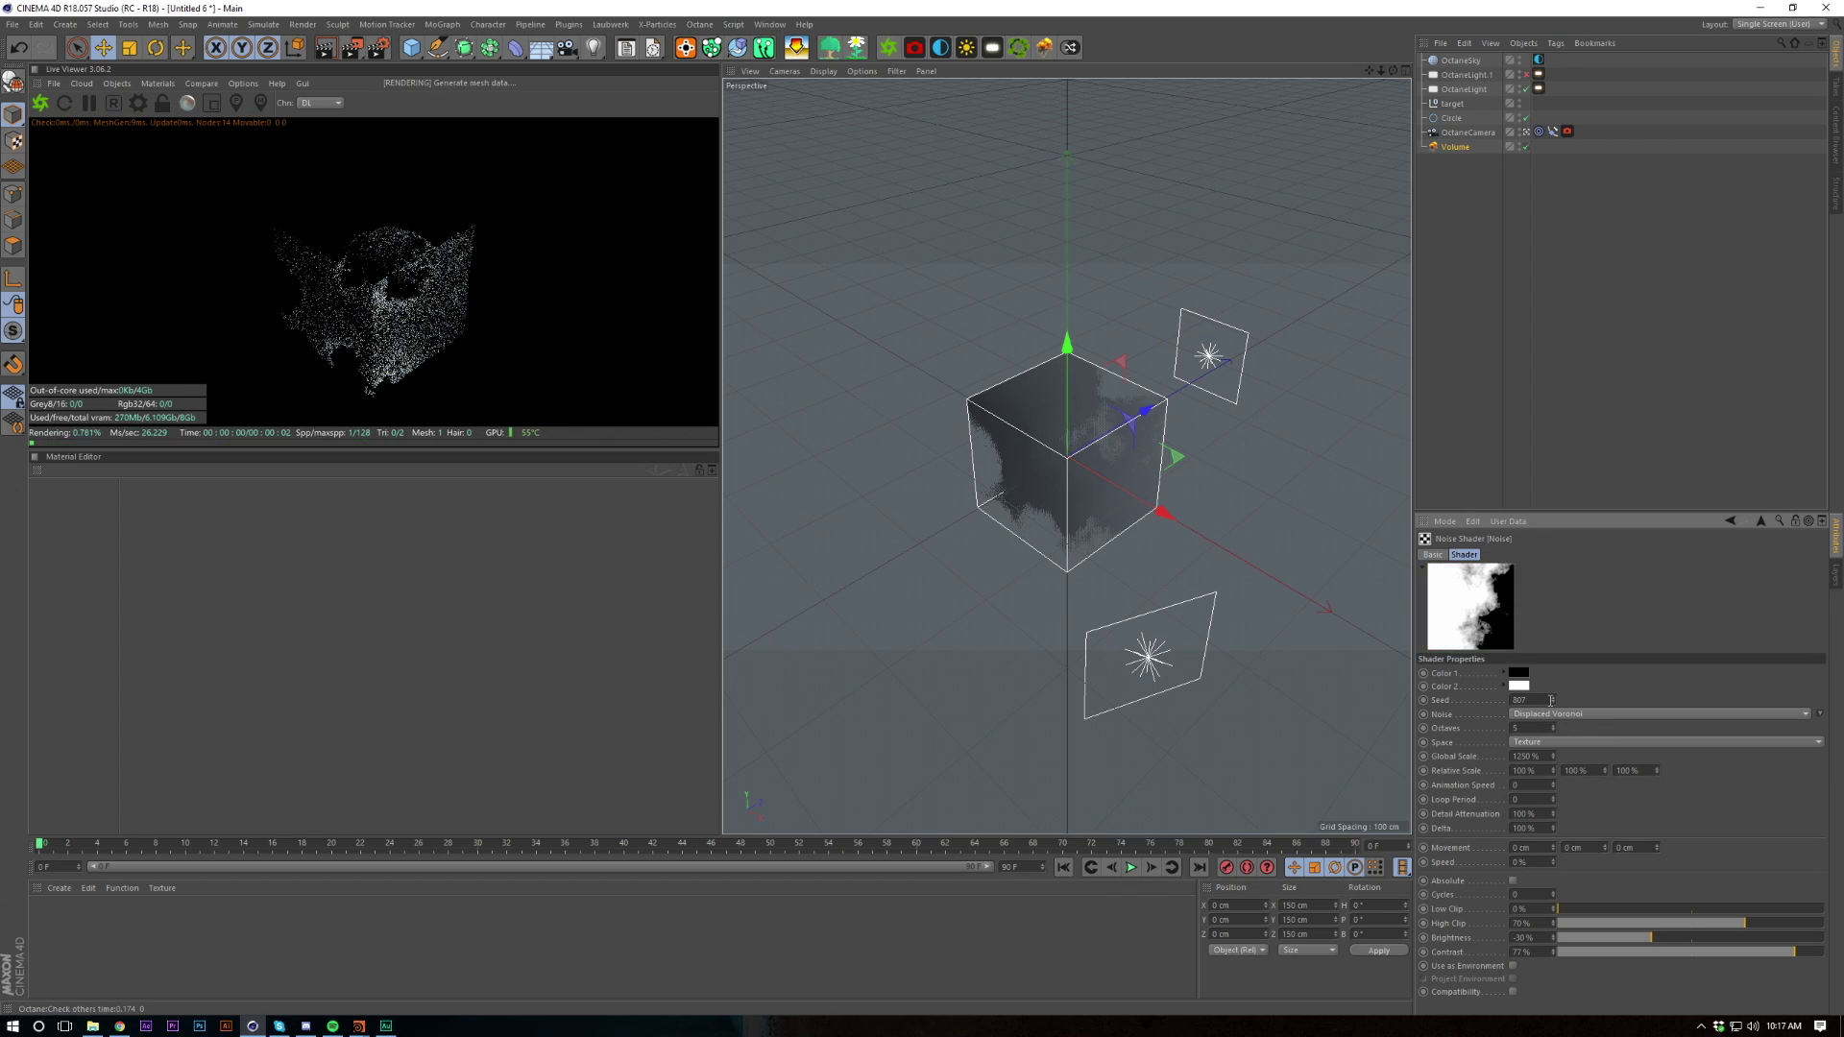
pyautogui.click(1552, 698)
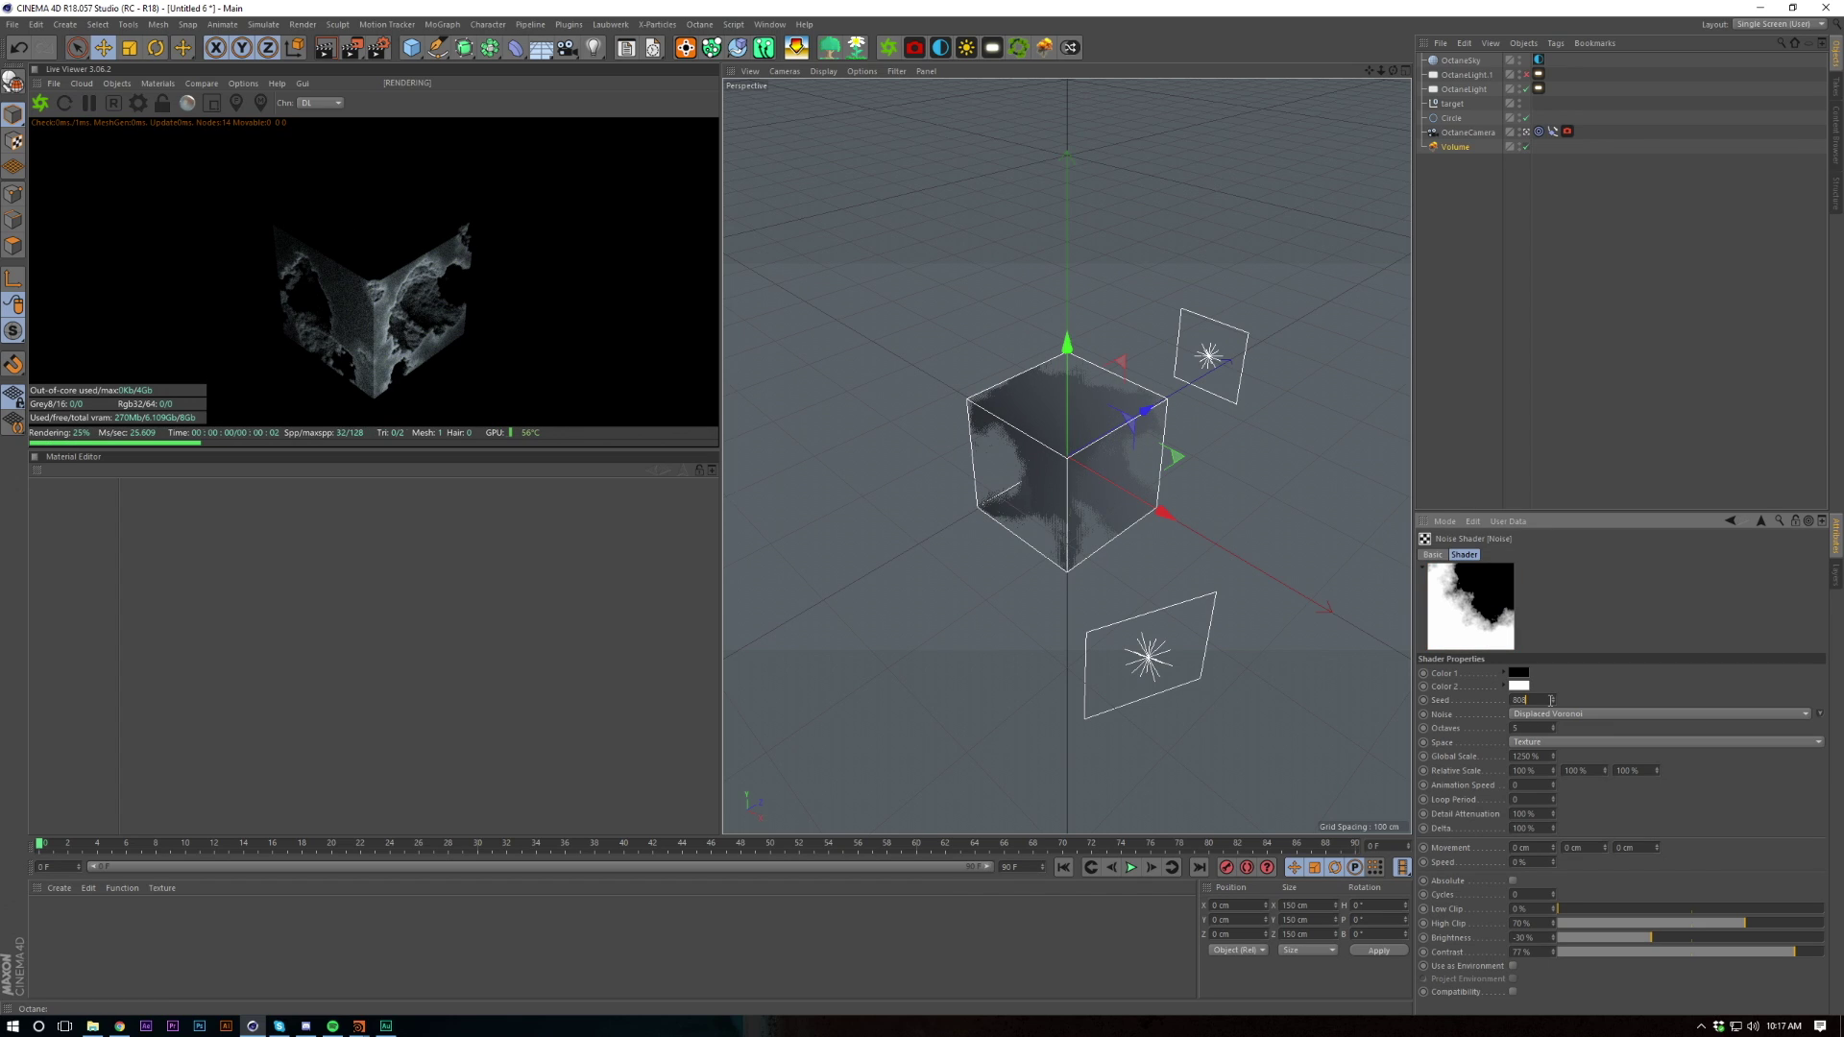
pyautogui.click(1551, 699)
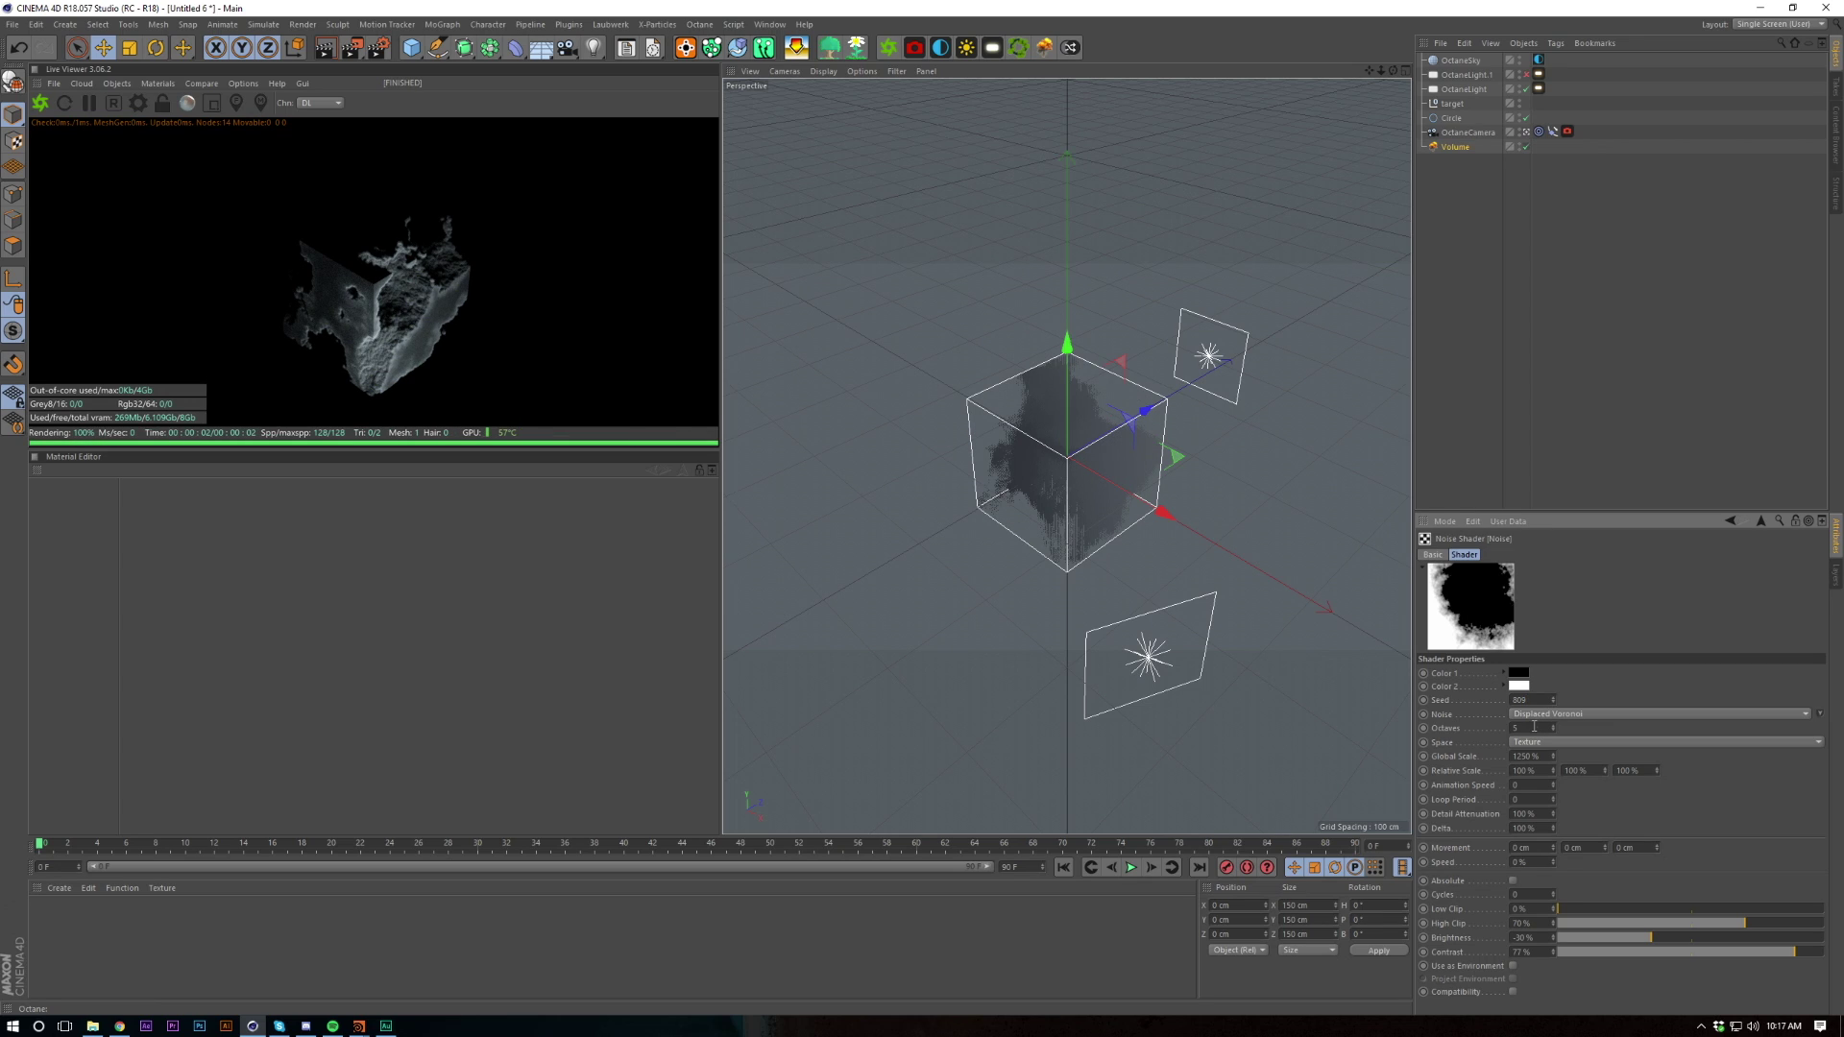
# Keep raising the noise Seed up to 837 while watching the fog pattern in the render
pyautogui.scroll(1, 1527, 701)
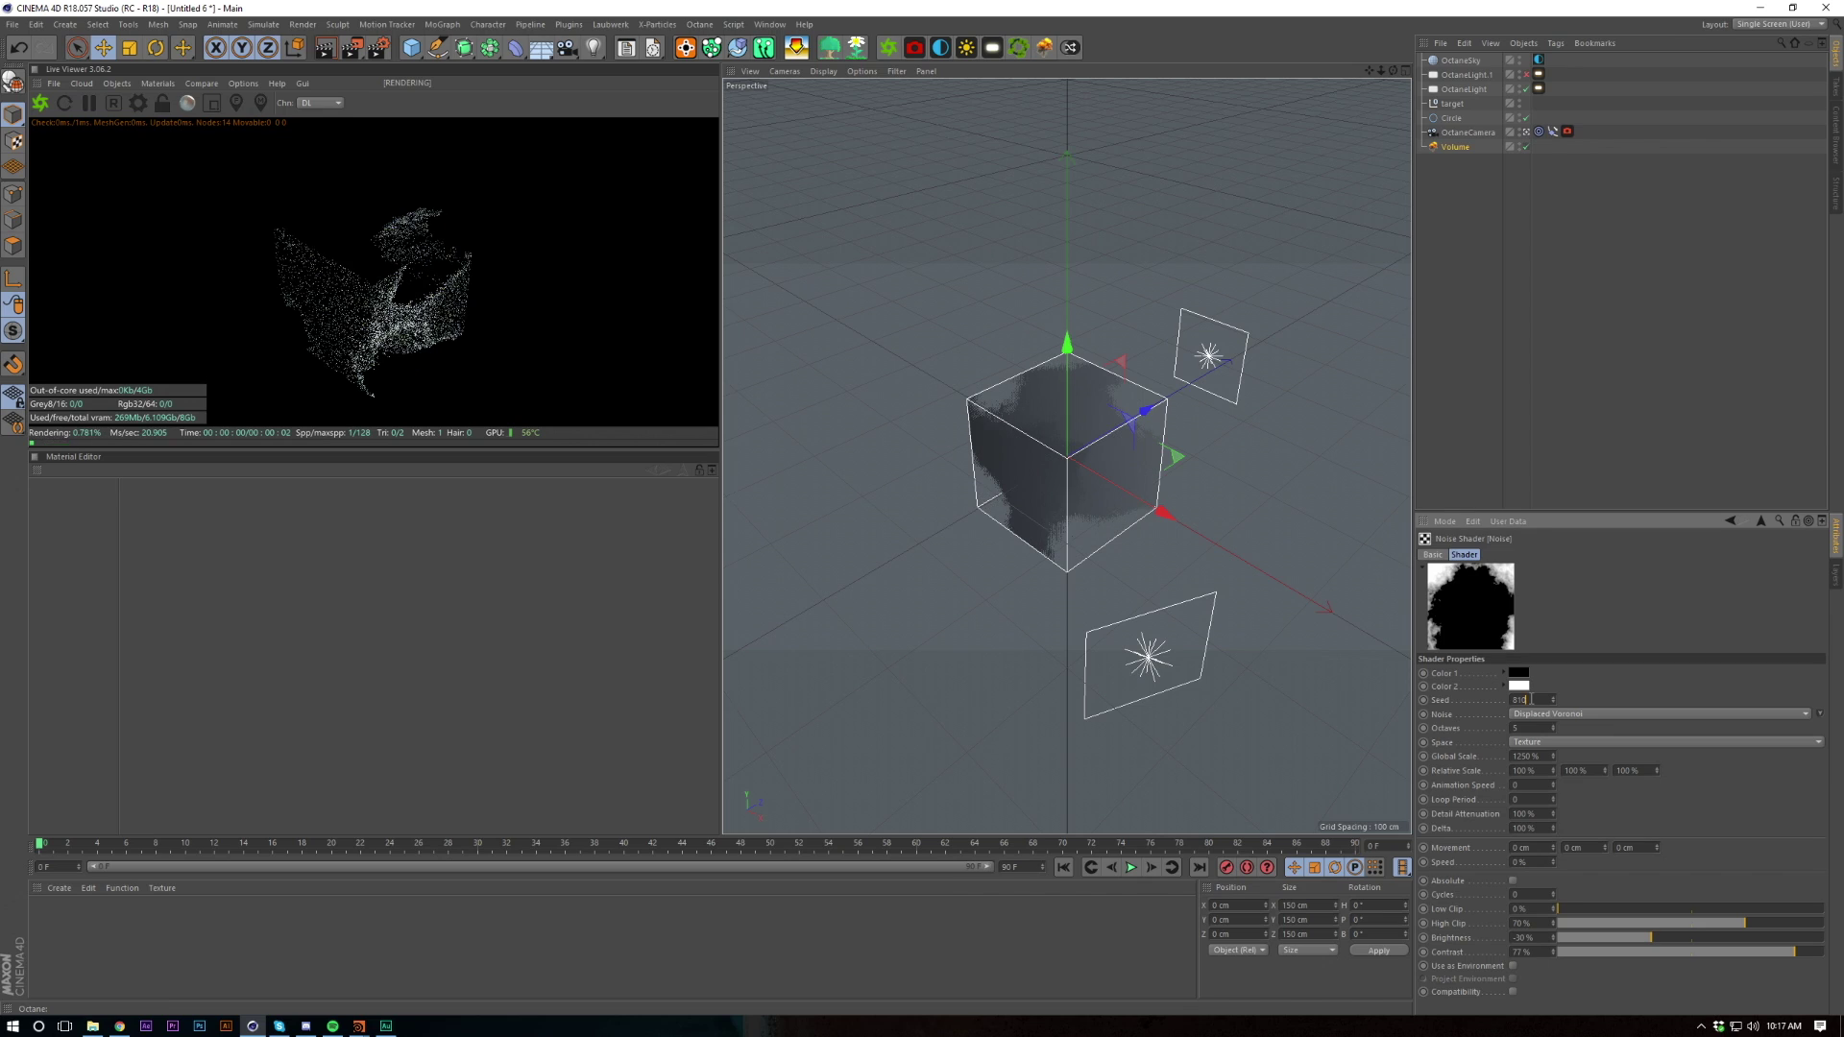
pyautogui.scroll(1, 1533, 701)
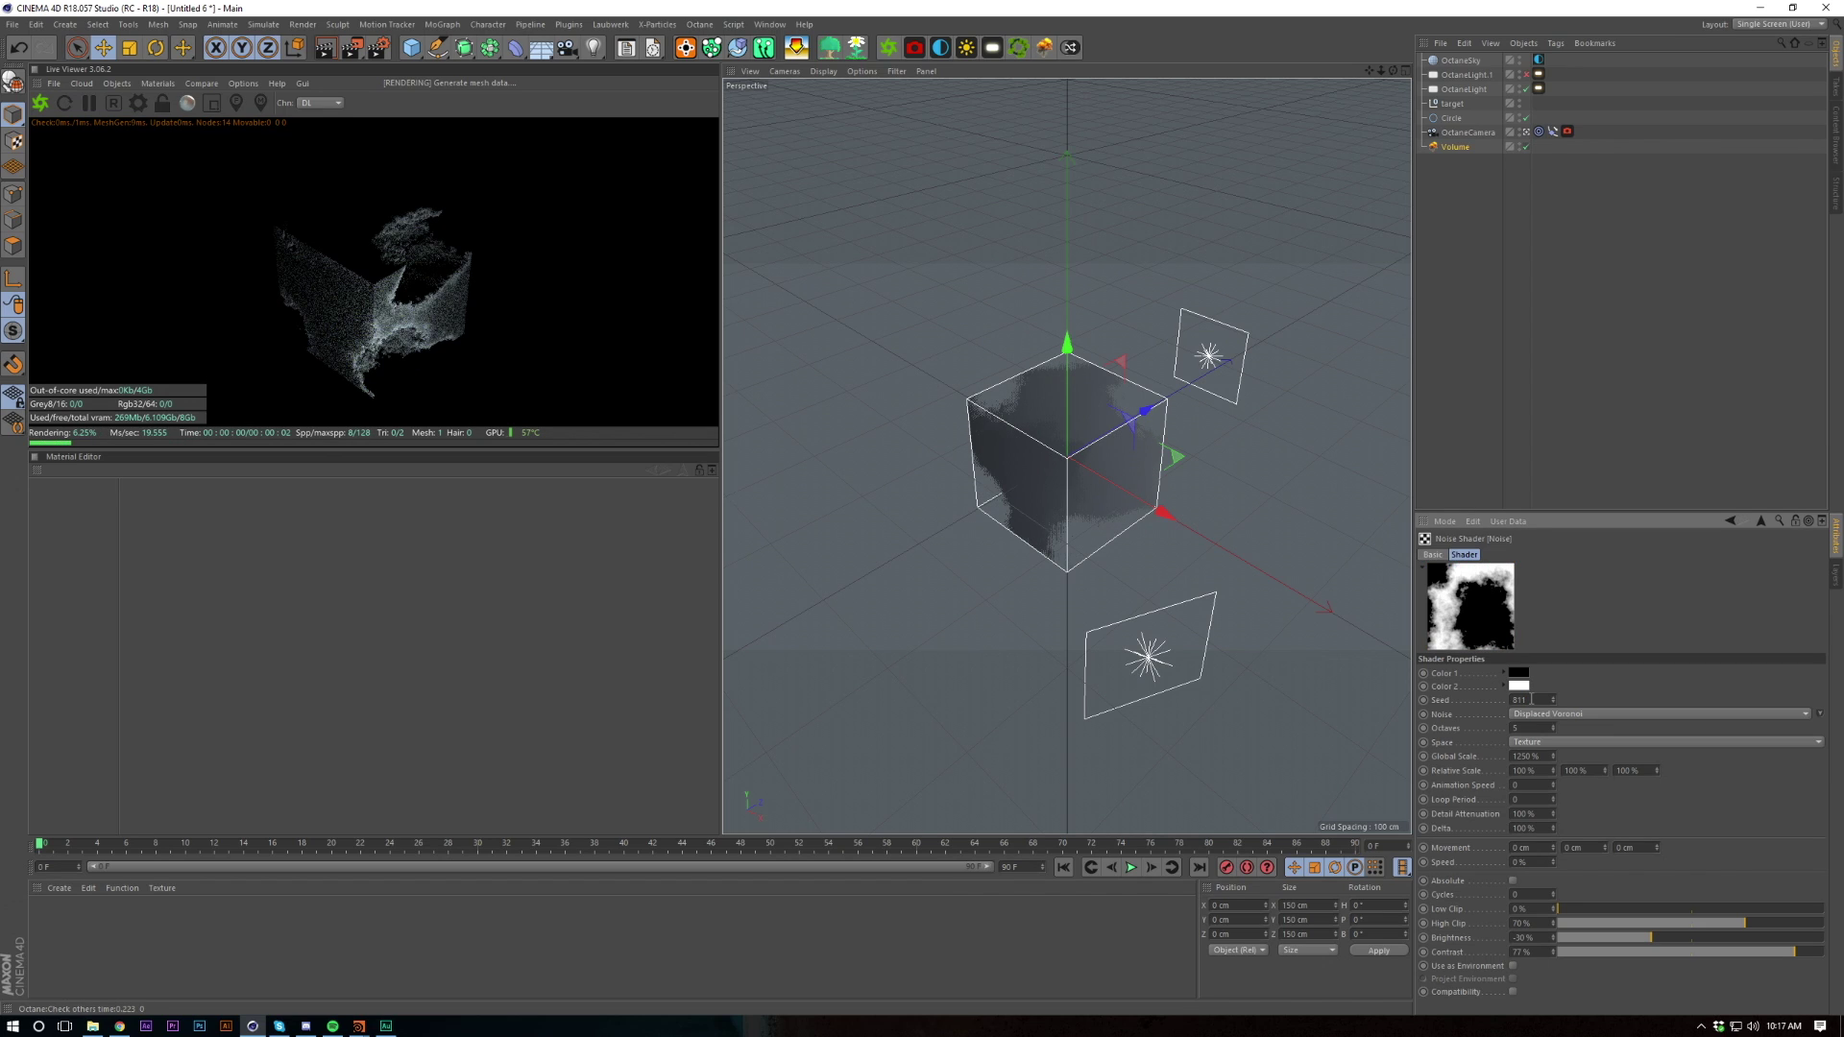
pyautogui.scroll(1, 1532, 700)
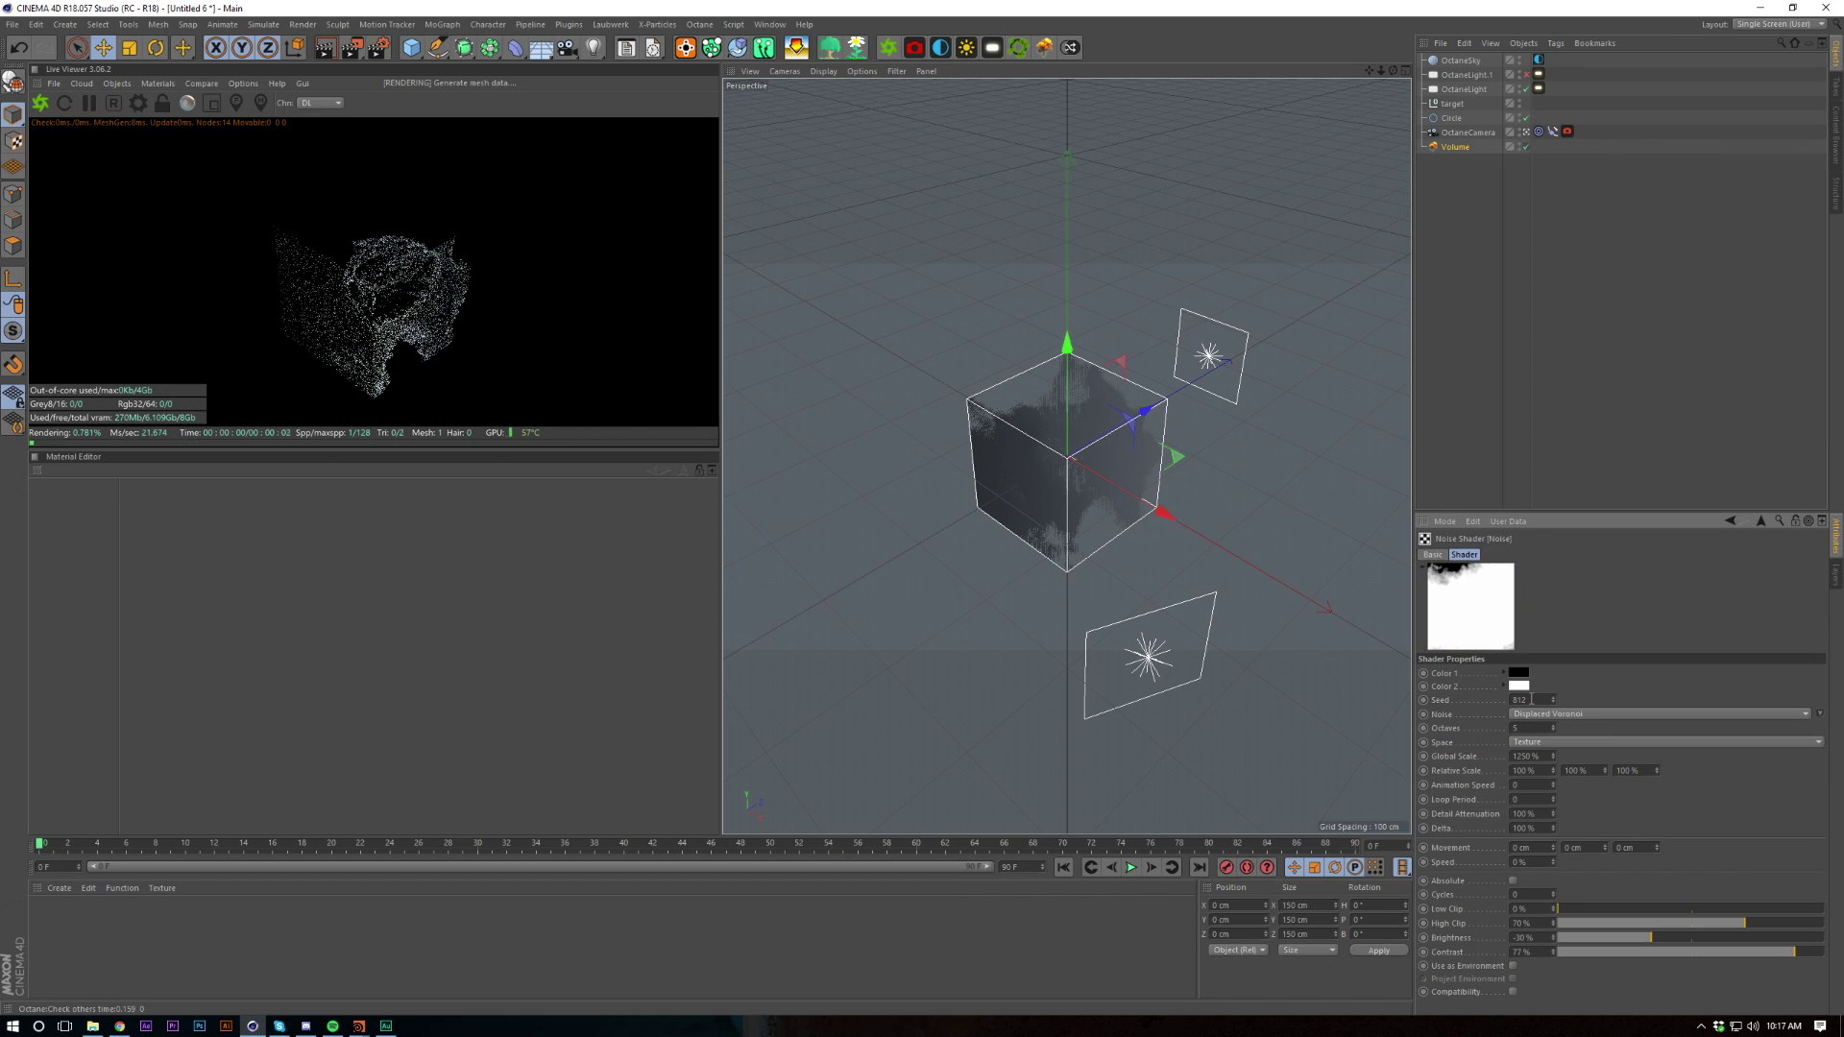
pyautogui.scroll(1, 1533, 700)
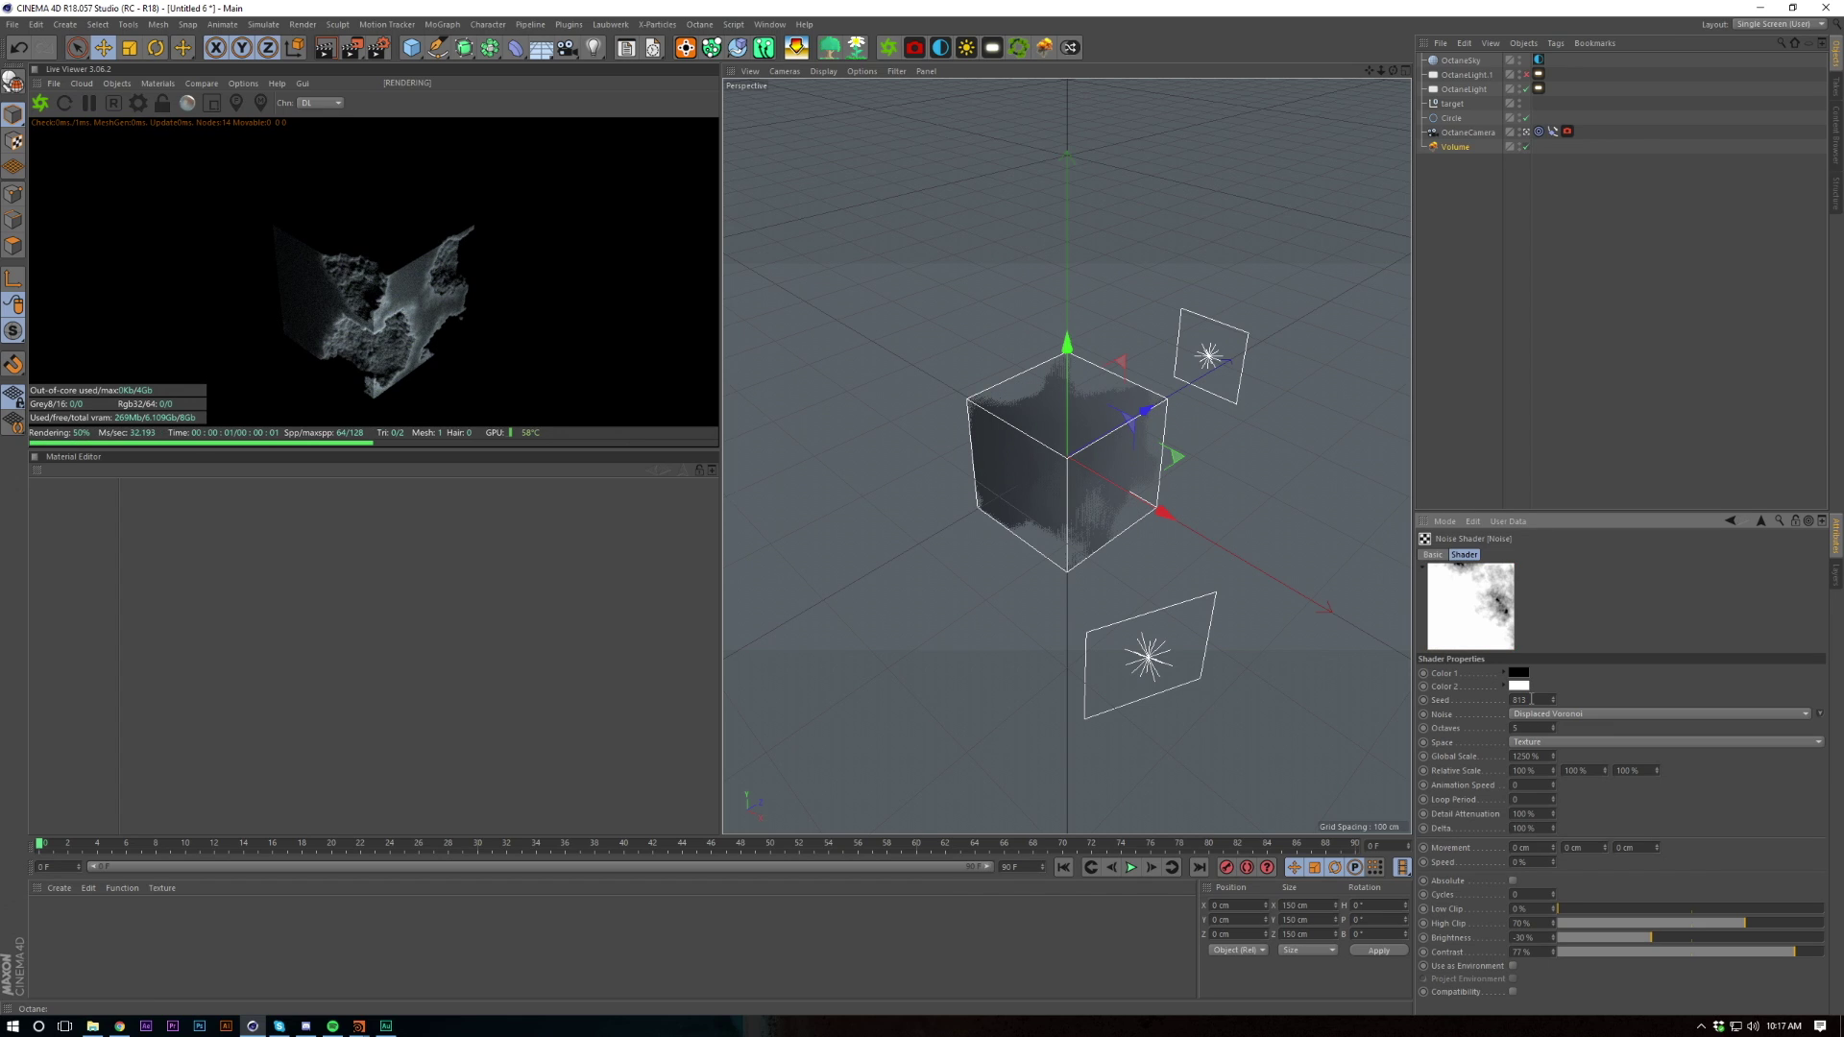
pyautogui.scroll(1, 1533, 700)
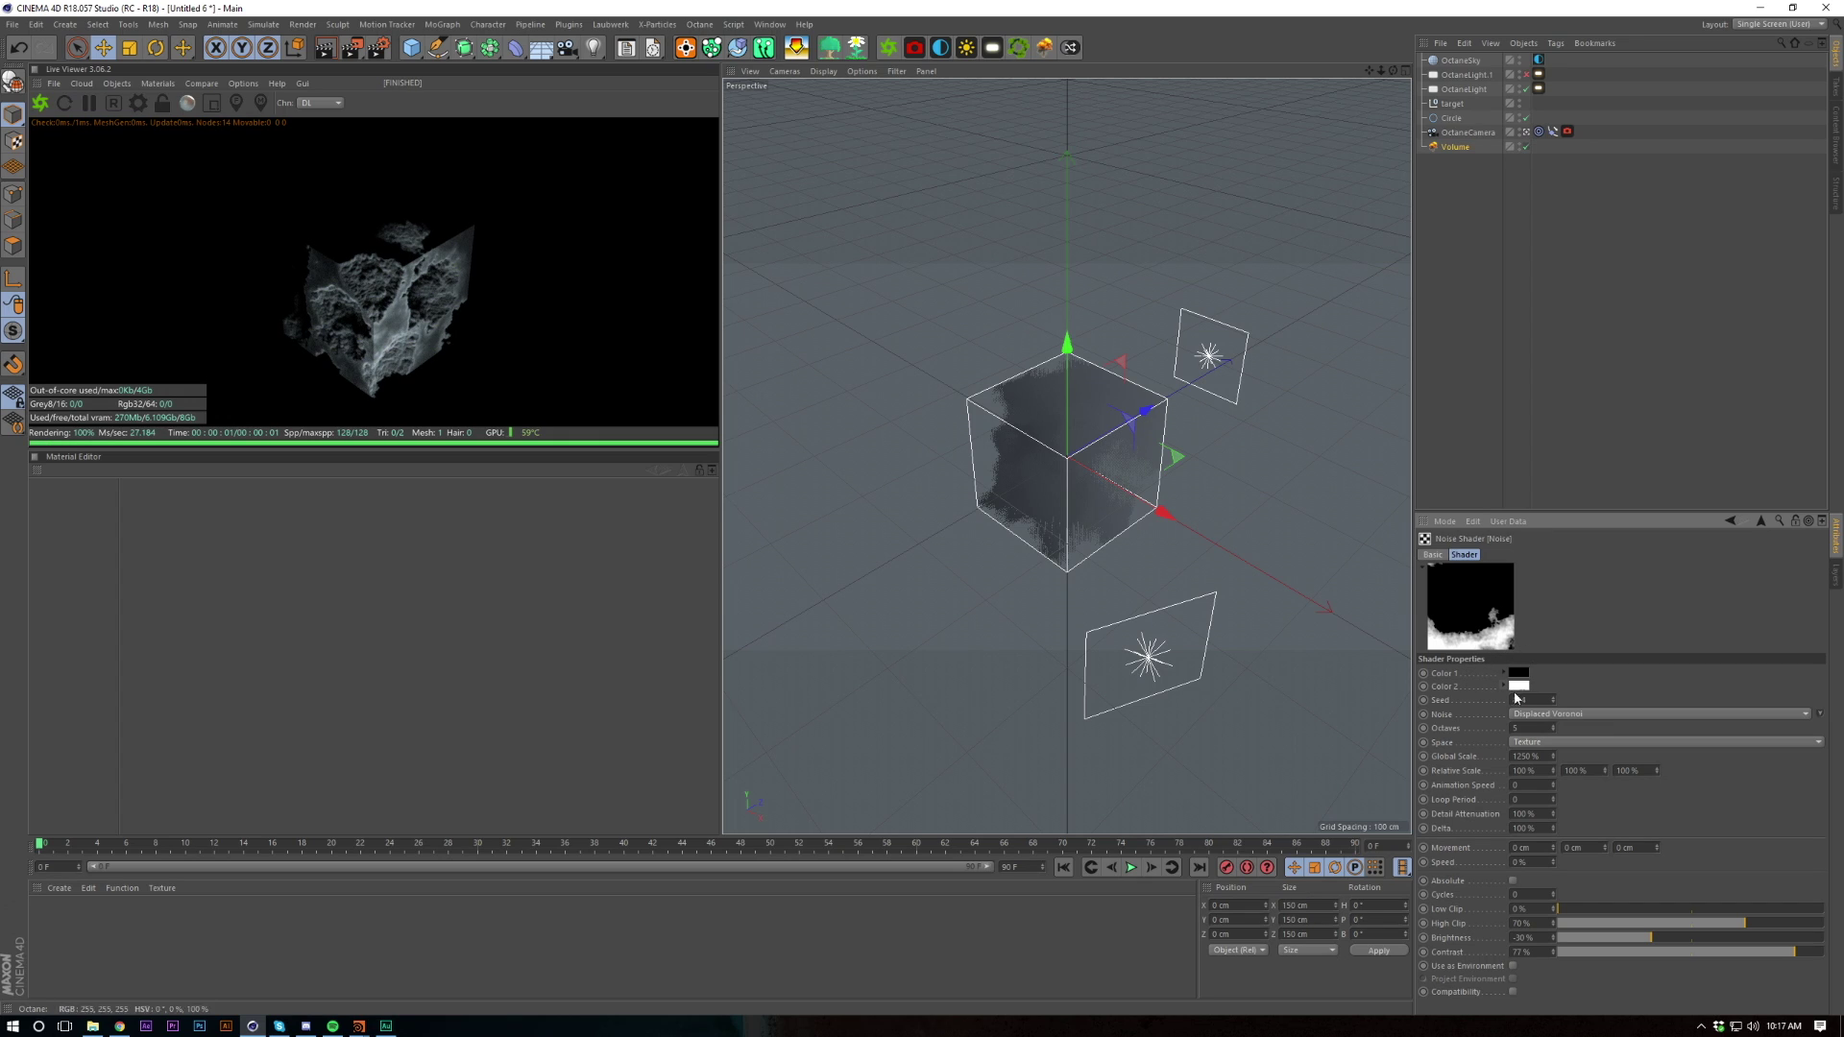
pyautogui.scroll(1, 1528, 701)
pyautogui.scroll(1, 1528, 700)
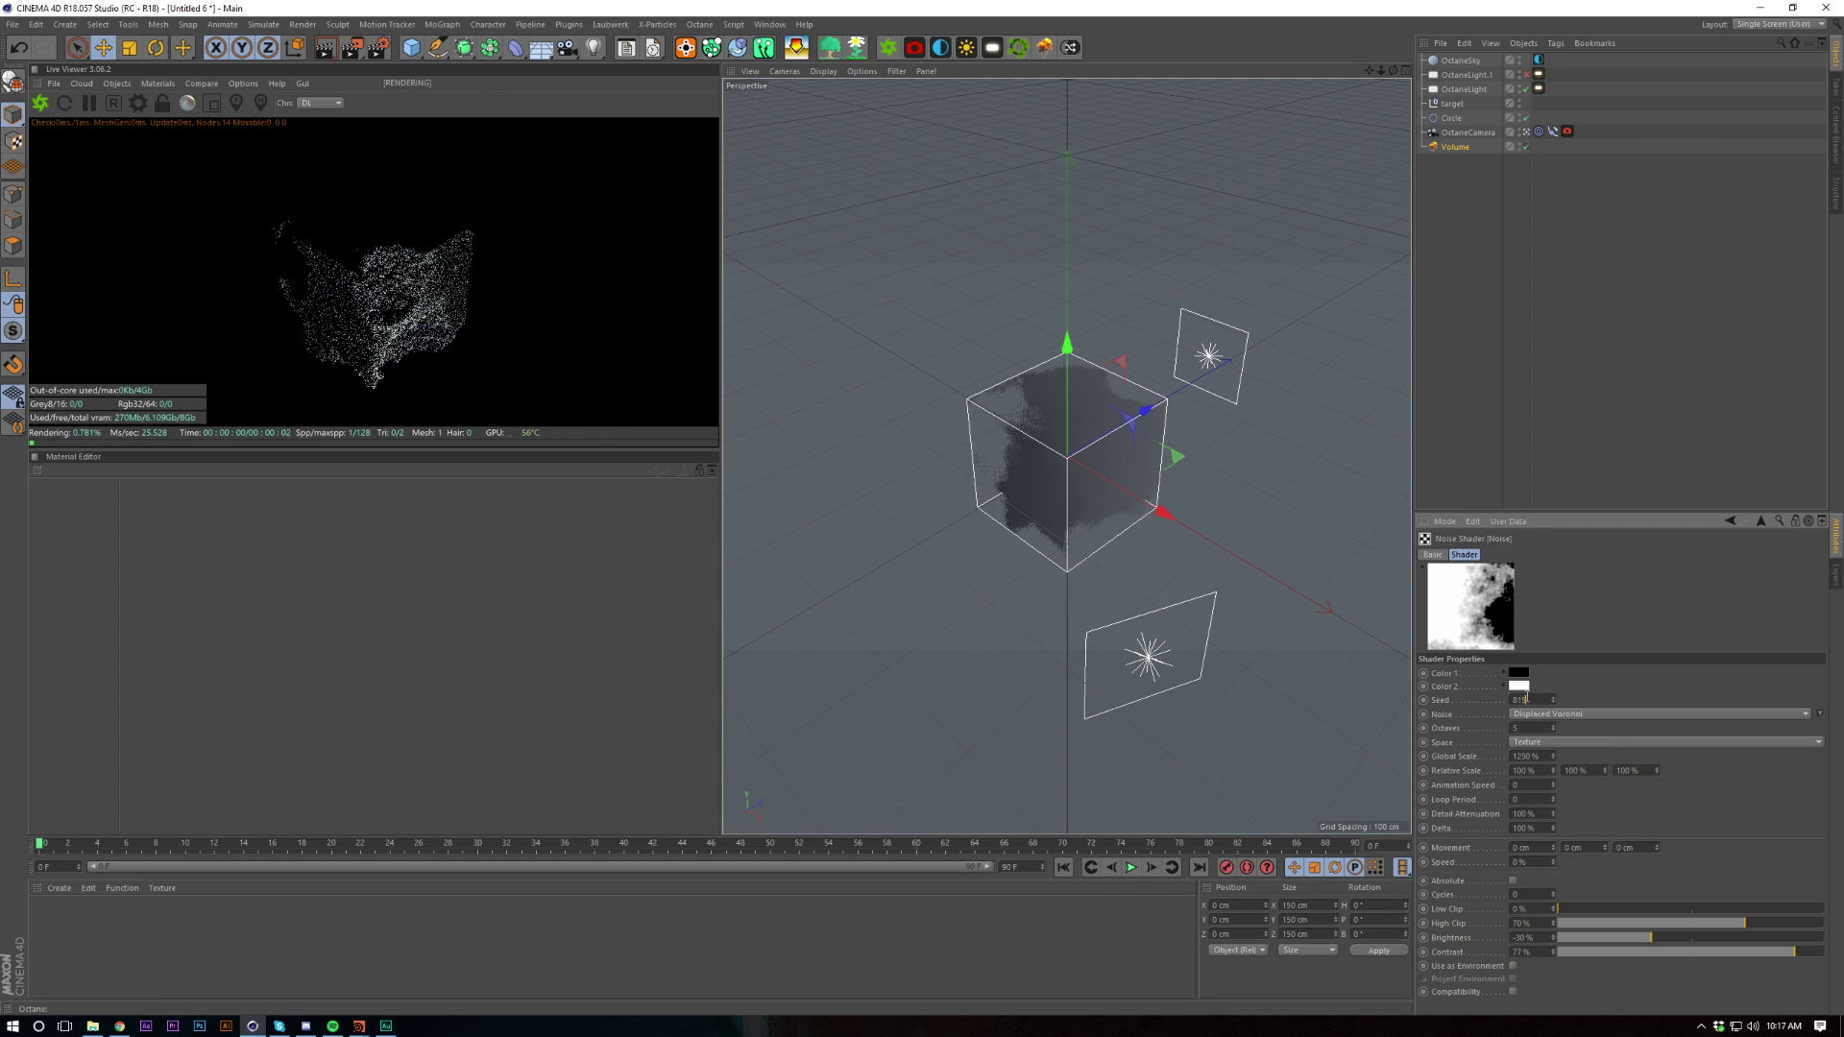
pyautogui.scroll(1, 1528, 700)
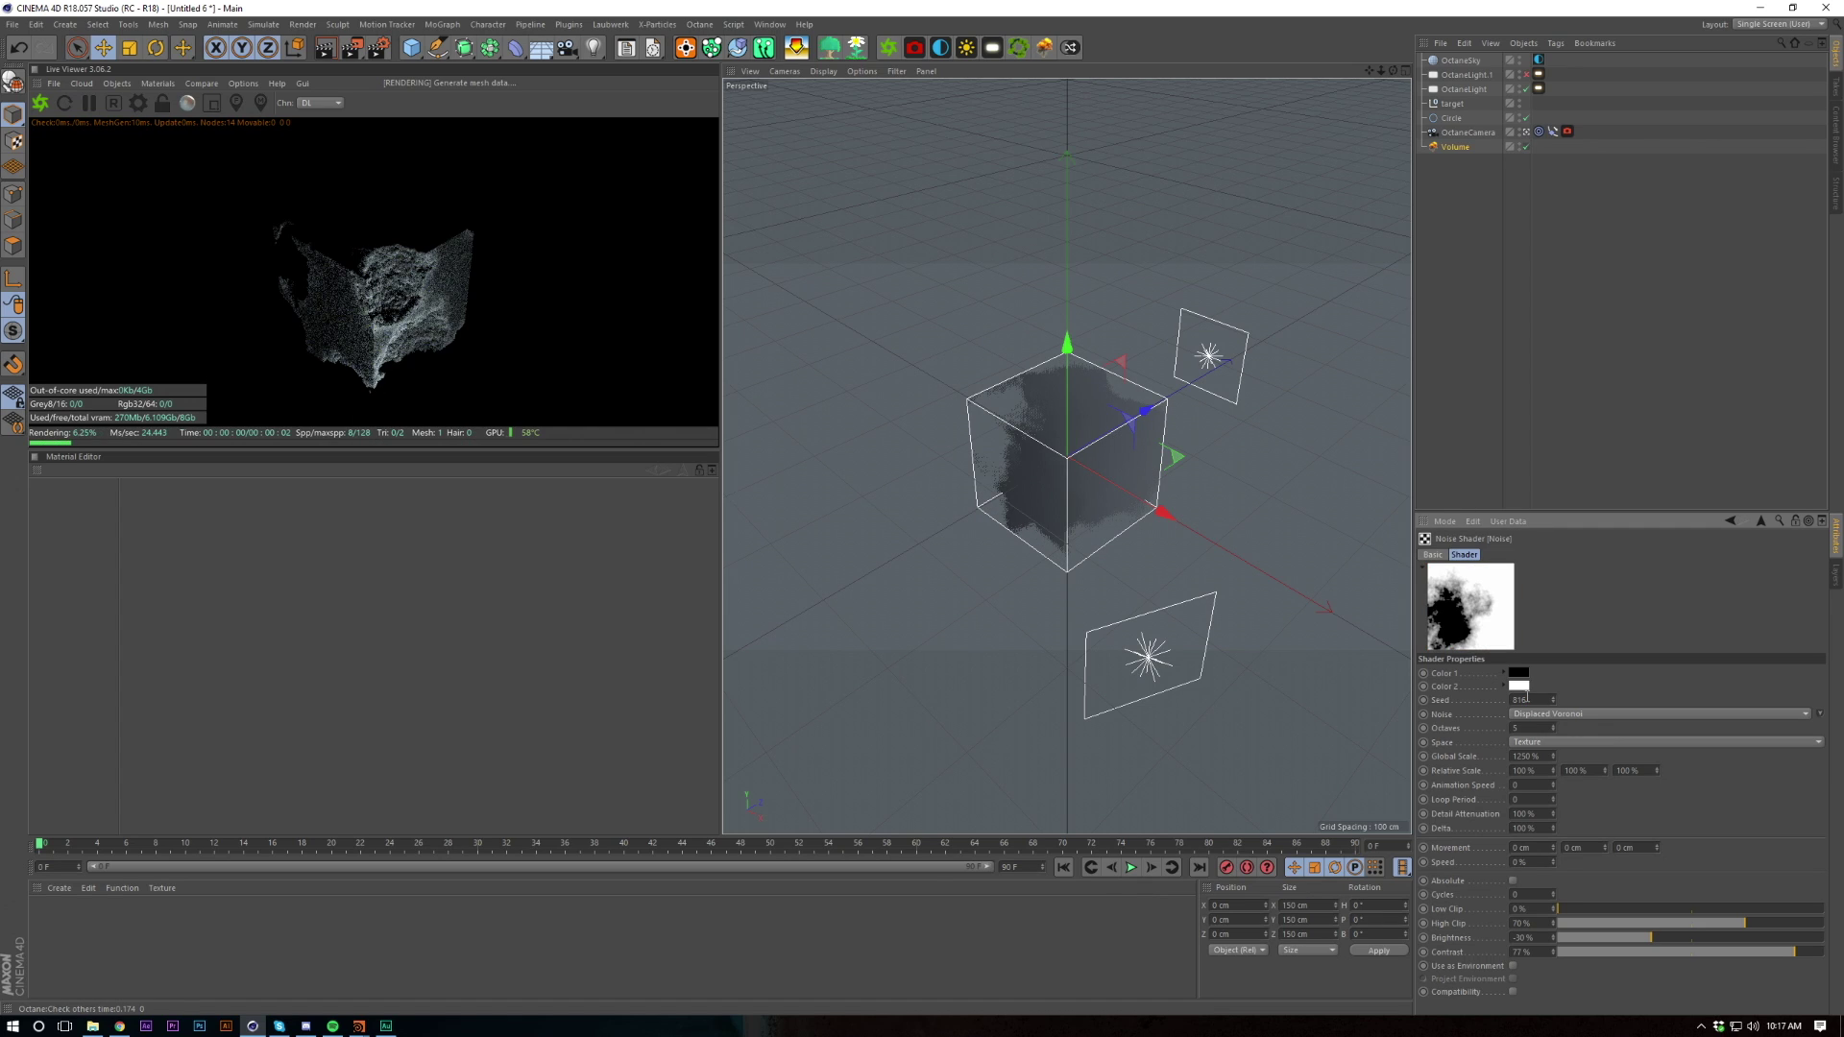
pyautogui.scroll(1, 1528, 700)
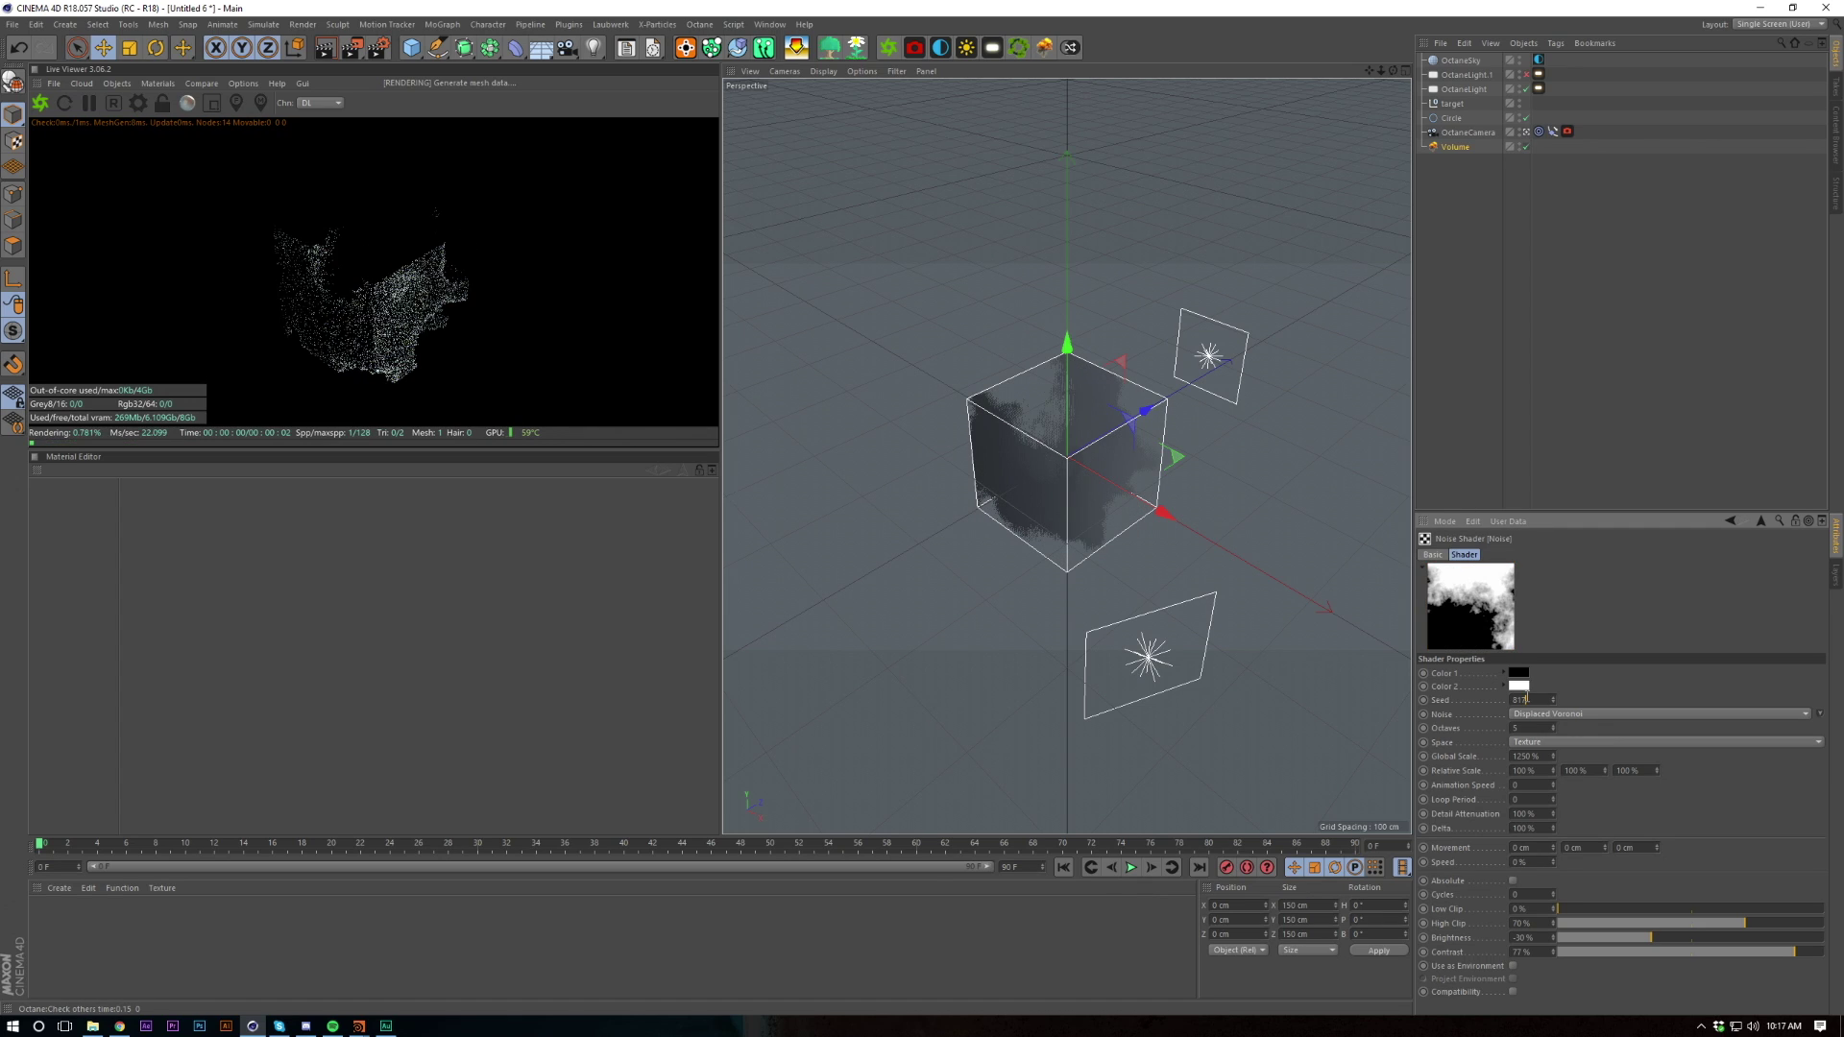
pyautogui.scroll(1, 1528, 700)
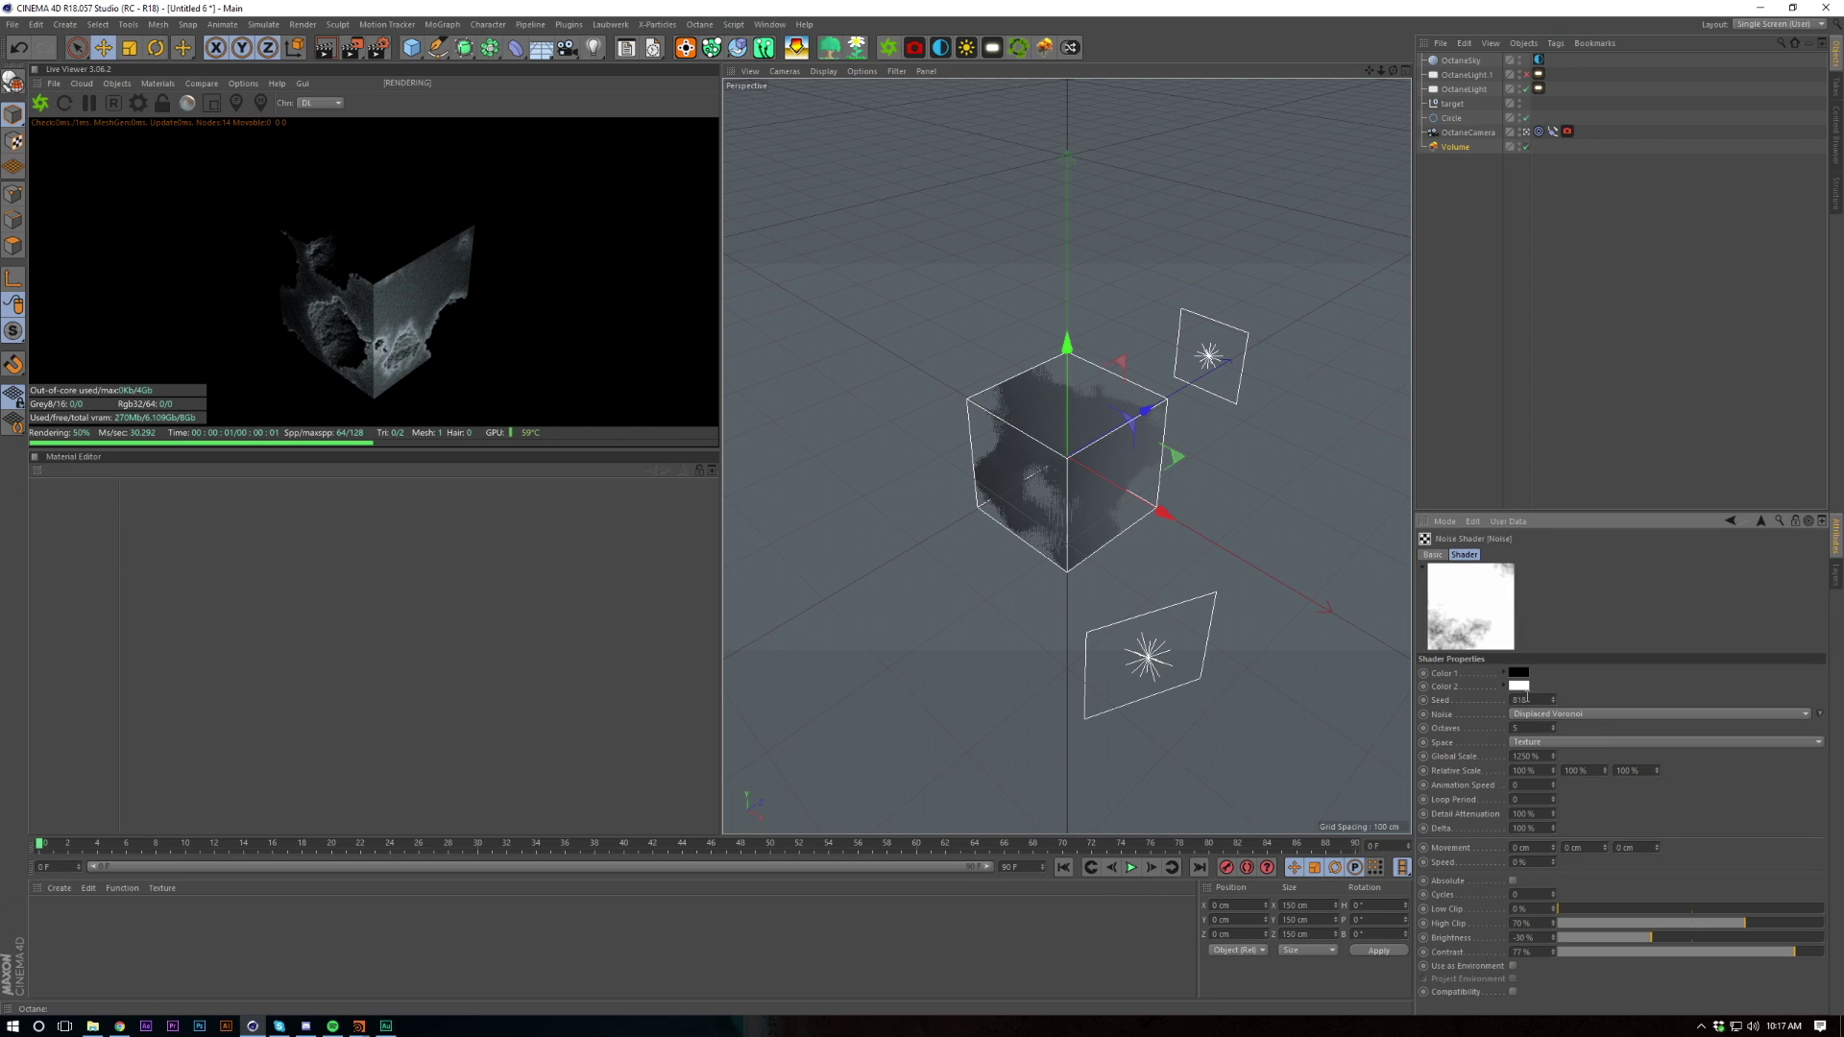
pyautogui.scroll(1, 1528, 701)
pyautogui.scroll(1, 1528, 700)
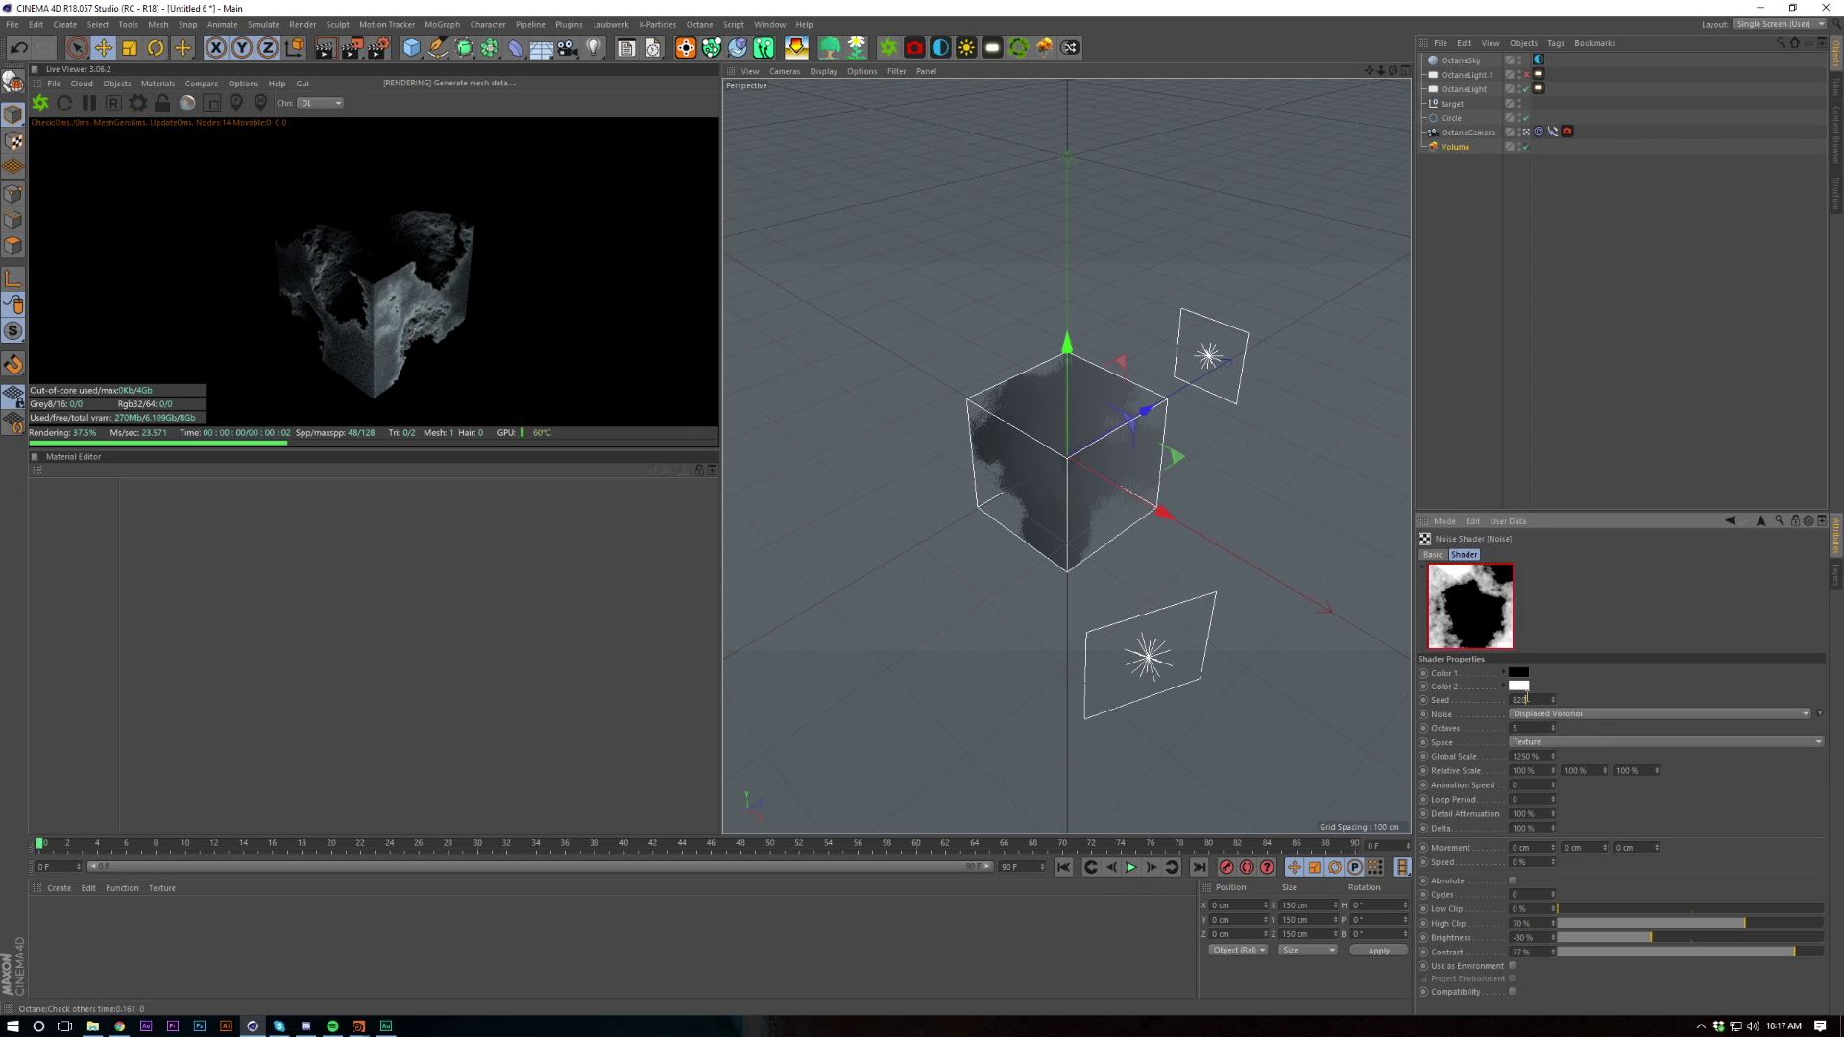
pyautogui.scroll(1, 1528, 700)
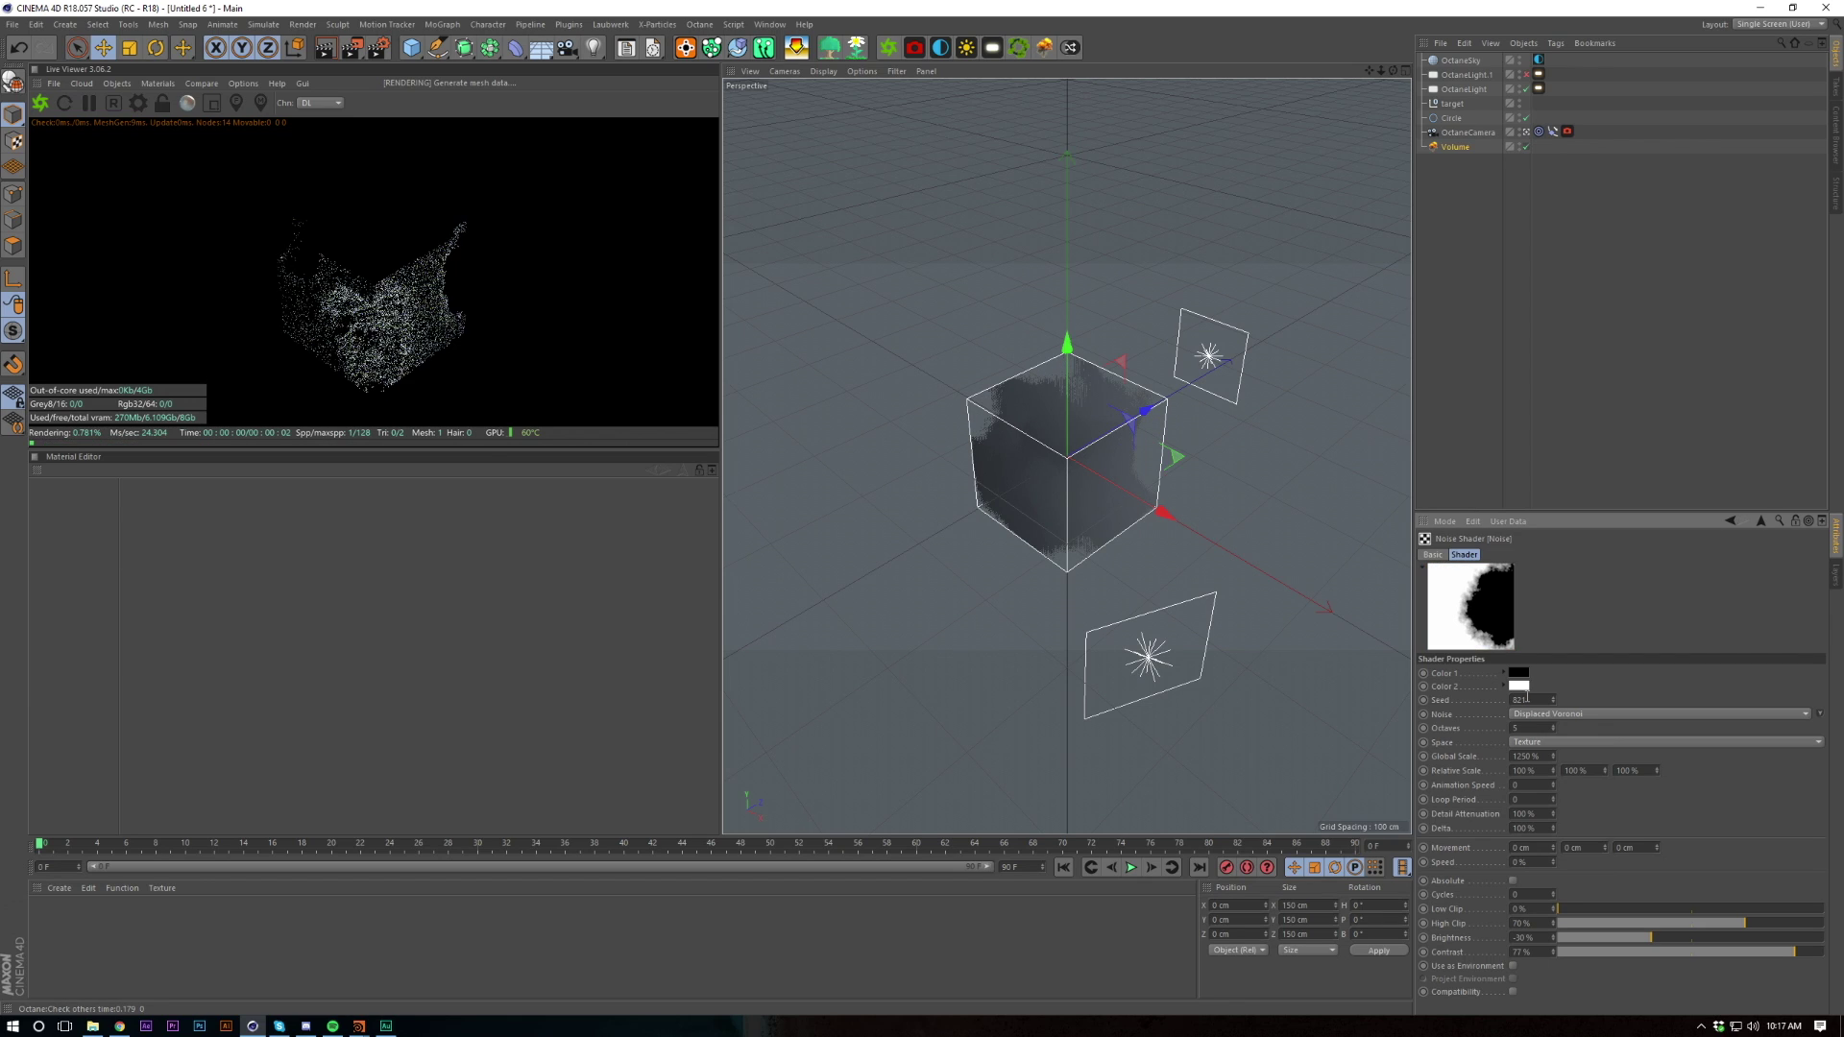
pyautogui.scroll(1, 1528, 700)
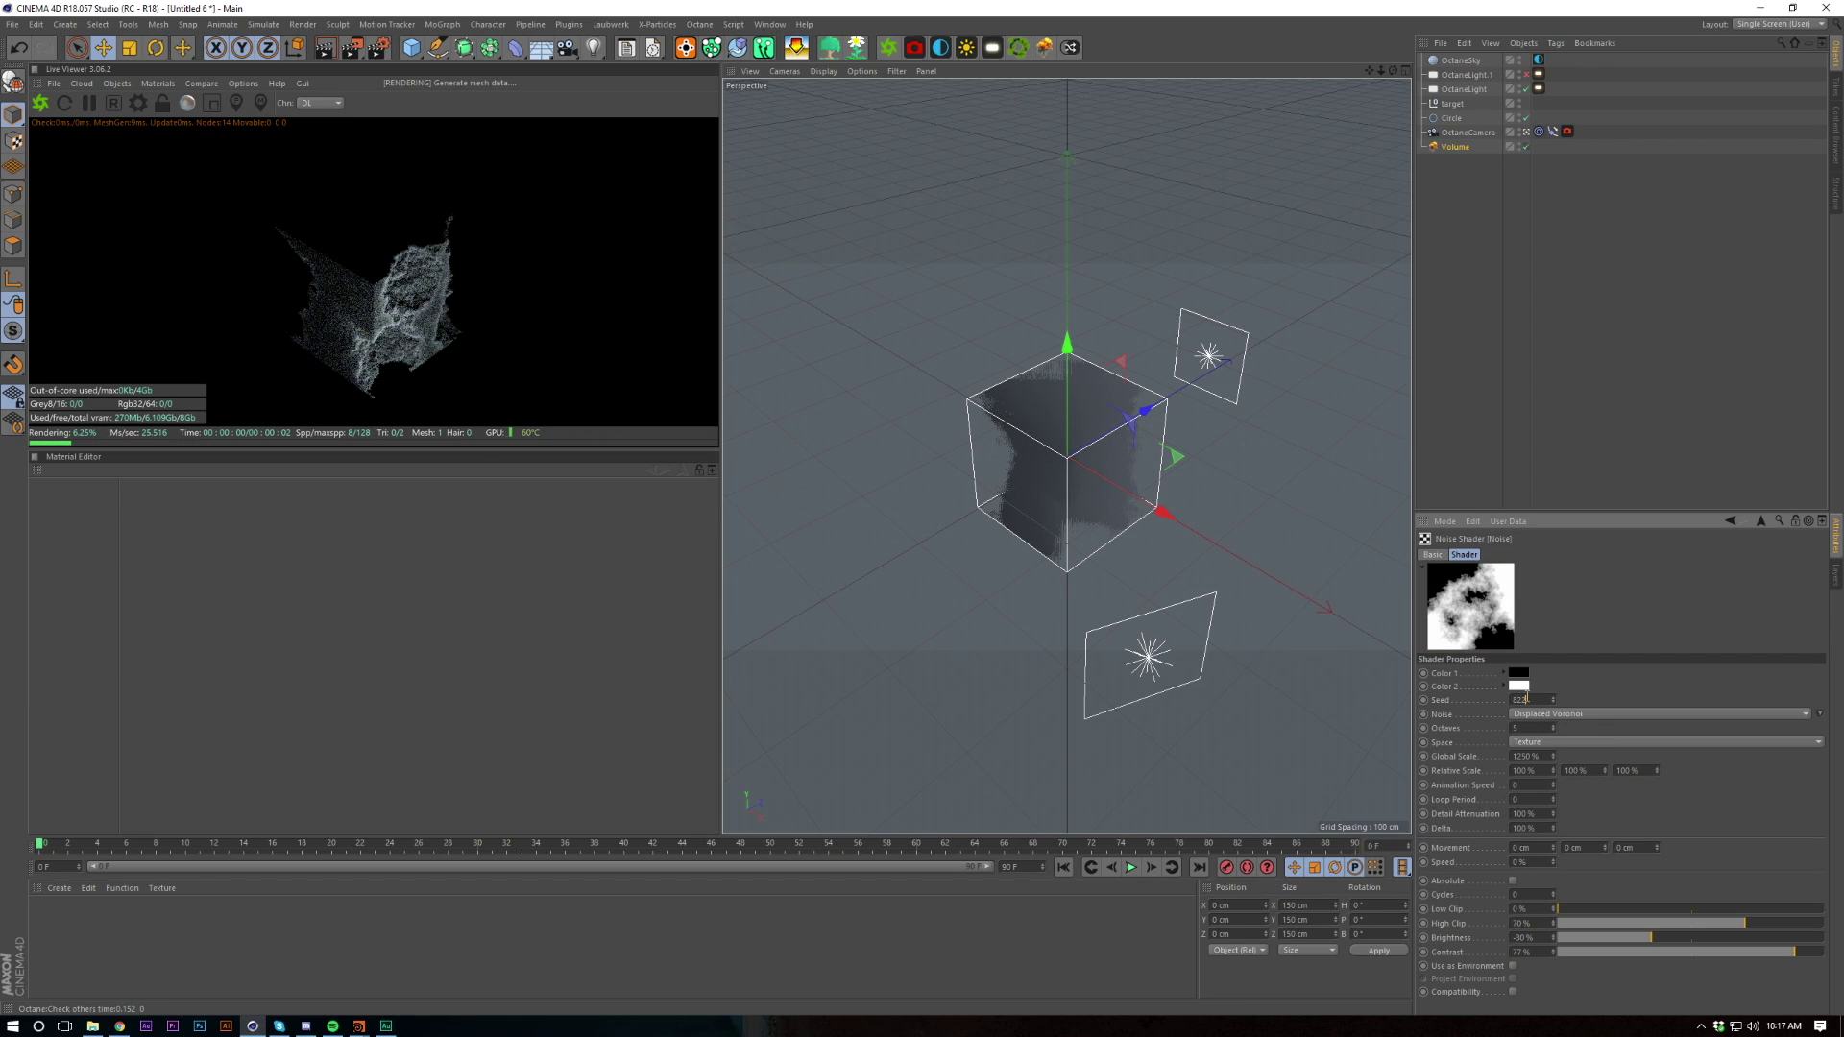
pyautogui.scroll(1, 1527, 701)
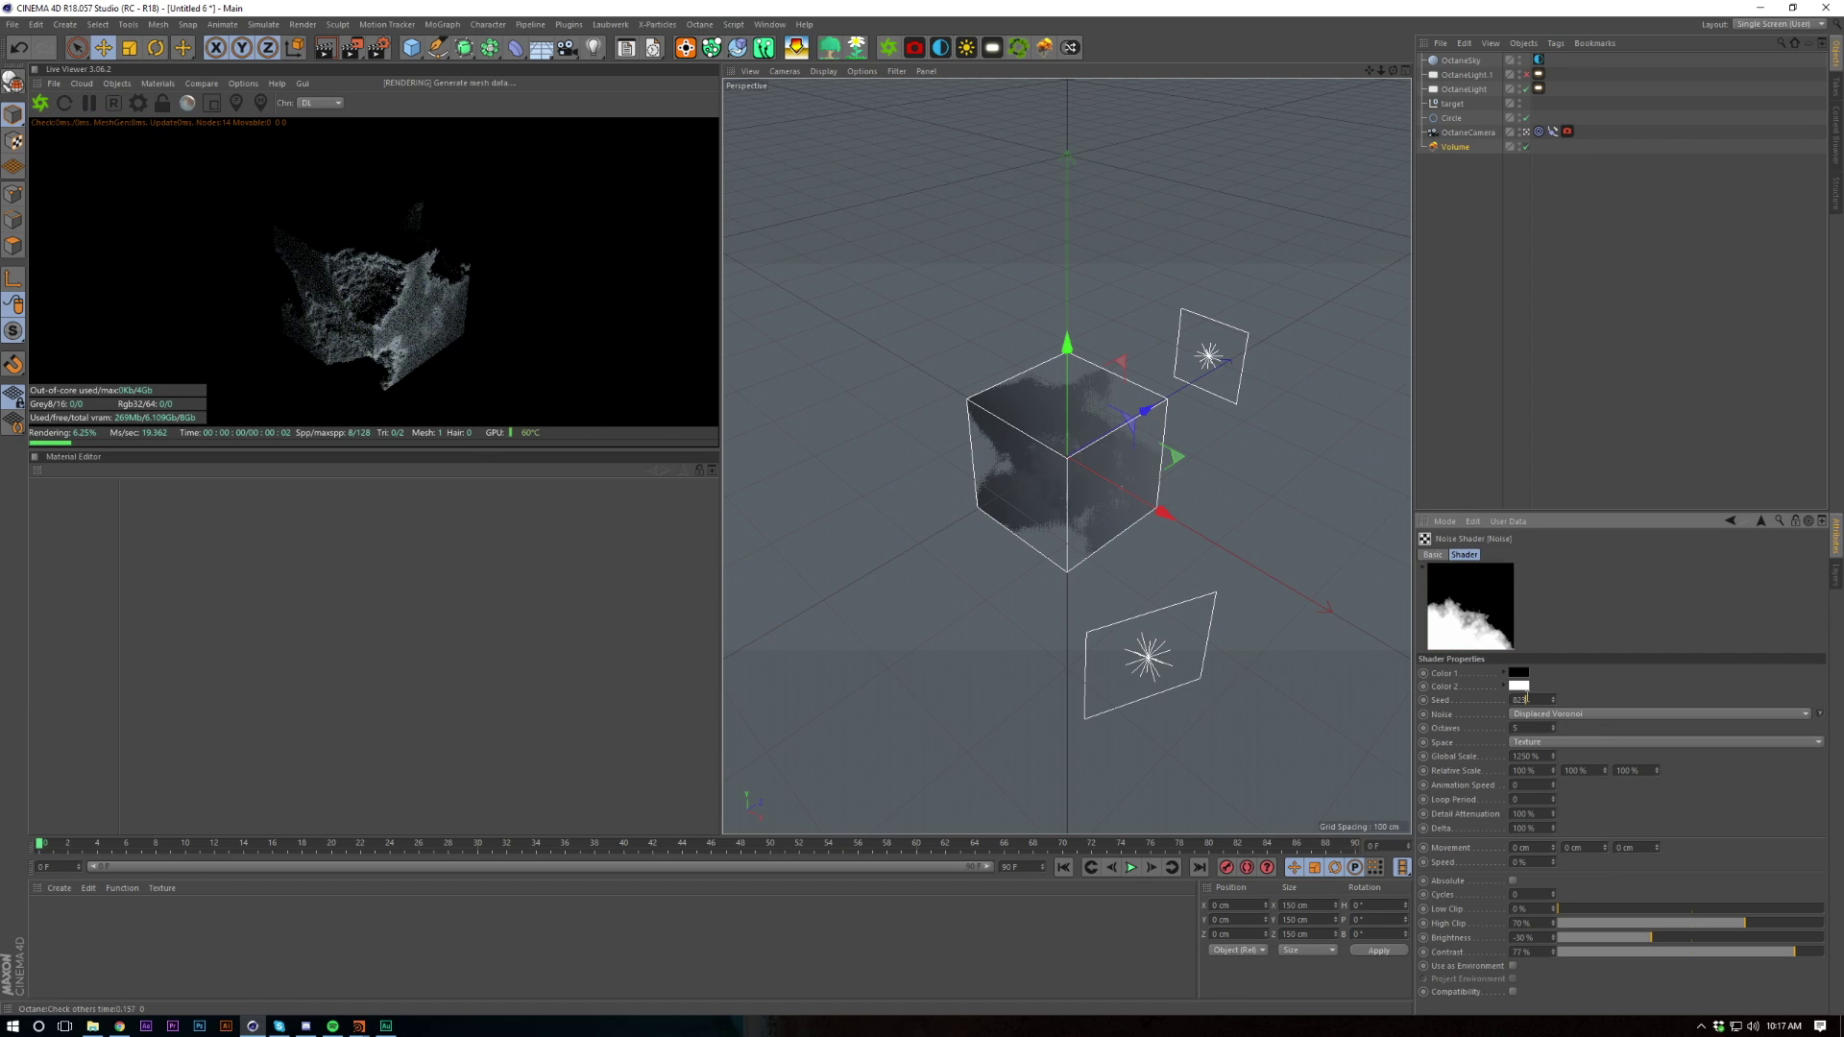
pyautogui.scroll(1, 1528, 700)
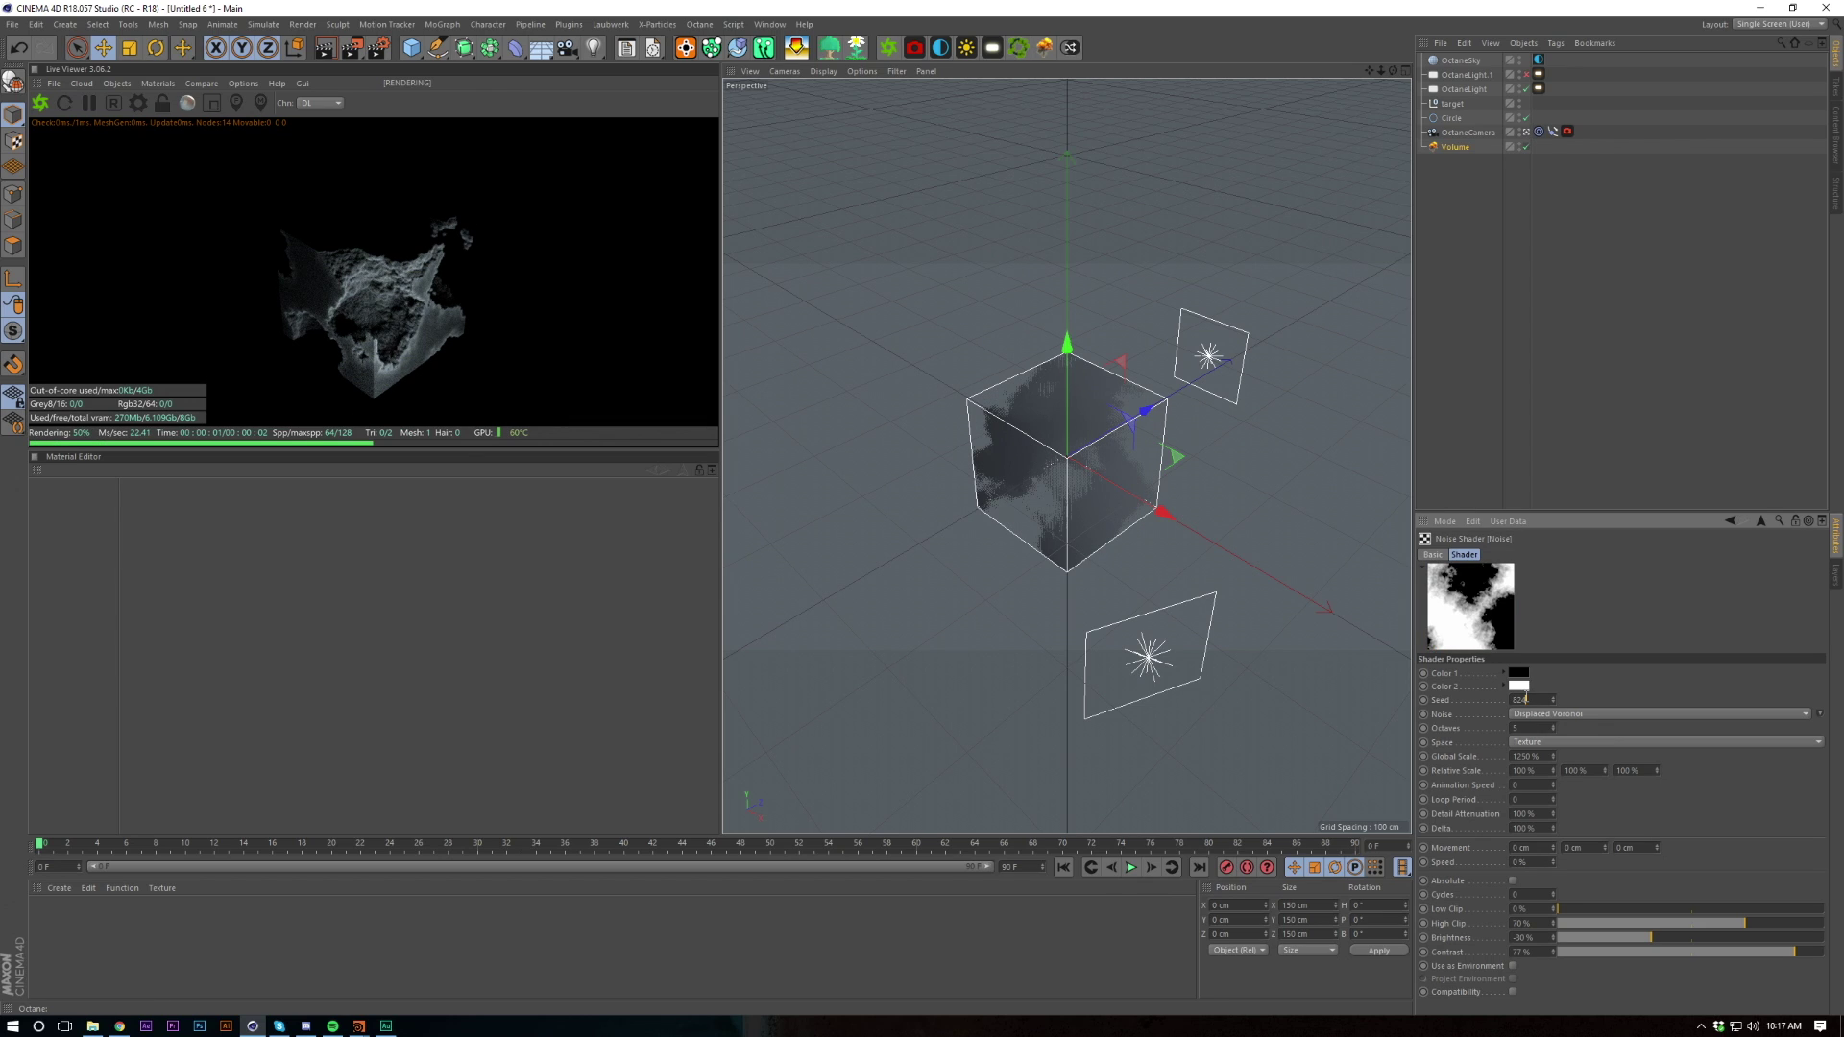
pyautogui.scroll(1, 1527, 701)
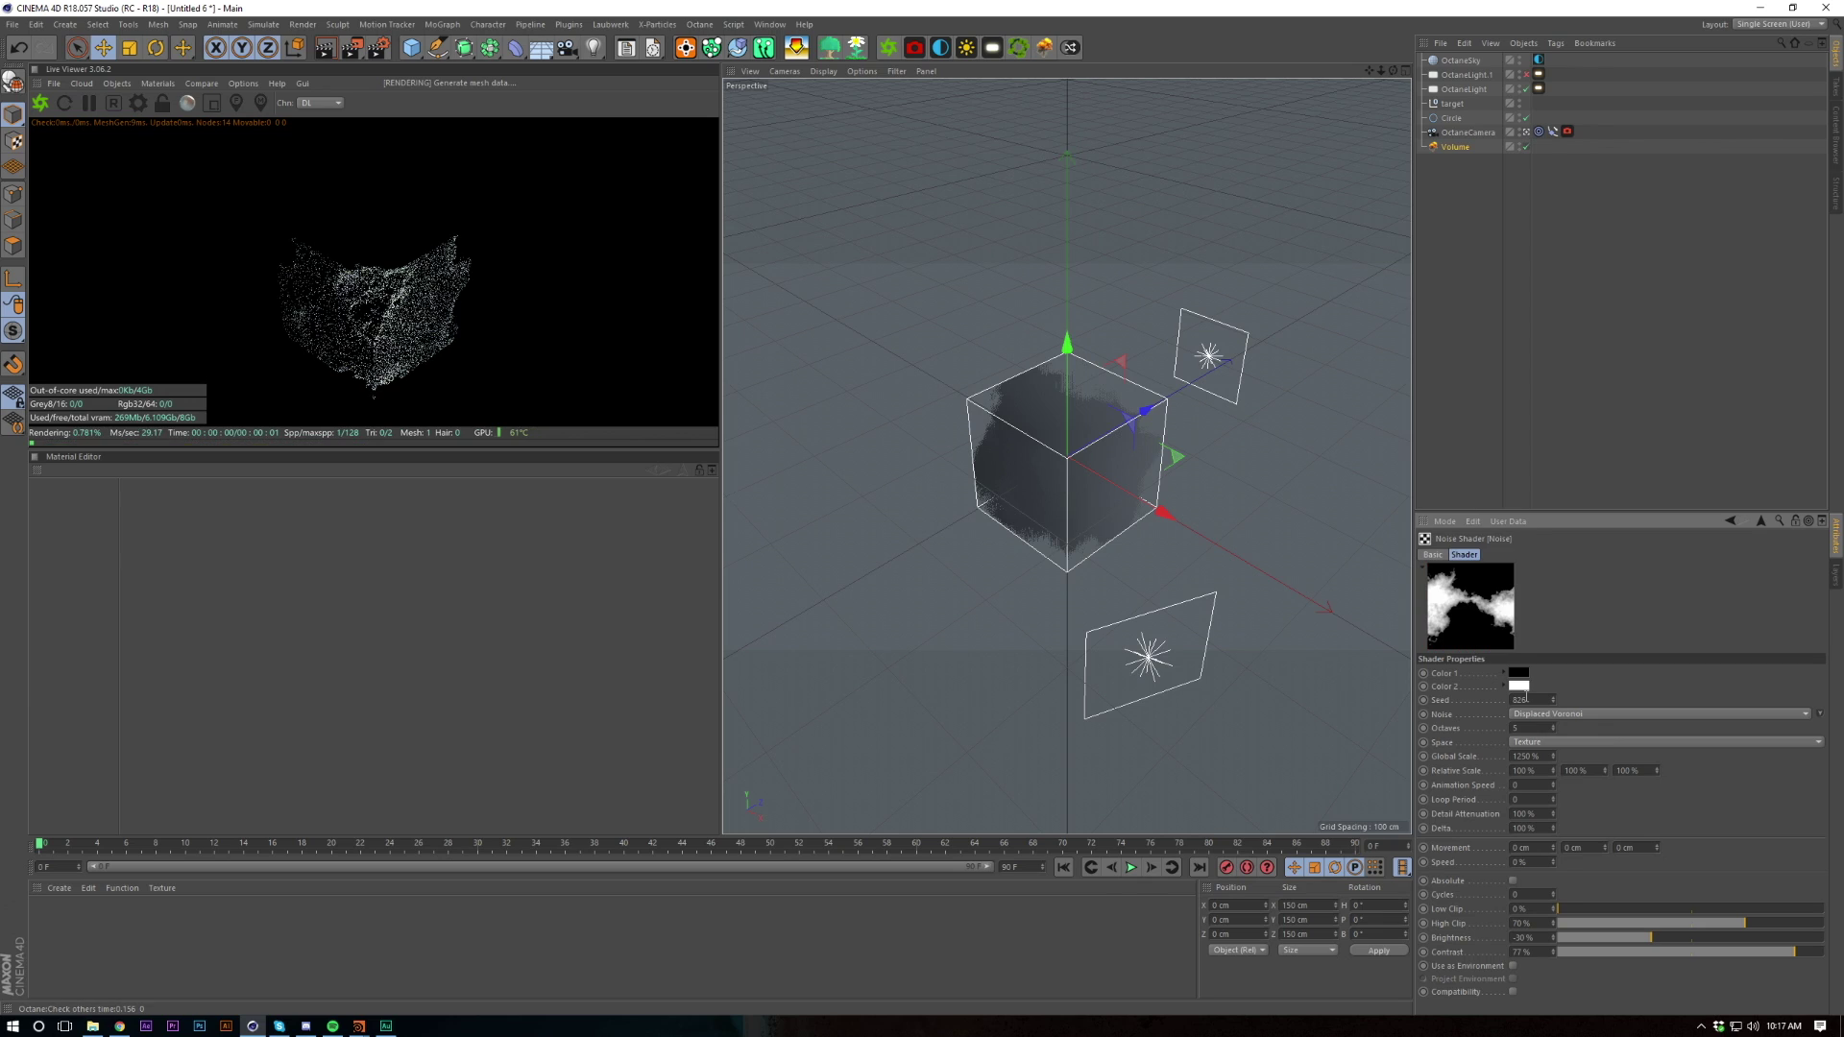
pyautogui.scroll(1, 1527, 700)
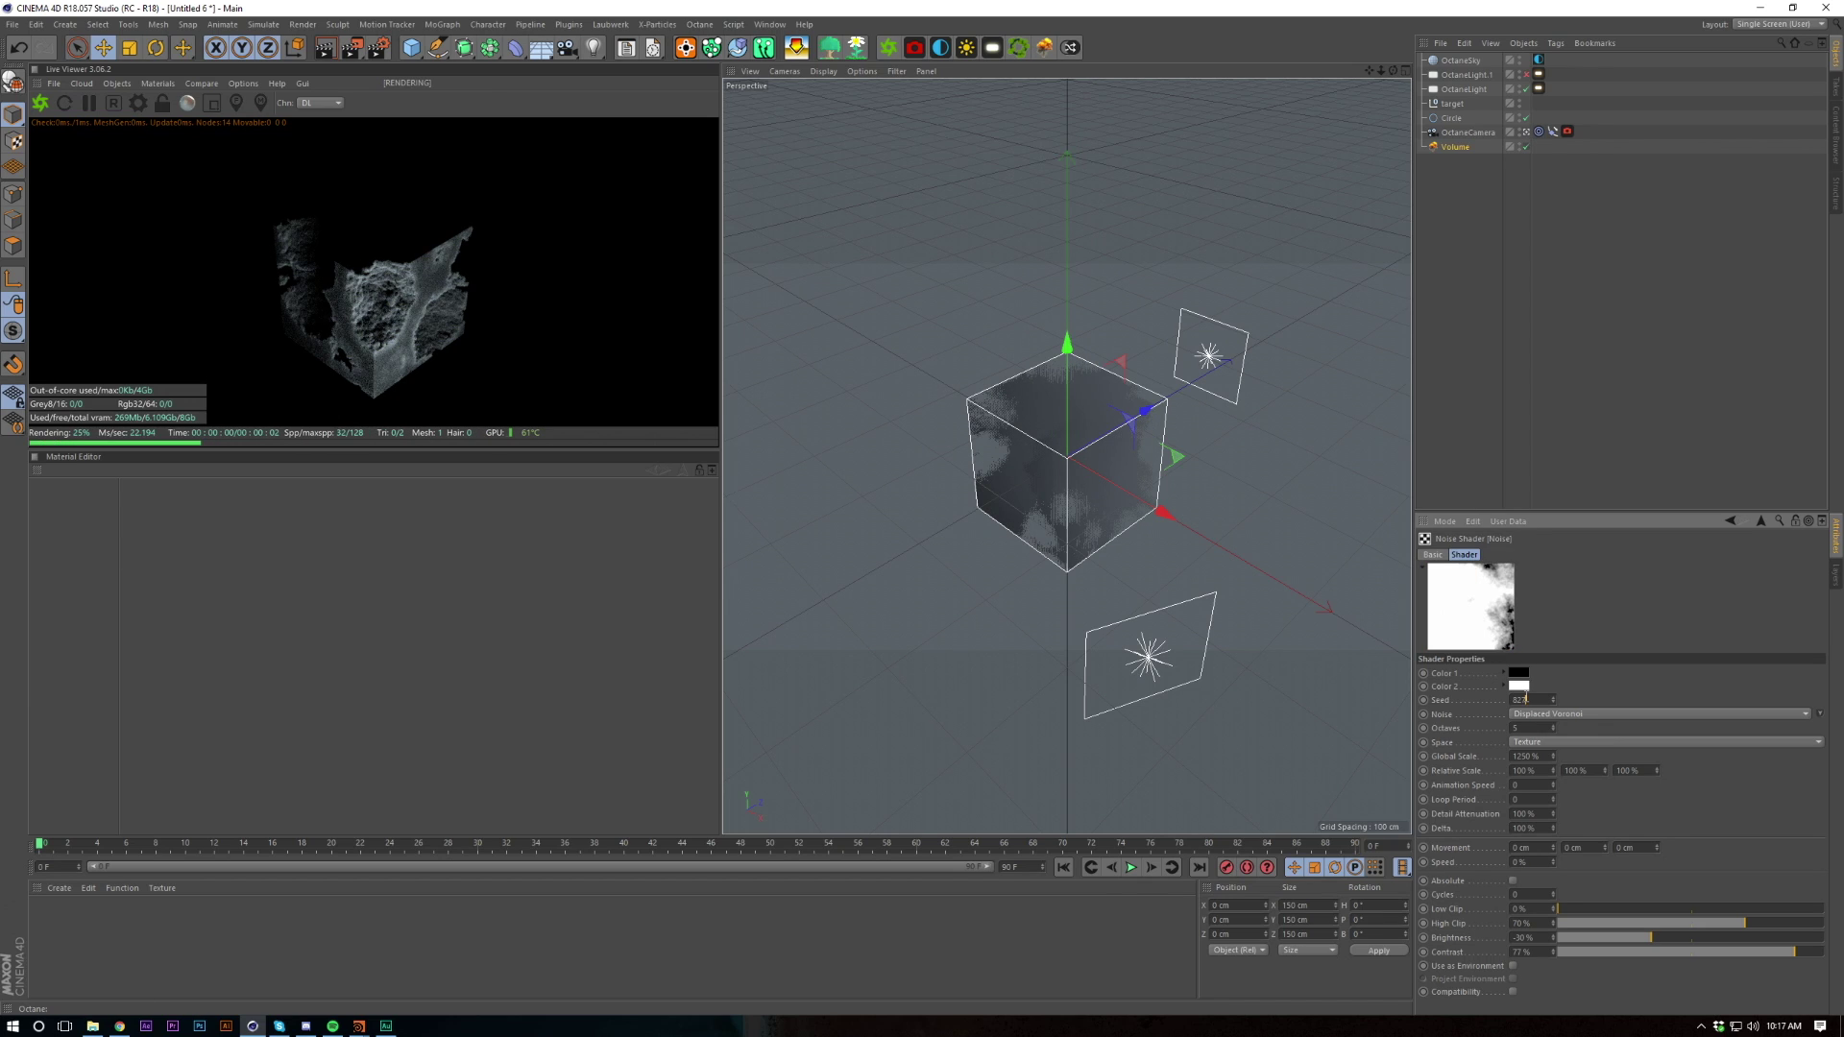
pyautogui.scroll(1, 1527, 700)
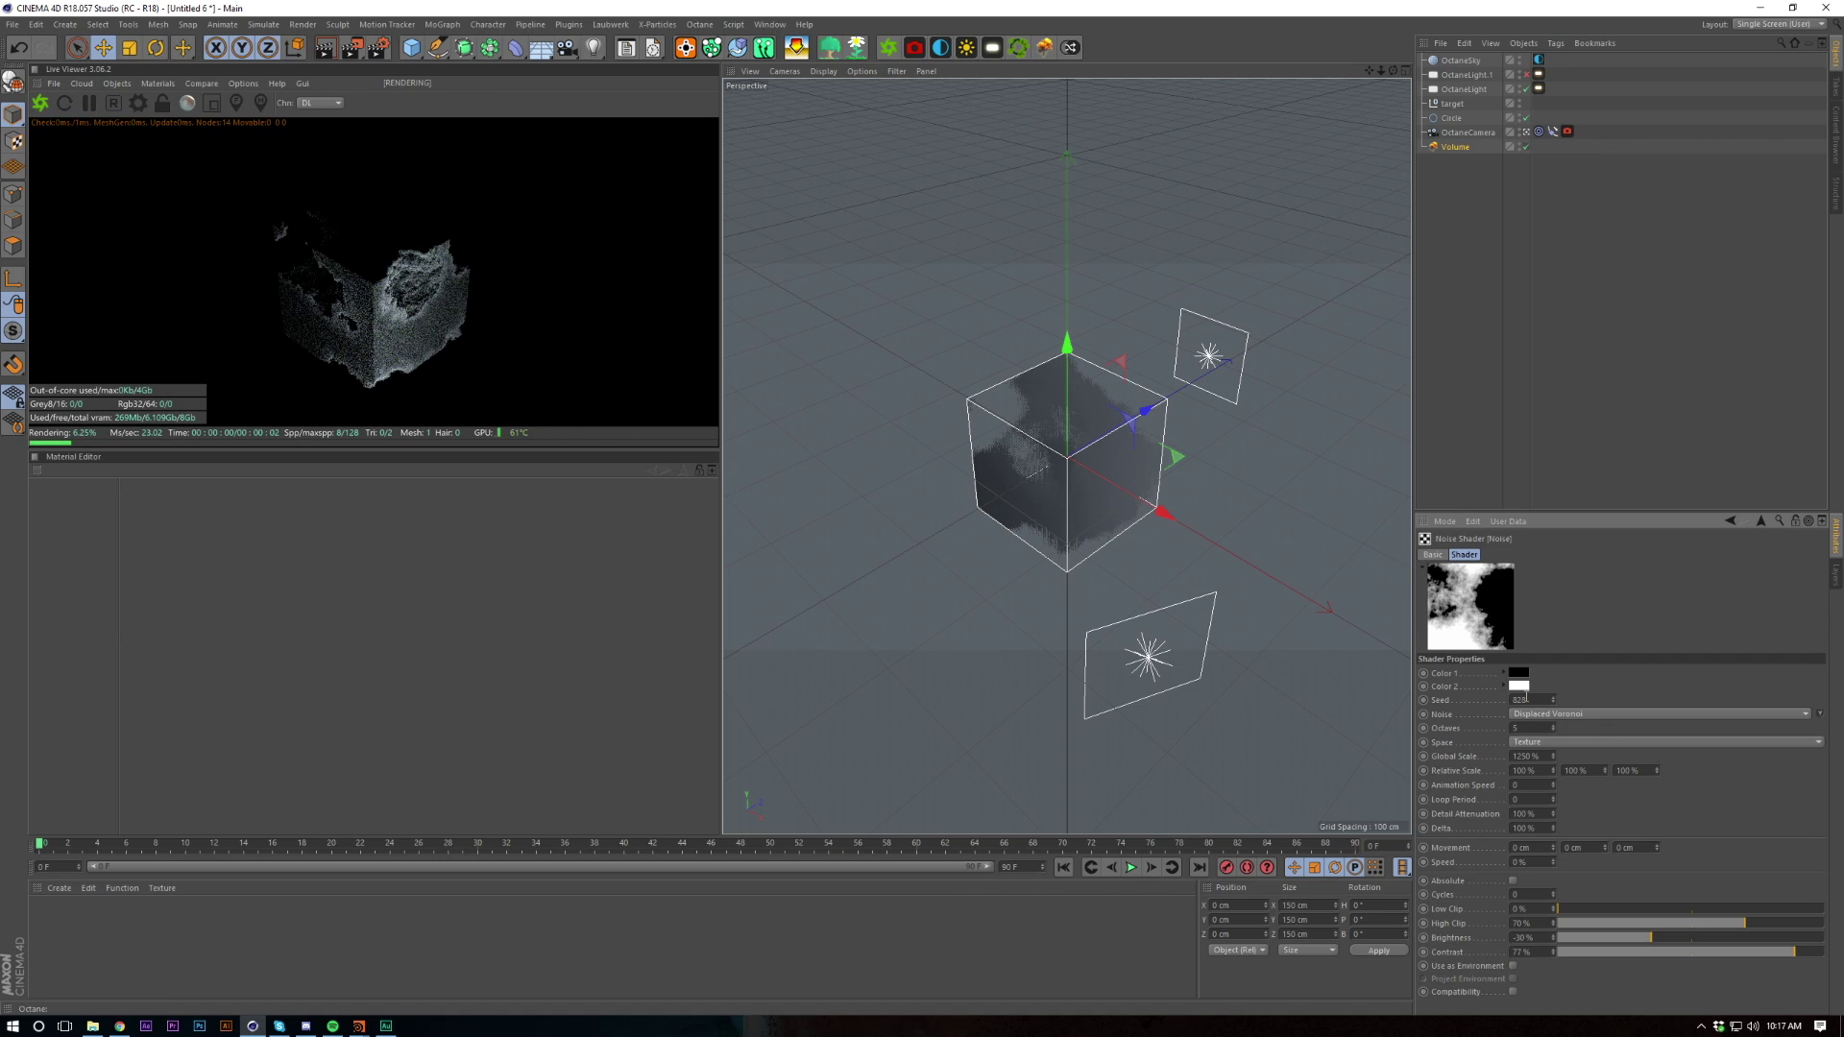
pyautogui.scroll(1, 1527, 699)
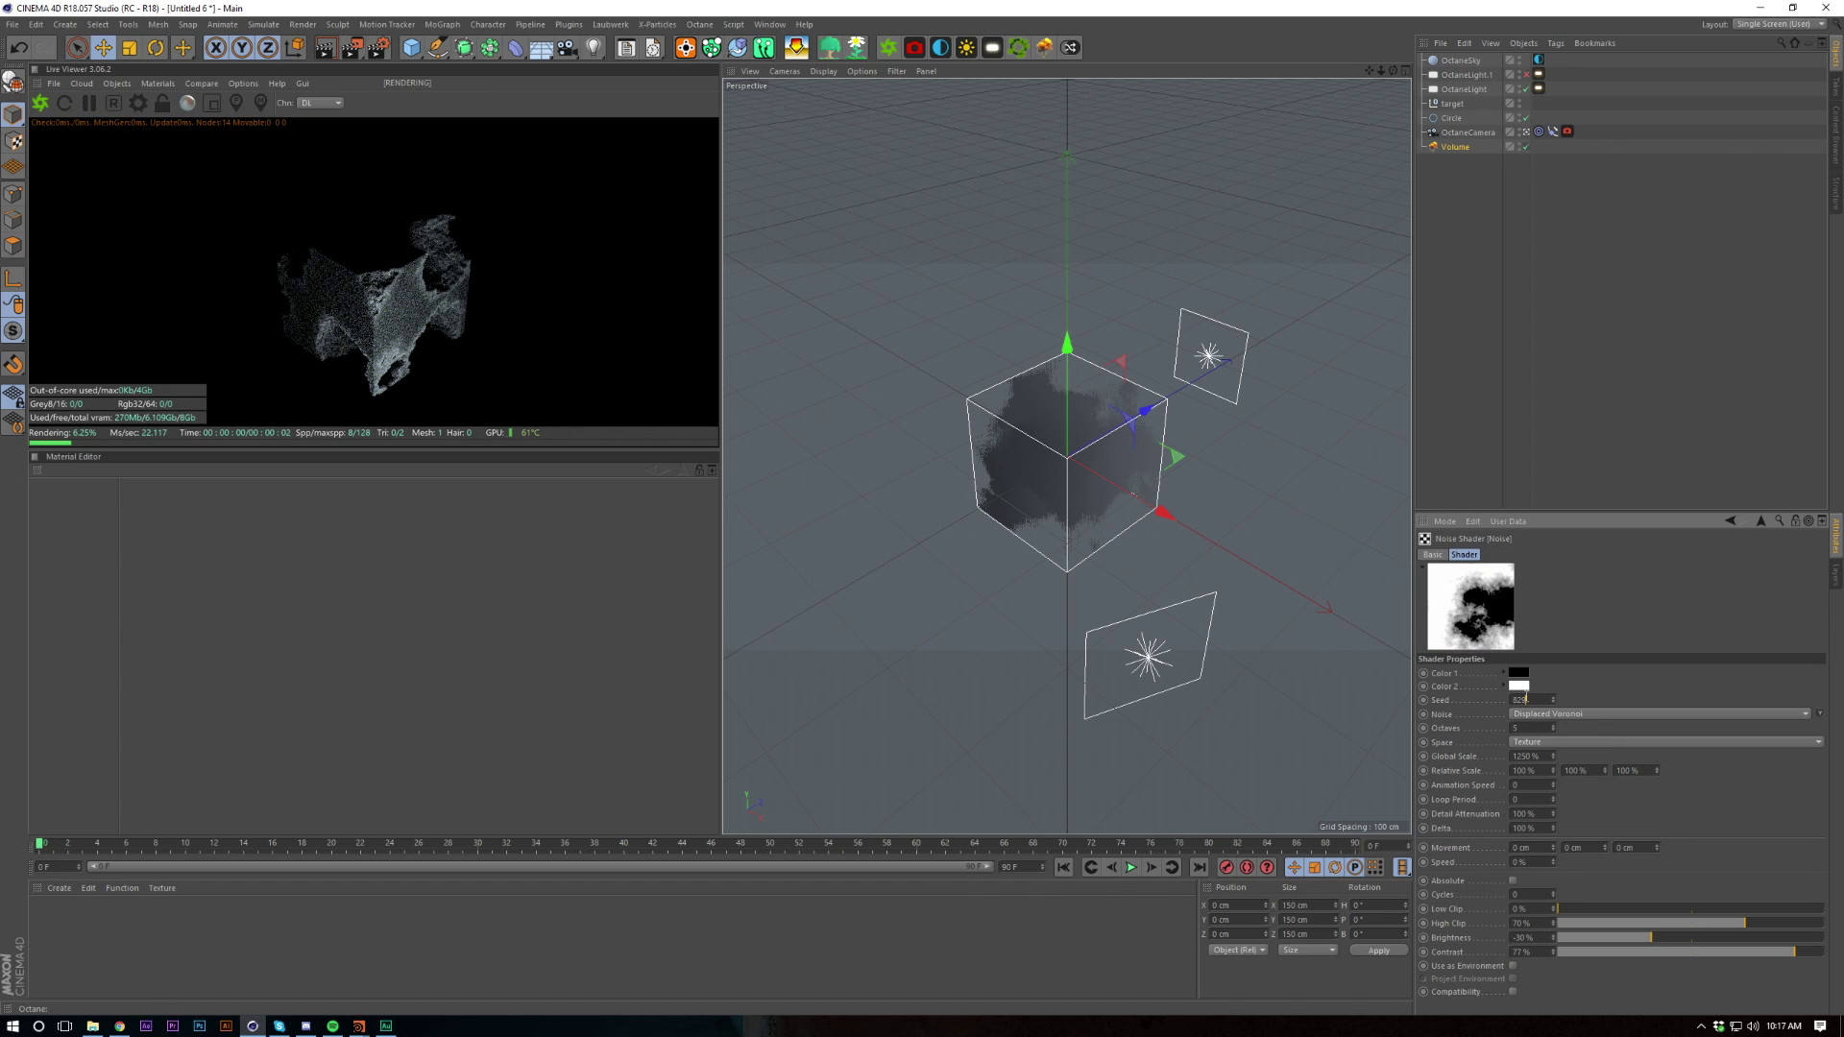
pyautogui.scroll(1, 1527, 700)
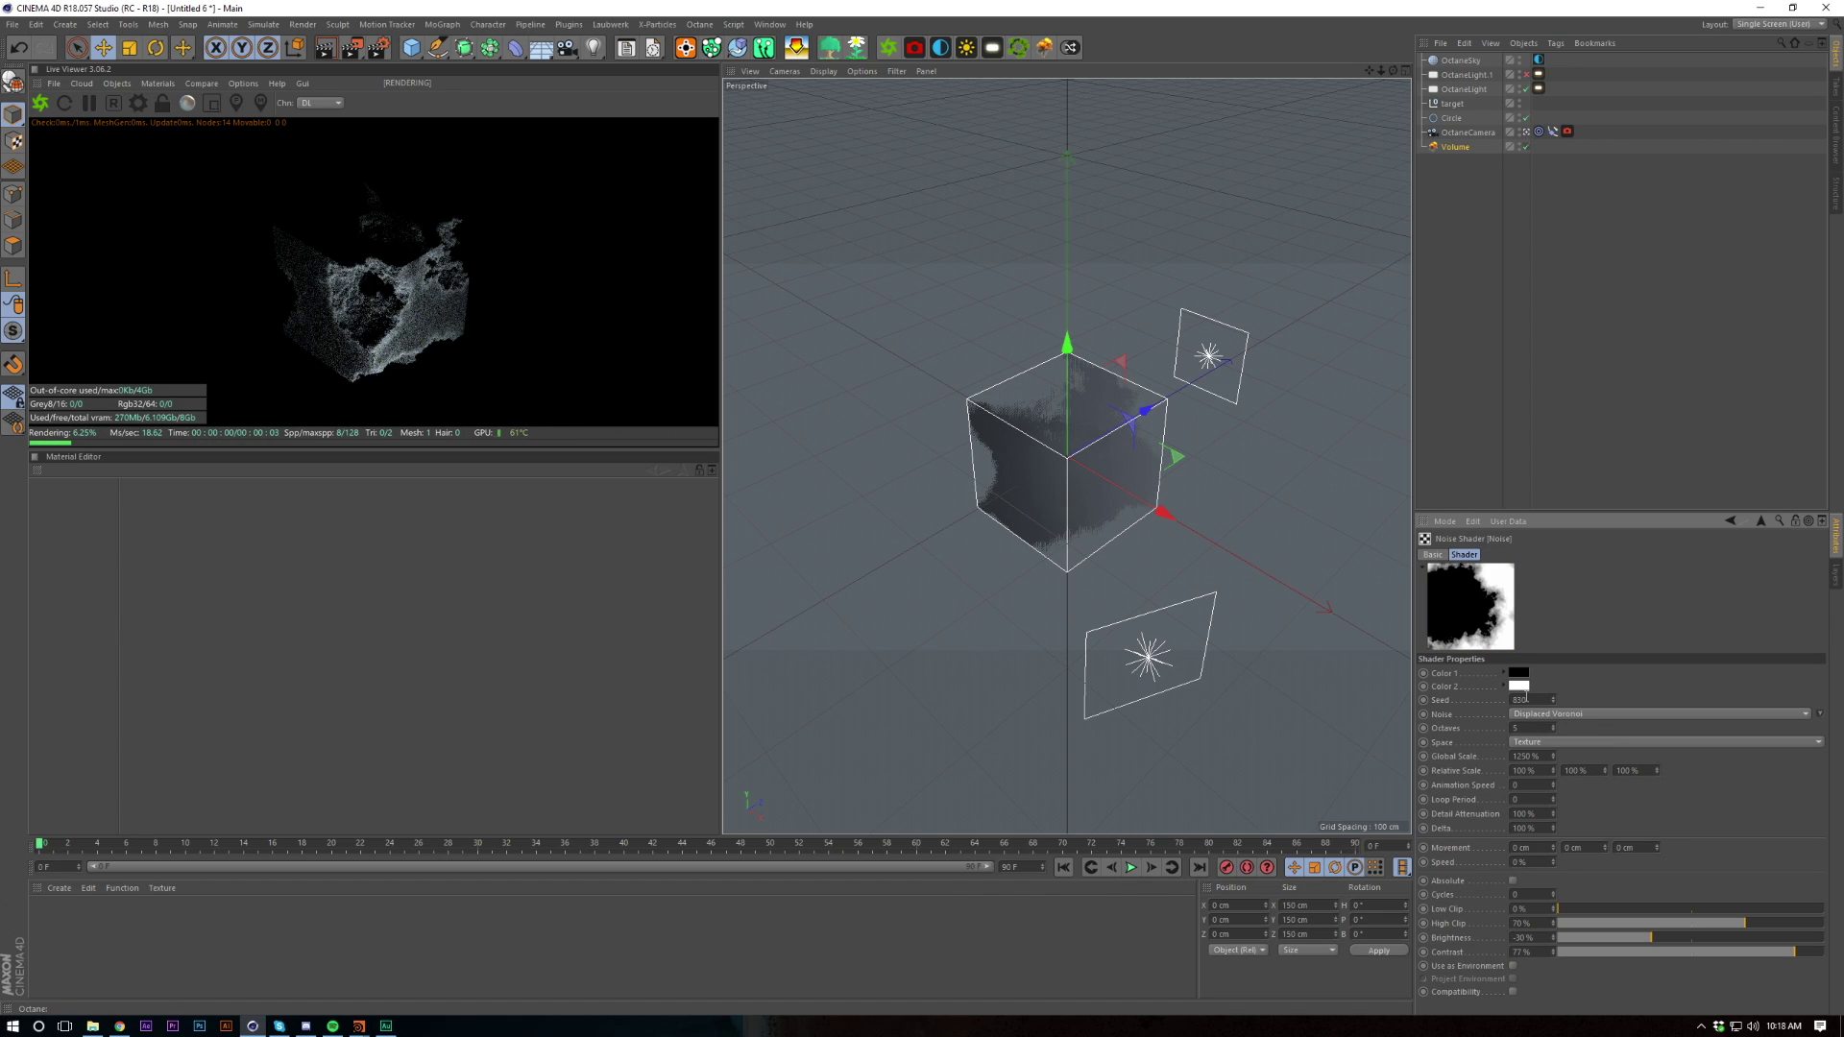
pyautogui.scroll(1, 1527, 699)
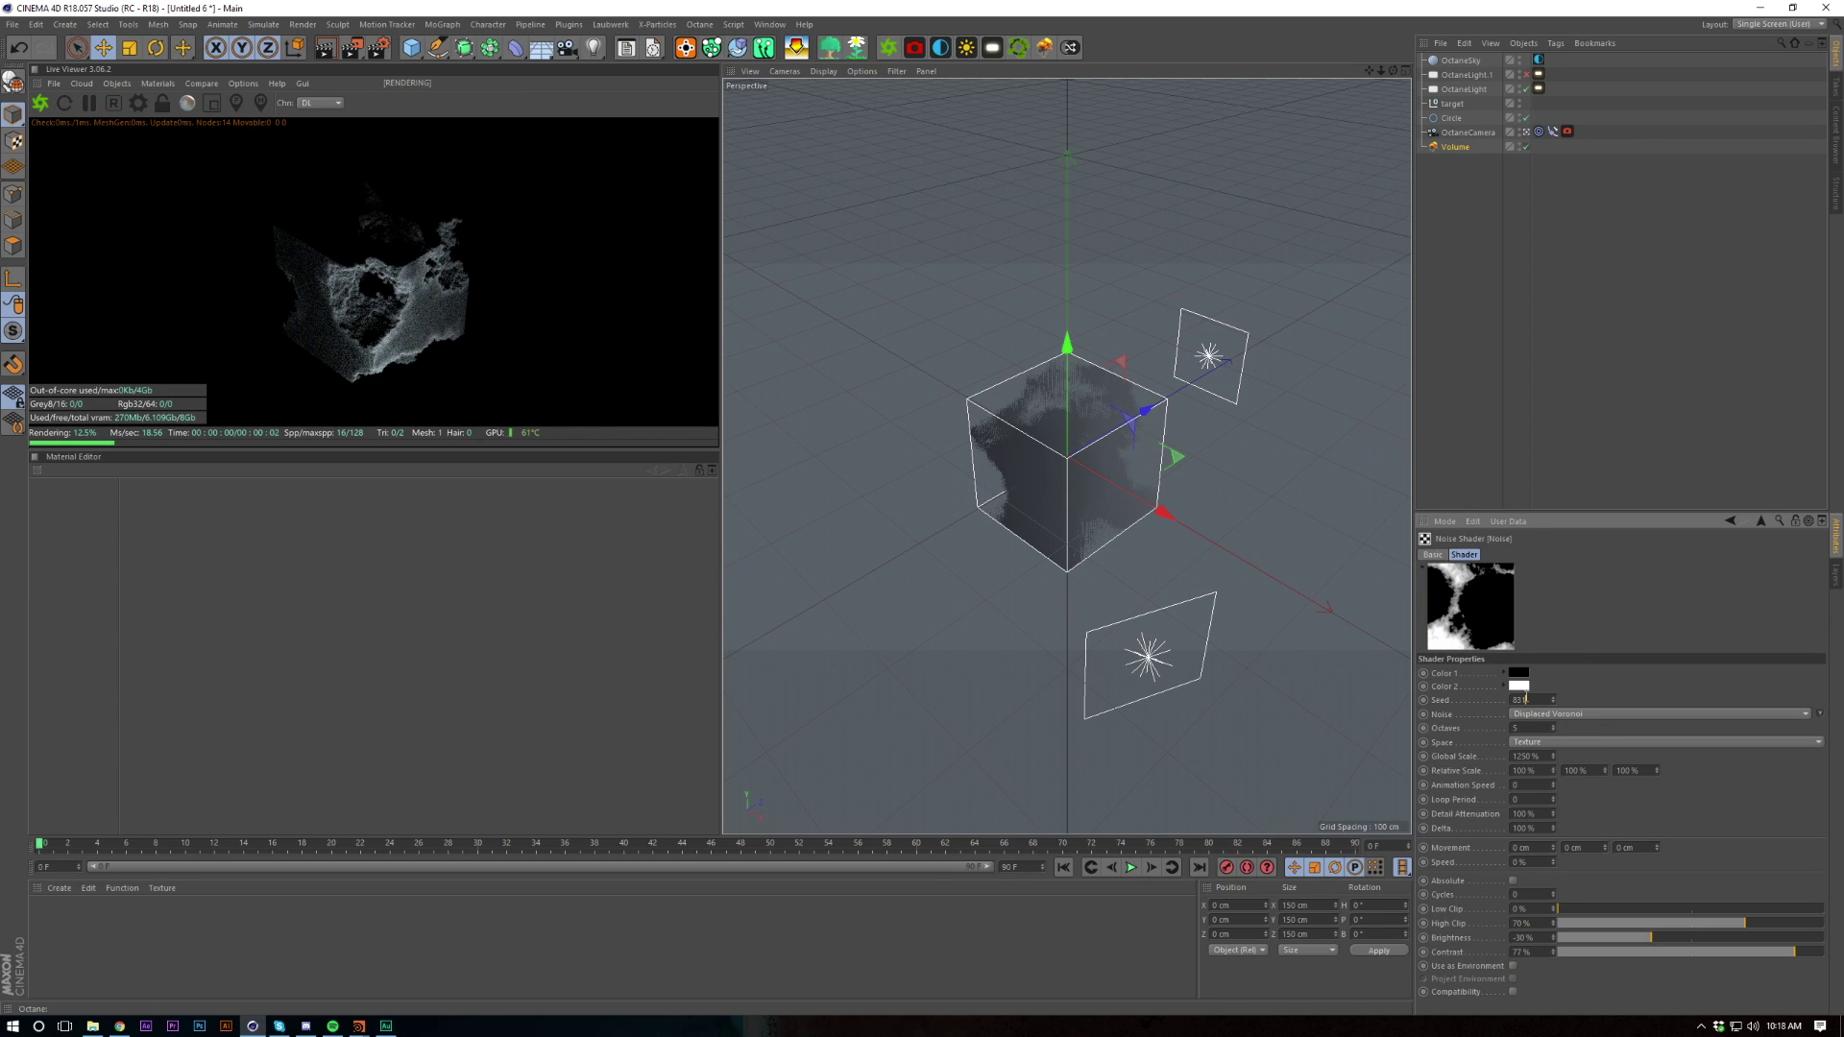
pyautogui.scroll(1, 1527, 699)
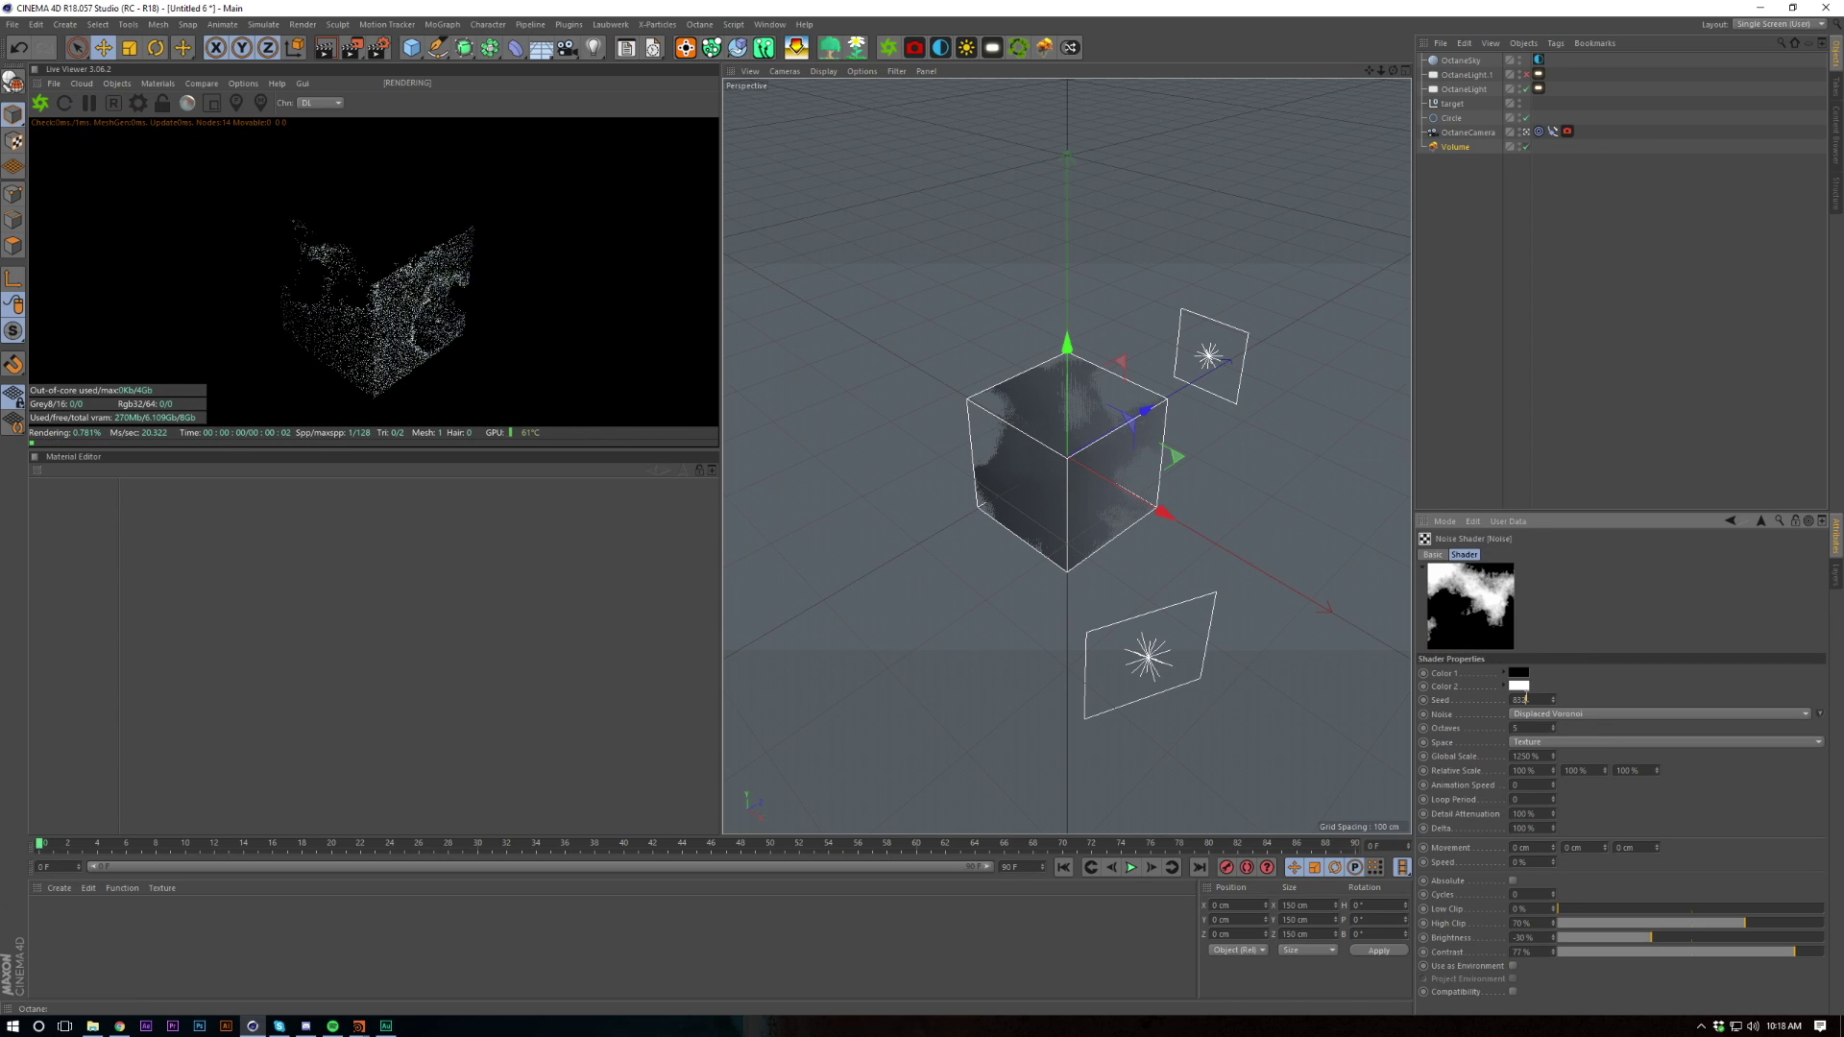
pyautogui.scroll(1, 1528, 699)
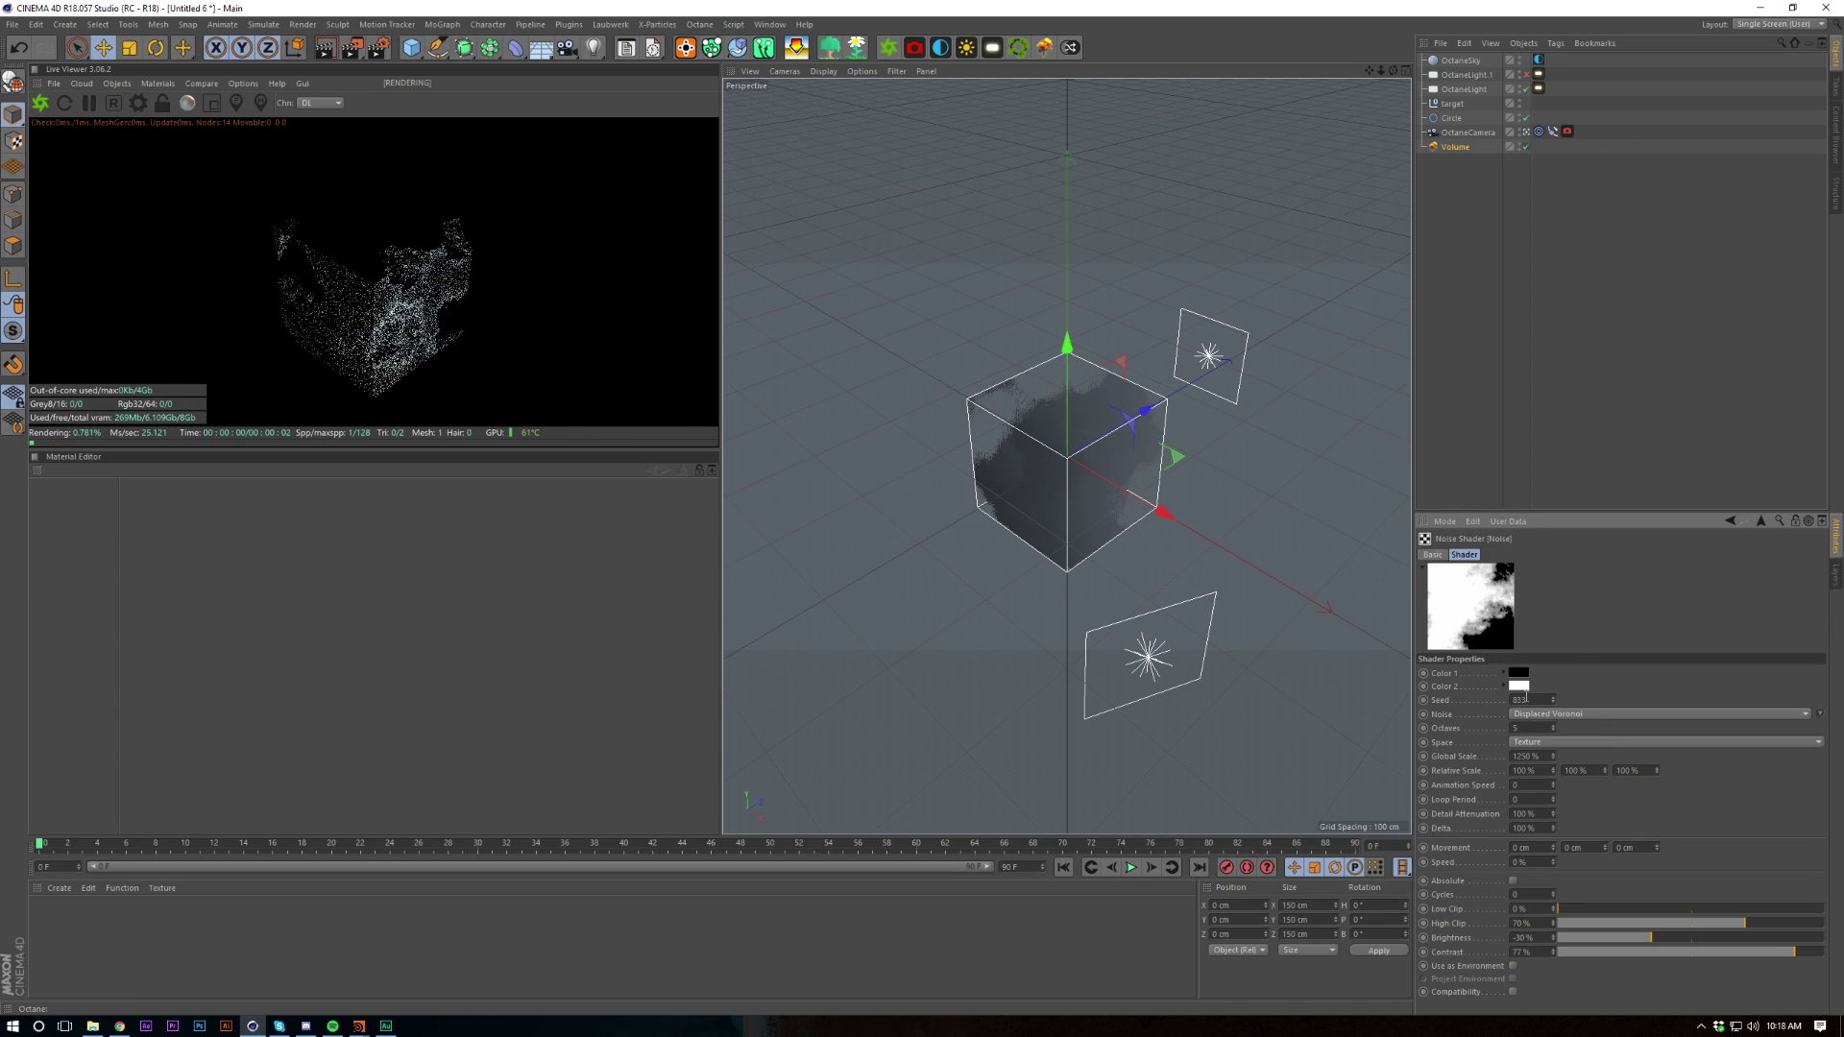
pyautogui.scroll(1, 1528, 699)
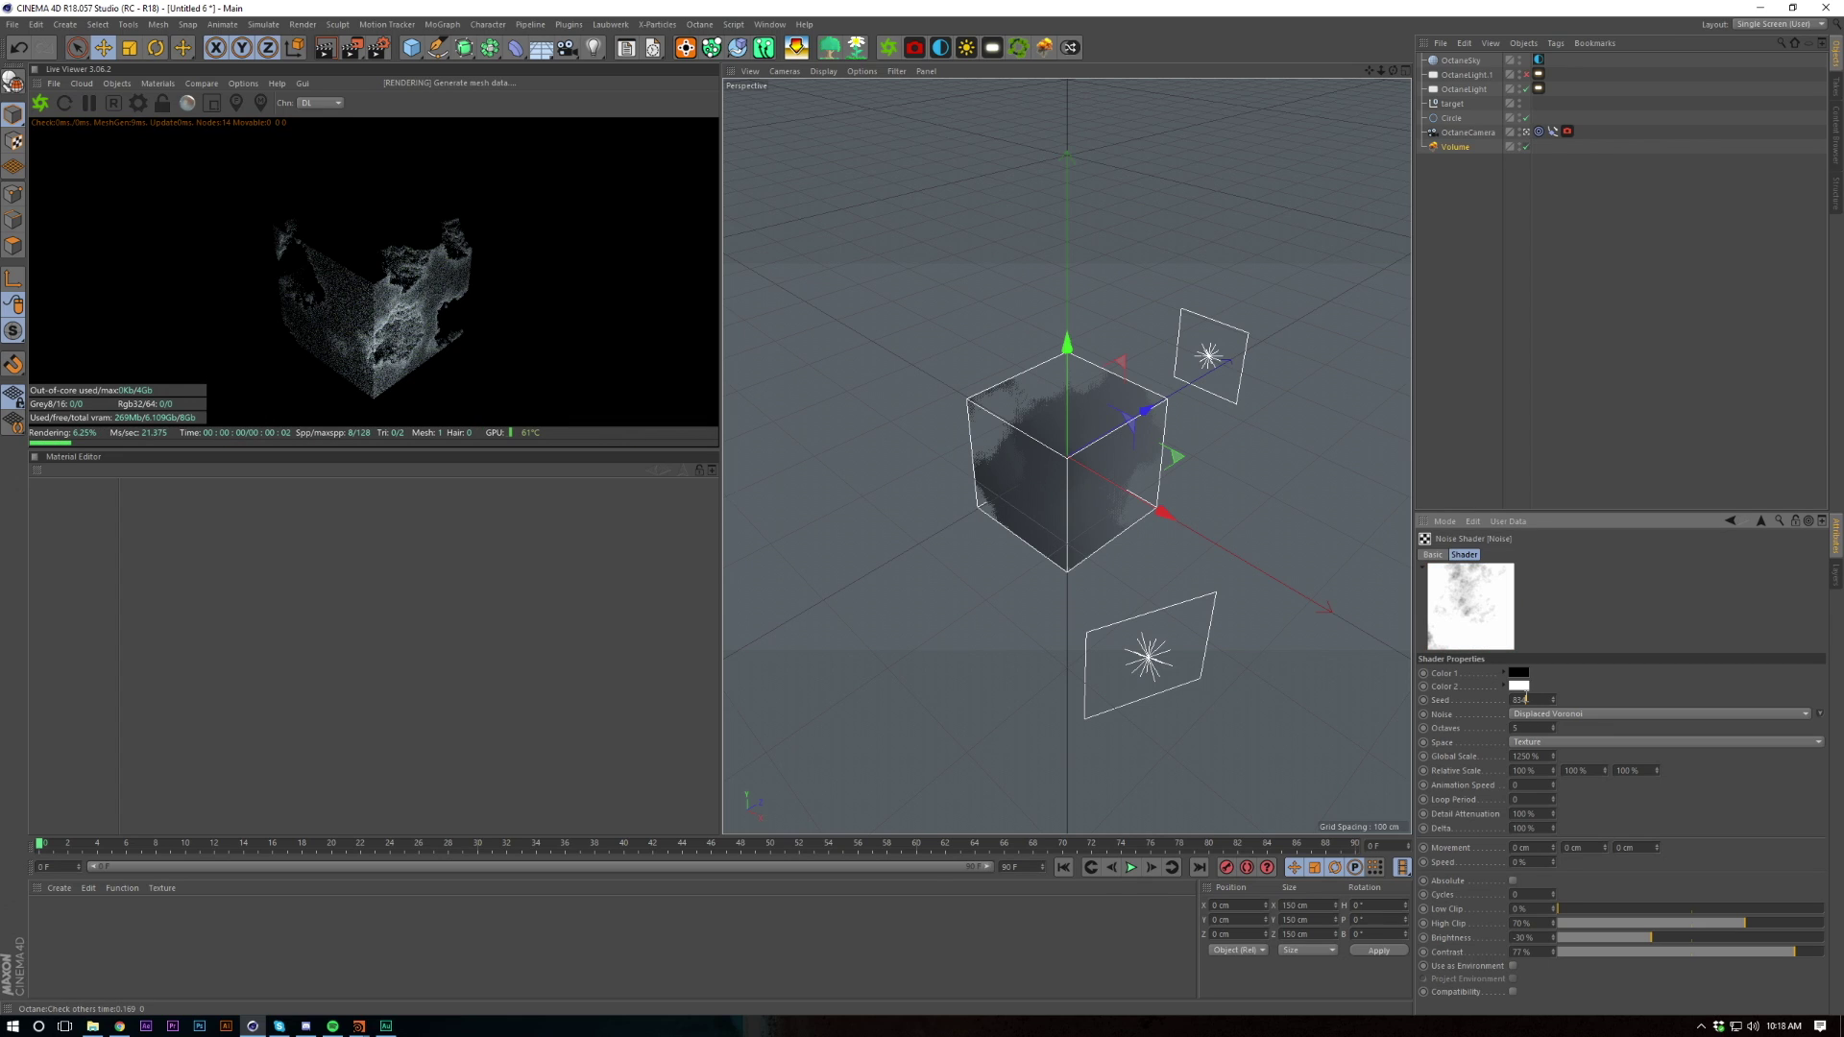
pyautogui.scroll(1, 1527, 699)
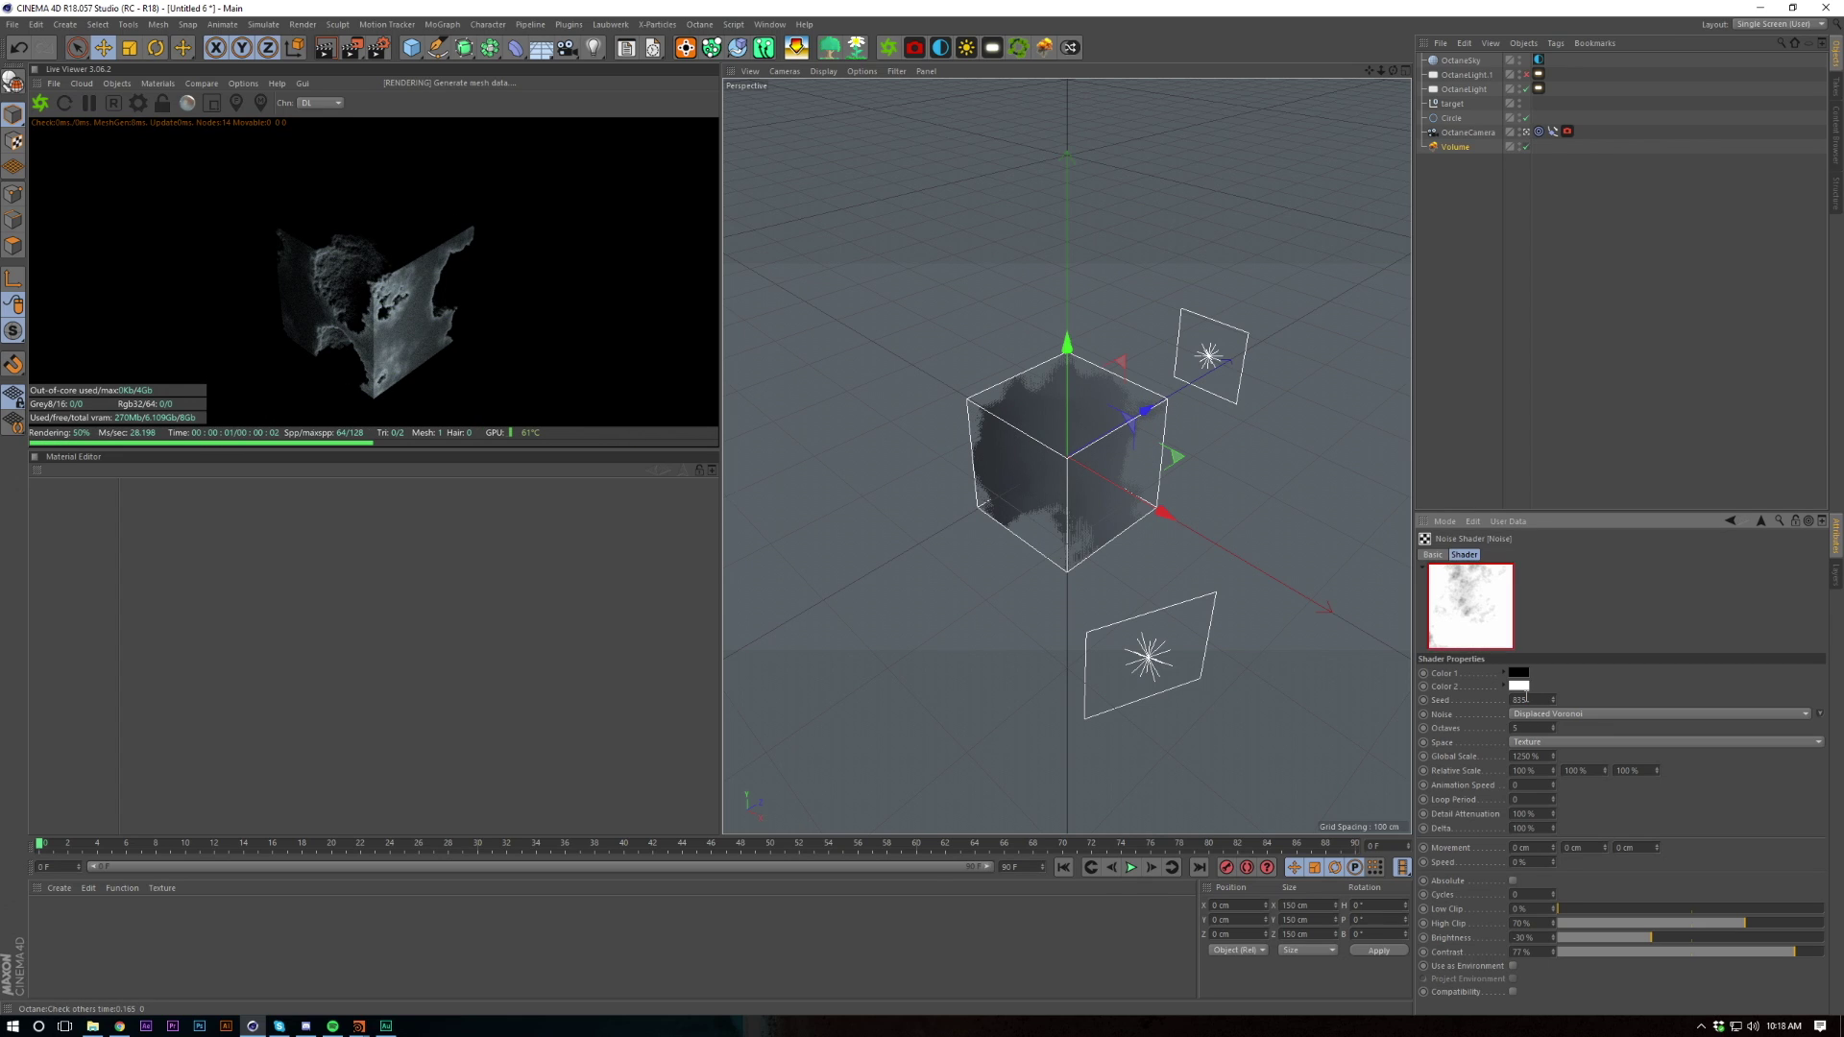
pyautogui.scroll(1, 1528, 699)
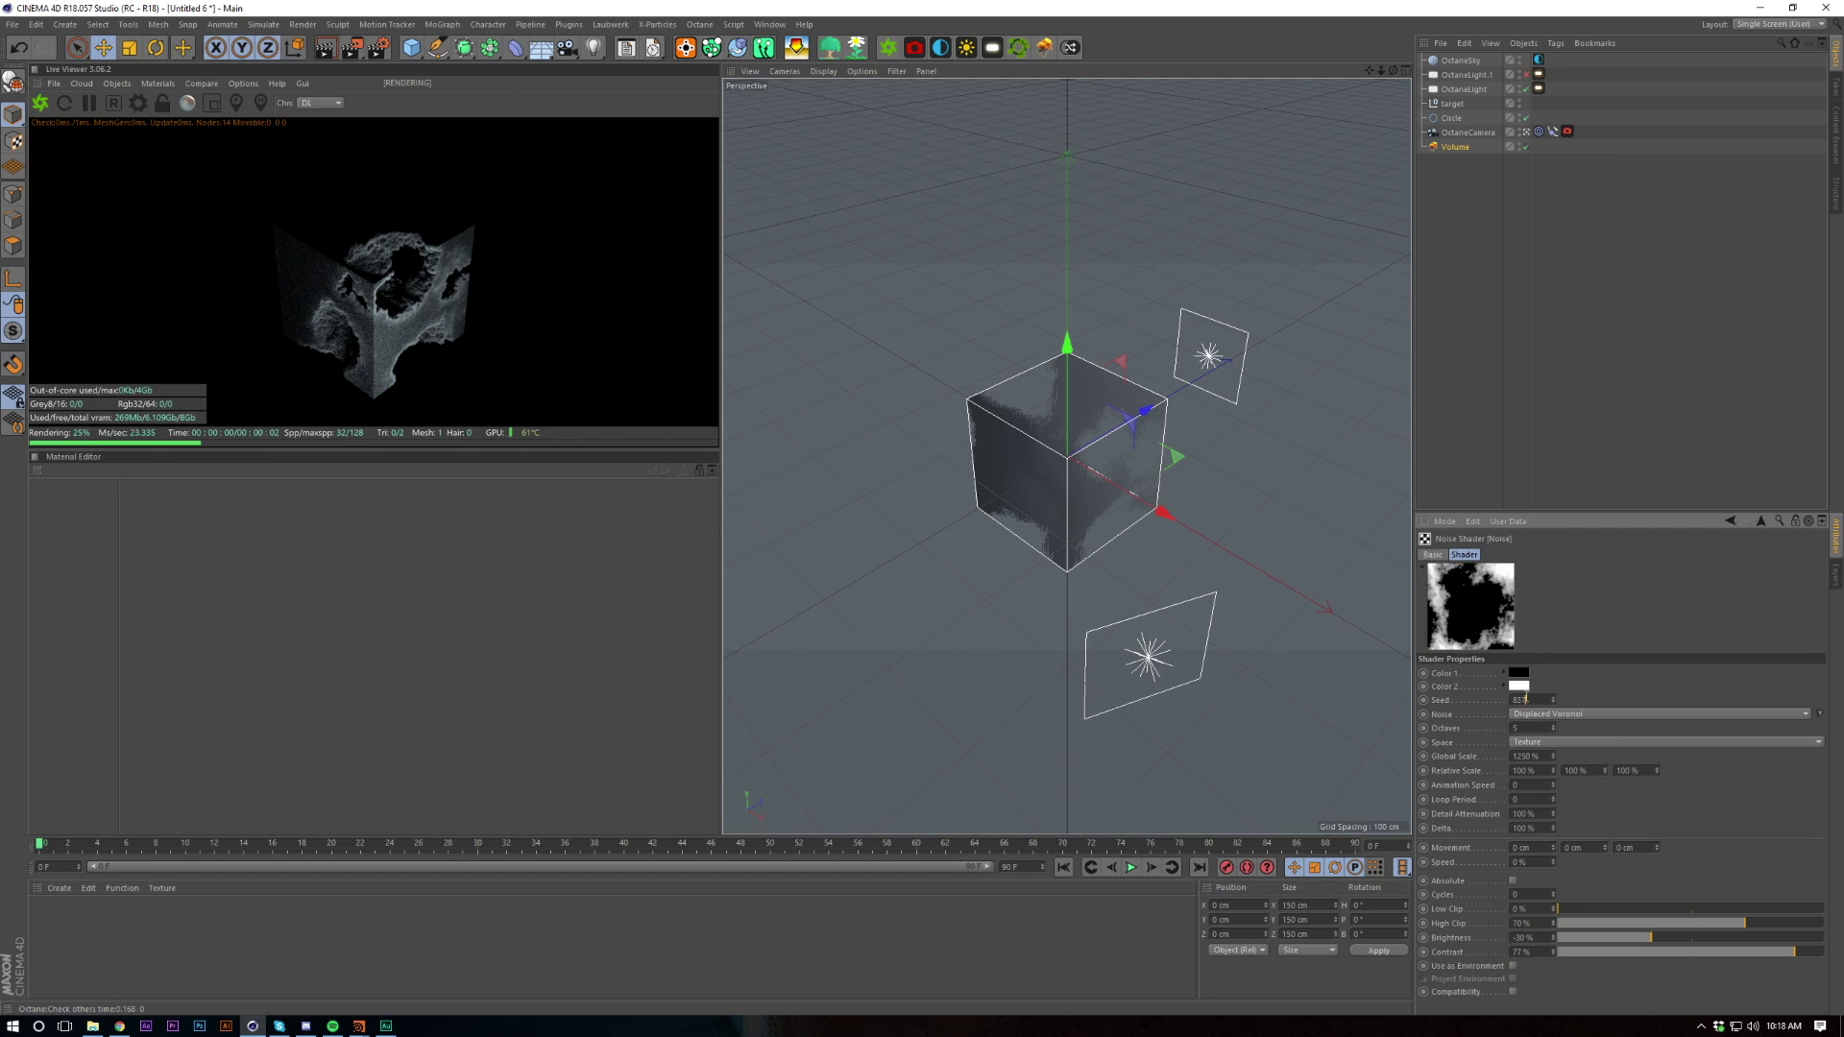
pyautogui.scroll(1, 1527, 699)
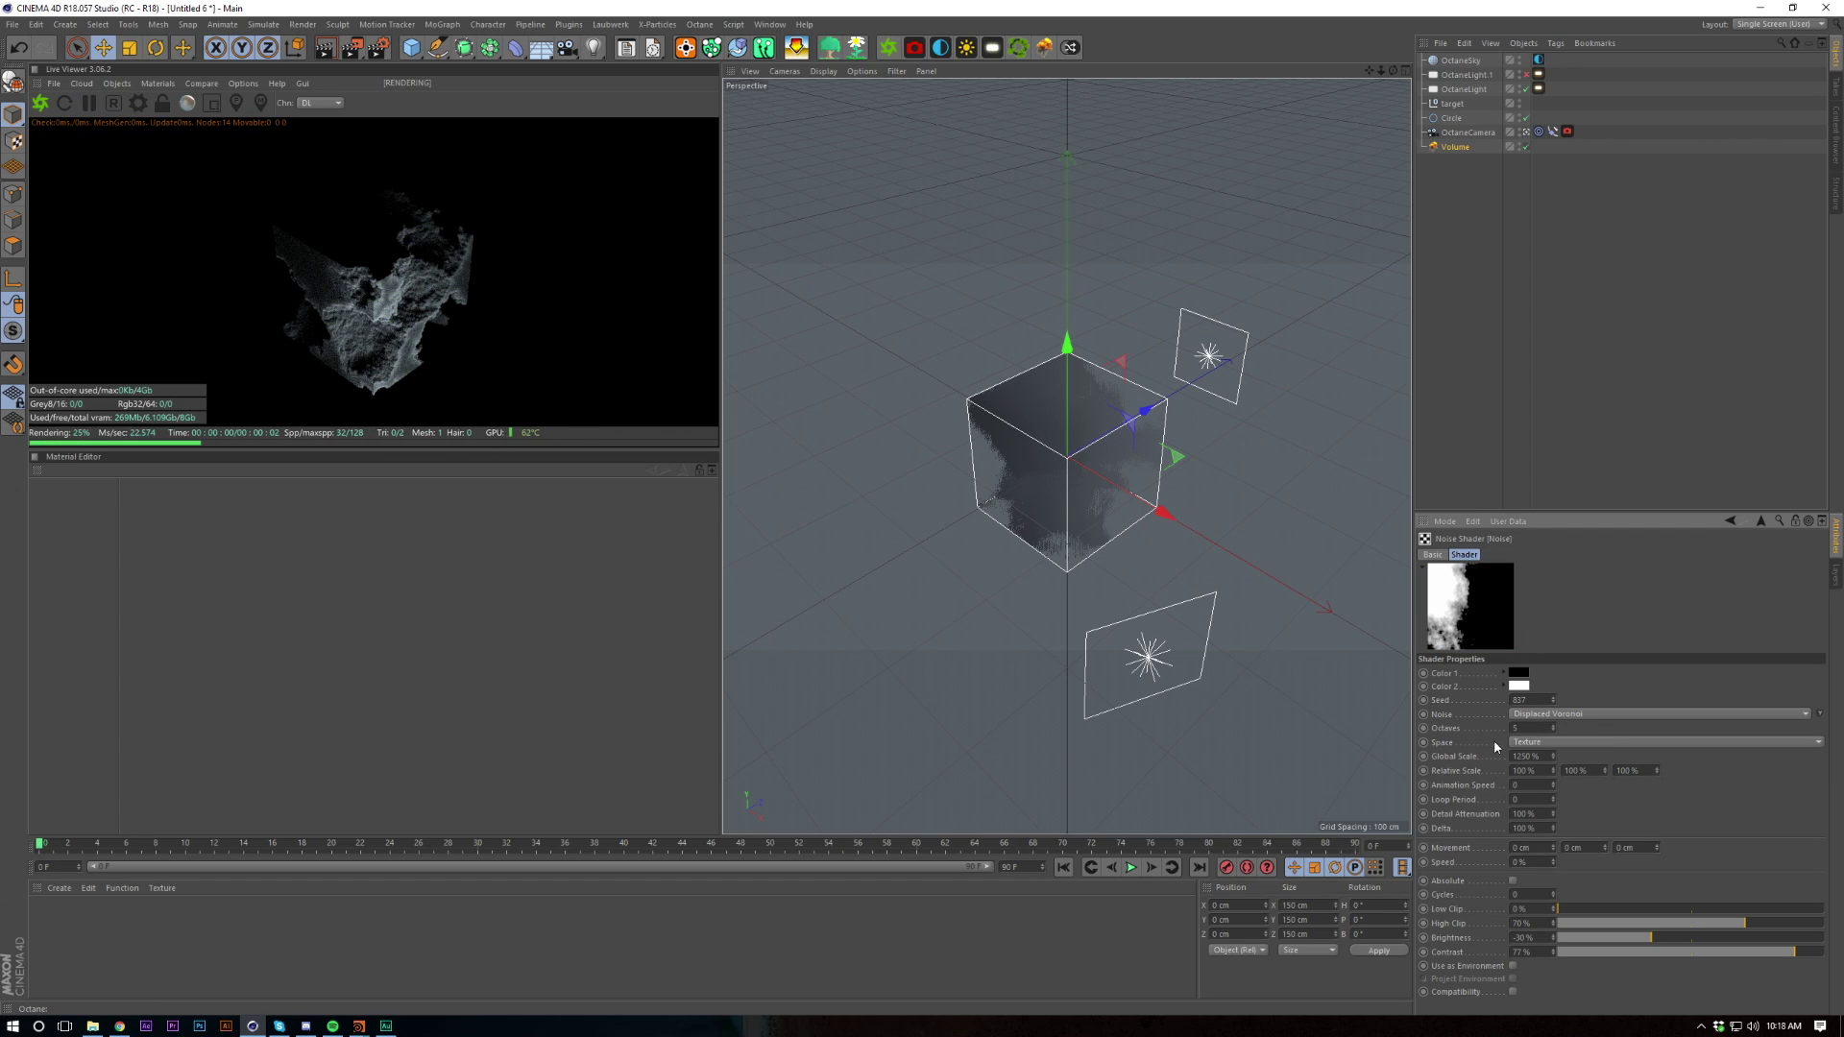
pyautogui.click(1572, 381)
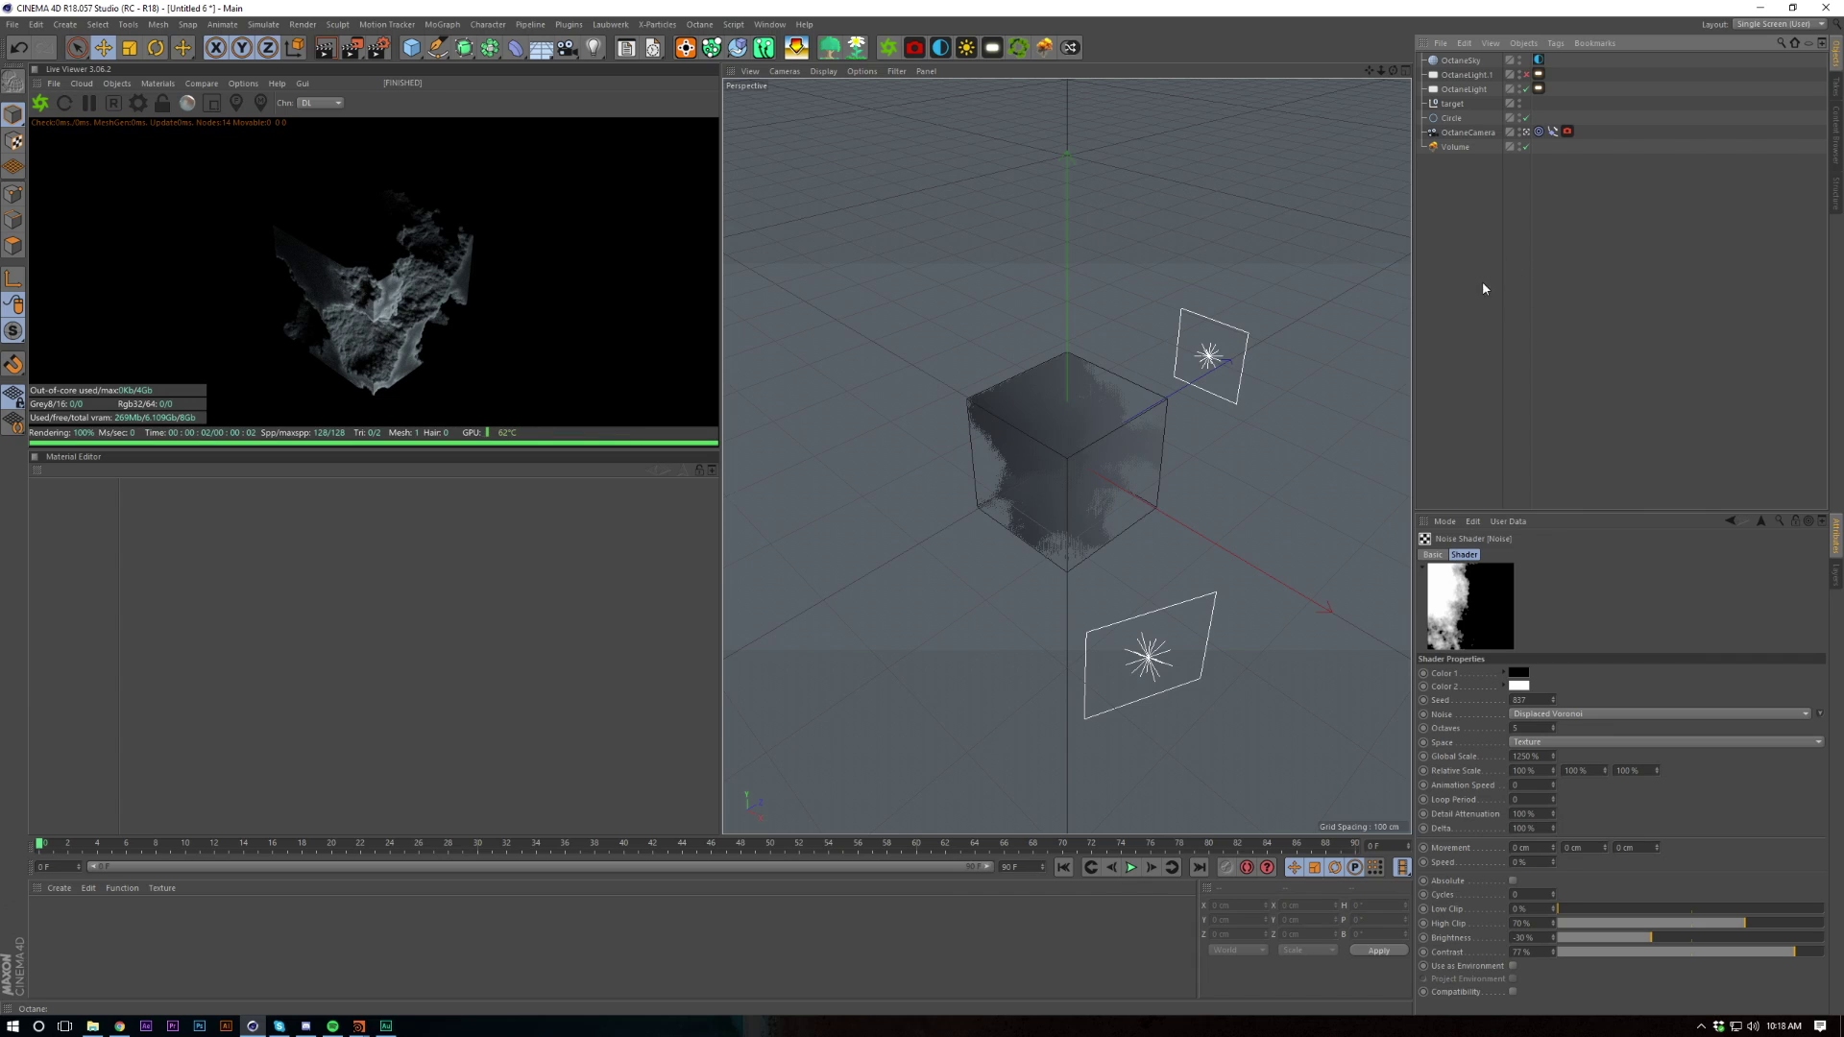
# Re-enable the OctaneLight.1 rim light and raise it higher above the fog cube
pyautogui.click(1526, 75)
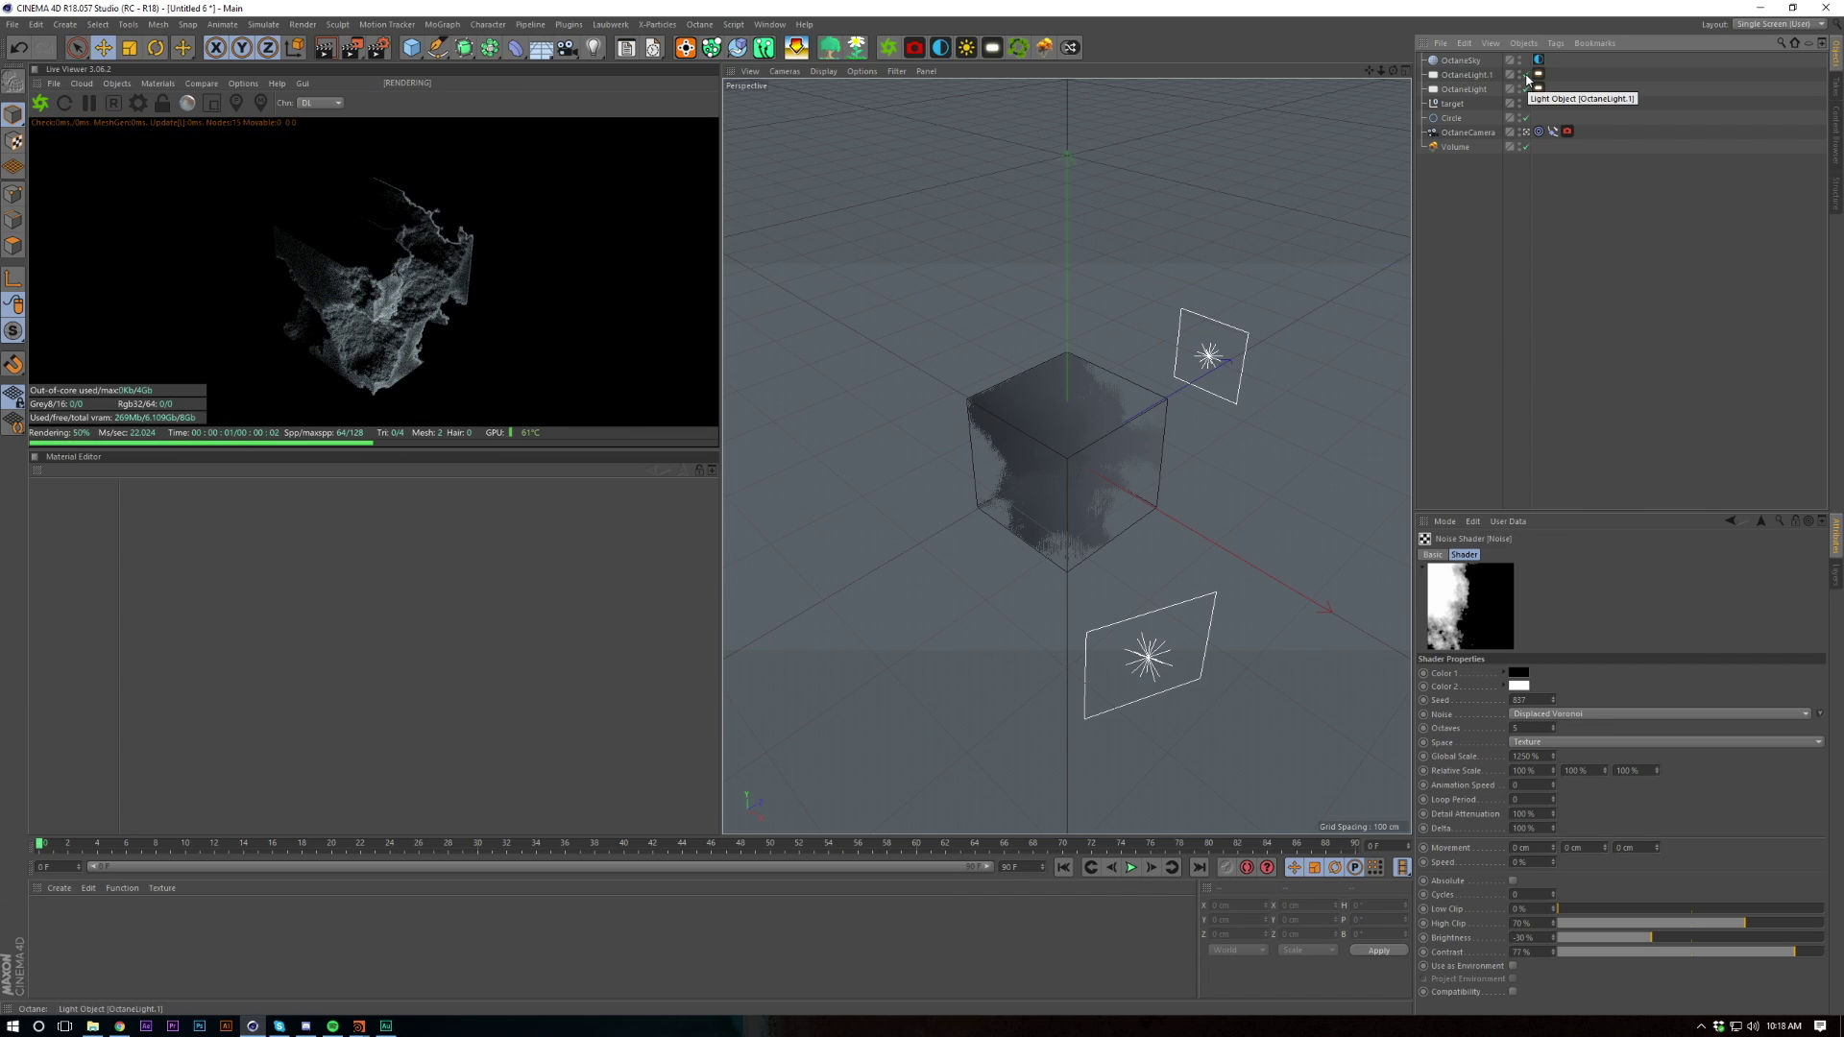
pyautogui.click(1465, 88)
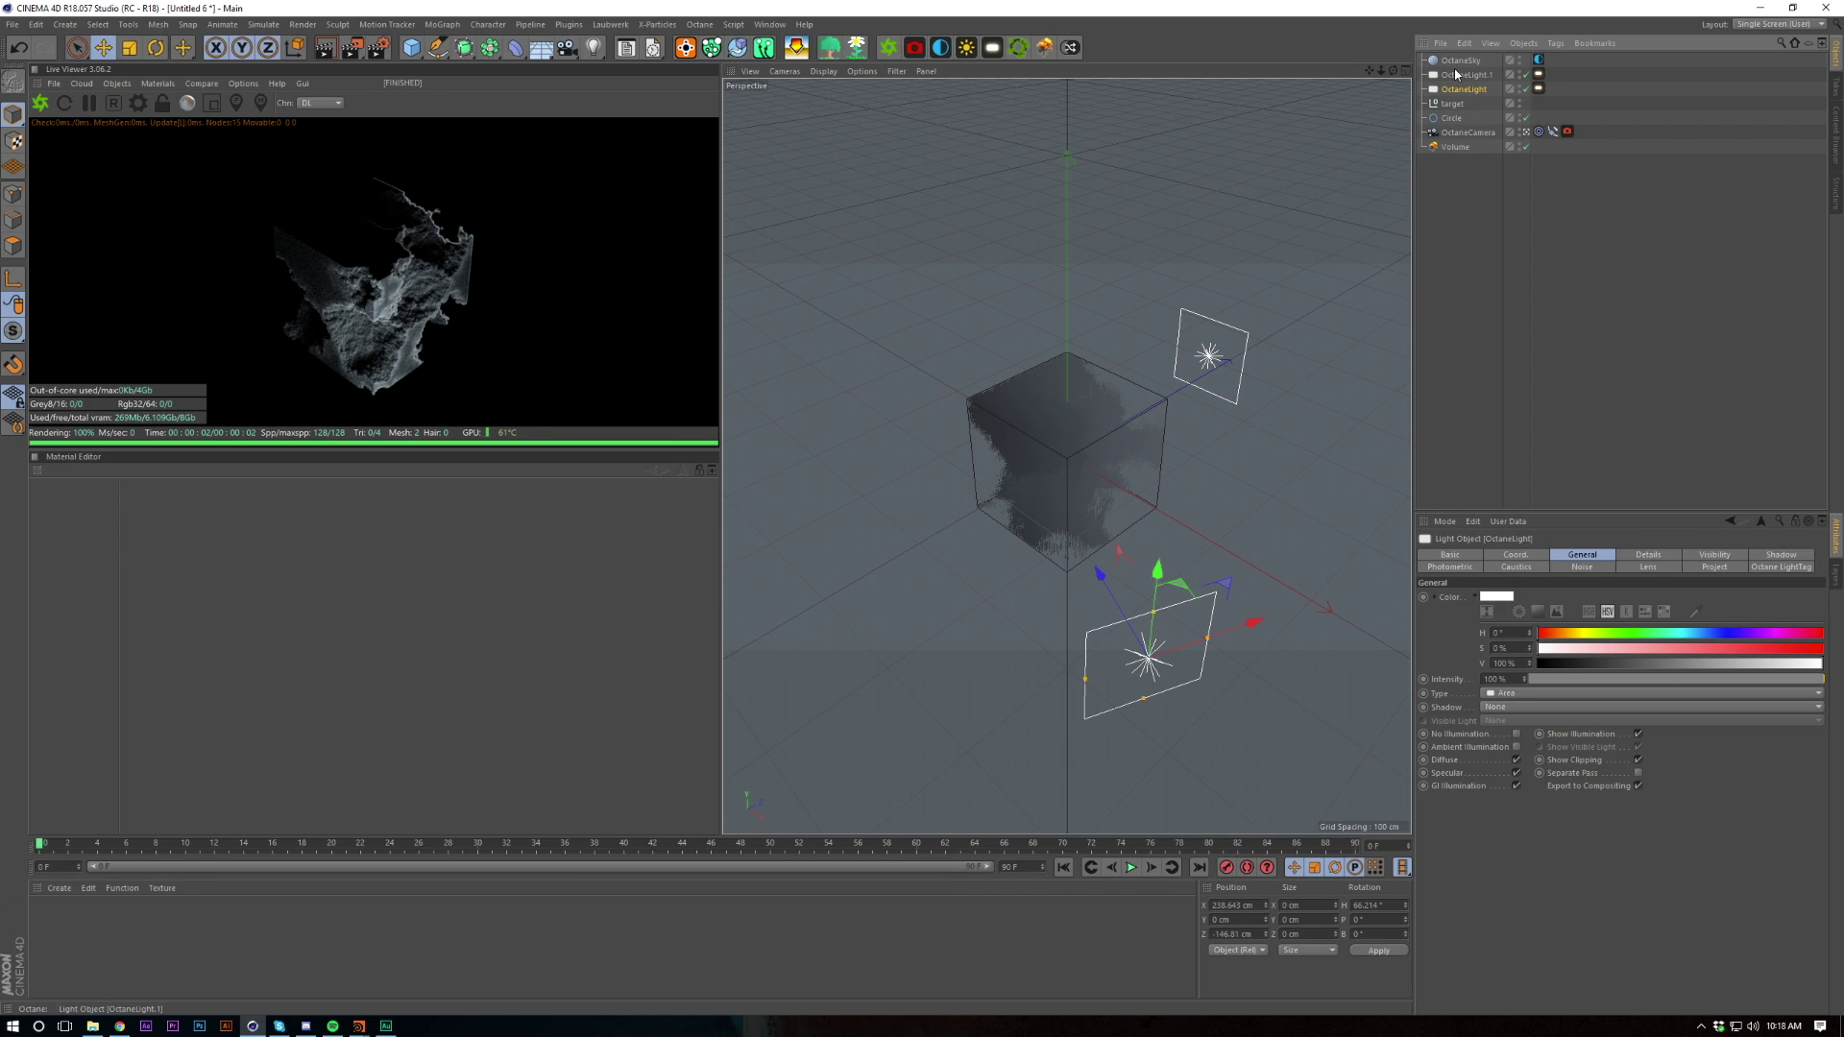
pyautogui.click(1456, 75)
pyautogui.moveTo(1223, 225); pyautogui.dragTo(1247, 143)
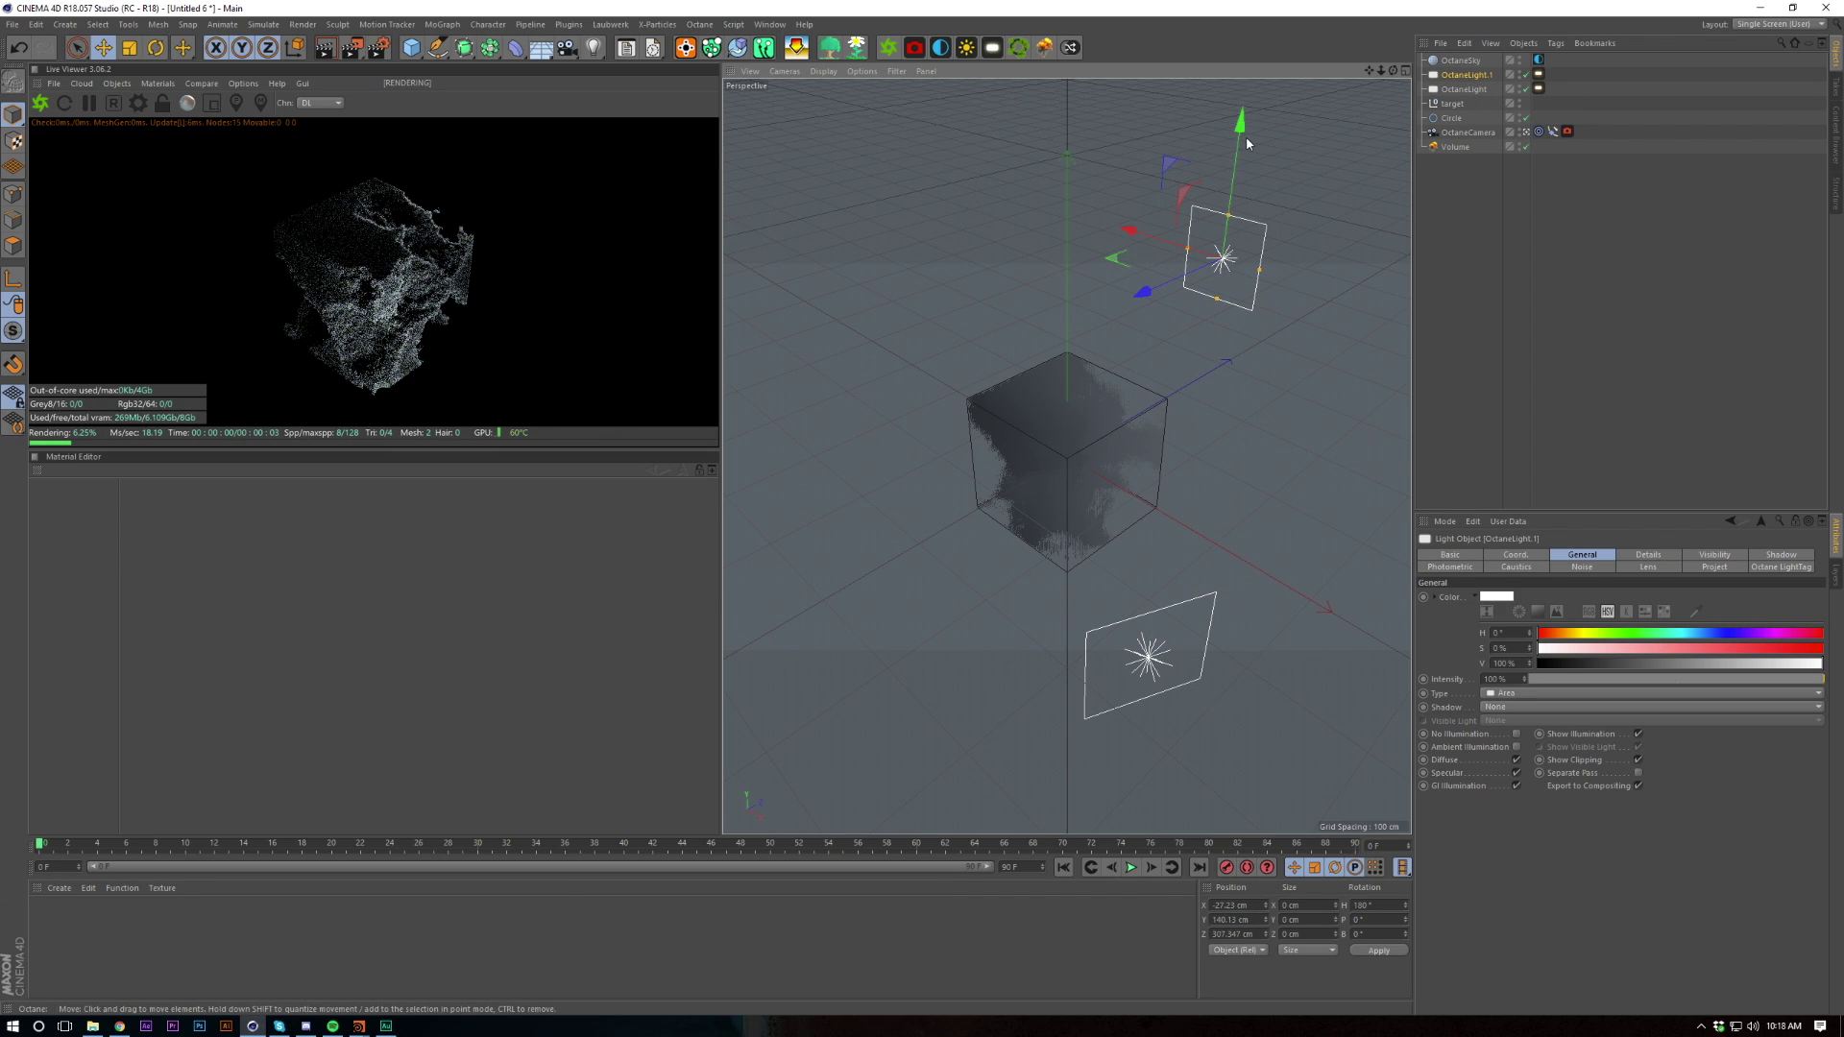
# Tilt OctaneLight.1 down about -24.6° toward the cube and lower it to about 110 cm
pyautogui.press('r')
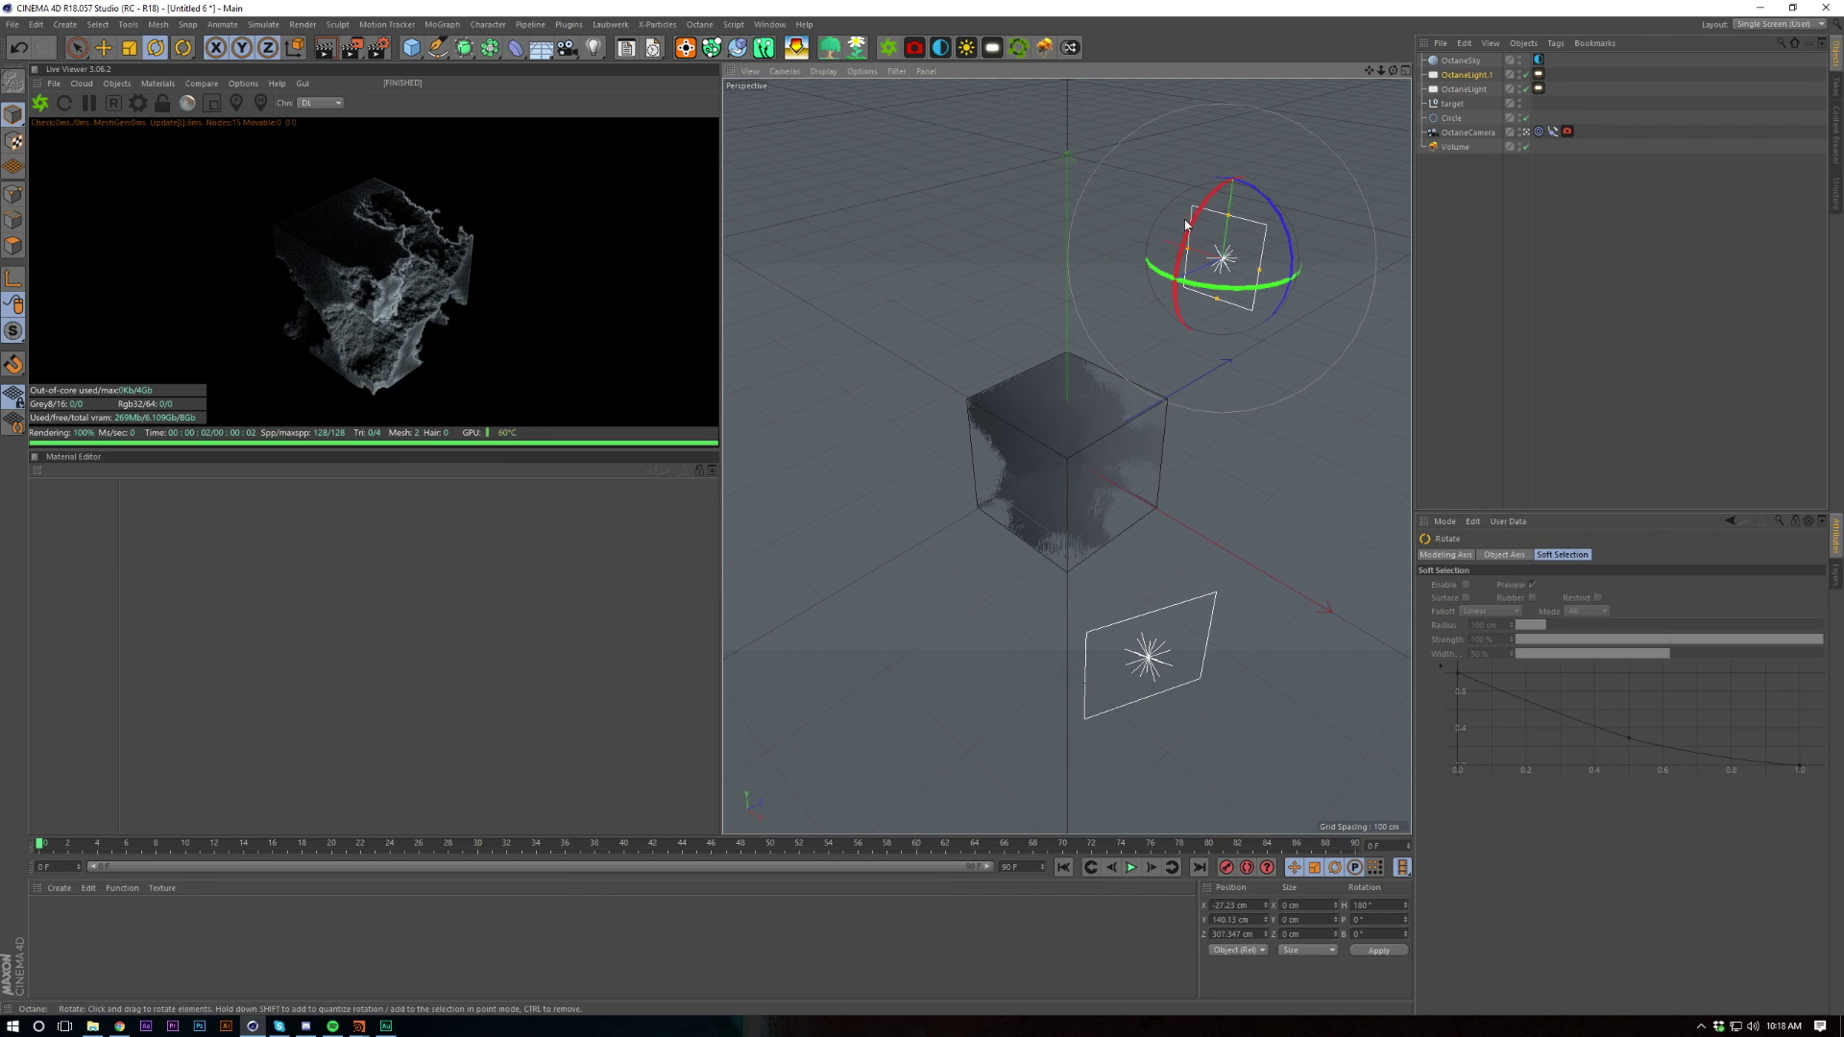
pyautogui.moveTo(1187, 224); pyautogui.dragTo(1236, 276)
pyautogui.press('e')
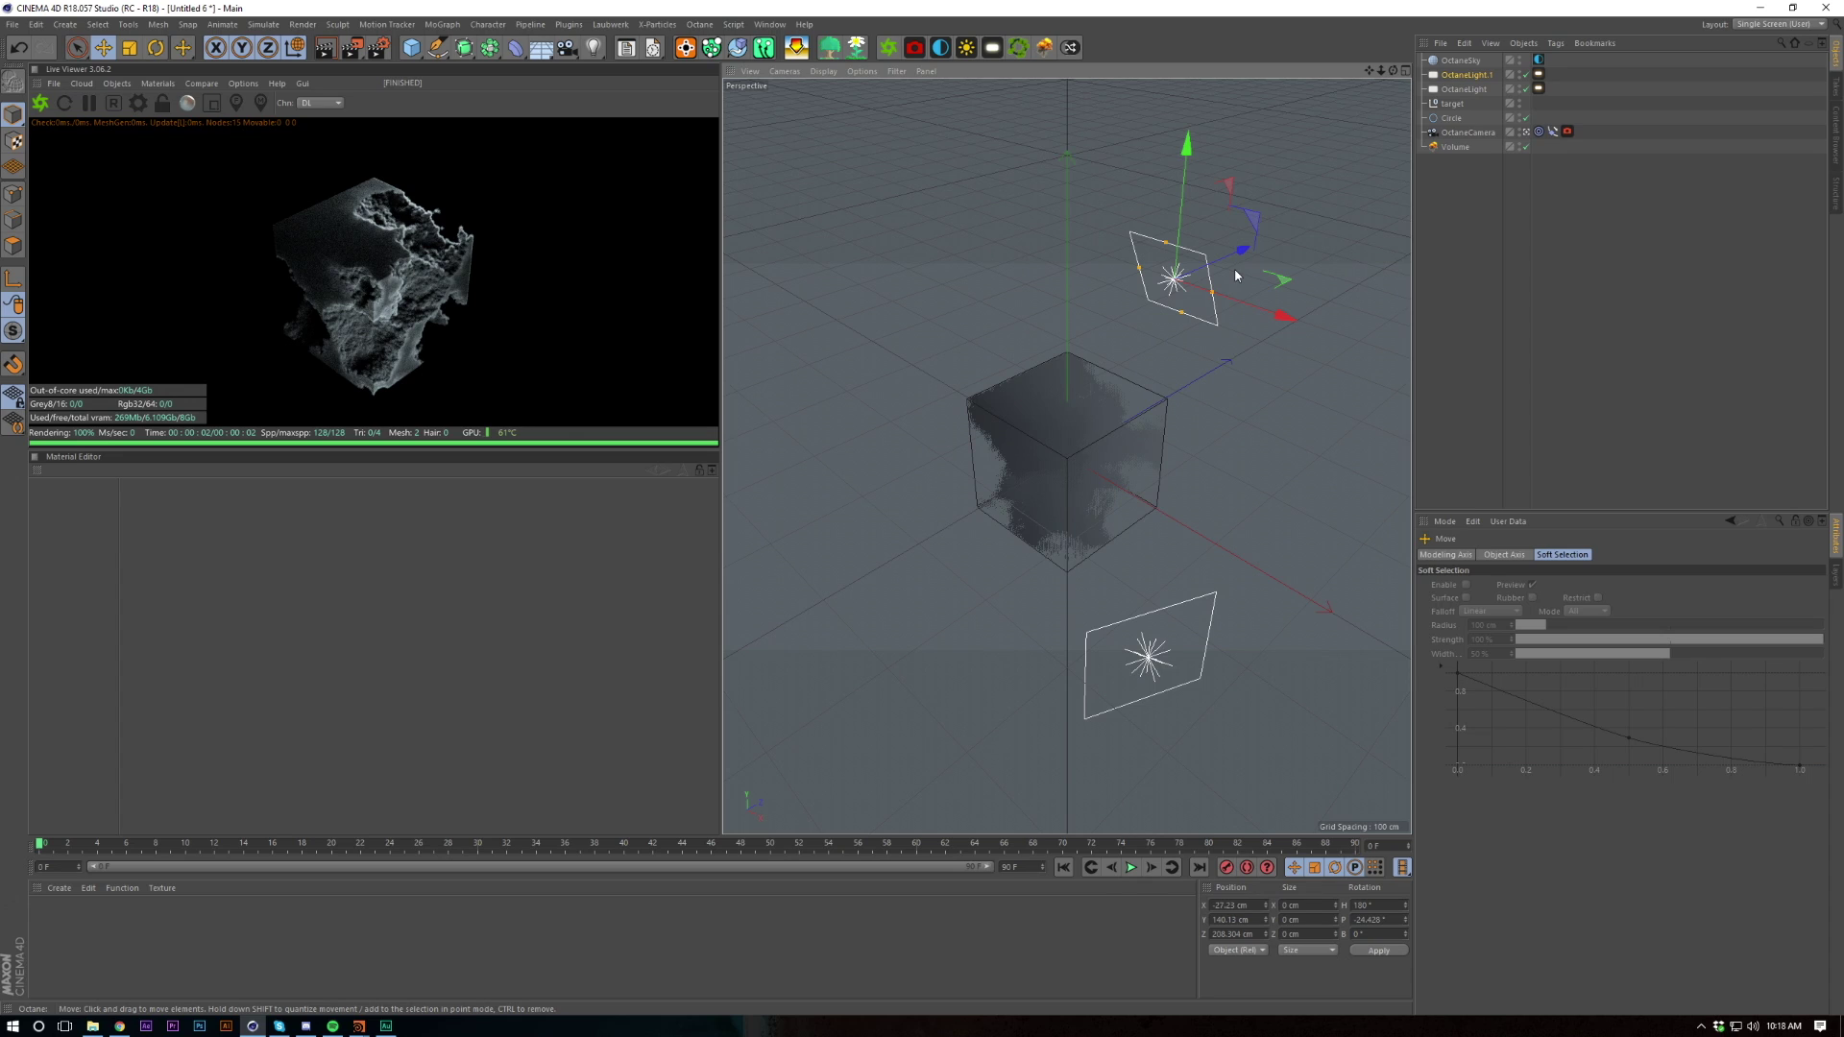
pyautogui.moveTo(1188, 147); pyautogui.dragTo(1191, 173)
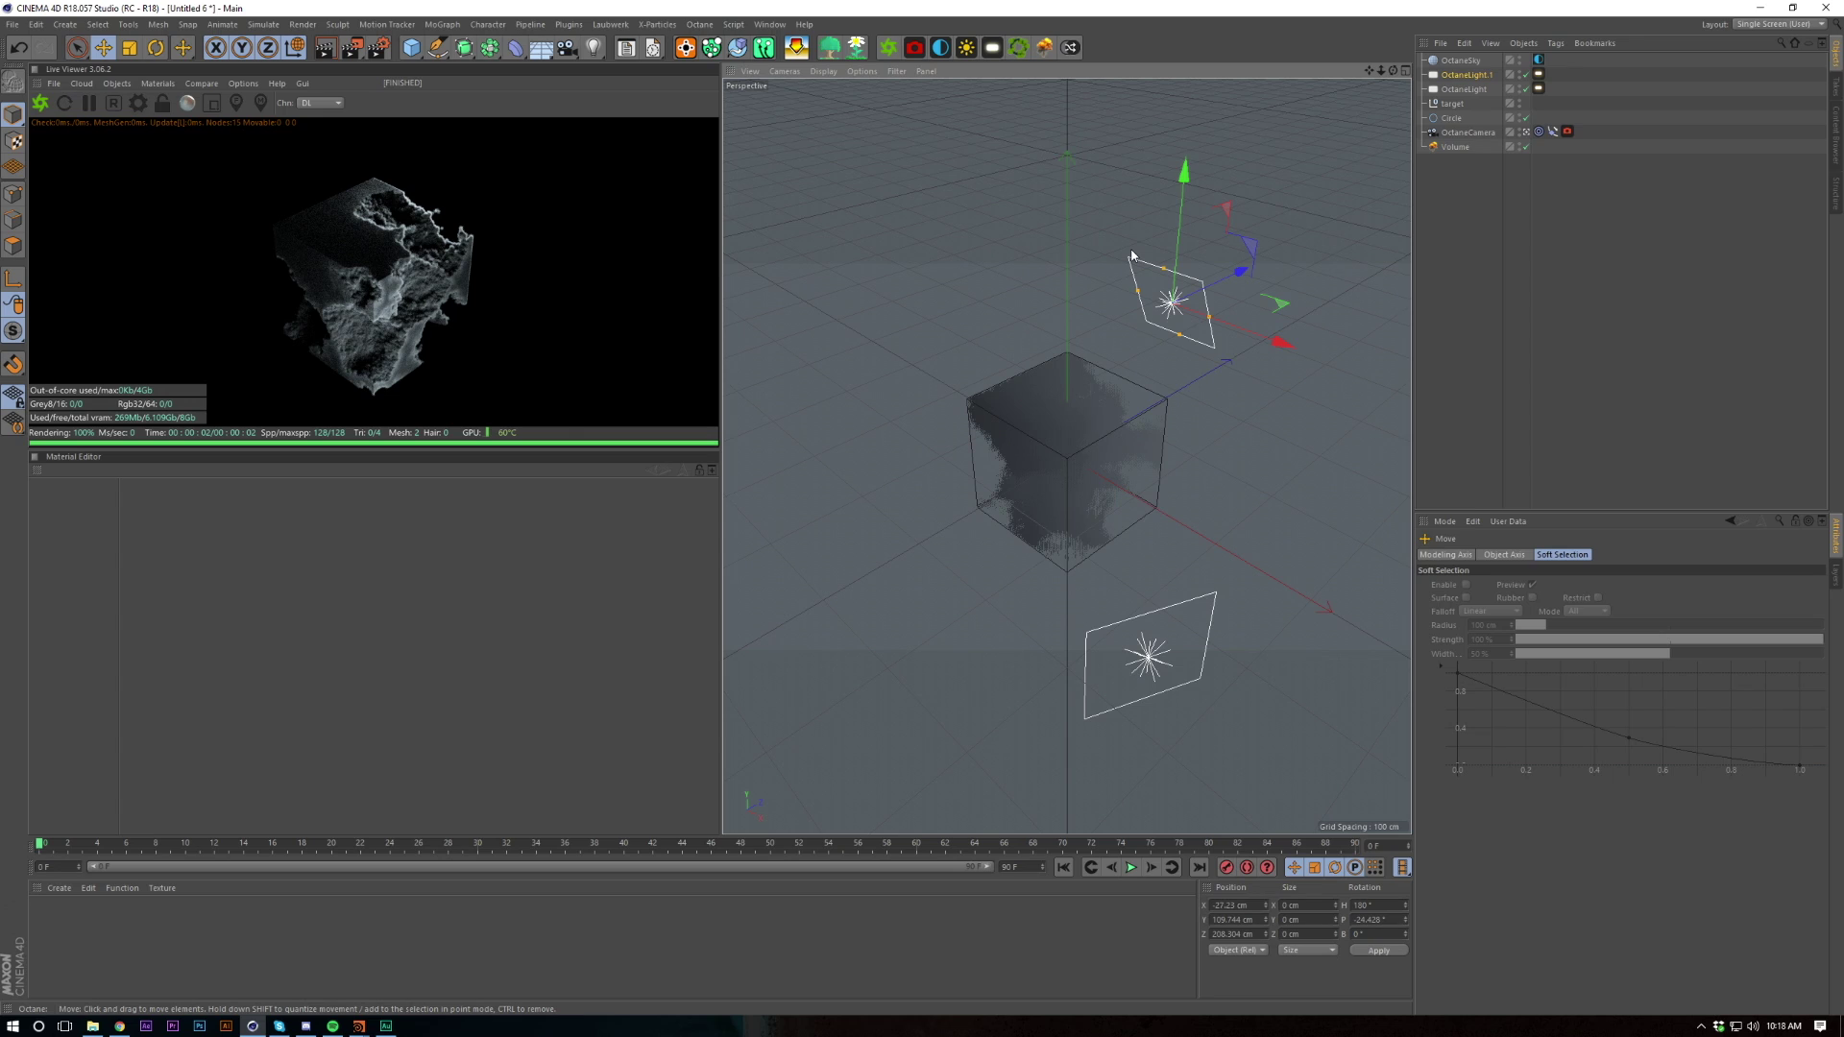
pyautogui.click(1519, 391)
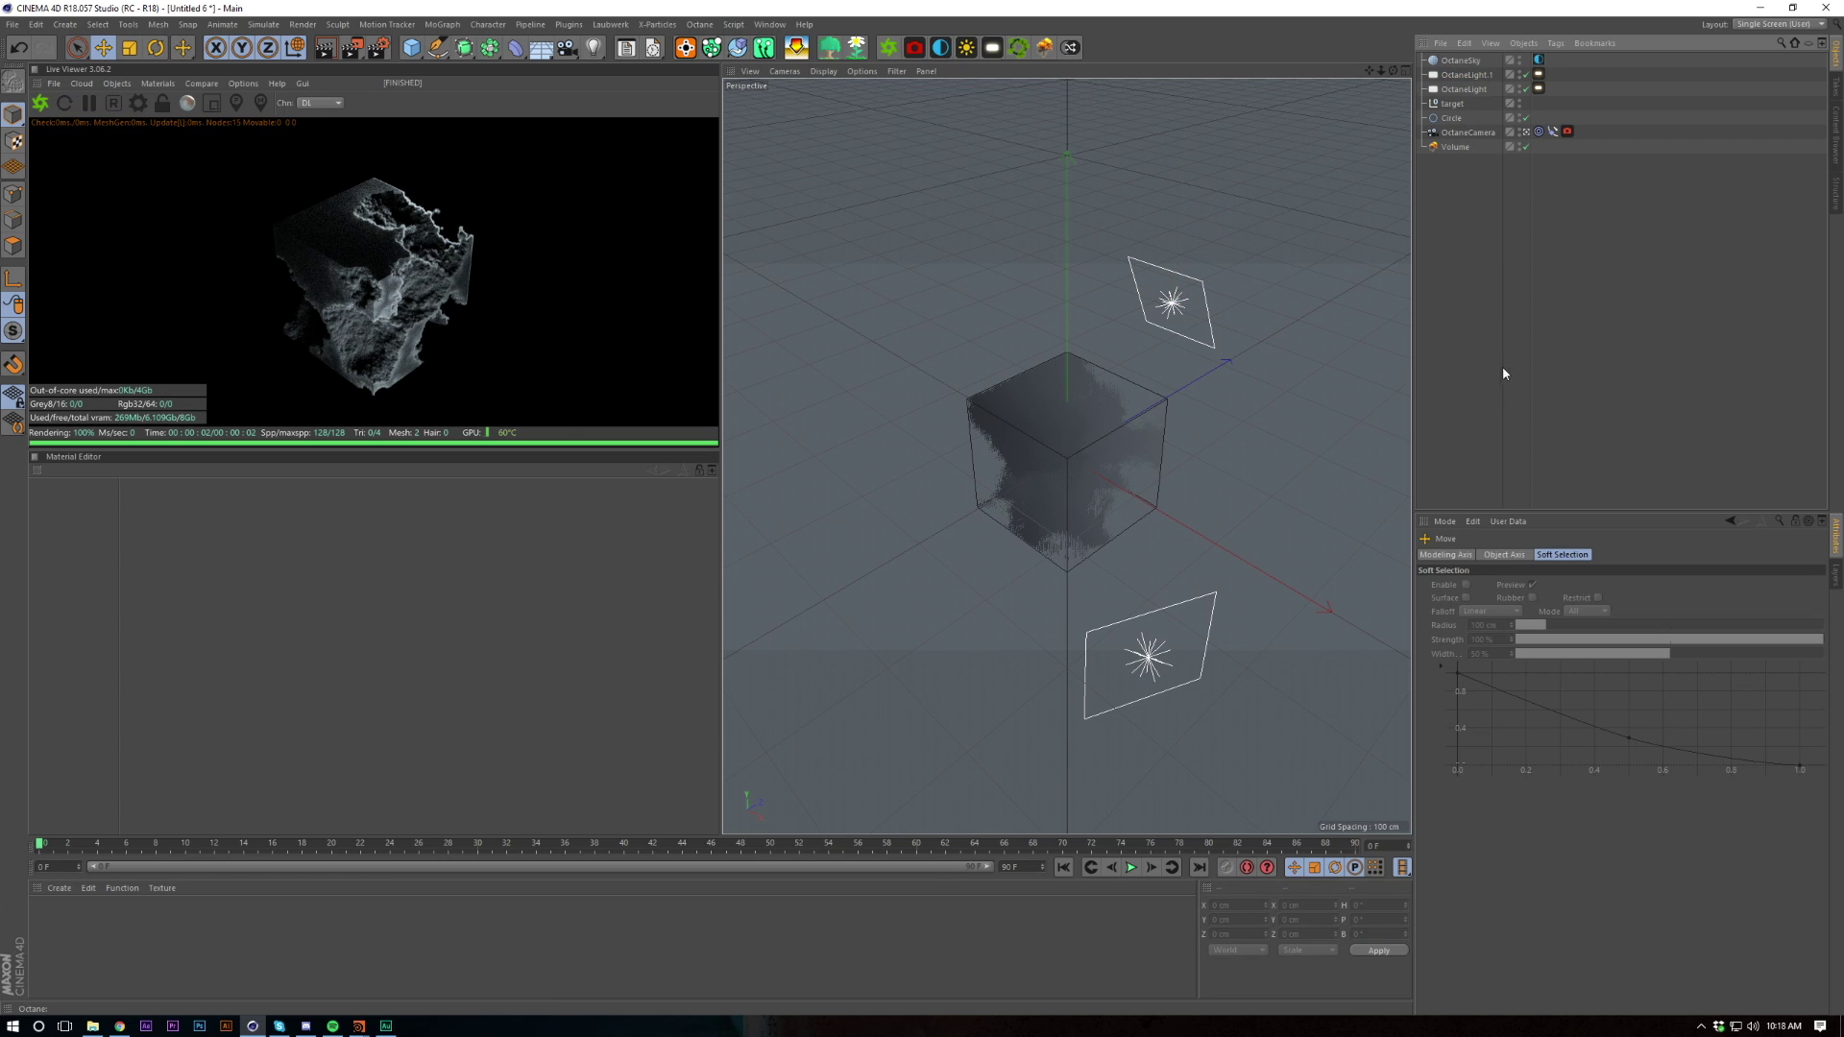
# Show the camera's thin-lens settings, then add a Cube scaled down to 32.2 cm
pyautogui.click(1568, 132)
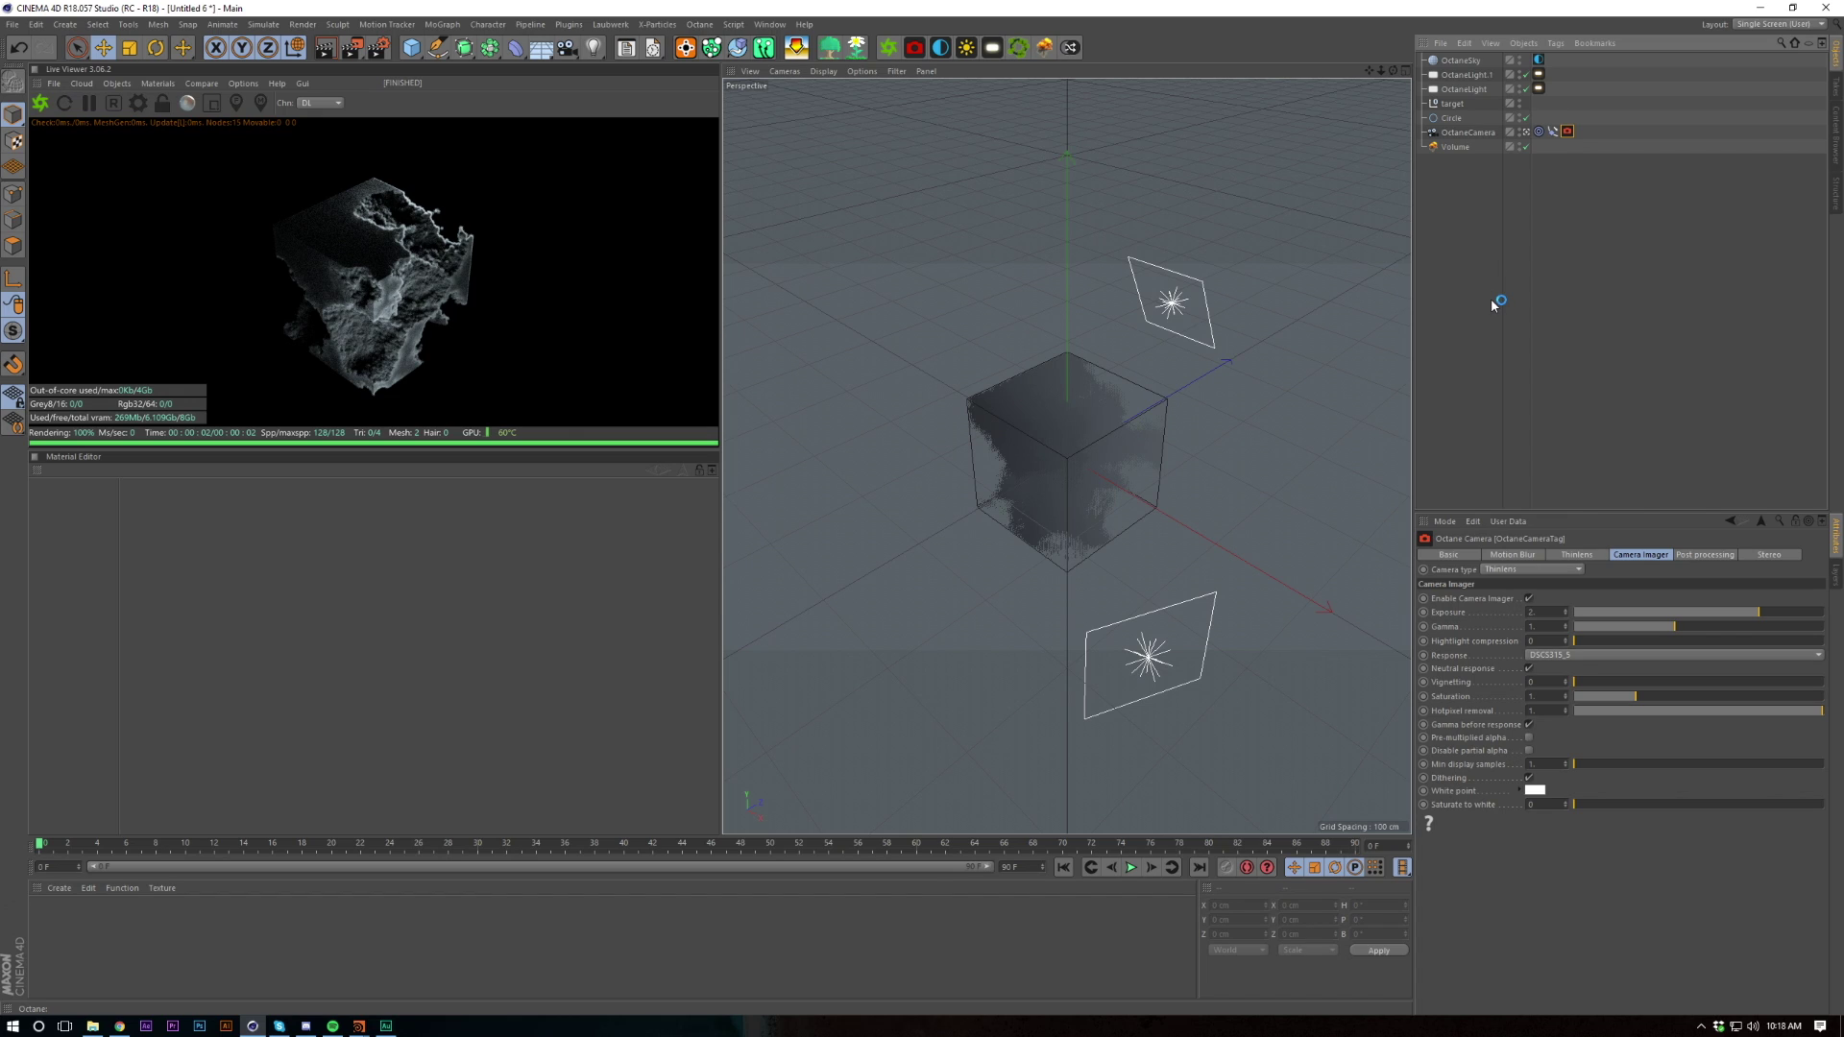
pyautogui.click(1581, 555)
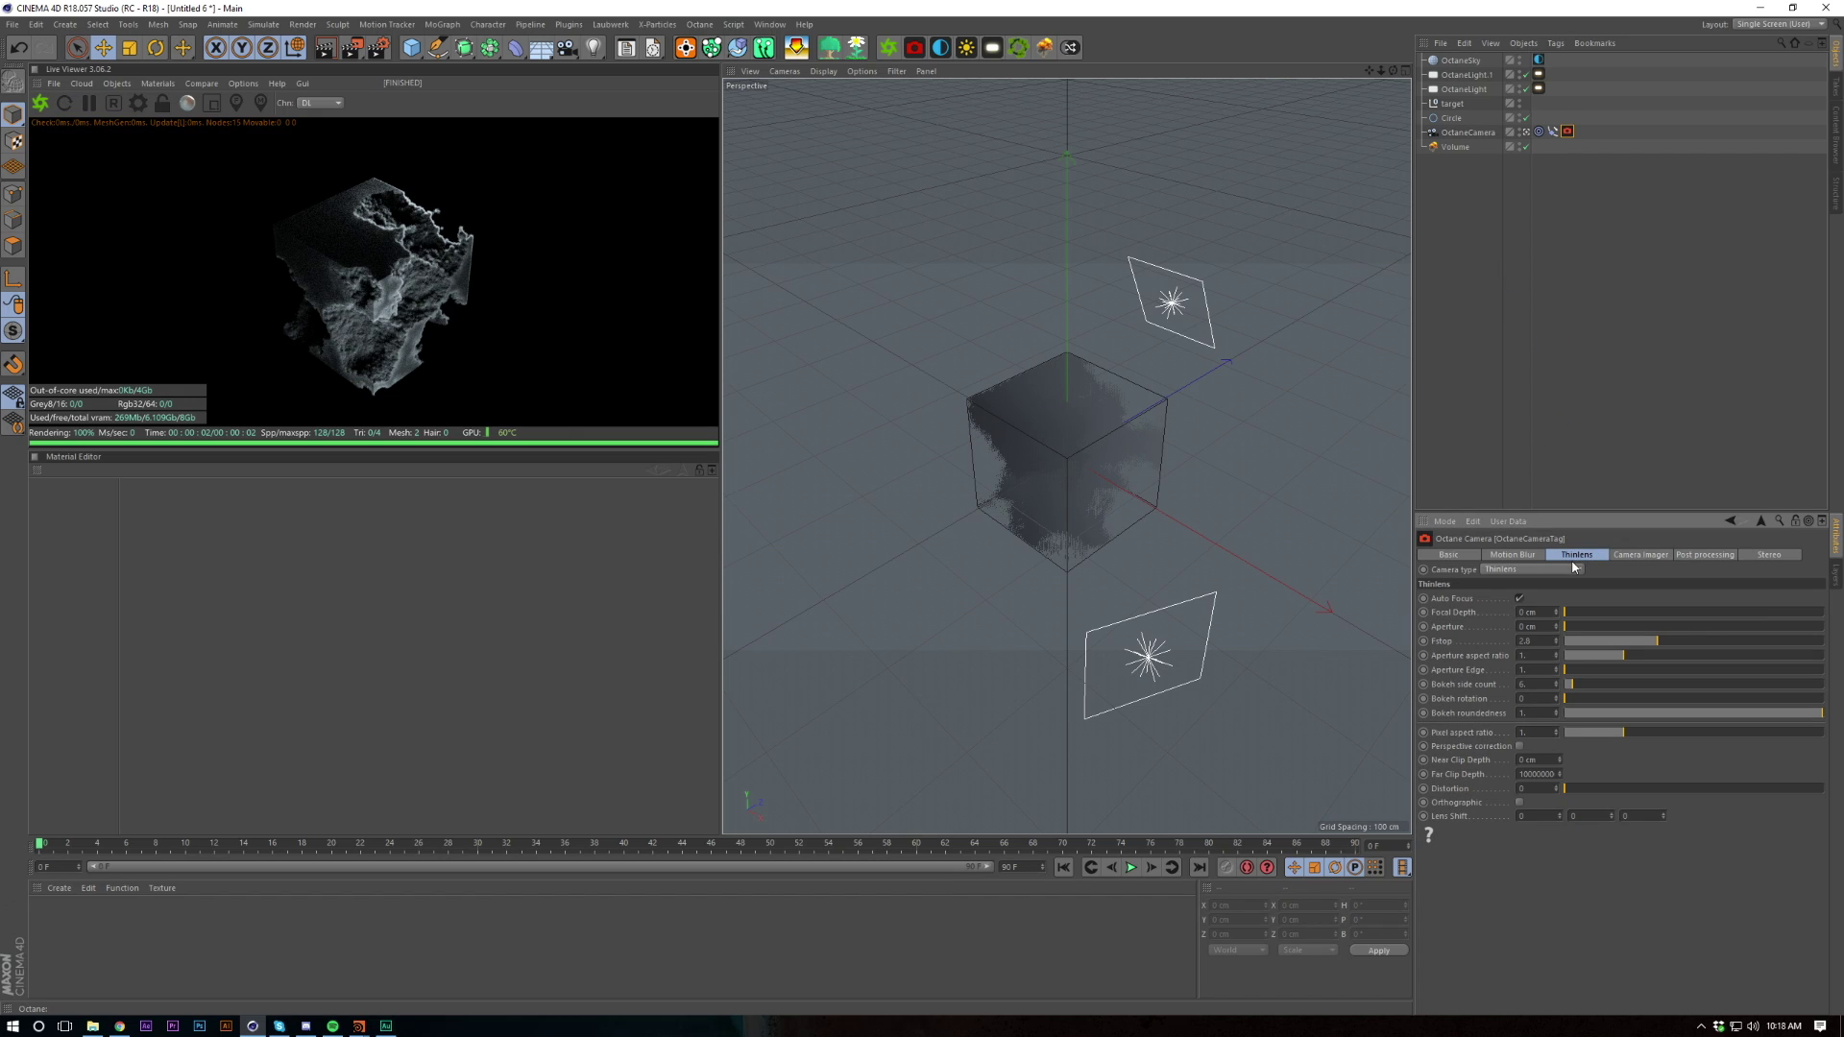
pyautogui.click(411, 47)
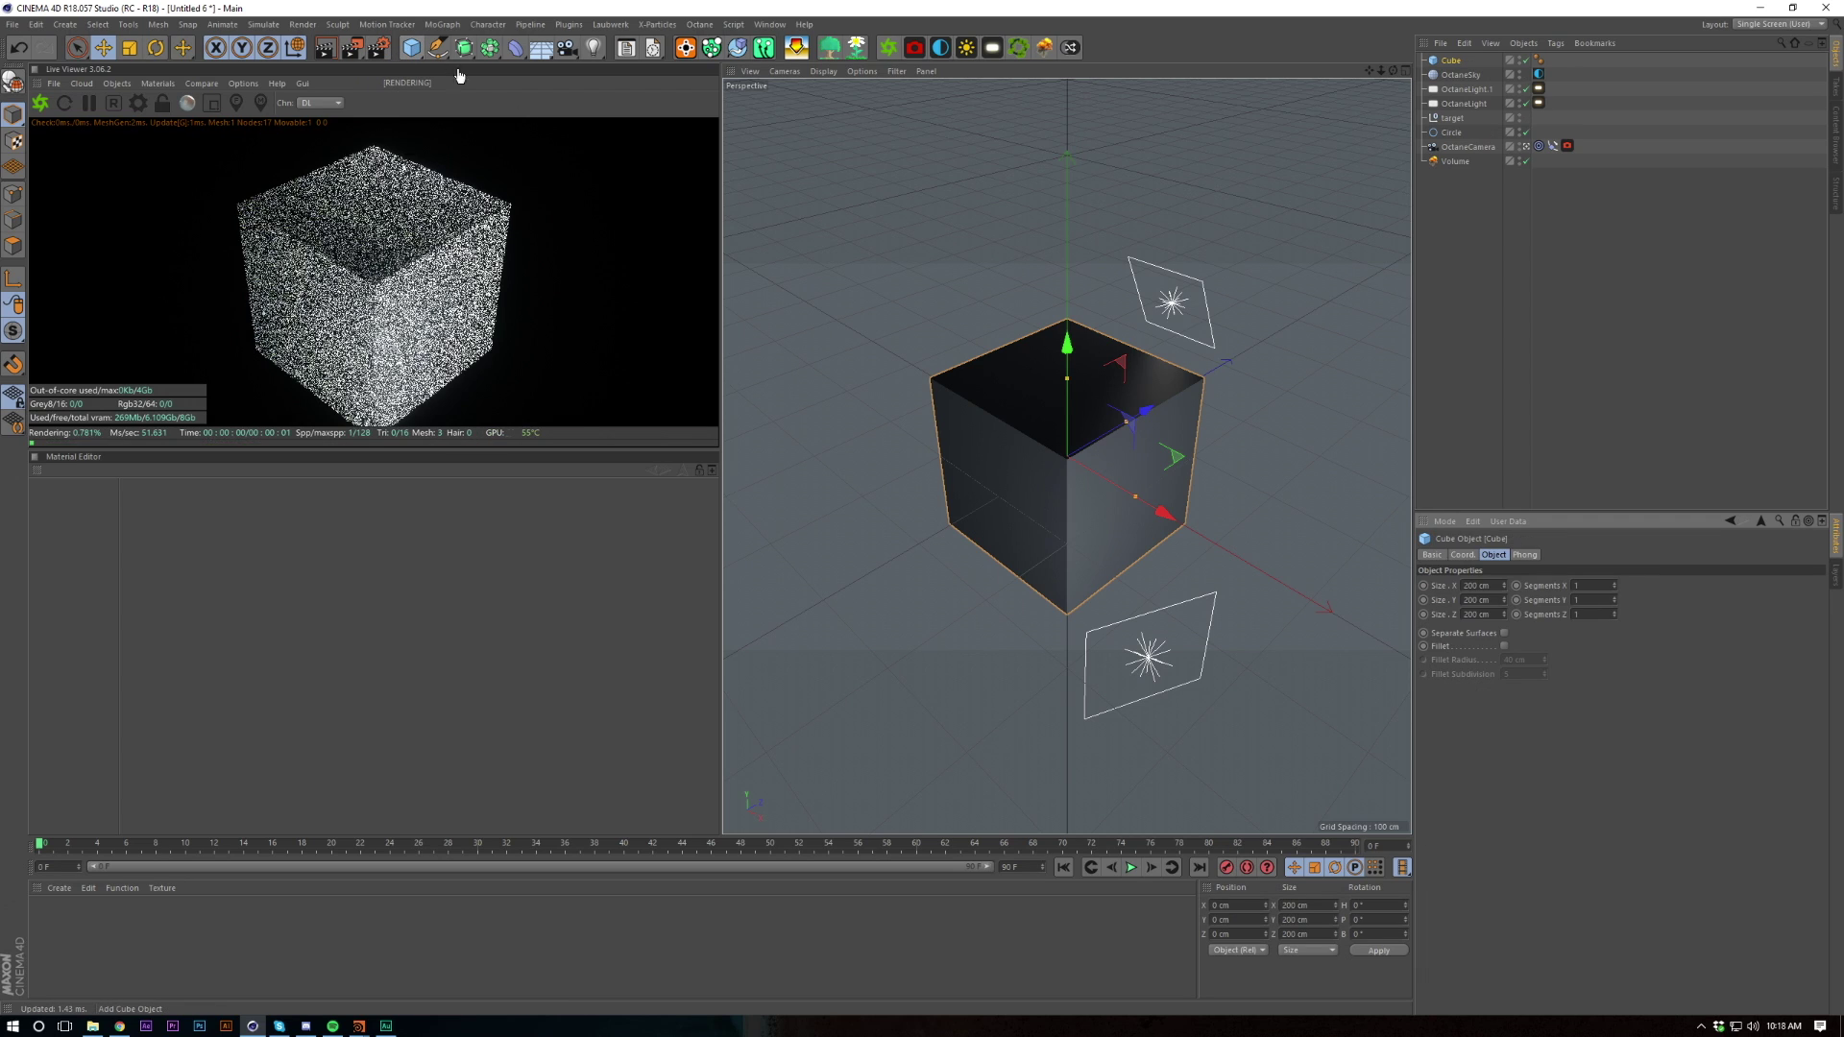
pyautogui.press('t')
pyautogui.moveTo(1204, 465); pyautogui.dragTo(1196, 531)
# Position the cube in the fog, turned about 46° on heading and slightly banked
pyautogui.press('e')
pyautogui.moveTo(1174, 424); pyautogui.dragTo(1144, 444)
pyautogui.press('r')
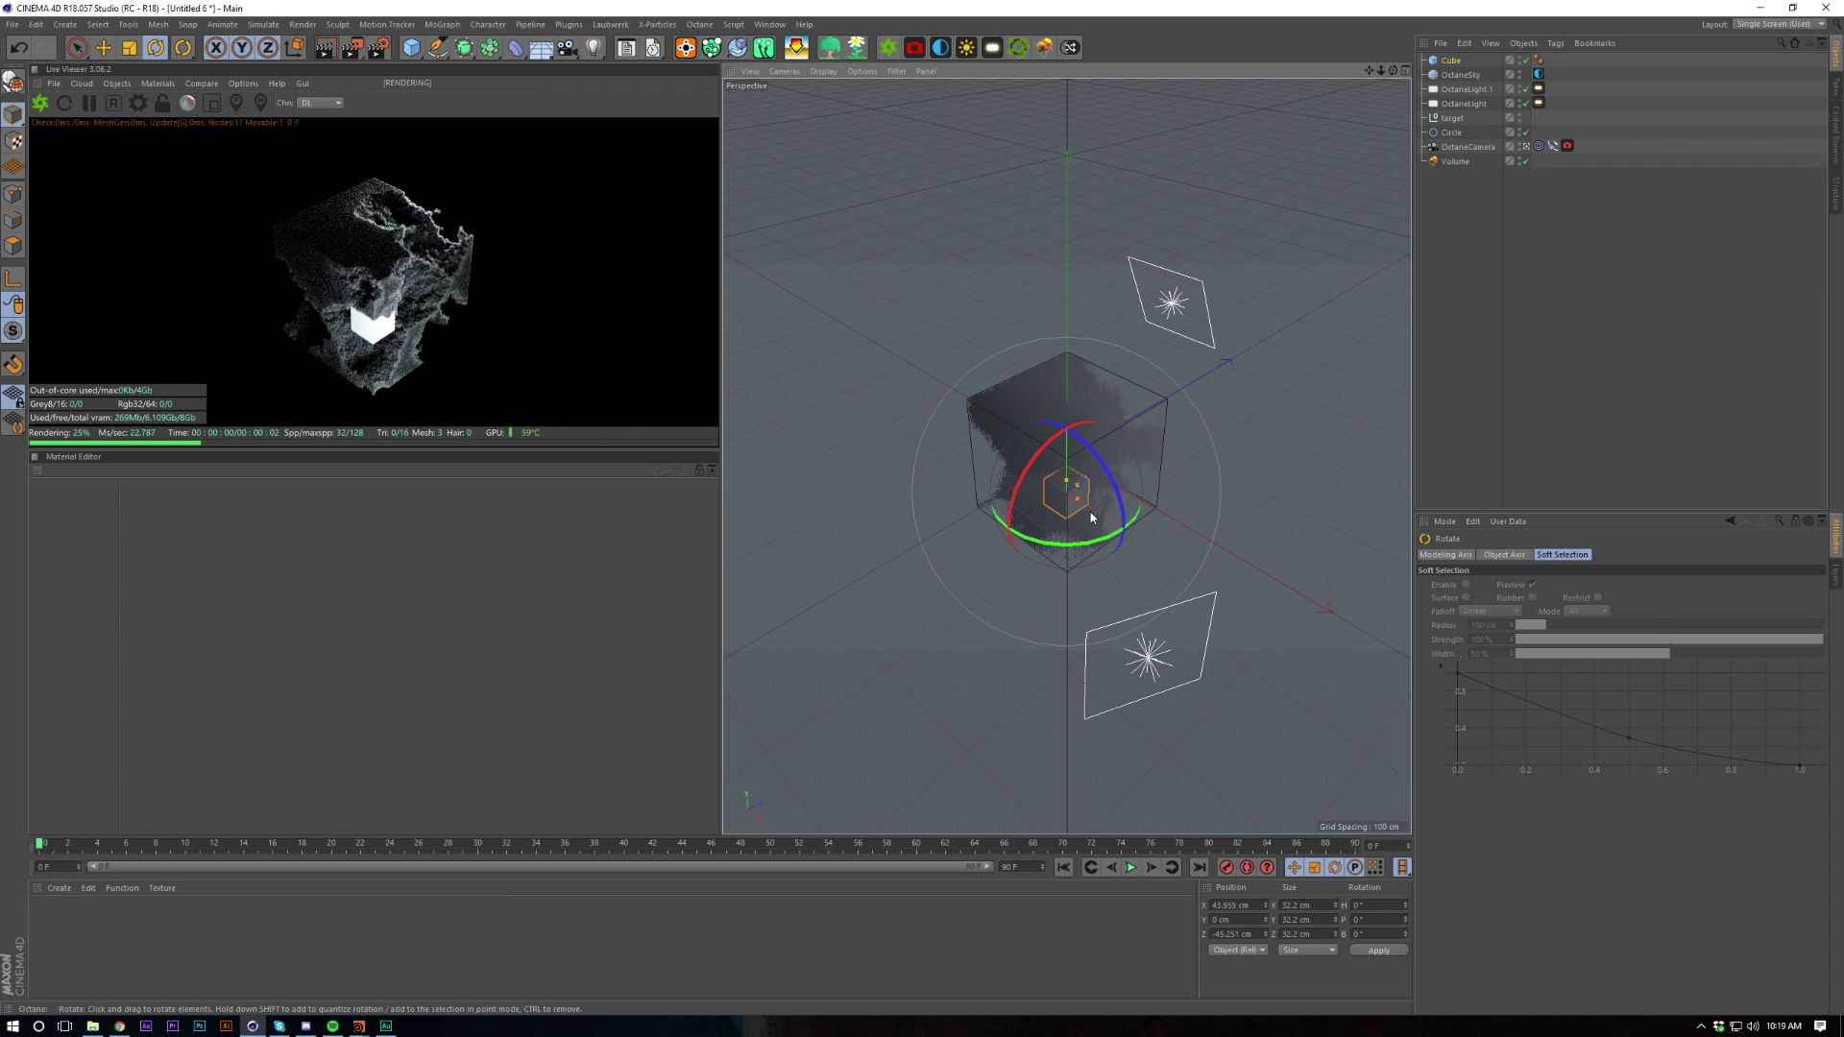
pyautogui.moveTo(1065, 550); pyautogui.dragTo(1025, 560)
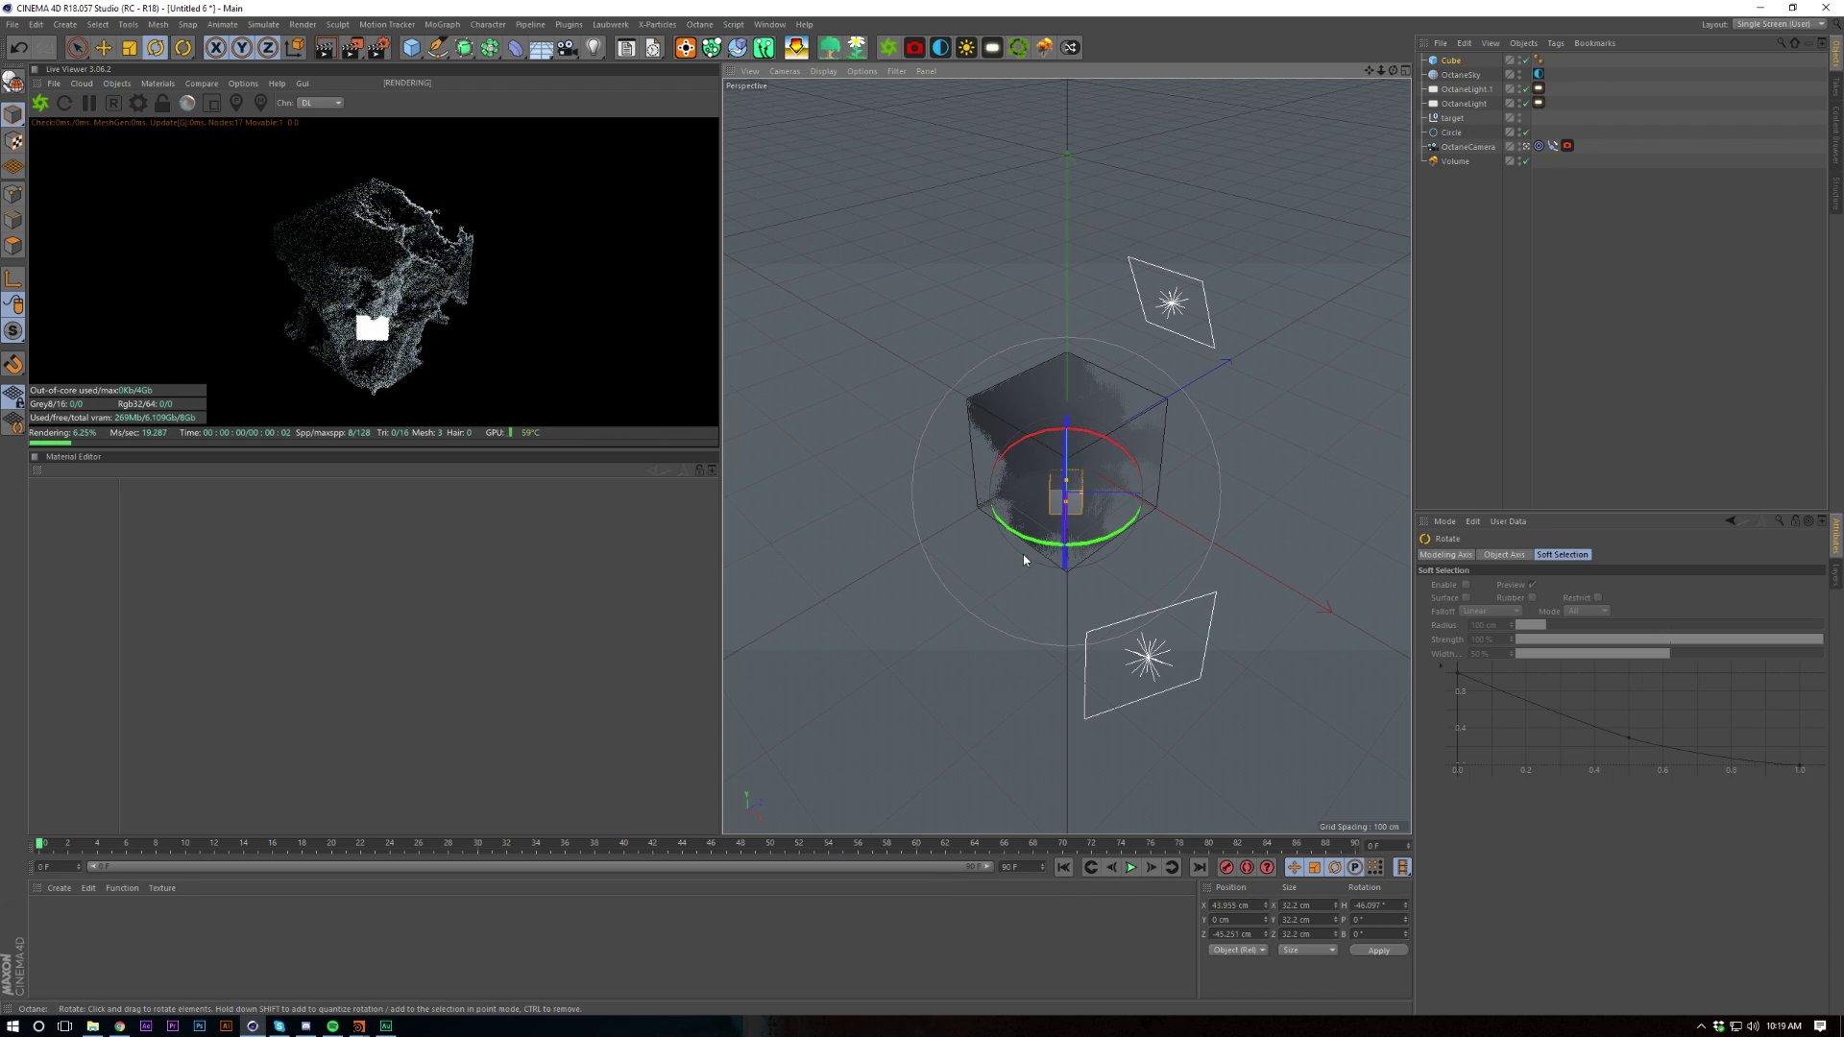
pyautogui.press('e')
pyautogui.moveTo(1067, 452); pyautogui.dragTo(1070, 480)
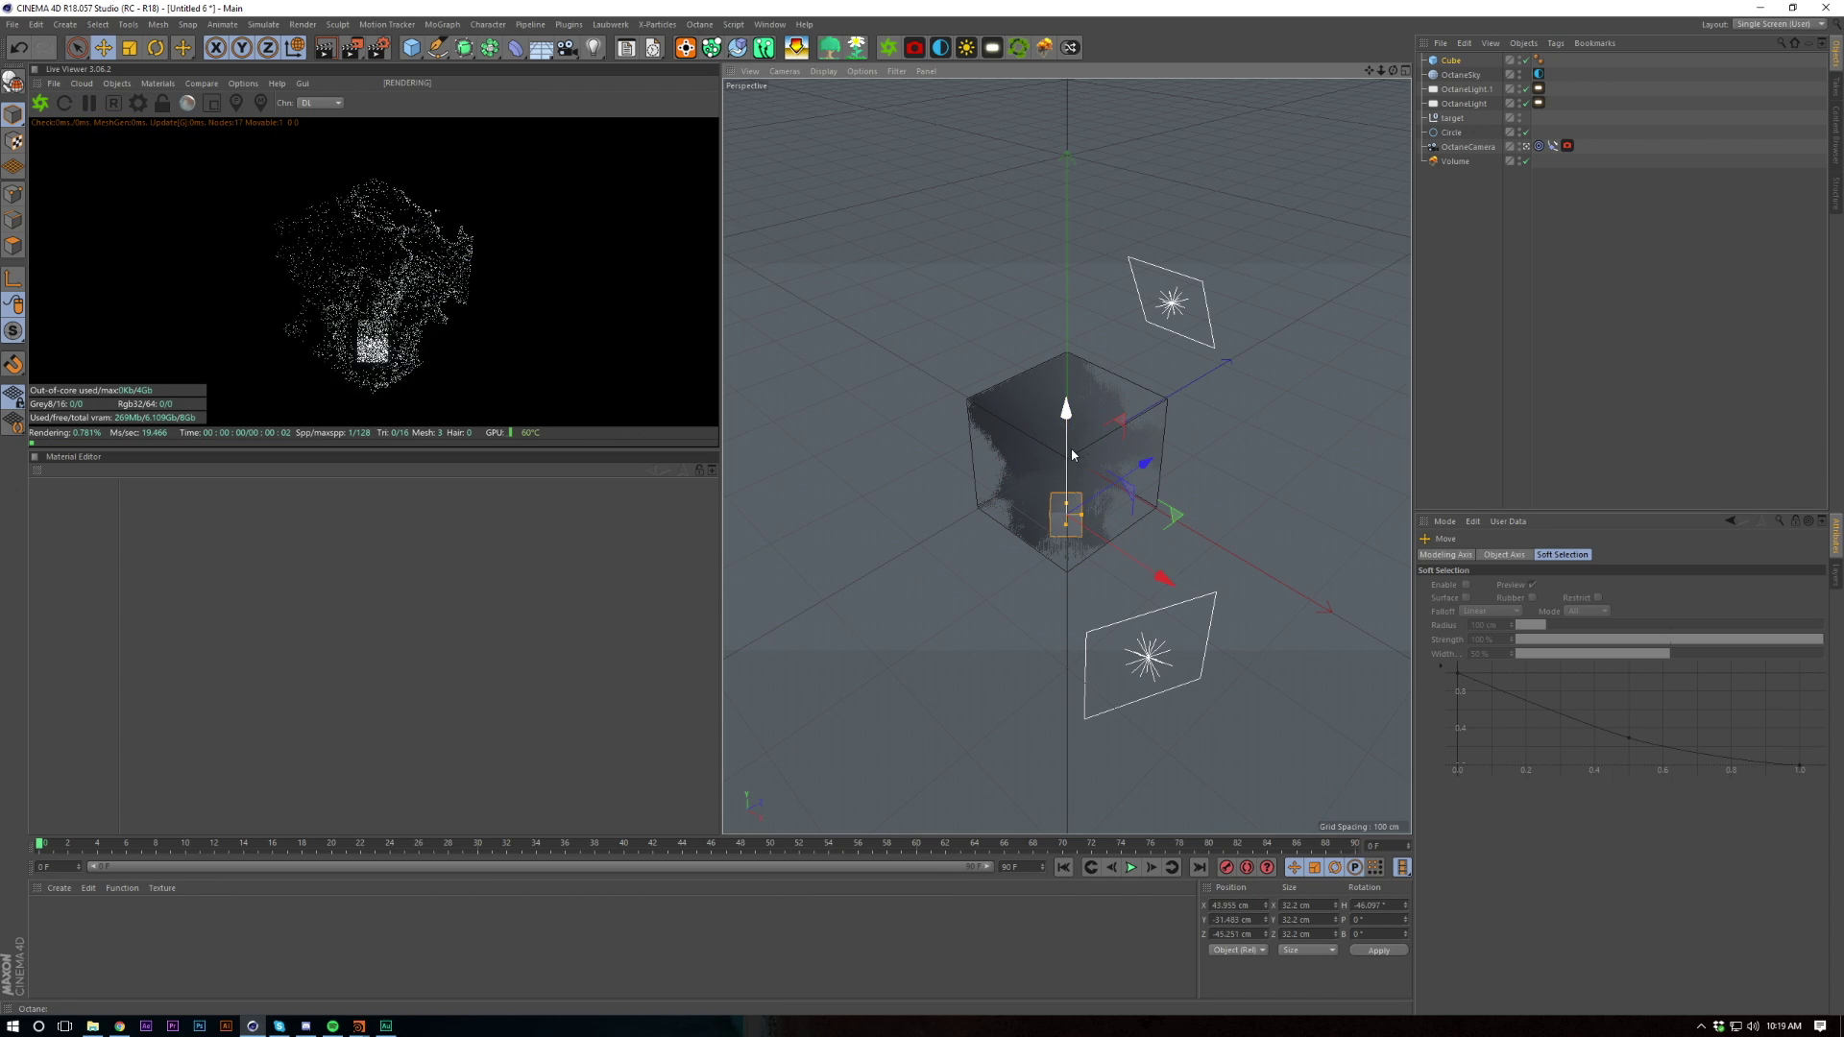
pyautogui.moveTo(1121, 556); pyautogui.dragTo(1067, 577)
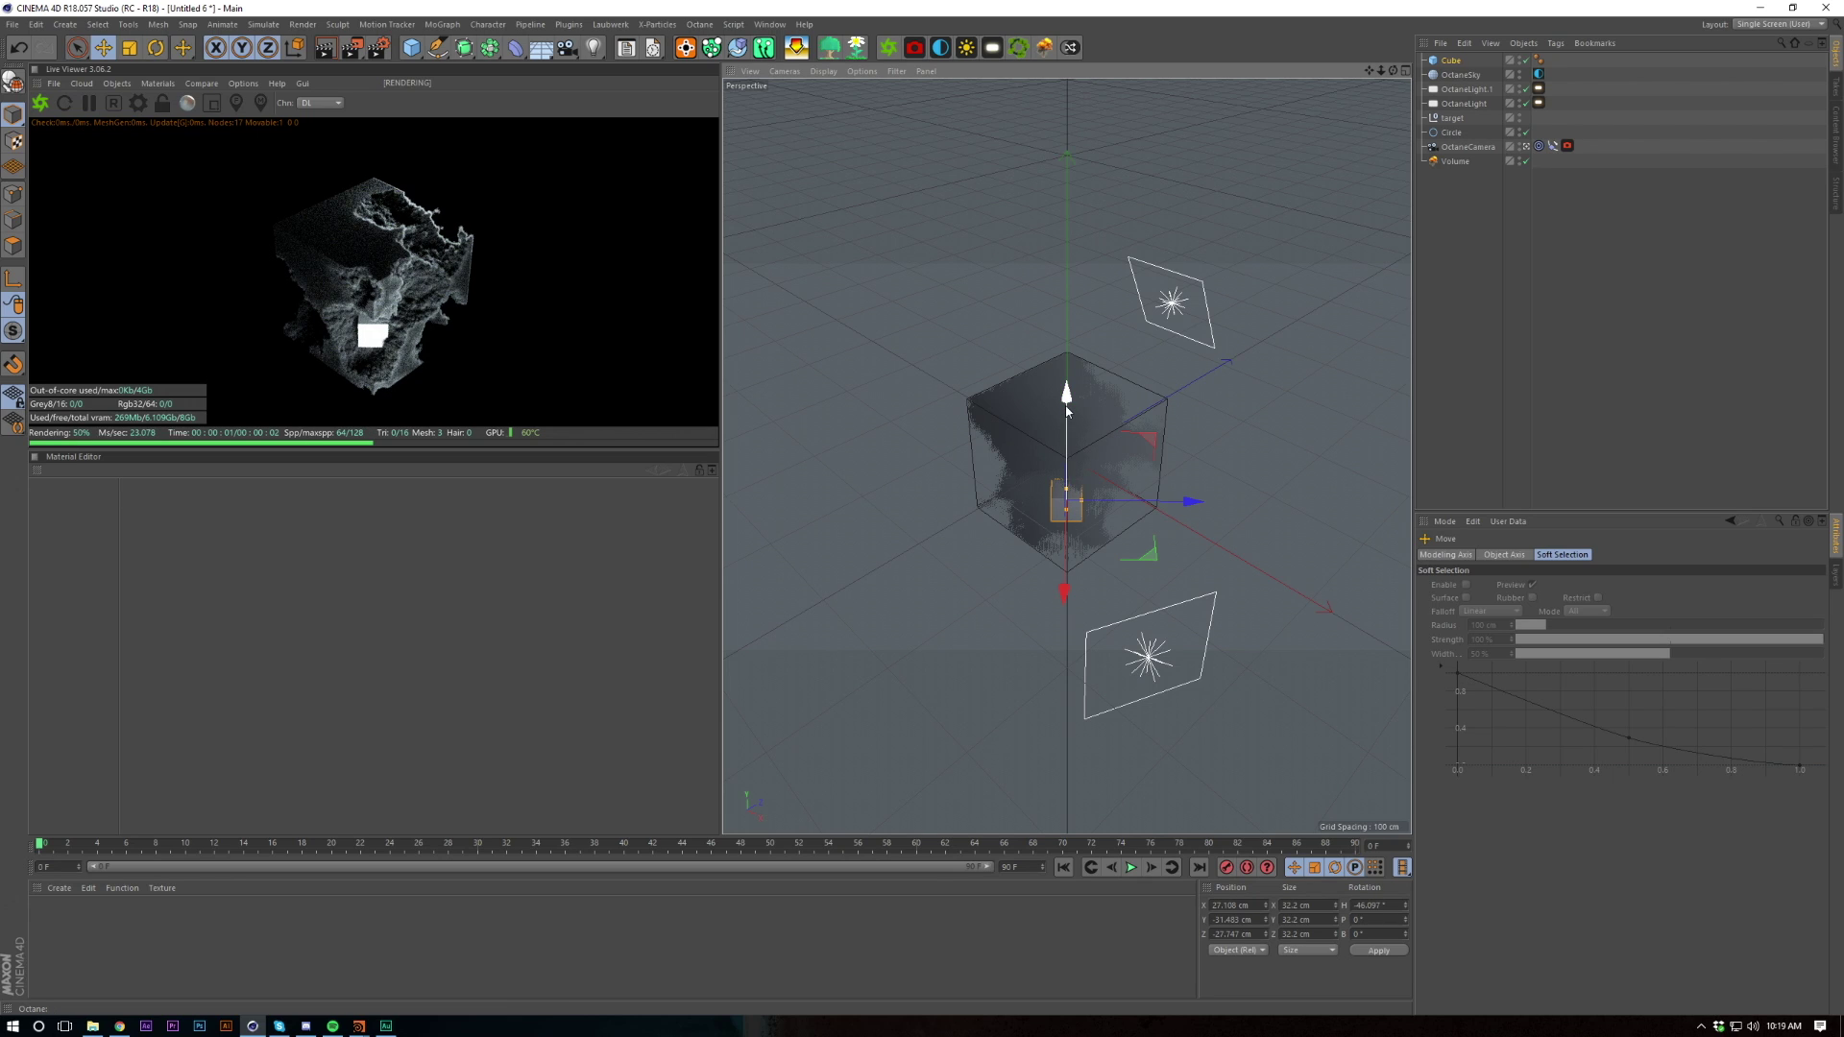
pyautogui.press('r')
pyautogui.moveTo(1064, 546)
pyautogui.mouseDown()
pyautogui.moveTo(1069, 525)
pyautogui.moveTo(1070, 547)
pyautogui.mouseUp()
pyautogui.press('e')
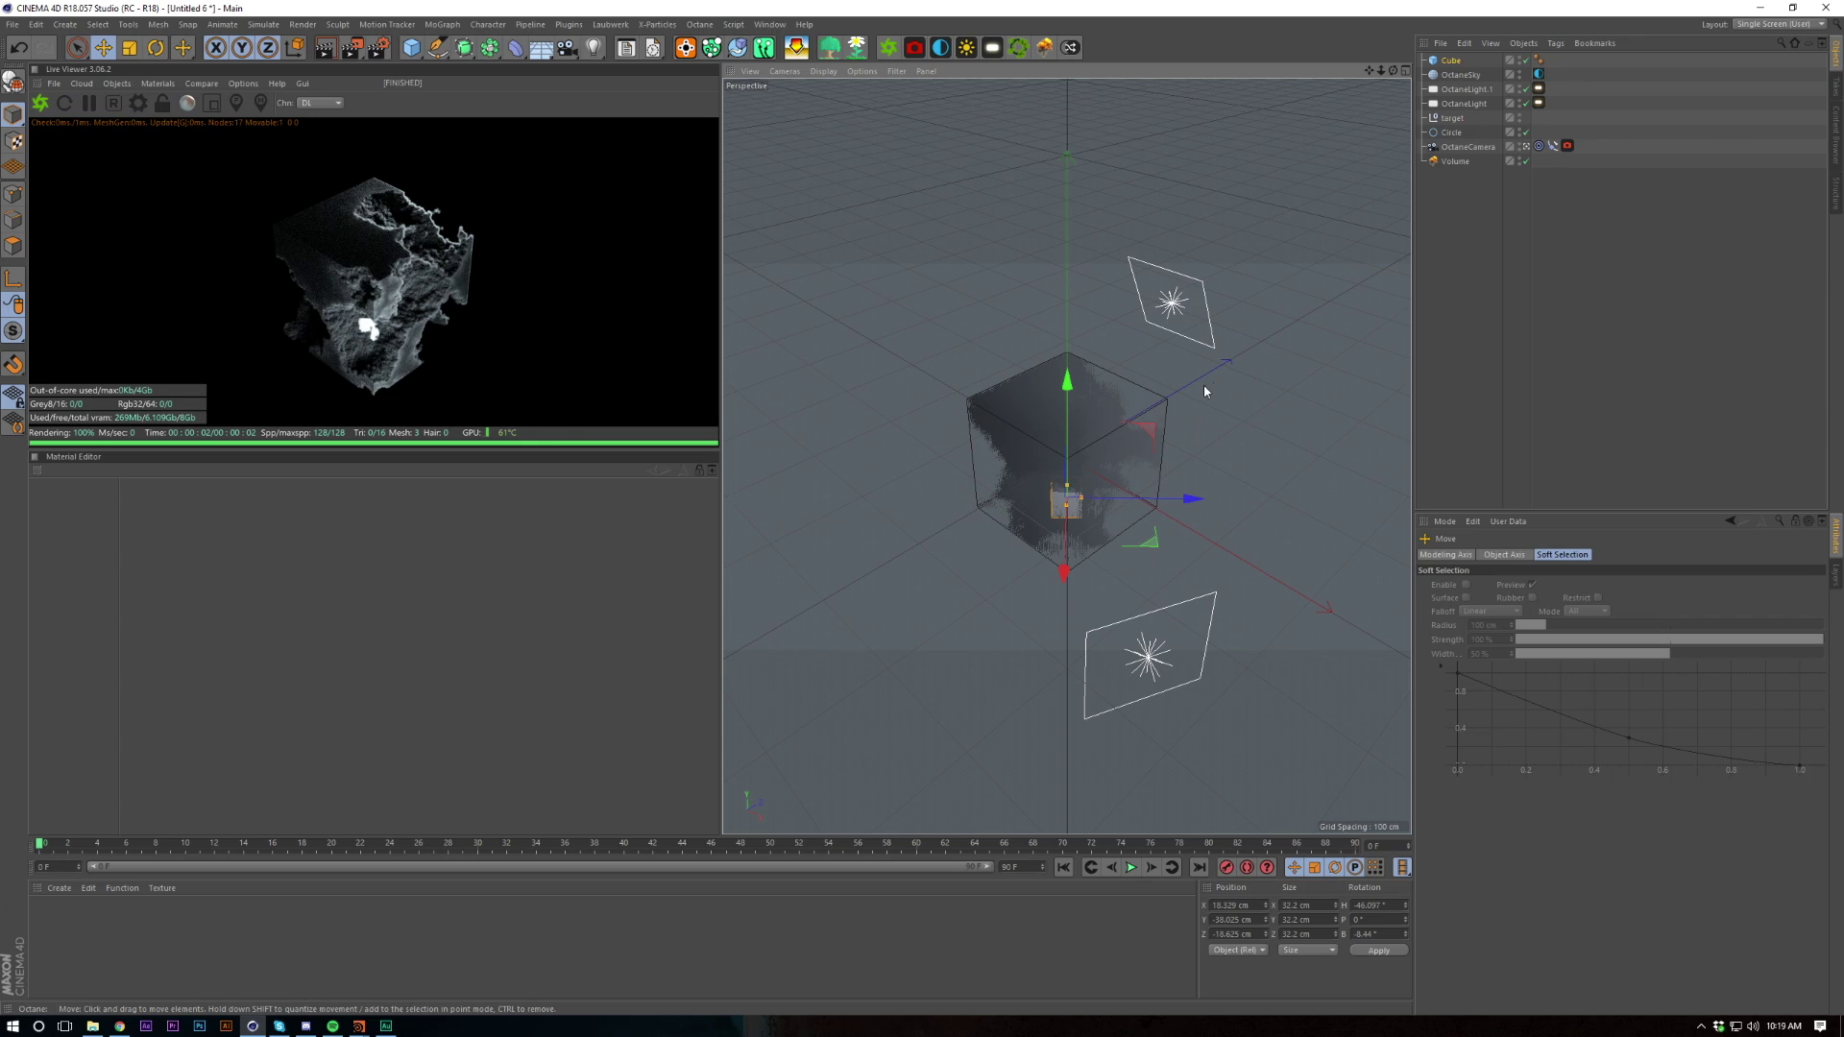
pyautogui.click(1529, 304)
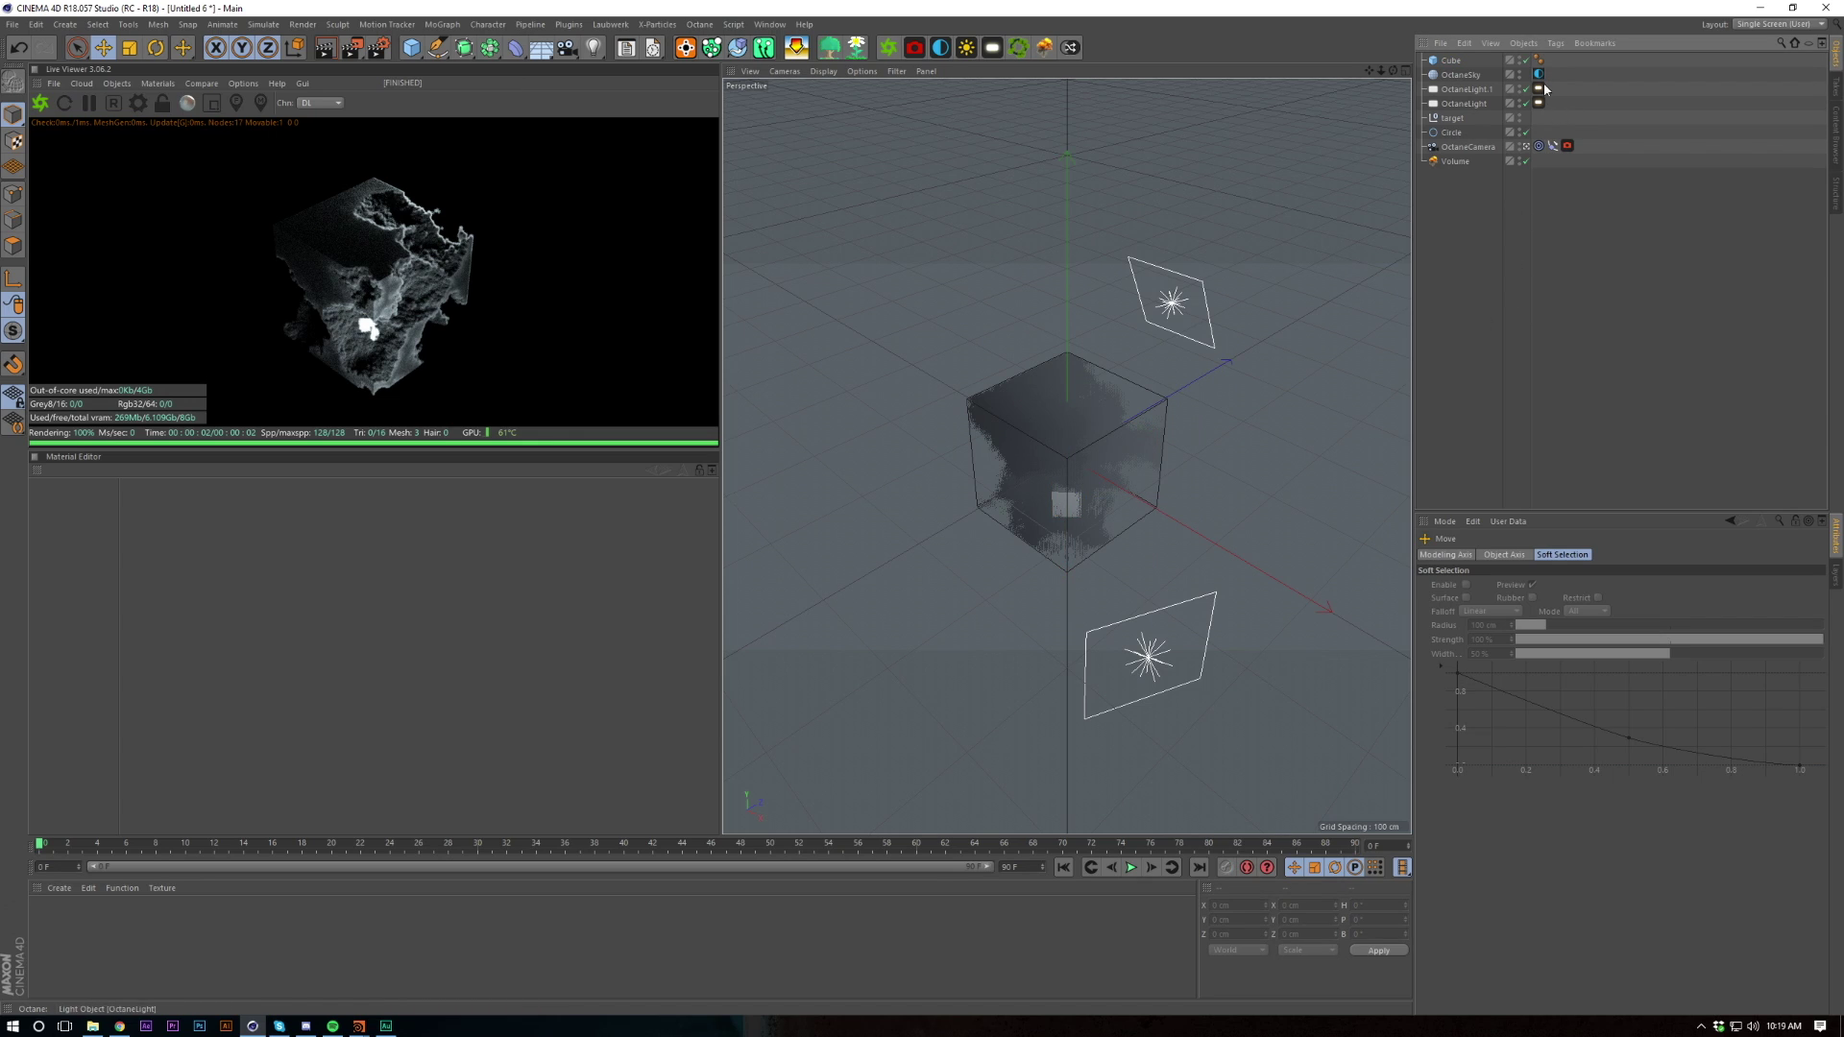
# Hide the fog and give the camera a 25 cm aperture focused at 754.099 on the cube
pyautogui.click(1528, 161)
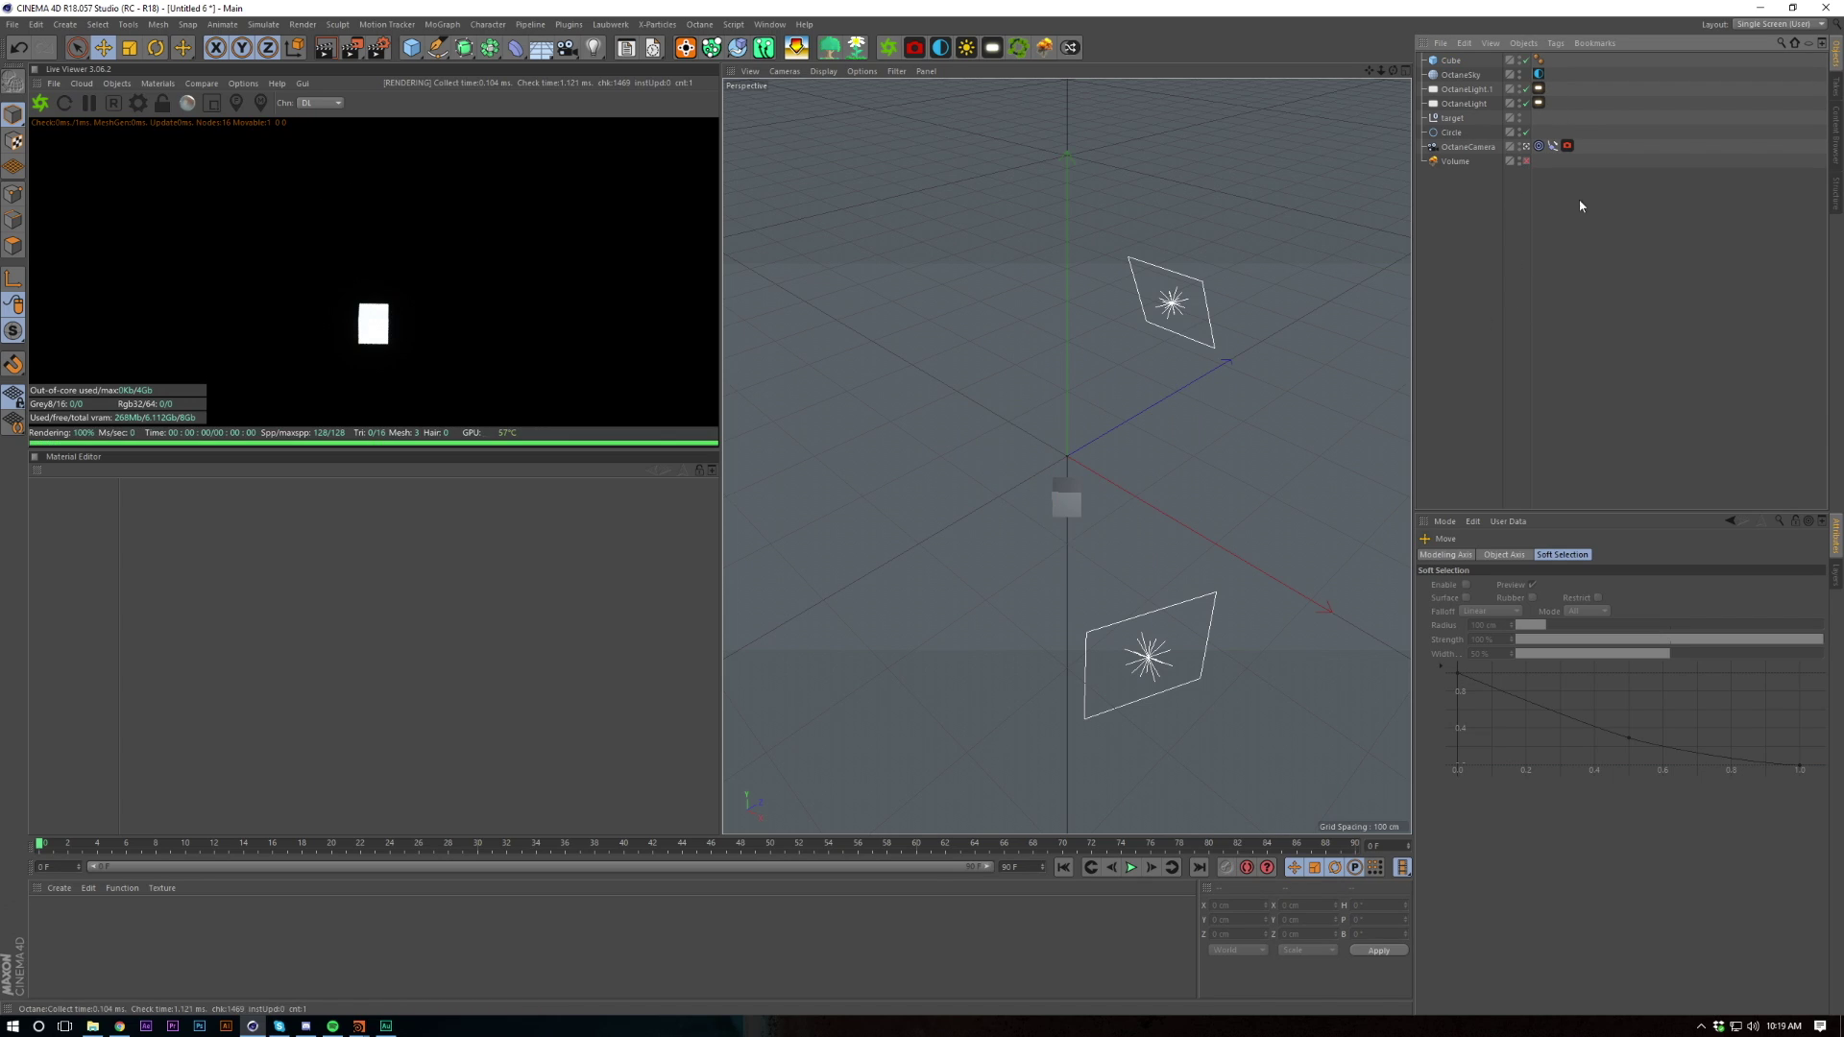
pyautogui.click(1568, 147)
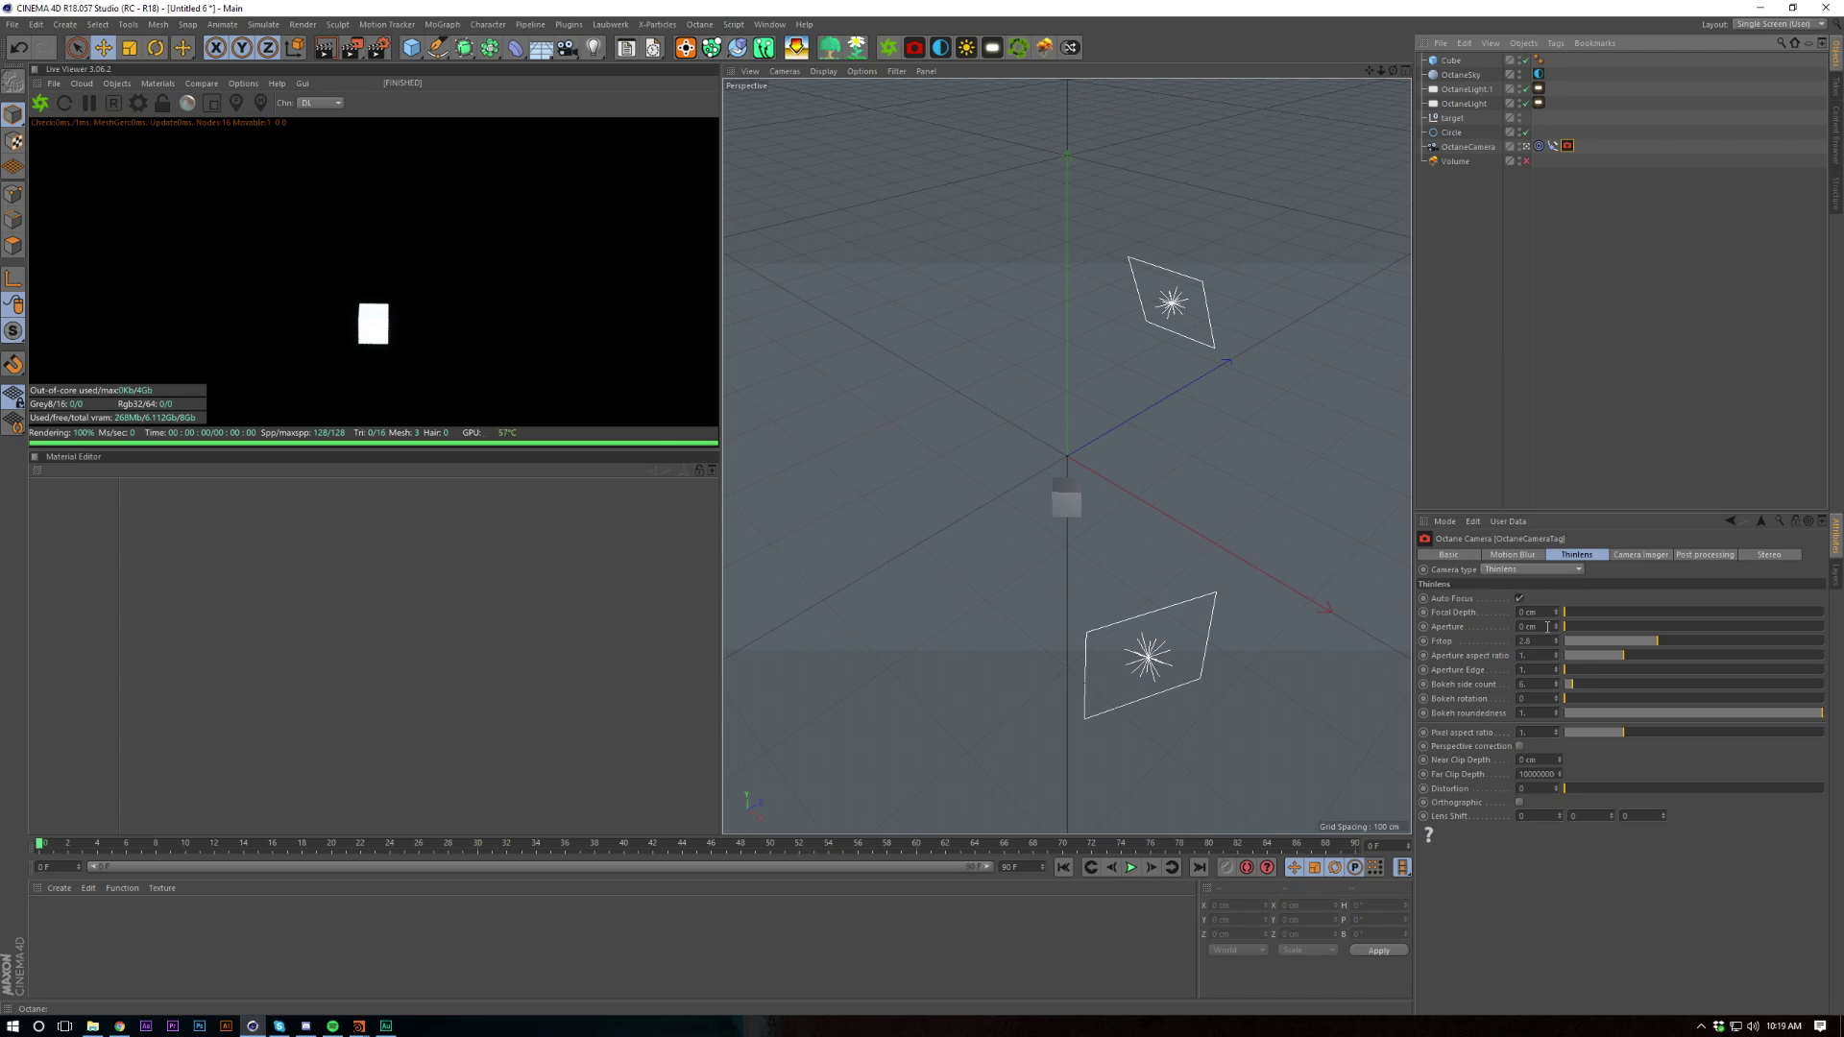
pyautogui.click(1547, 626)
pyautogui.write('25')
pyautogui.press('Return')
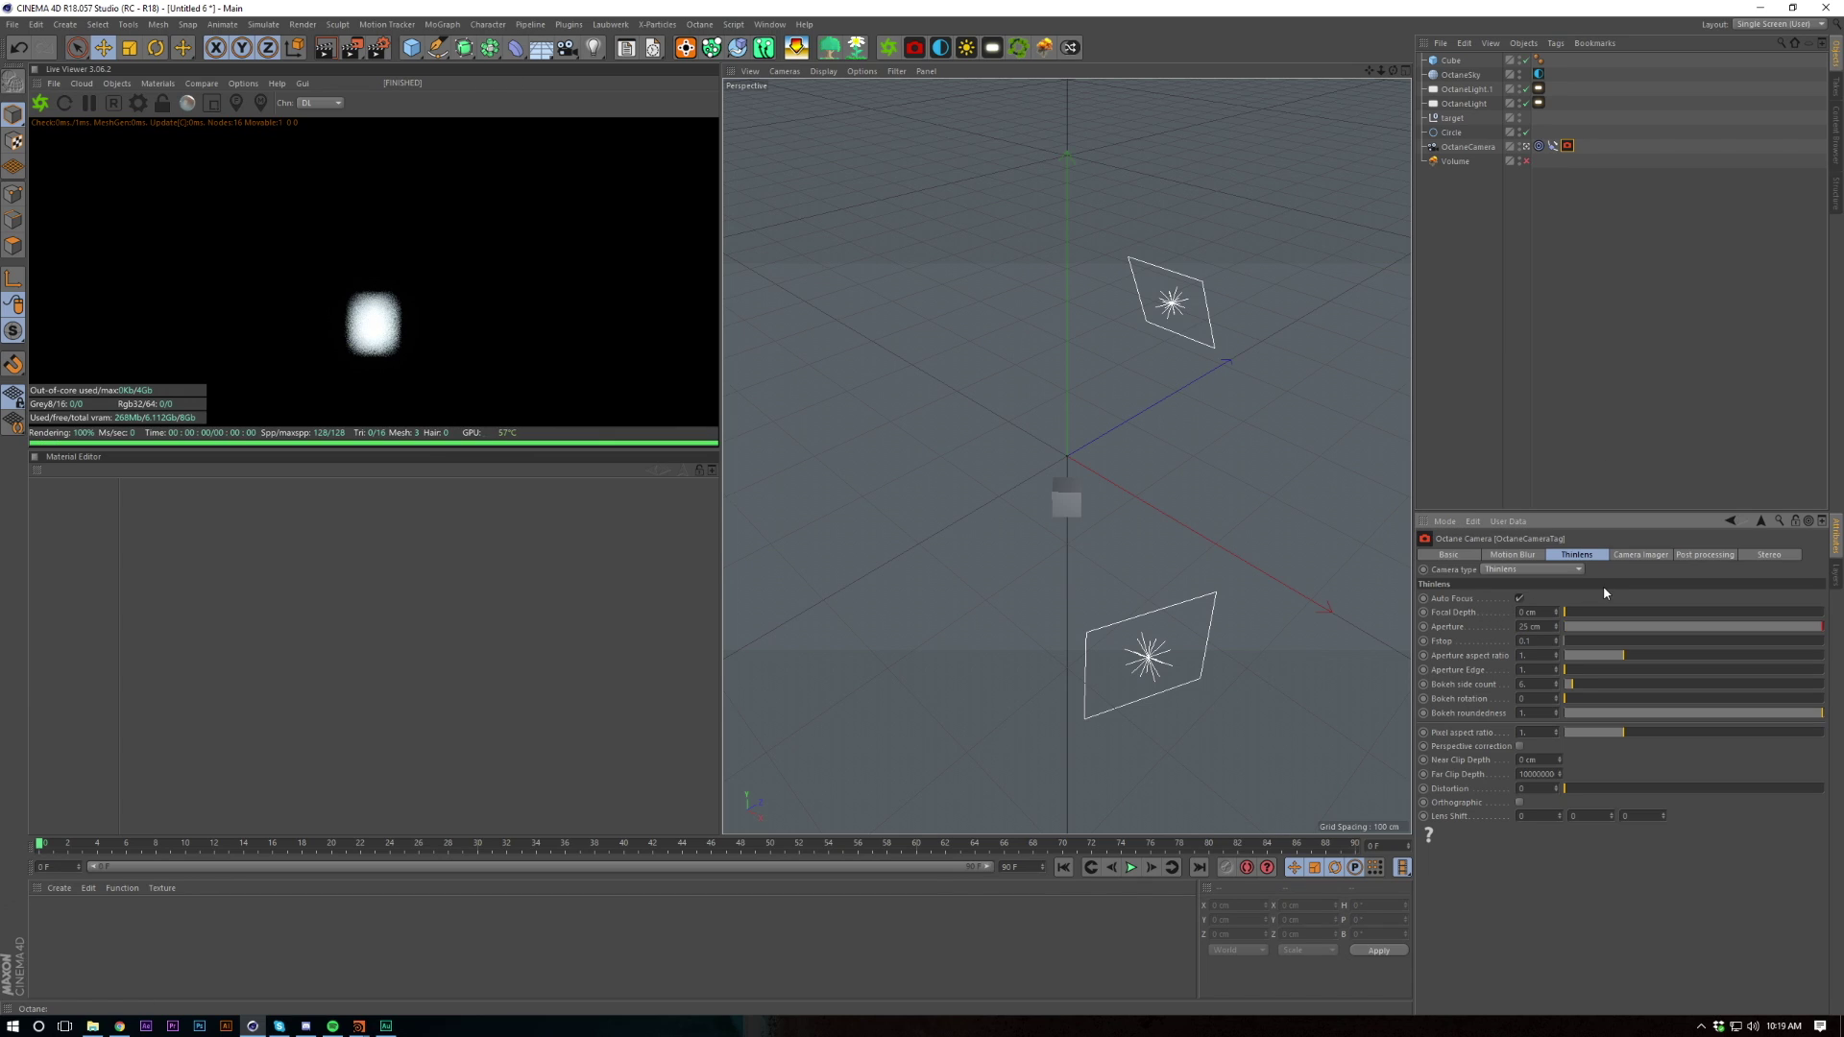
pyautogui.click(1520, 598)
pyautogui.click(374, 331)
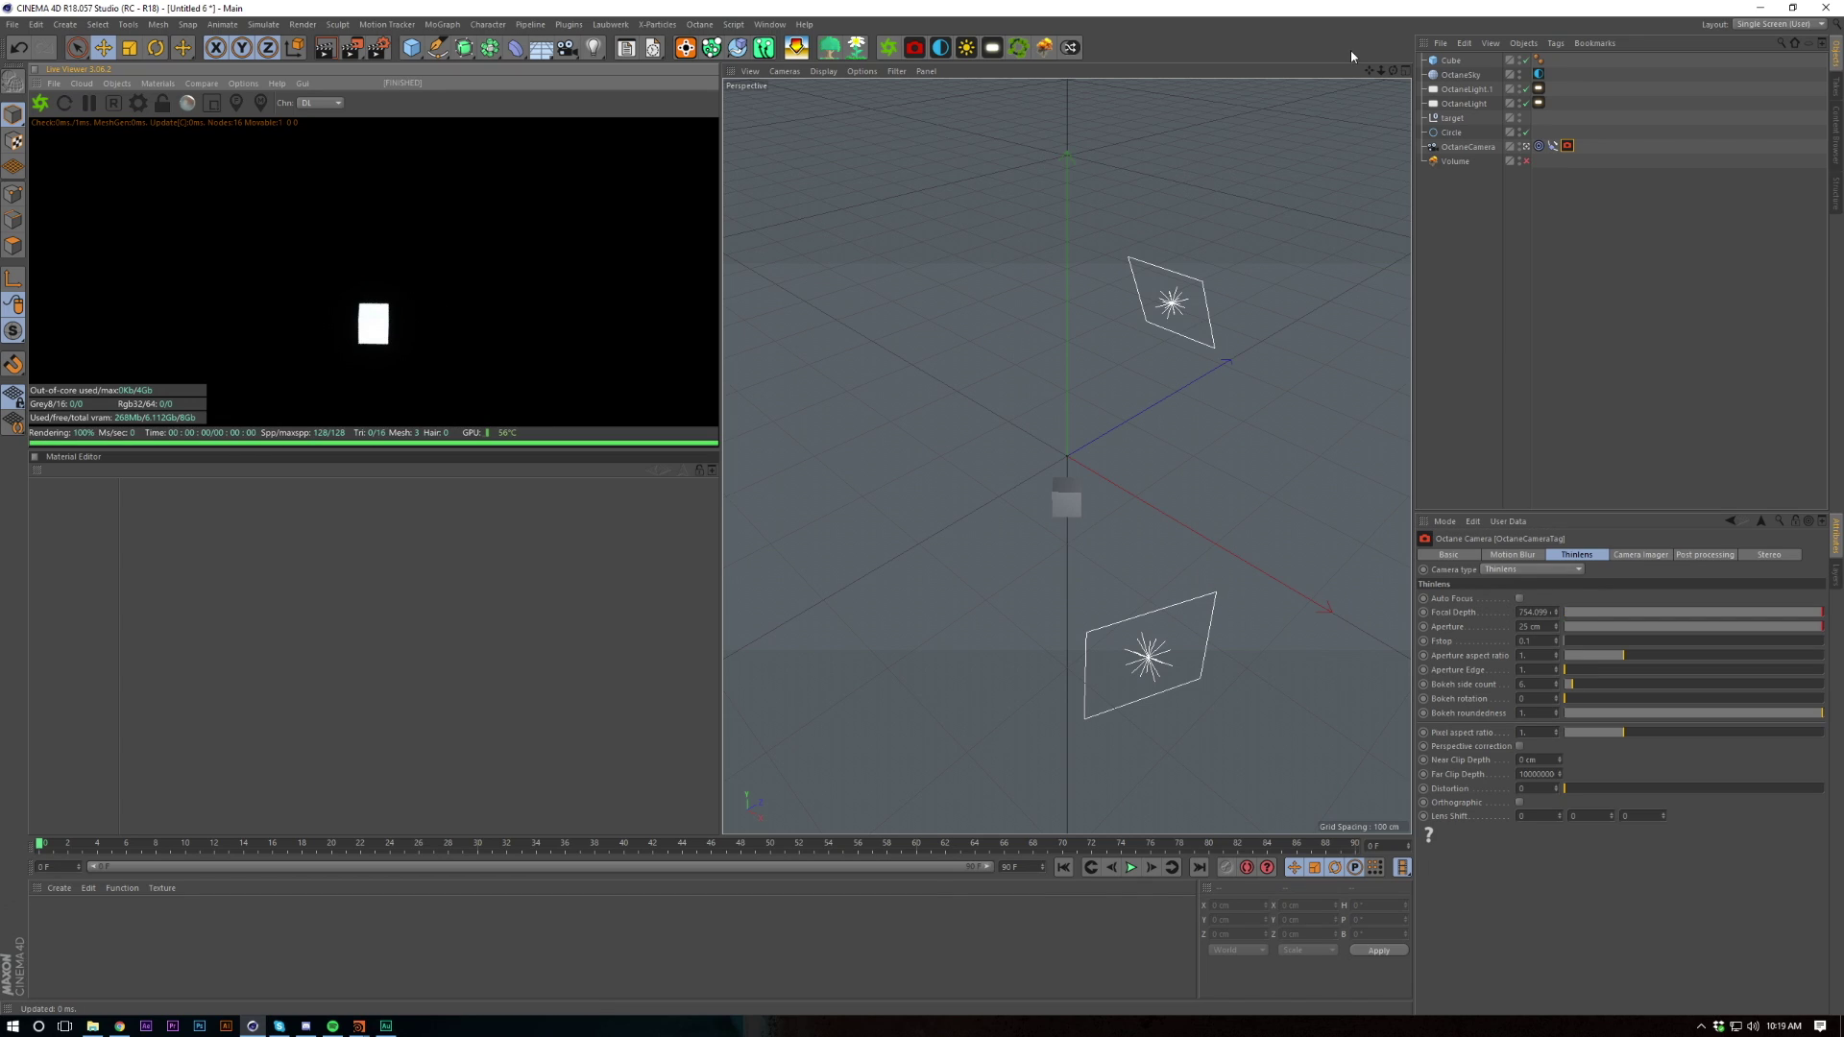
# Delete the helper Cube and show the fog Volume again
pyautogui.click(1524, 60)
pyautogui.press('Delete')
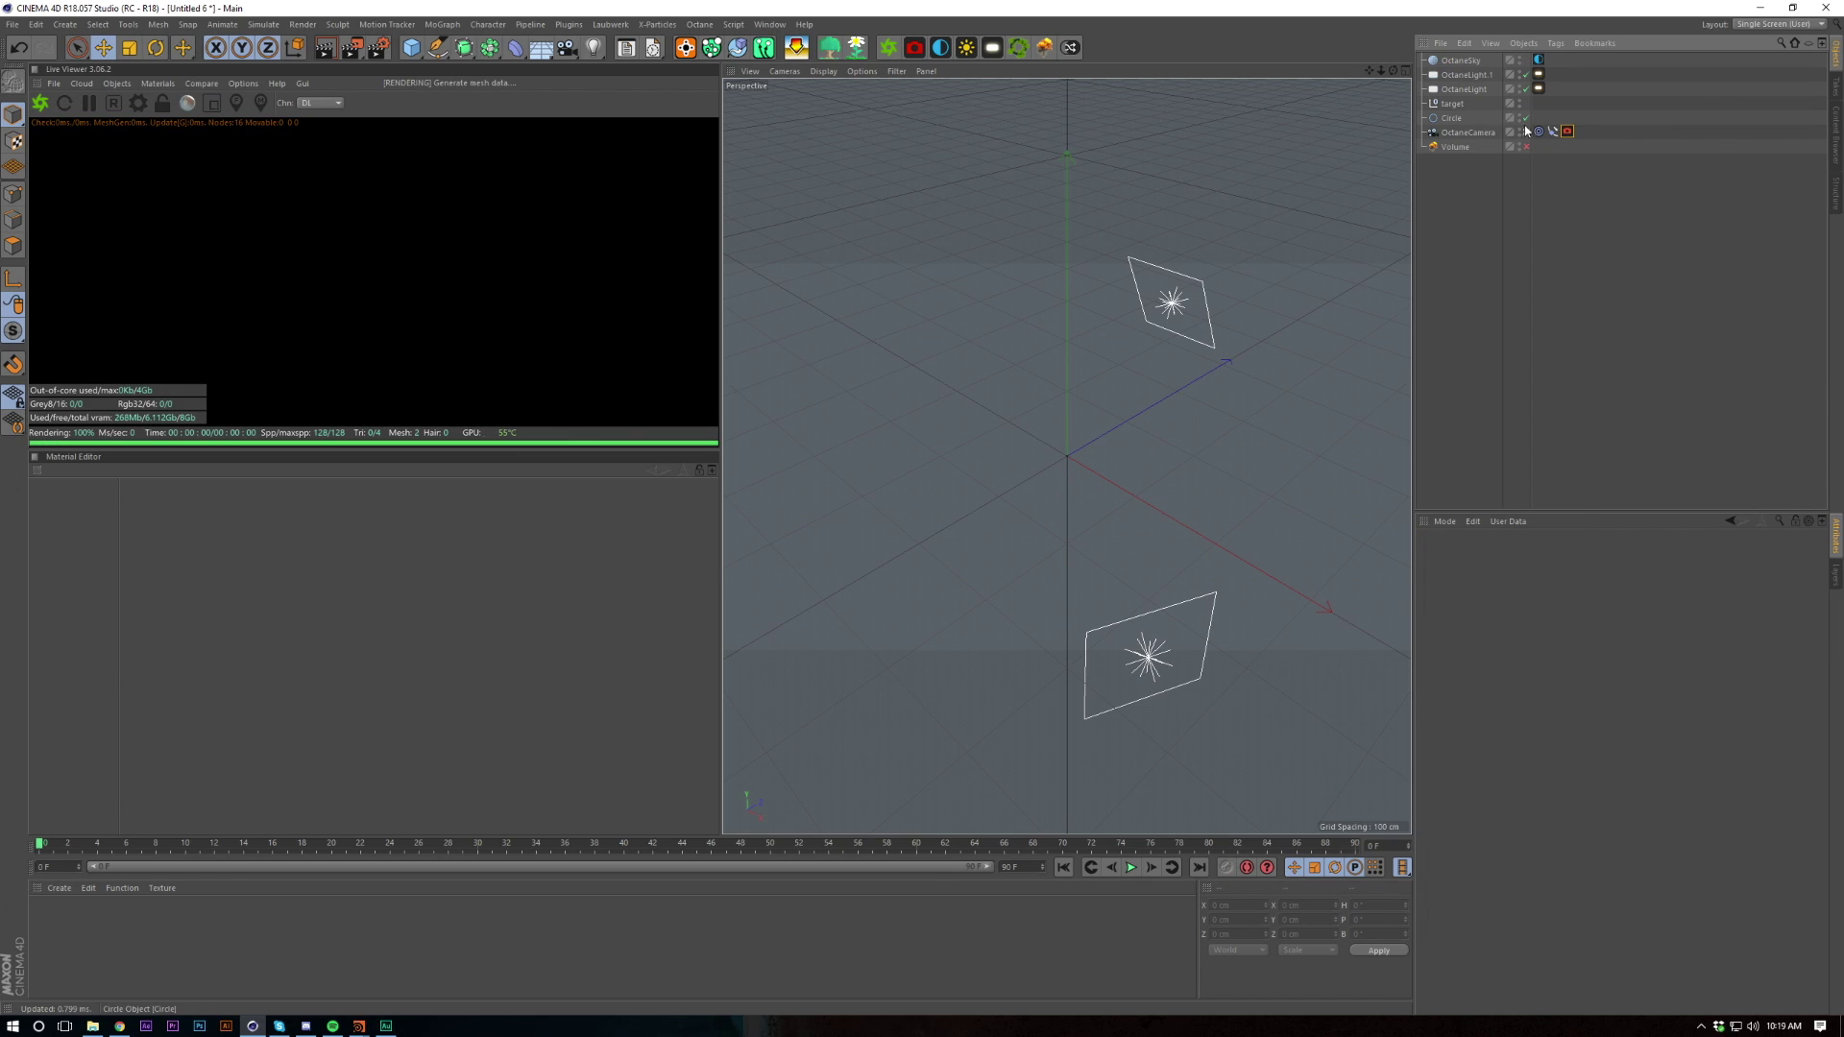
pyautogui.click(1526, 146)
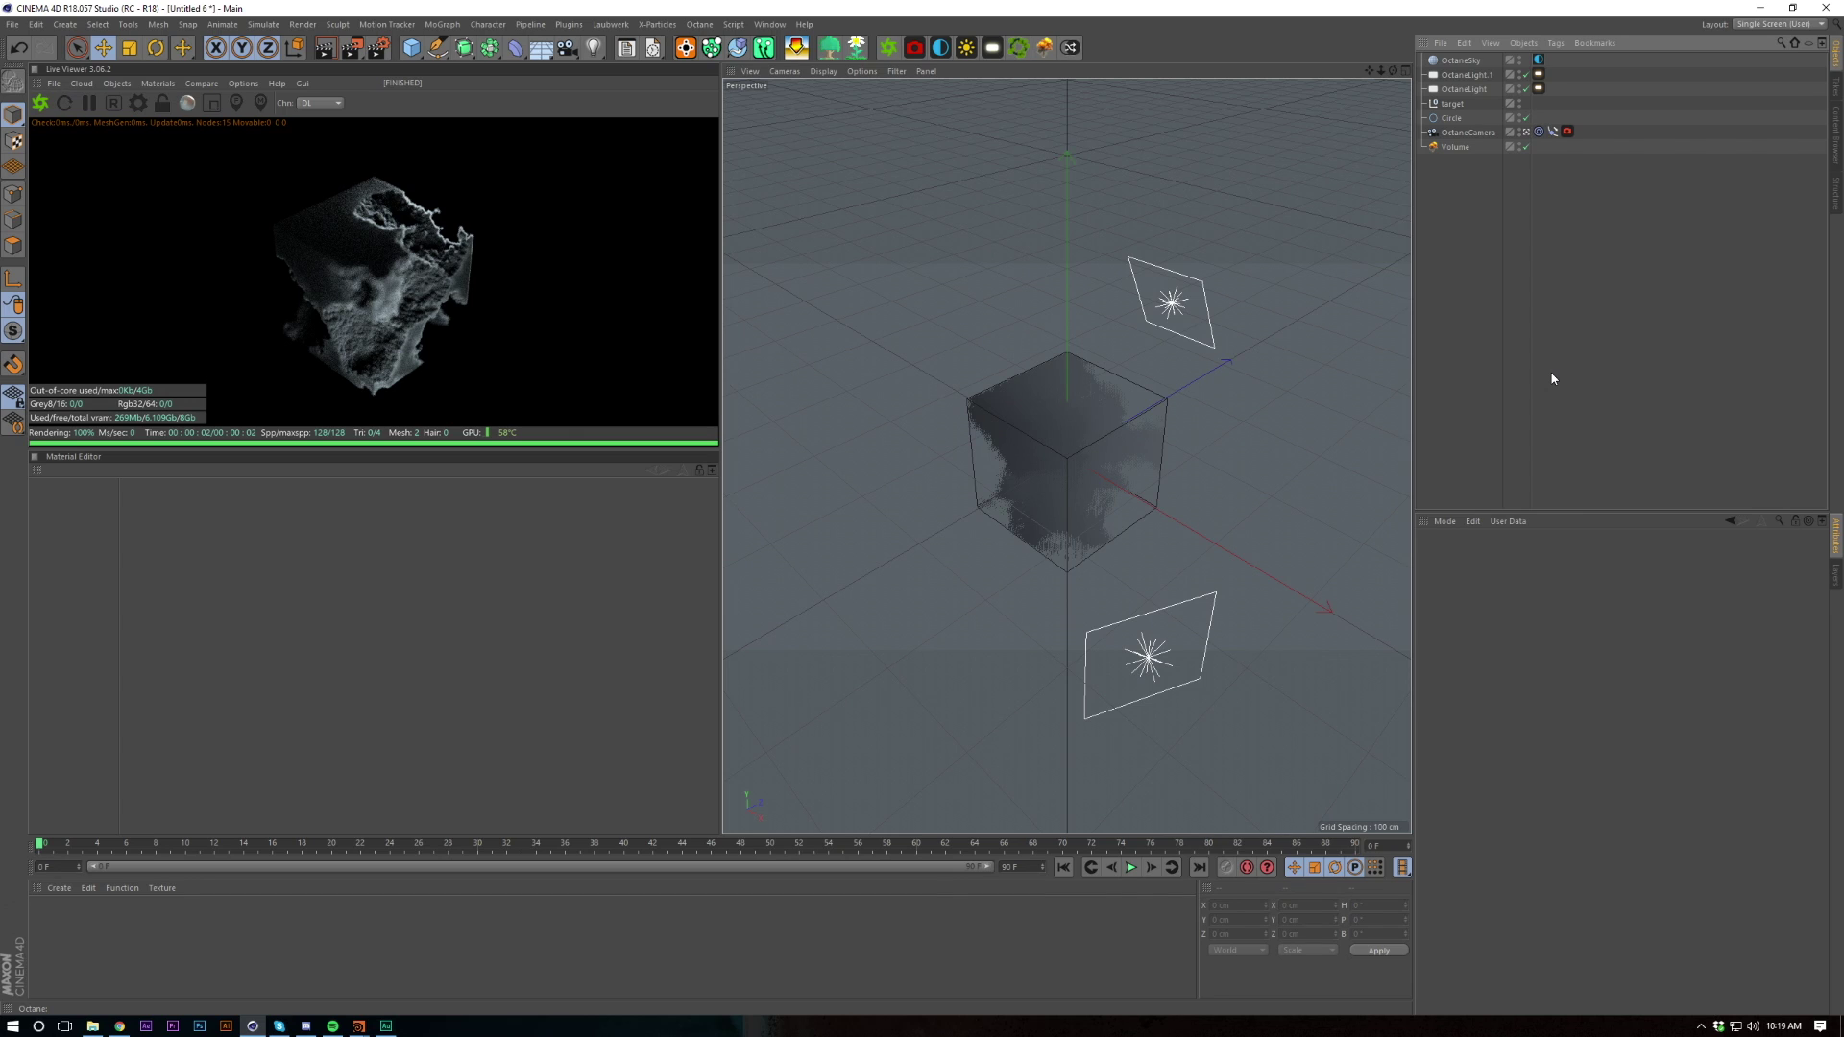
# Set the OctaneCamera focal length to 50 mm, then nudge it up to 53.2 mm
pyautogui.click(1468, 132)
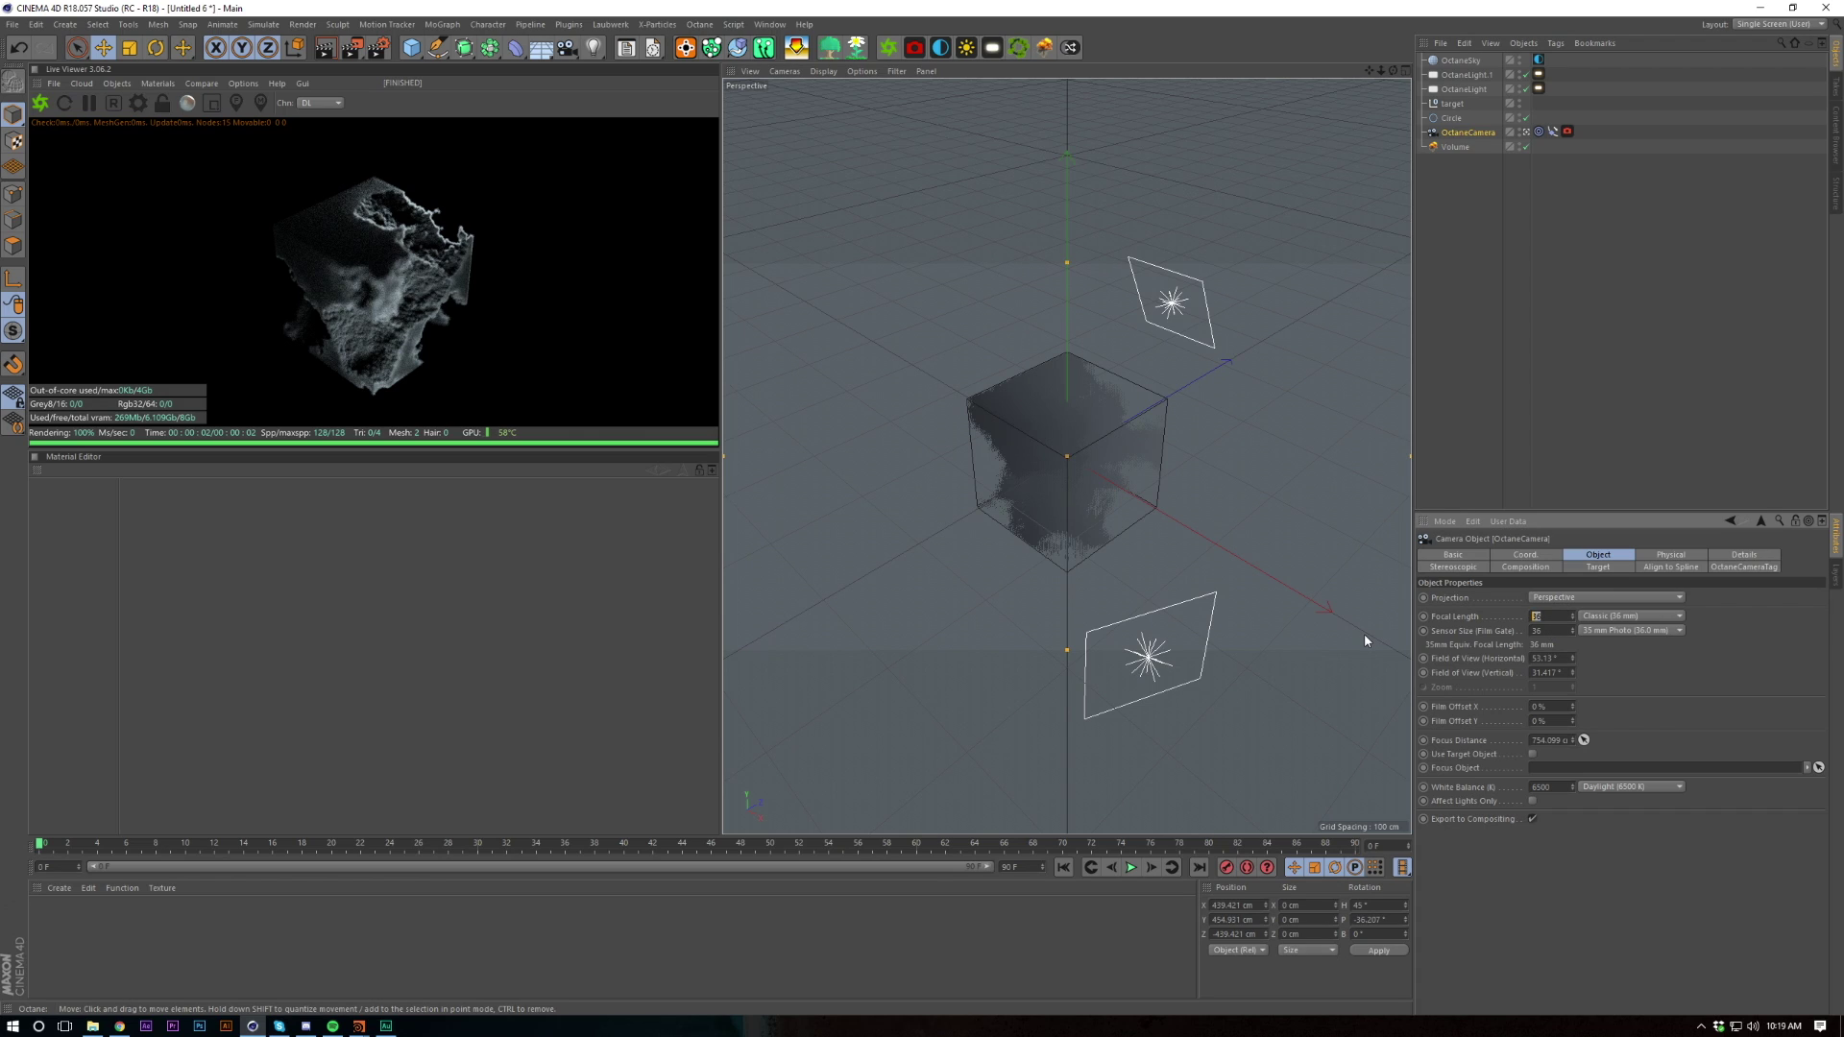
pyautogui.write('50')
pyautogui.press('Return')
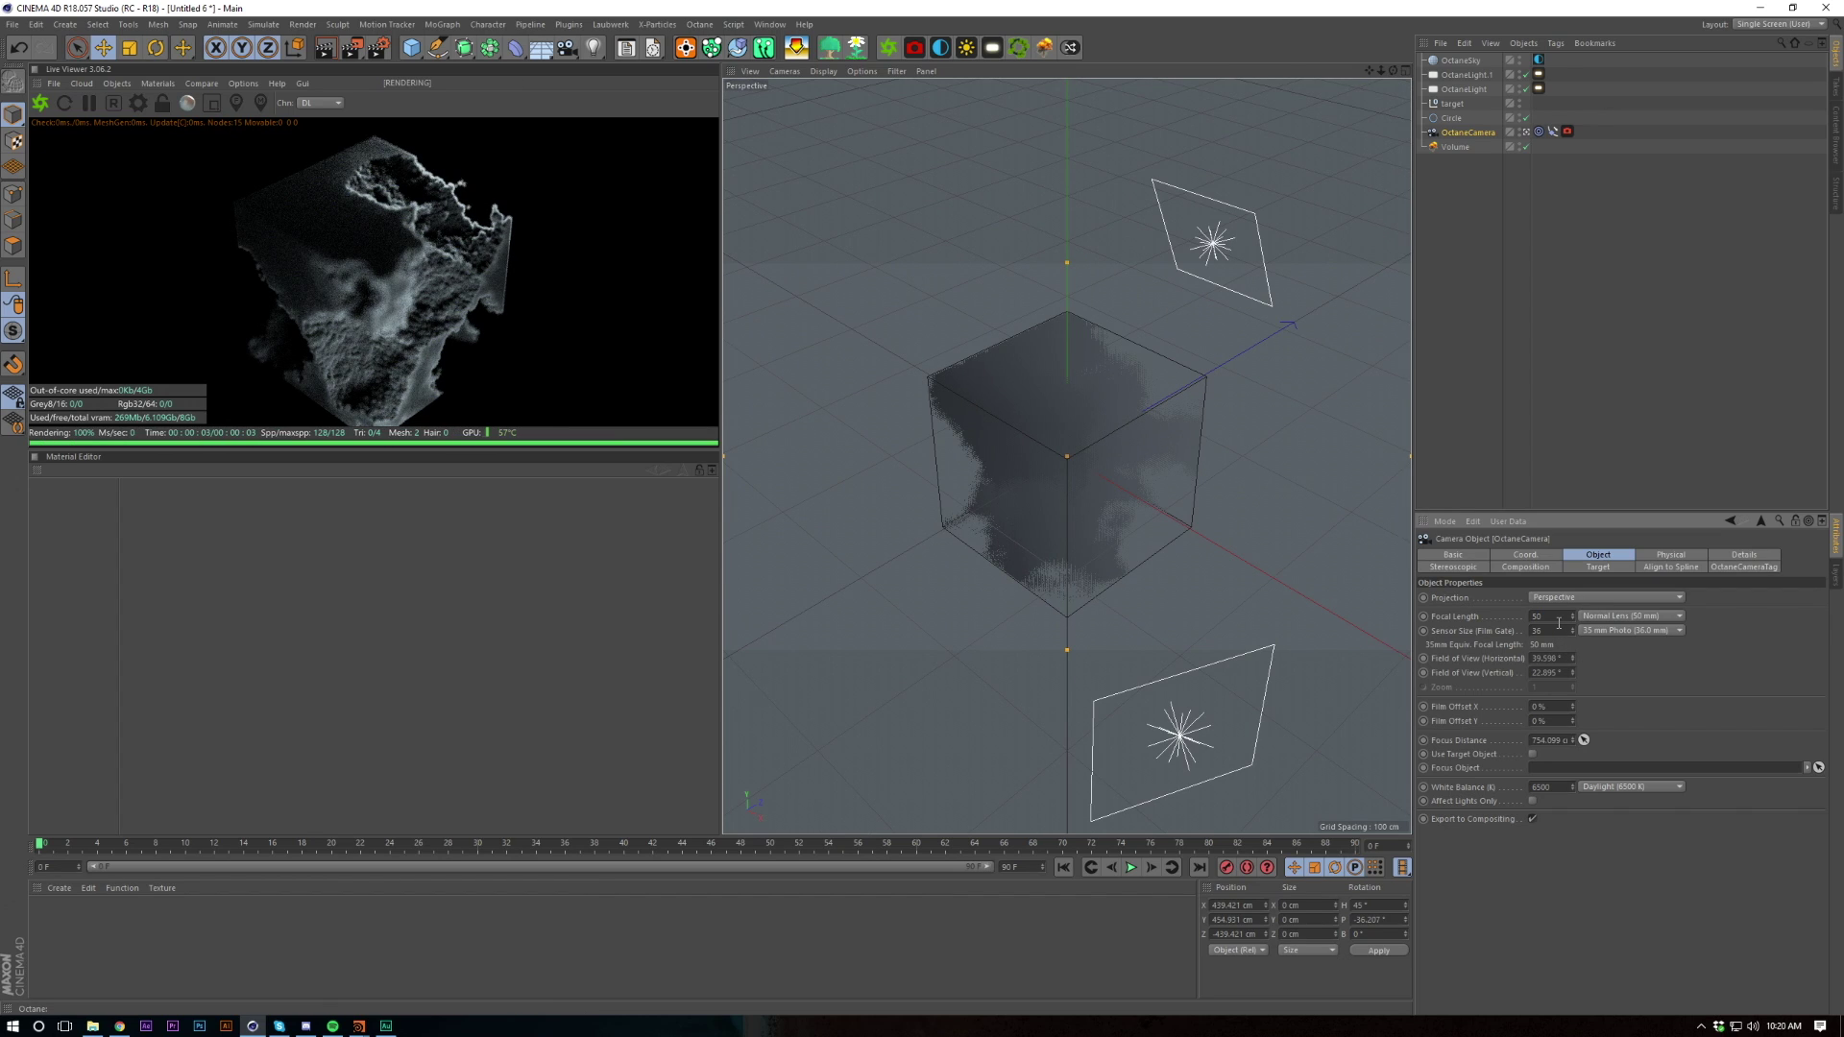
pyautogui.moveTo(1576, 620); pyautogui.dragTo(1573, 620)
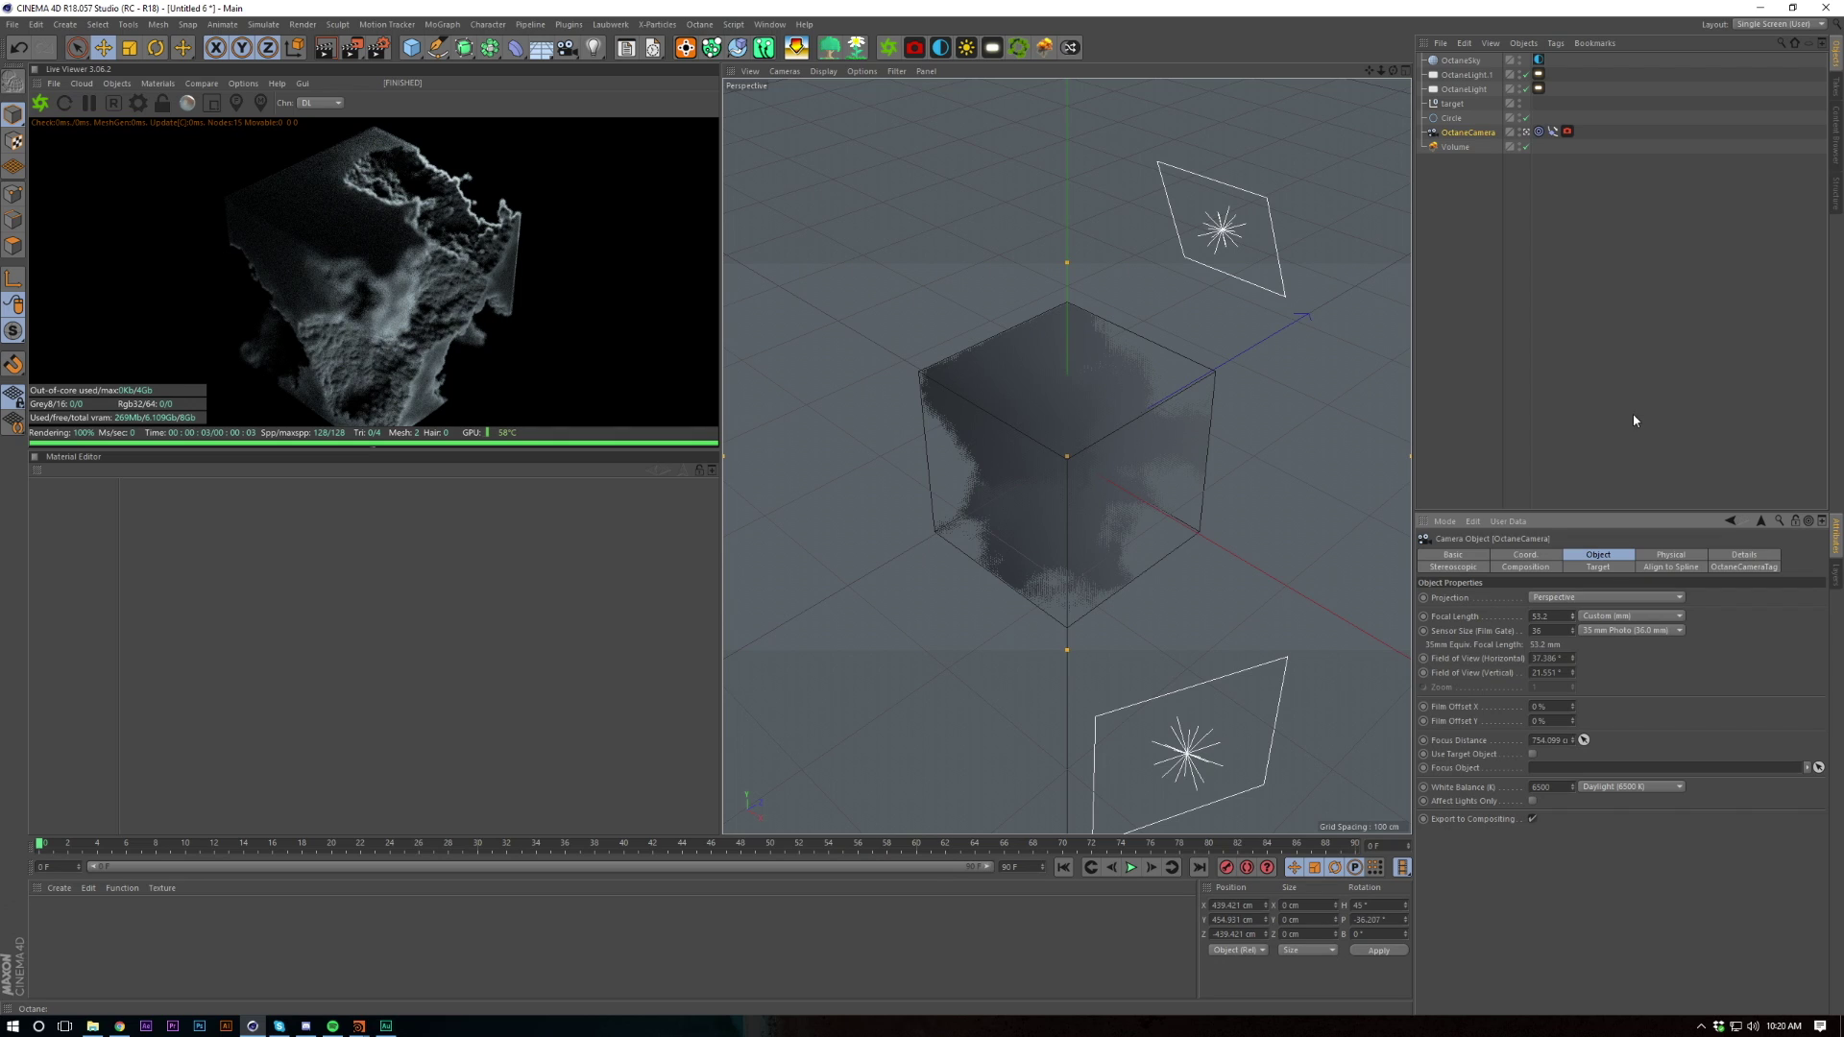
# Try 10 and then 2 Octaves on the fog's Noise shader, settling on 4
pyautogui.click(1455, 146)
pyautogui.click(1533, 719)
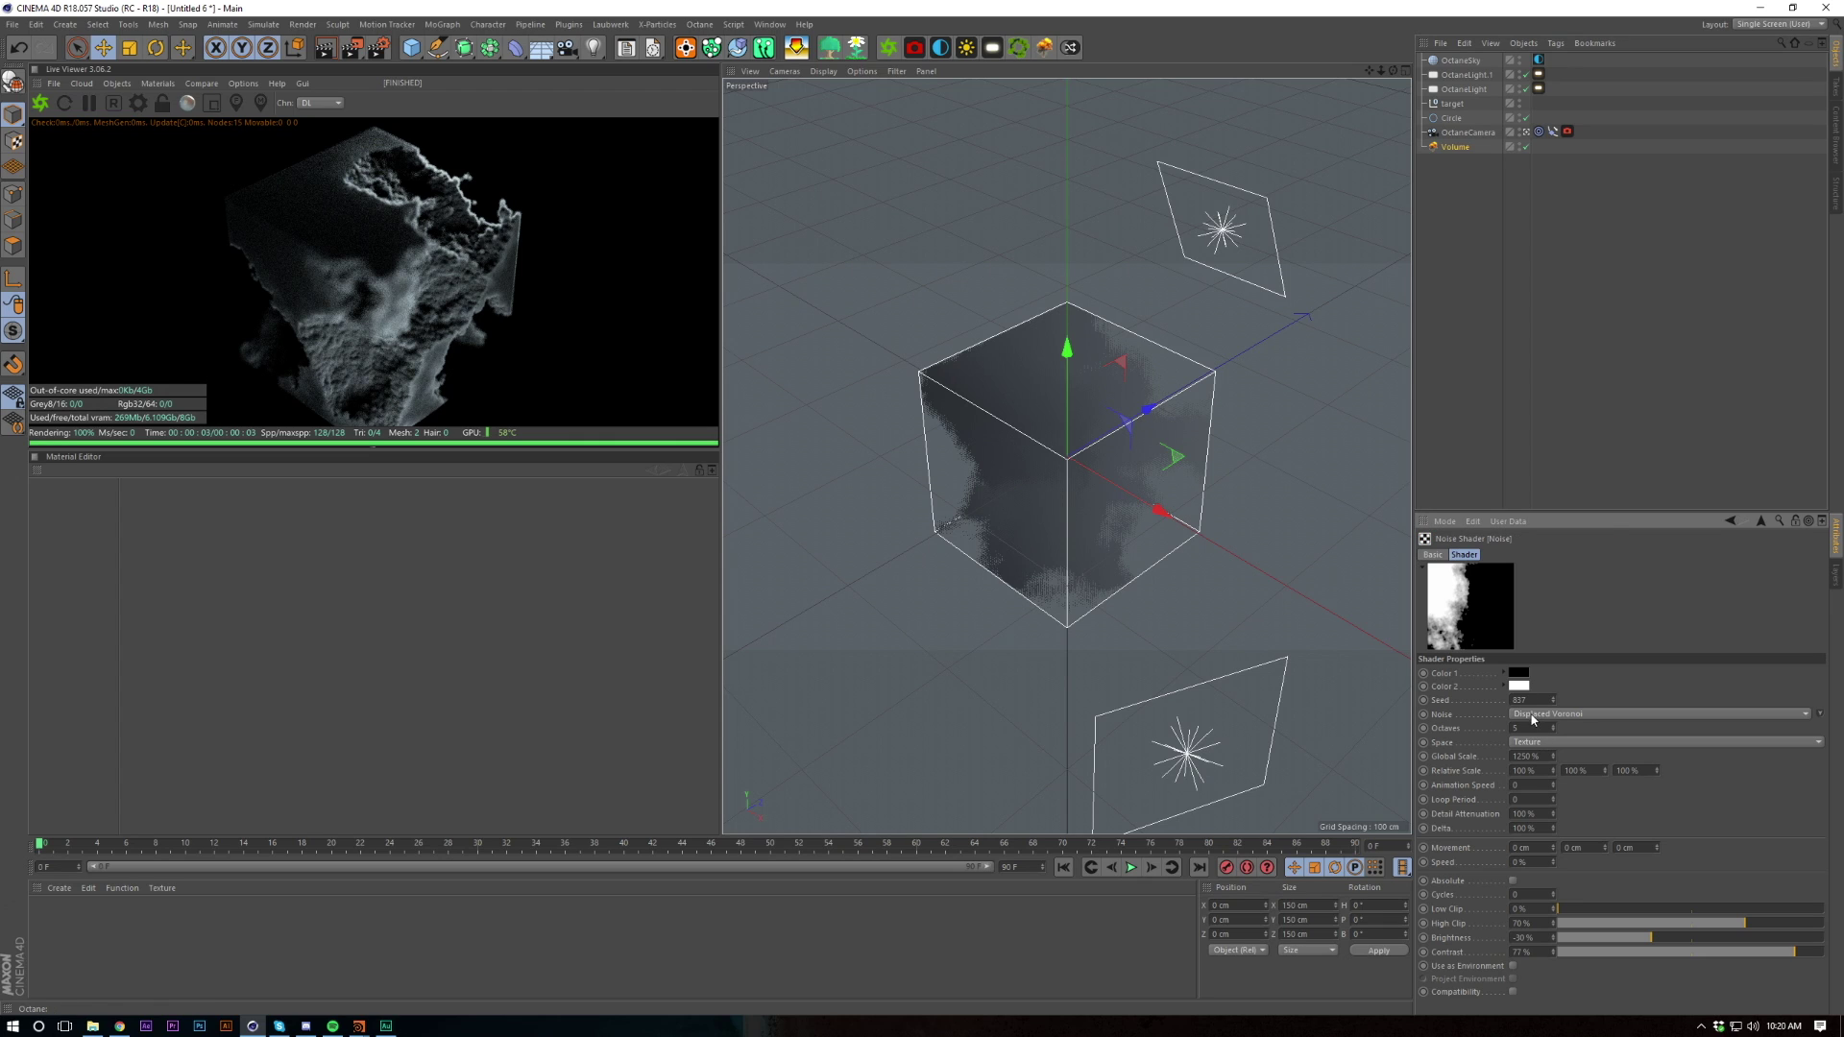
pyautogui.write('10')
pyautogui.press('Return')
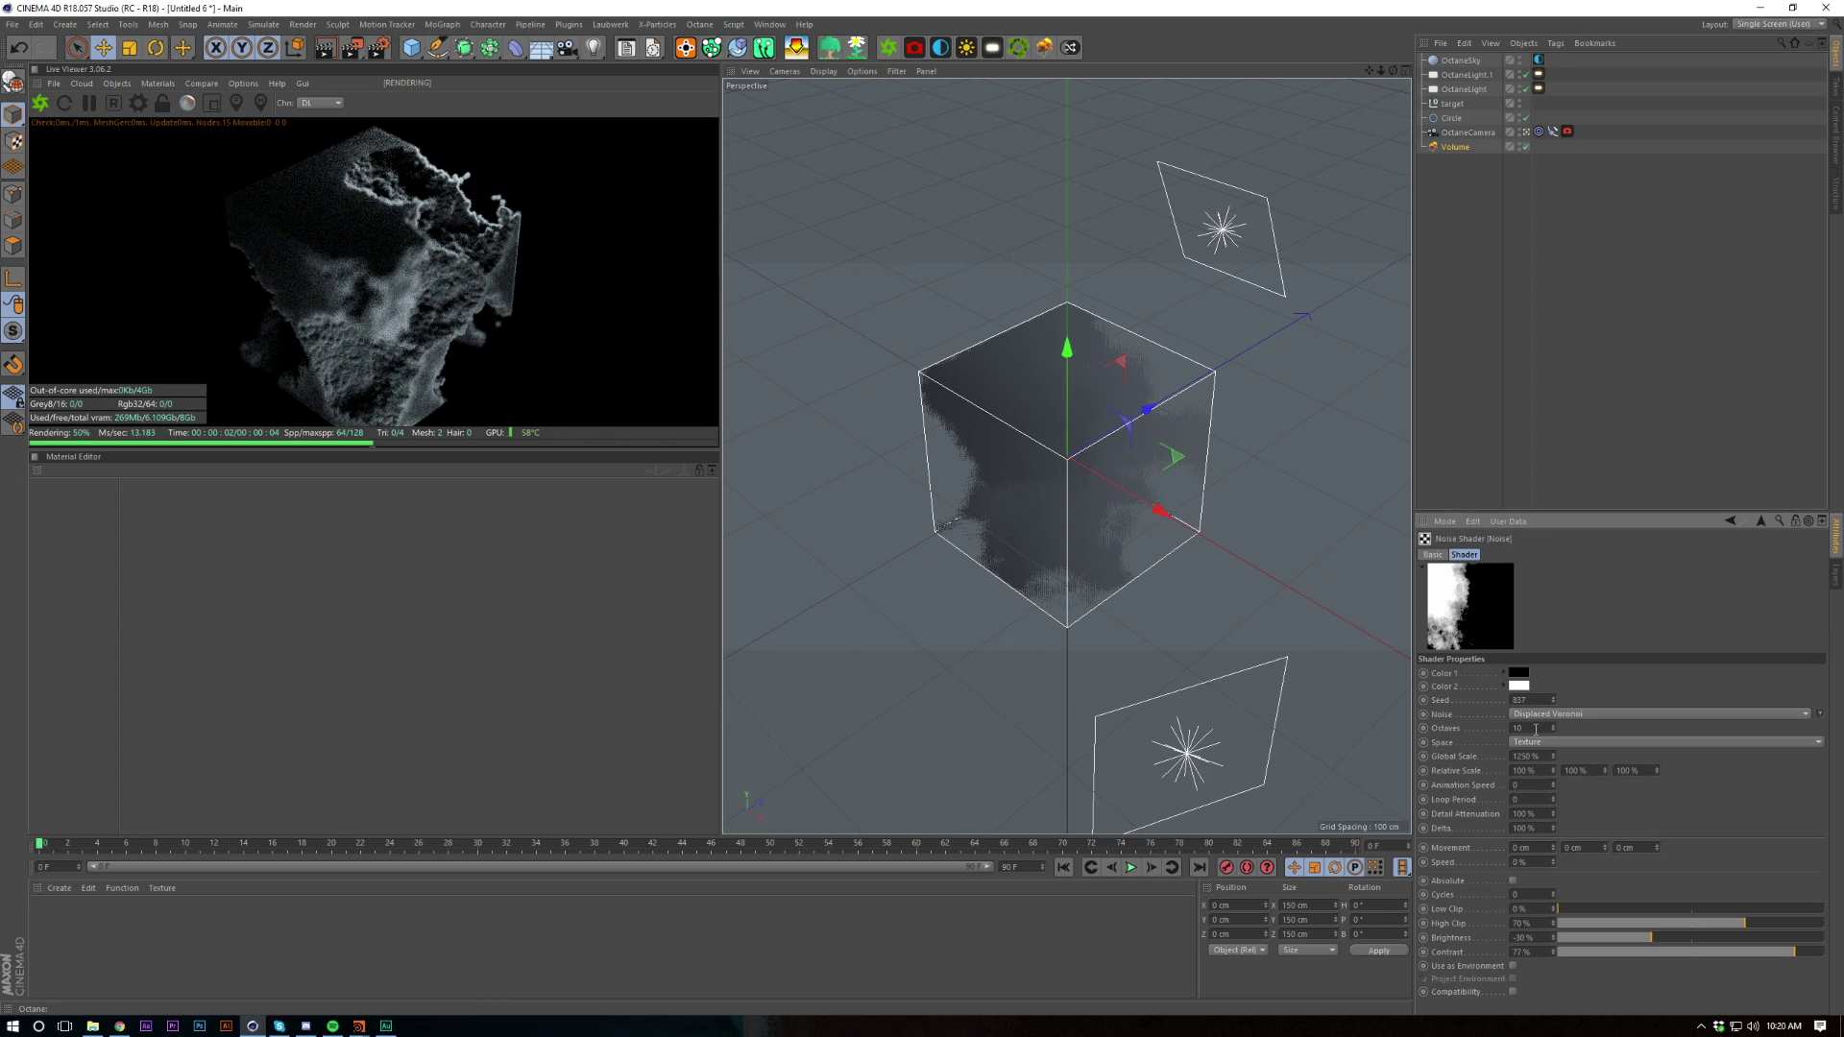
pyautogui.write('2')
pyautogui.press('Return')
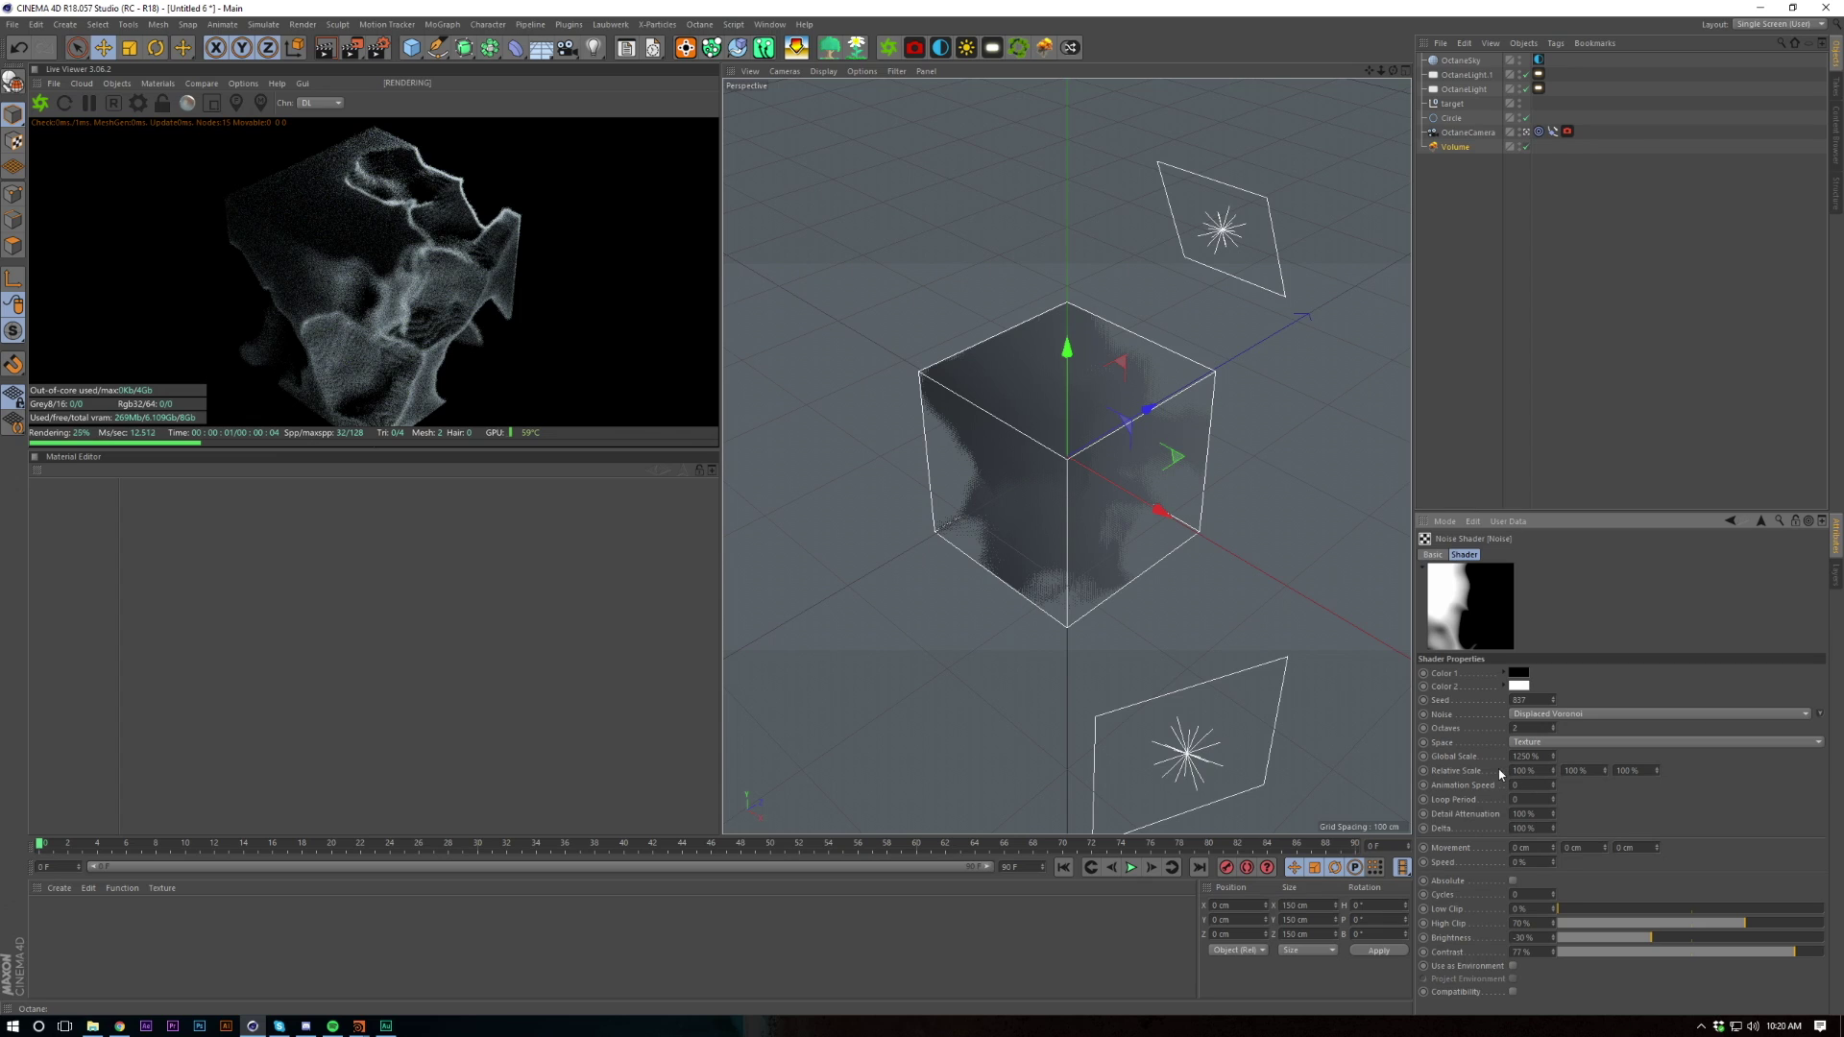
pyautogui.write('4')
pyautogui.press('Return')
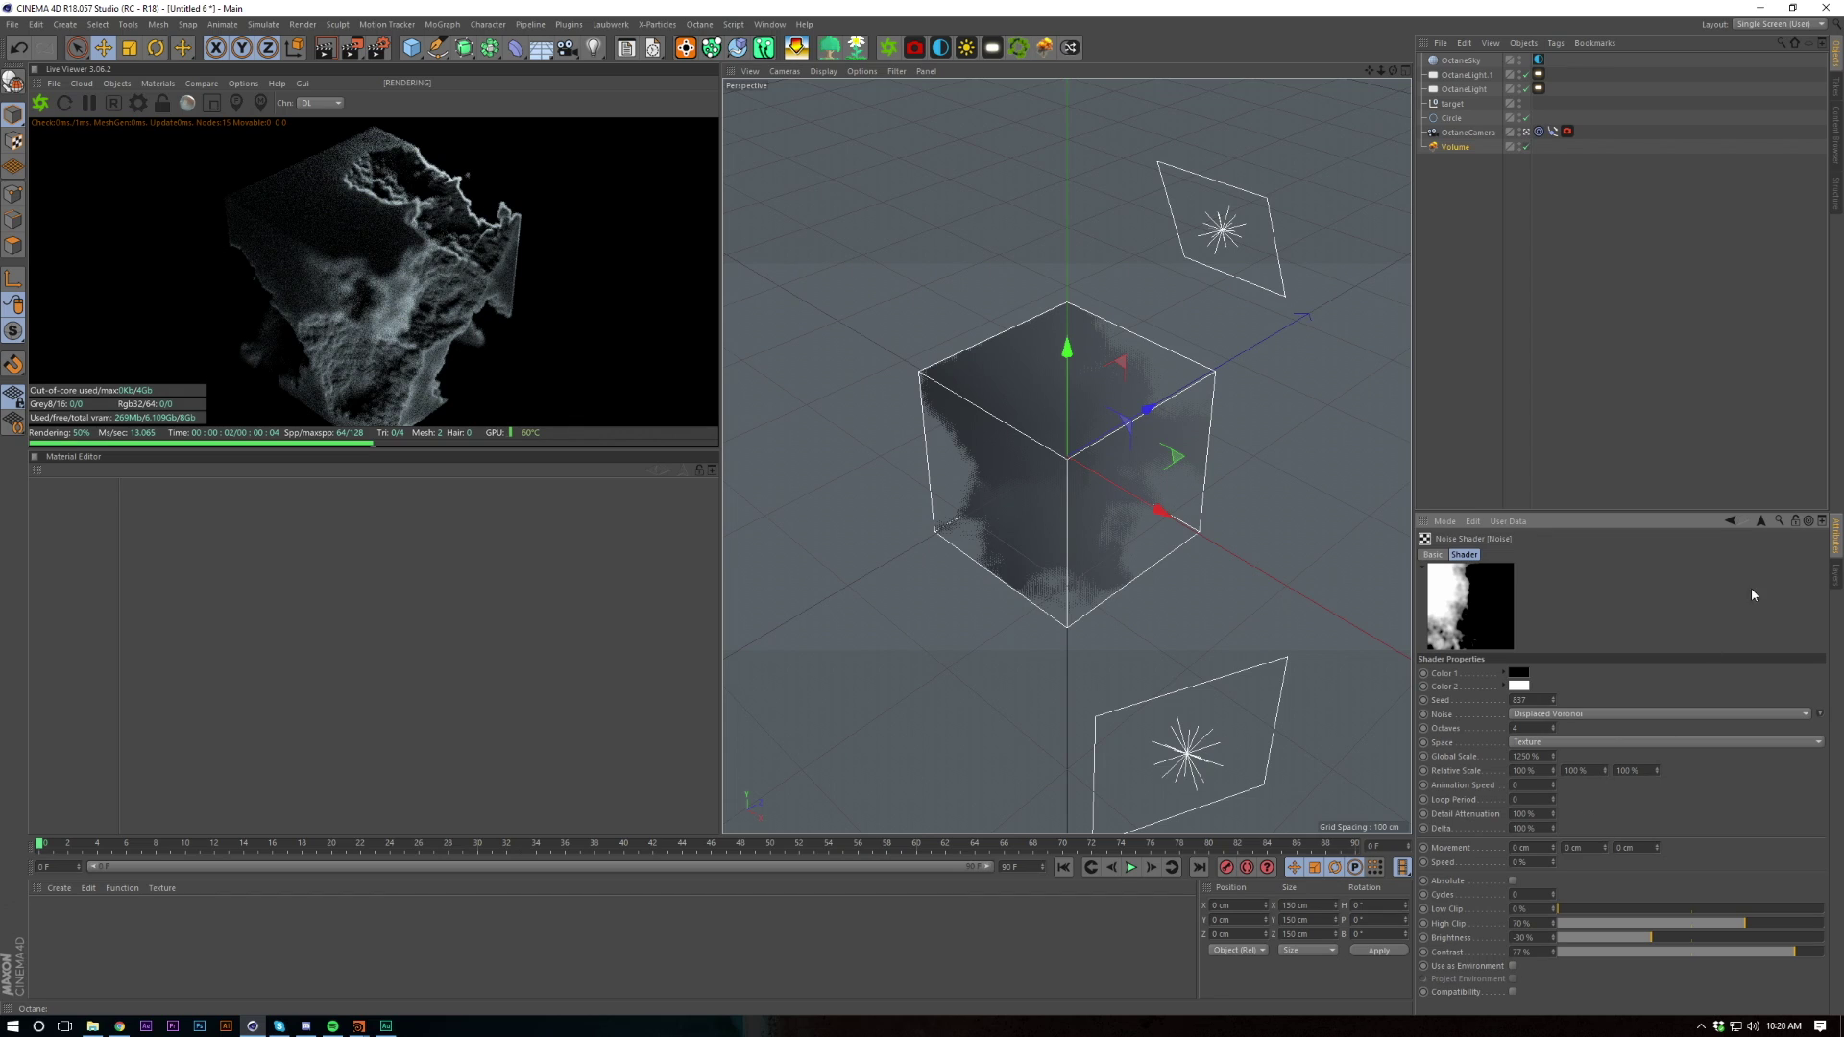
pyautogui.click(1761, 519)
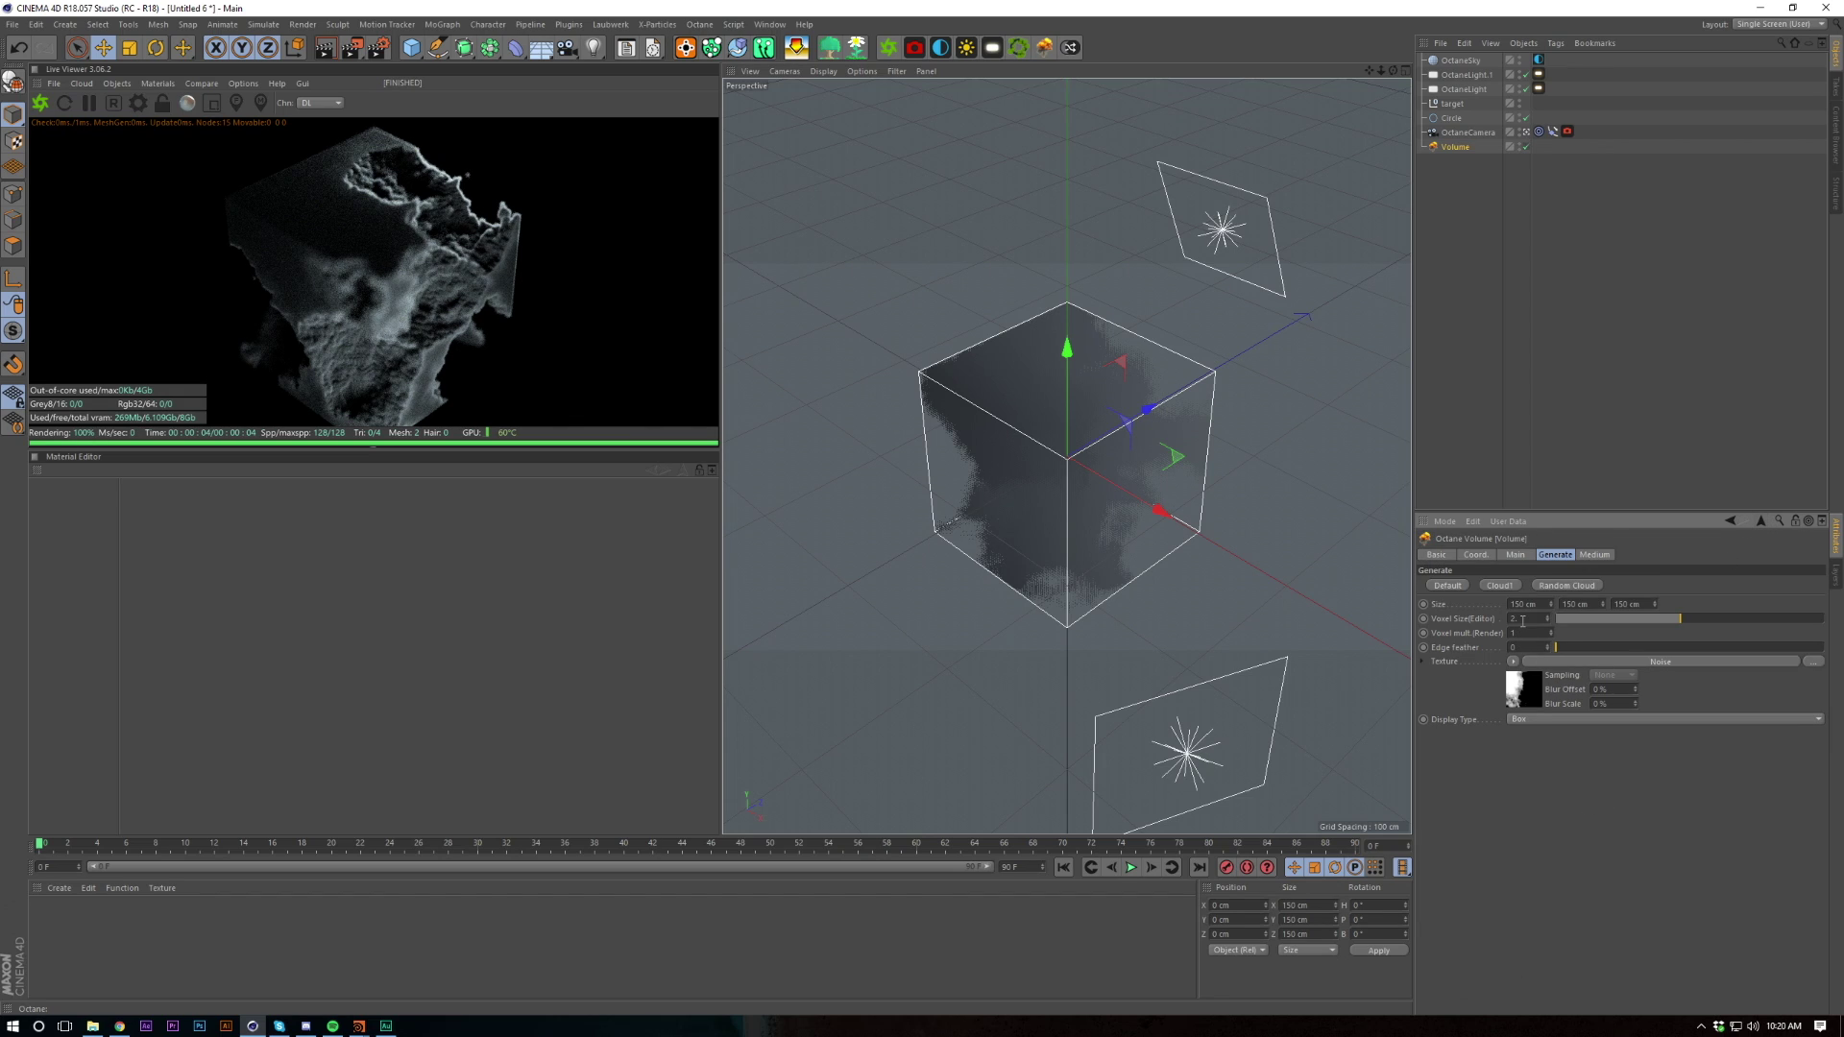